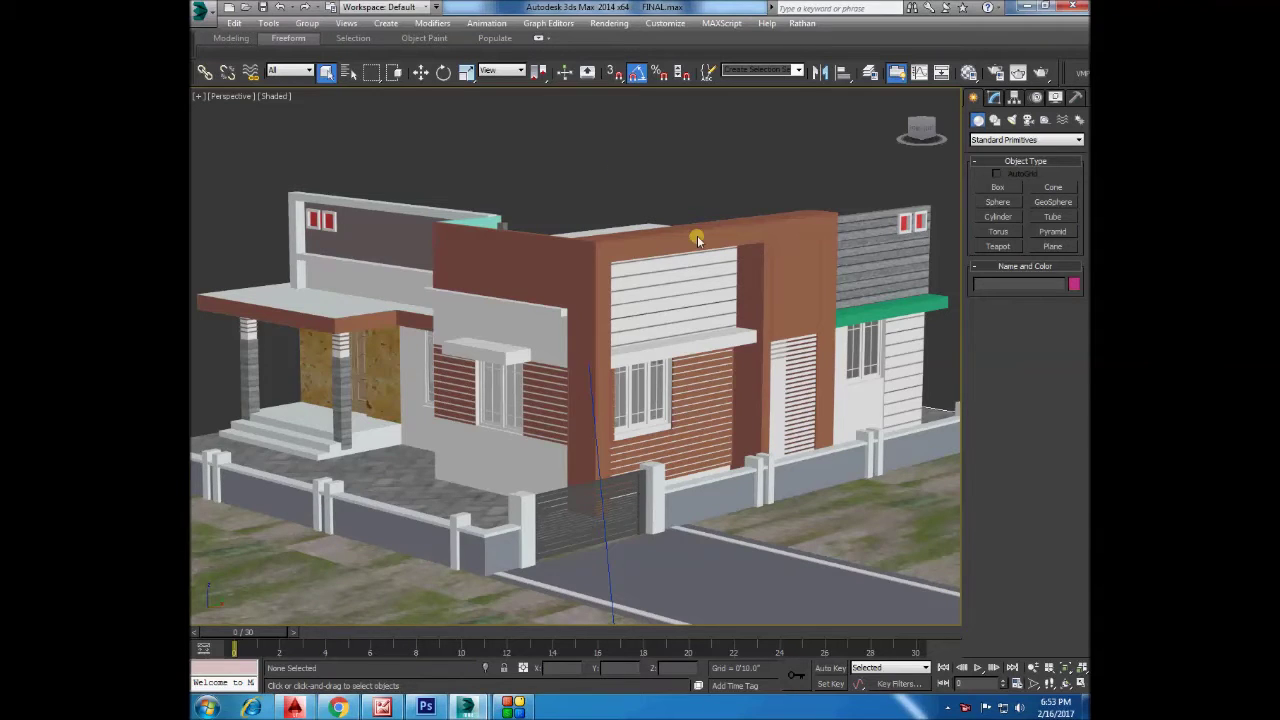
Select the floor-plan spline and isolate it, viewing its wireframe from above.
alt+middle_drag(619, 369, 574, 342)
click(572, 346)
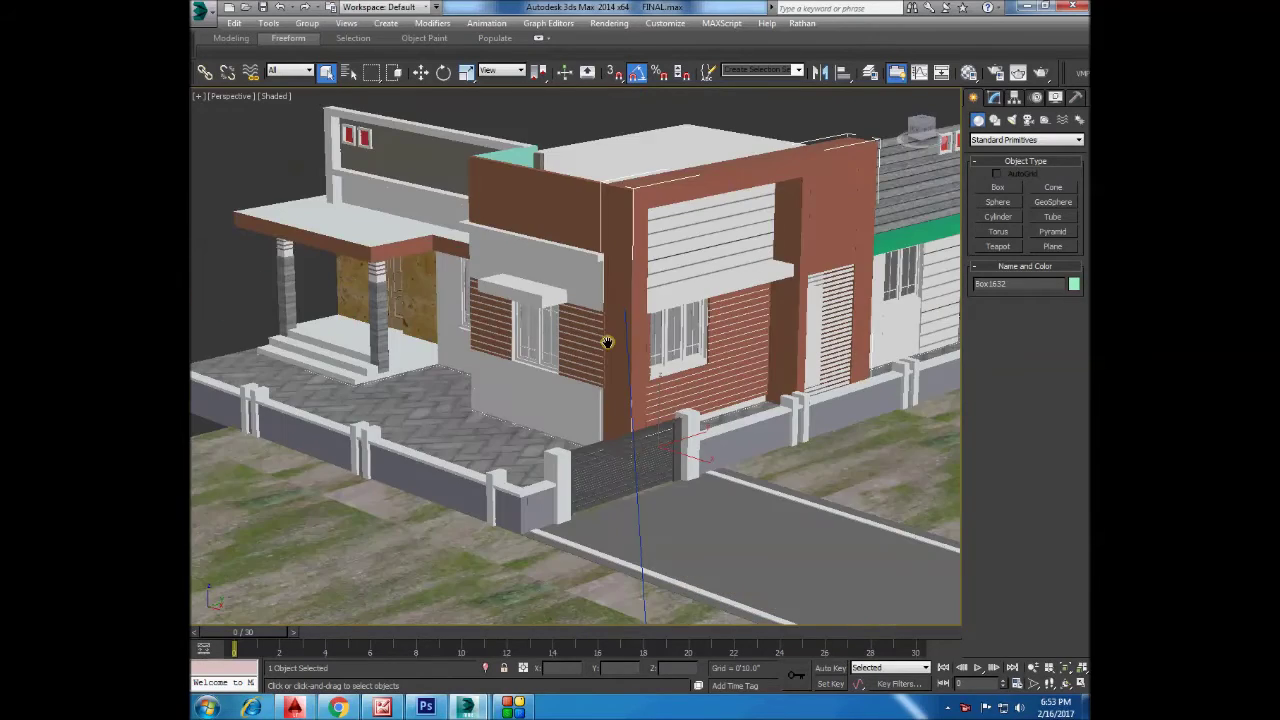
mouse_move(574, 414)
alt+middle_down()
mouse_move(532, 390)
mouse_move(534, 369)
mouse_move(820, 340)
alt+middle_up()
scroll(534, 369, down, 2)
scroll(522, 400, up, 1)
scroll(848, 333, up, 5)
click(852, 328)
right_click(855, 335)
click(886, 286)
scroll(708, 336, down, 3)
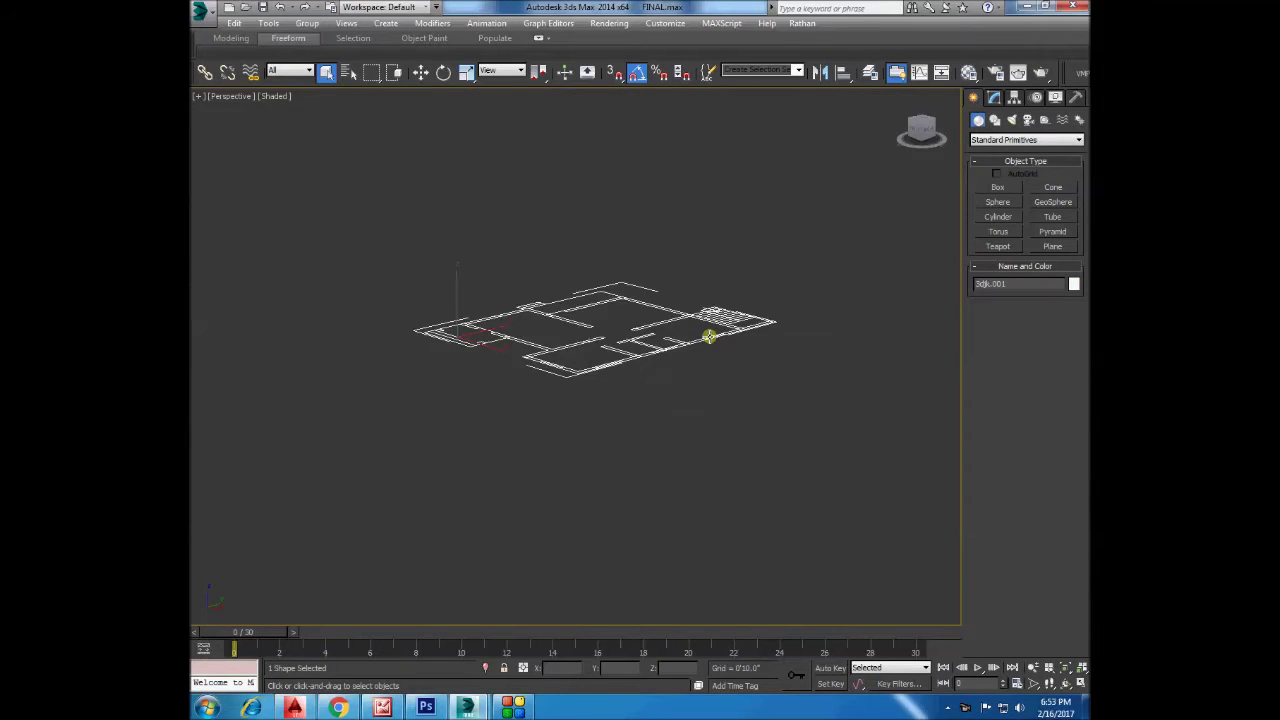
alt+middle_drag(708, 336, 711, 420)
click(714, 357)
scroll(571, 334, up, 4)
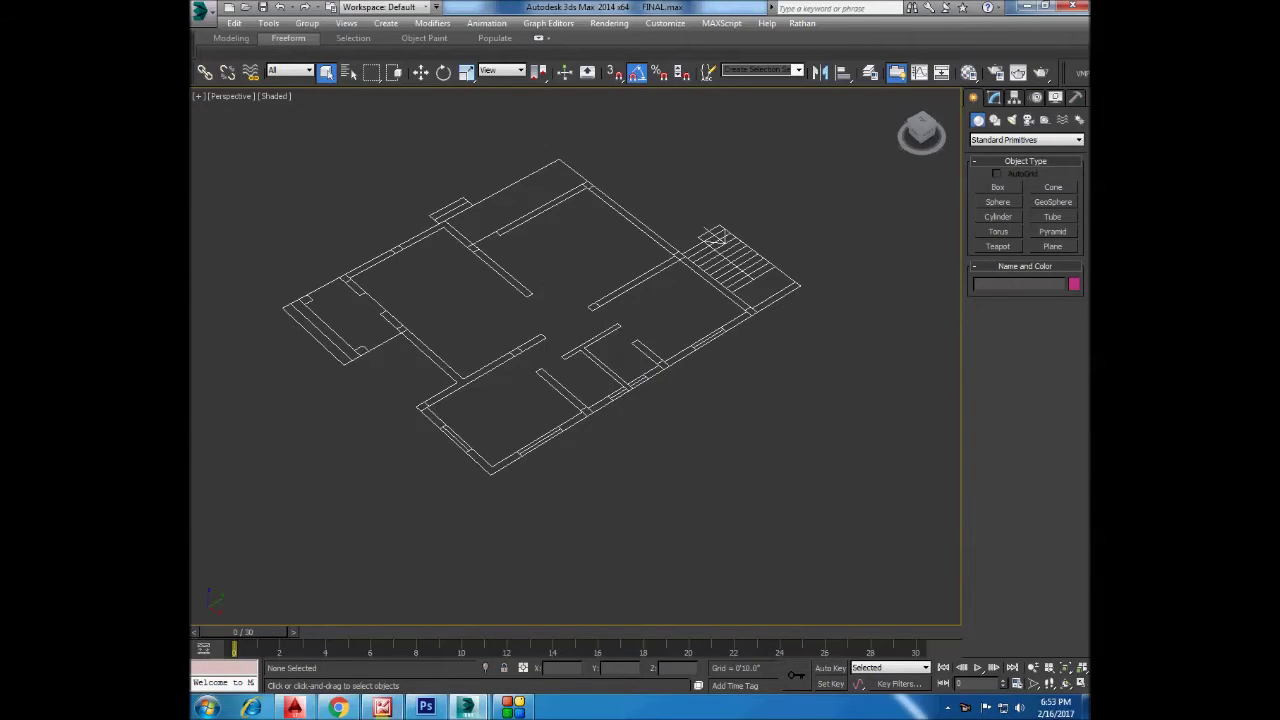
Compare the plan with the AutoCAD LT drawing, then return to 3ds Max.
click(294, 707)
scroll(543, 297, down, 5)
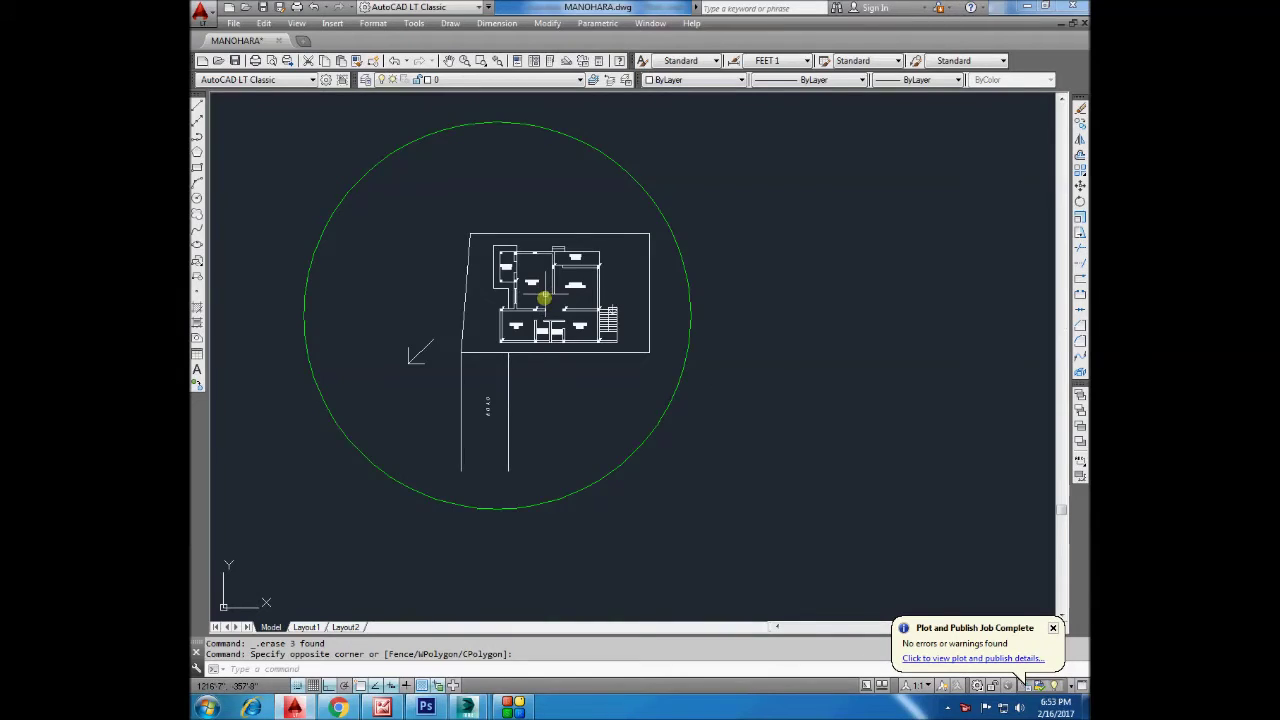
scroll(471, 434, up, 6)
scroll(489, 323, up, 2)
scroll(487, 385, down, 4)
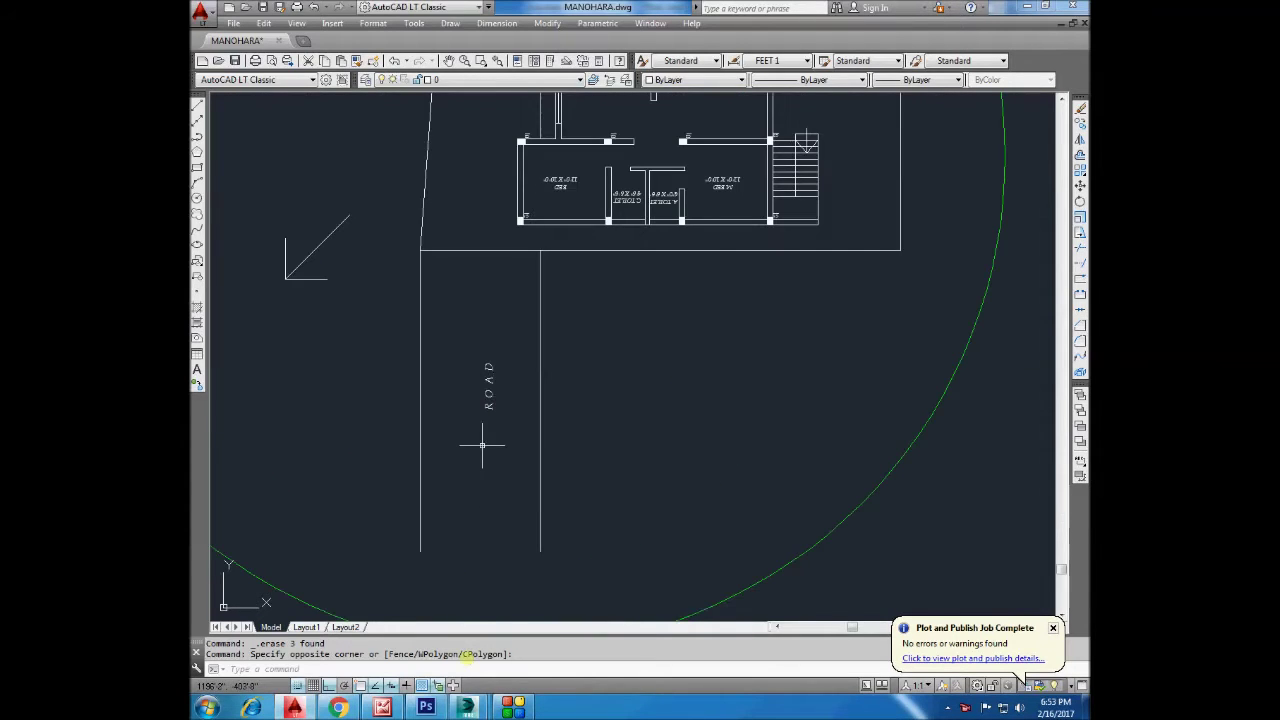
mouse_move(466, 708)
click(440, 630)
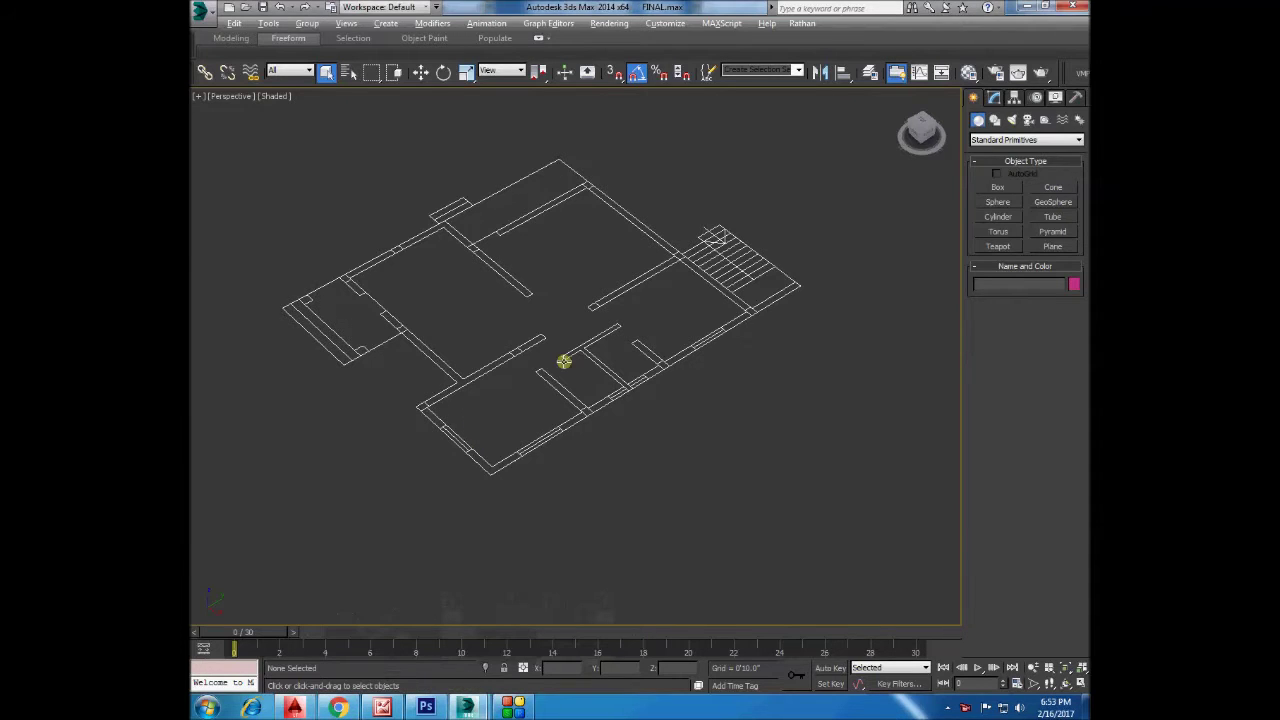
Unhide all objects to bring the full house scene back.
alt+middle_drag(564, 361, 580, 374)
right_click(706, 378)
click(720, 366)
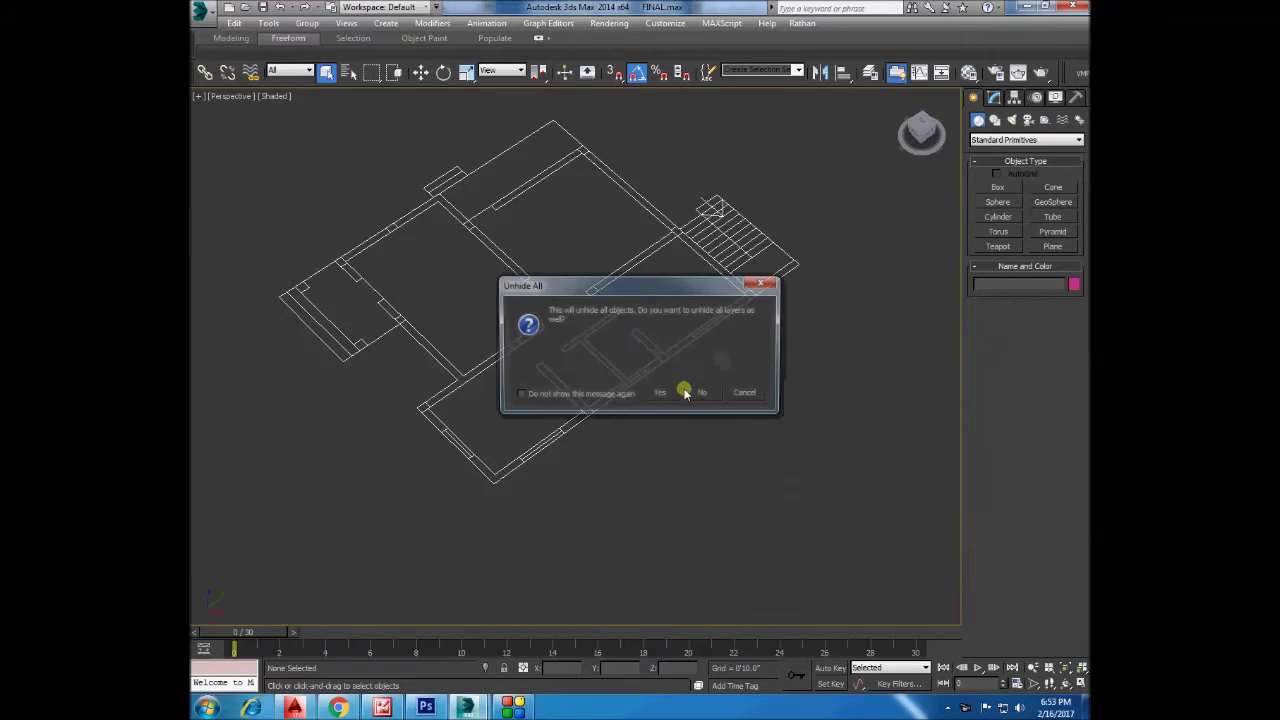
click(700, 392)
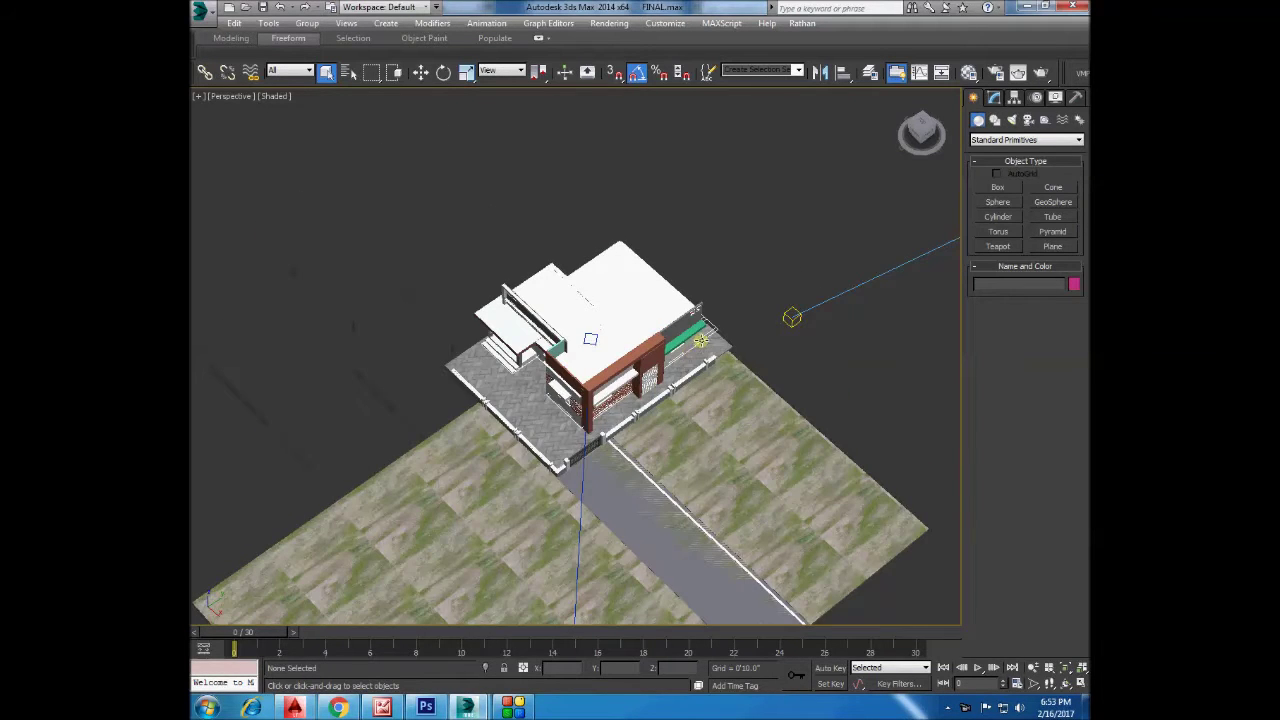
scroll(640, 380, up, 2)
middle_drag(616, 498, 603, 434)
scroll(594, 452, up, 4)
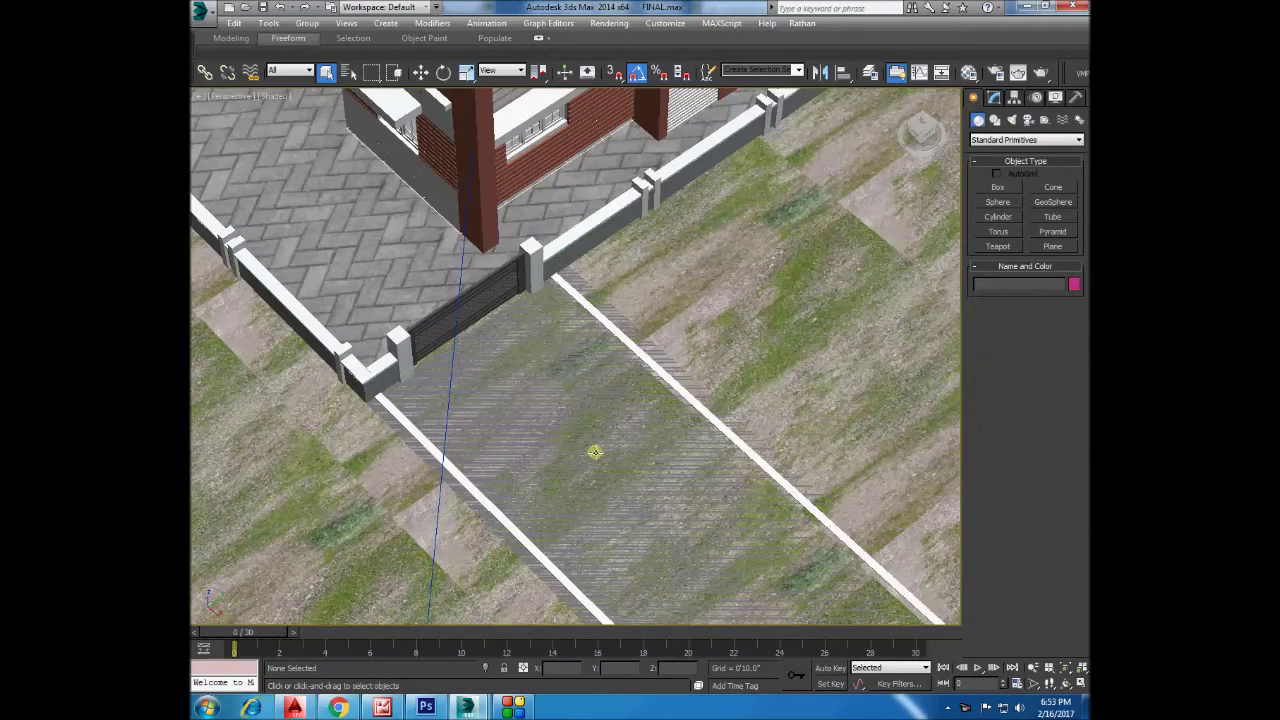
scroll(567, 360, down, 5)
Select the grassy terrain and hide it from the scene.
click(736, 393)
right_click(736, 393)
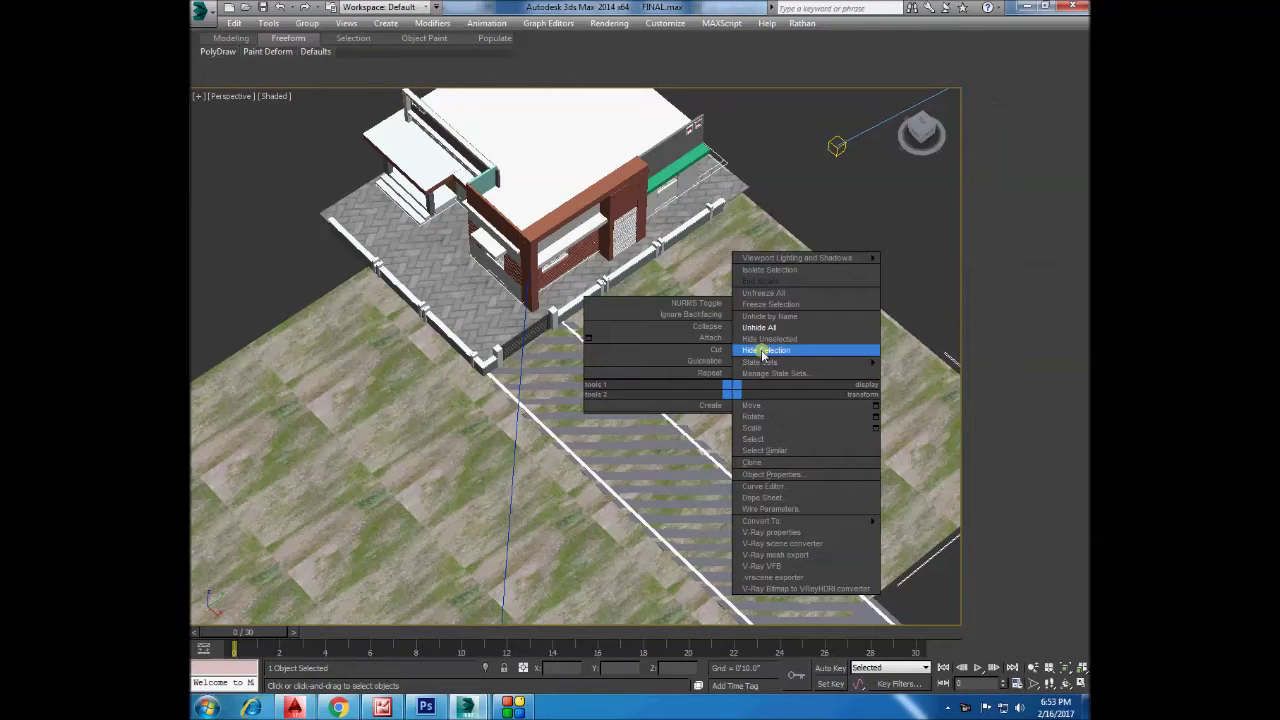
click(760, 345)
key(alt+q)
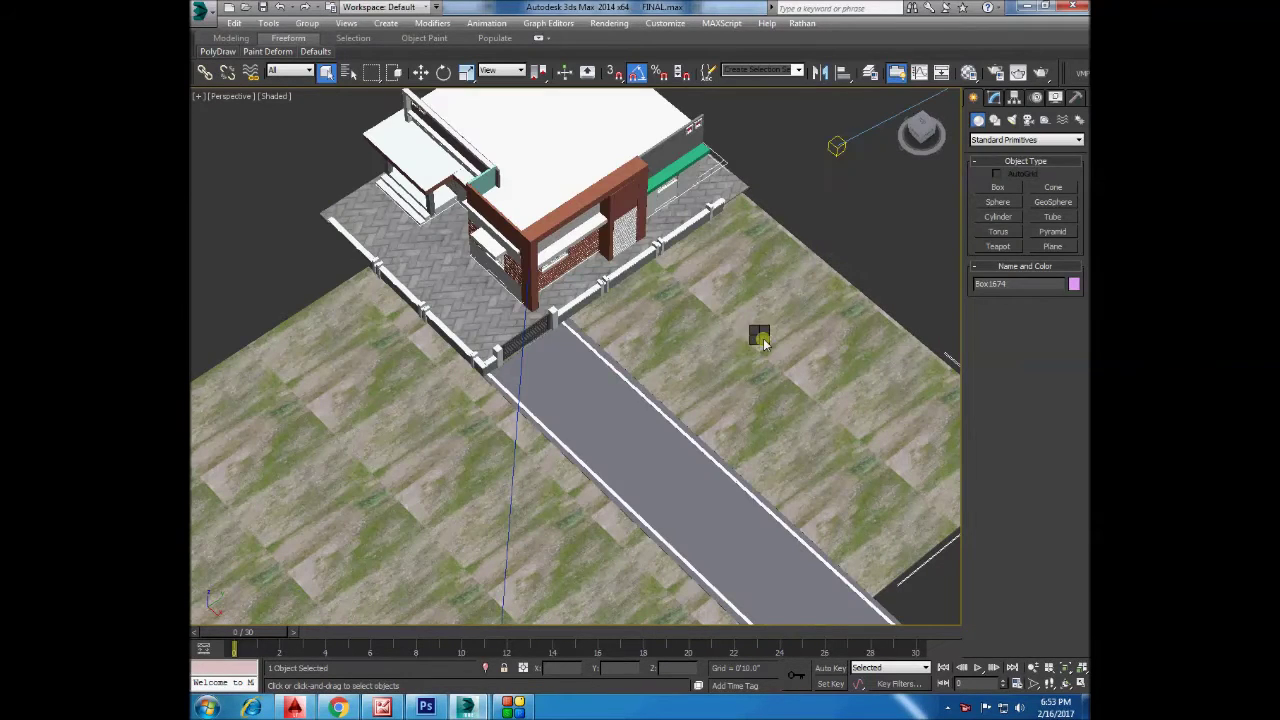
right_click(763, 339)
click(791, 297)
Orbit and zoom to a low, eye-level perspective of the house.
alt+middle_drag(550, 378, 548, 292)
scroll(548, 292, up, 3)
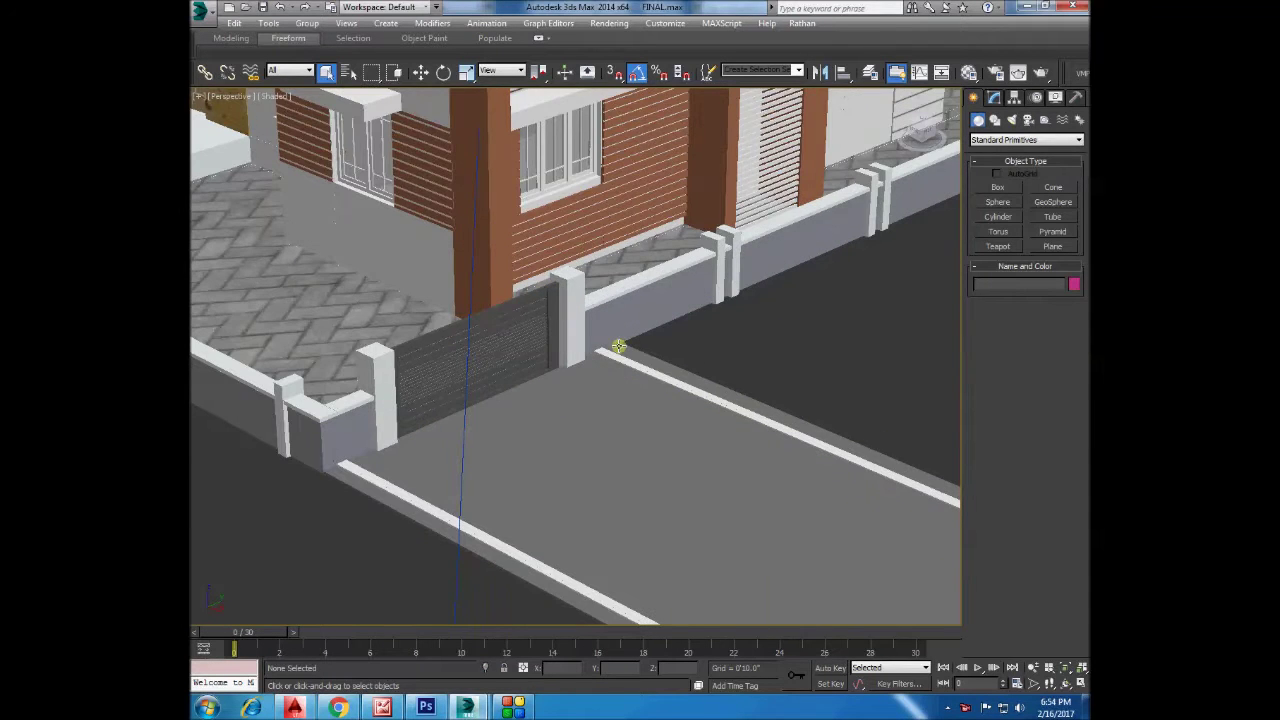
scroll(612, 378, down, 1)
mouse_move(597, 400)
alt+middle_down()
mouse_move(608, 343)
mouse_move(580, 366)
mouse_move(592, 348)
mouse_move(587, 378)
alt+middle_up()
scroll(592, 348, up, 2)
scroll(590, 350, down, 2)
scroll(591, 313, up, 2)
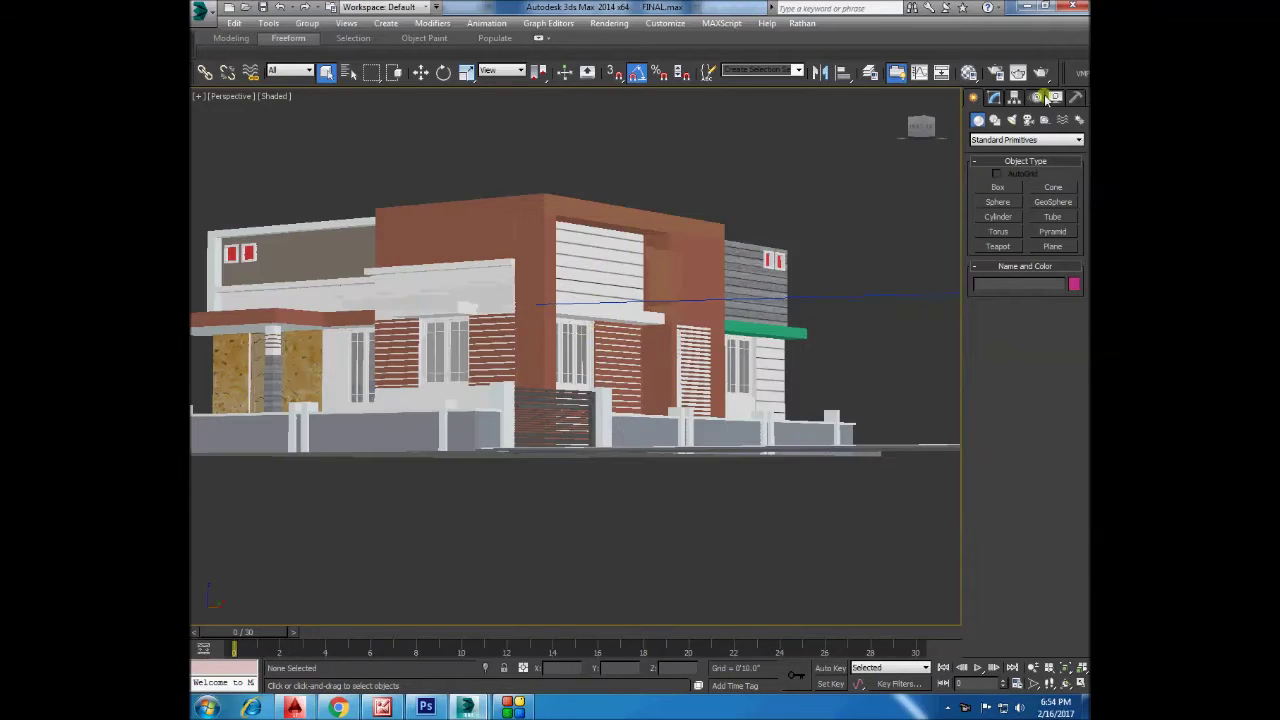
click(995, 78)
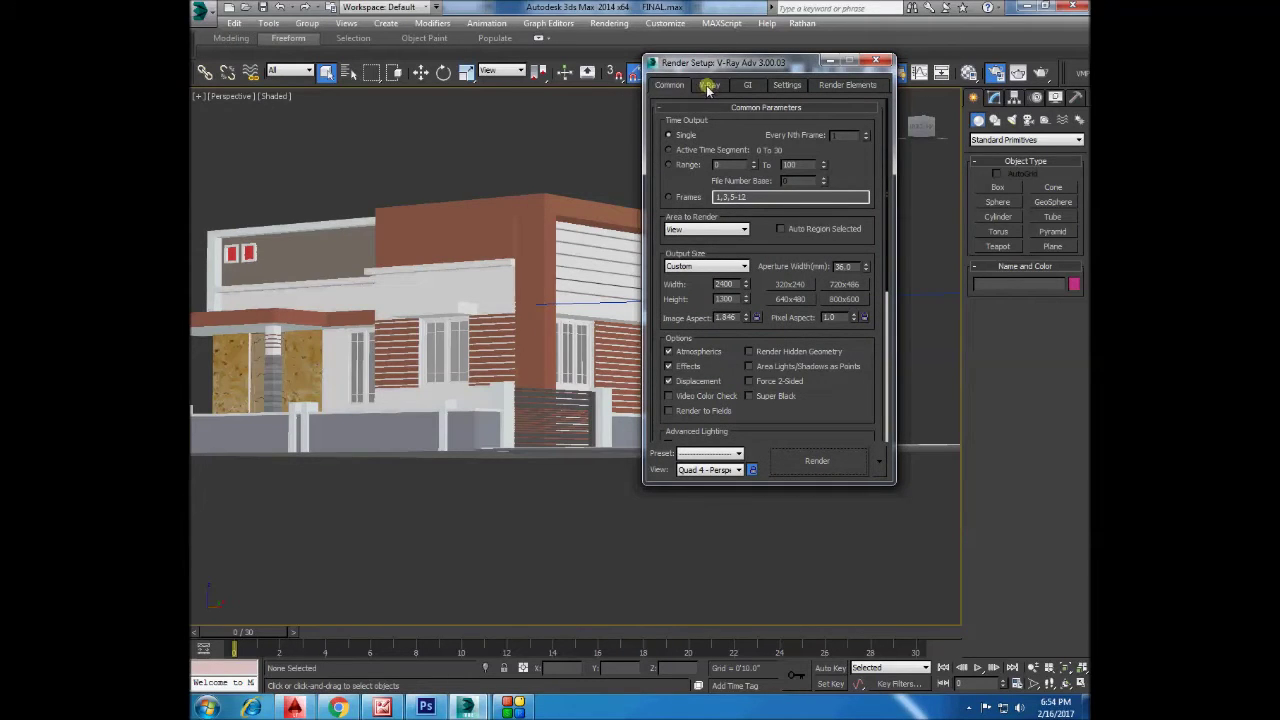
drag(703, 69, 541, 101)
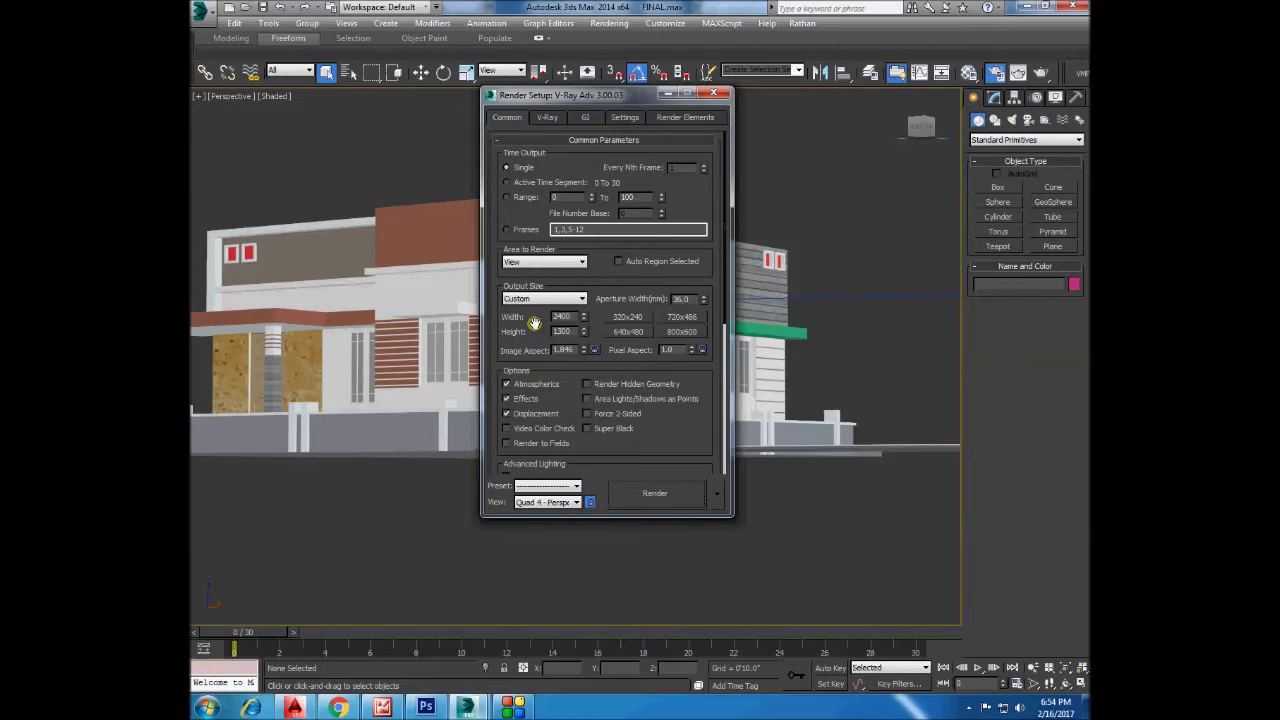
drag(534, 322, 565, 285)
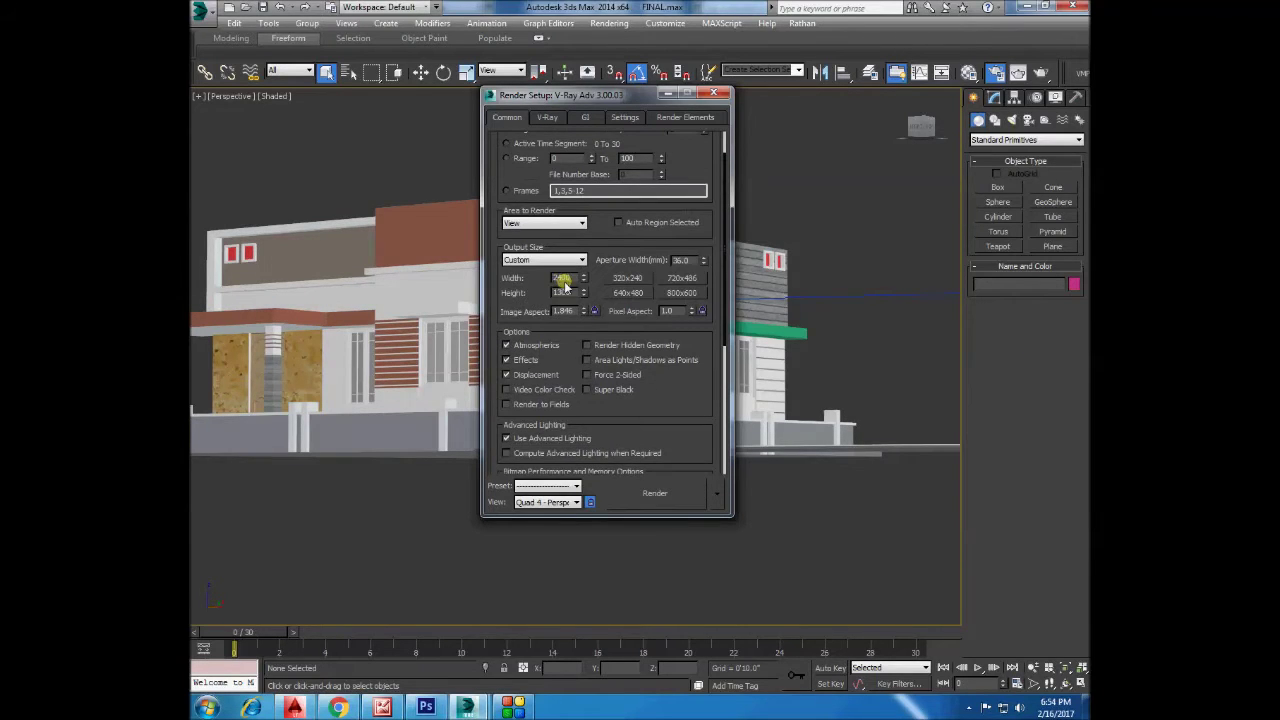
key(Tab)
click(548, 118)
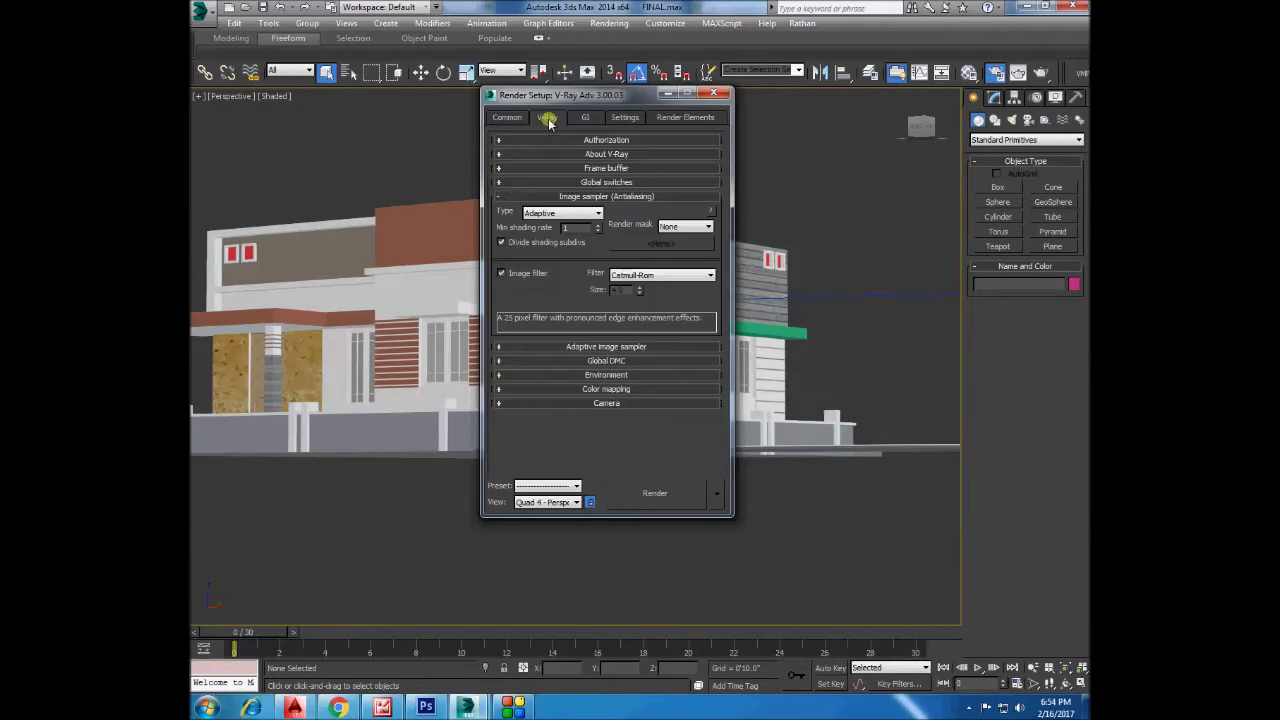
click(593, 183)
click(592, 182)
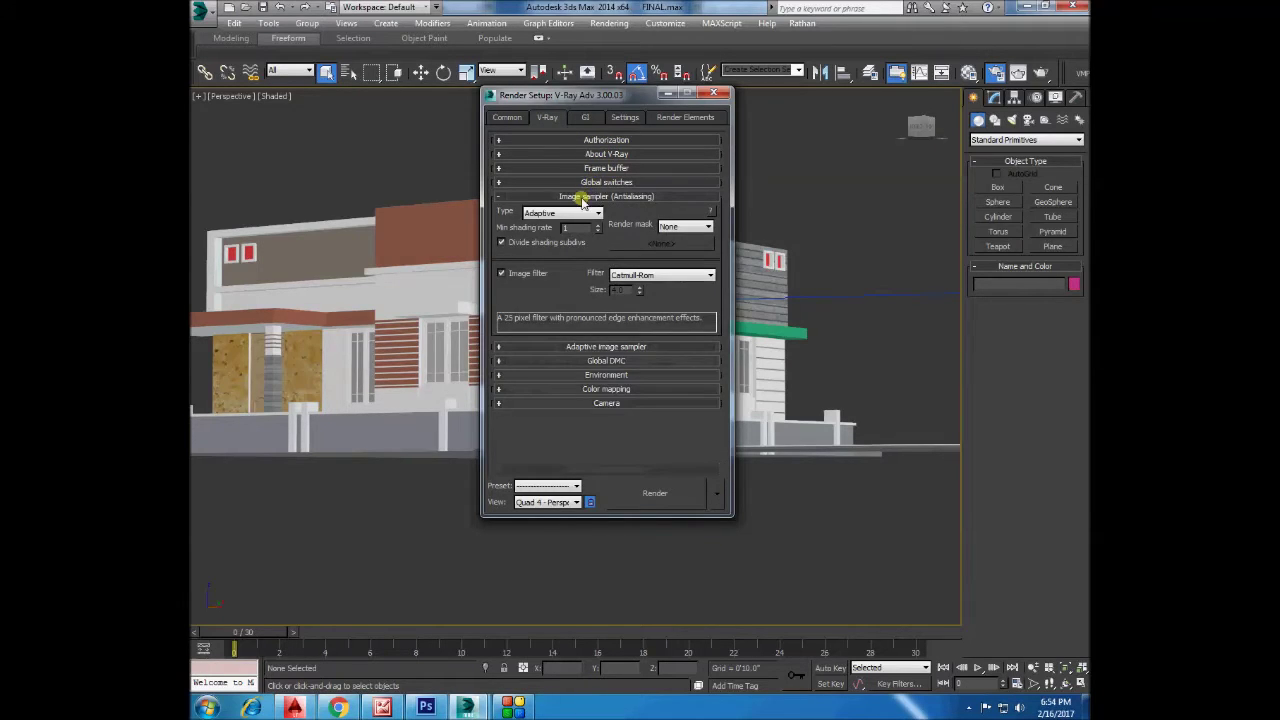
click(580, 197)
click(587, 197)
click(572, 214)
click(555, 234)
click(655, 275)
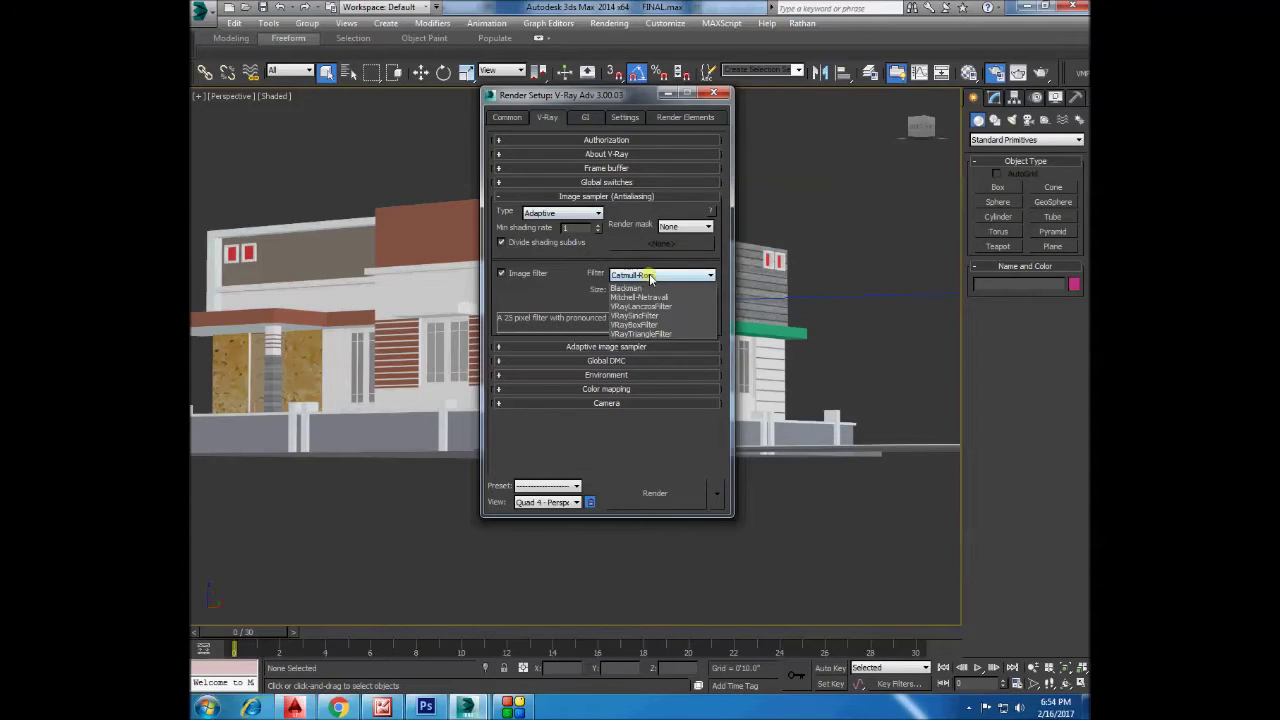
click(633, 308)
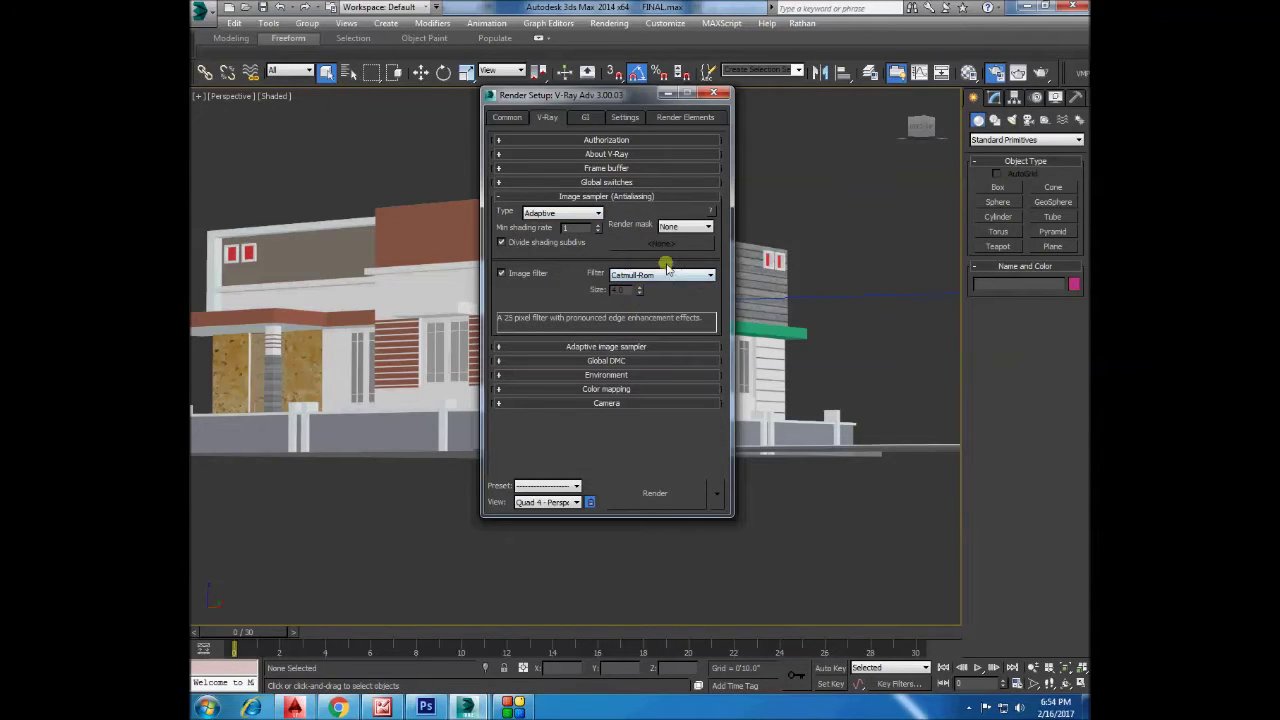
click(593, 374)
click(532, 379)
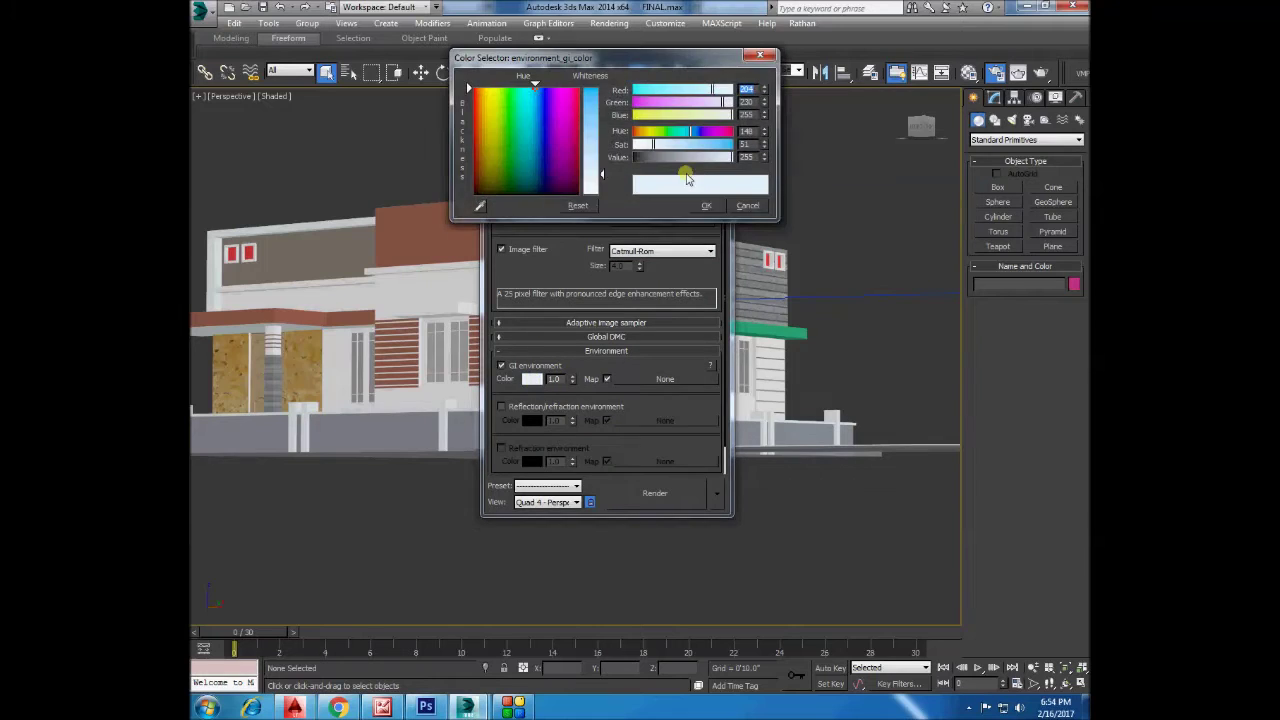
click(706, 206)
click(501, 406)
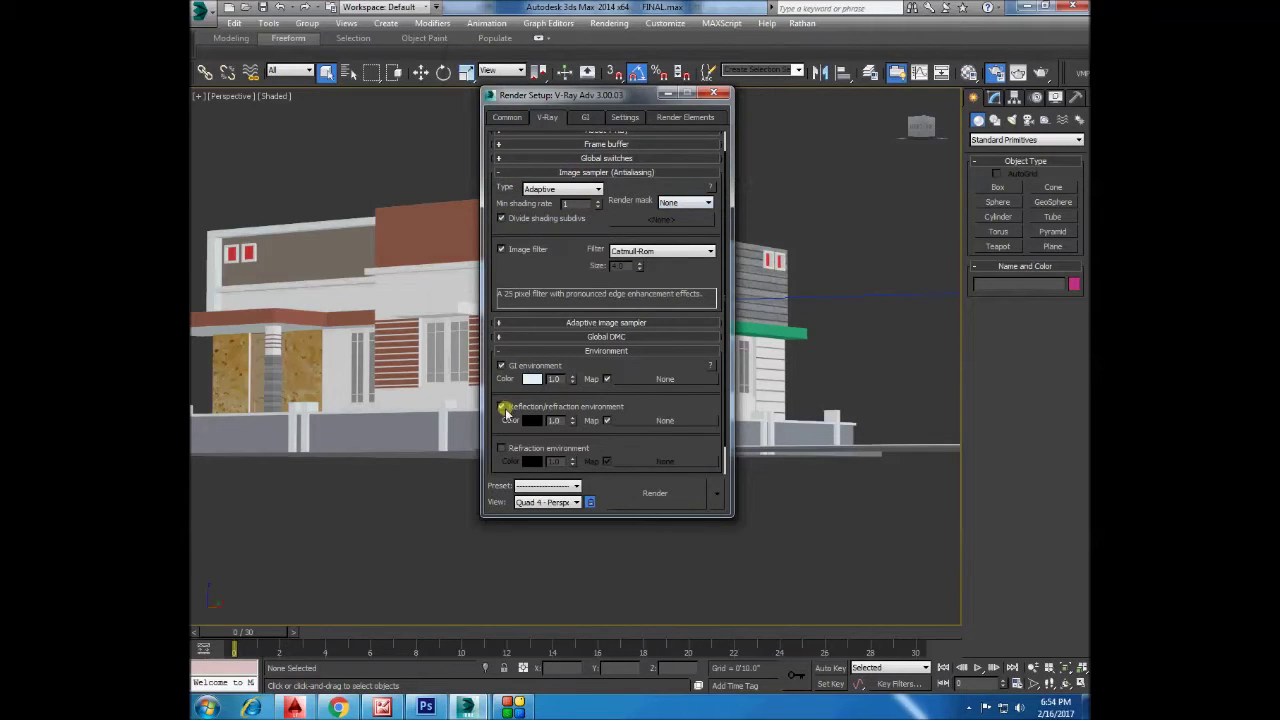
click(501, 406)
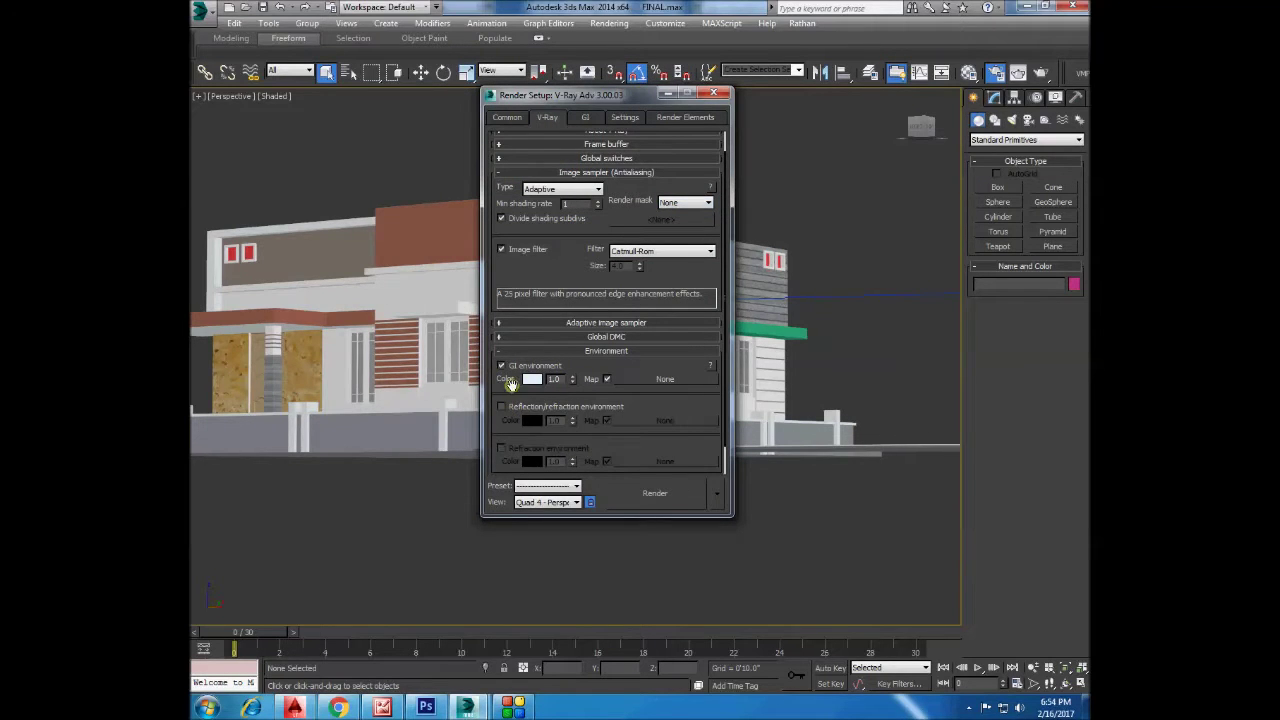
click(597, 338)
mouse_move(578, 351)
mouse_down()
mouse_move(534, 353)
mouse_move(536, 380)
mouse_up()
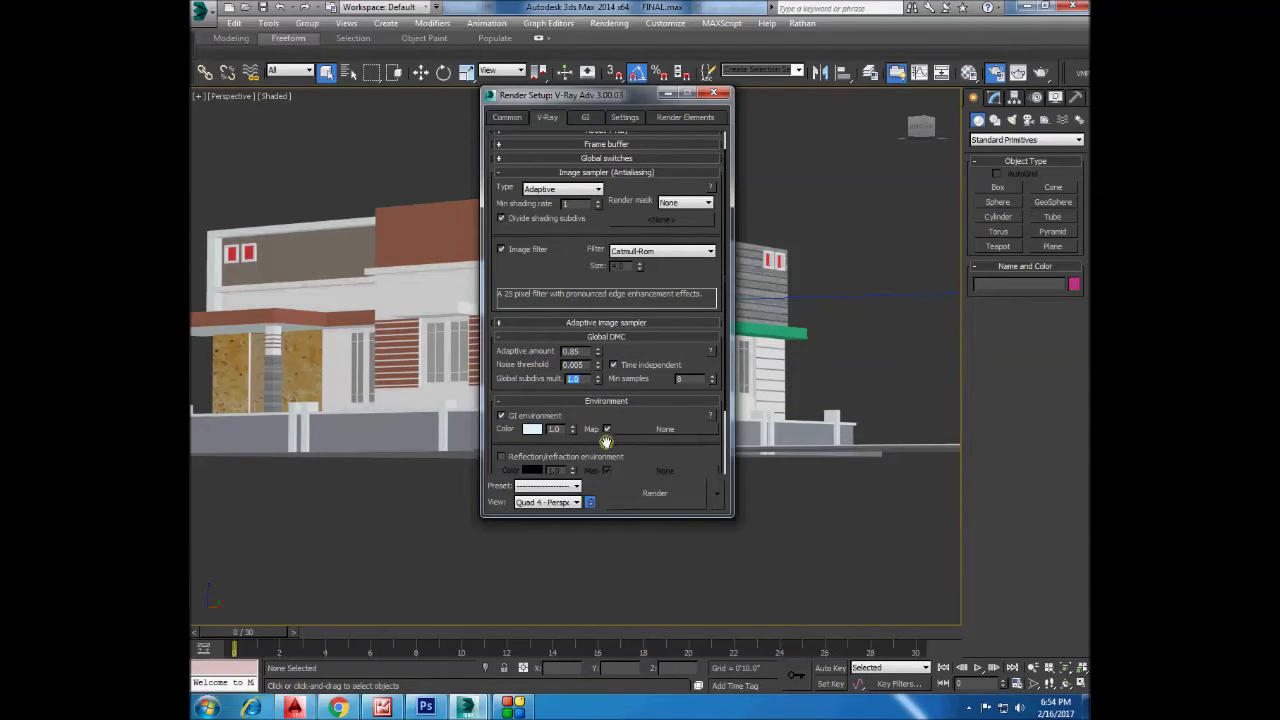
click(592, 118)
click(586, 190)
click(593, 193)
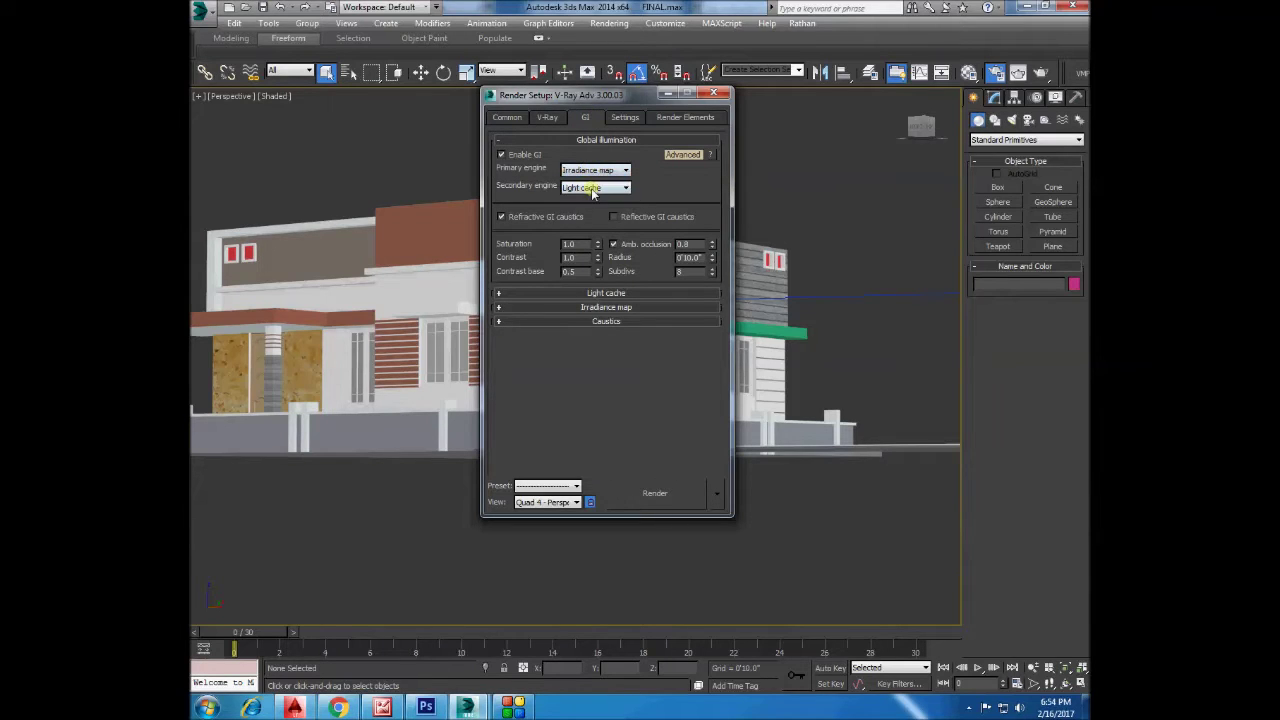
click(593, 193)
click(604, 226)
double_click(566, 258)
click(598, 293)
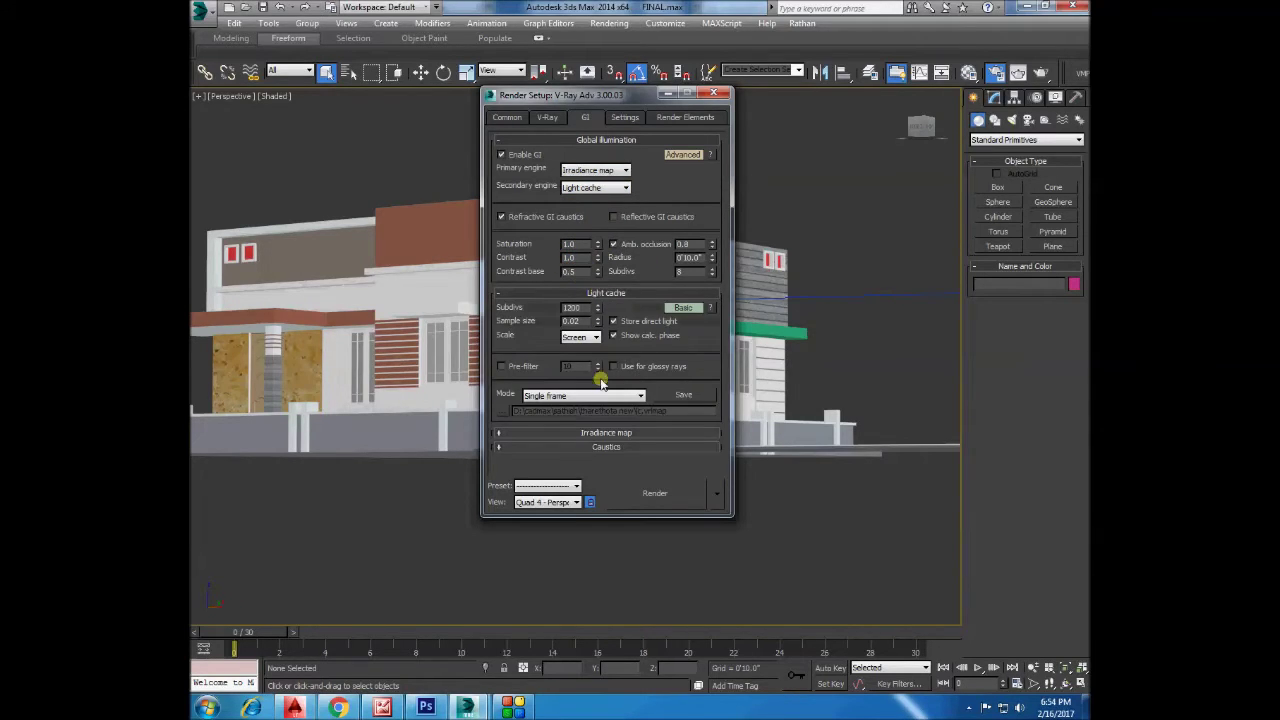
click(682, 308)
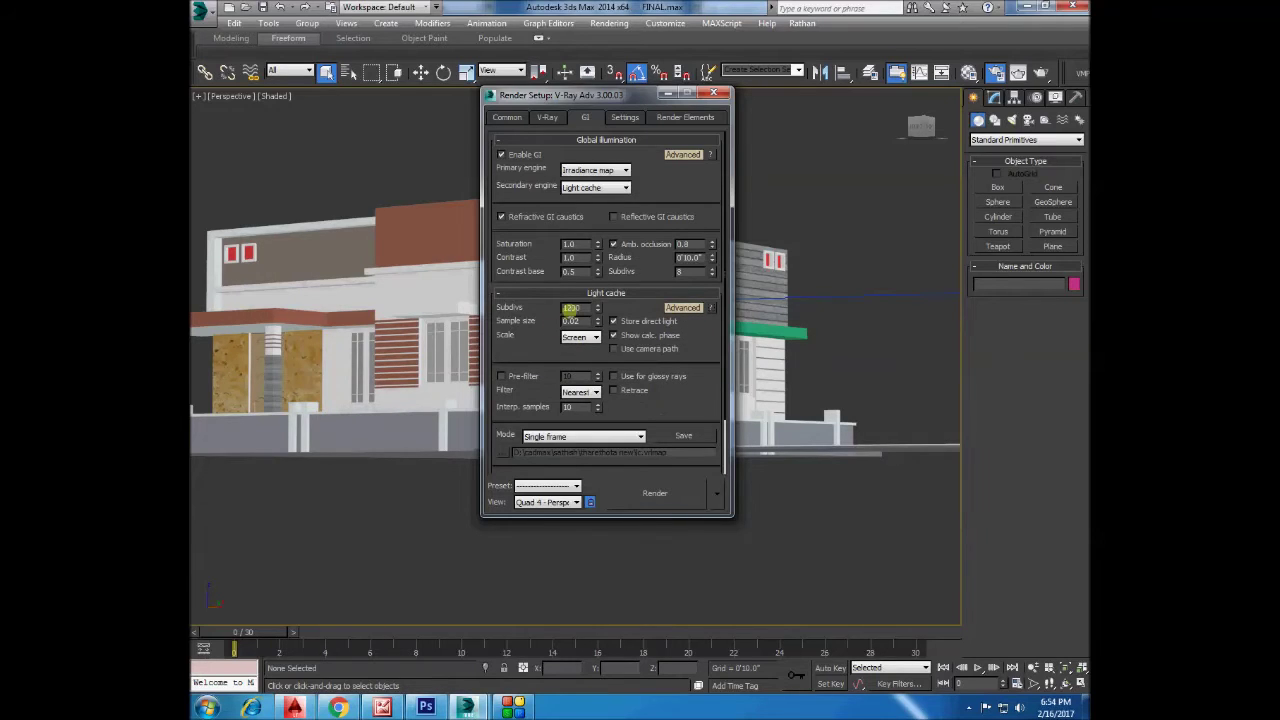
click(622, 118)
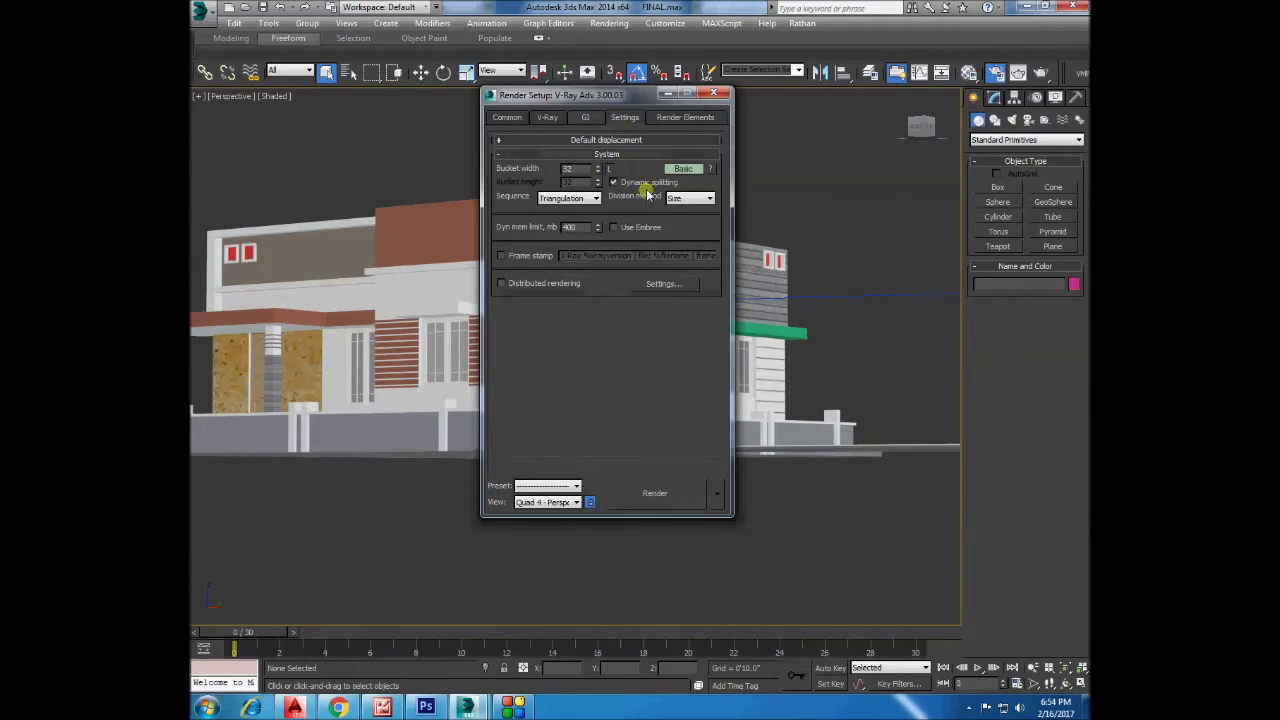
click(713, 94)
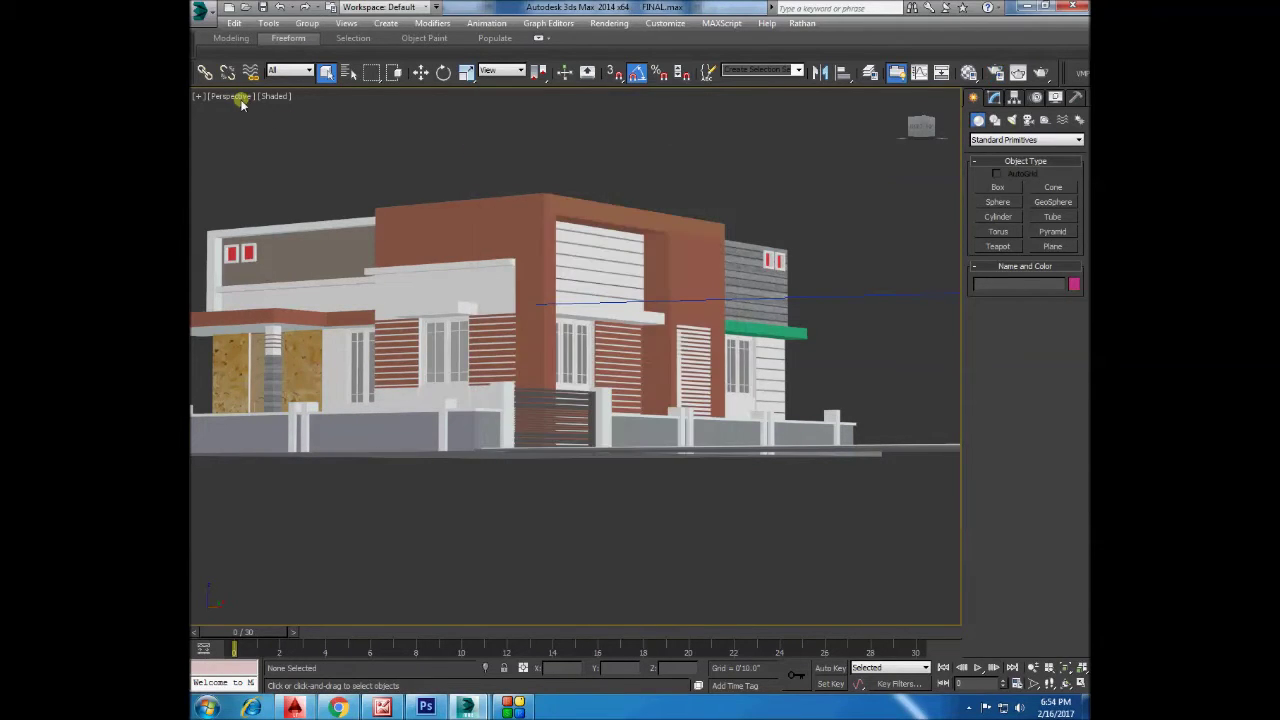
Select the sun light, look over its parameters, then deselect it.
click(229, 97)
click(300, 150)
scroll(380, 360, down, 5)
scroll(435, 405, down, 4)
click(645, 313)
scroll(645, 314, up, 4)
scroll(645, 316, up, 3)
mouse_move(632, 331)
alt+middle_down()
mouse_move(608, 434)
mouse_move(634, 366)
alt+middle_up()
scroll(660, 320, up, 3)
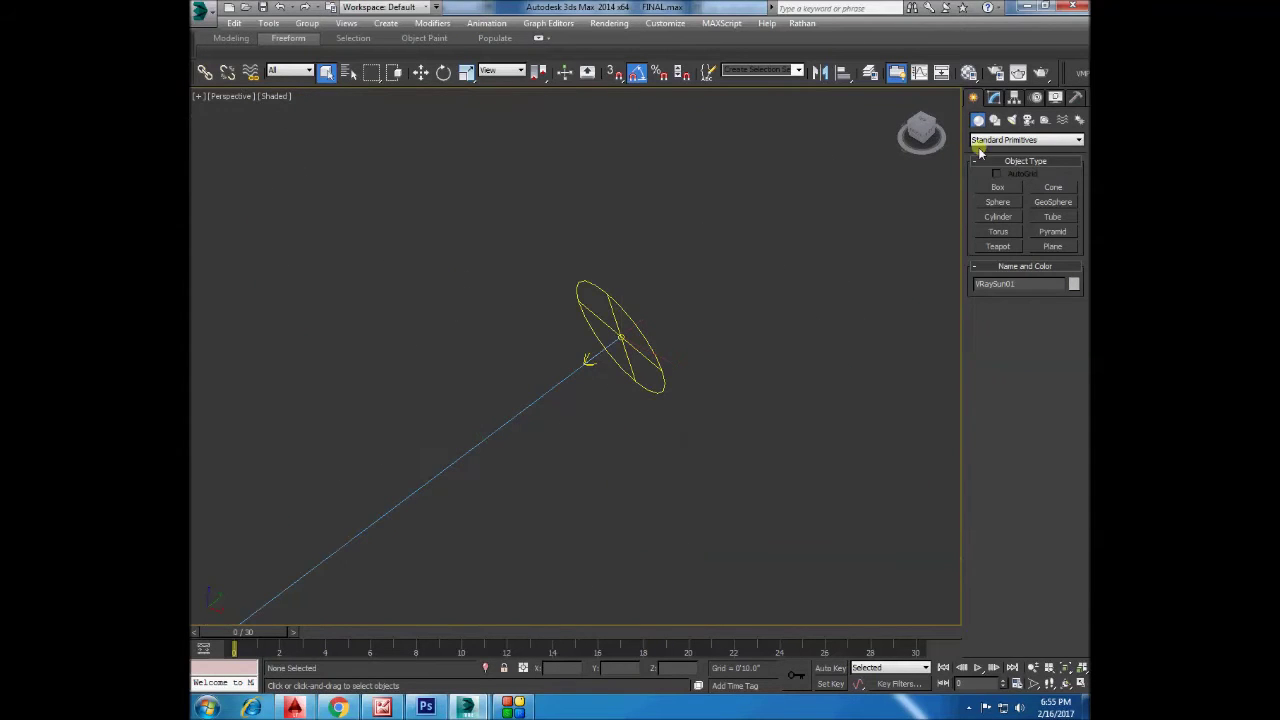
click(992, 98)
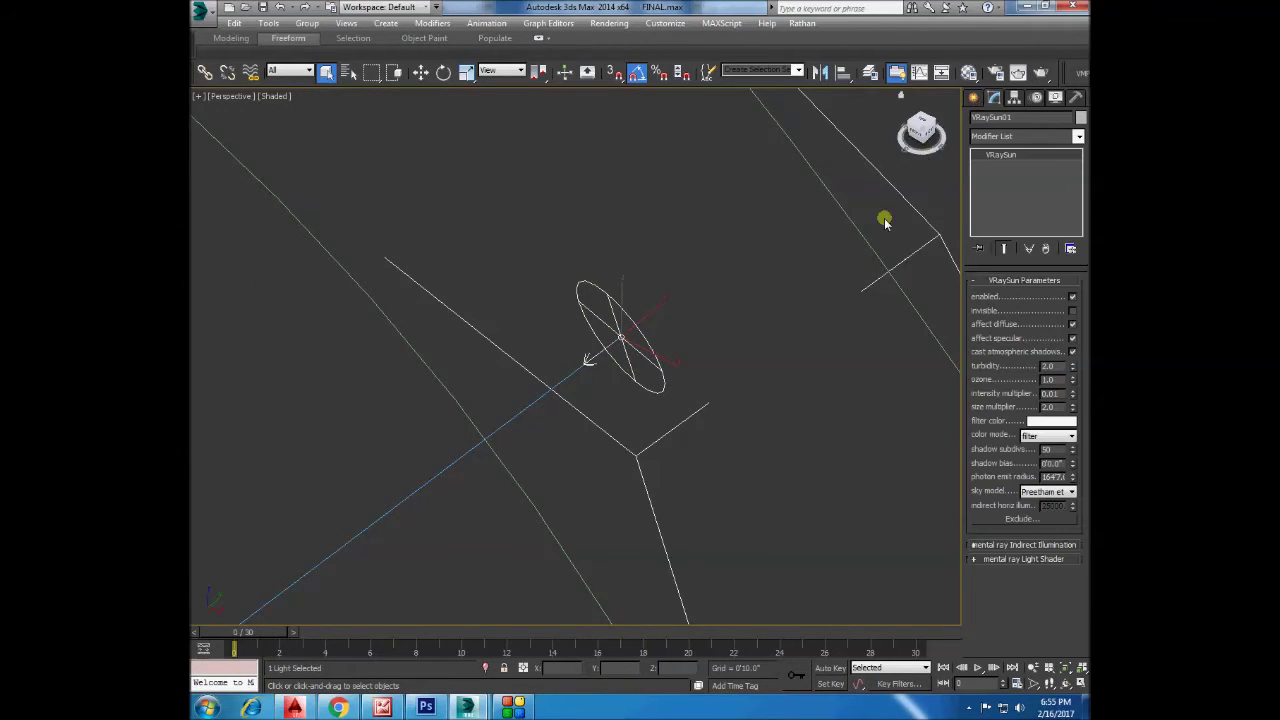
click(763, 332)
Select Camera002 and check its Lens length value.
scroll(763, 332, down, 5)
scroll(700, 400, down, 3)
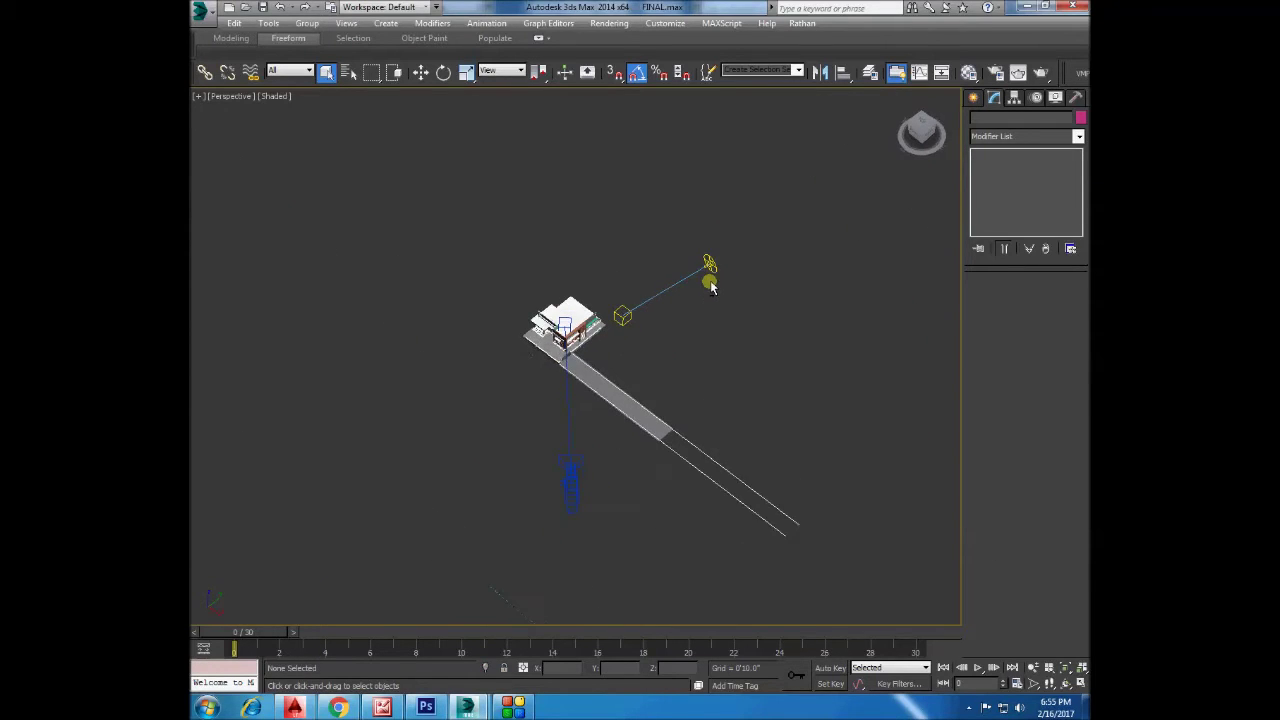
scroll(563, 486, up, 4)
click(557, 488)
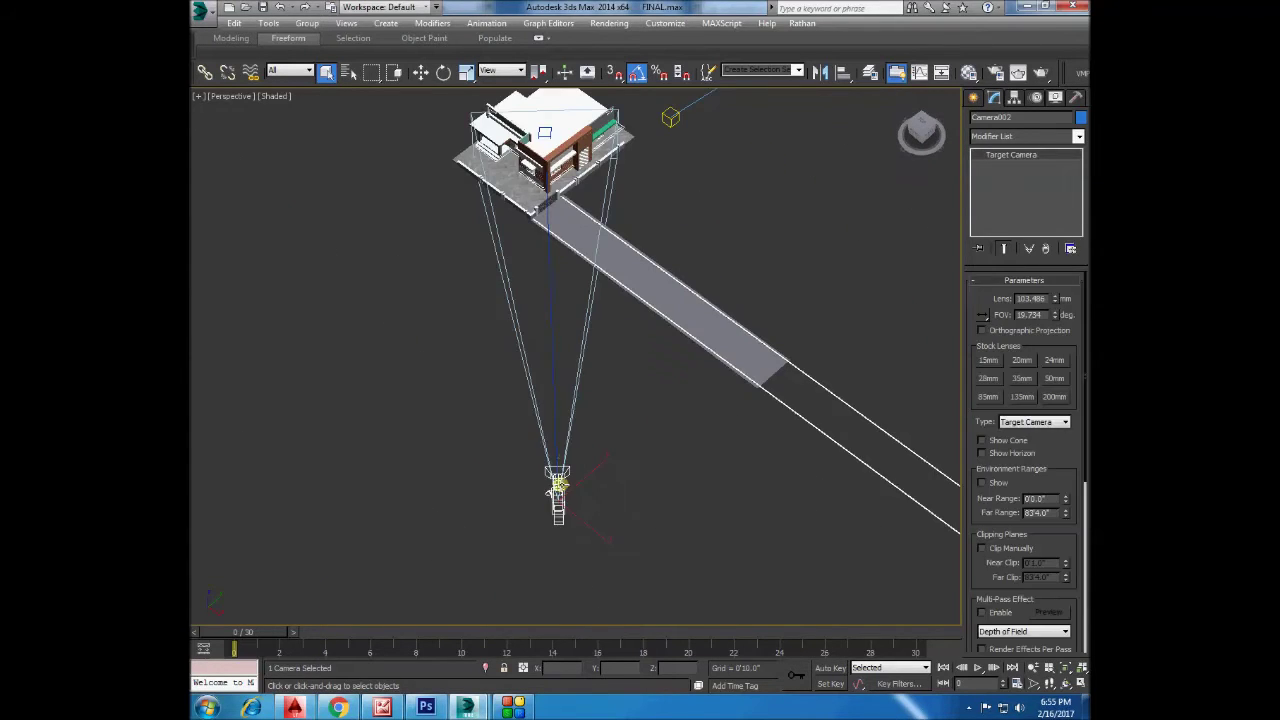
drag(1045, 299, 974, 299)
click(838, 274)
Orbit and zoom the Perspective view in close on the house.
mouse_move(640, 140)
alt+middle_down()
mouse_move(720, 225)
mouse_move(676, 393)
alt+middle_up()
scroll(686, 328, up, 3)
scroll(525, 451, up, 2)
scroll(525, 451, up, 4)
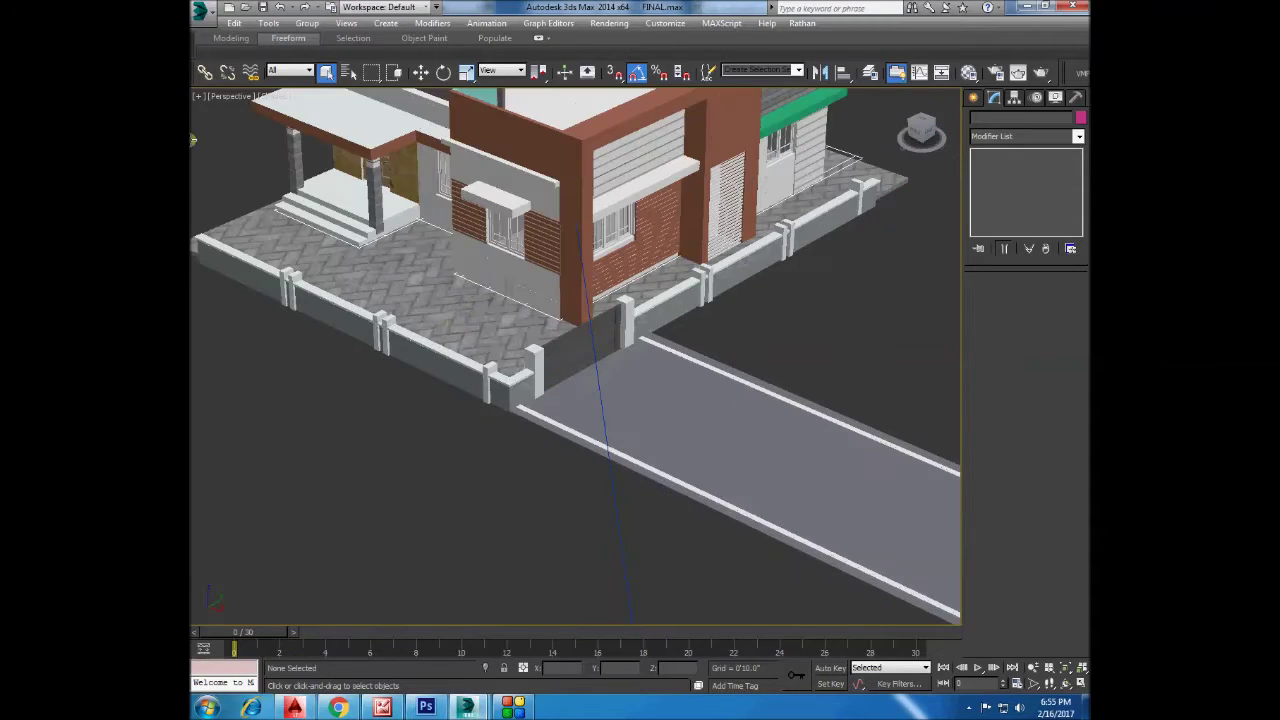
click(229, 96)
Through Camera002, enable Gamma/LUT correction at gamma 2.2 in Gamma/LUT Setup.
click(475, 112)
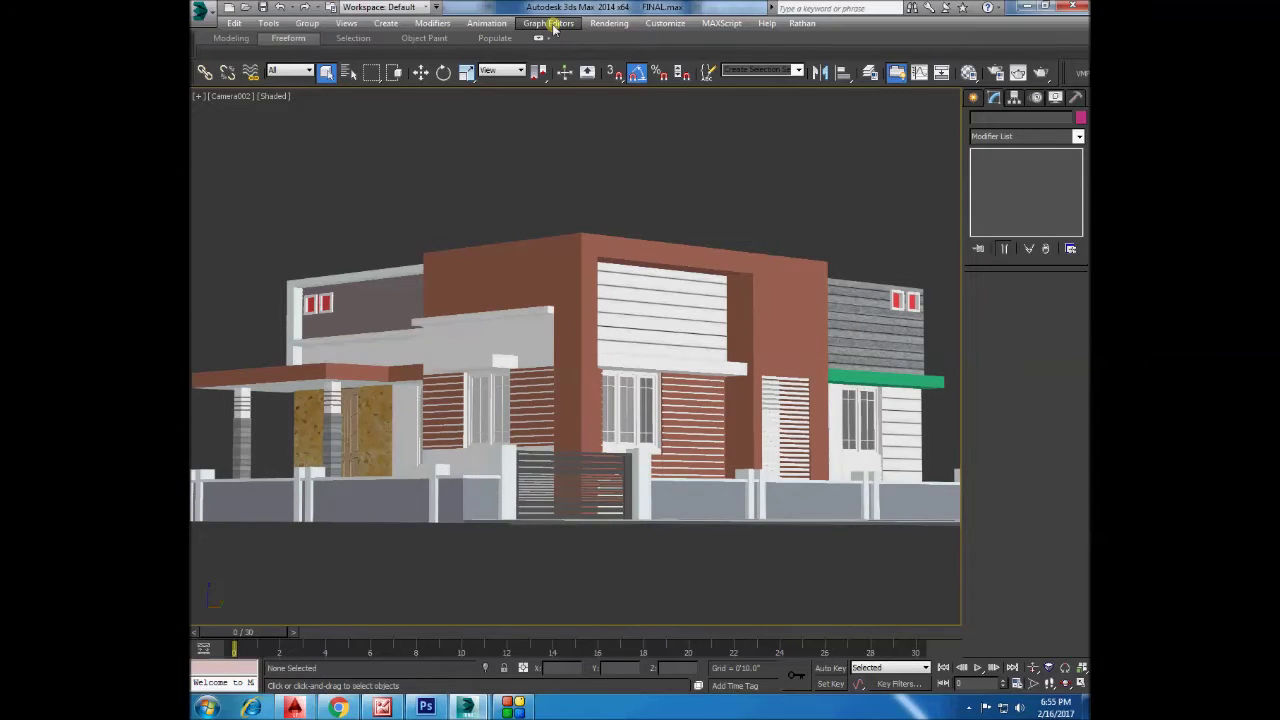
click(662, 24)
mouse_move(766, 23)
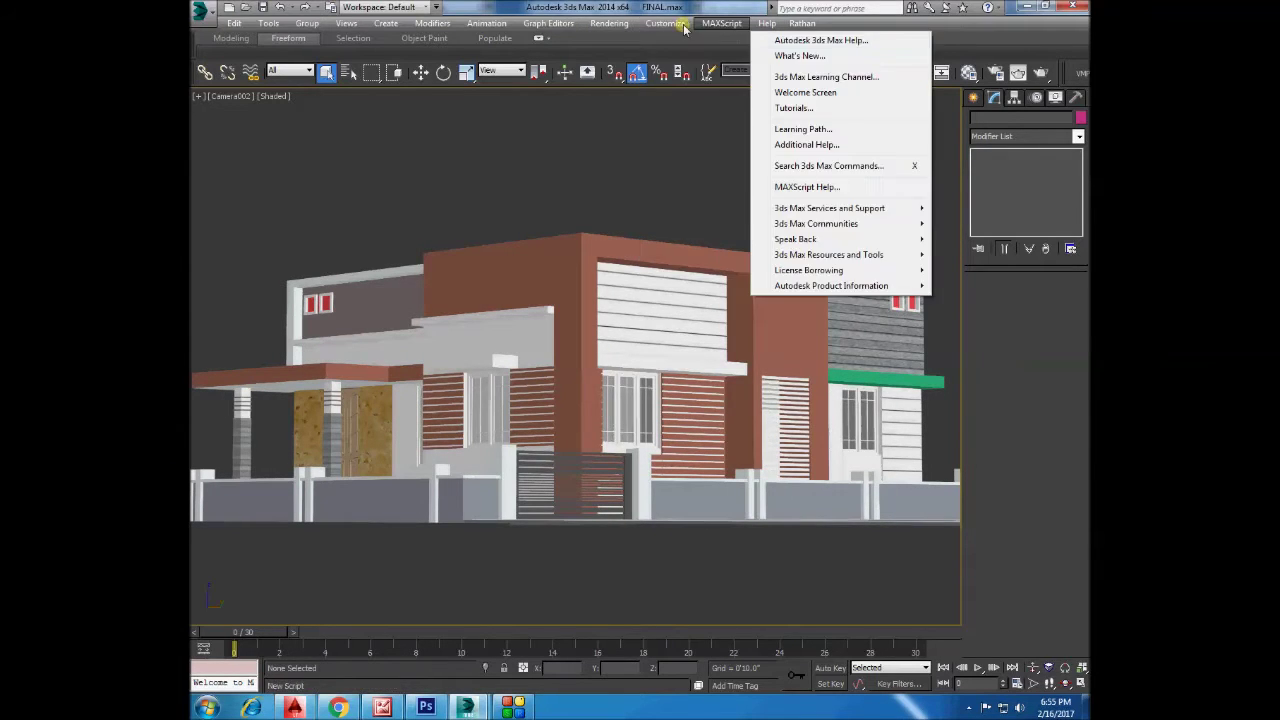
click(626, 358)
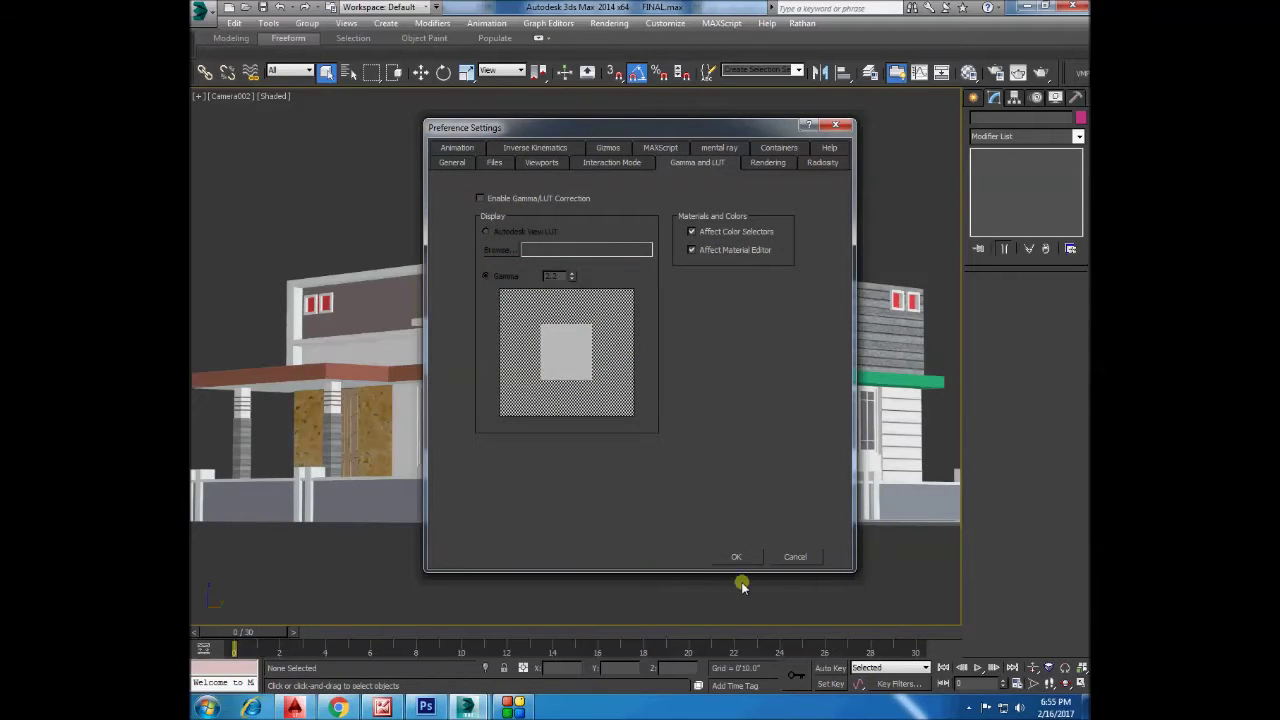
click(736, 557)
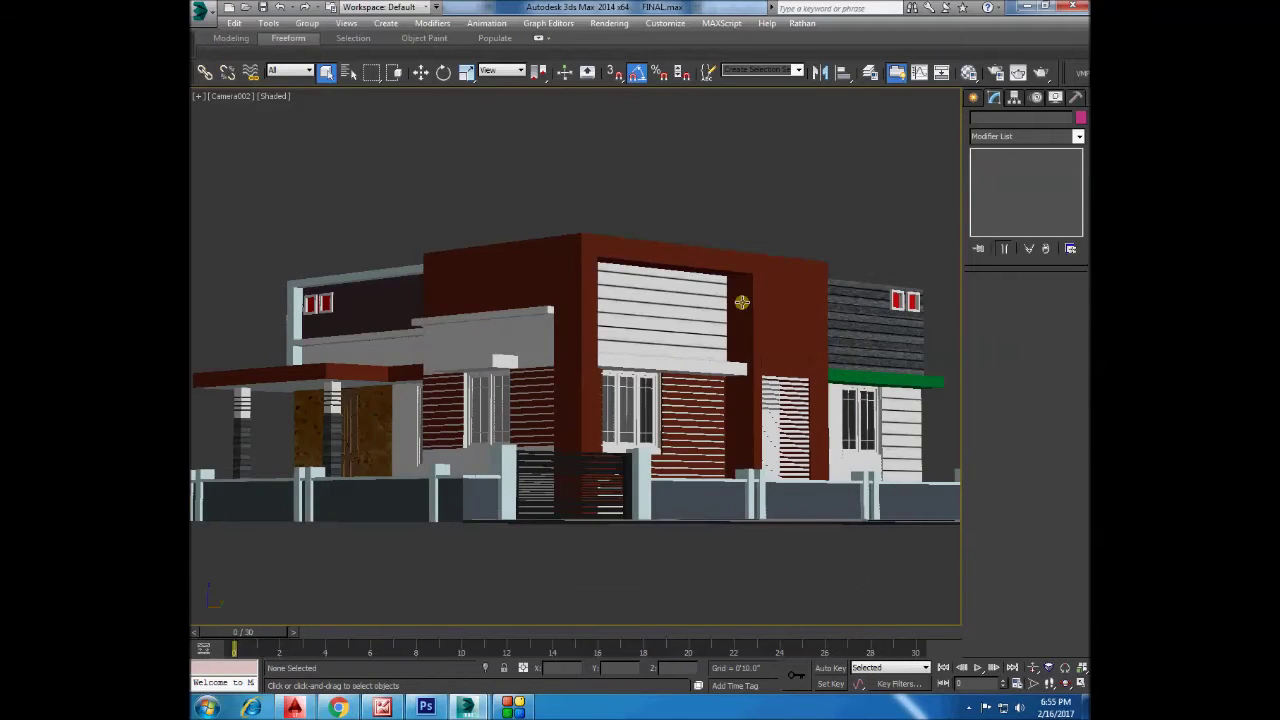
click(609, 23)
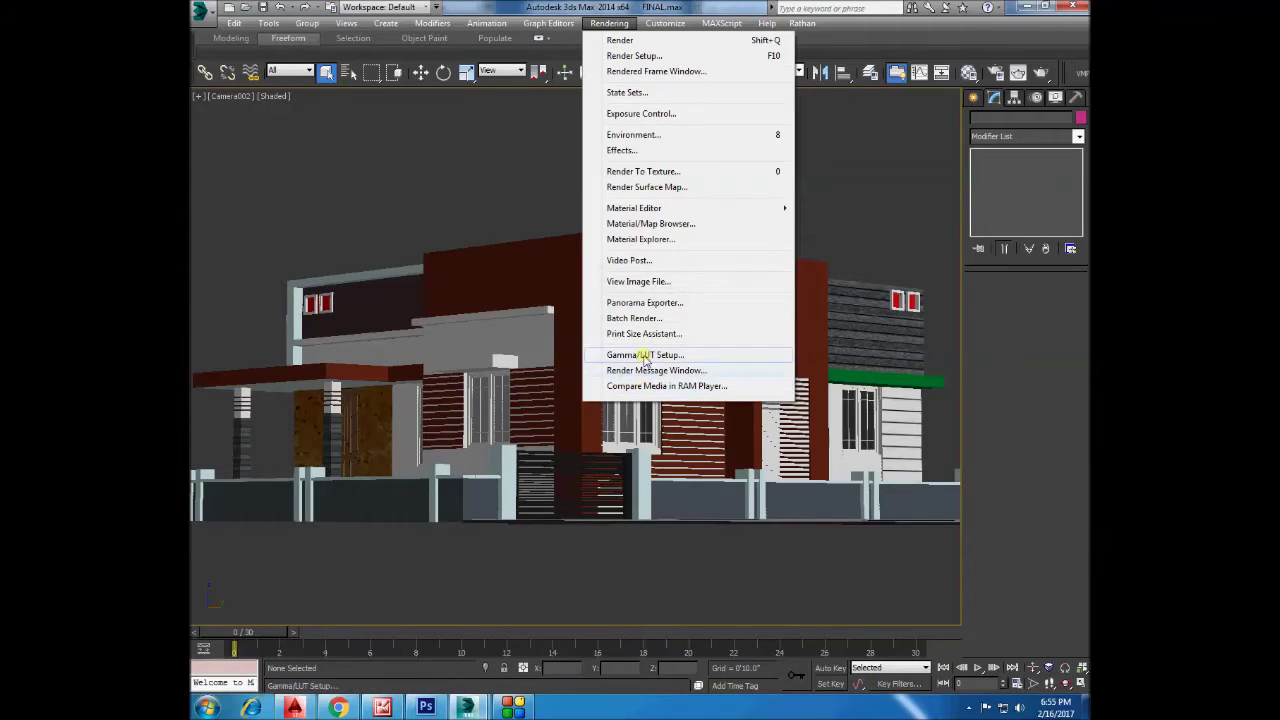
click(645, 355)
click(480, 198)
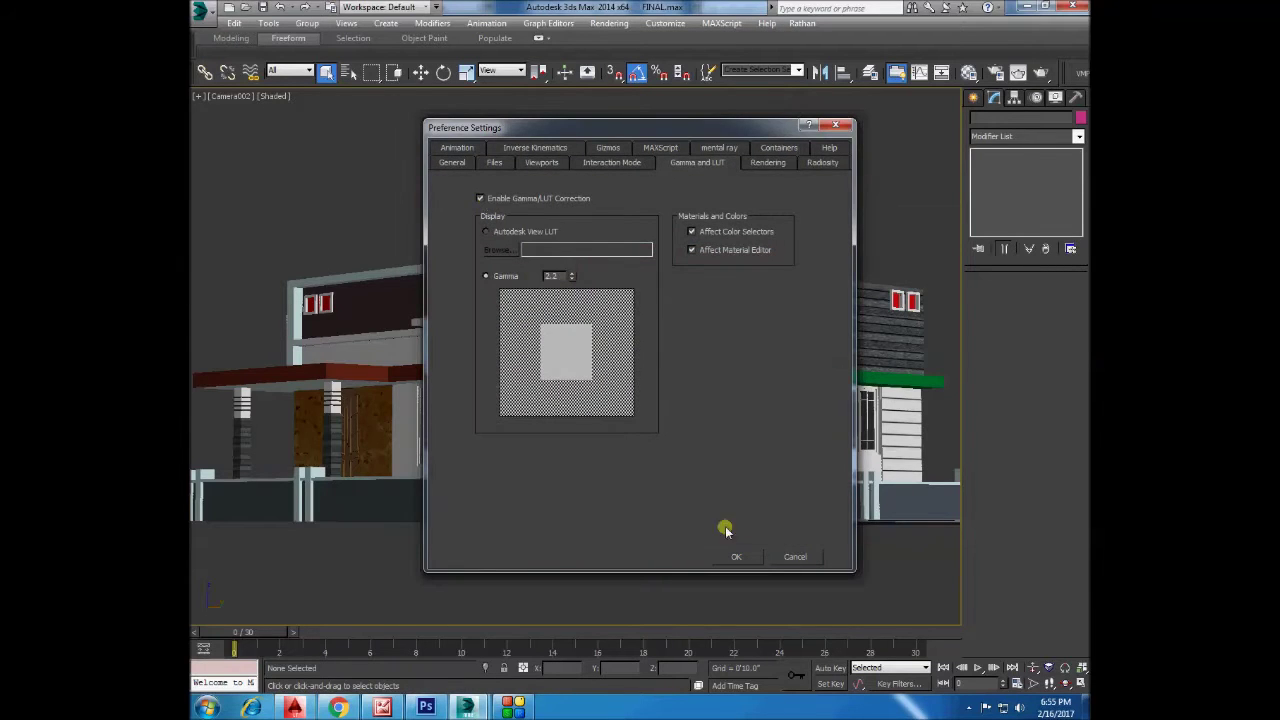
click(740, 557)
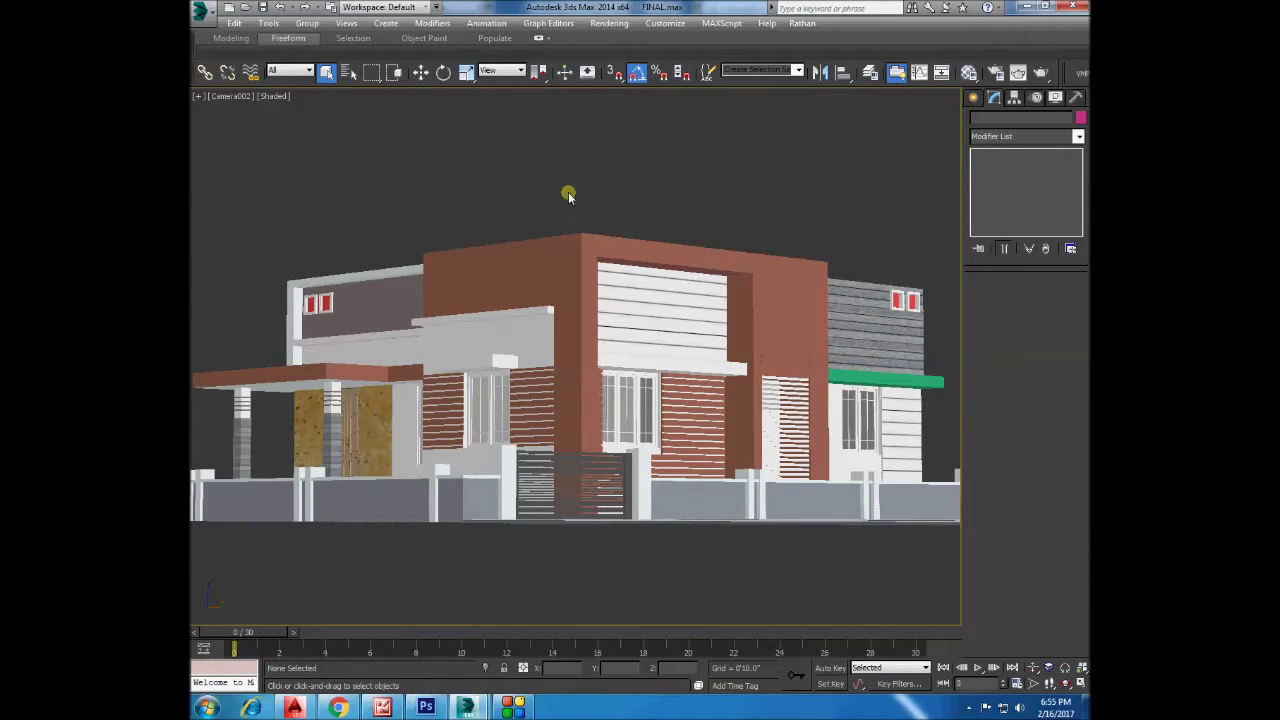
Return the viewport to Perspective and orbit to a higher view of the building.
click(240, 96)
click(272, 146)
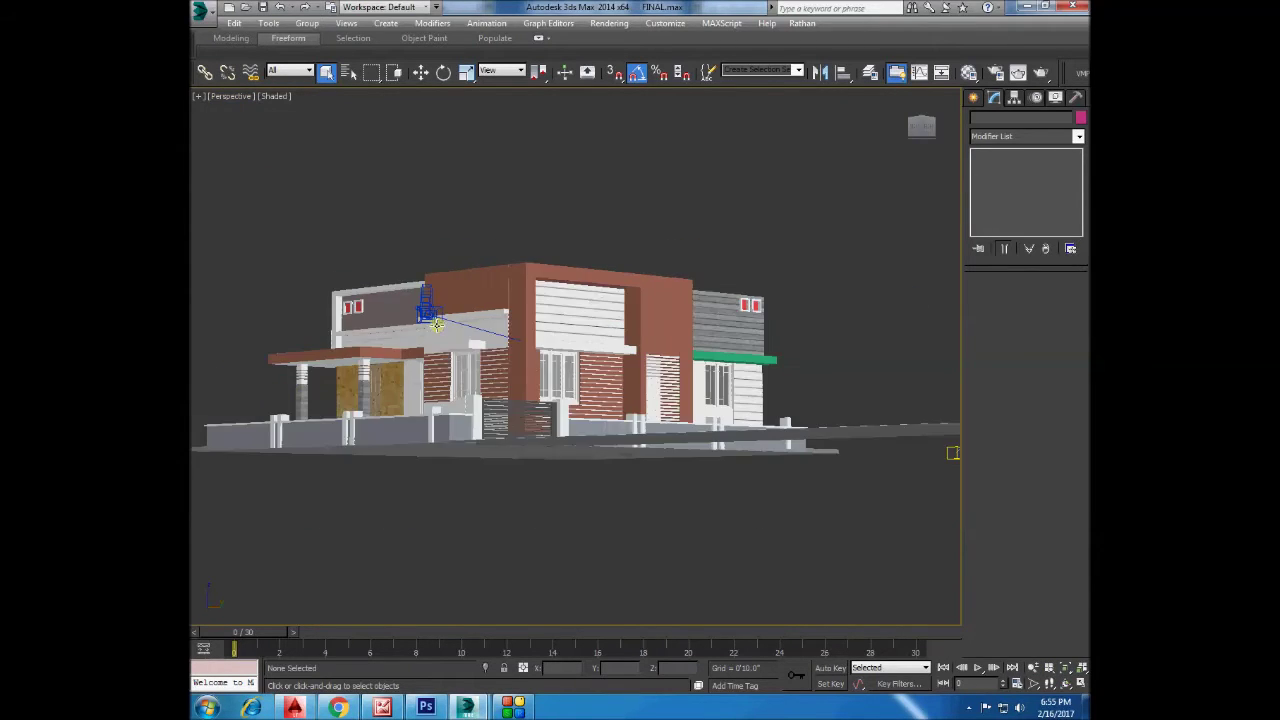
alt+middle_drag(423, 306, 951, 397)
scroll(806, 237, up, 5)
click(996, 74)
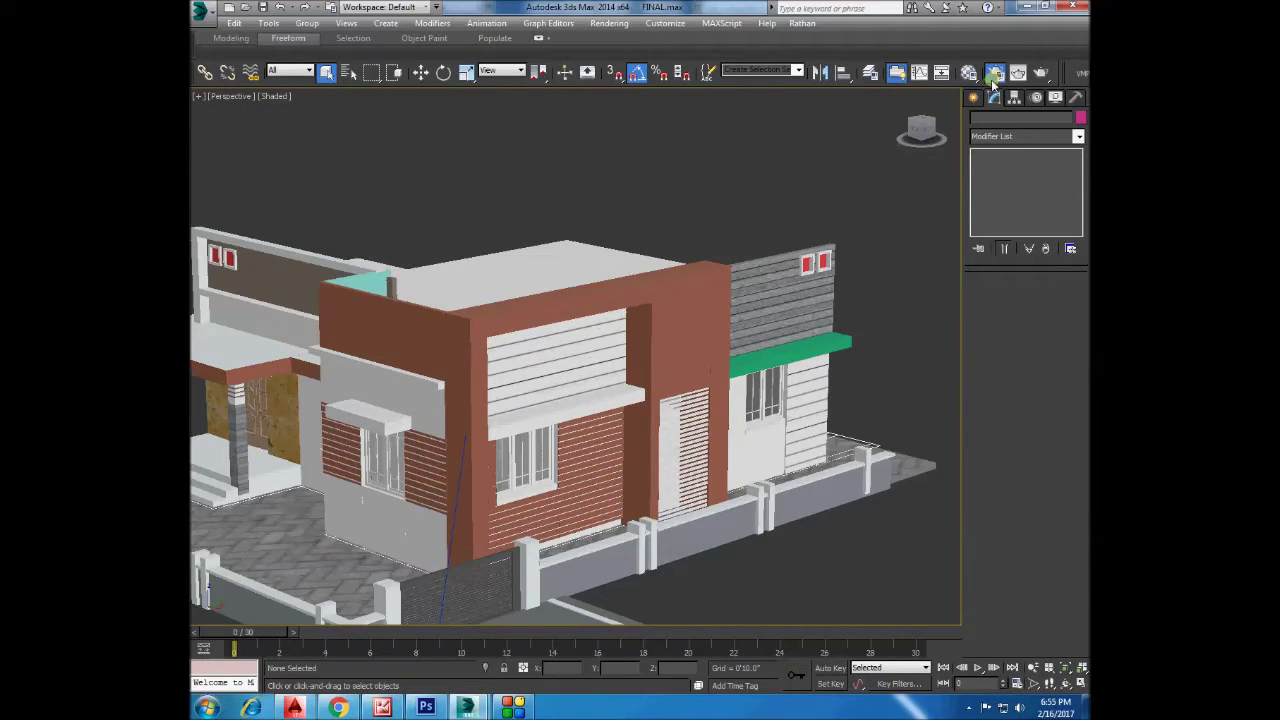
Delete VRayExtraTex and VRayDiffuseFilter, leaving Reflection, Shadows, WireColor and RawGlobalIllumination elements.
click(686, 118)
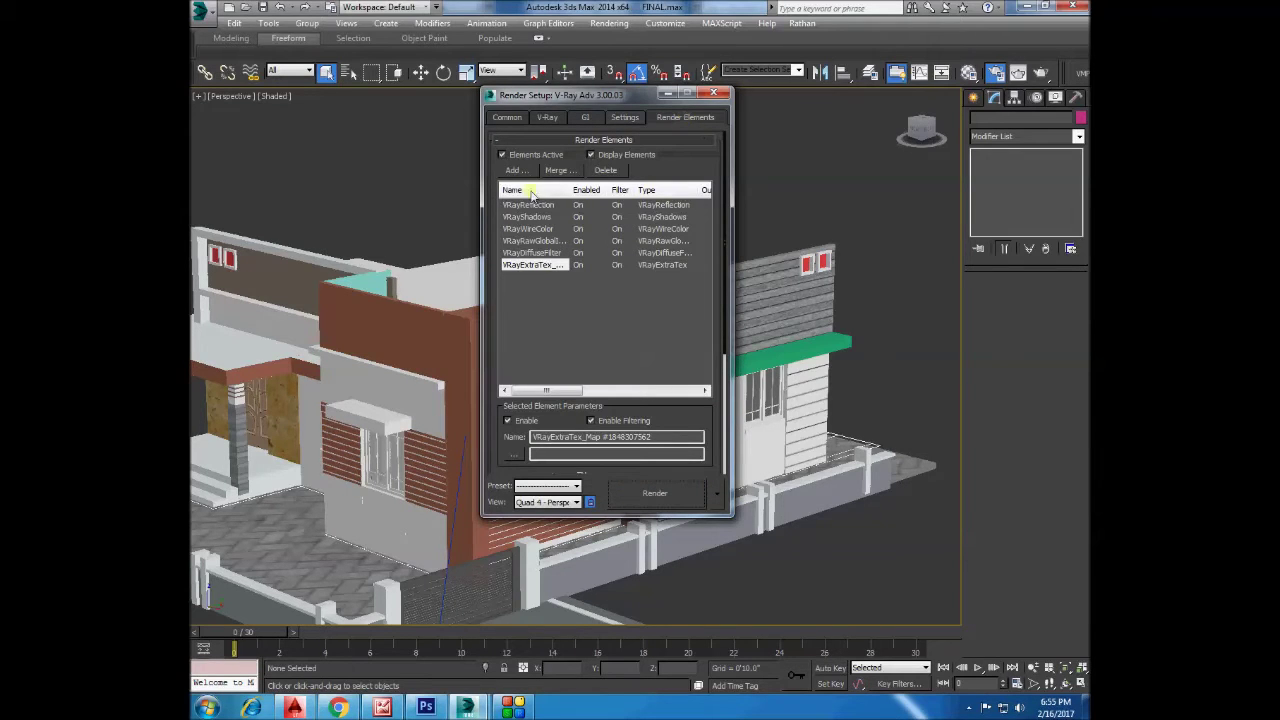
click(545, 266)
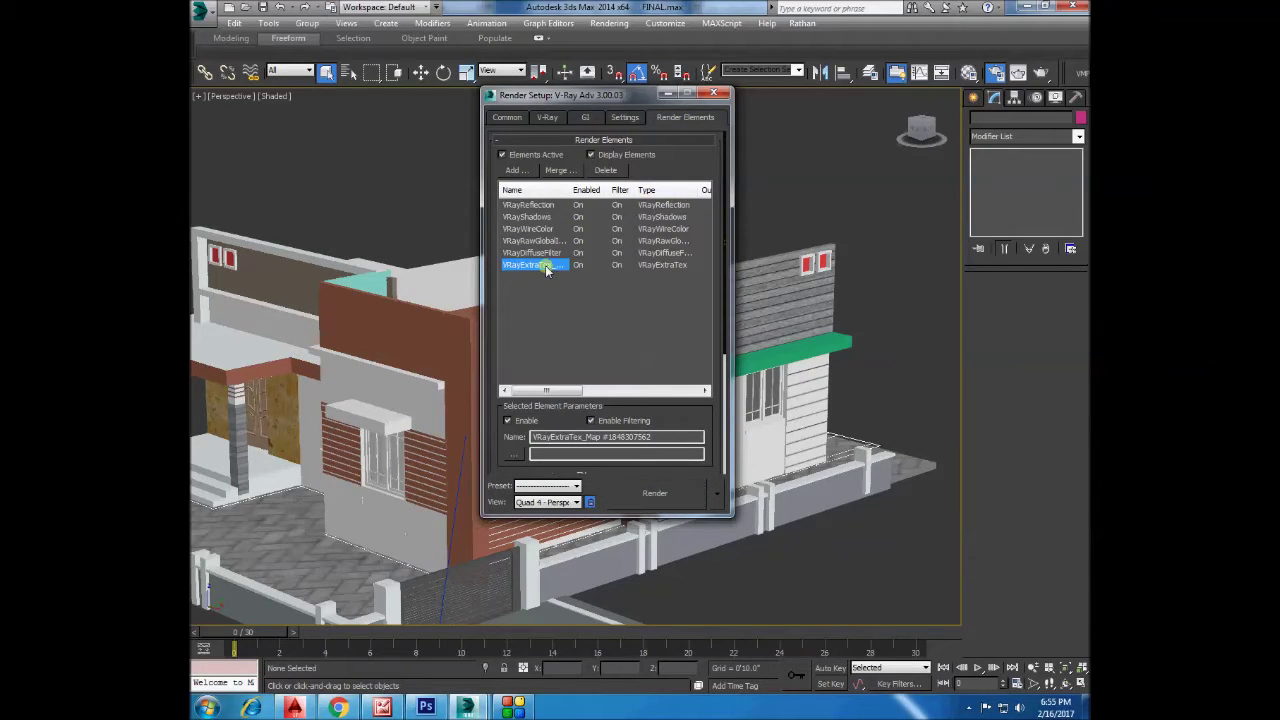
click(605, 172)
click(555, 253)
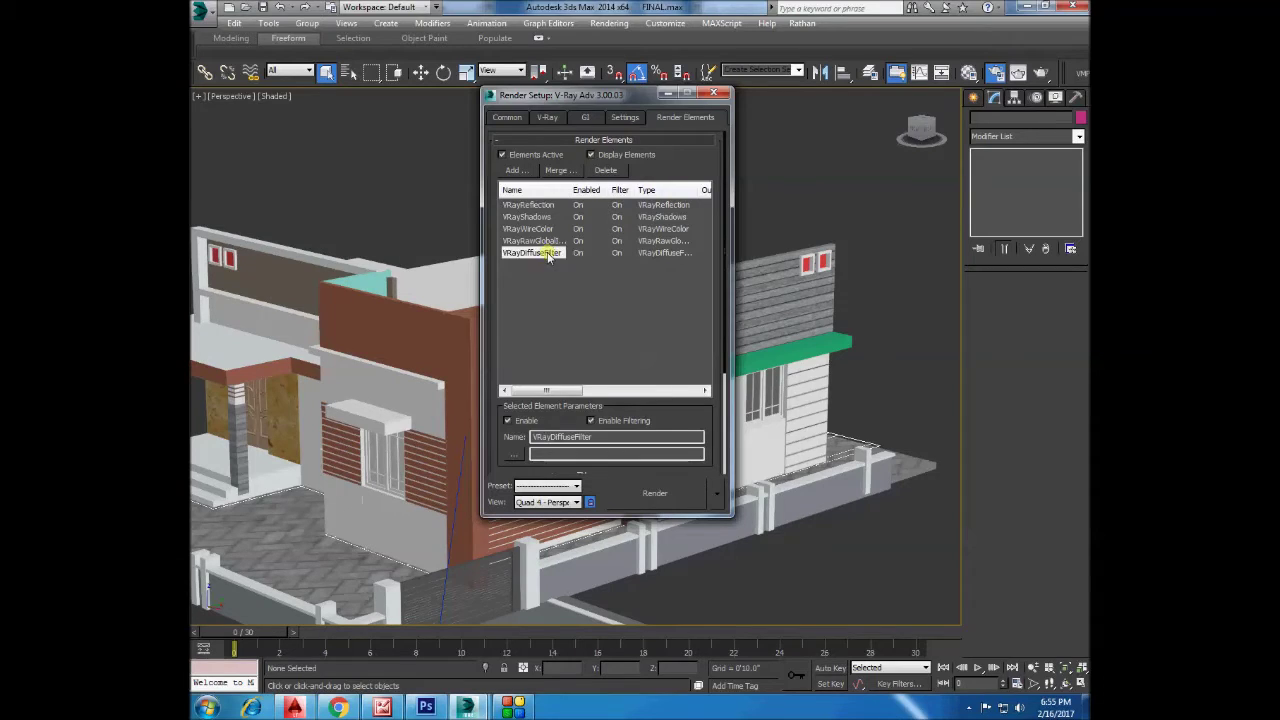
click(607, 171)
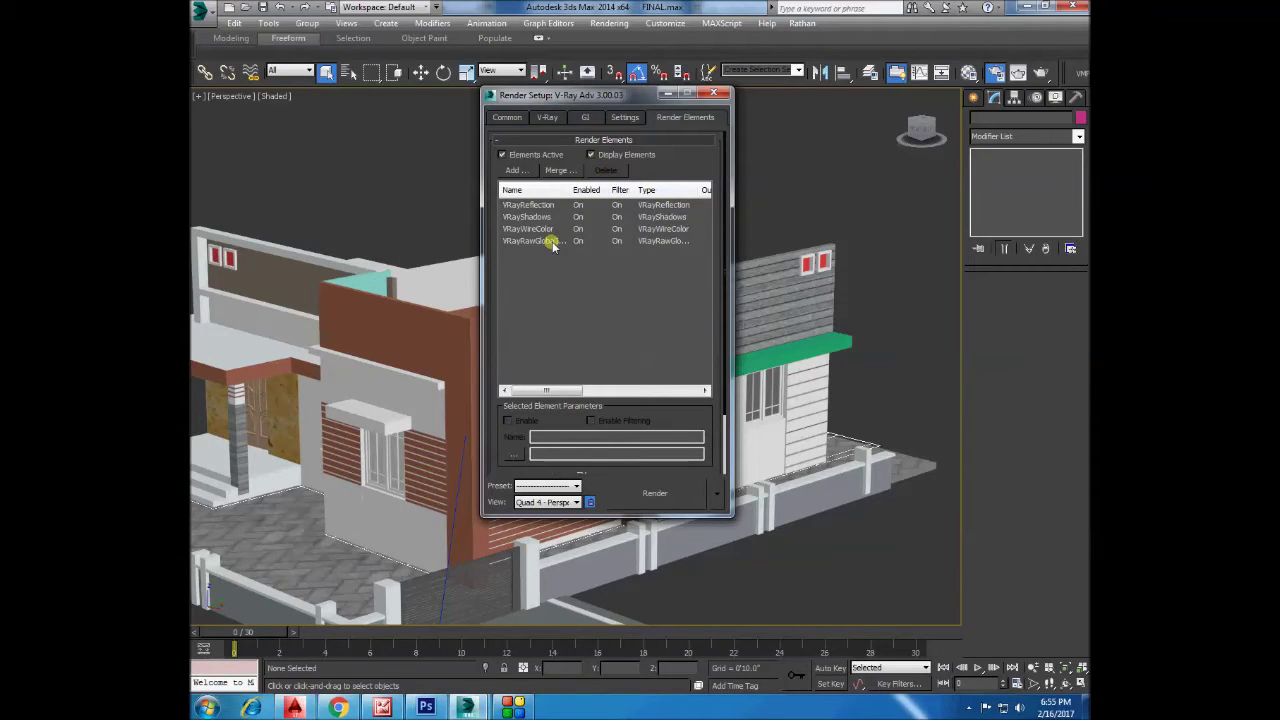
click(553, 244)
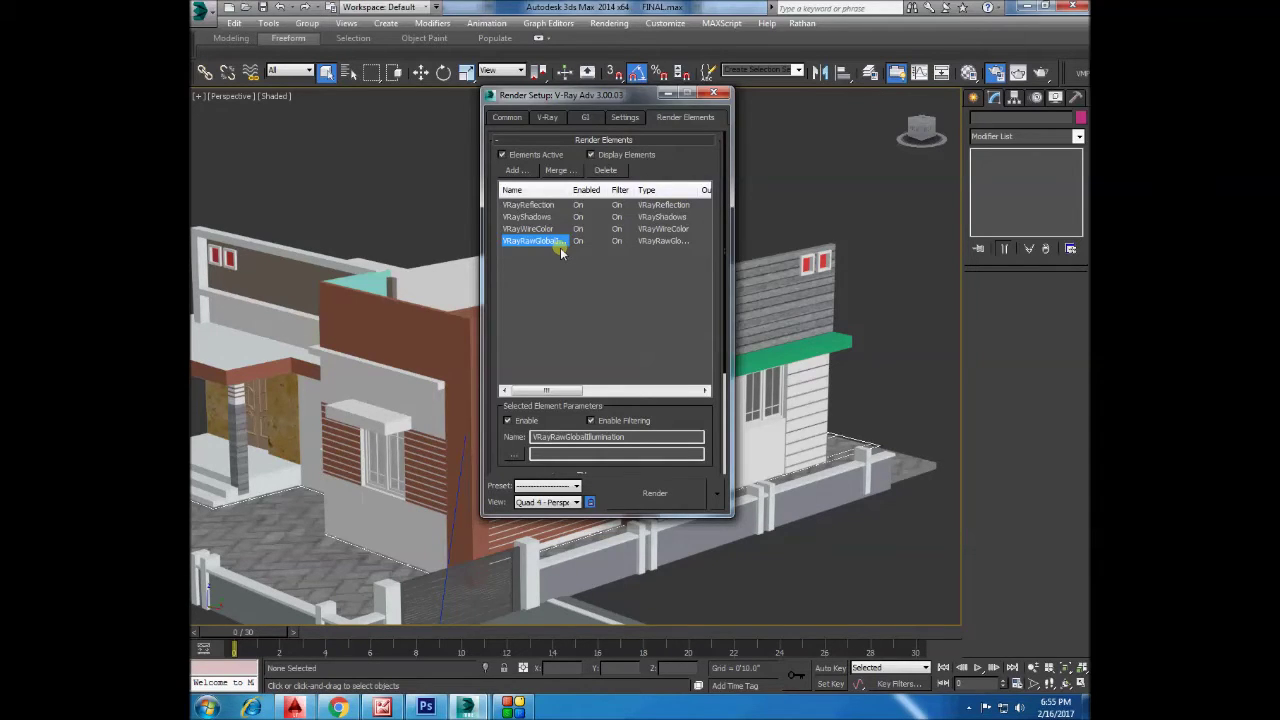
click(549, 289)
click(548, 242)
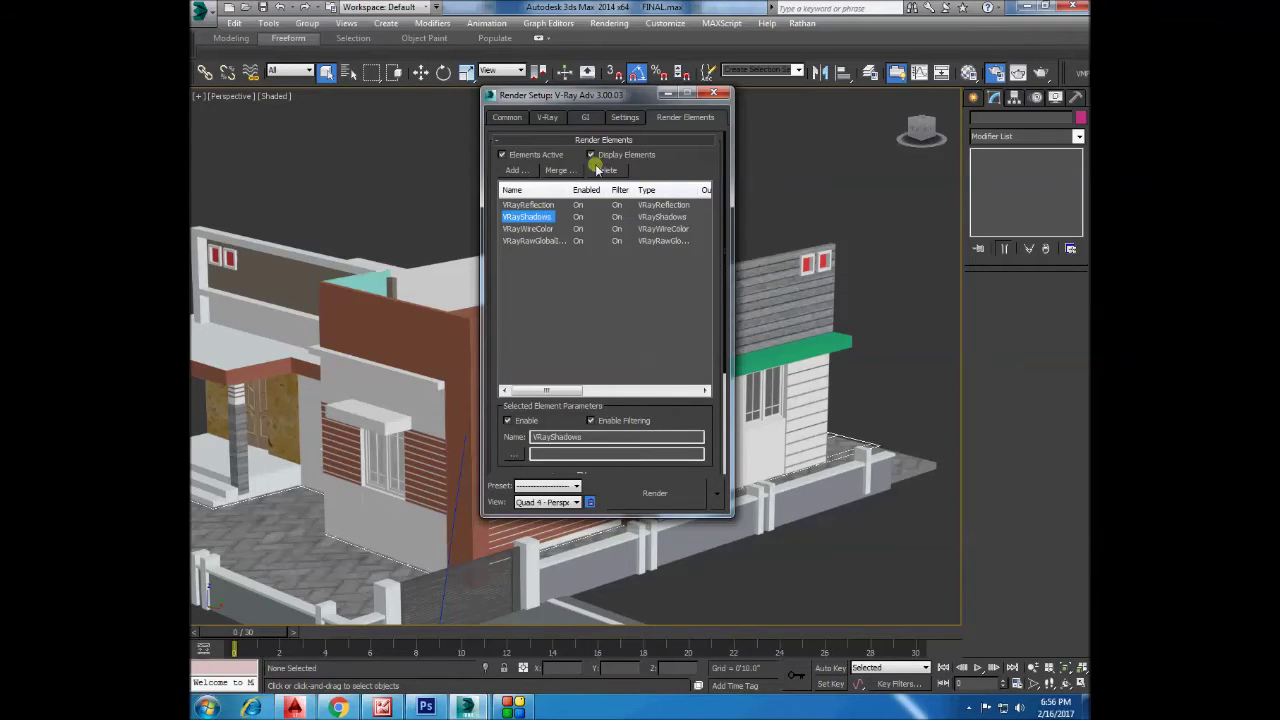
click(527, 204)
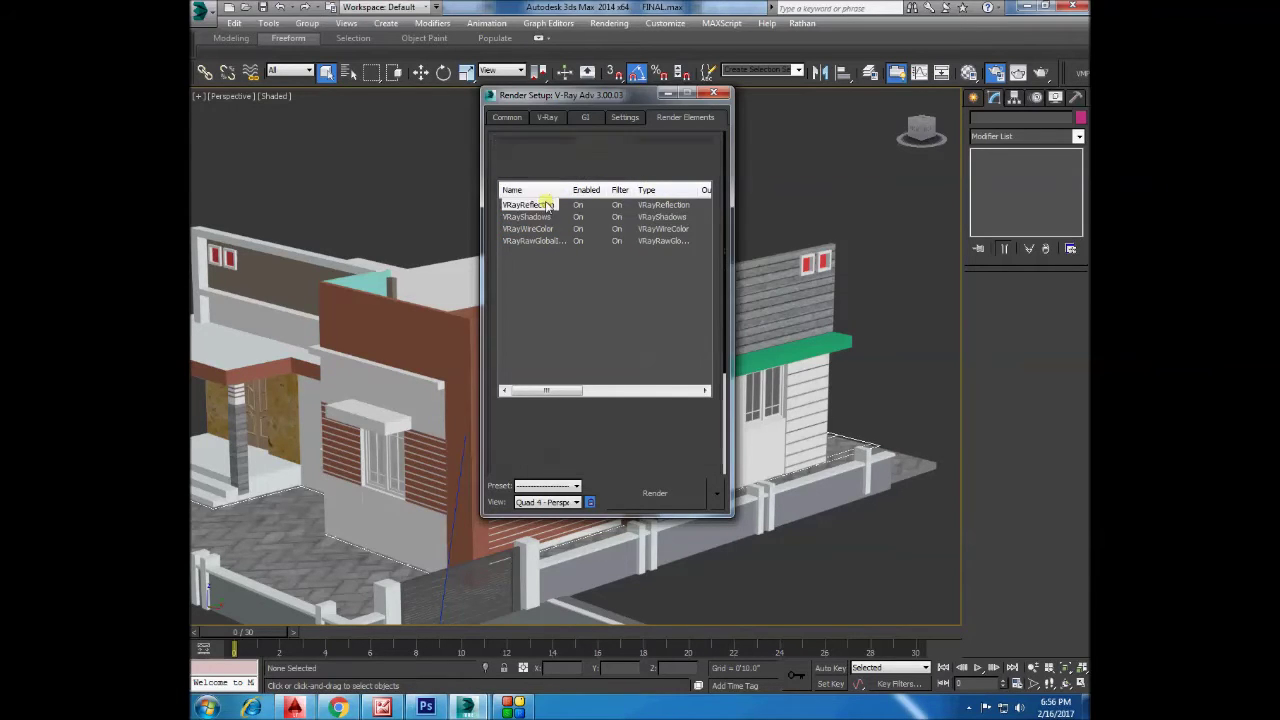
click(714, 95)
click(229, 96)
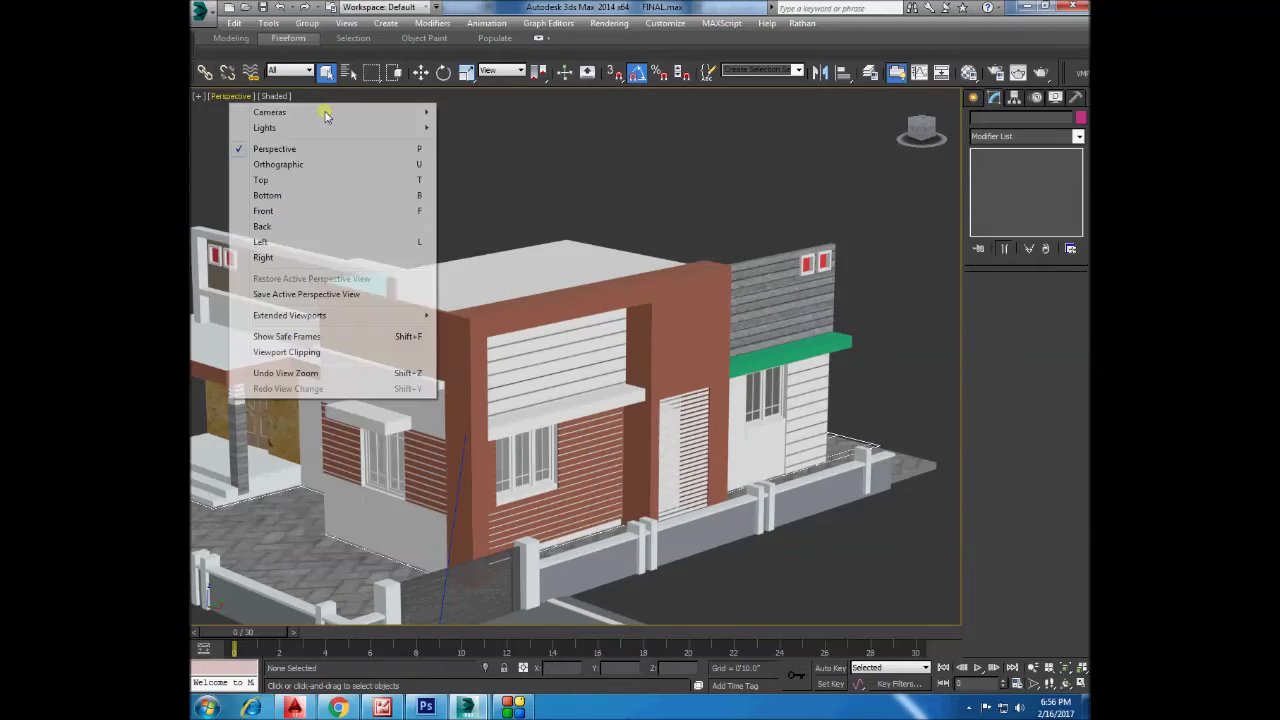
Unhide all objects in the Camera002 view, then undo it.
click(470, 113)
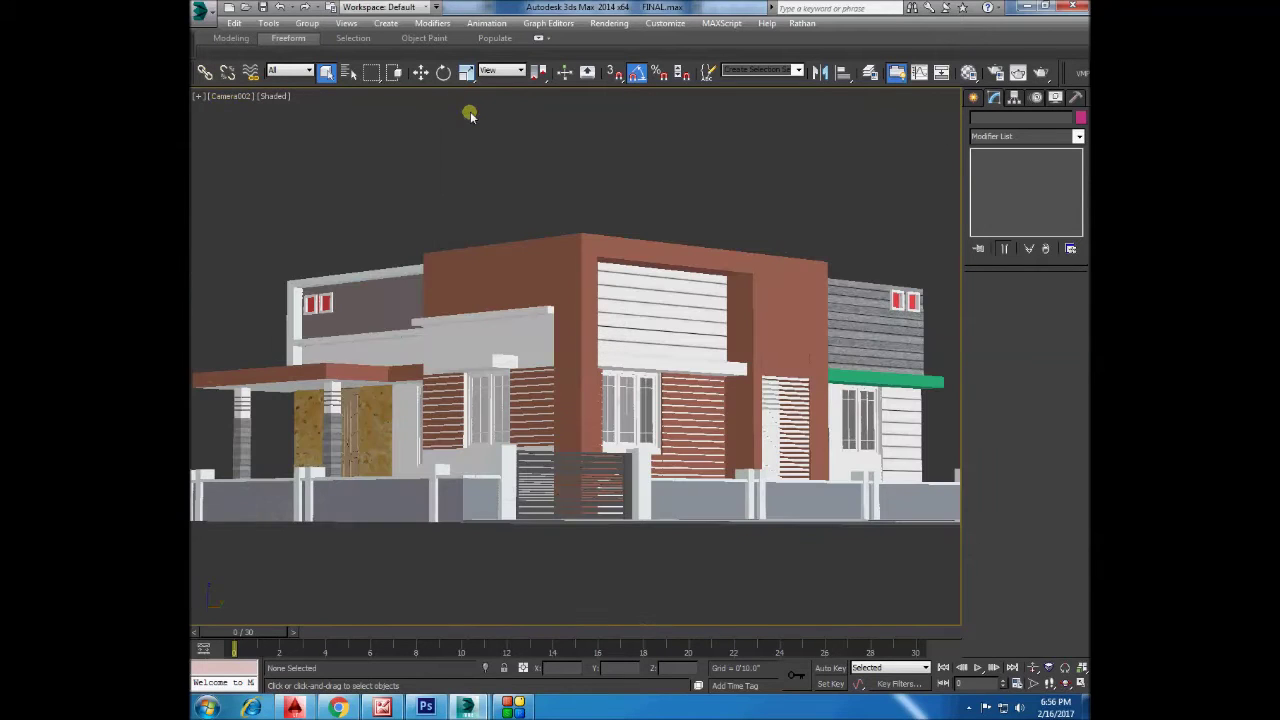
right_click(508, 188)
click(527, 130)
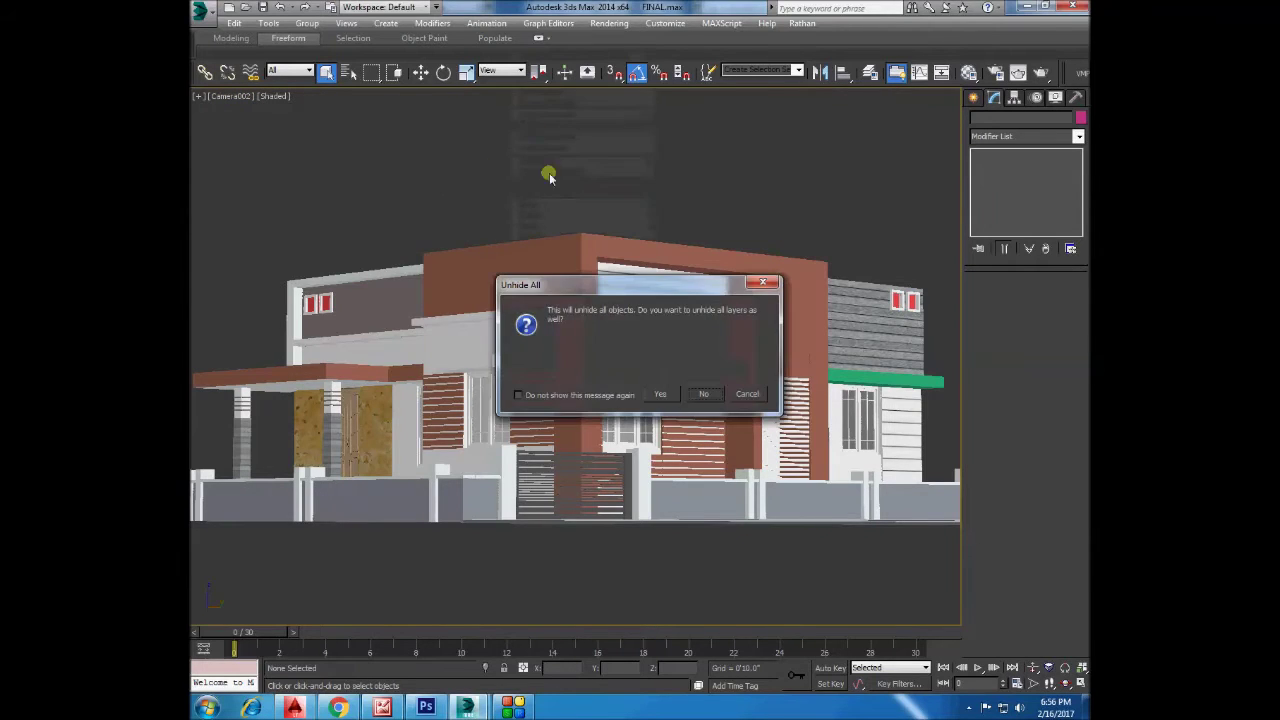
click(666, 395)
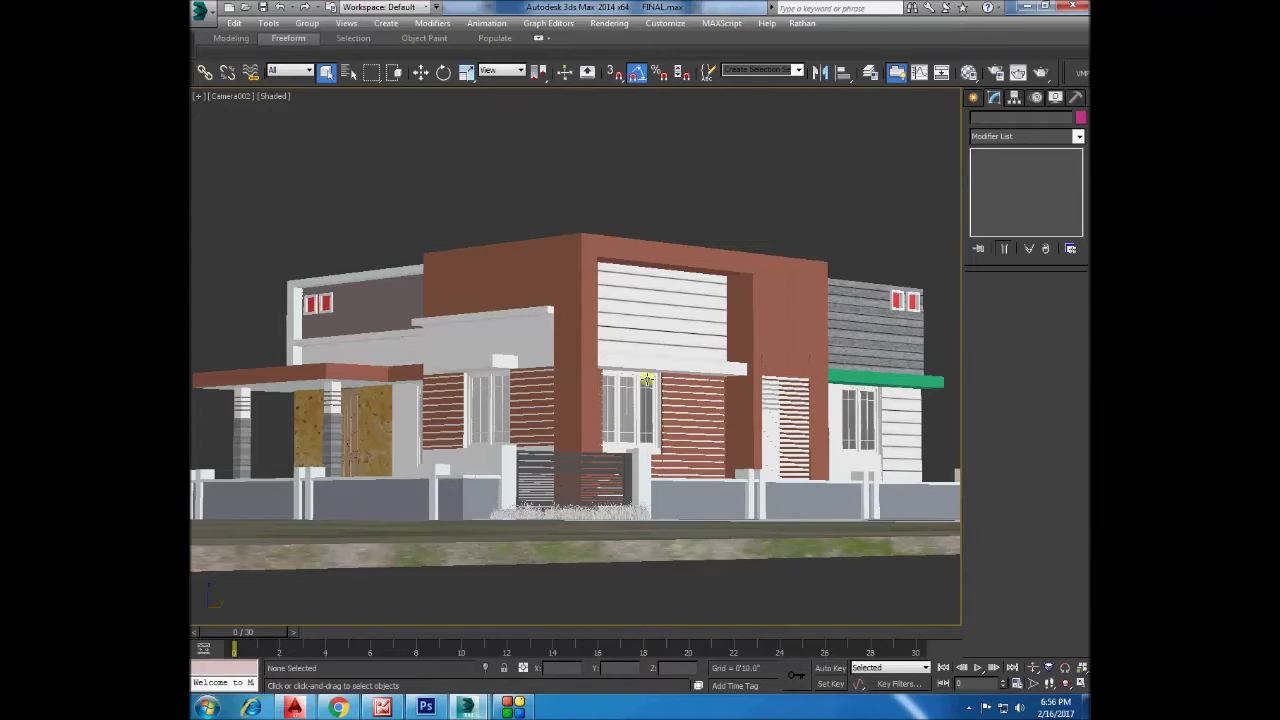
key(ctrl+z)
In Perspective, unhide all objects to reveal the grass and plants, and zoom out.
click(235, 96)
click(262, 148)
right_click(578, 336)
click(612, 276)
click(700, 395)
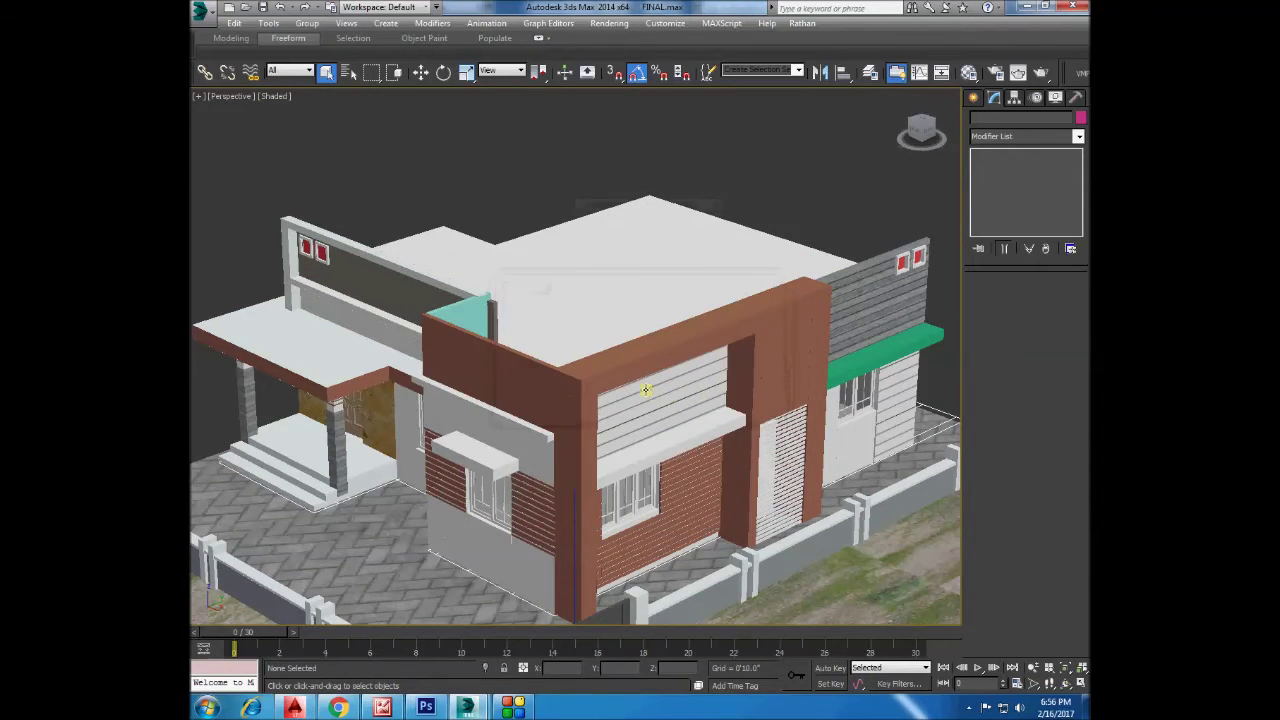
scroll(631, 364, down, 3)
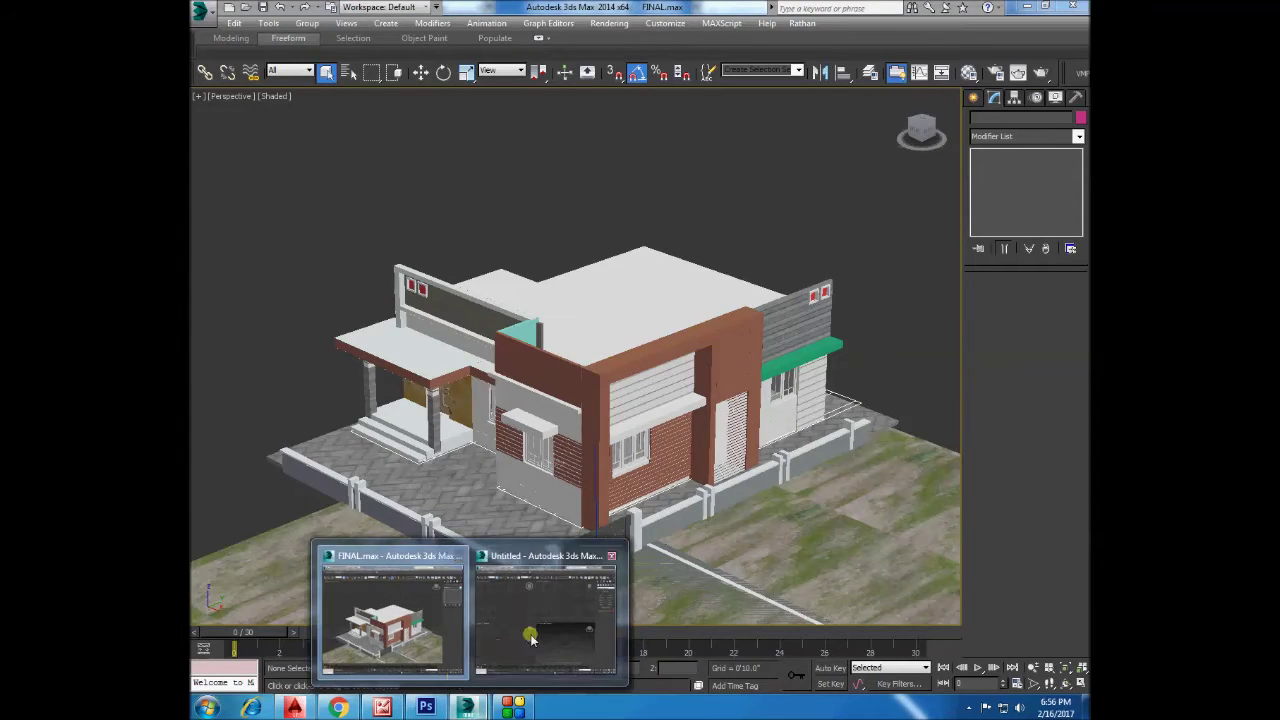
click(522, 632)
click(207, 707)
Browse Local Disk (E:) to the AXYZDesign ready-posed humans folder and open its MeMsS001-HD2 catalogue PDF.
click(410, 490)
double_click(735, 105)
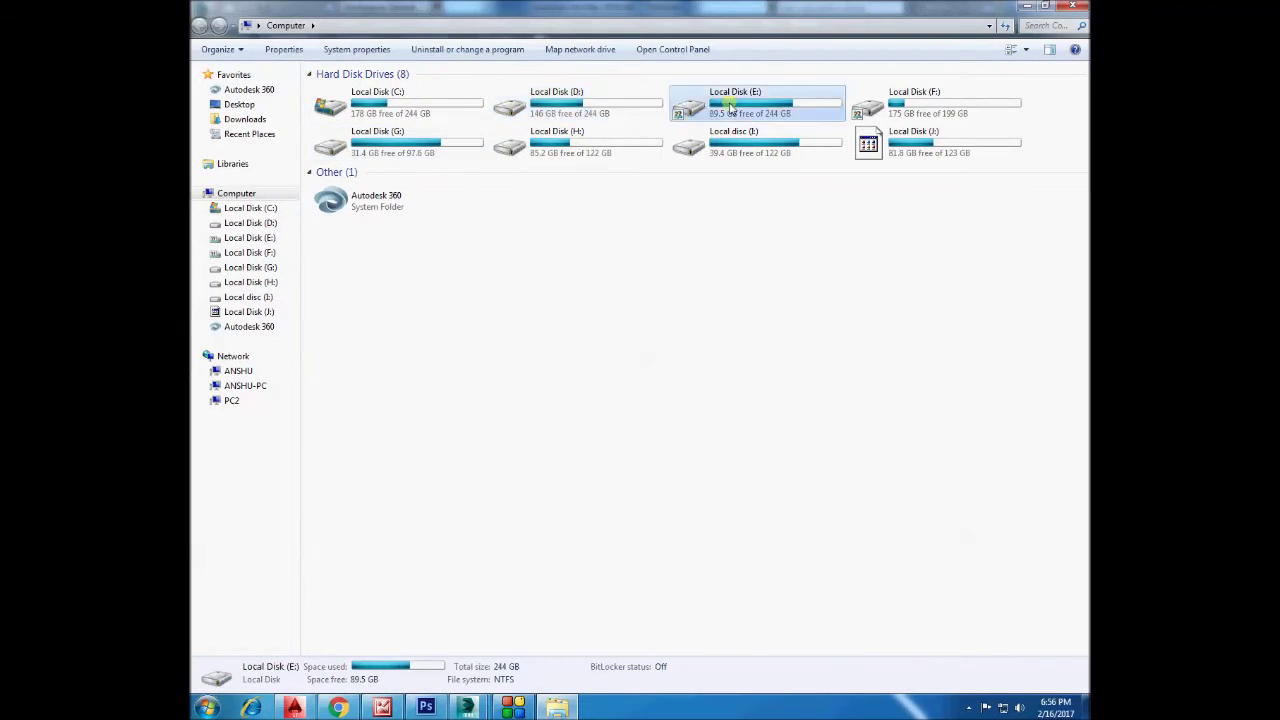
click(345, 255)
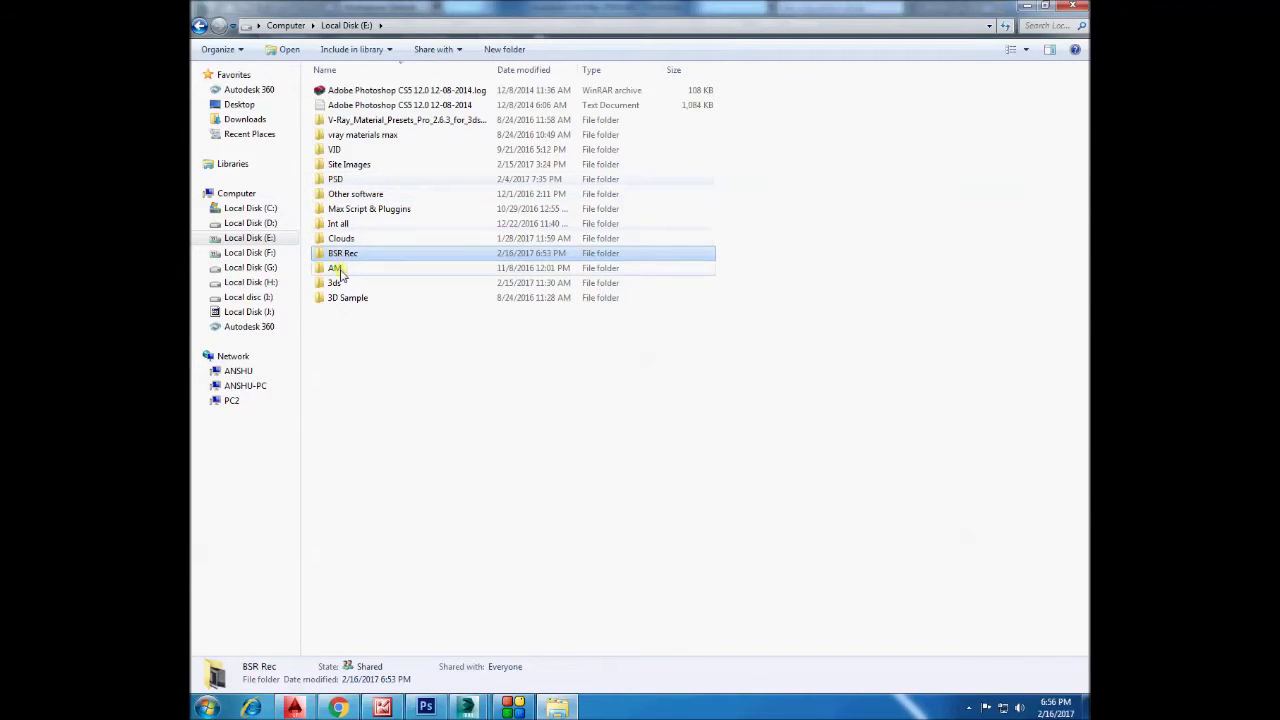
double_click(335, 268)
double_click(358, 135)
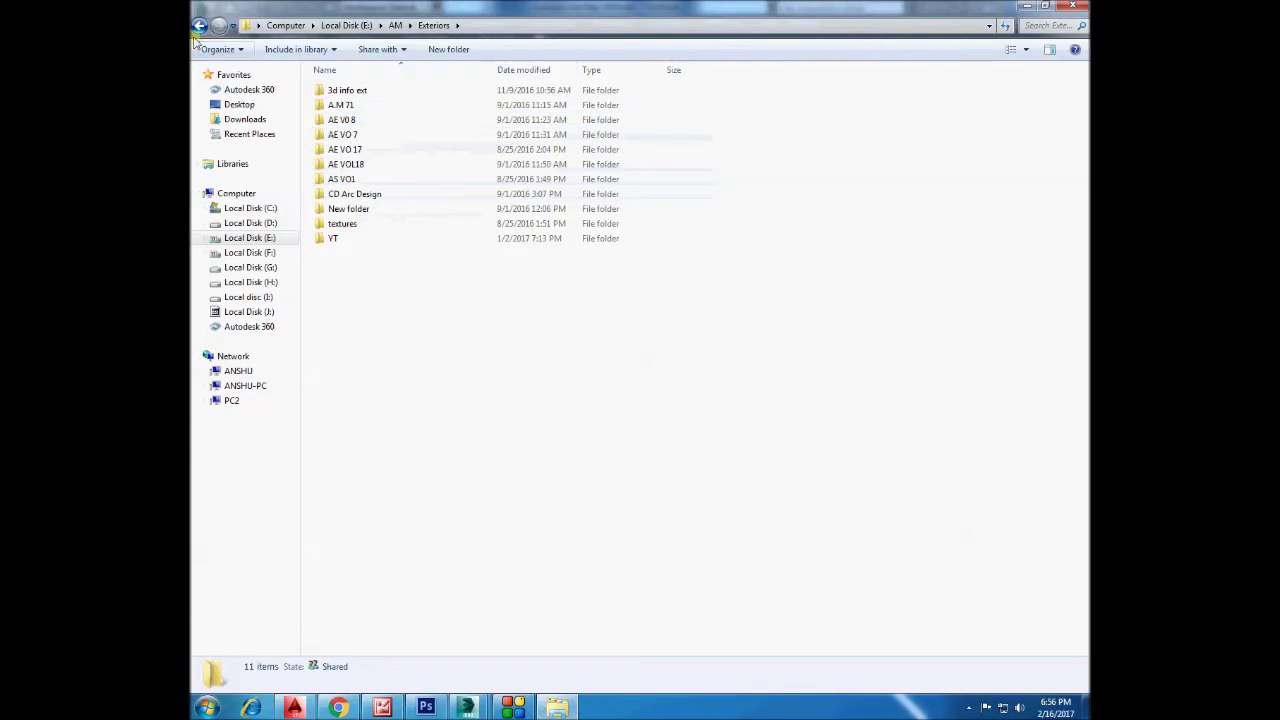
key(BackSpace)
double_click(368, 120)
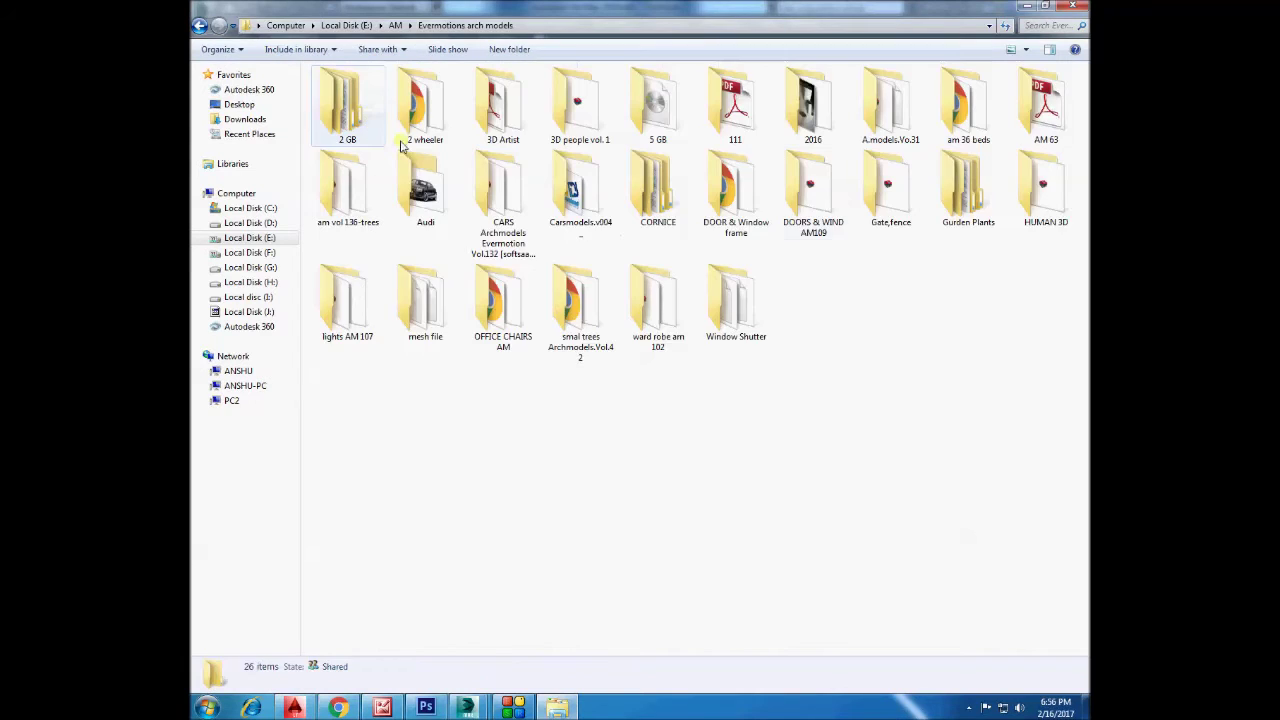
double_click(1042, 175)
double_click(366, 91)
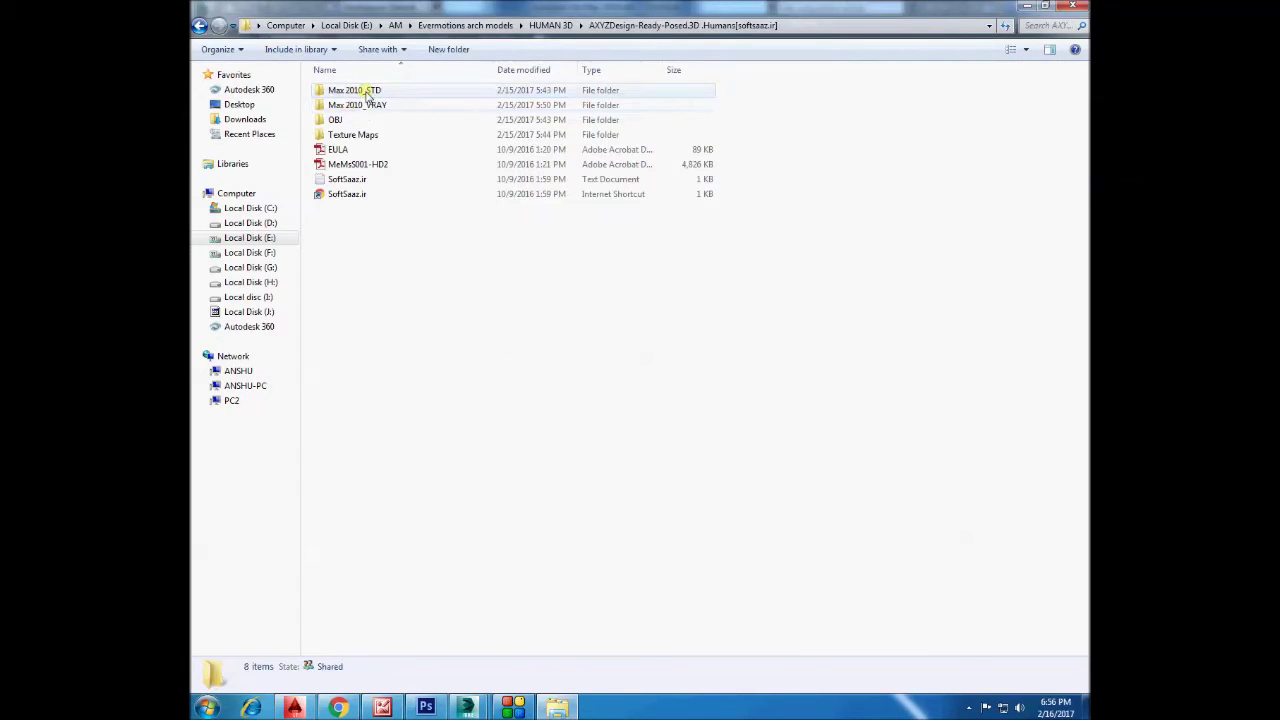
double_click(340, 164)
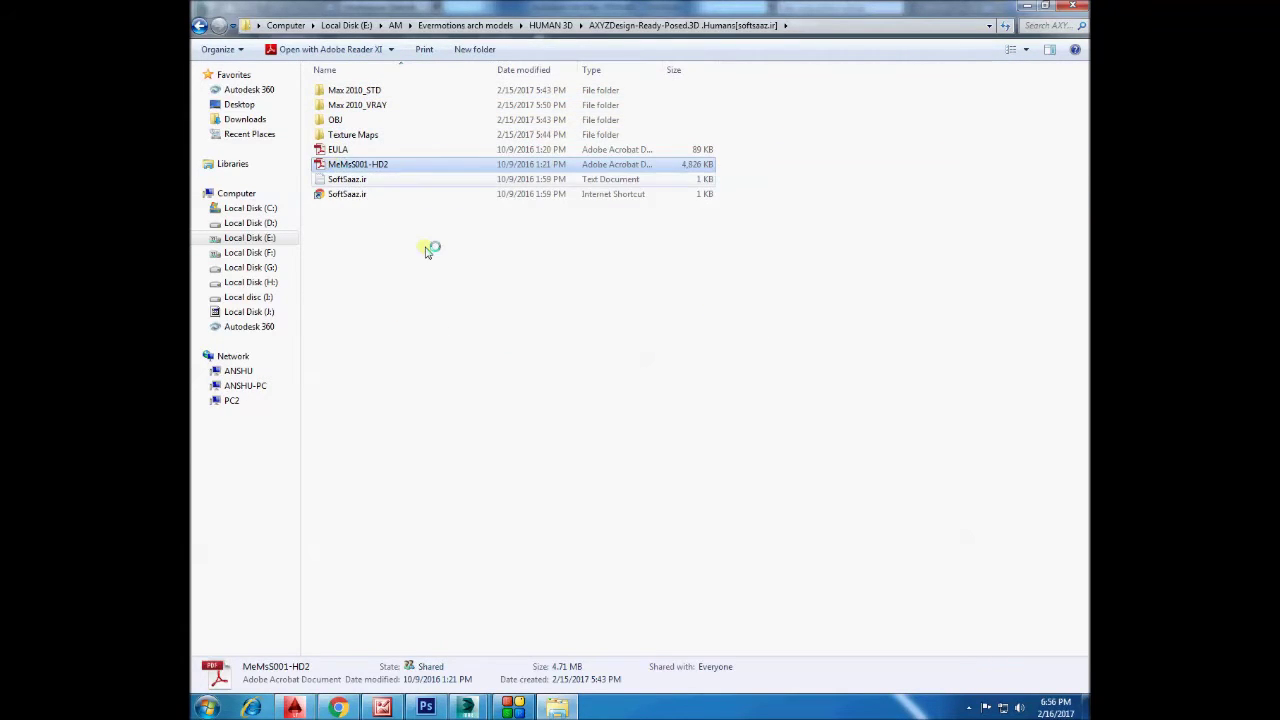
scroll(522, 370, down, 4)
scroll(522, 370, down, 3)
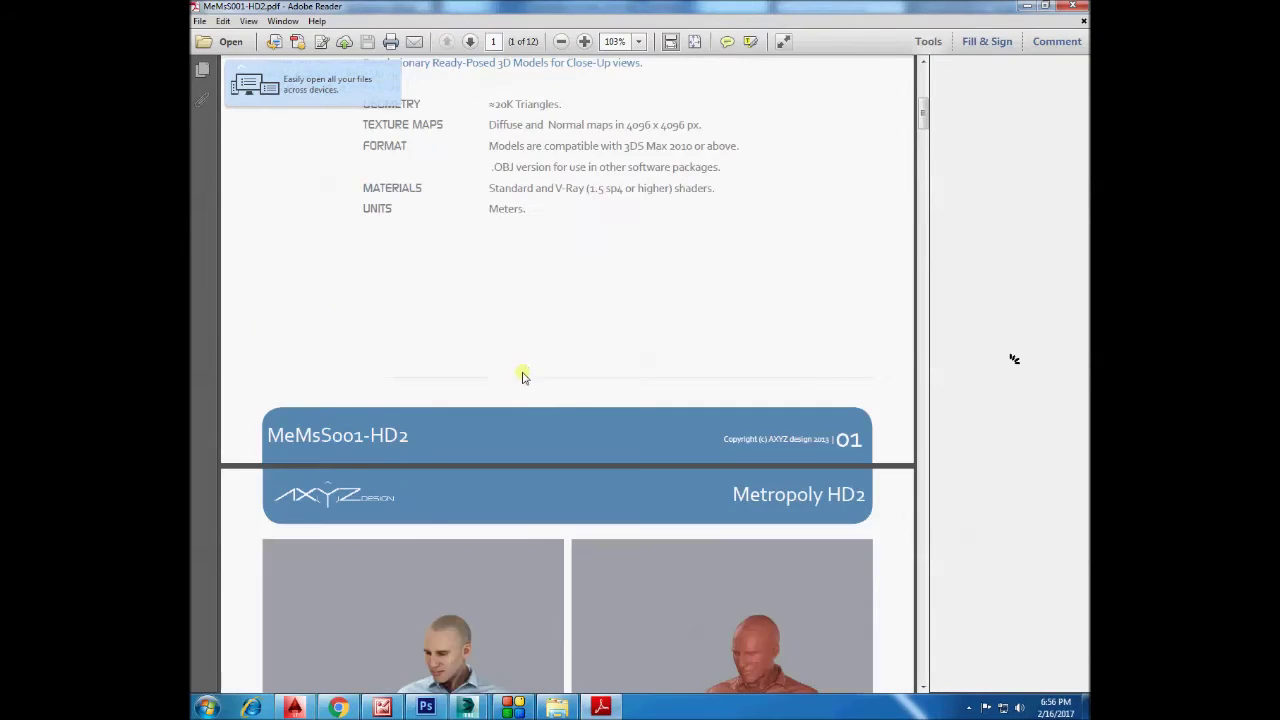
scroll(522, 370, down, 6)
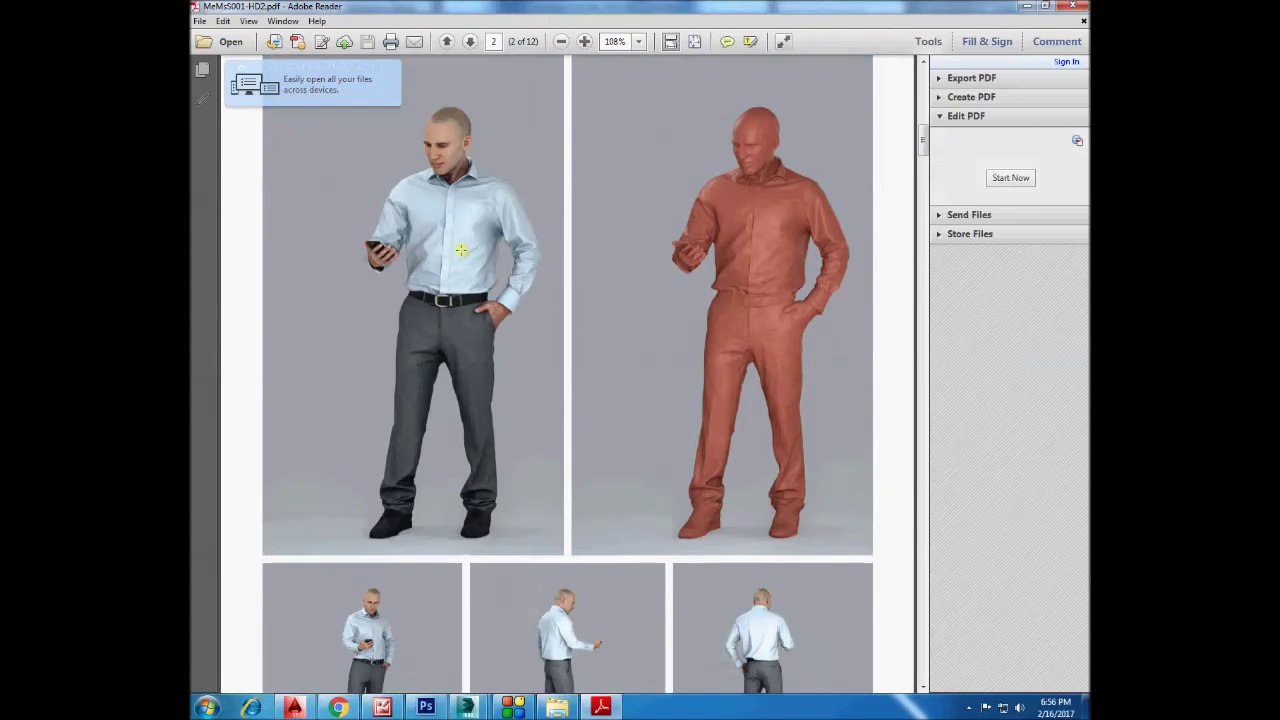
click(431, 208)
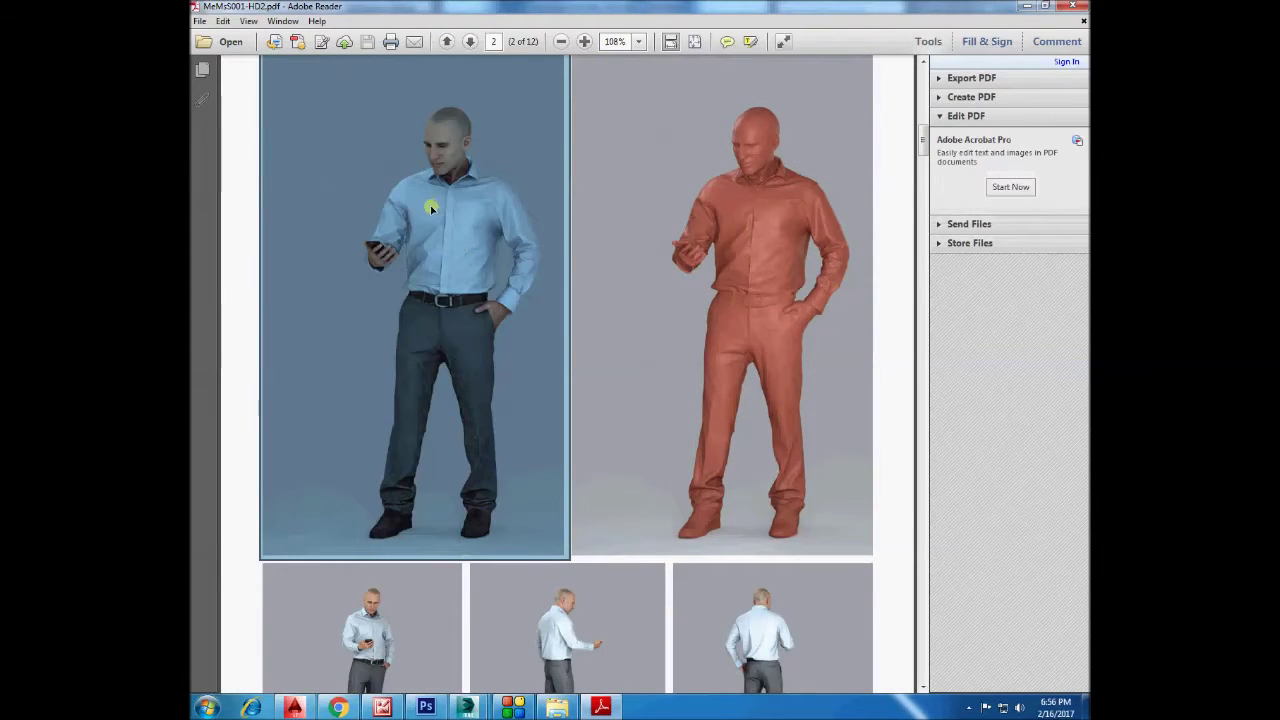
scroll(436, 218, down, 3)
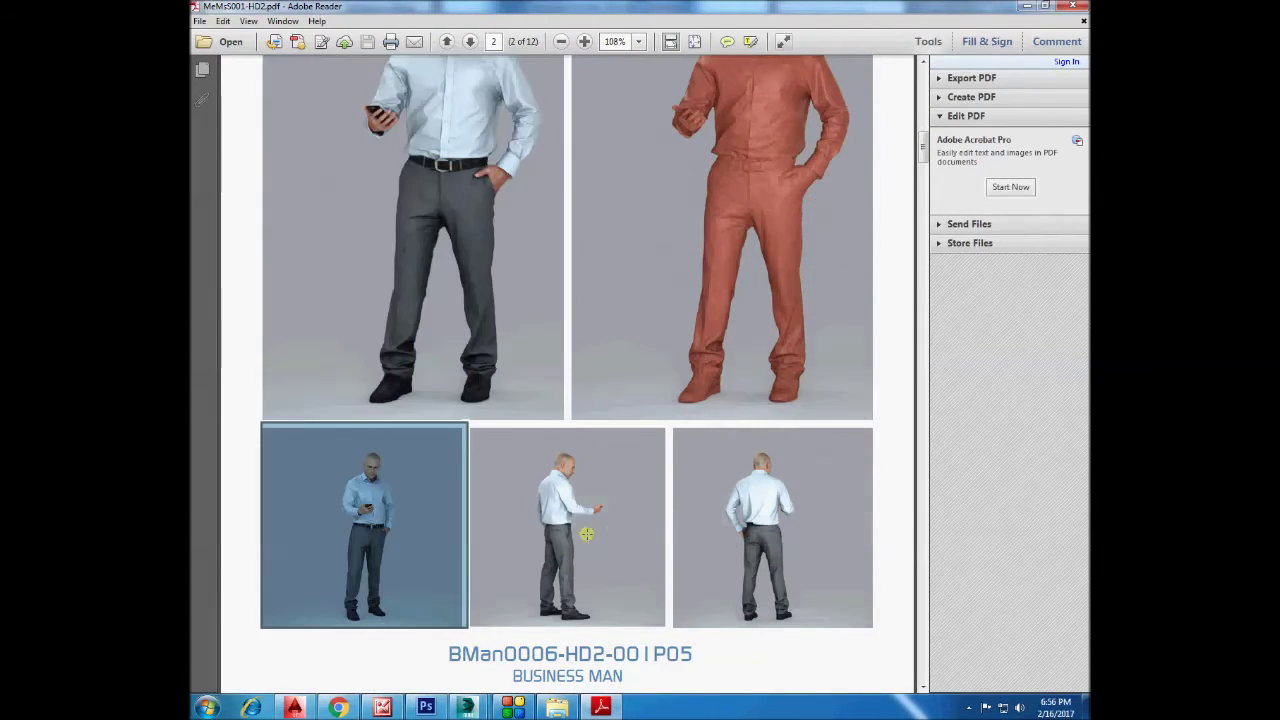
scroll(537, 325, up, 2)
scroll(523, 314, down, 4)
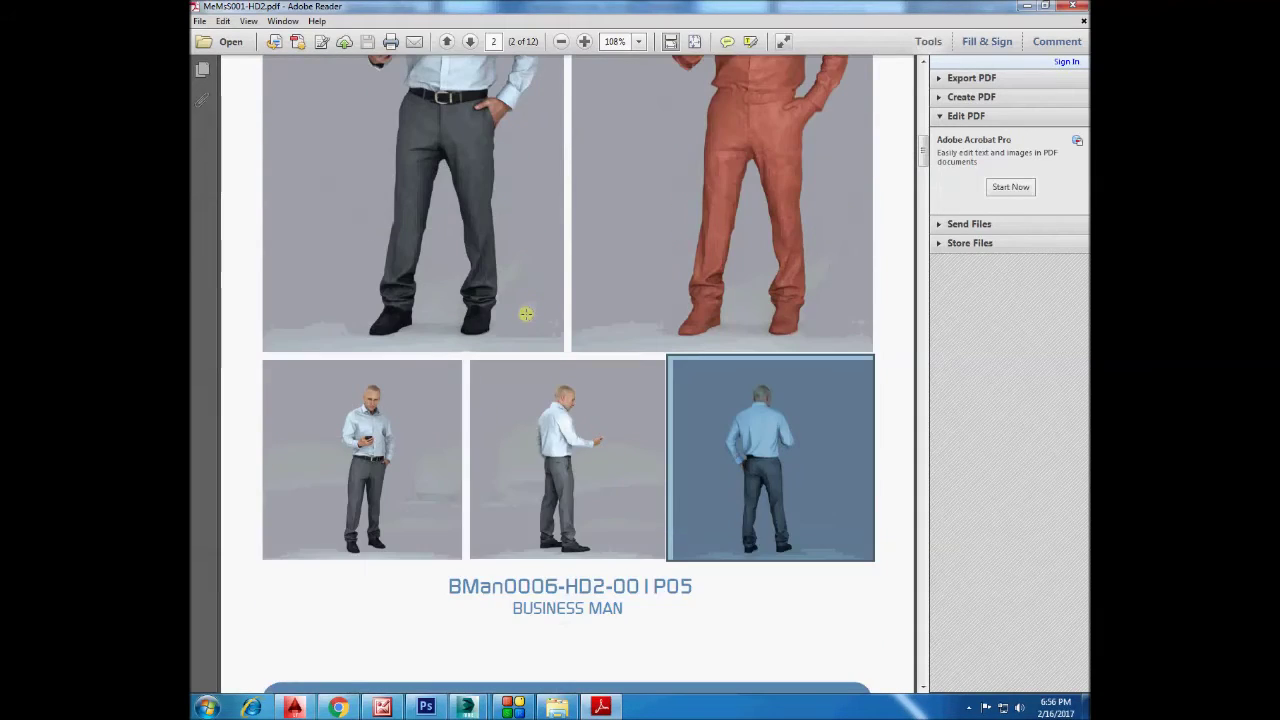
scroll(586, 551, up, 6)
scroll(600, 390, up, 2)
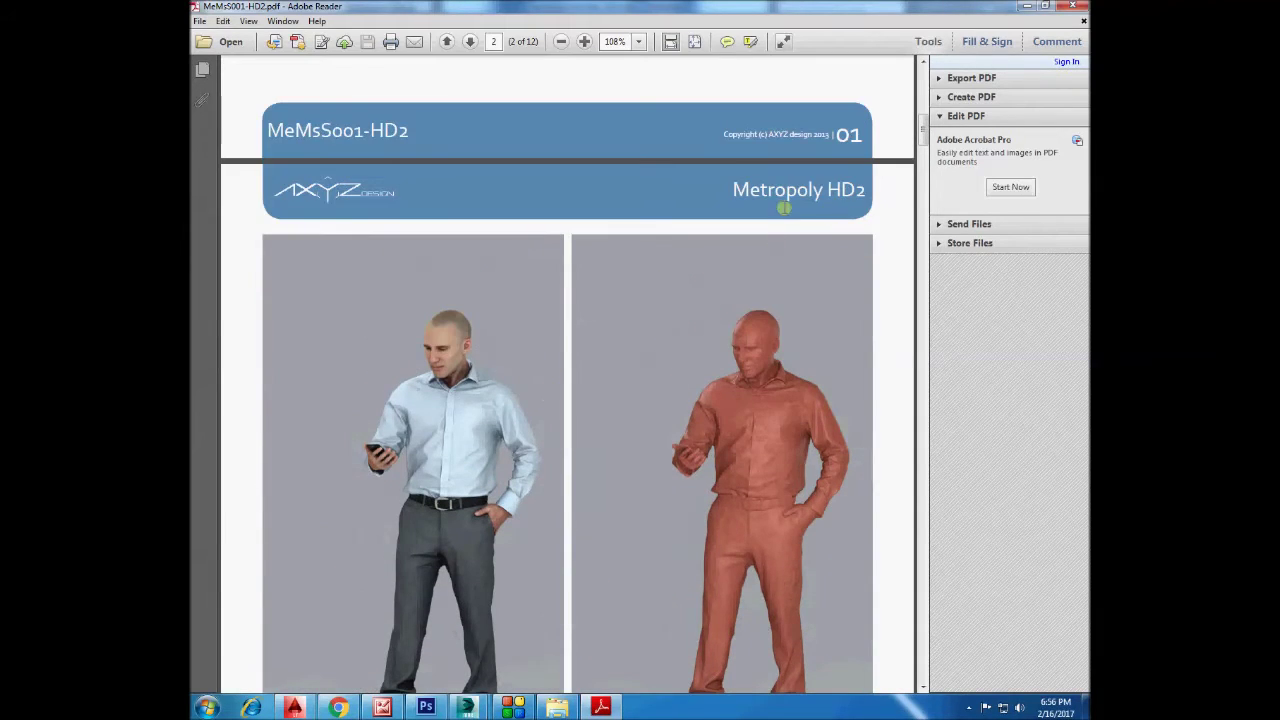
click(1066, 8)
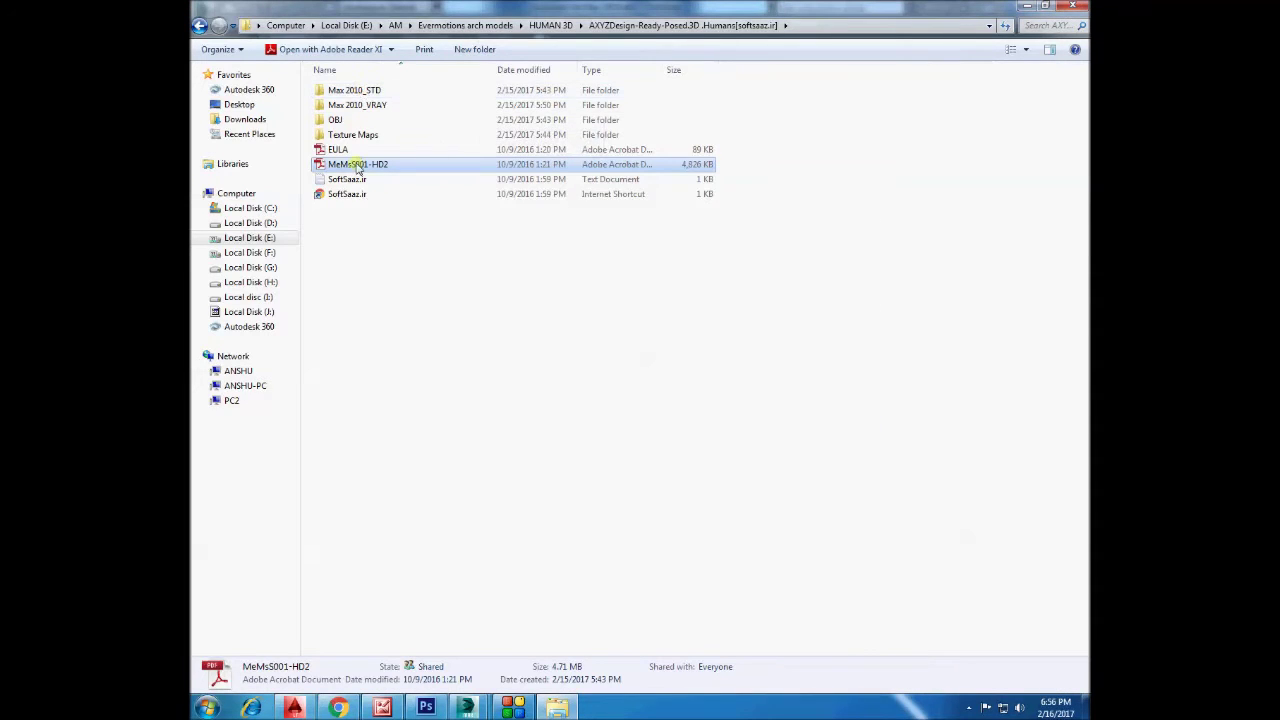
double_click(358, 168)
scroll(475, 293, down, 2)
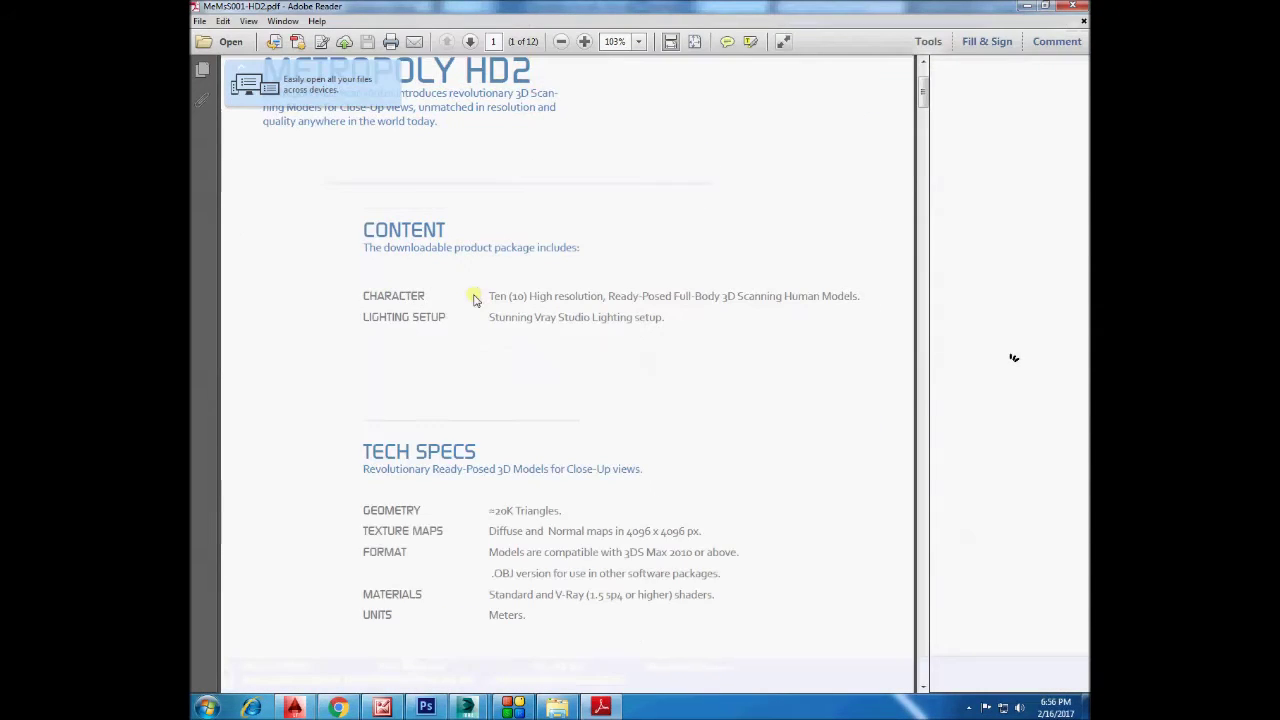
scroll(475, 293, down, 4)
scroll(475, 293, down, 2)
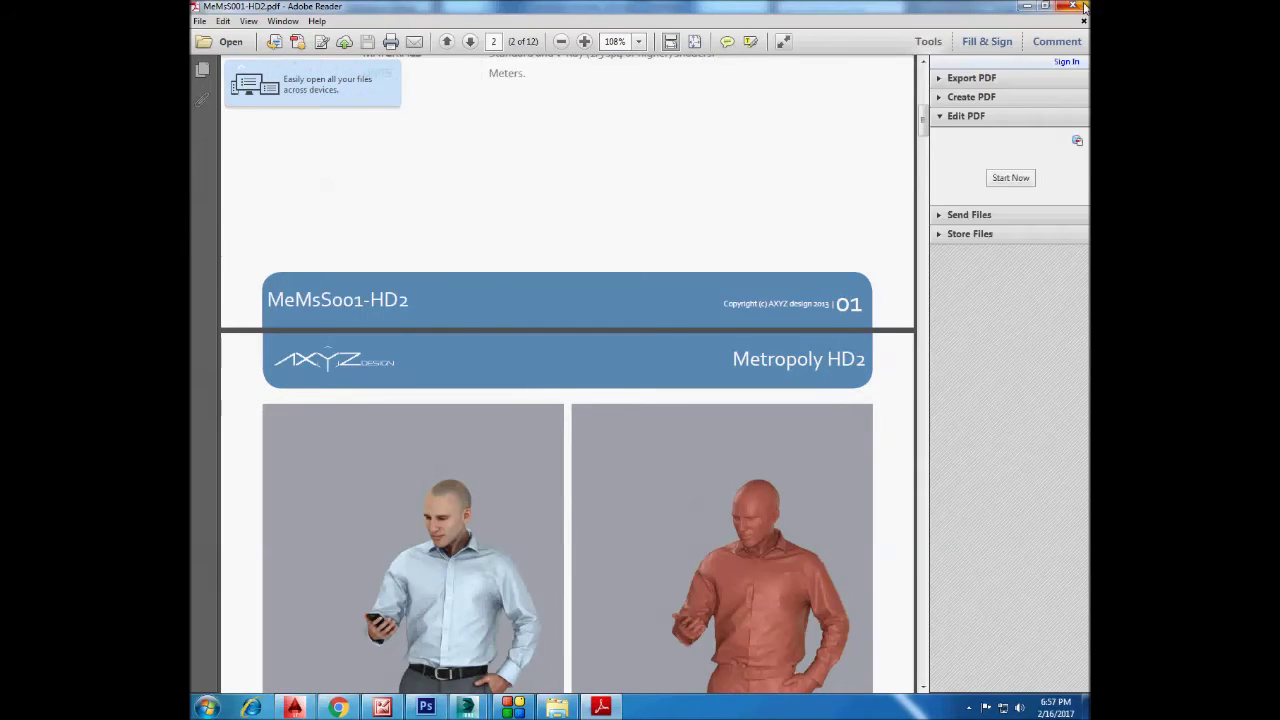
click(1071, 6)
mouse_move(466, 708)
click(550, 575)
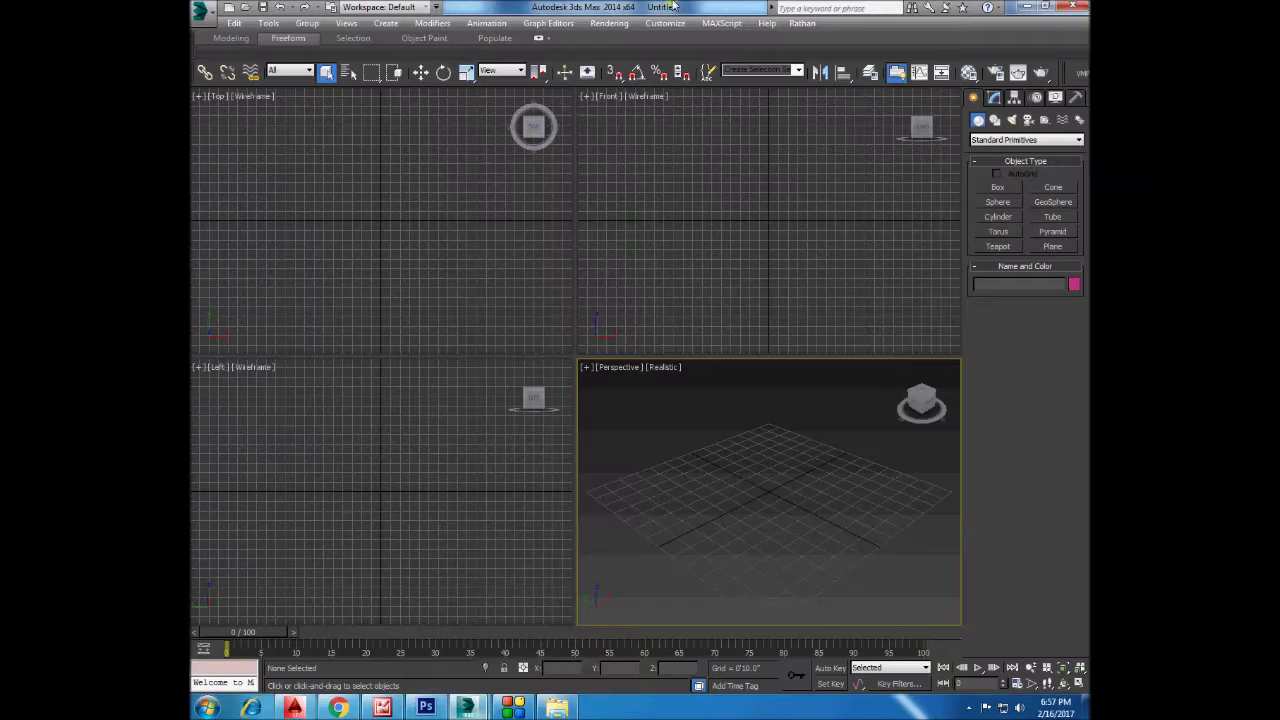
Load the BMan0006 scene from Max 2010_VRAY into 3ds Max, accepting the file gamma.
click(1055, 7)
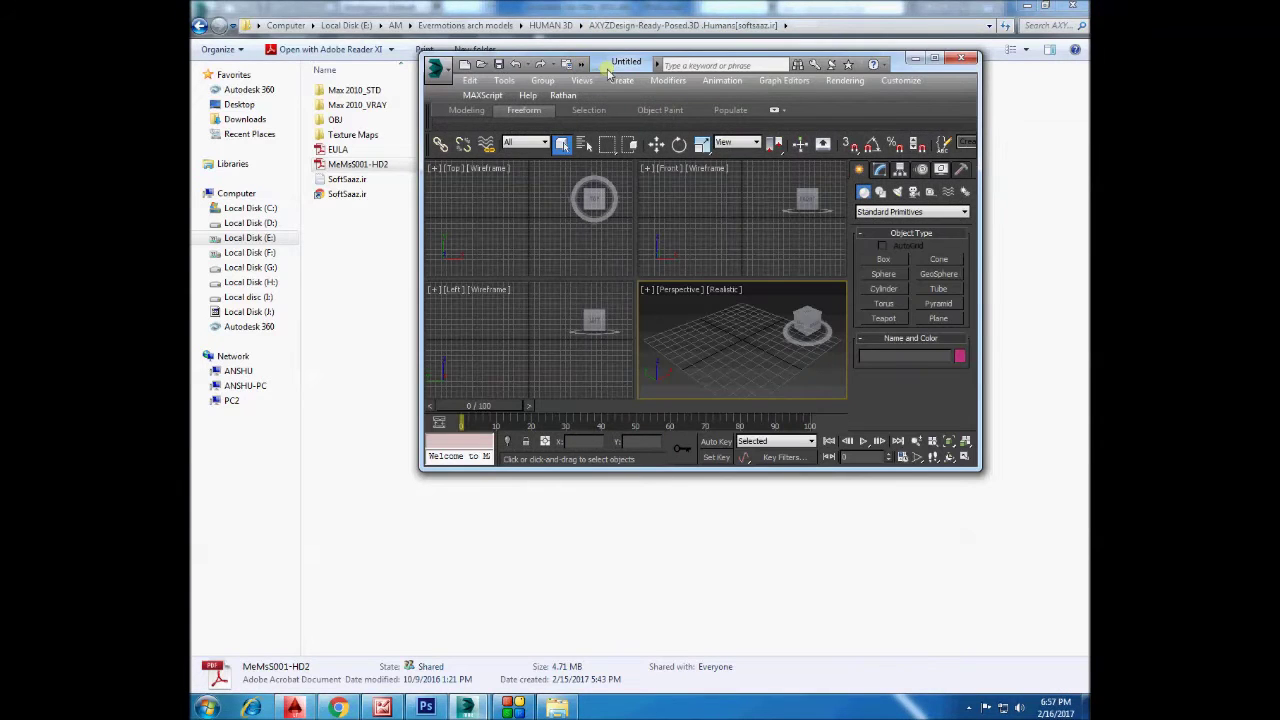
double_click(350, 104)
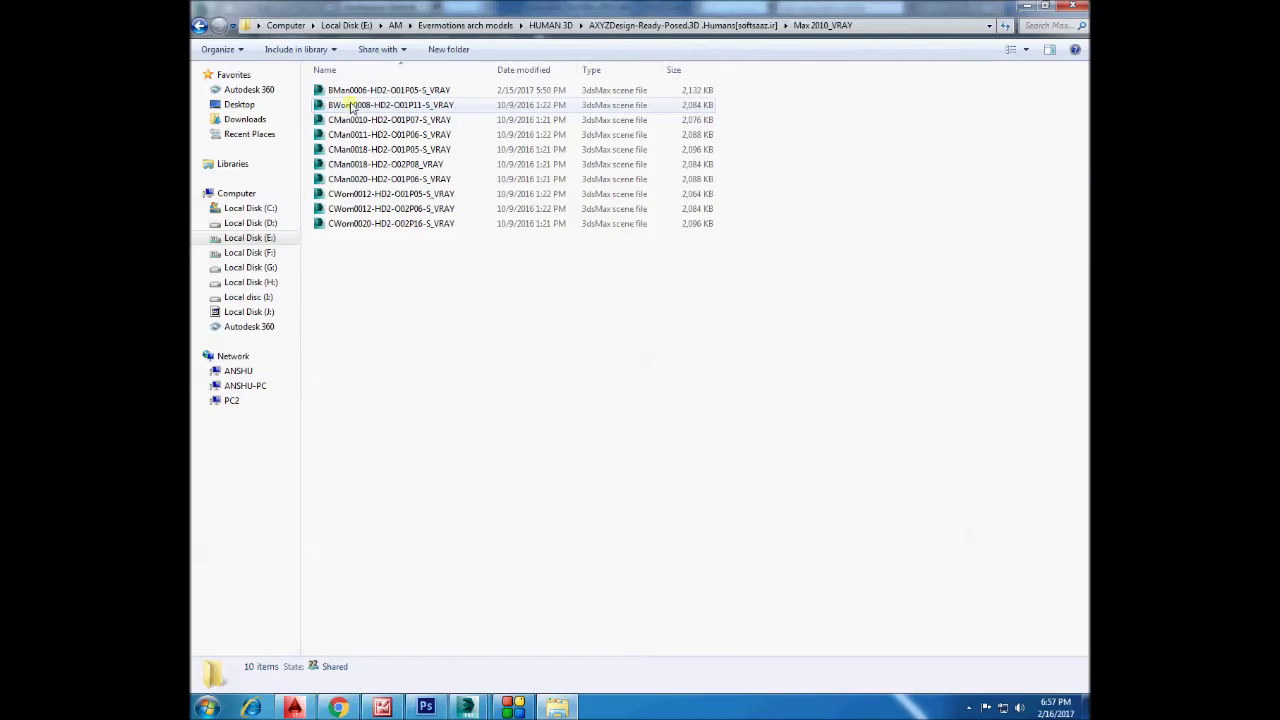
mouse_move(466, 707)
click(543, 605)
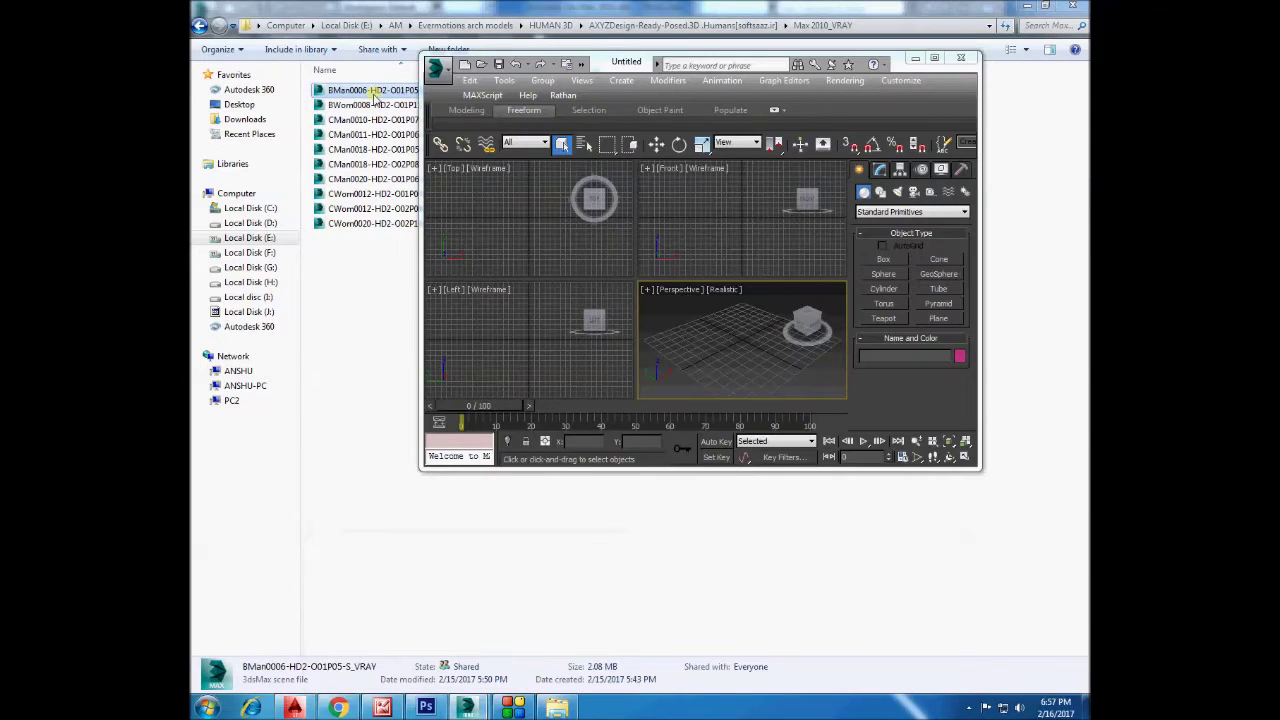
drag(375, 95, 785, 332)
click(805, 341)
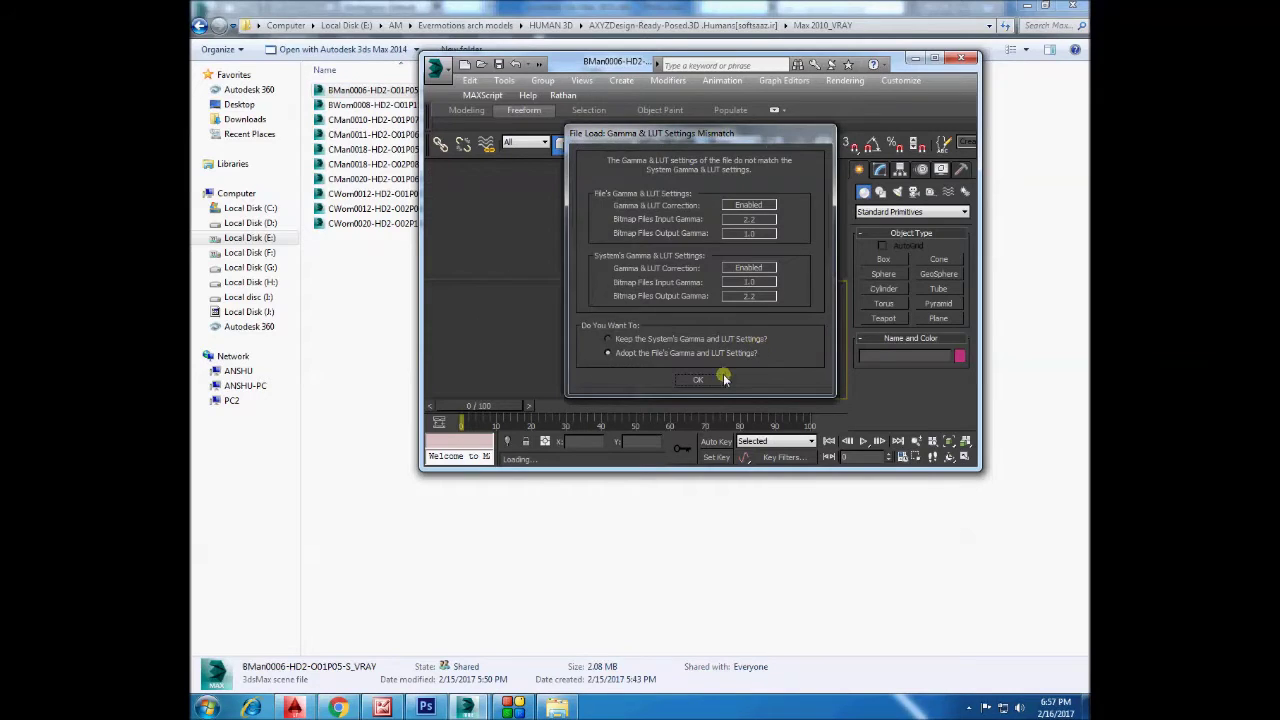
click(712, 379)
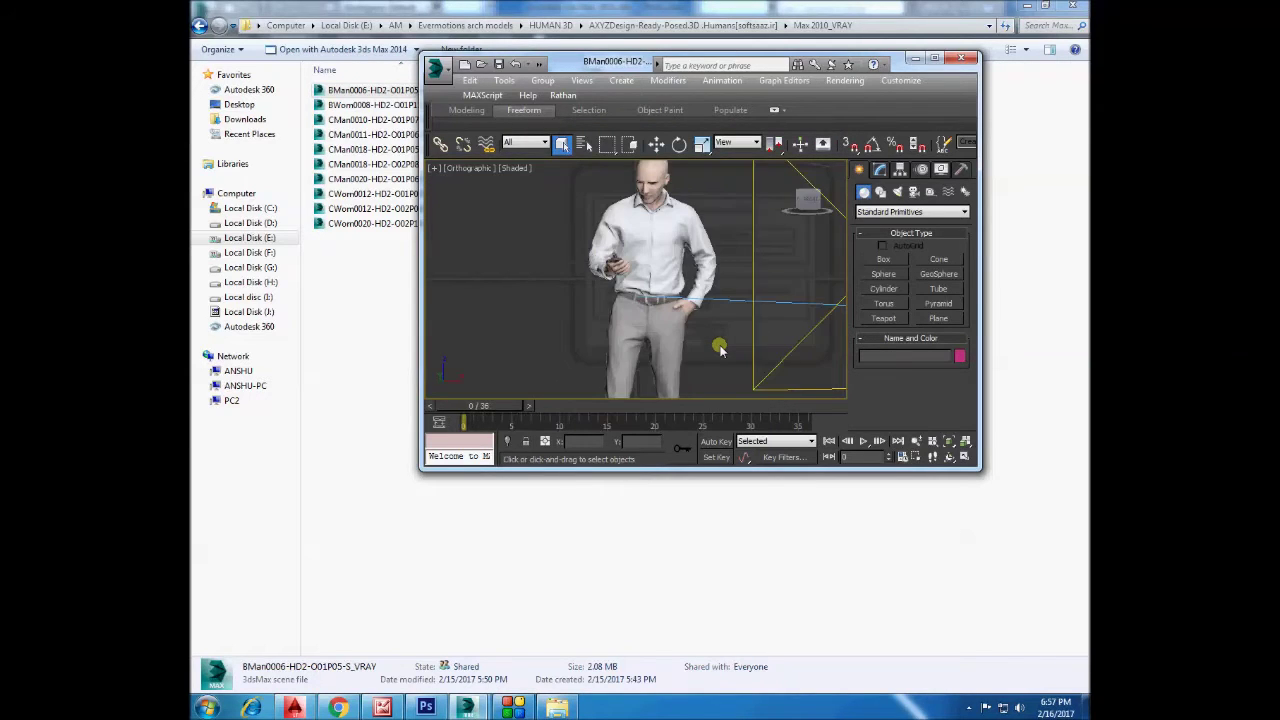
Maximize 3ds Max and set the viewport to Perspective on the business man.
click(933, 62)
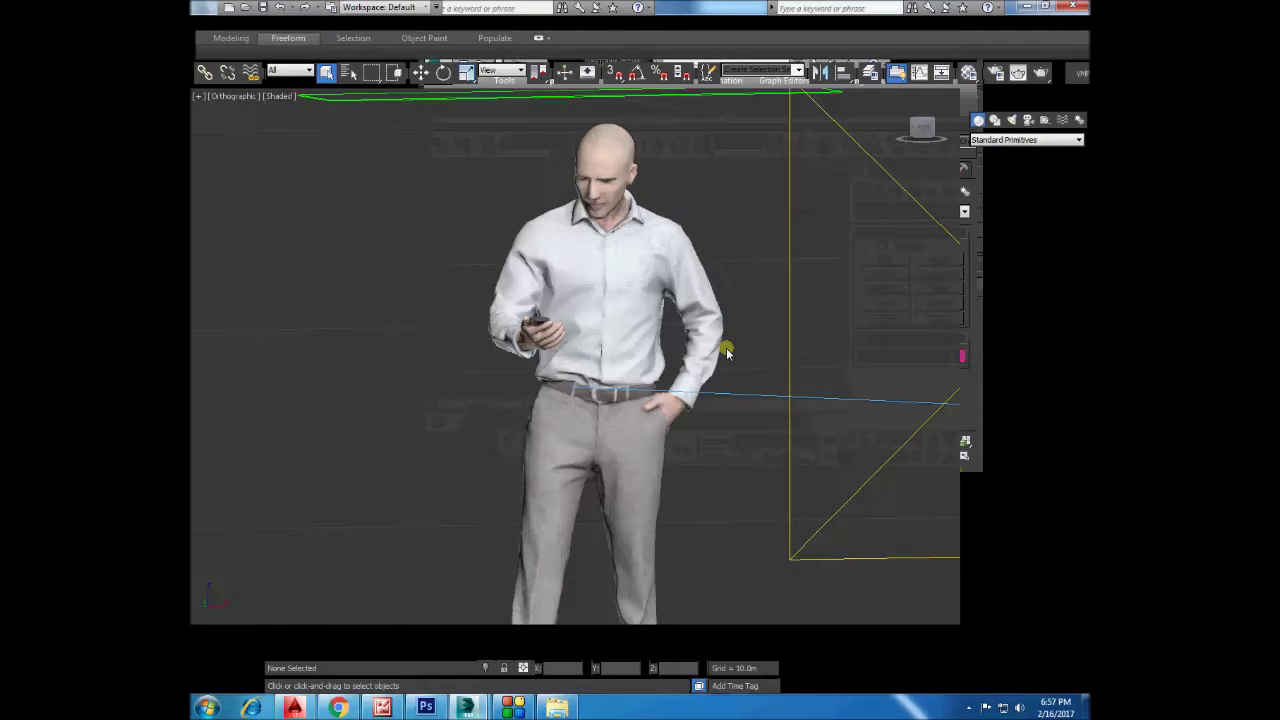
scroll(595, 347, down, 4)
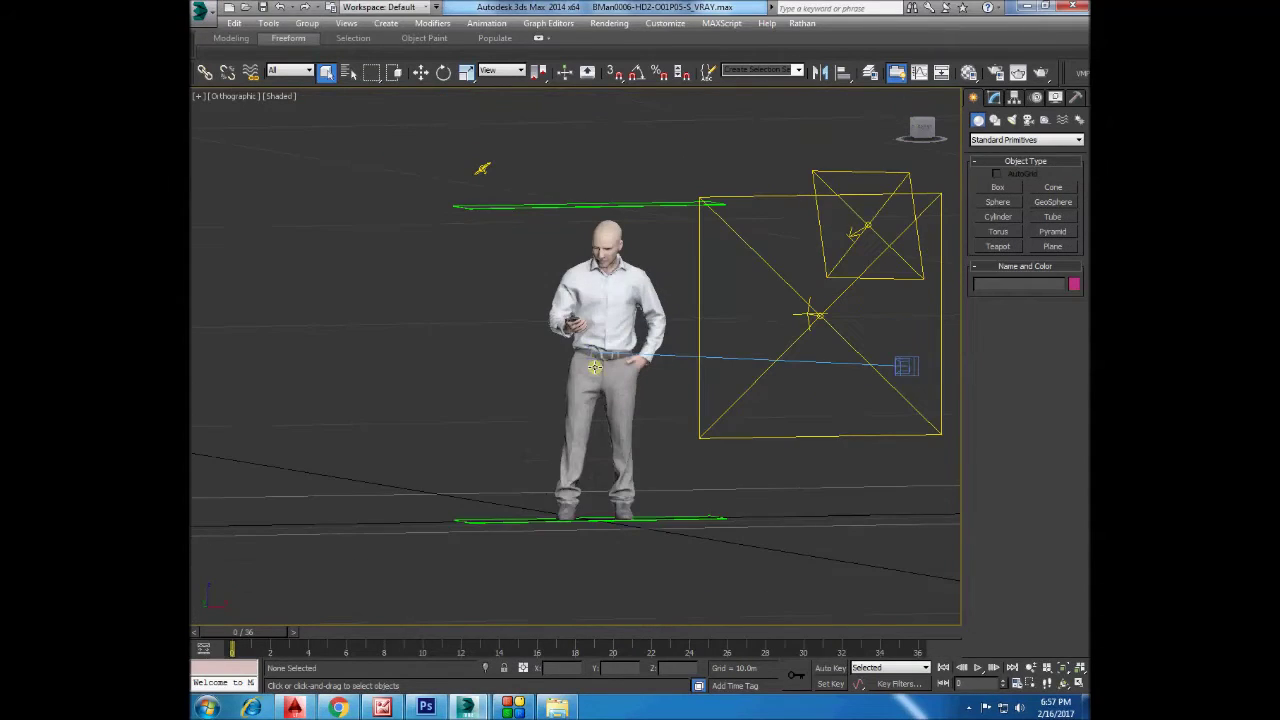
alt+middle_drag(595, 367, 619, 385)
click(231, 98)
click(270, 146)
scroll(563, 291, down, 3)
scroll(565, 296, down, 3)
scroll(566, 297, up, 2)
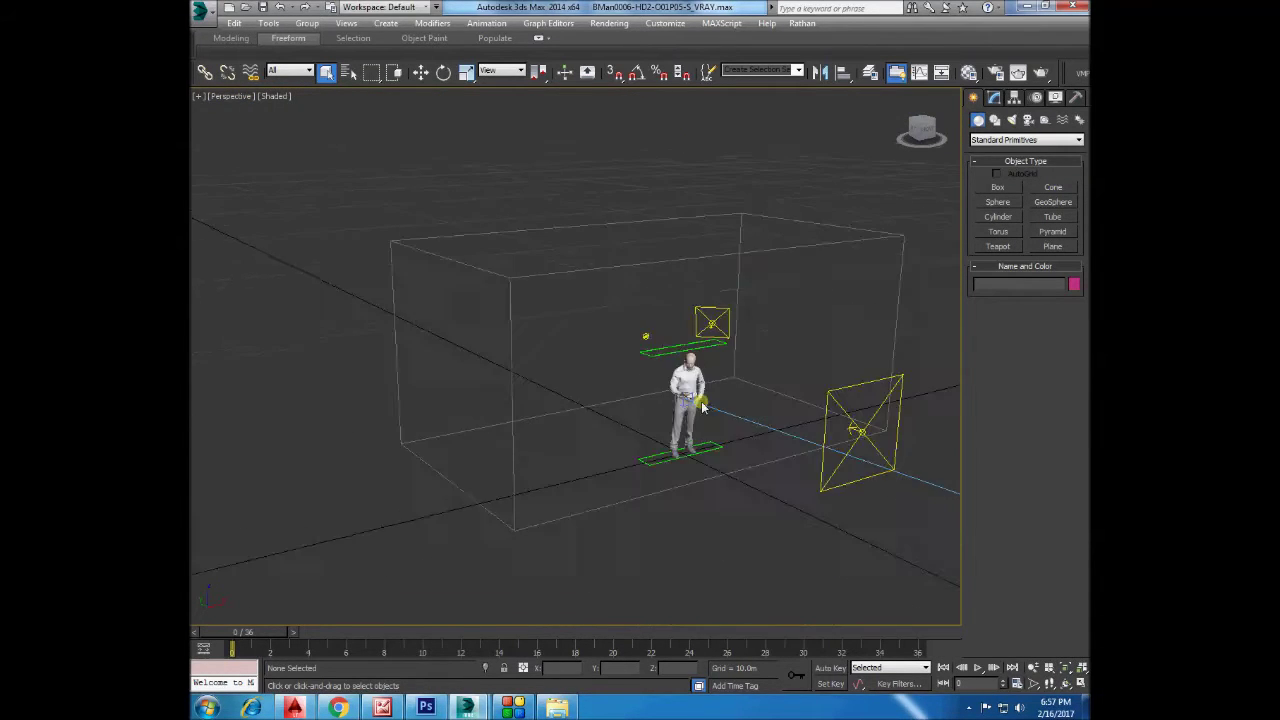
scroll(600, 270, up, 3)
scroll(620, 250, up, 1)
scroll(624, 243, down, 1)
Select the man and copy him to the Copy1 slot with Rathan's Copy/Paste tool.
click(624, 243)
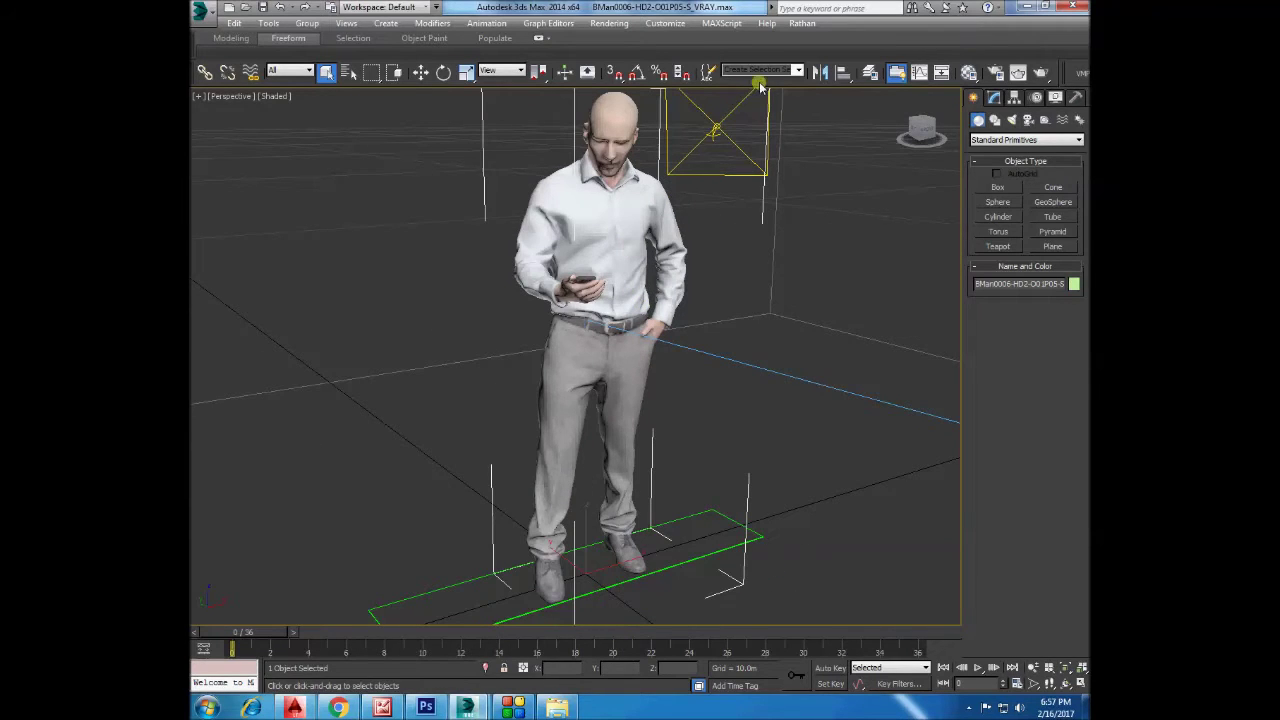
alt+middle_drag(628, 212, 545, 260)
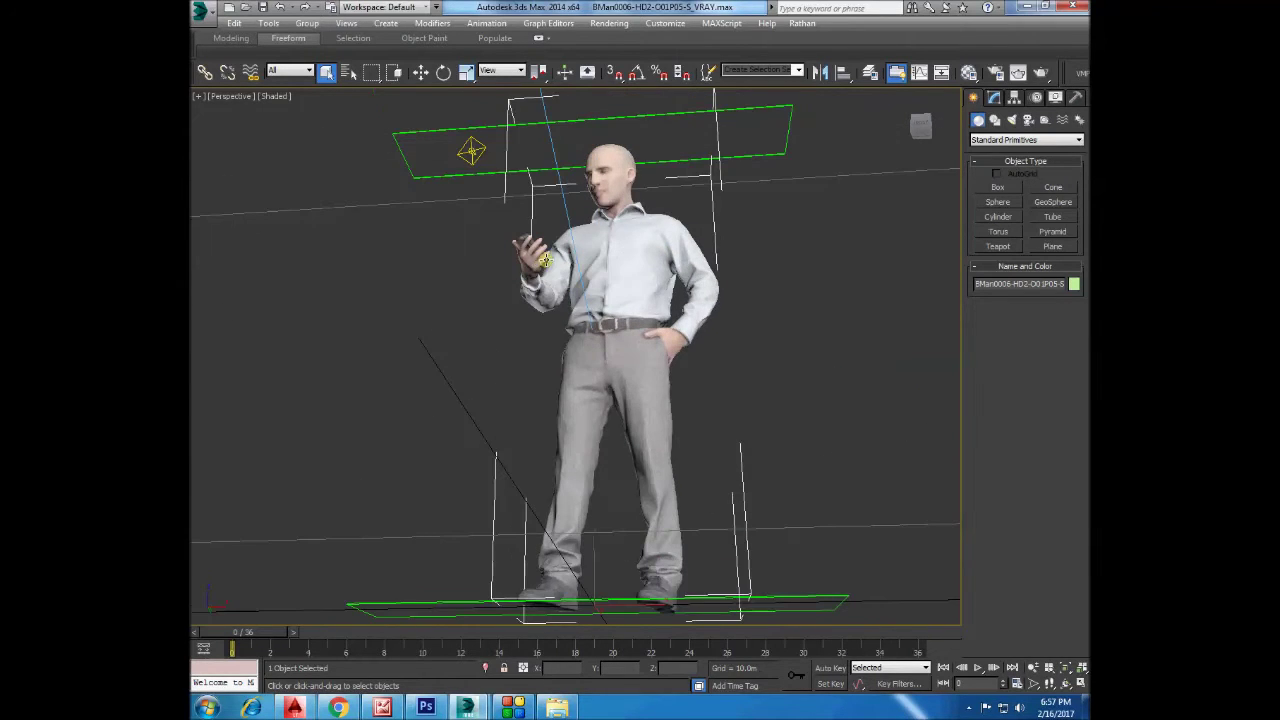
click(802, 23)
click(825, 60)
click(649, 216)
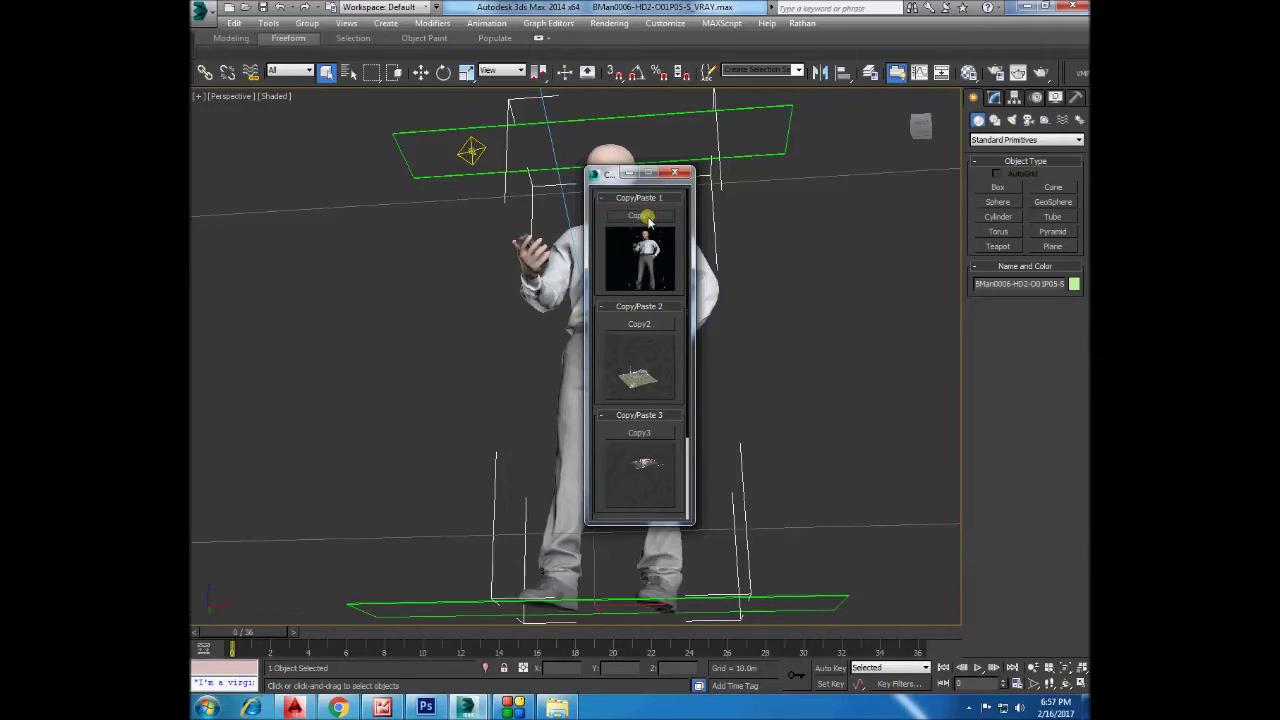
click(675, 174)
Reset 3ds Max to an empty scene without saving the man scene.
click(201, 10)
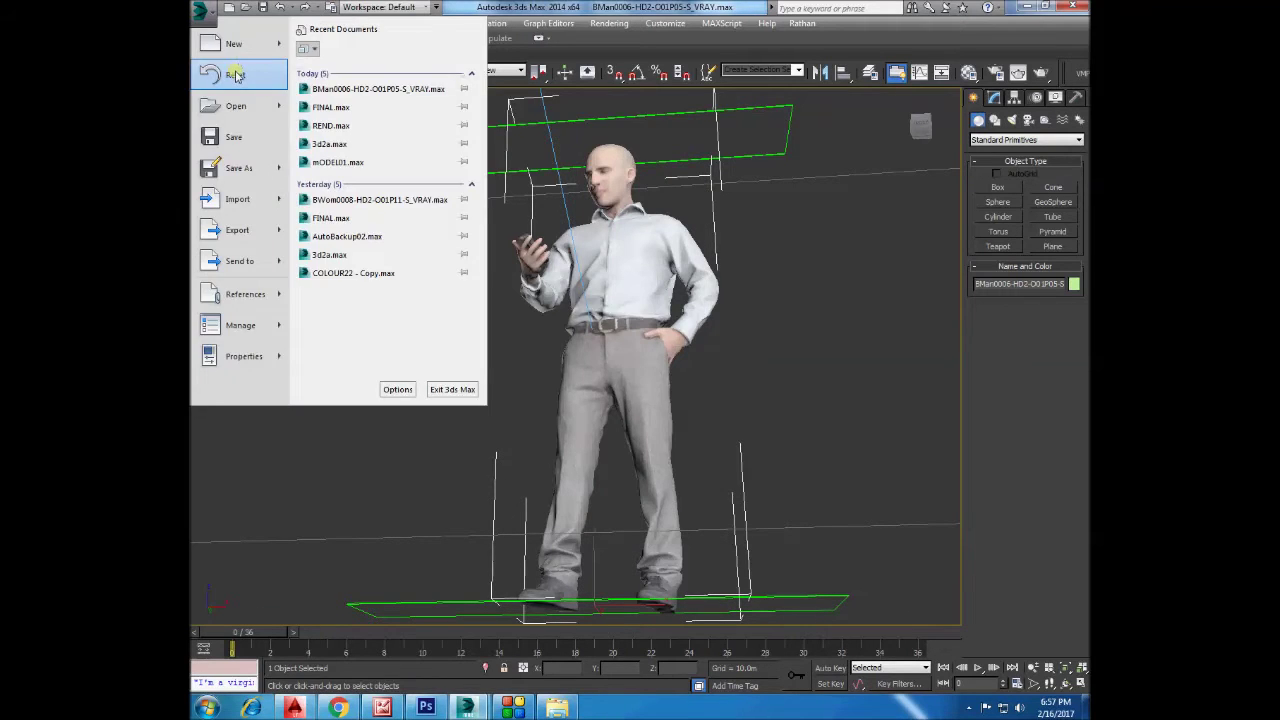
click(236, 76)
click(646, 371)
click(600, 374)
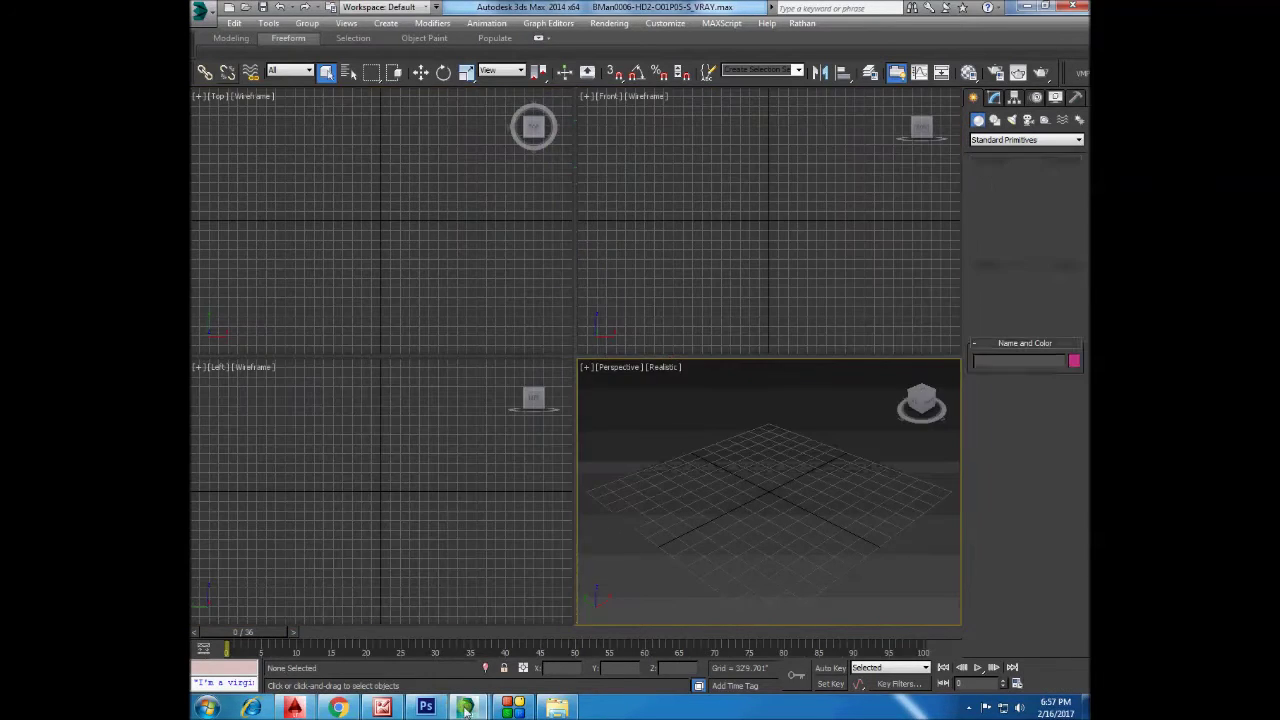
Switch to FINAL.max and paste the copied business-man with Rathan Copy/Paste's Paste1.
mouse_move(466, 708)
click(391, 612)
click(808, 26)
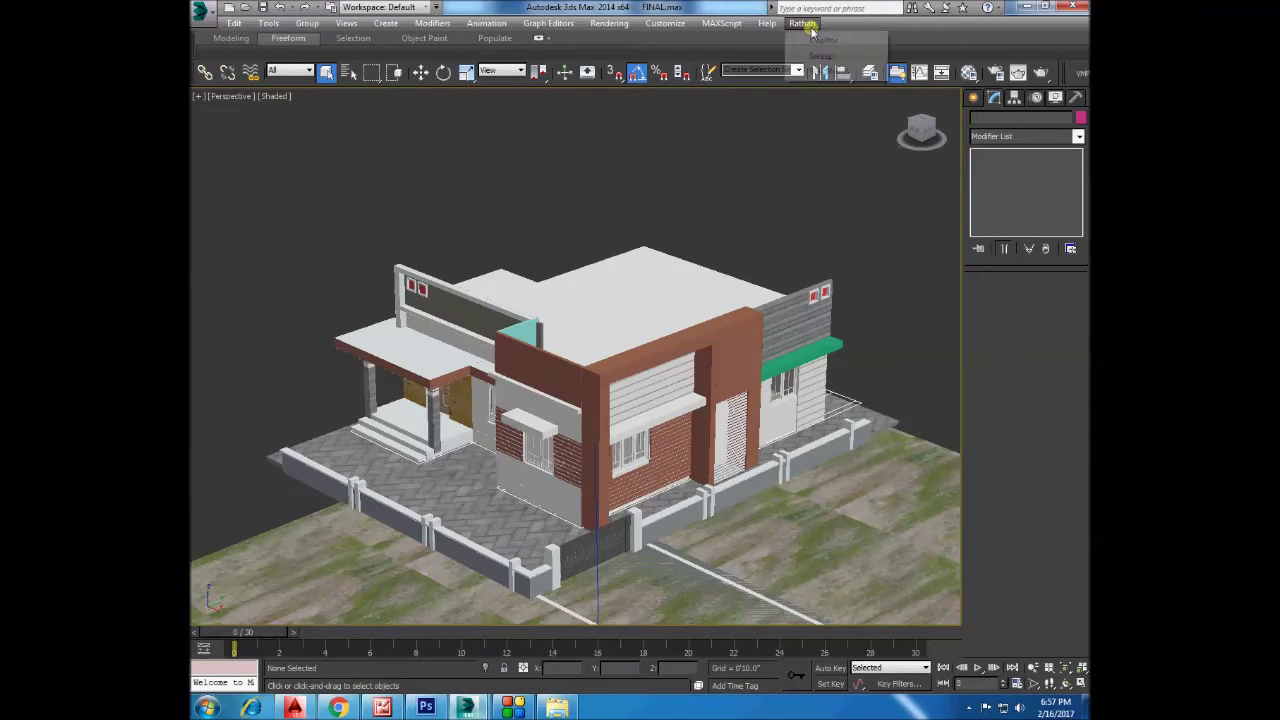
click(822, 40)
click(616, 262)
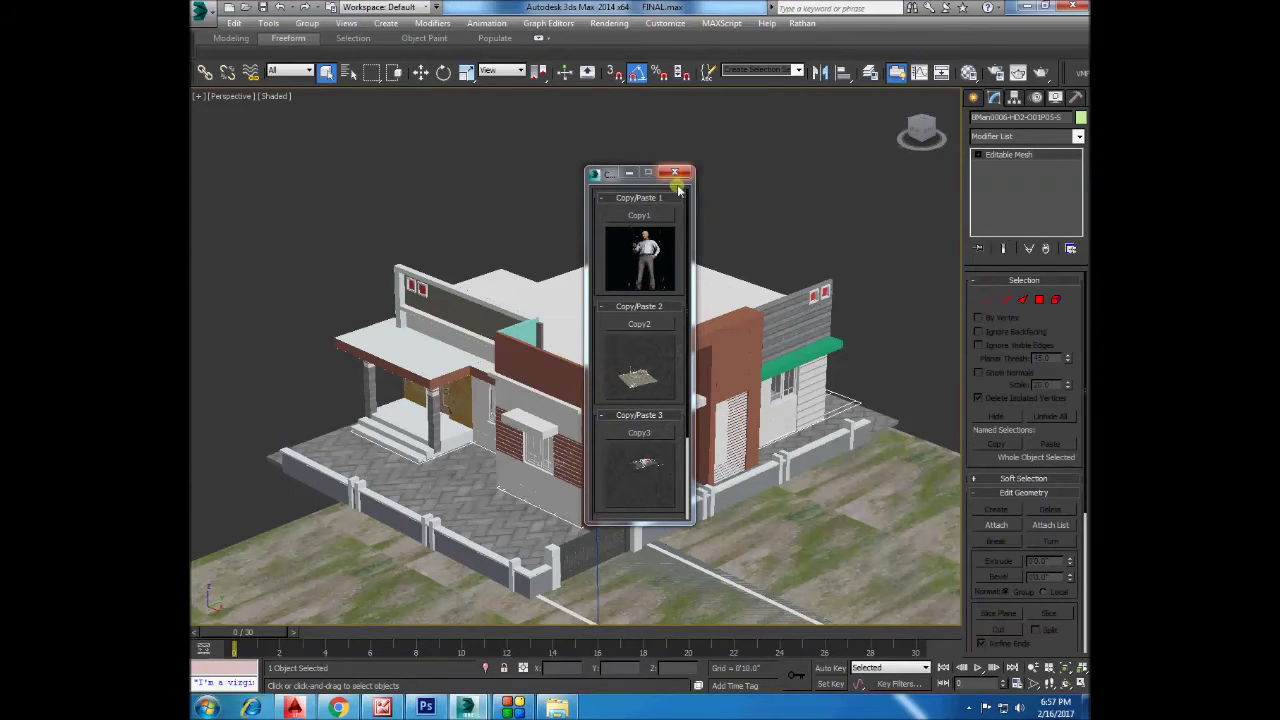
click(675, 173)
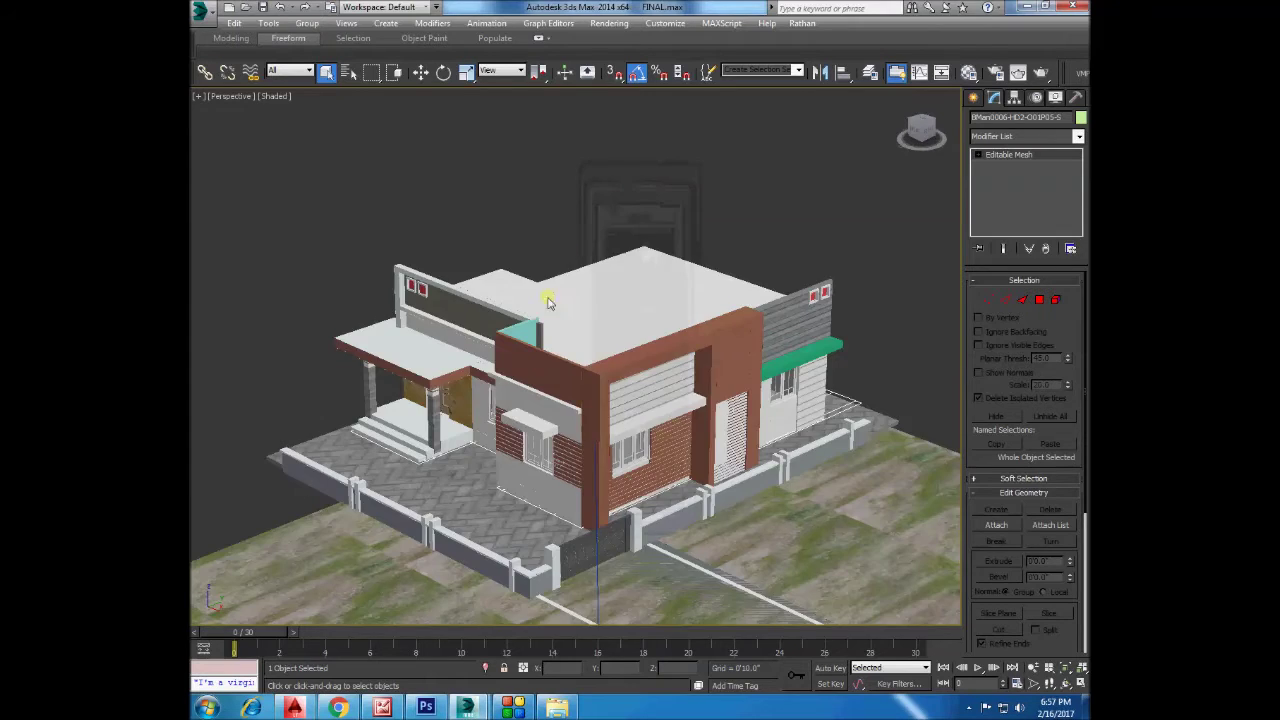
scroll(548, 300, down, 5)
scroll(548, 300, down, 1)
click(421, 72)
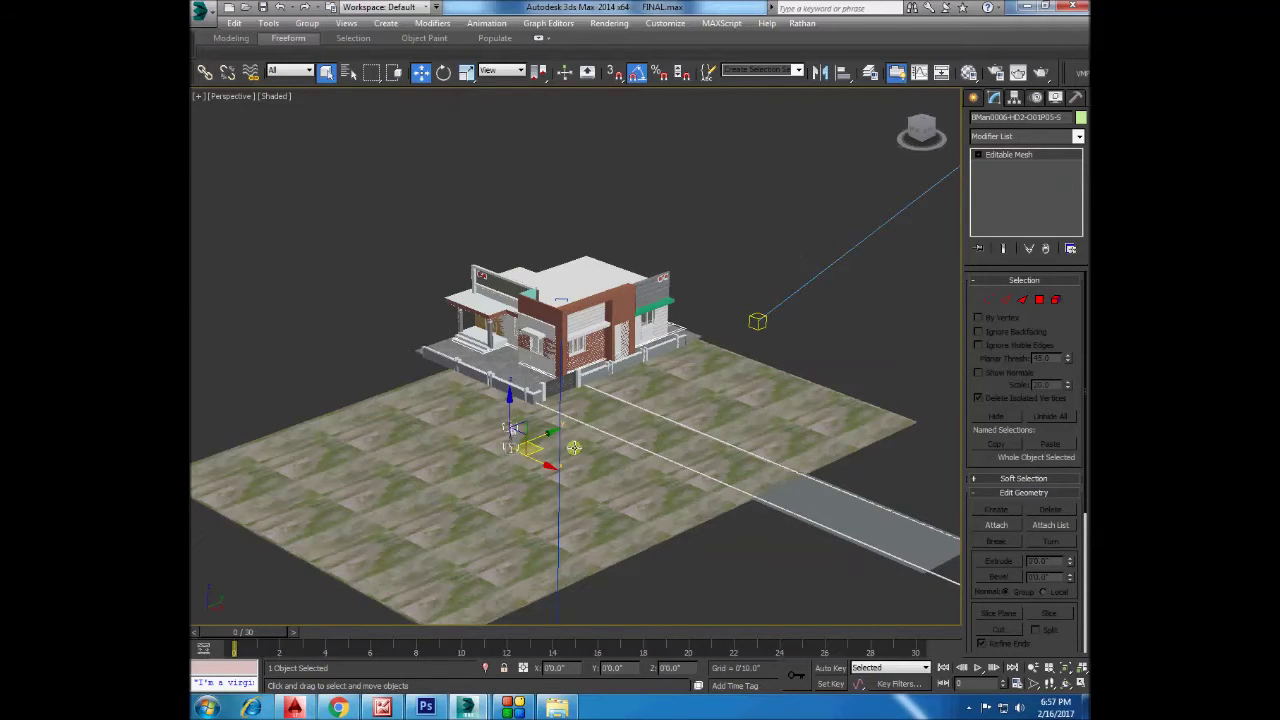
scroll(548, 432, up, 3)
scroll(548, 432, up, 2)
Rotate the man about his vertical axis to roughly 95 degrees.
click(445, 73)
drag(430, 546, 500, 551)
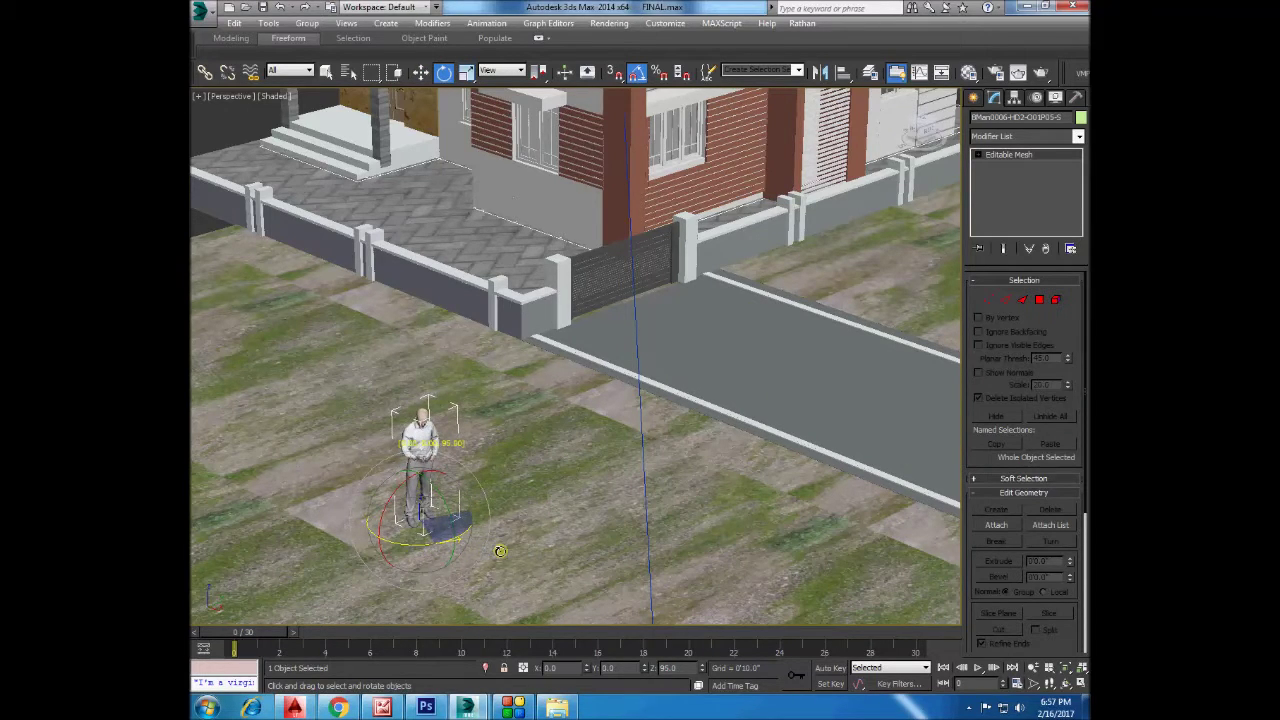
drag(495, 555, 499, 557)
Move the man onto the road at the gate, feet on the ground, and view through Camera002.
click(420, 73)
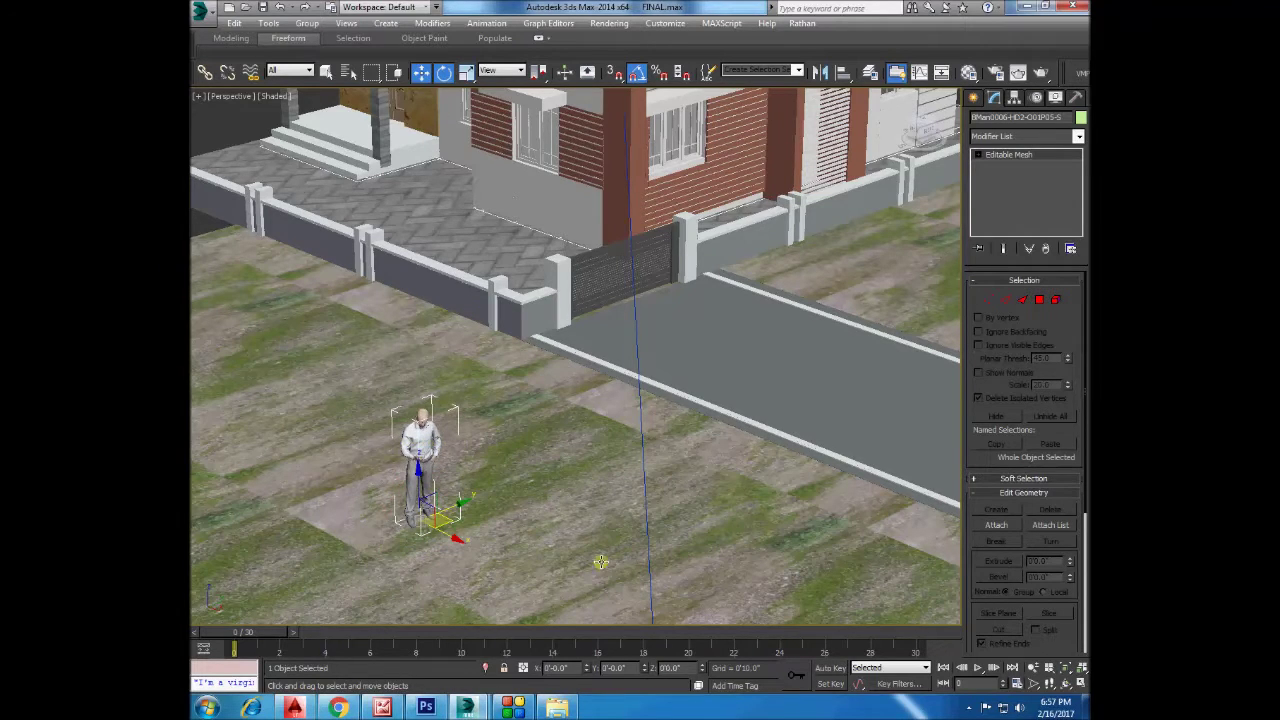
drag(422, 433, 767, 318)
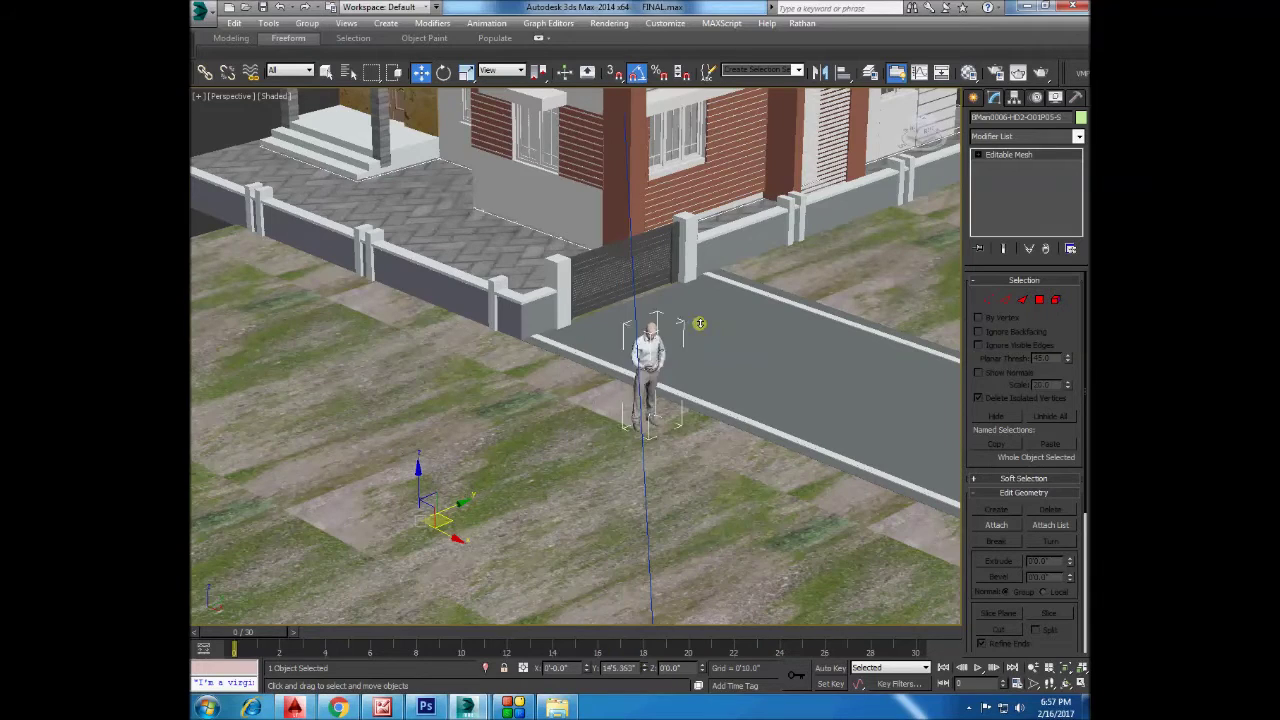
middle_drag(766, 318, 692, 404)
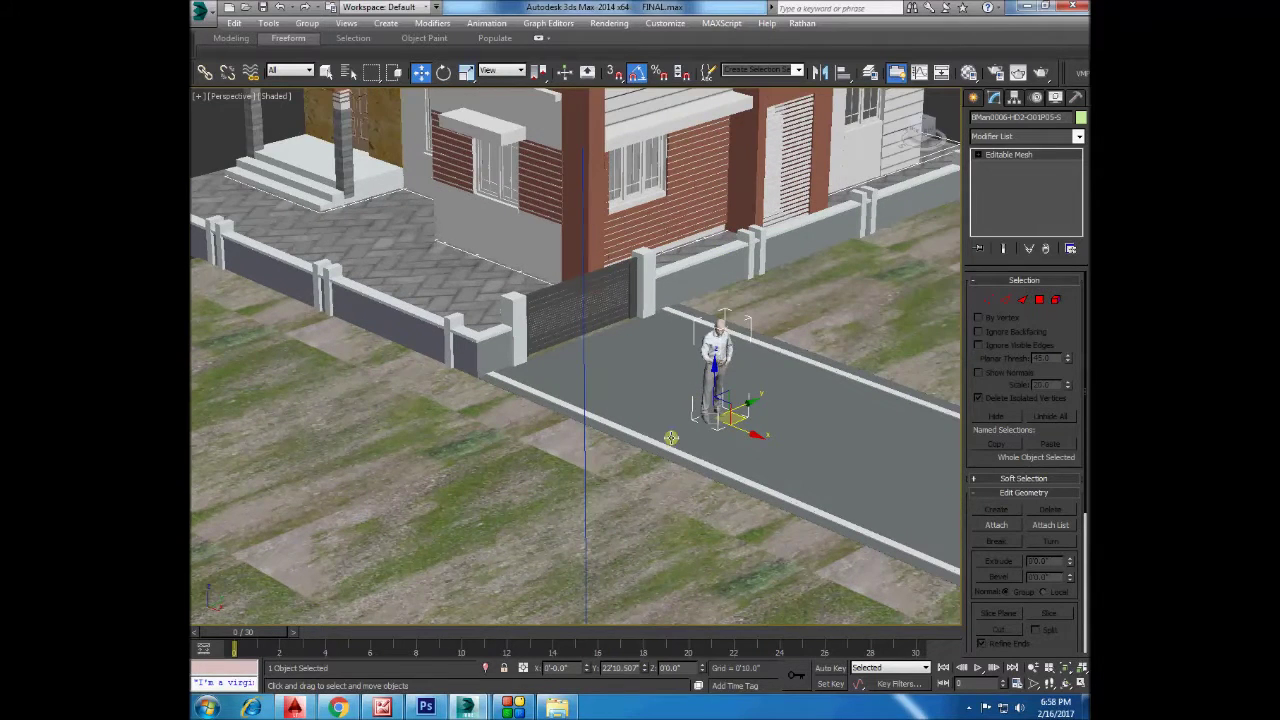
drag(586, 668, 428, 40)
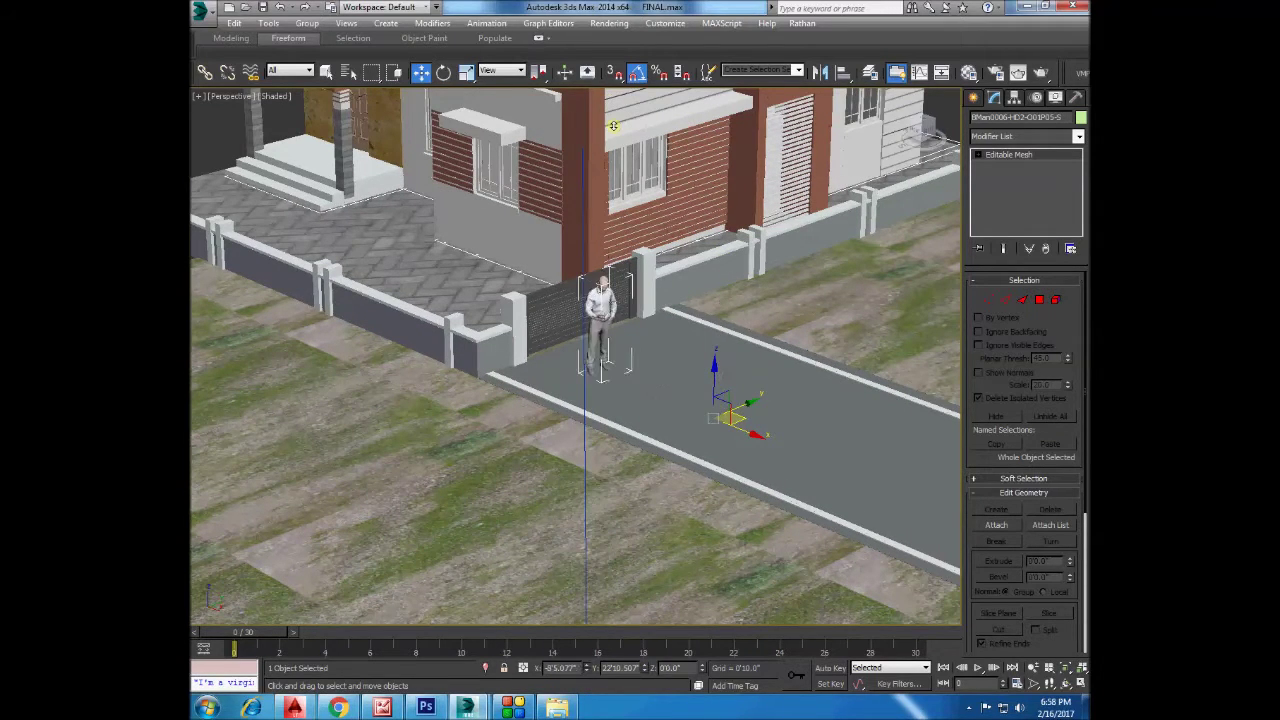
scroll(611, 397, up, 3)
scroll(605, 371, up, 5)
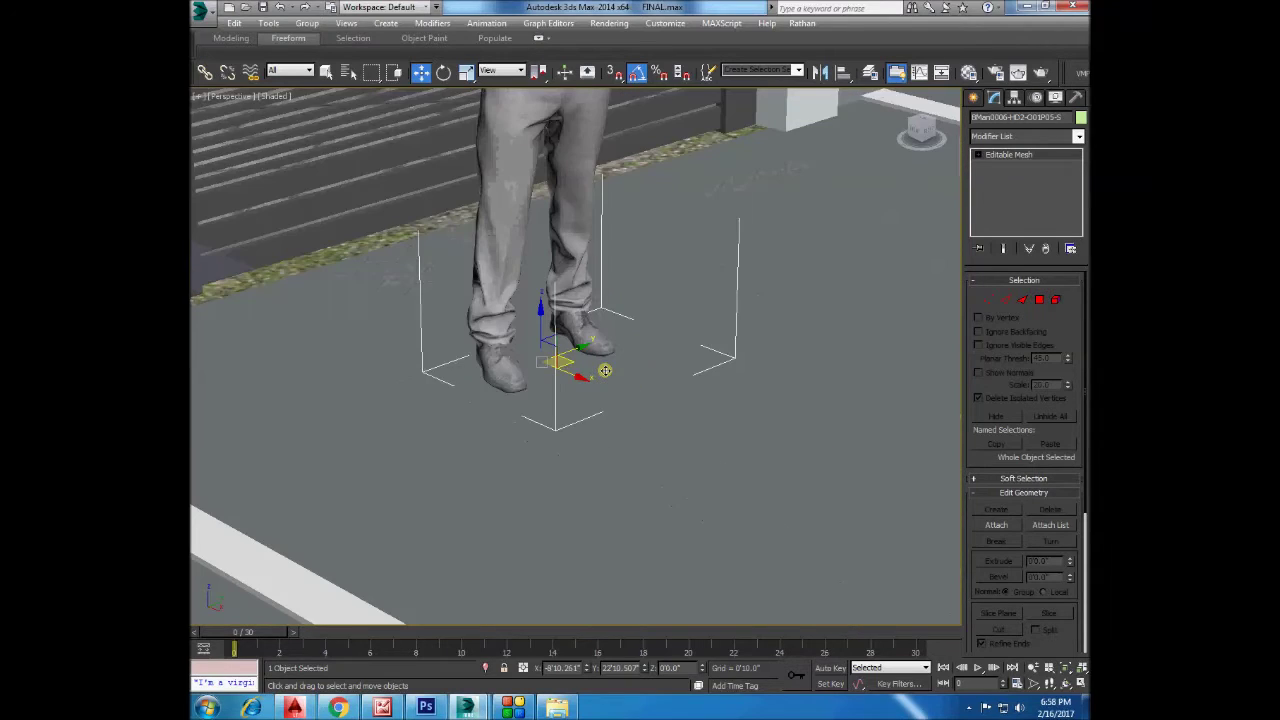
mouse_move(700, 672)
mouse_down()
mouse_move(709, 689)
mouse_move(648, 606)
mouse_move(195, 141)
mouse_up()
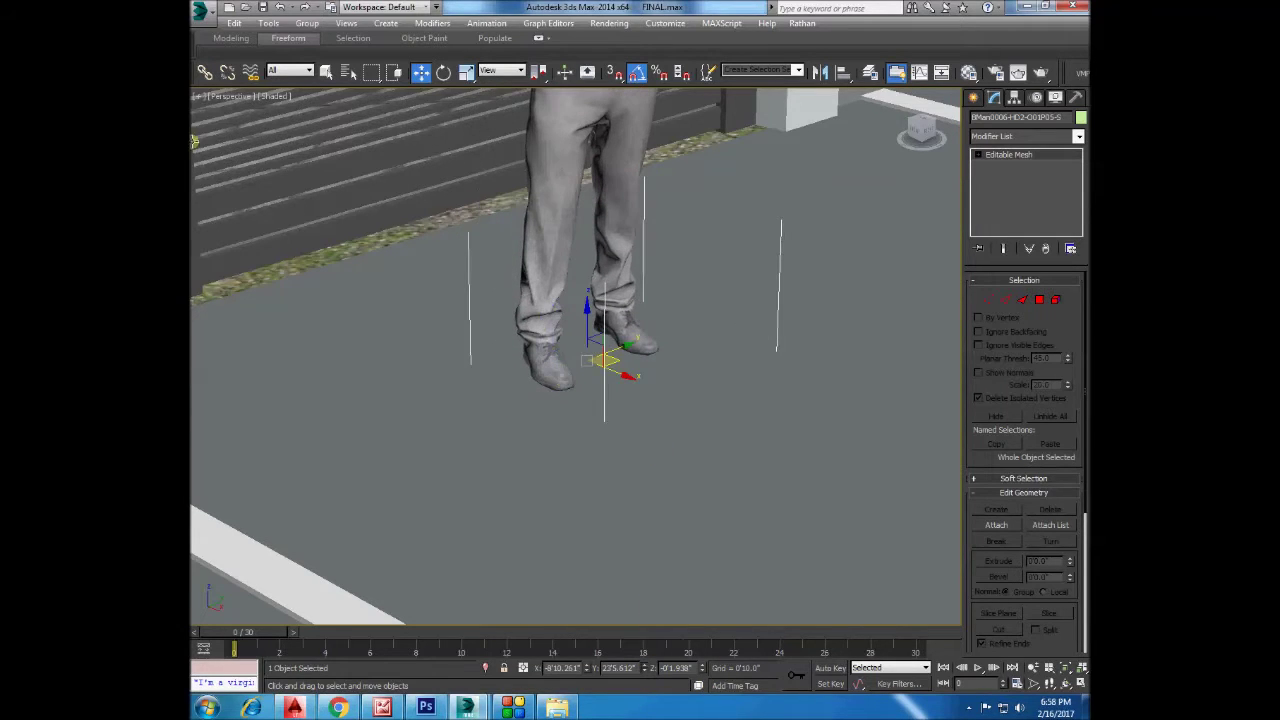
click(231, 97)
click(461, 110)
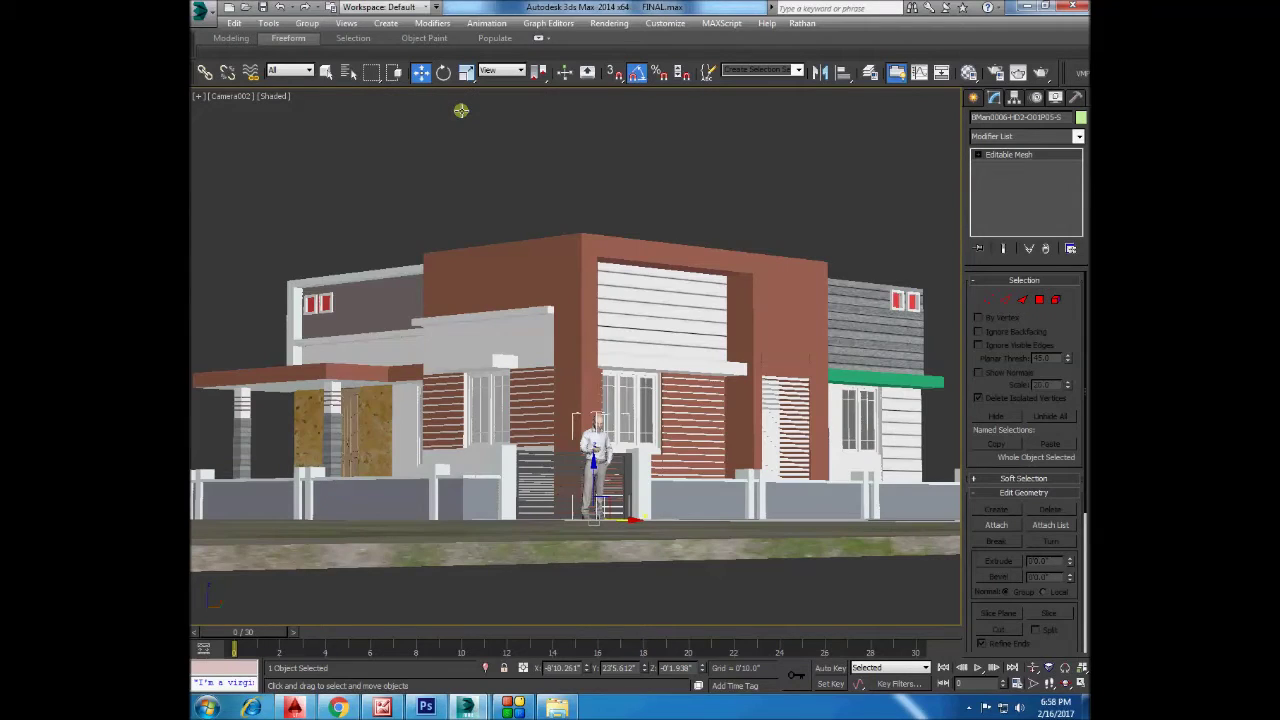
Deselect the man, switch to quad view, and maximize the Perspective viewport.
click(404, 126)
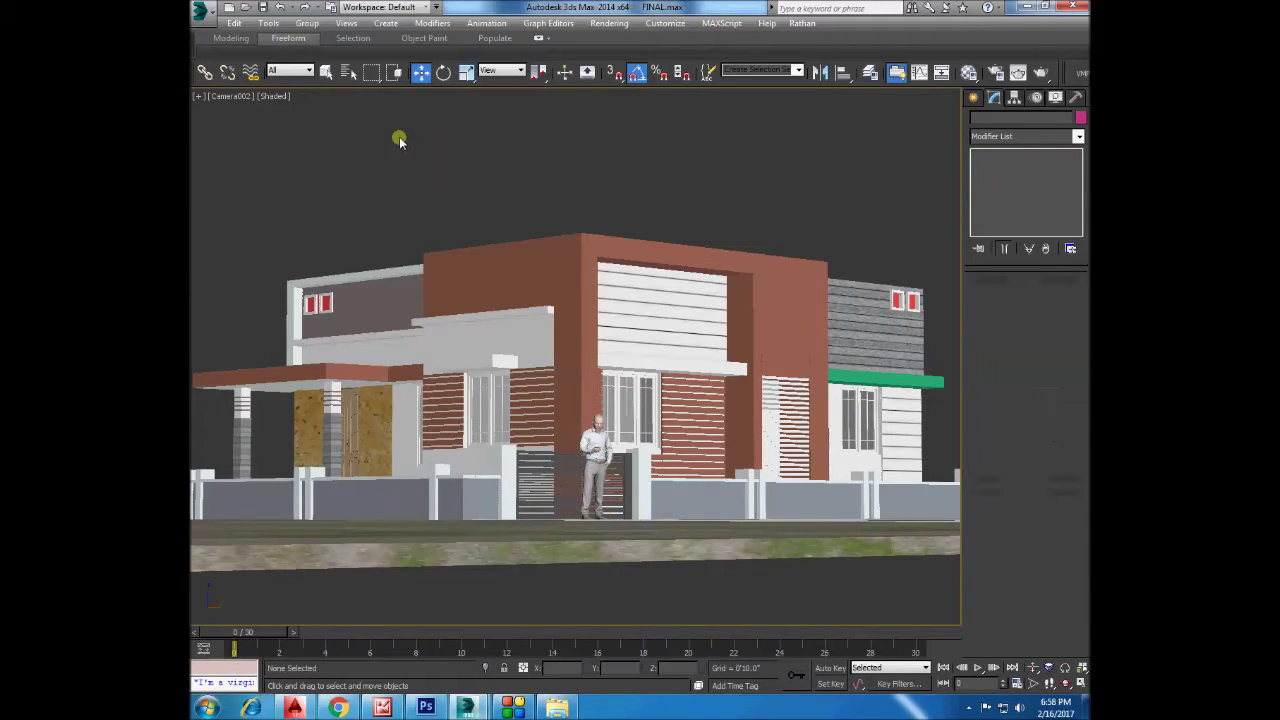
click(1063, 686)
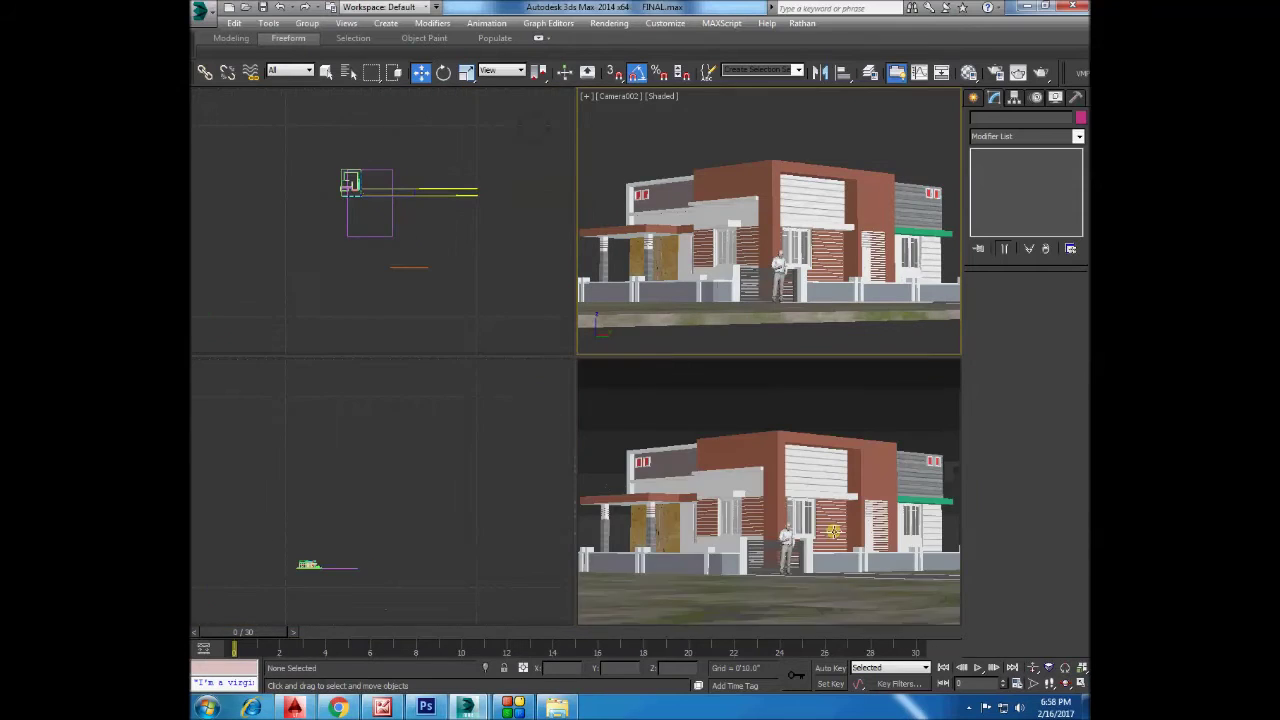
click(1079, 684)
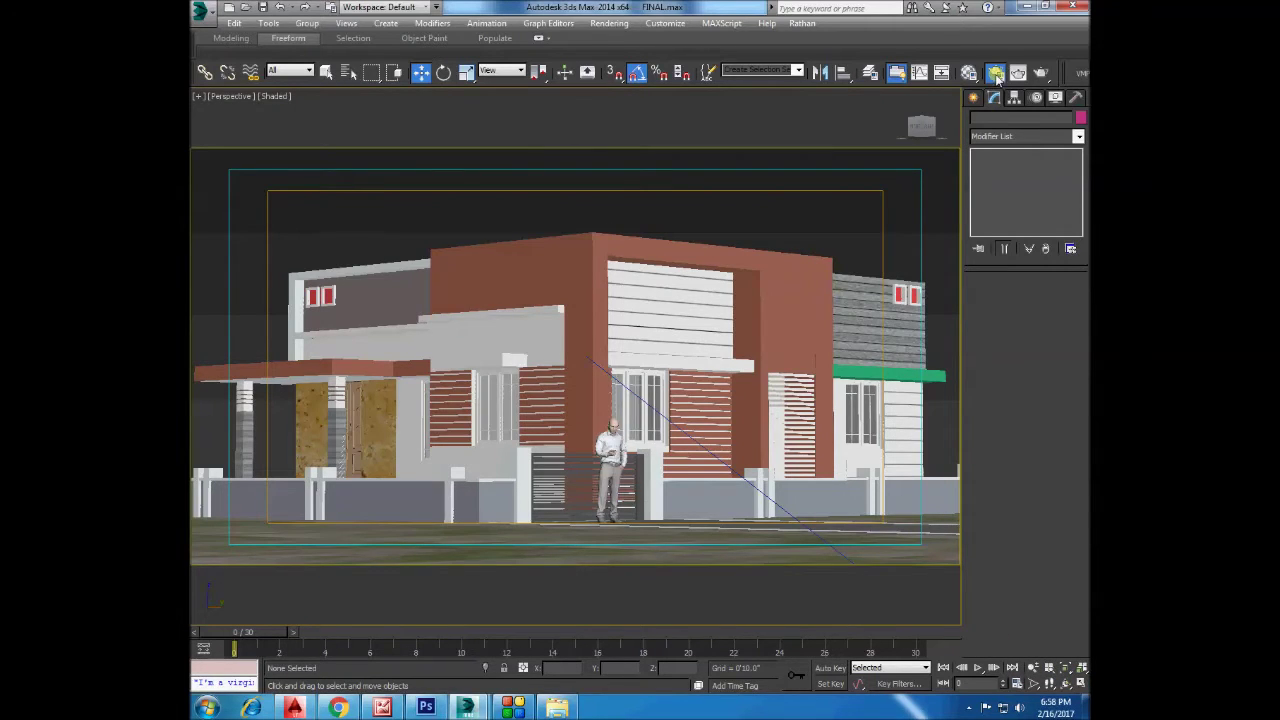
key(F10)
Check the 2400 × 1300 output size, review render elements, and render the Perspective view.
click(506, 117)
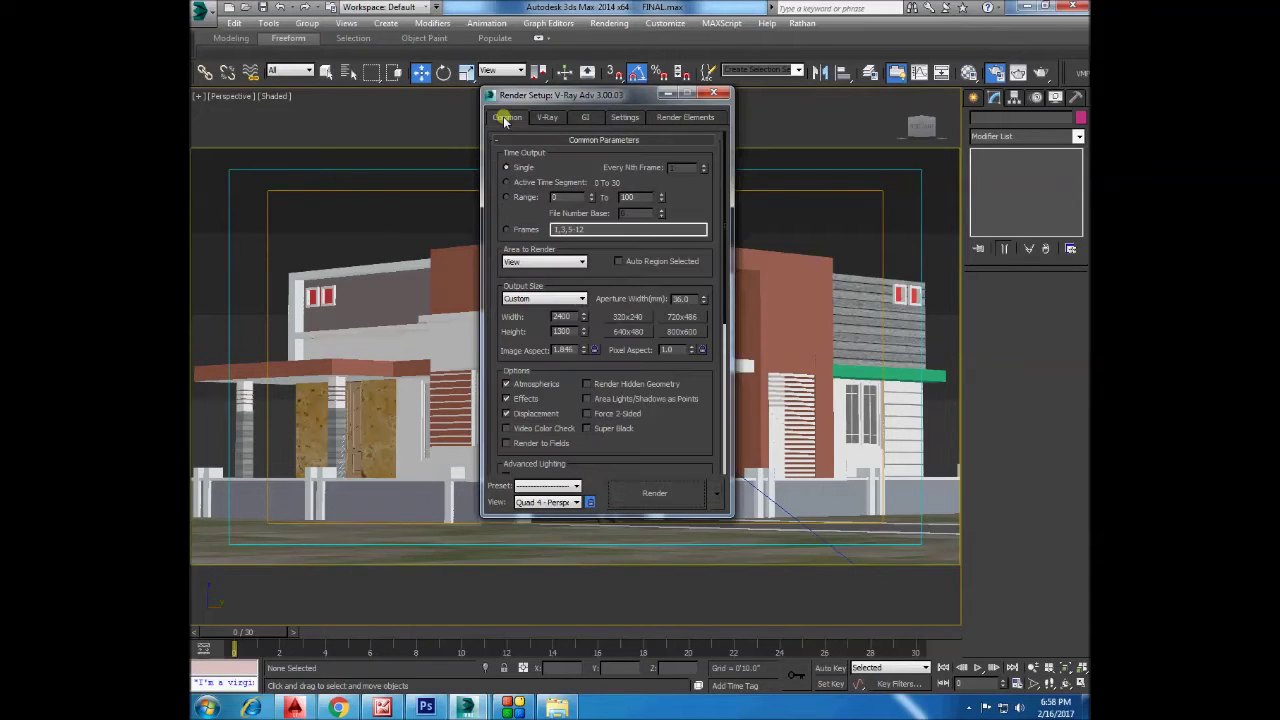
text(2)
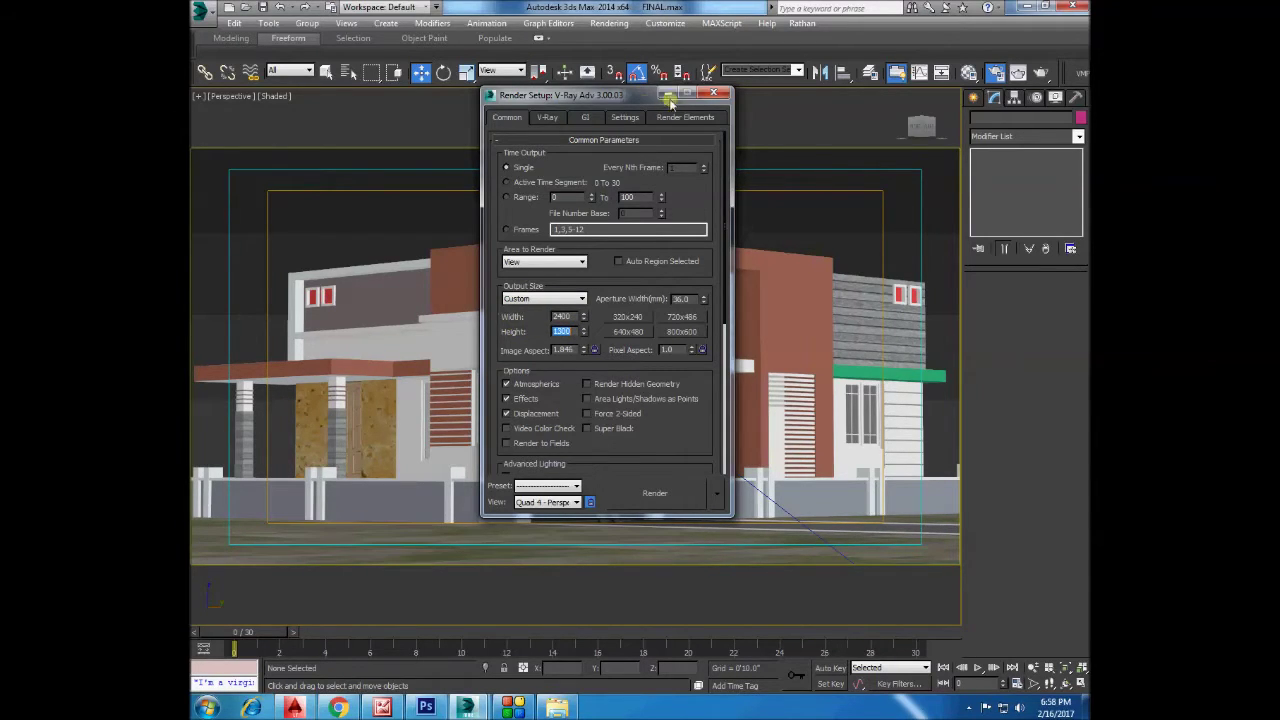
click(683, 117)
click(537, 262)
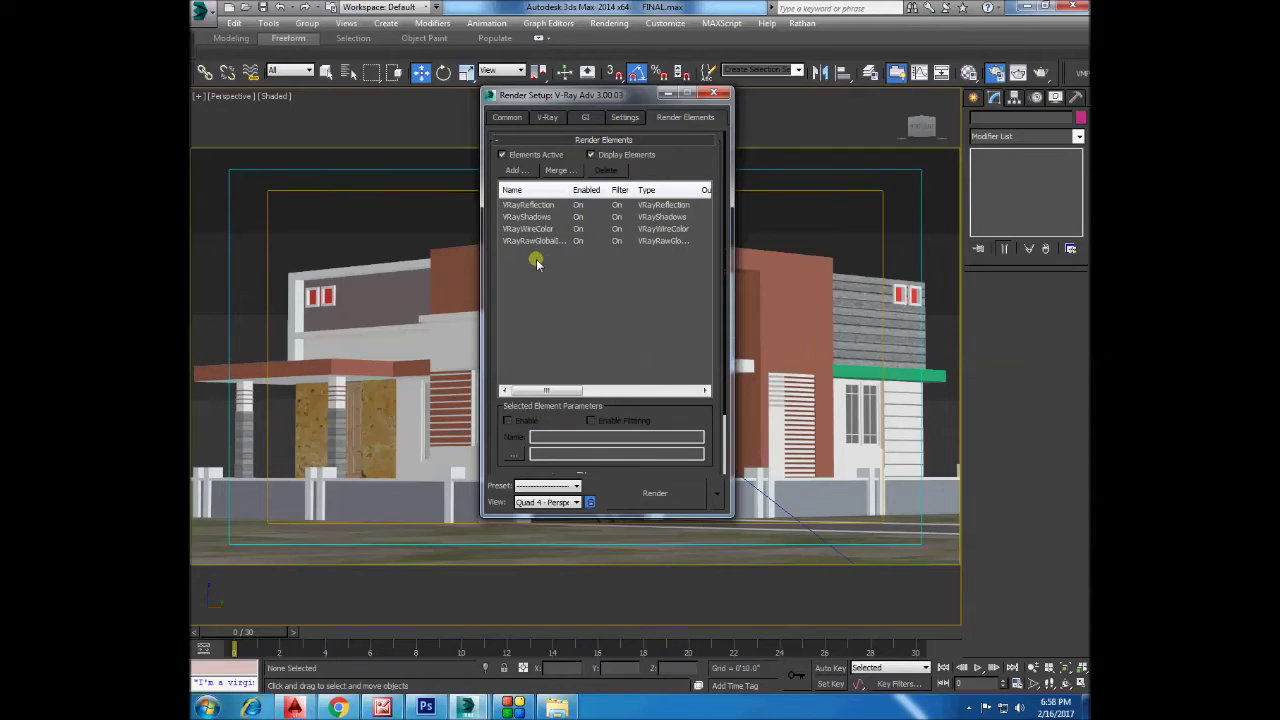
click(537, 242)
click(566, 283)
click(651, 494)
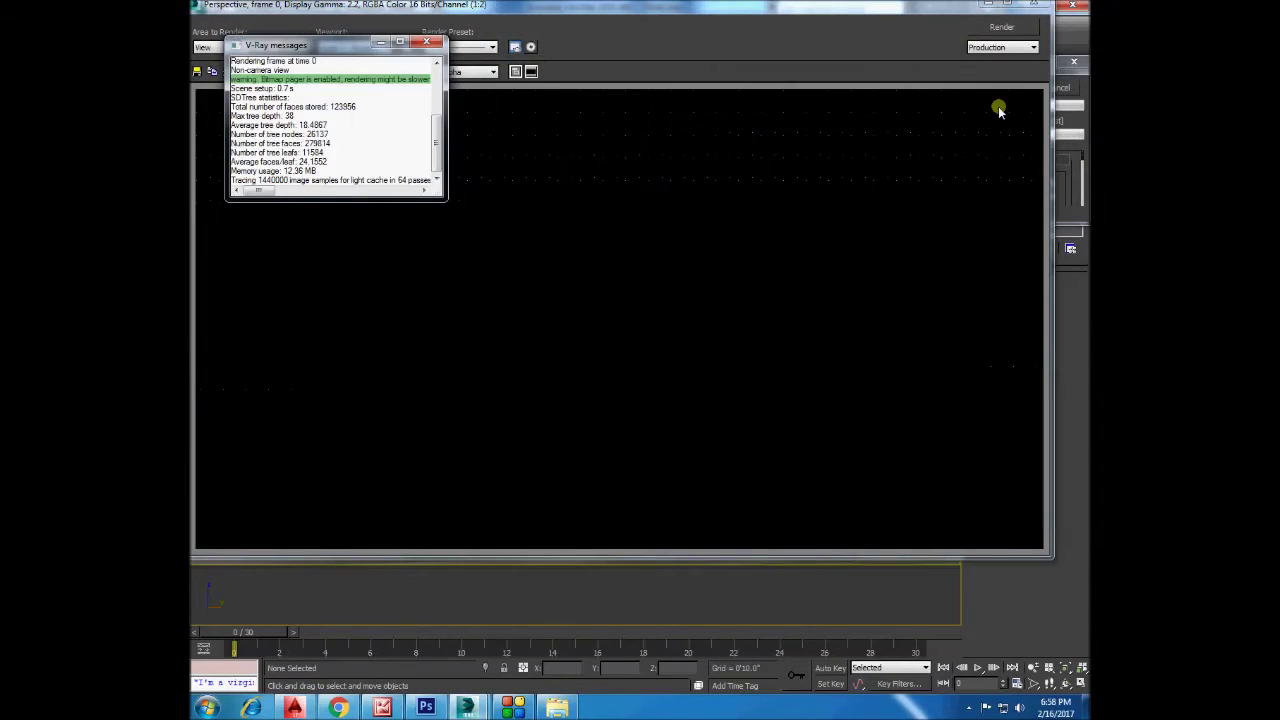
Close the frame buffer and Render Setup, re-render the house, and maximize the render window.
click(1013, 8)
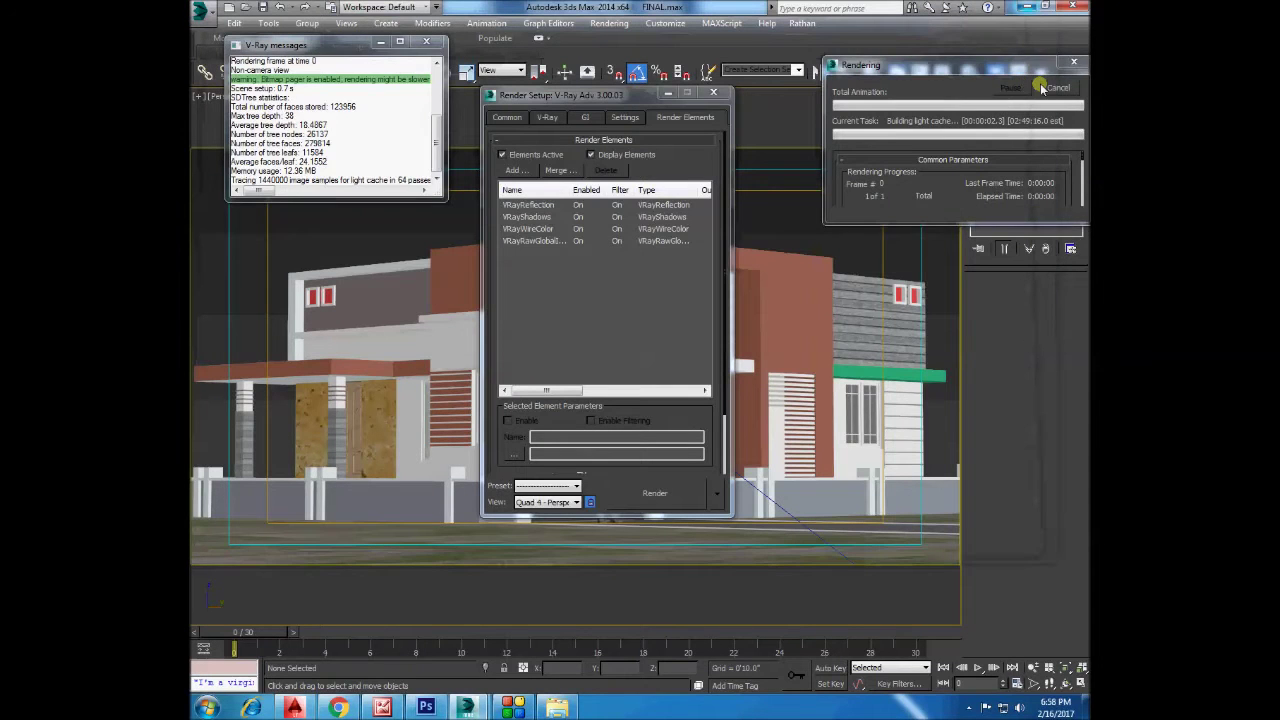
click(711, 94)
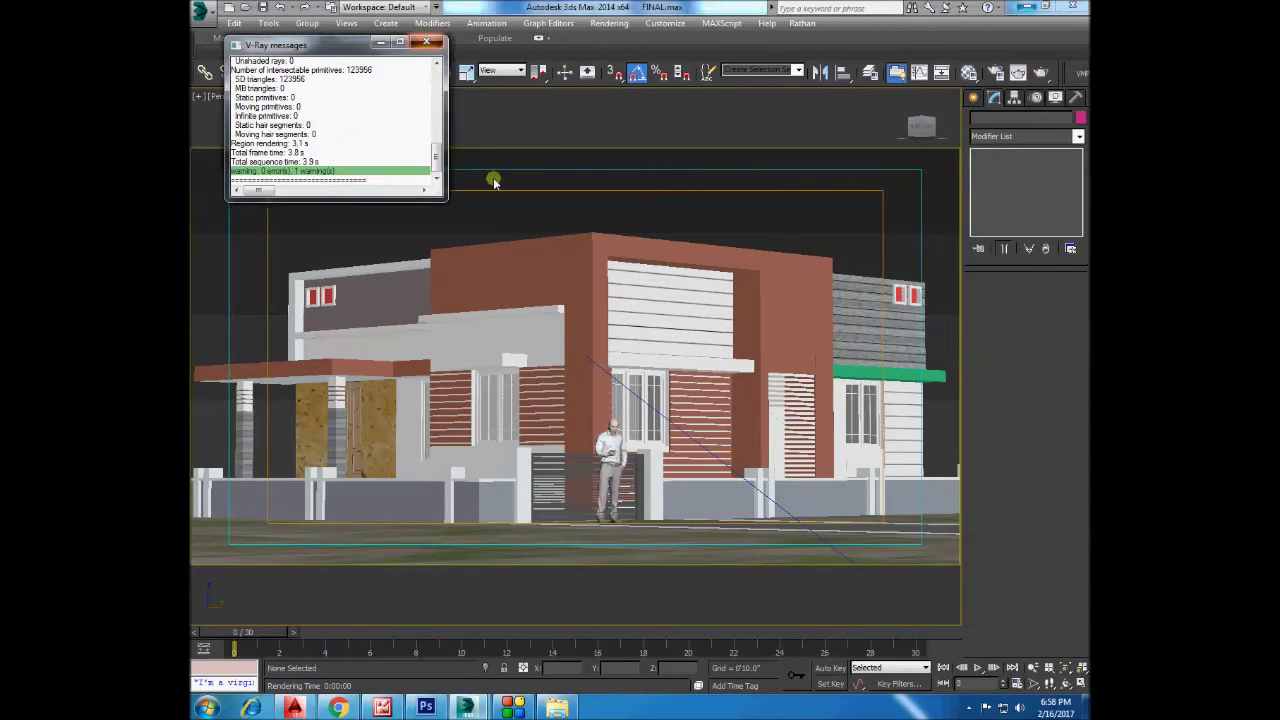
right_click(489, 207)
click(557, 383)
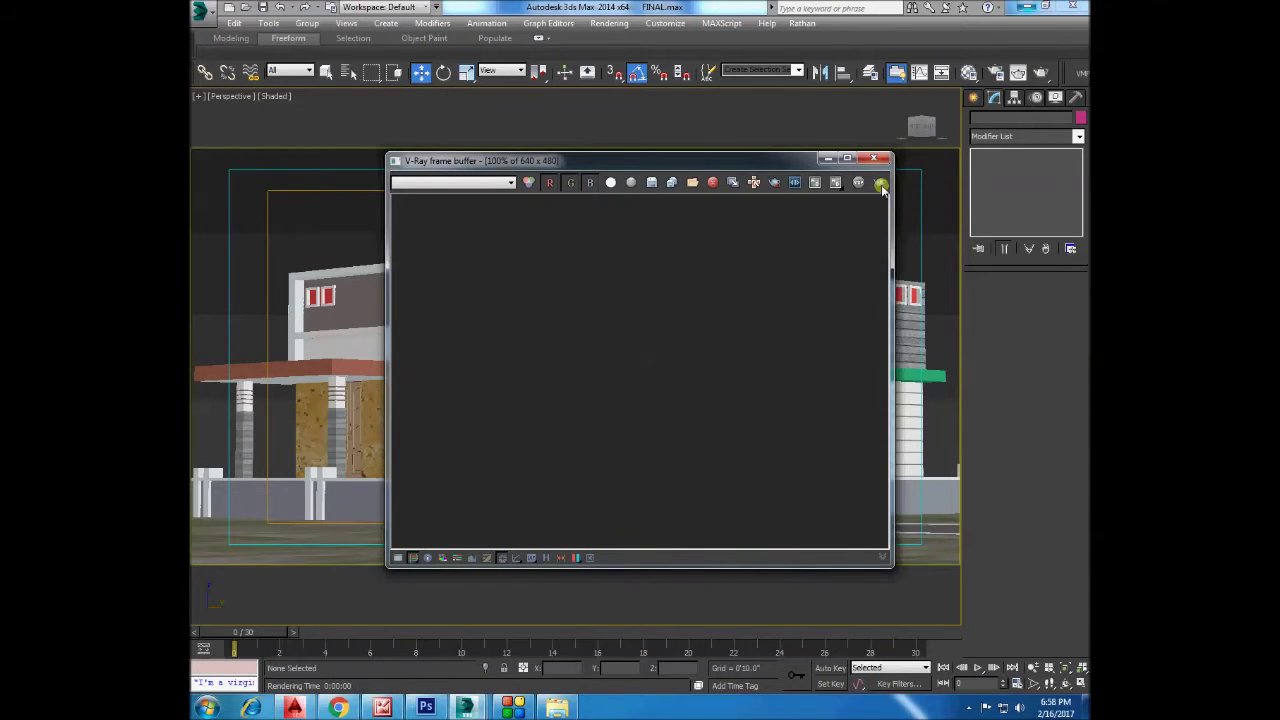
click(880, 184)
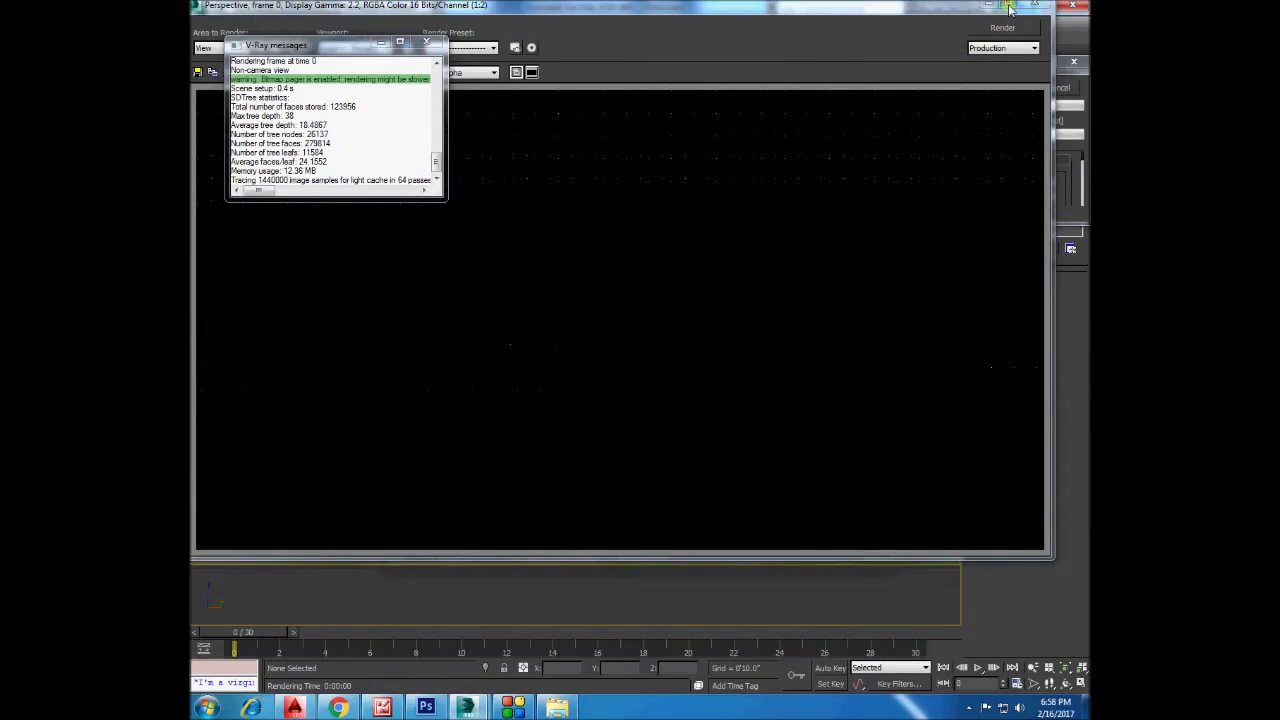
click(1008, 6)
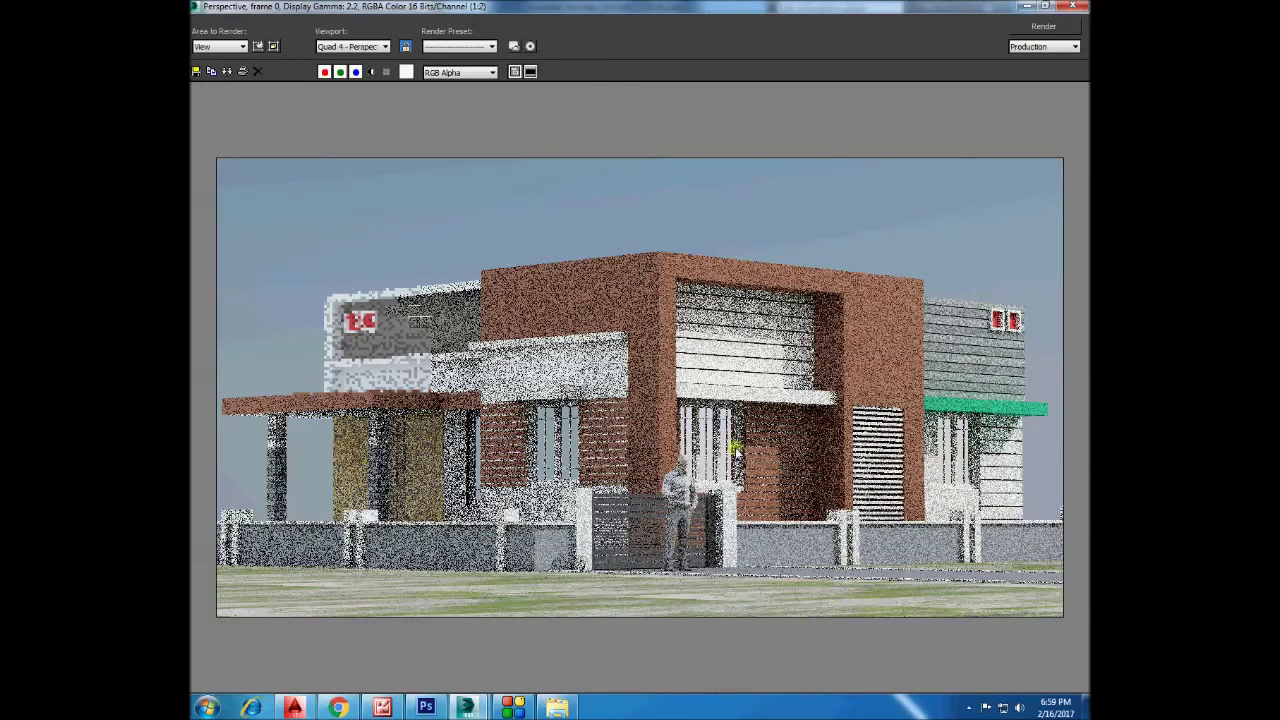
click(508, 709)
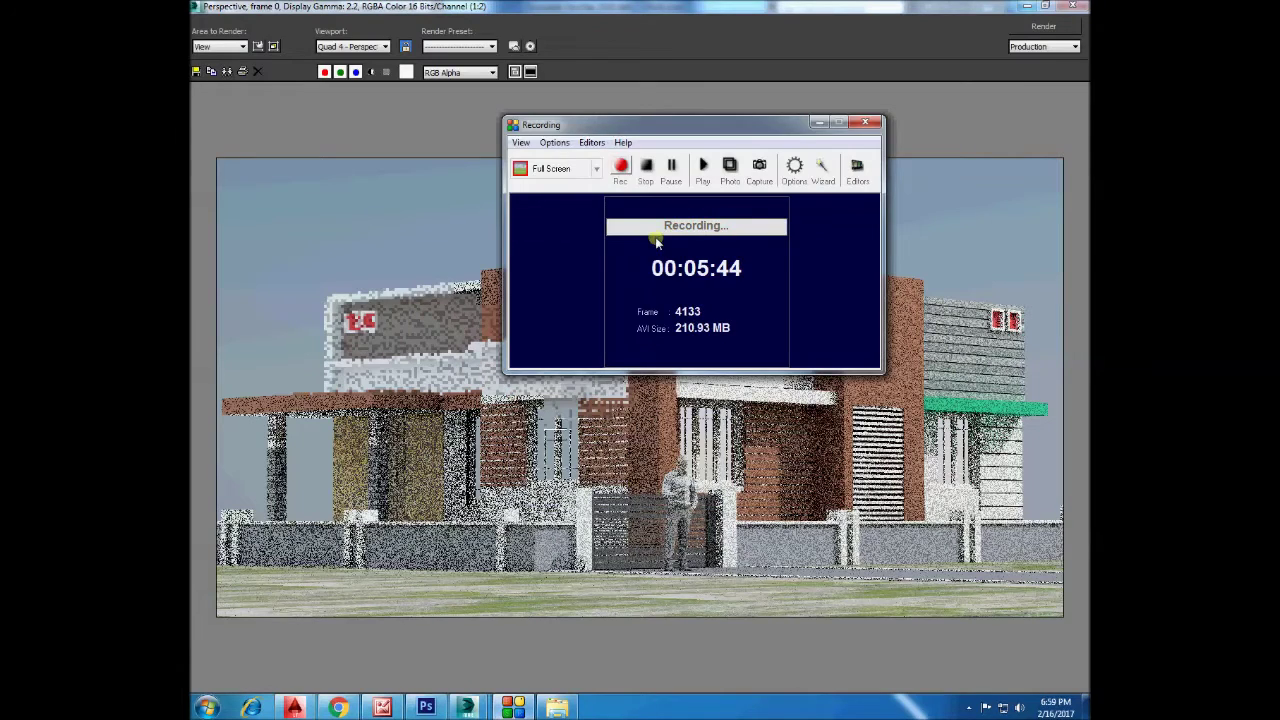
Minimize the screen recorder window.
click(815, 121)
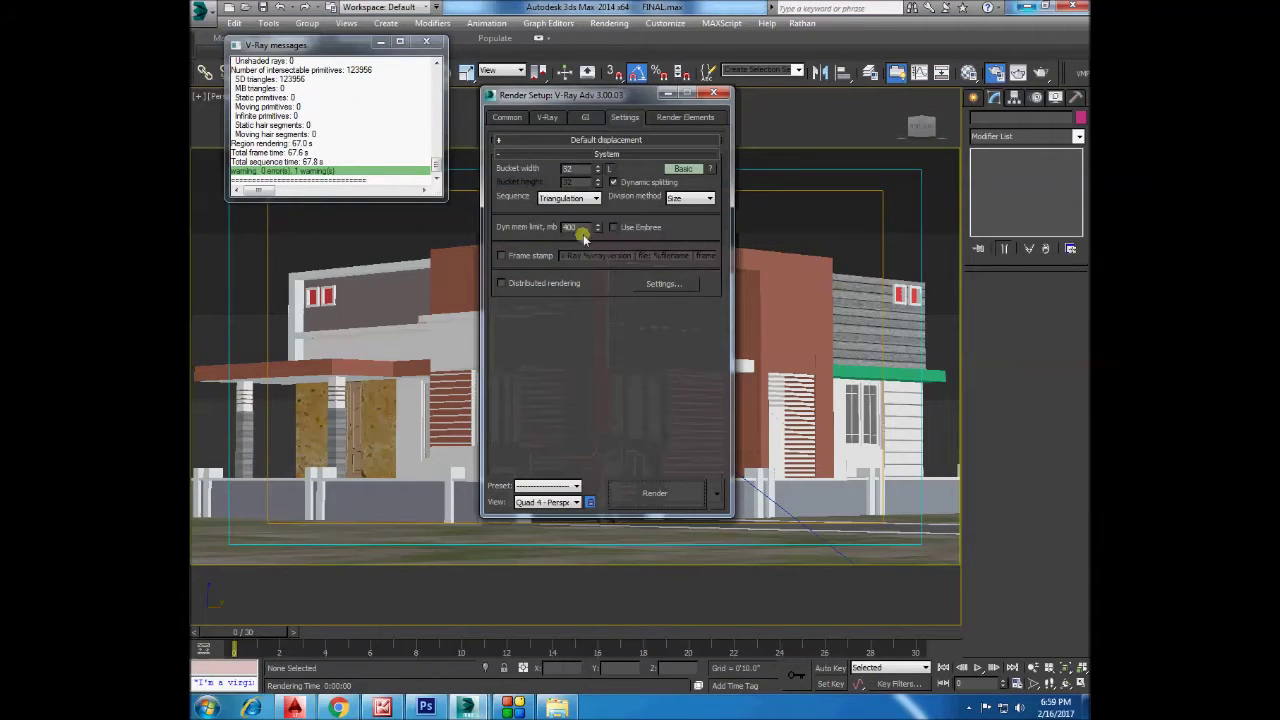
Set the V-Ray irradiance map preset to Very low and start a new render.
click(510, 118)
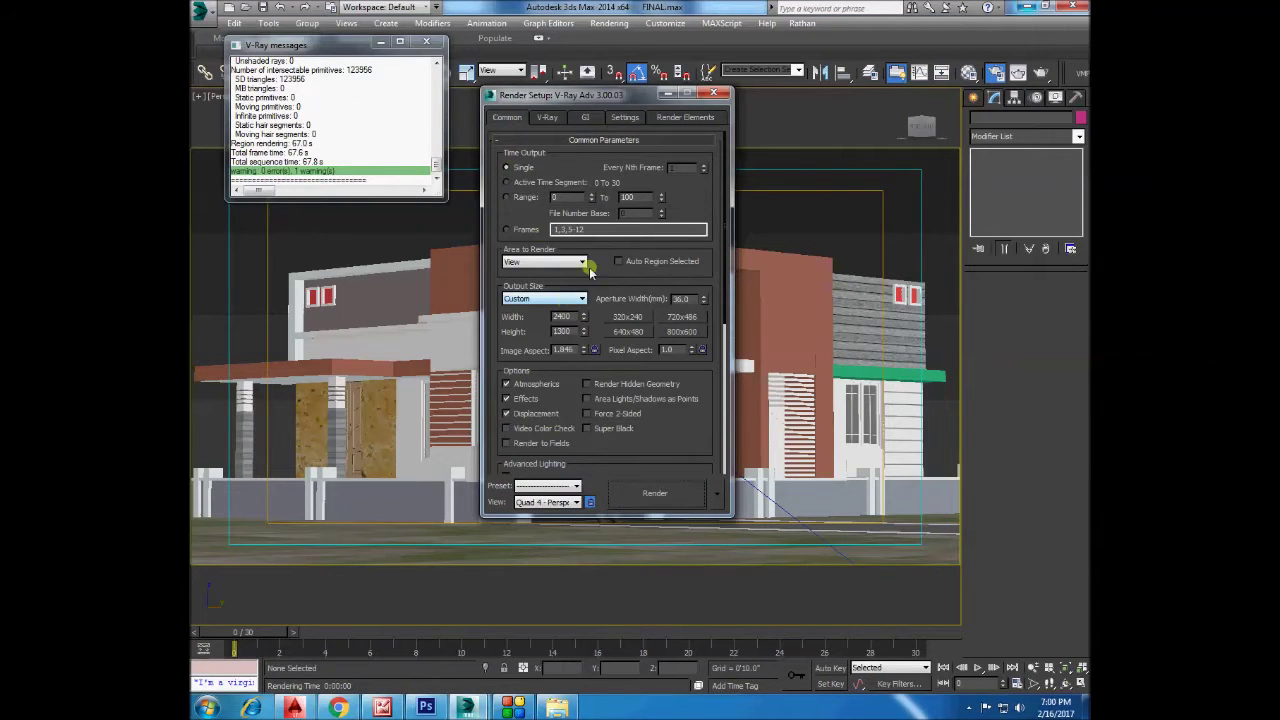
click(586, 118)
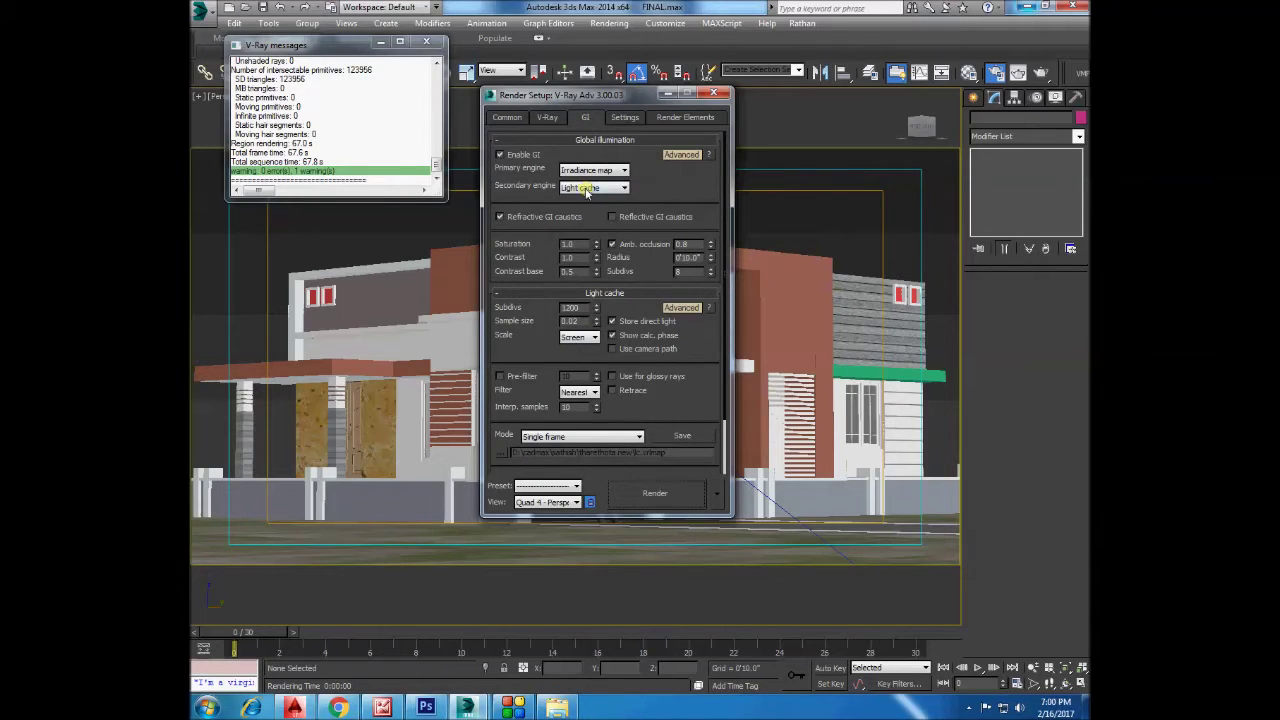
scroll(651, 189, down, 3)
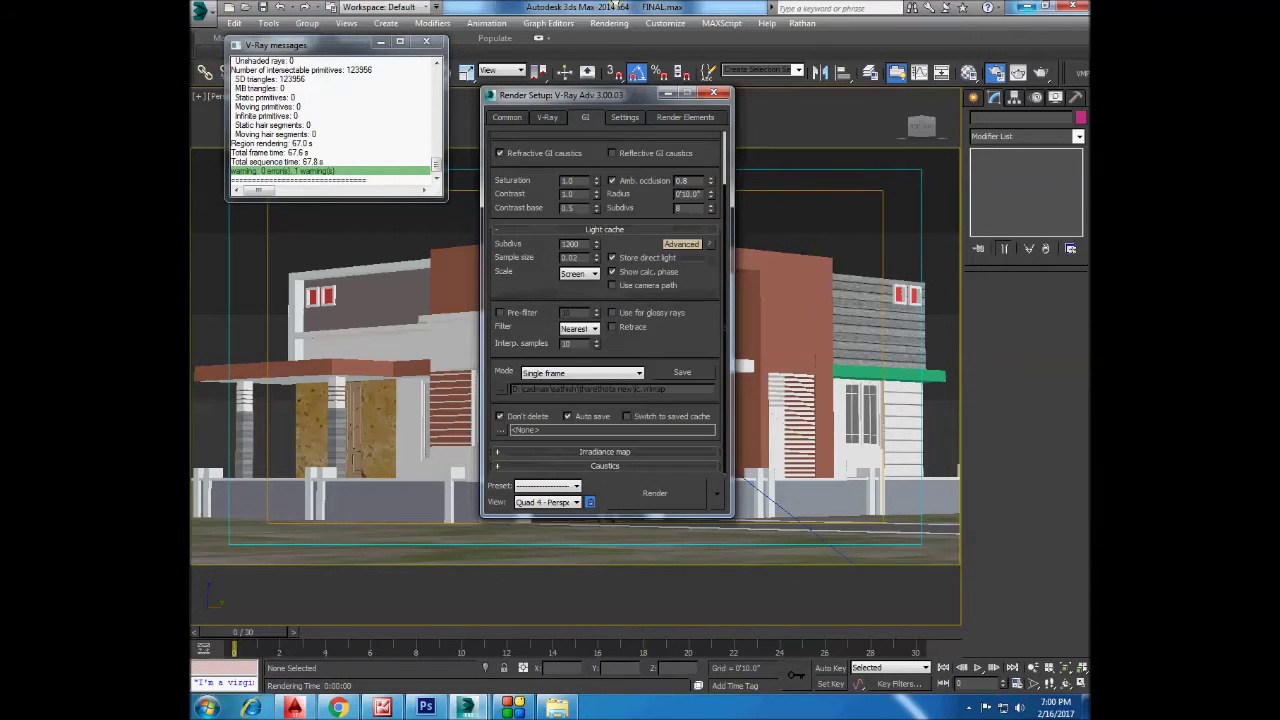
scroll(616, 450, down, 3)
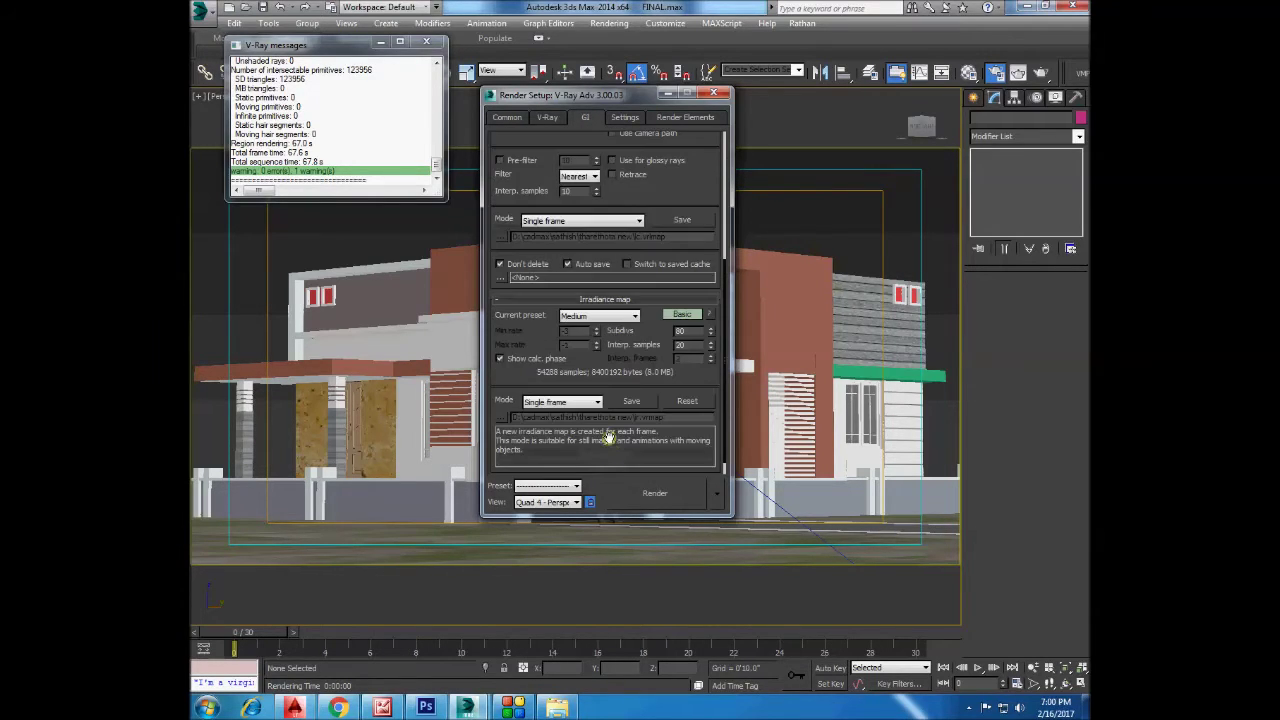
click(602, 317)
click(585, 340)
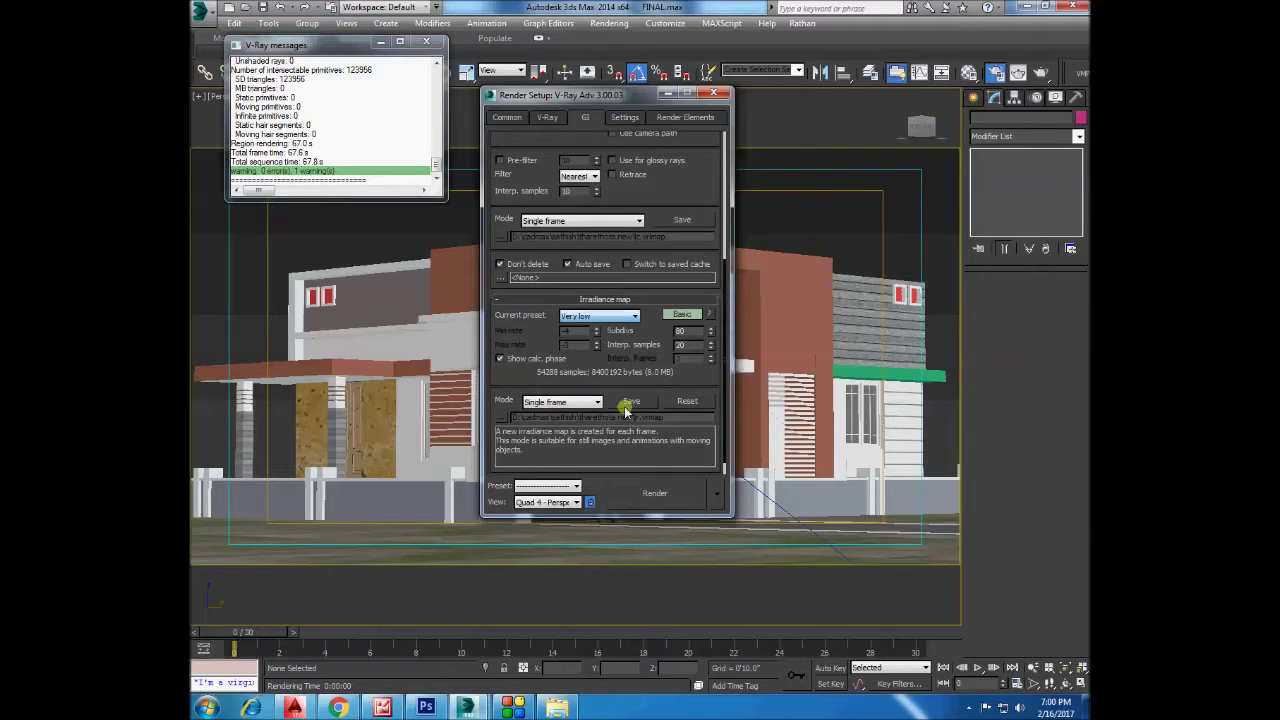
click(652, 492)
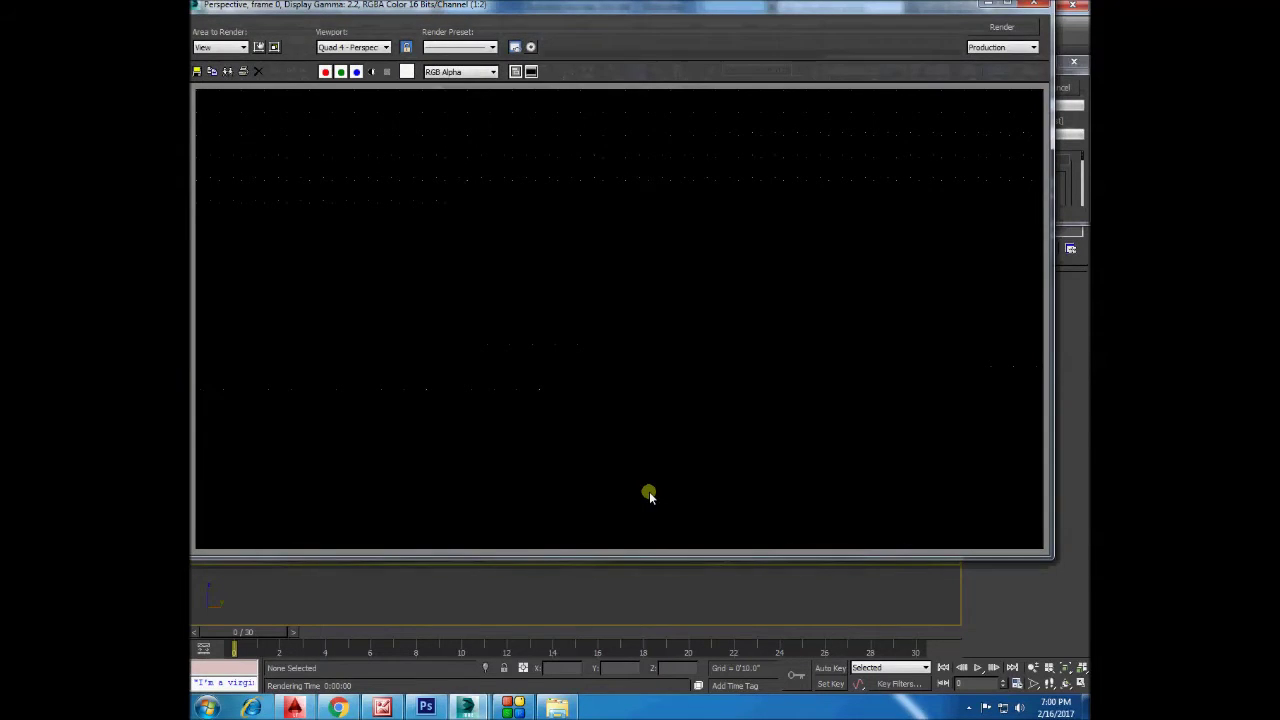
Maximize the render window, wait for the Very low render to finish, then restore the recorder.
click(1007, 8)
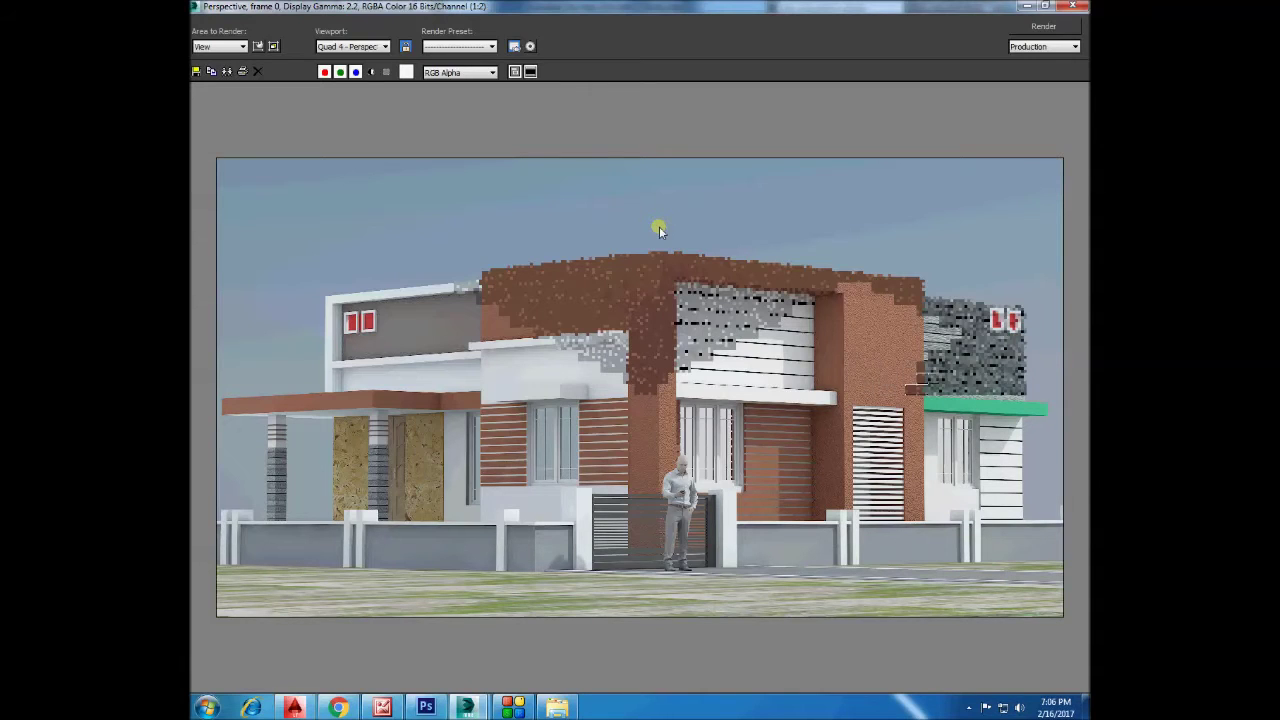
click(515, 707)
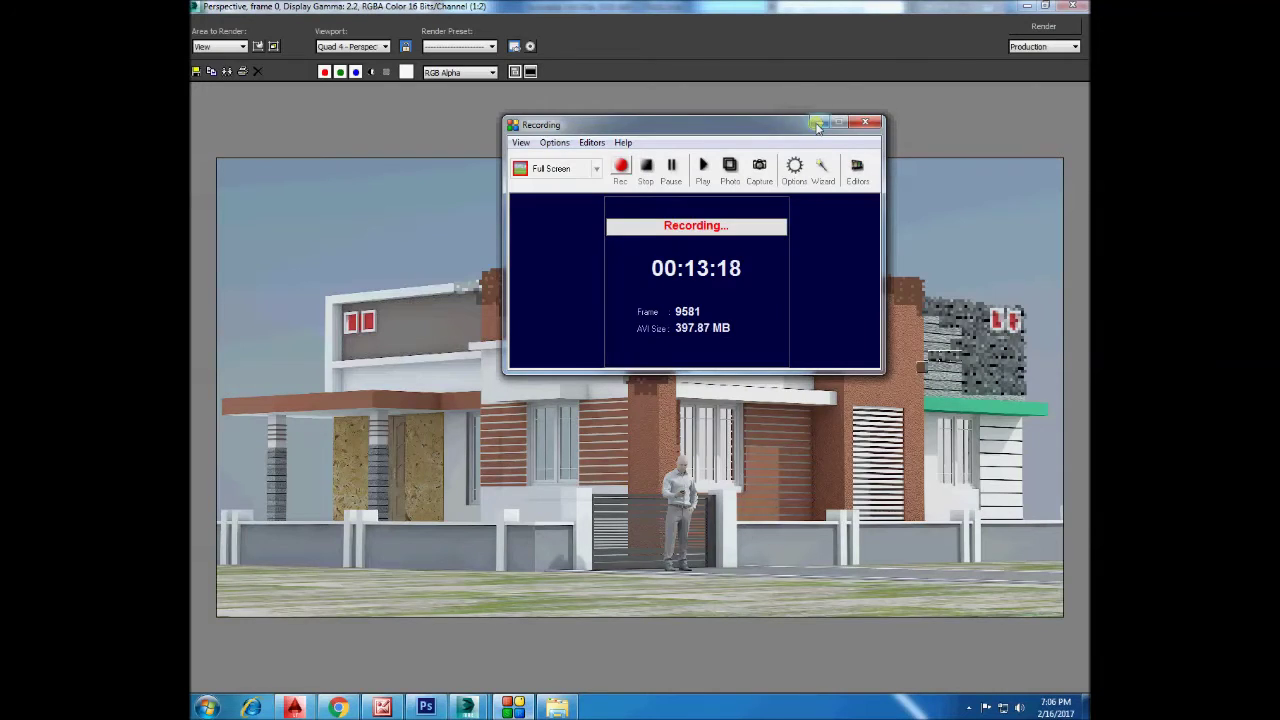
Minimize the Recording window to reveal the finished render.
click(817, 123)
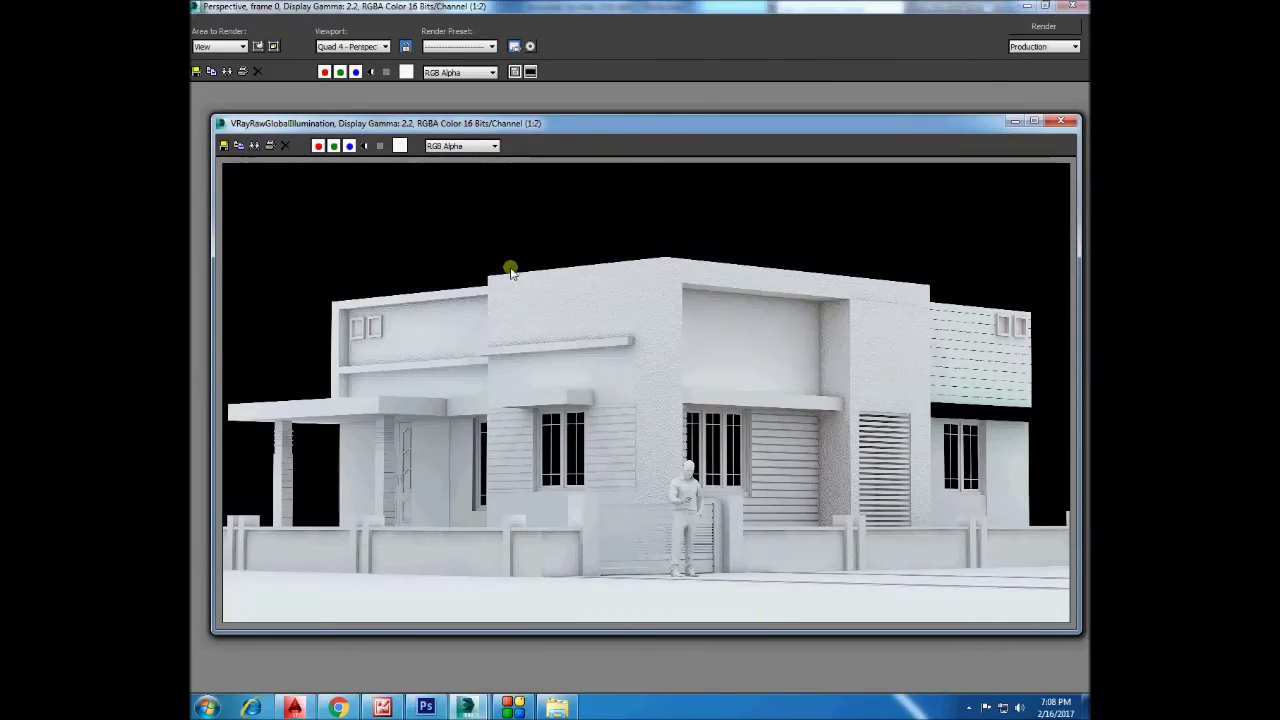
Start saving the raw GI pass and create a new Desktop folder named REF.
click(223, 145)
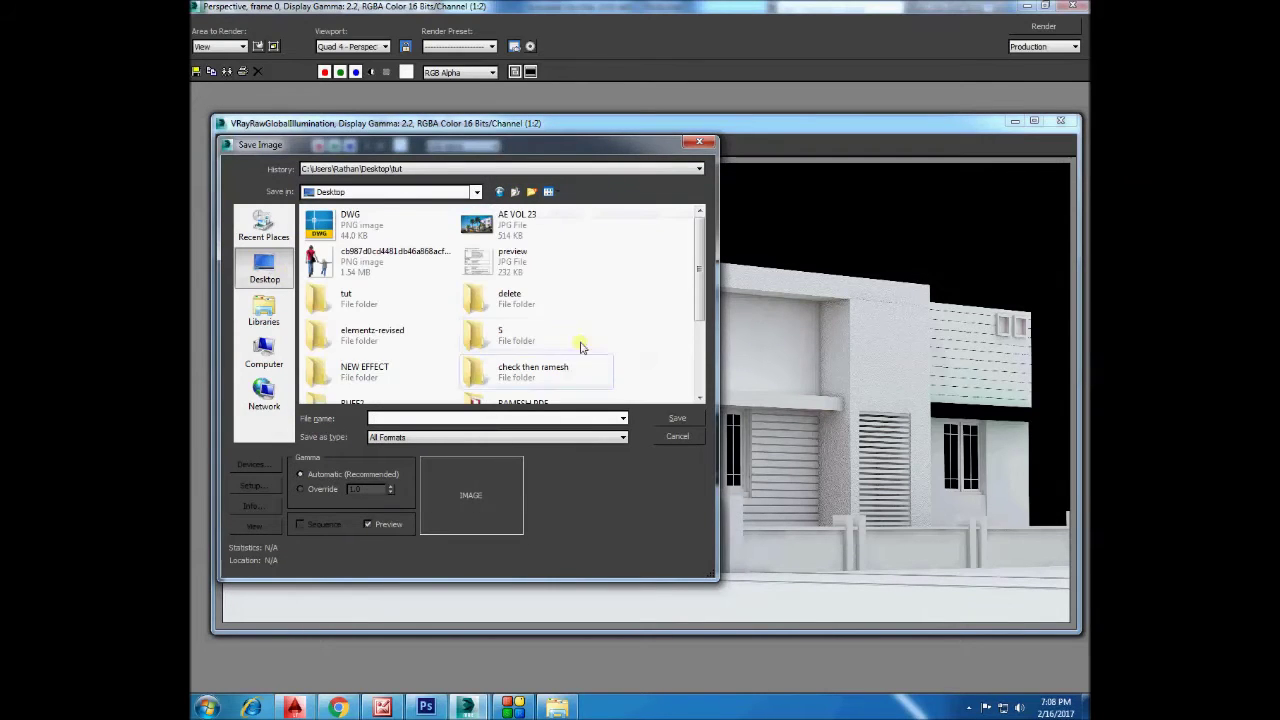
right_click(608, 307)
click(780, 443)
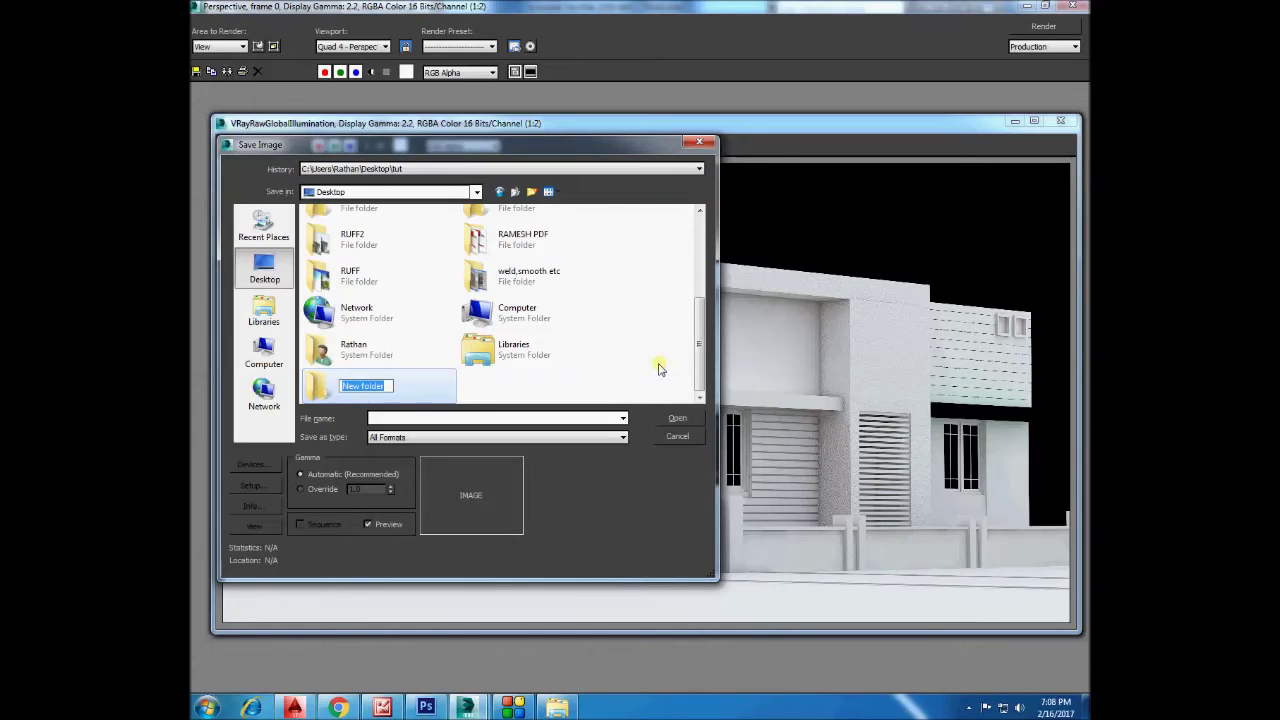
text(RATHA)
text(N)
drag(384, 386, 295, 393)
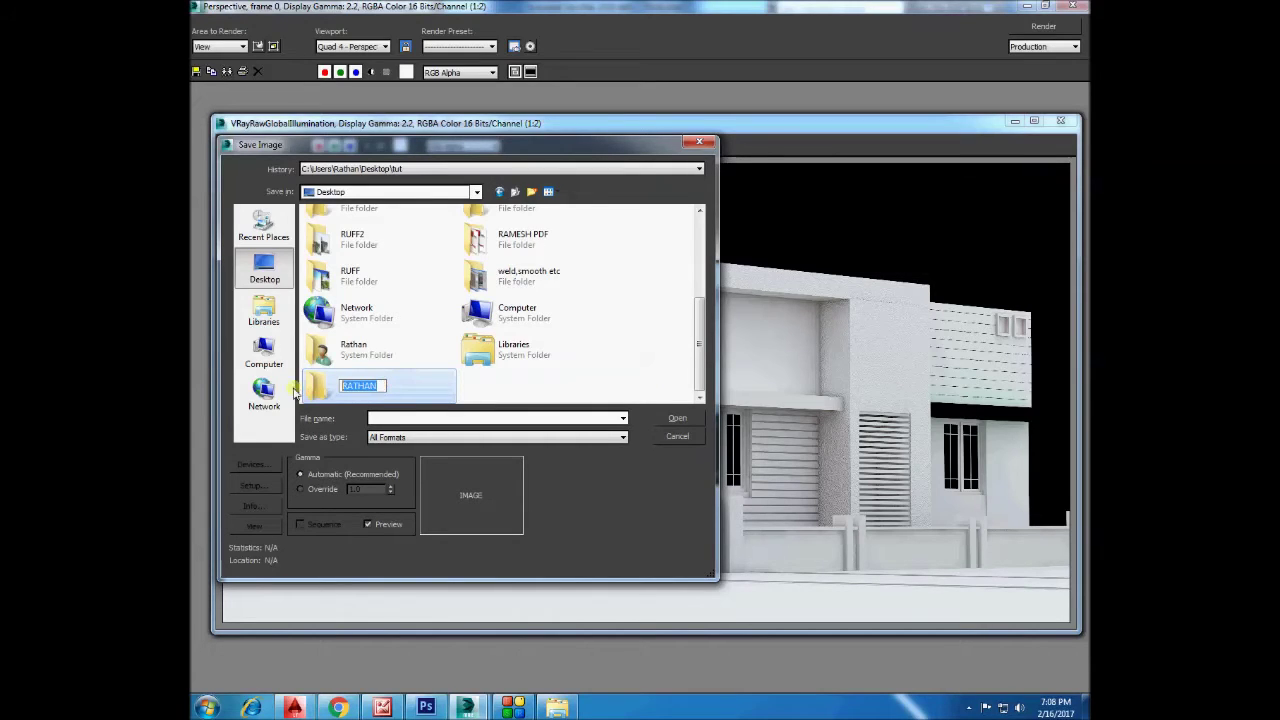
text(REF)
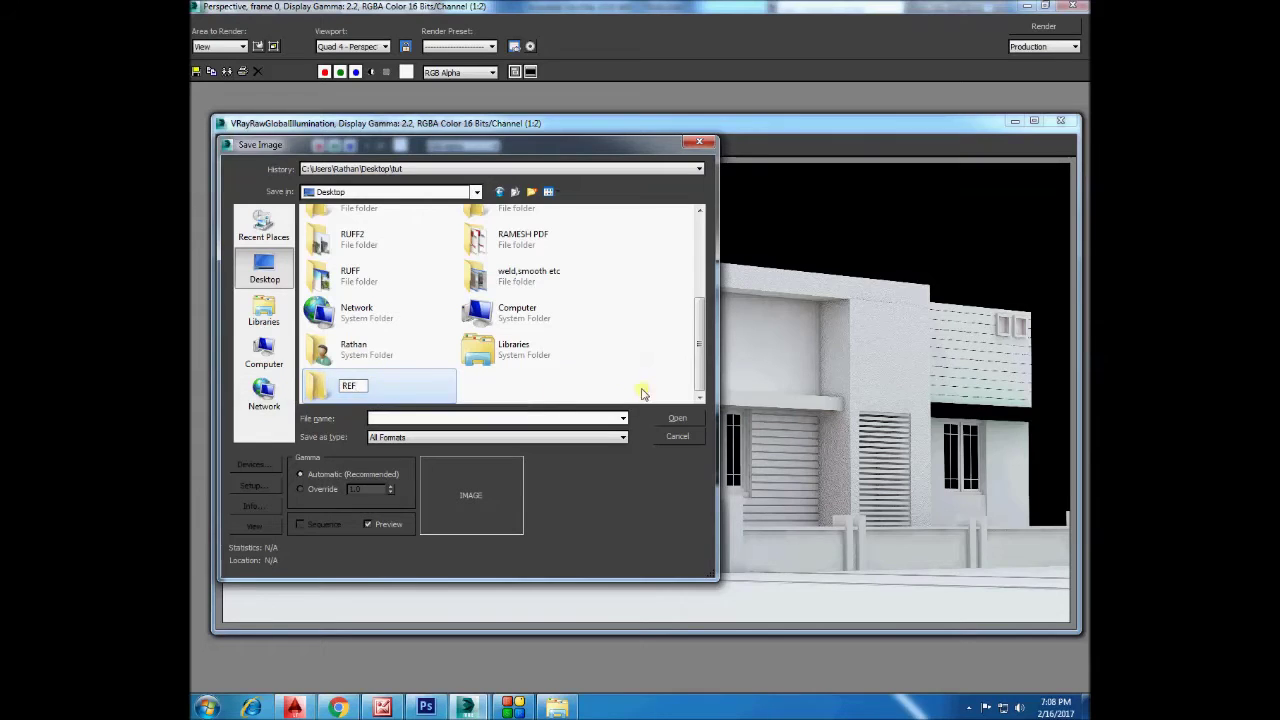
double_click(358, 385)
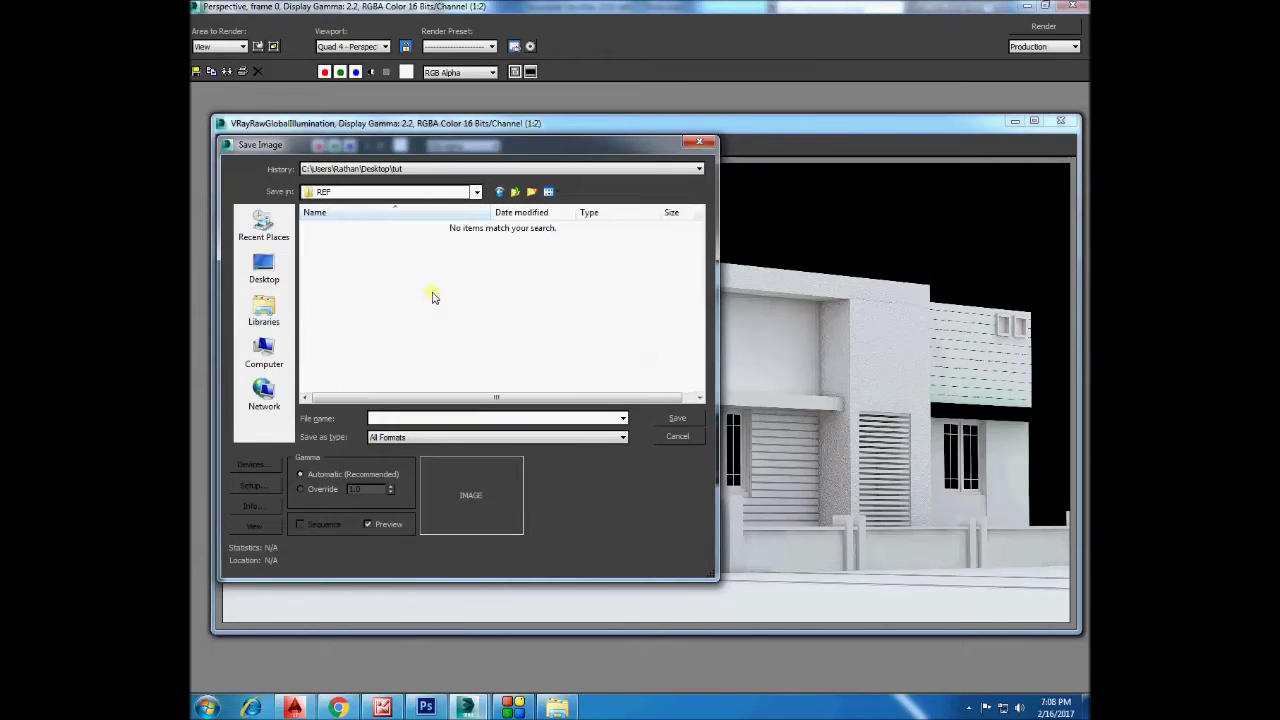
Rename the REF folder on the Desktop to Elements and open it.
click(515, 191)
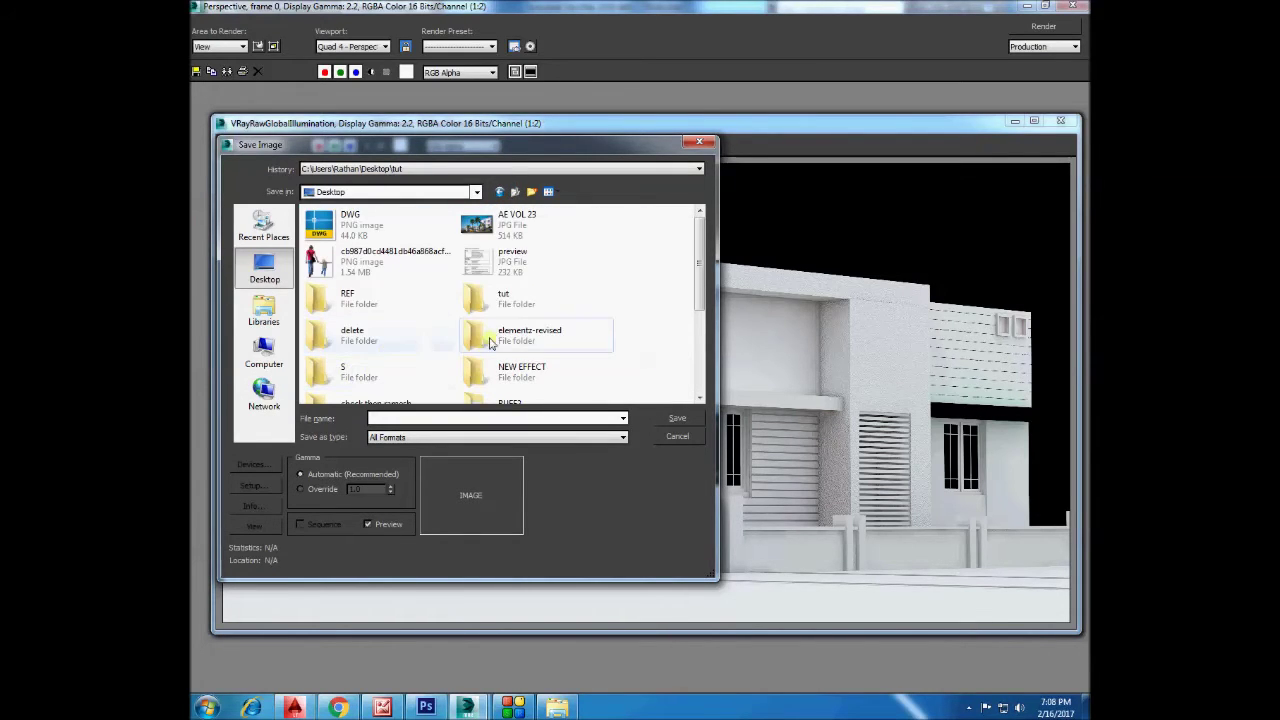
click(352, 308)
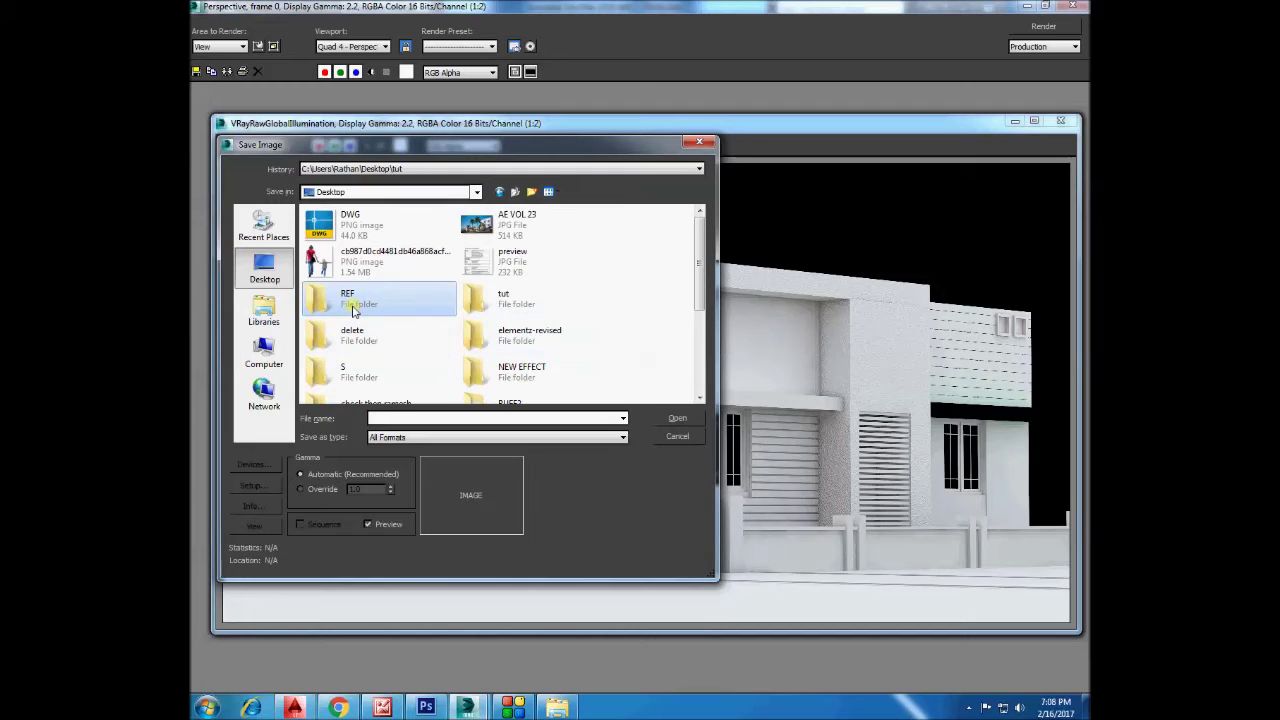
right_click(352, 308)
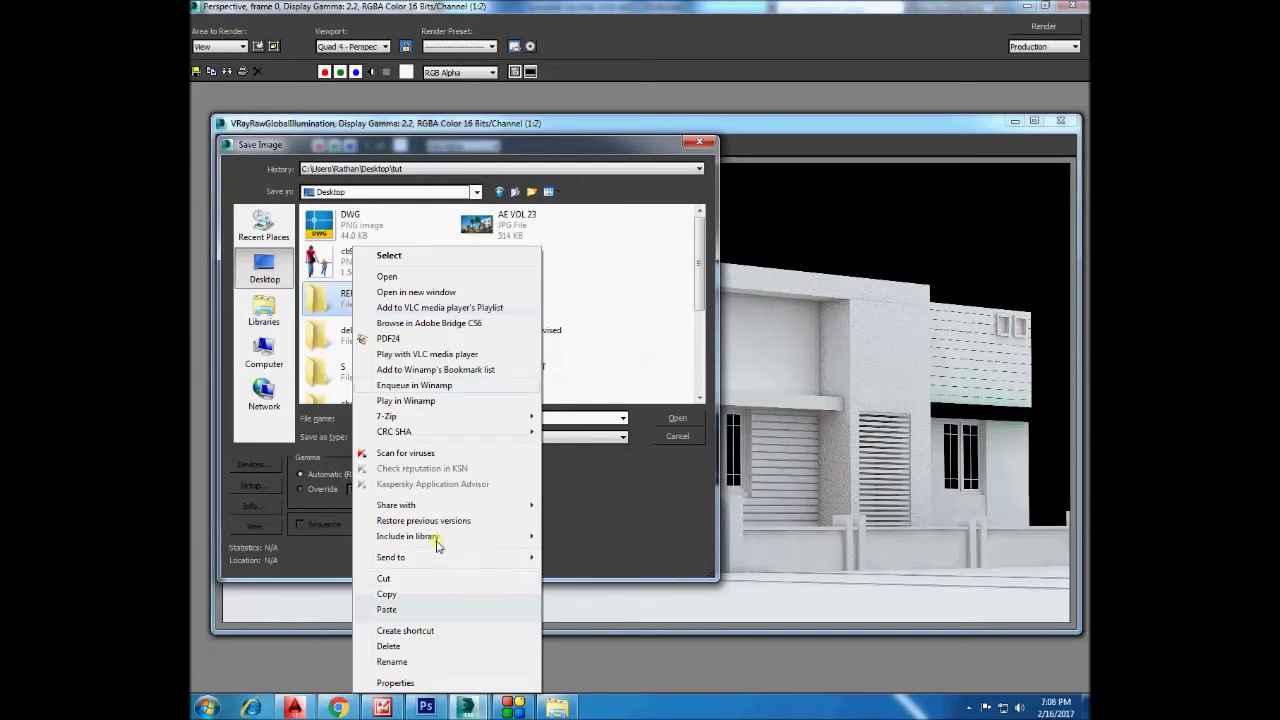
click(420, 661)
text(E)
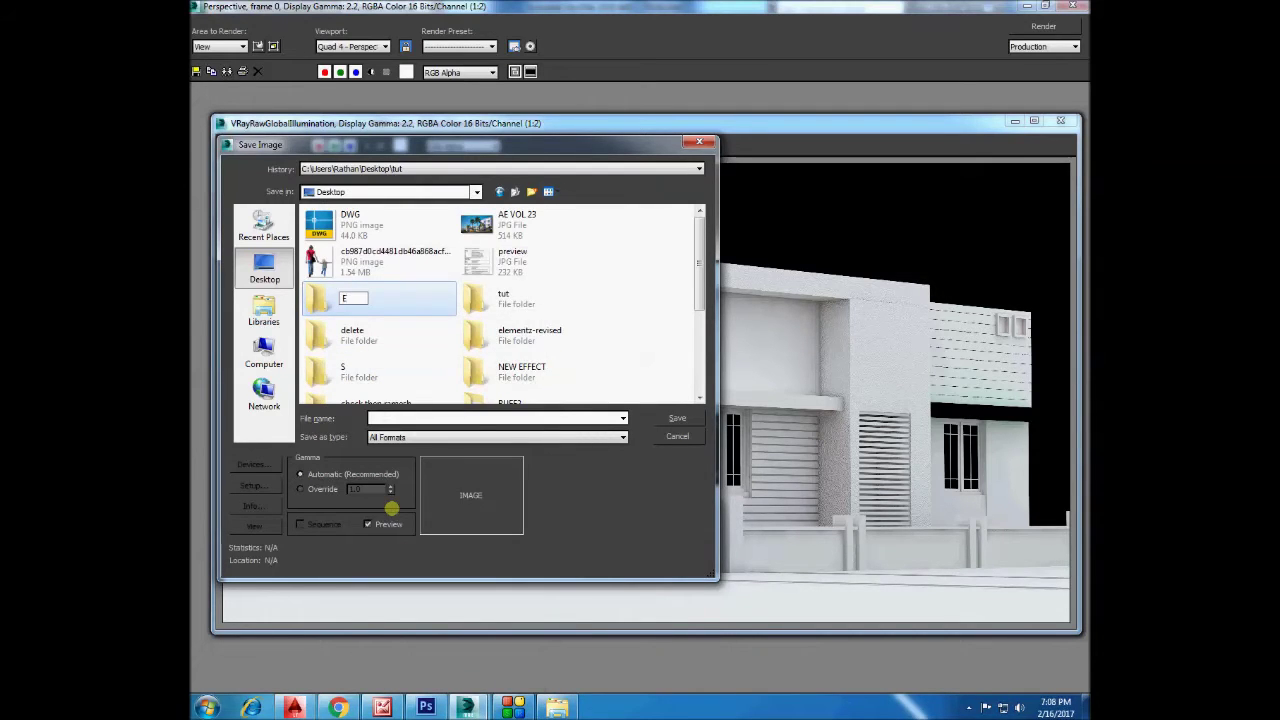
text(l)
text(ements)
key(Return)
double_click(315, 298)
Save the pass as a PNG named 'raw GI', accepting the PNG options.
click(390, 437)
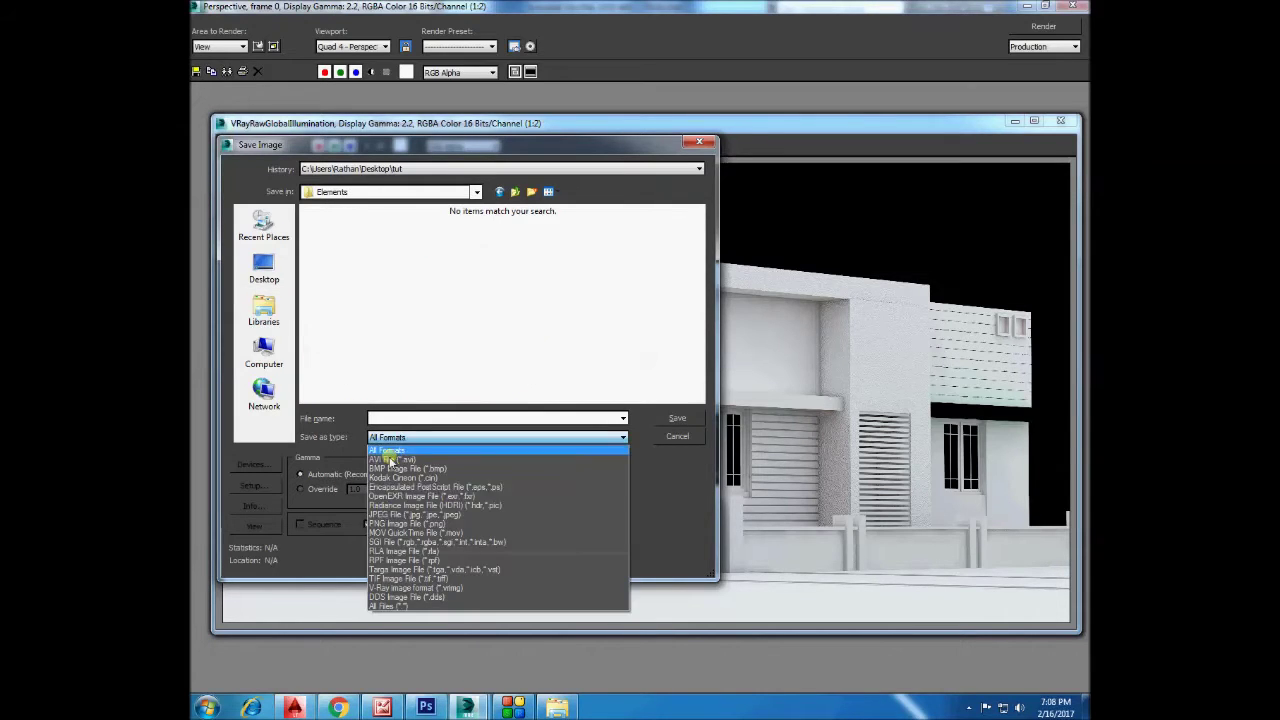
click(383, 523)
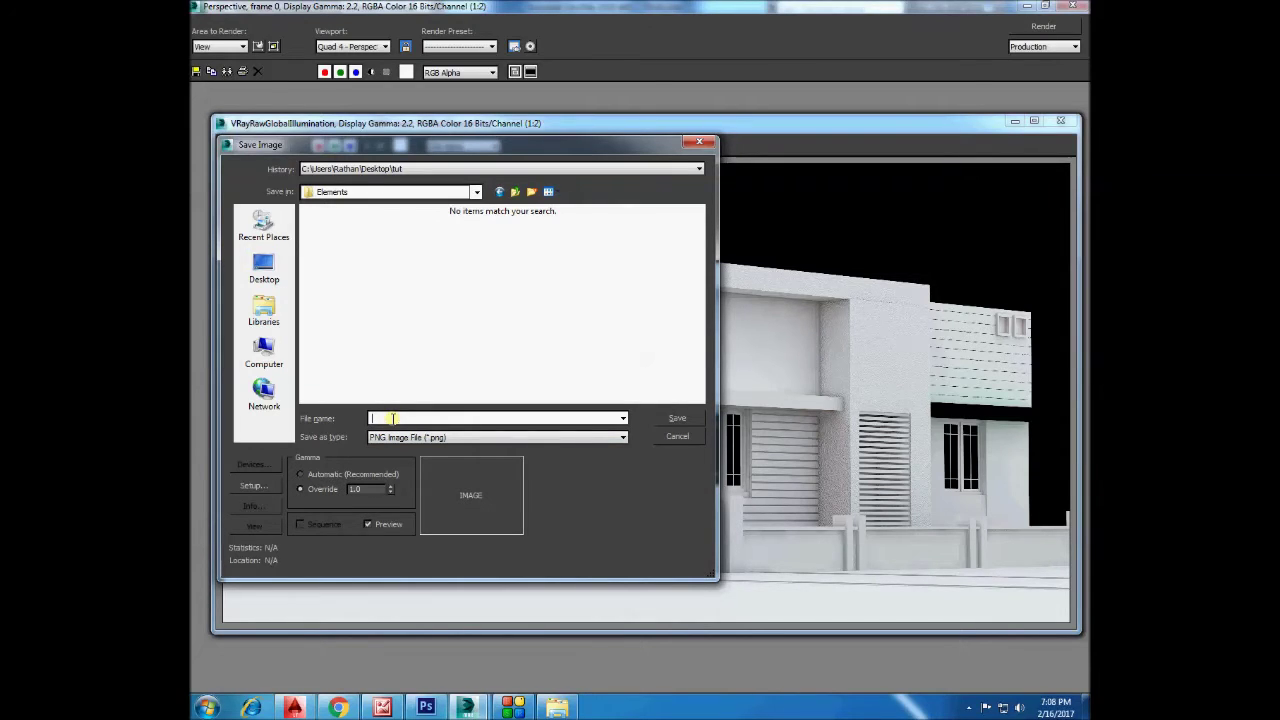
text(raw)
click(676, 420)
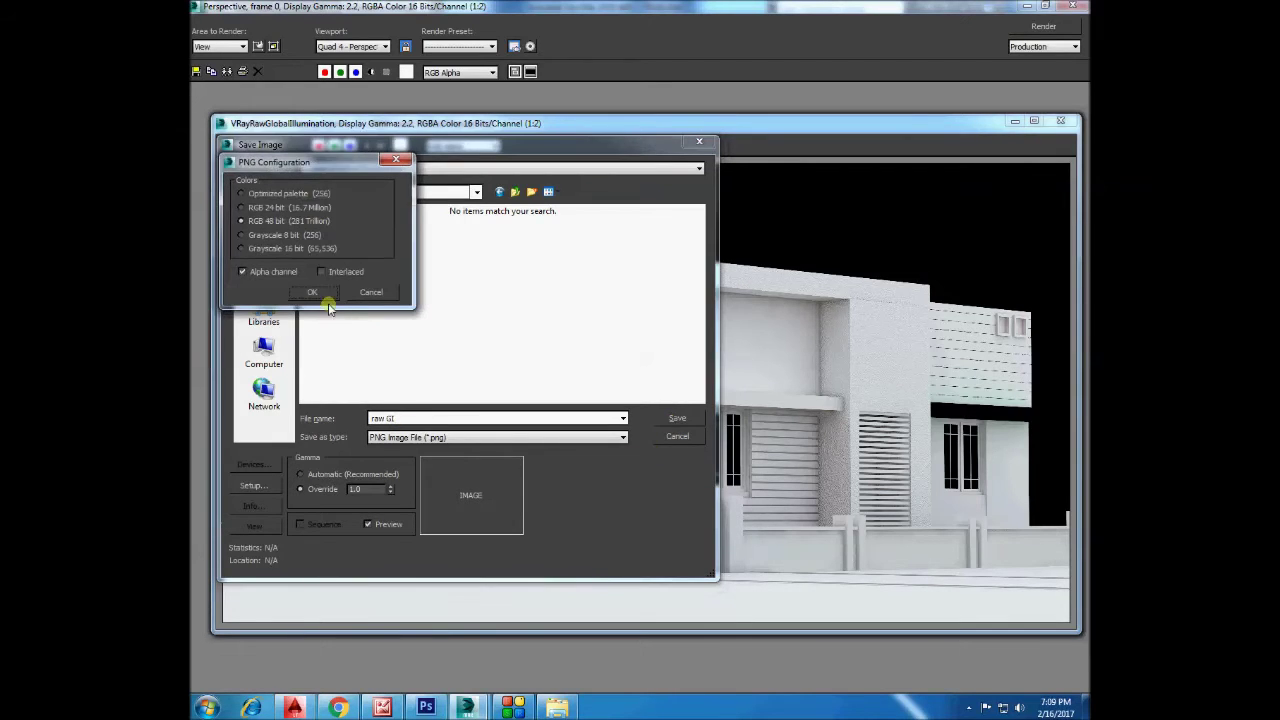
click(314, 293)
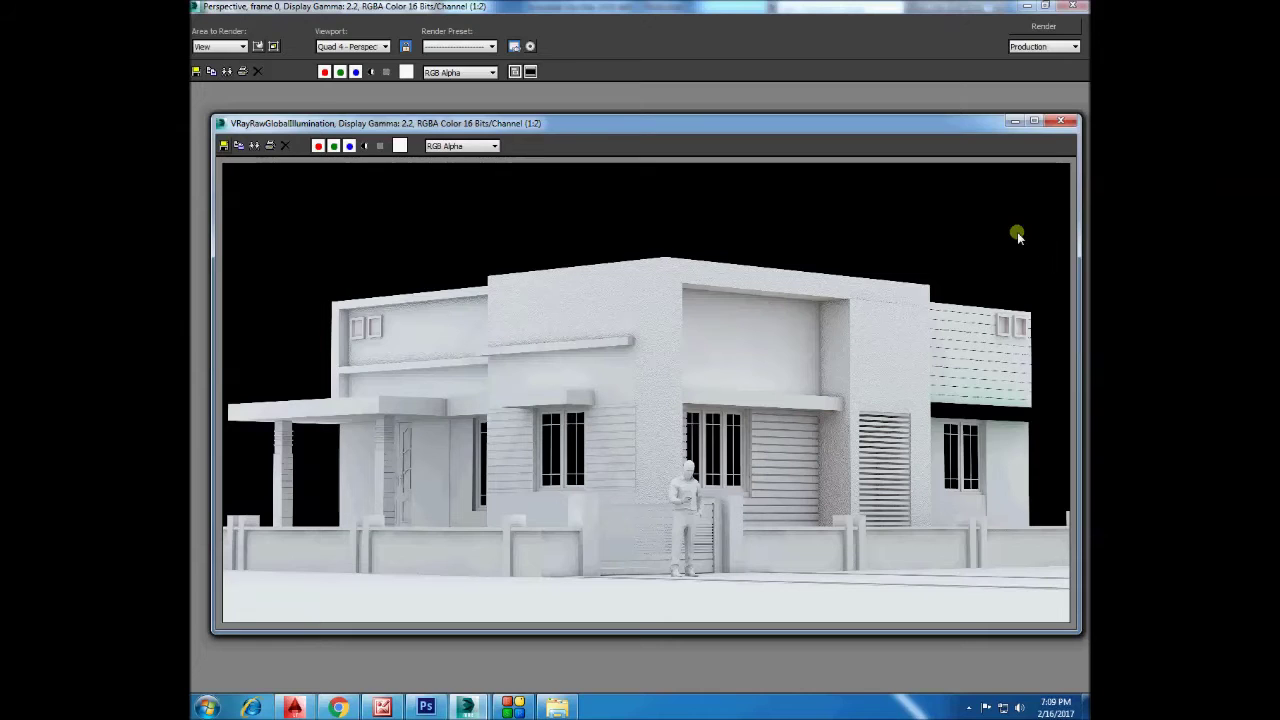
click(1056, 126)
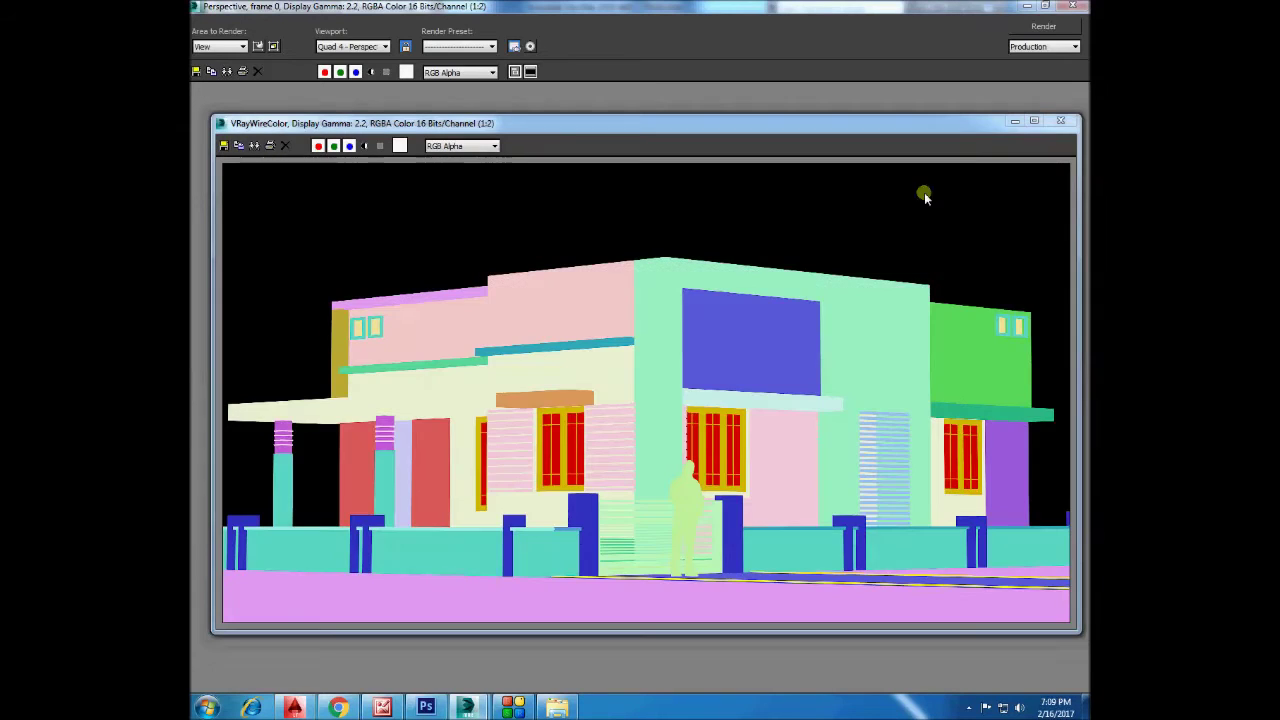
Save the VRayWireColor element as a PNG named 'WIRE COLOUR' in Elements, then close its window.
click(225, 147)
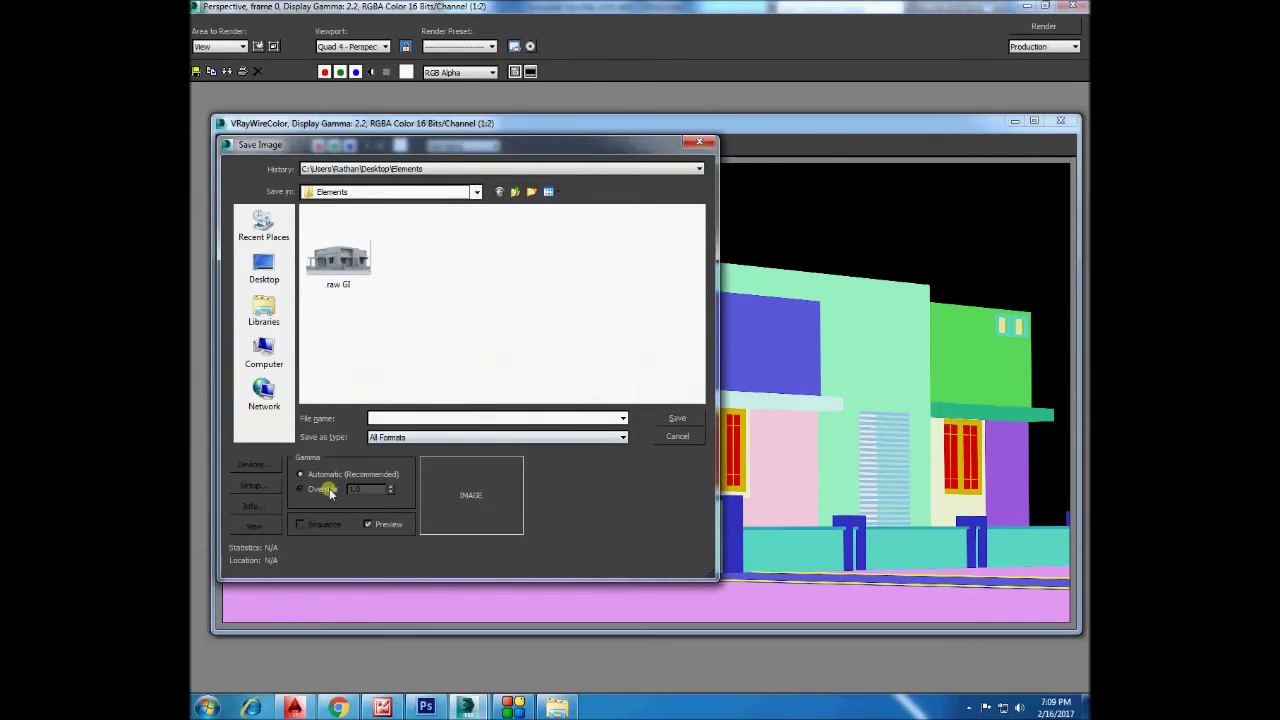
click(383, 439)
click(400, 523)
text(WIRE COLOUR)
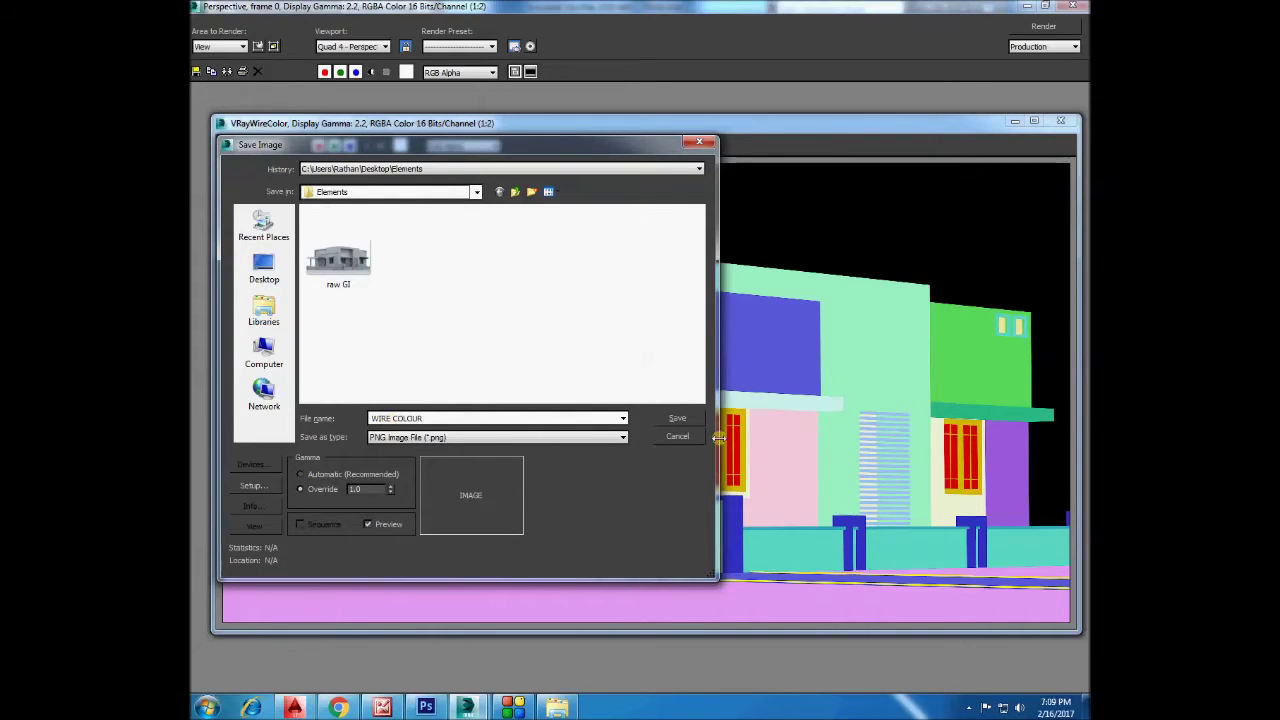
click(677, 418)
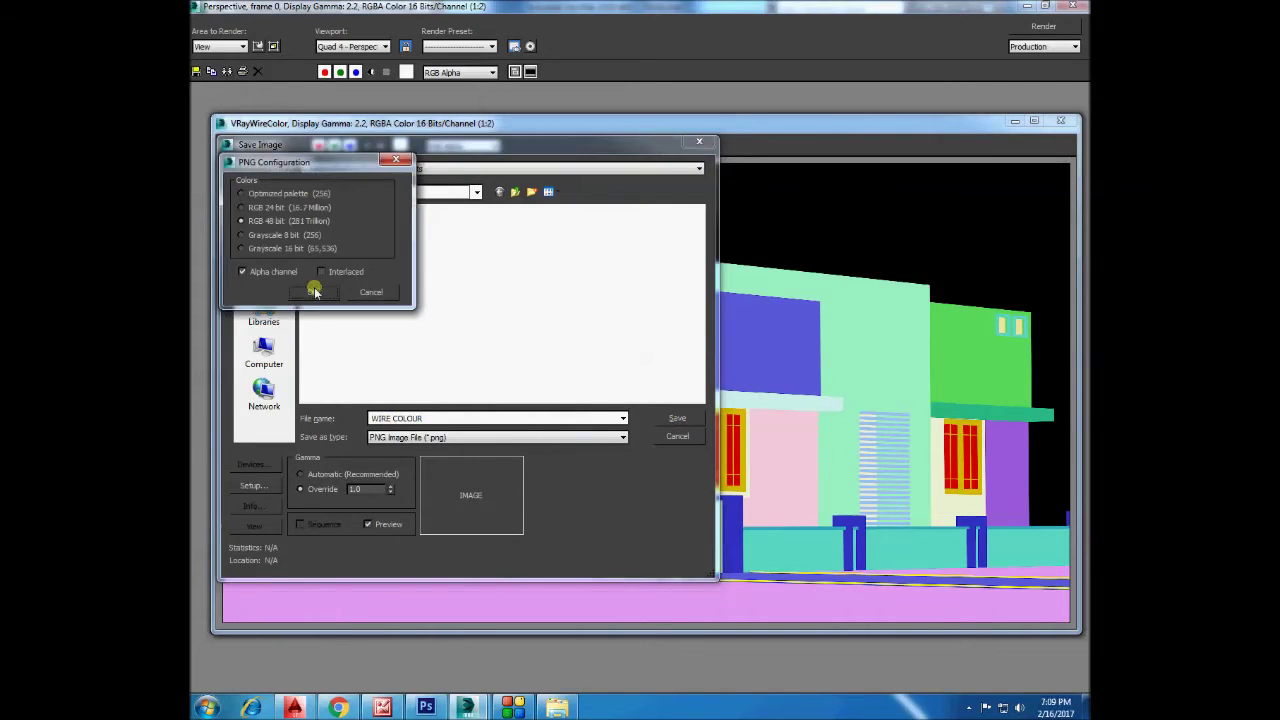
click(312, 290)
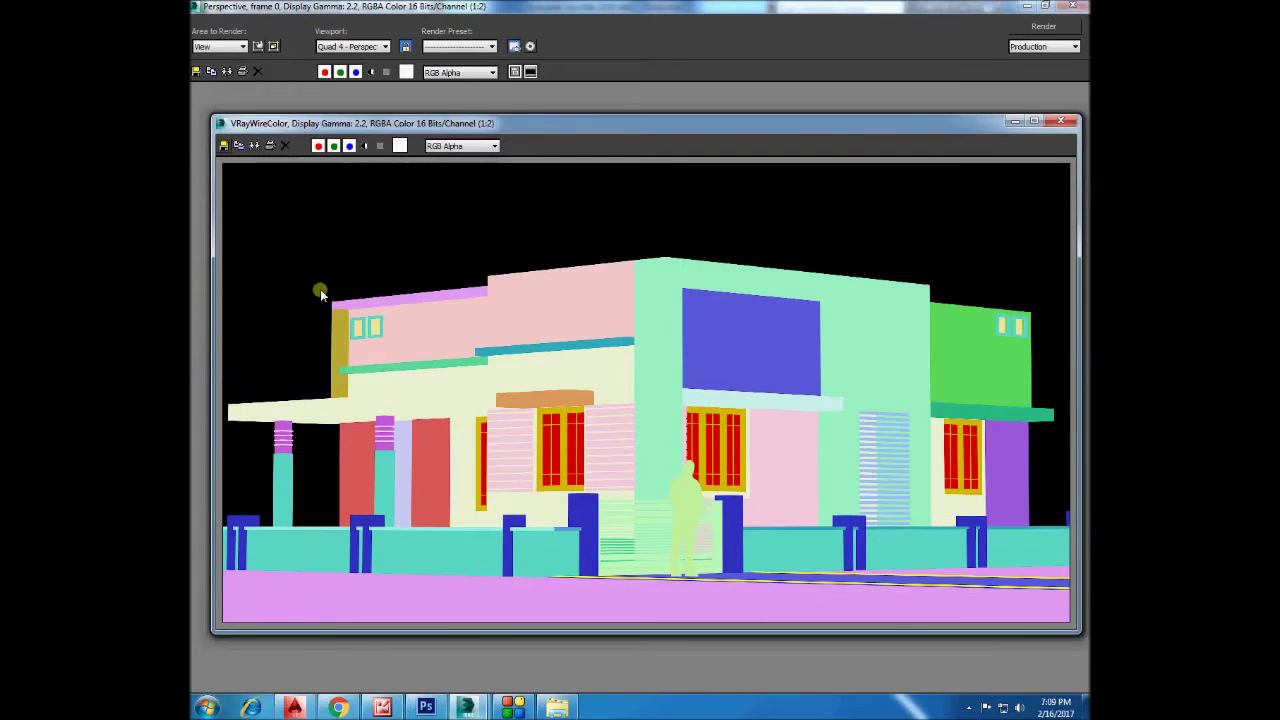
click(1061, 121)
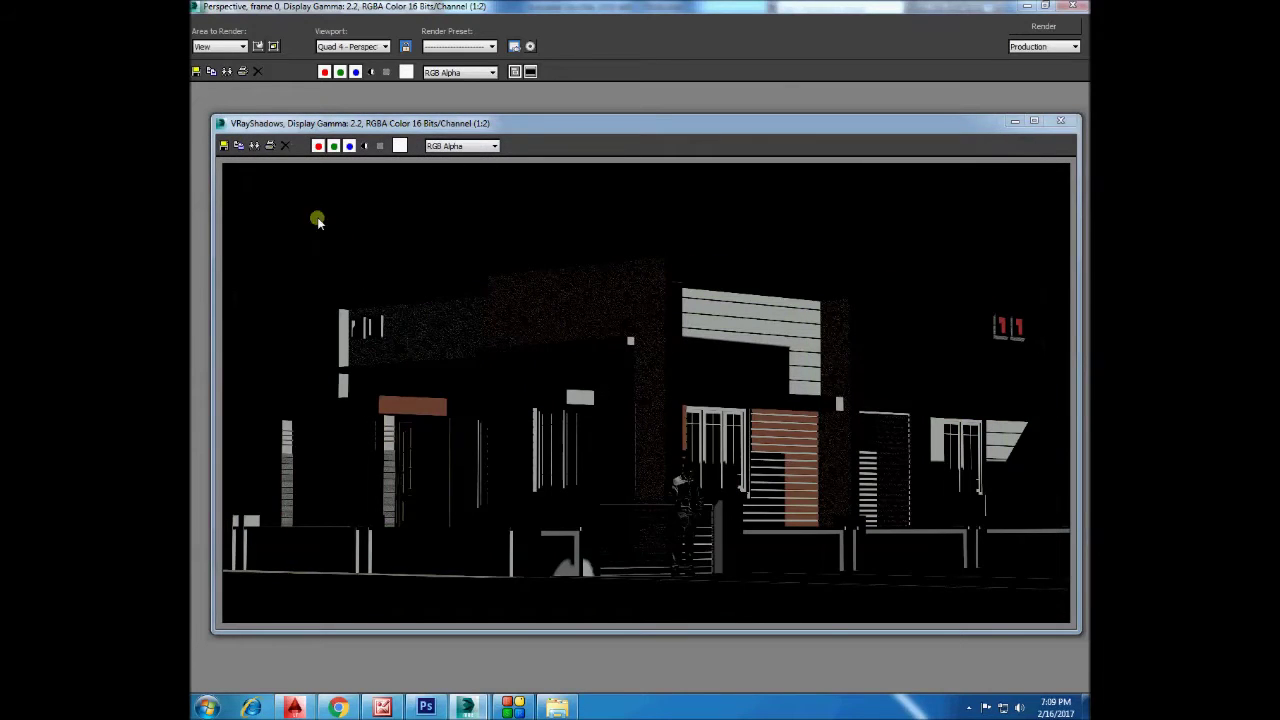
Save the VRayShadows element as PNG 'SHADW' with gamma override 1.0, then close its window.
click(223, 146)
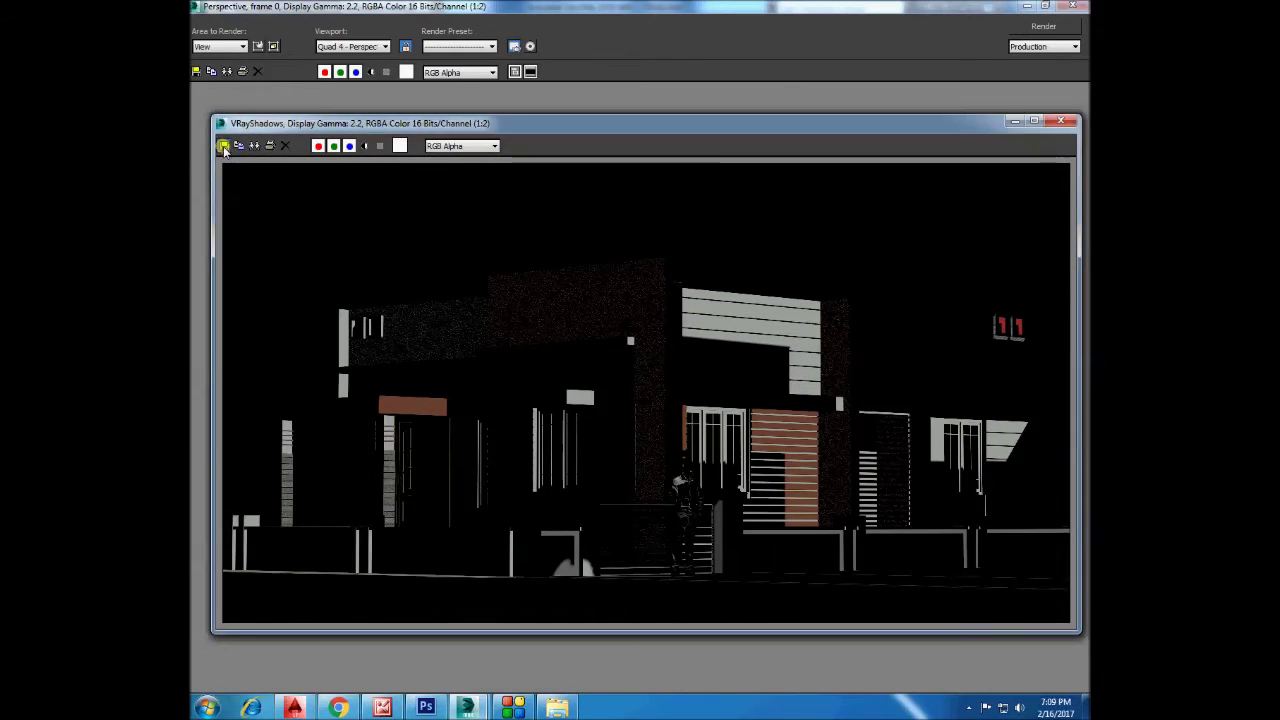
click(314, 489)
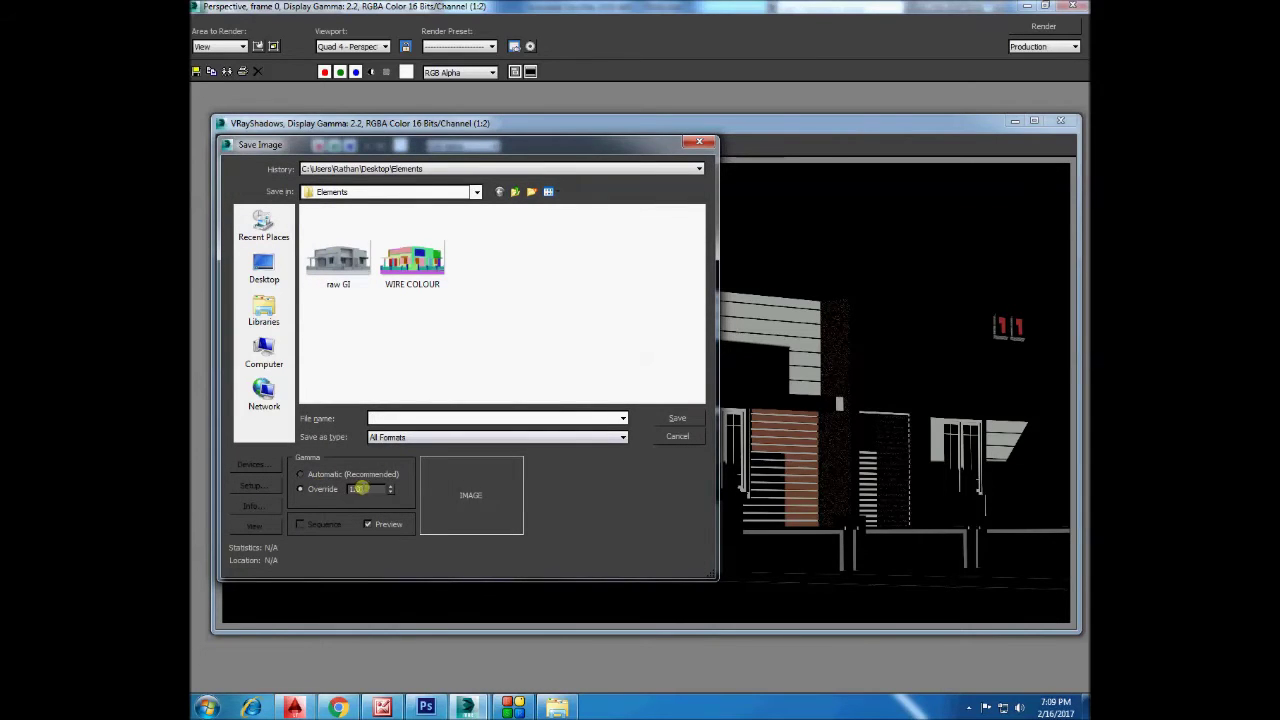
click(386, 437)
click(400, 522)
text(SHADW)
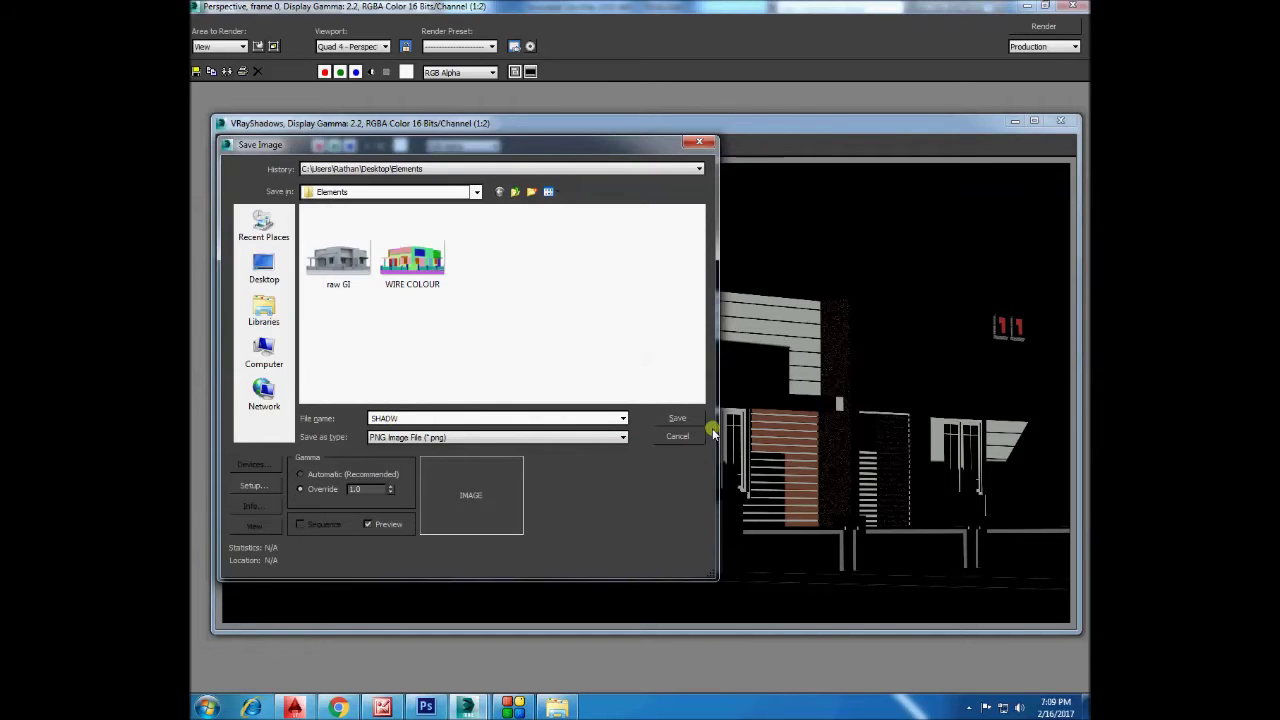
click(677, 419)
click(328, 298)
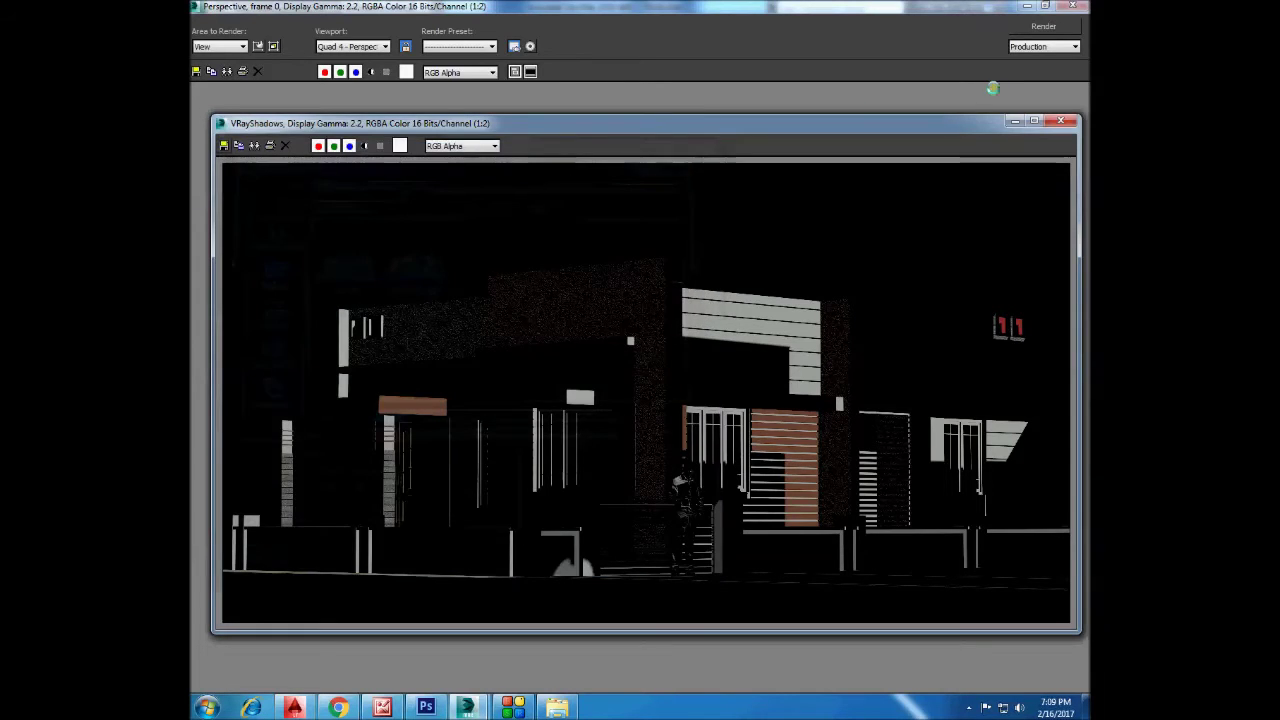
click(1061, 121)
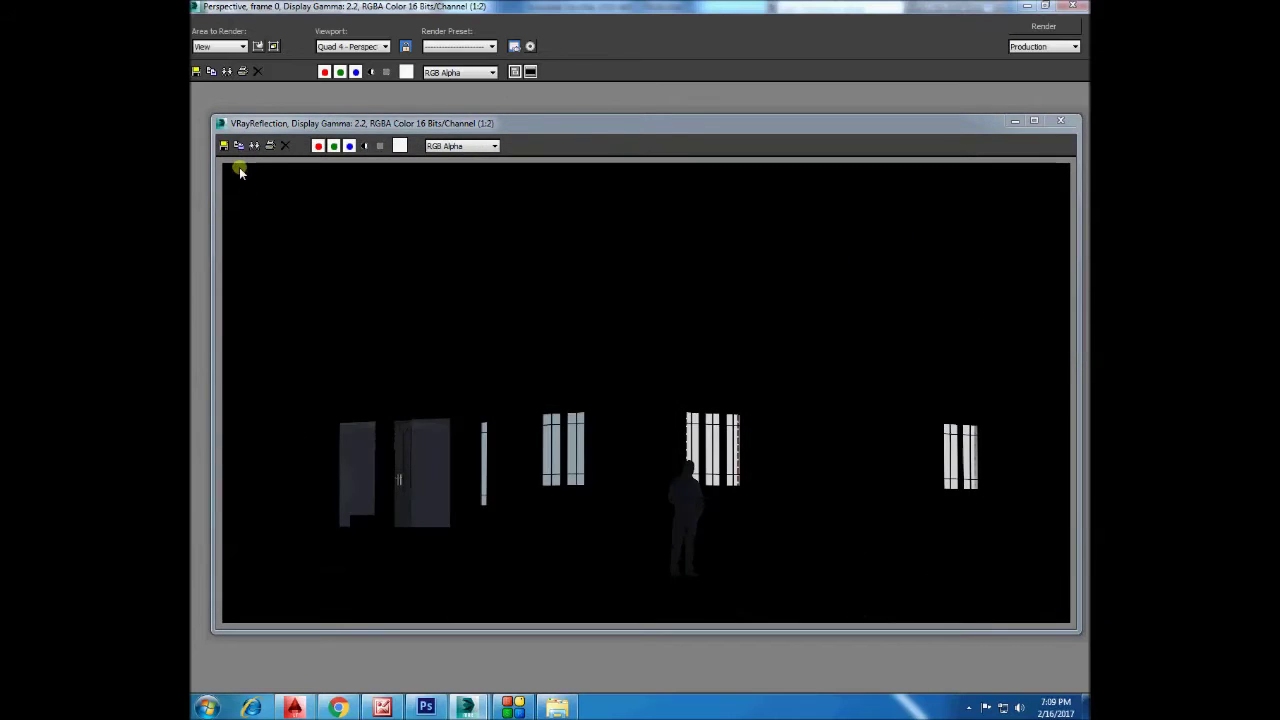
Save the VRayReflection element as PNG 'REFLECTION' with gamma override 1.0, then close its window.
click(224, 146)
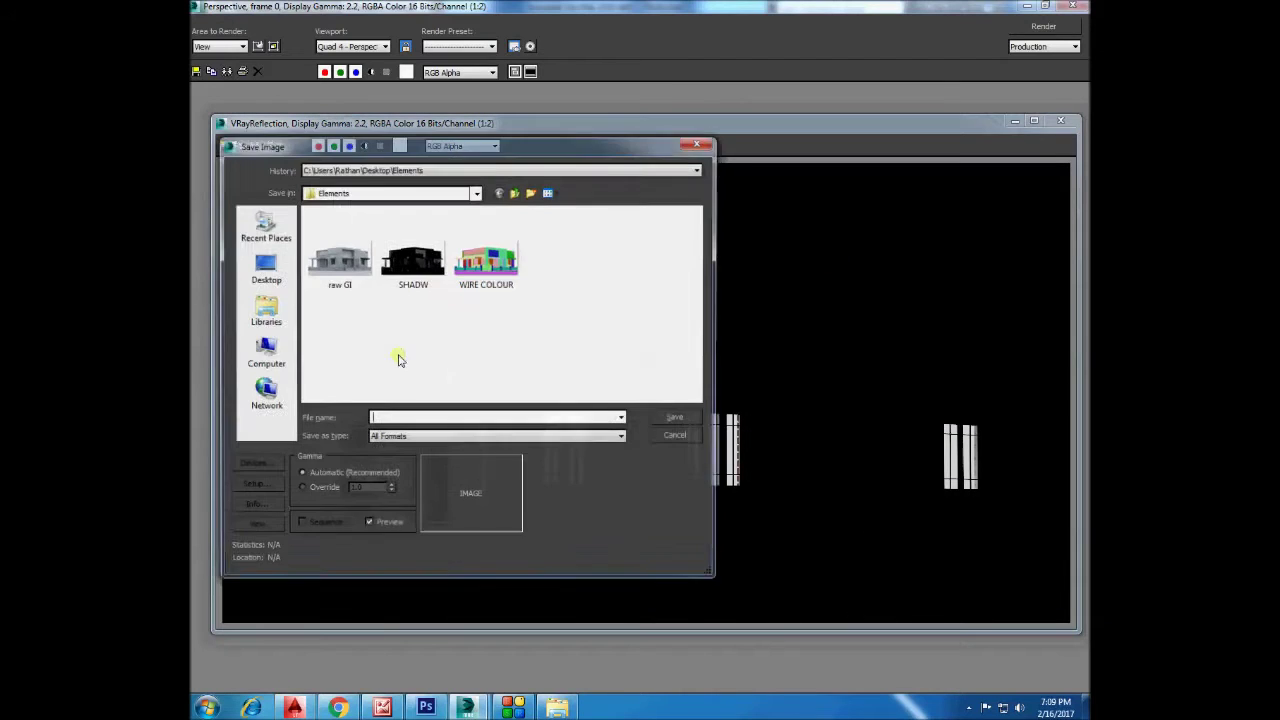
click(396, 440)
click(400, 503)
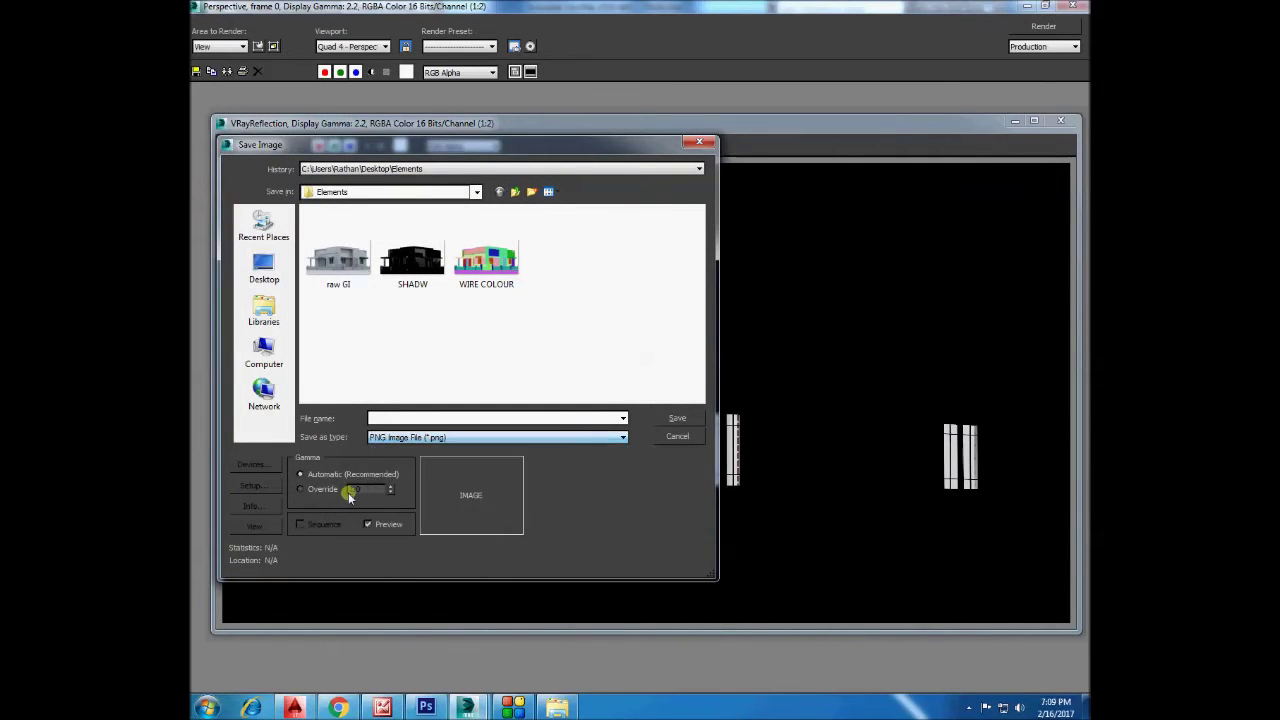
click(380, 414)
text(REFLECTION)
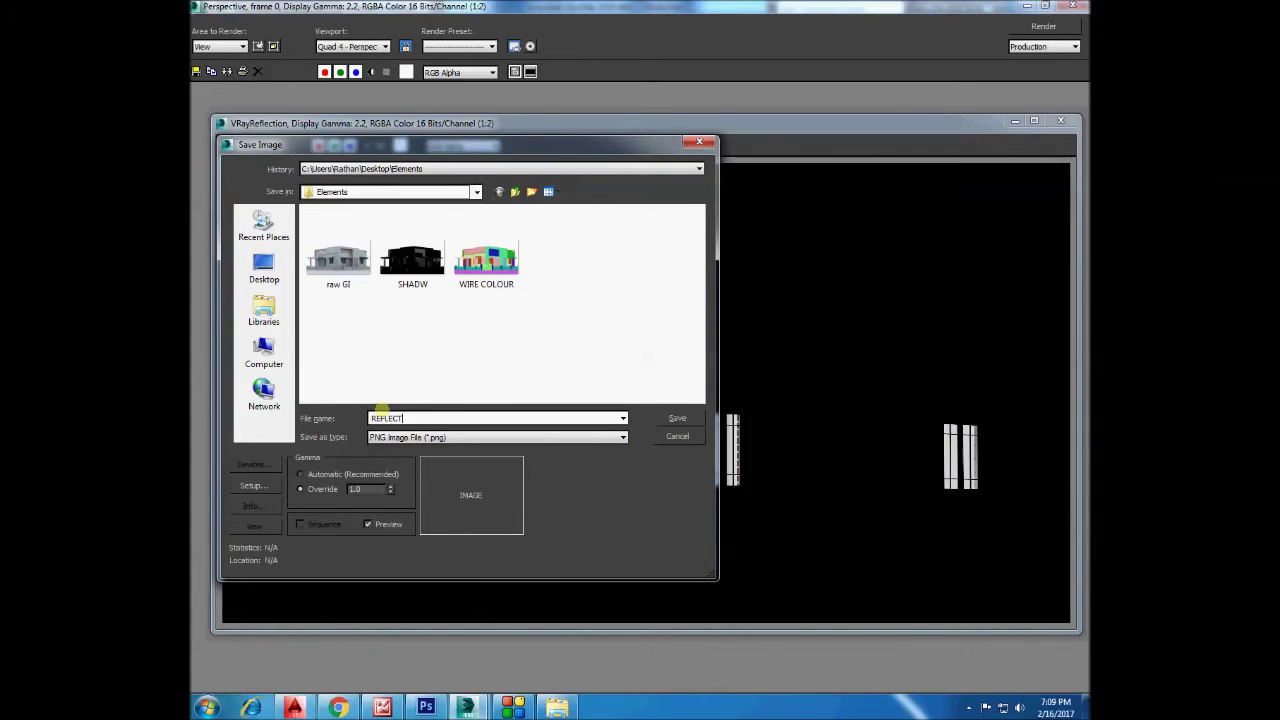
click(673, 418)
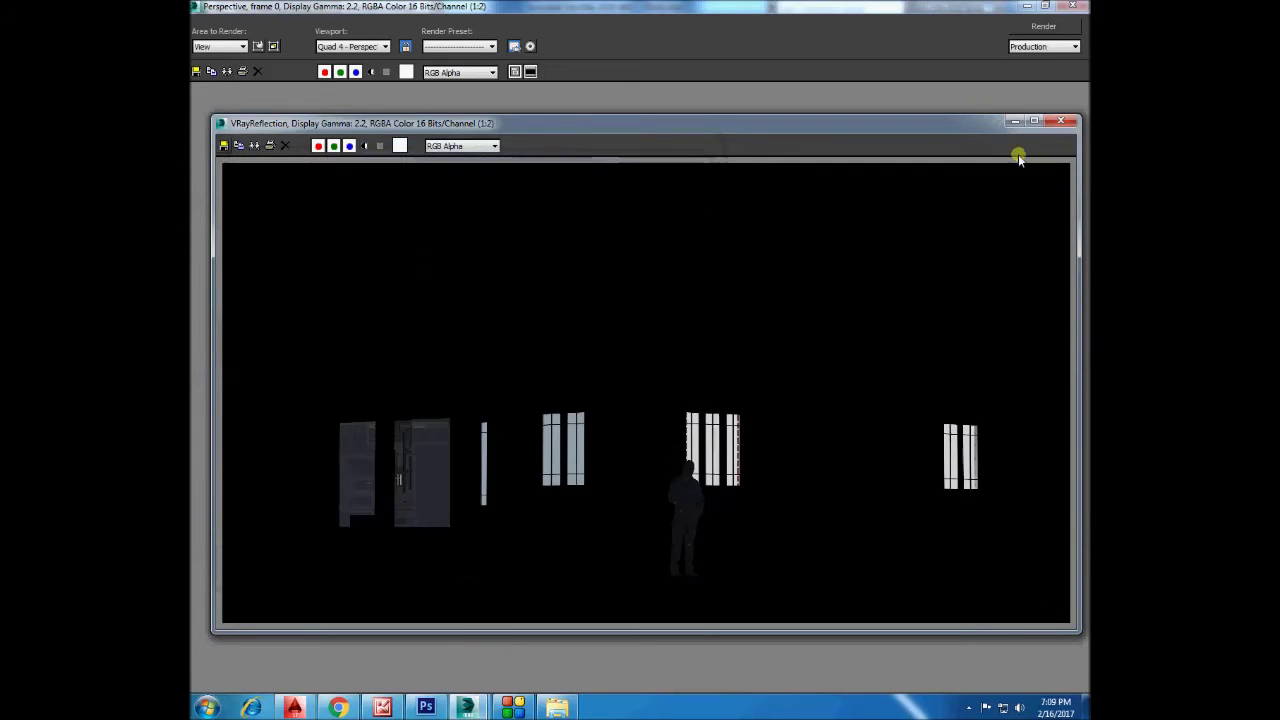
click(1061, 121)
Save the full-colour render as a 48-bit PNG named 'RGB' in Elements, then minimize it to reveal the desktop.
click(196, 71)
click(366, 317)
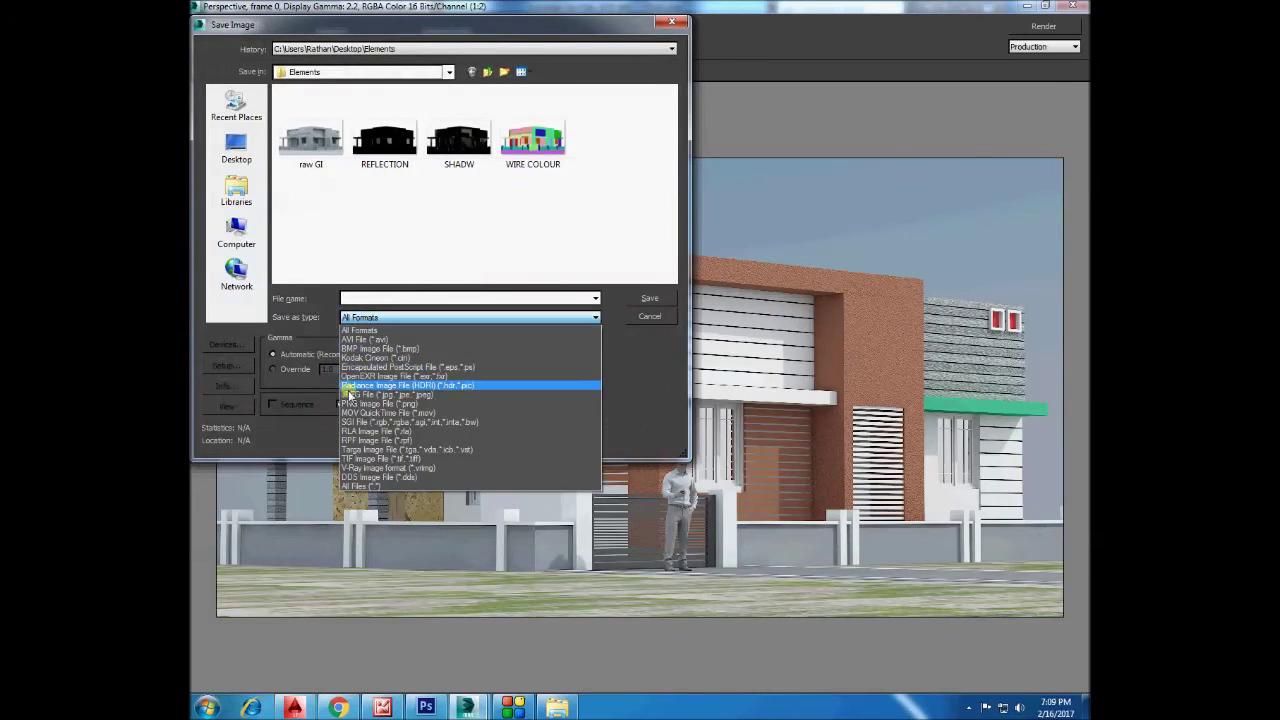
click(350, 403)
click(273, 369)
click(368, 297)
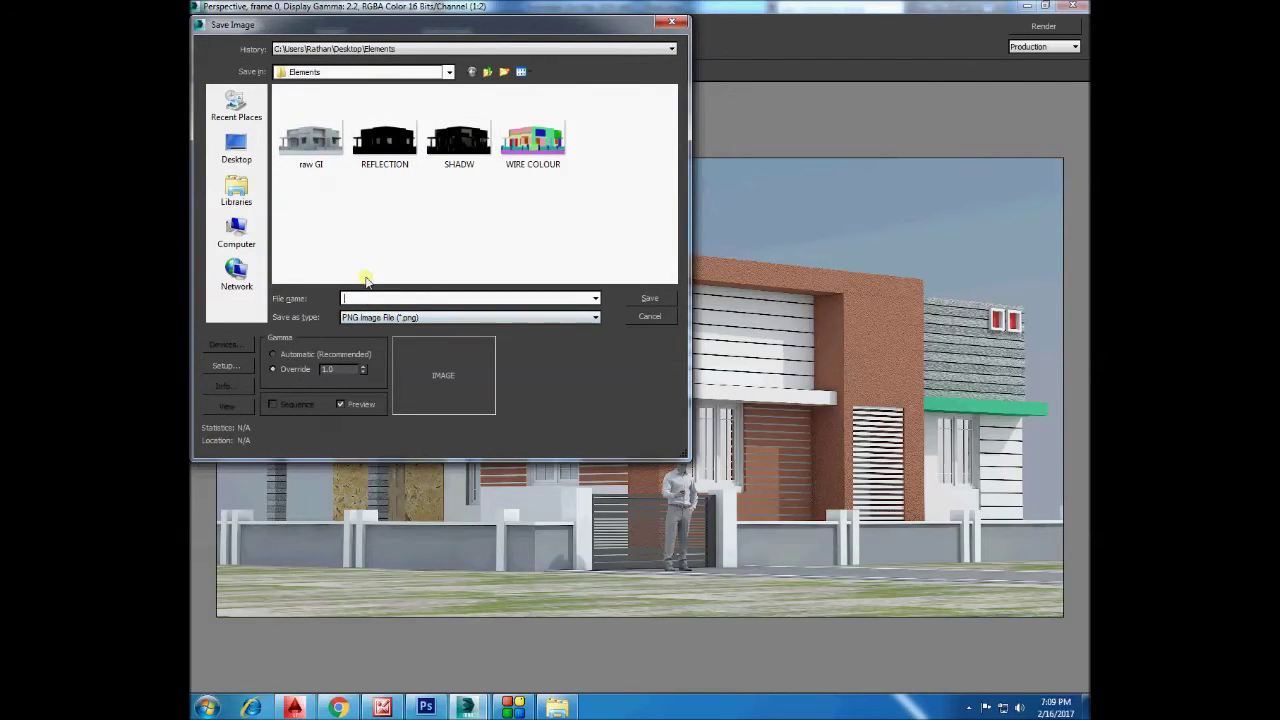
text(RG)
click(646, 300)
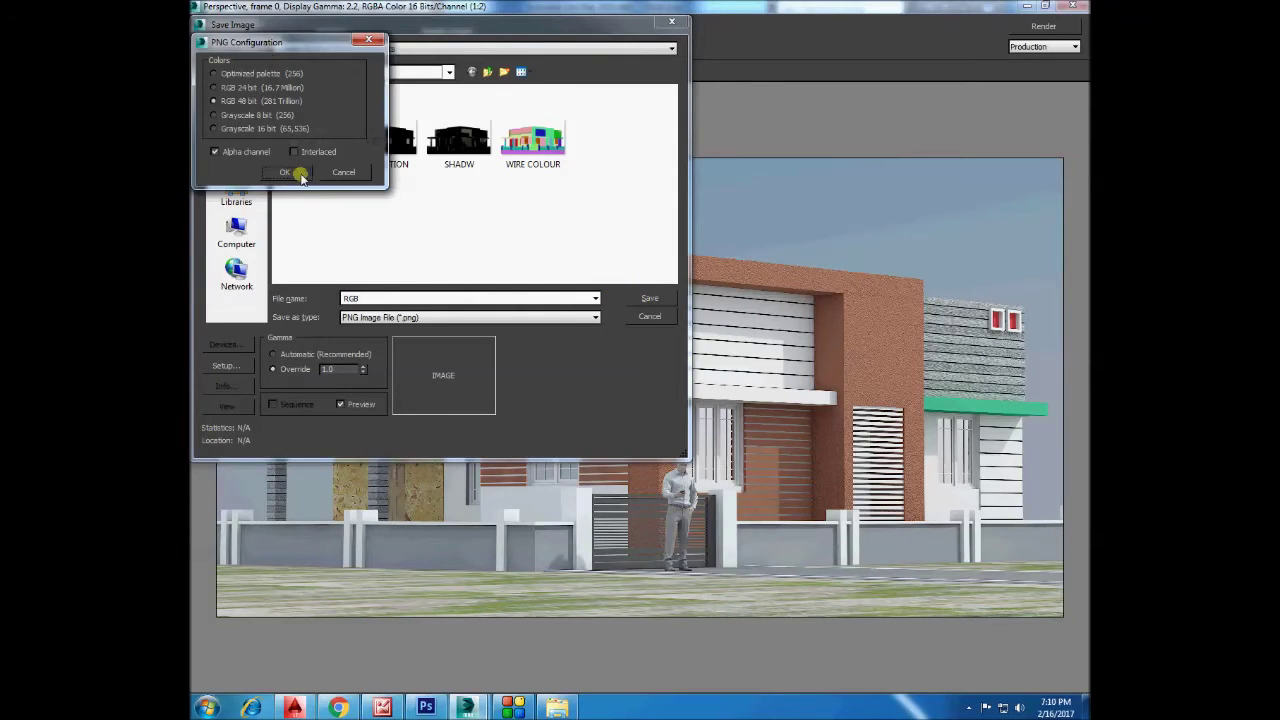
click(290, 173)
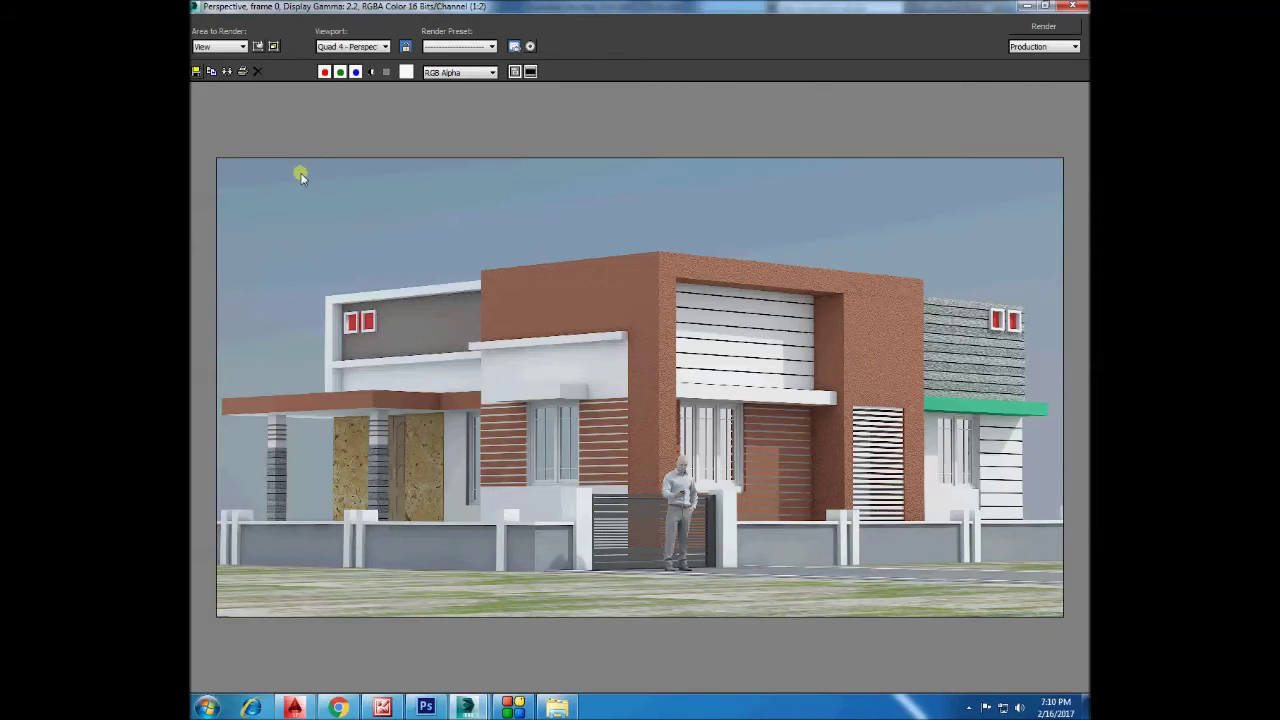
click(510, 710)
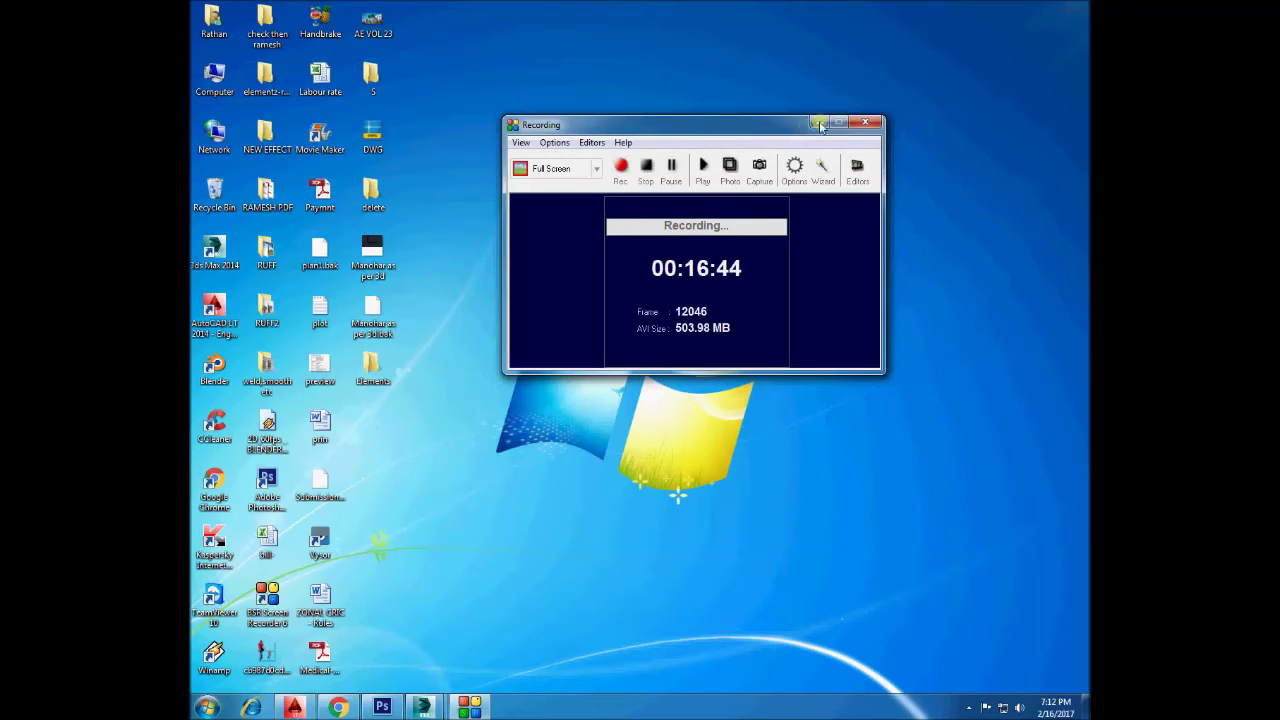
click(820, 124)
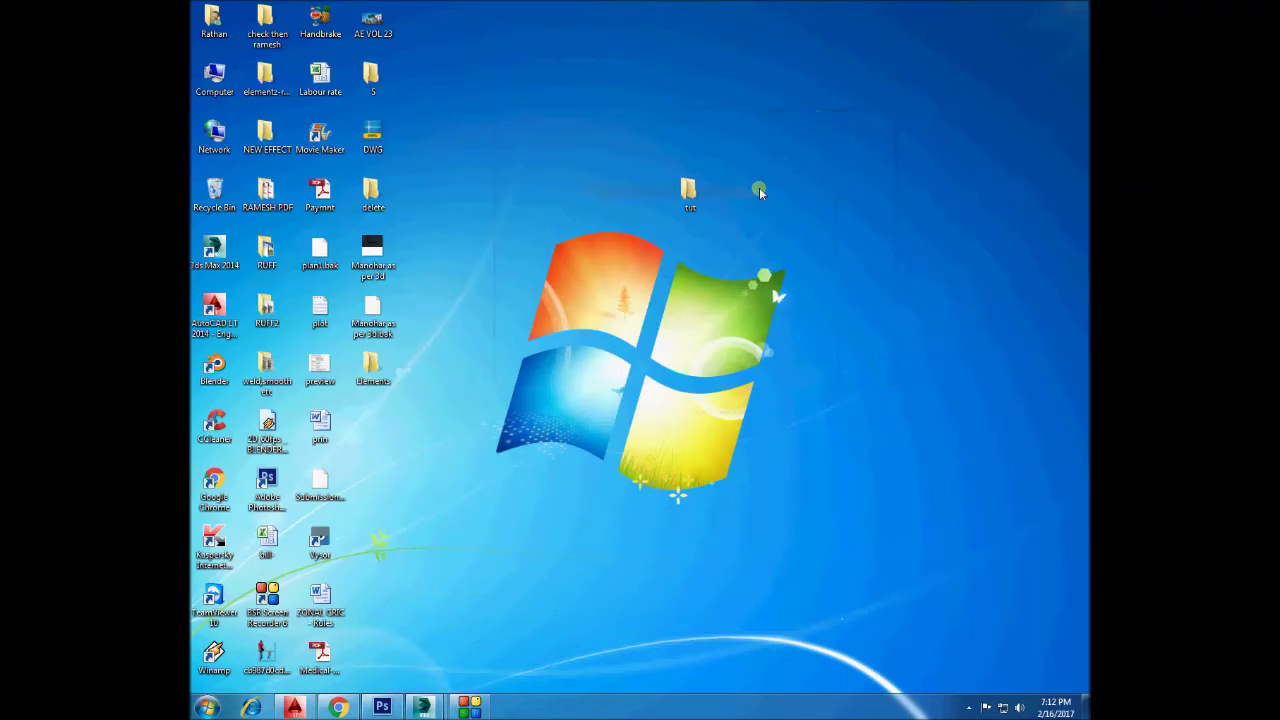
Open tut > ELEMENTS and preview RAW GI, REFLECTION, RGB, SHADW and WIRE COLOUR in Photo Viewer.
double_click(688, 191)
double_click(367, 128)
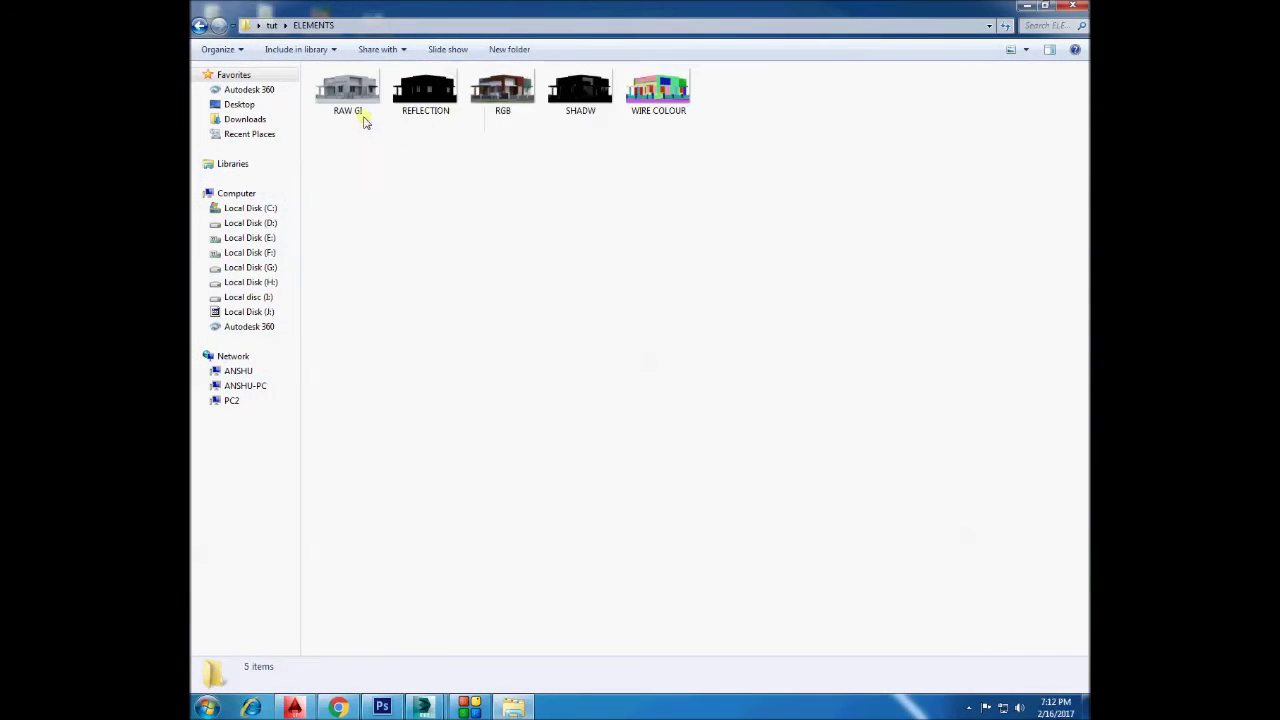
double_click(355, 108)
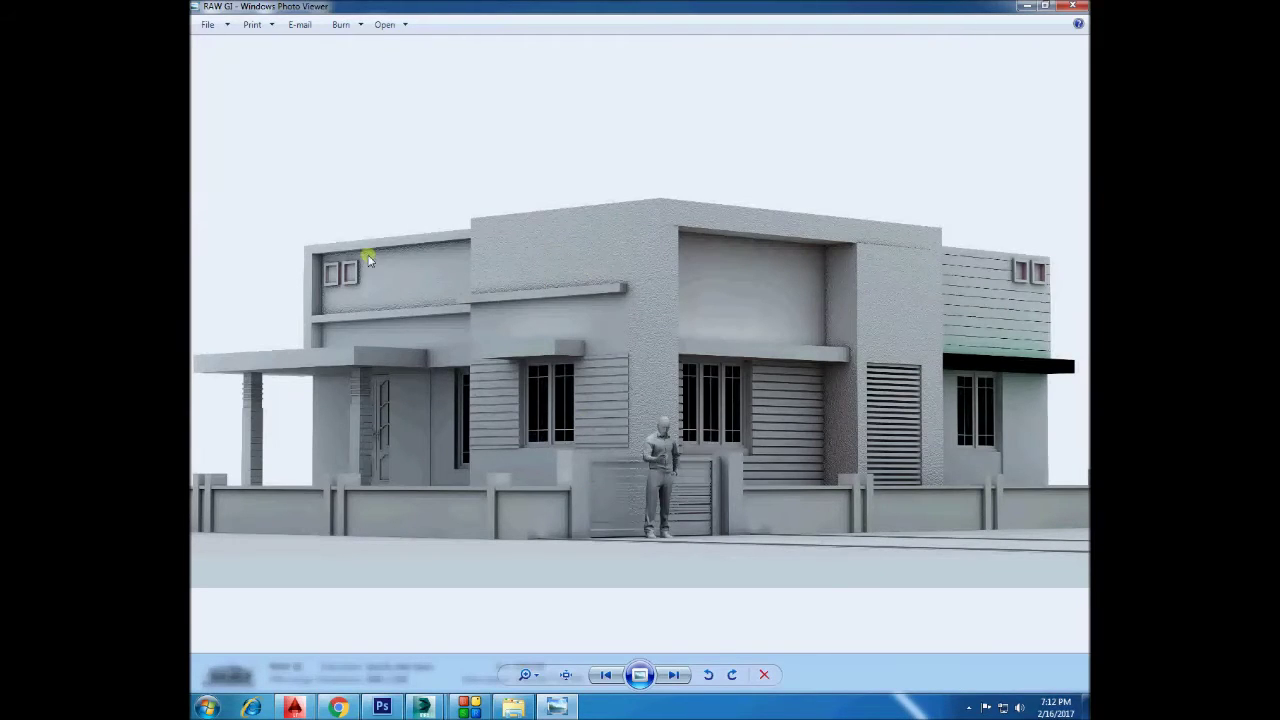
click(674, 677)
click(675, 680)
click(675, 680)
click(675, 680)
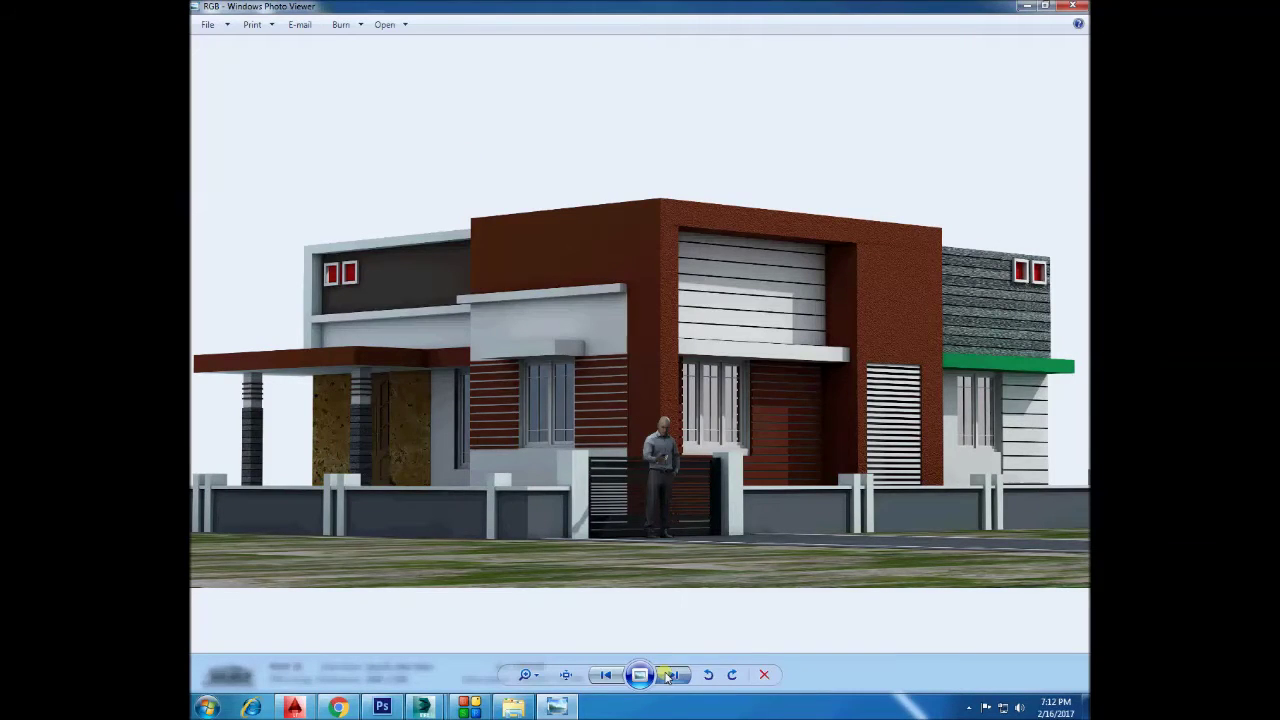
click(668, 677)
click(672, 678)
click(1073, 6)
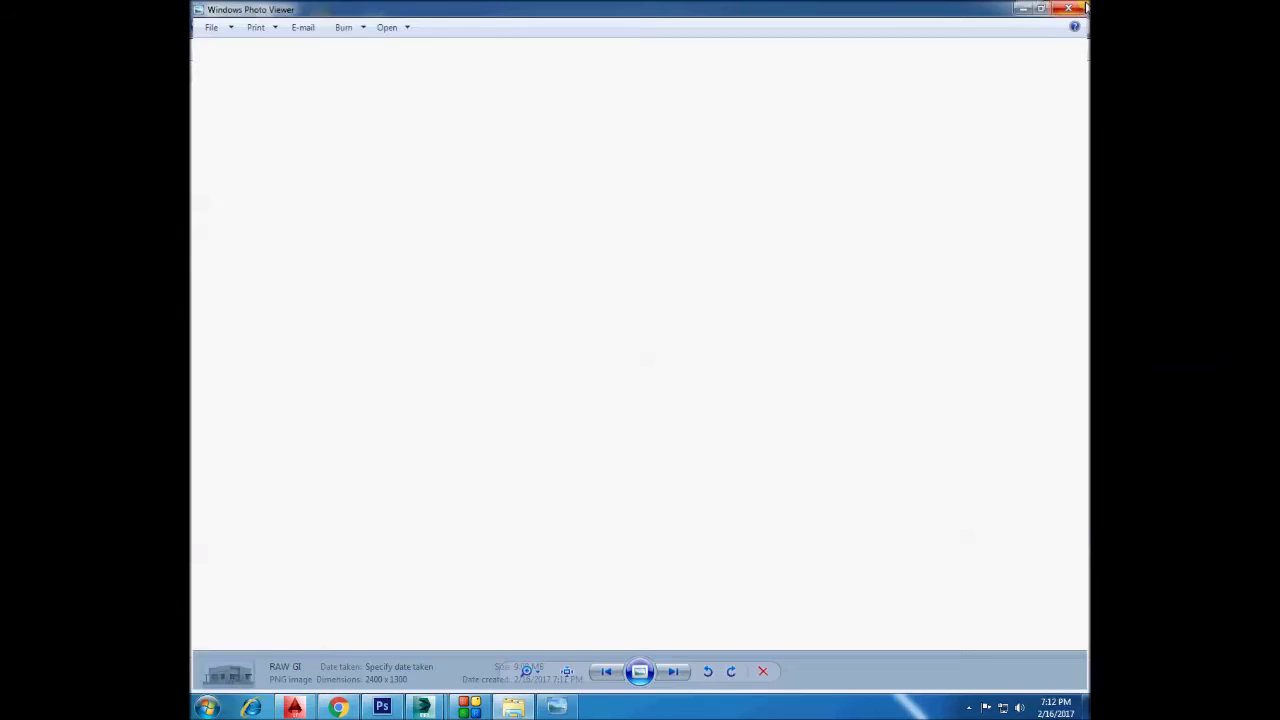
Return to the tut folder, copy the PSD file, and refresh the folder.
click(200, 25)
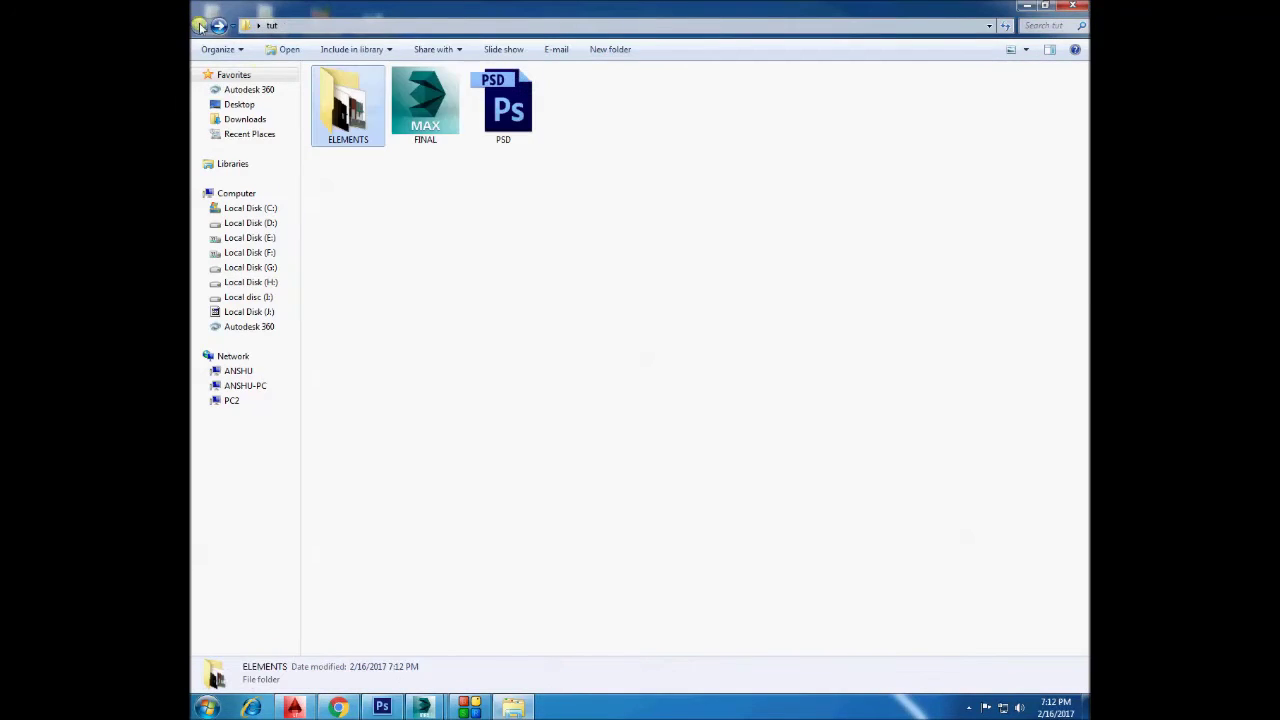
right_click(507, 125)
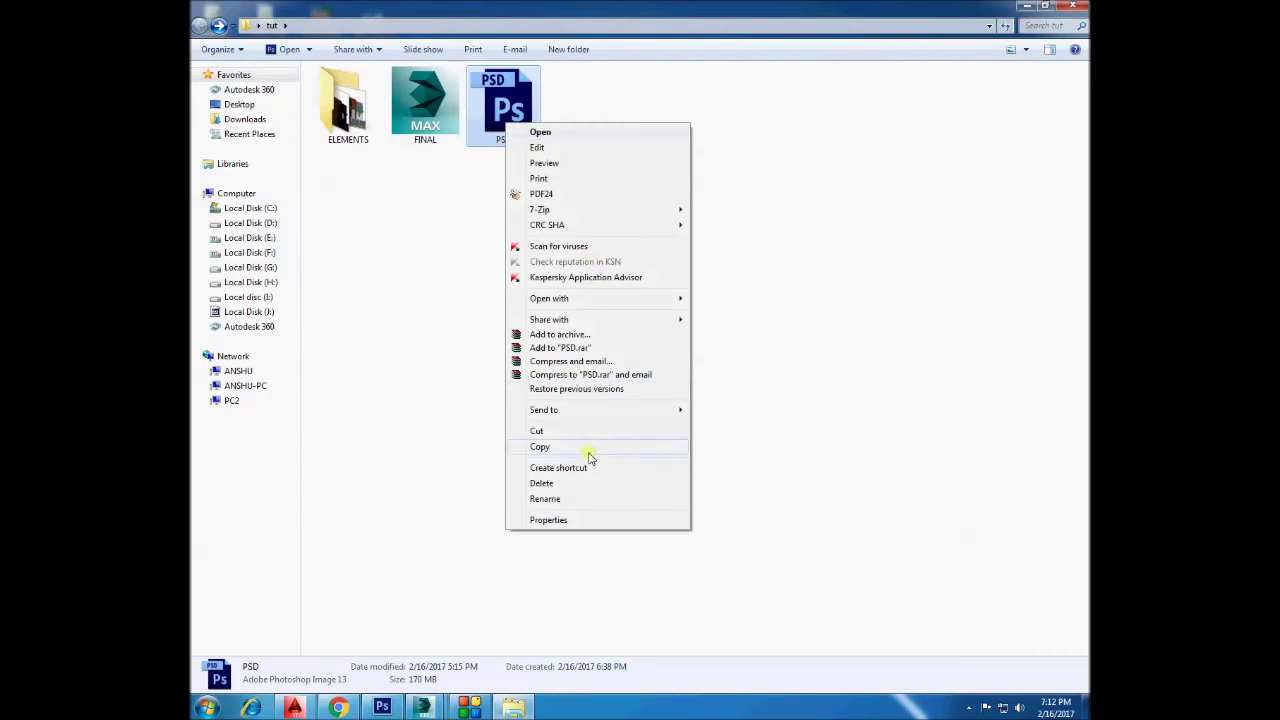
click(557, 431)
right_click(546, 160)
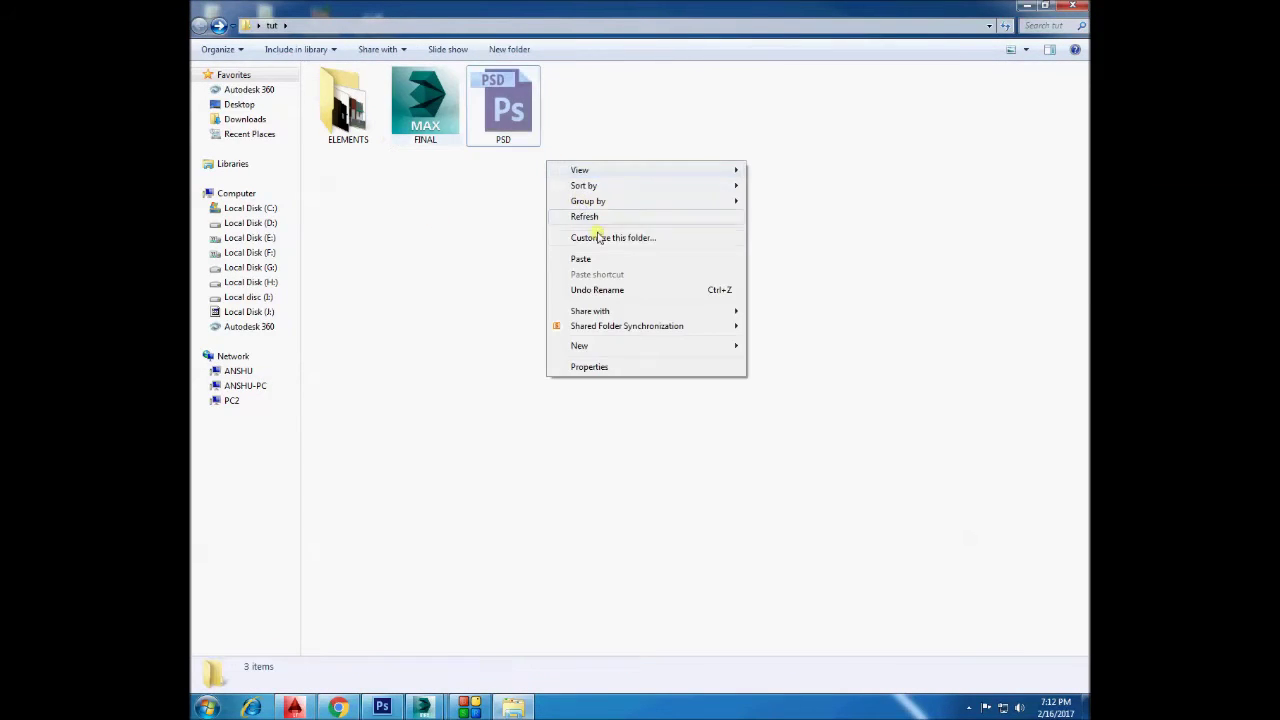
click(584, 216)
click(521, 131)
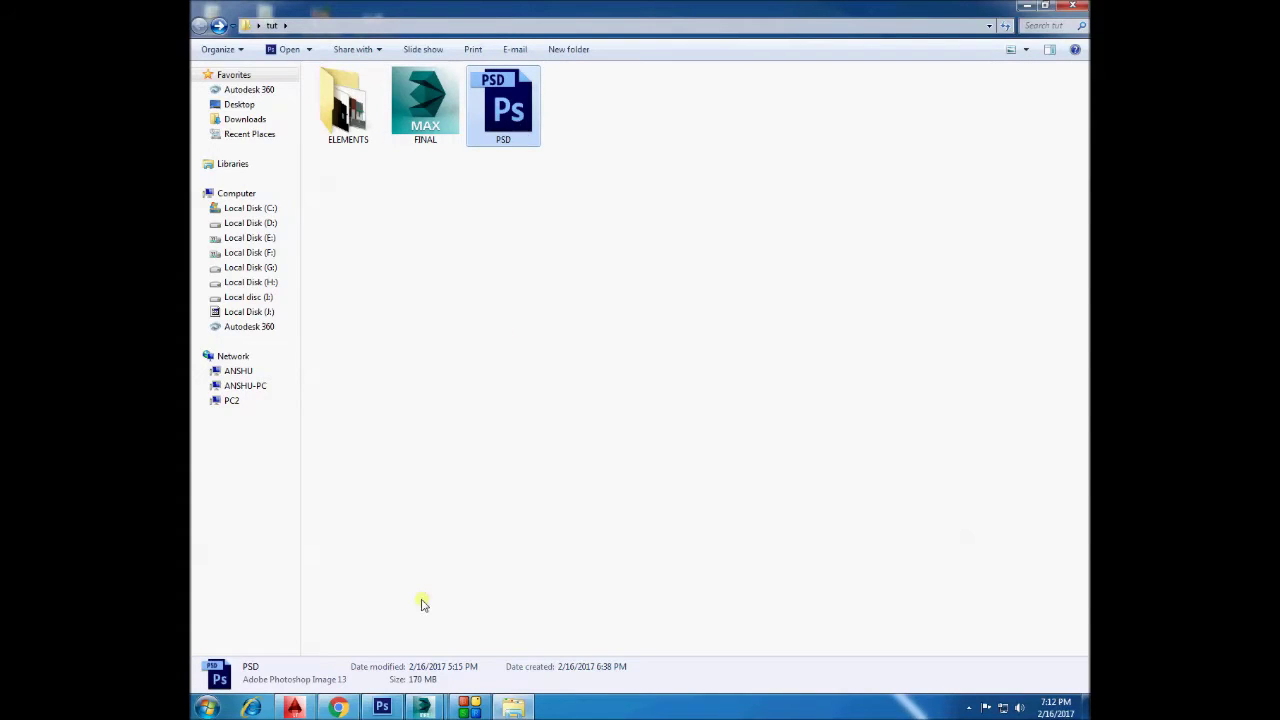
click(385, 706)
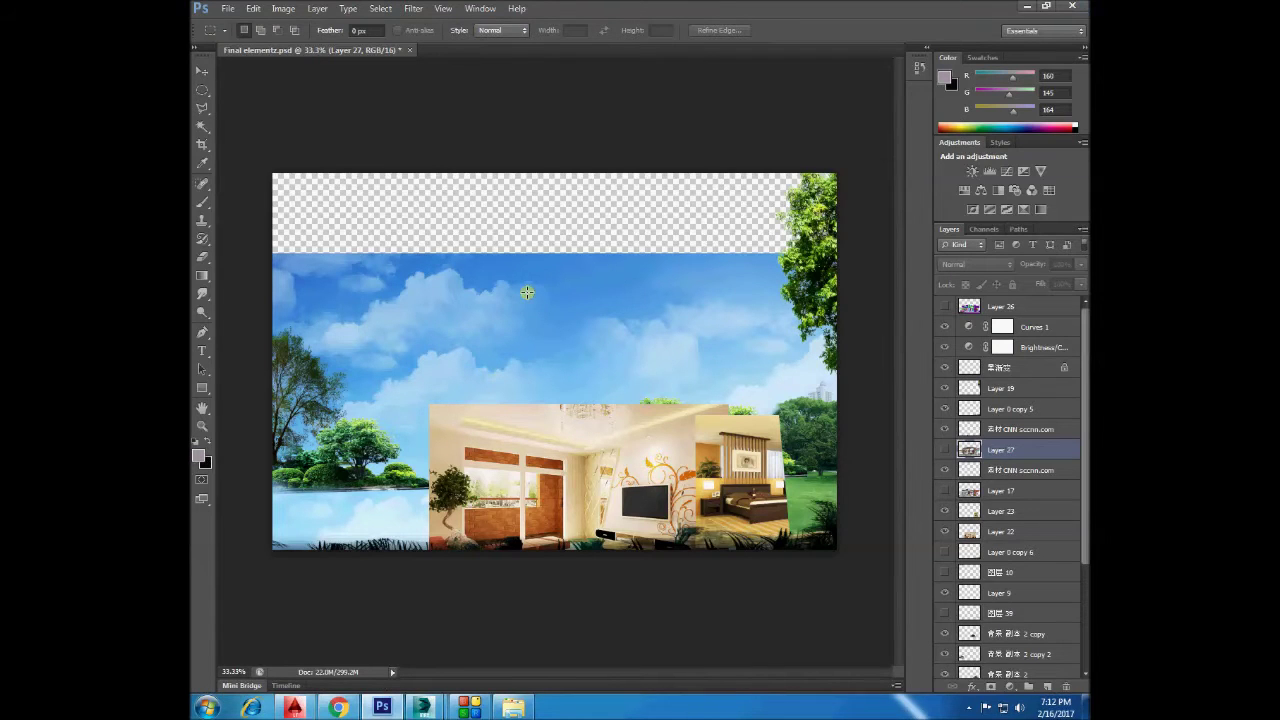
Open RGB.png from Desktop > tut > ELEMENTS through File > Open.
click(228, 8)
click(241, 37)
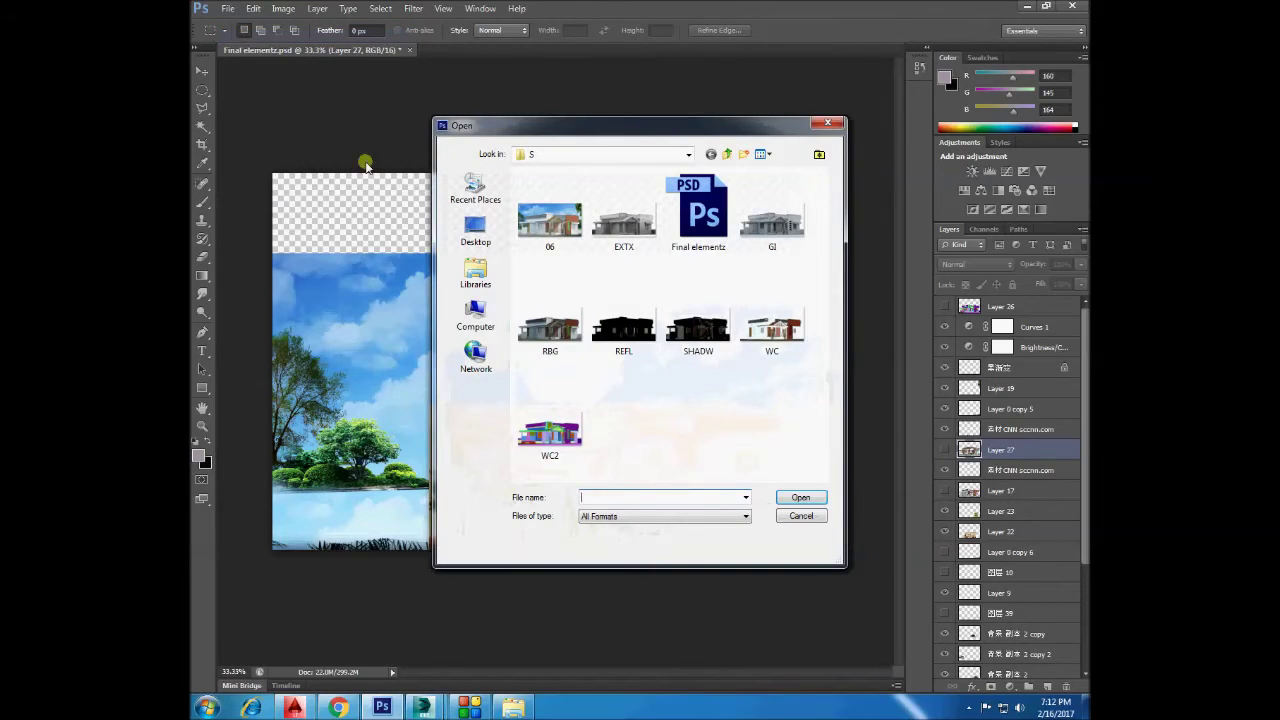
click(475, 232)
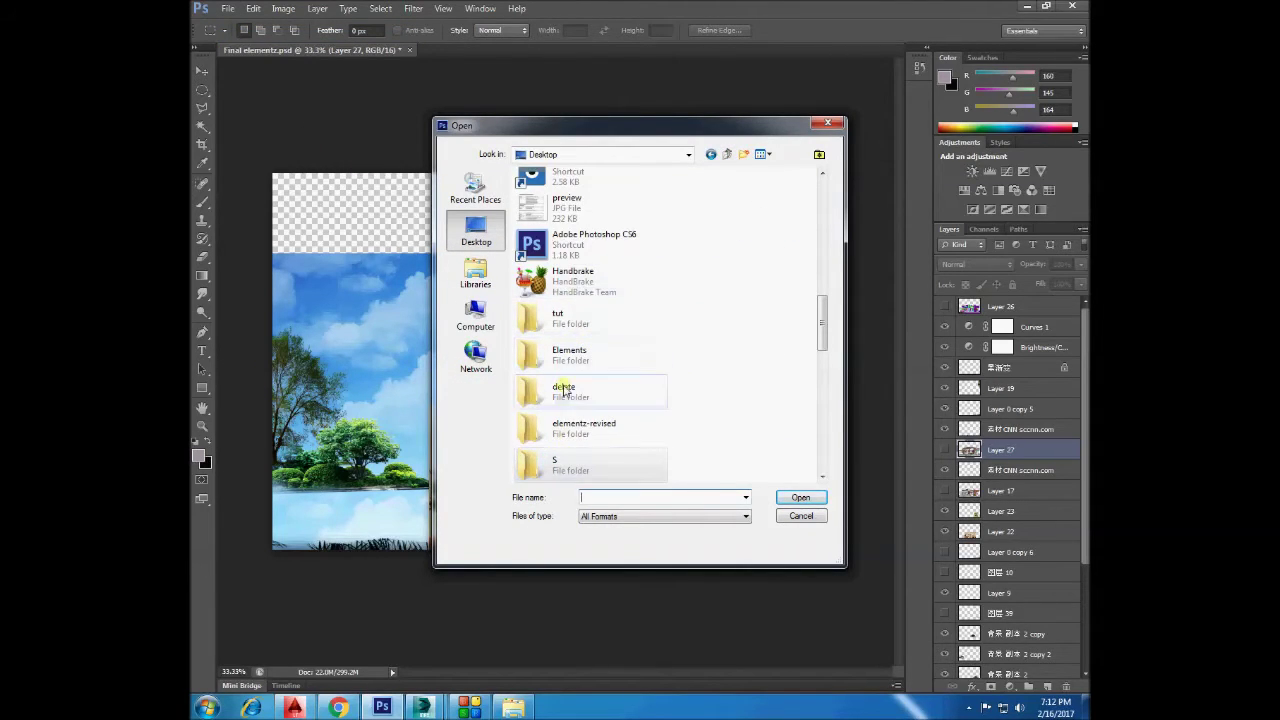
click(564, 345)
key(t)
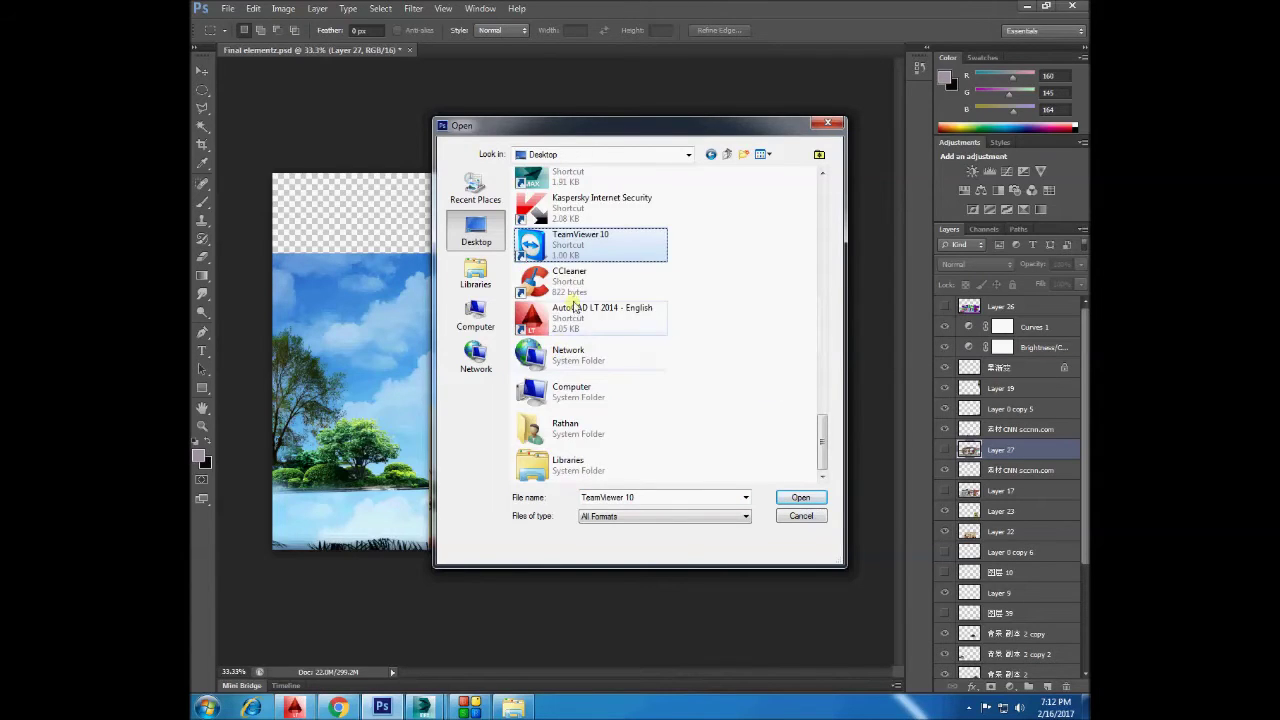
scroll(568, 290, up, 10)
double_click(570, 200)
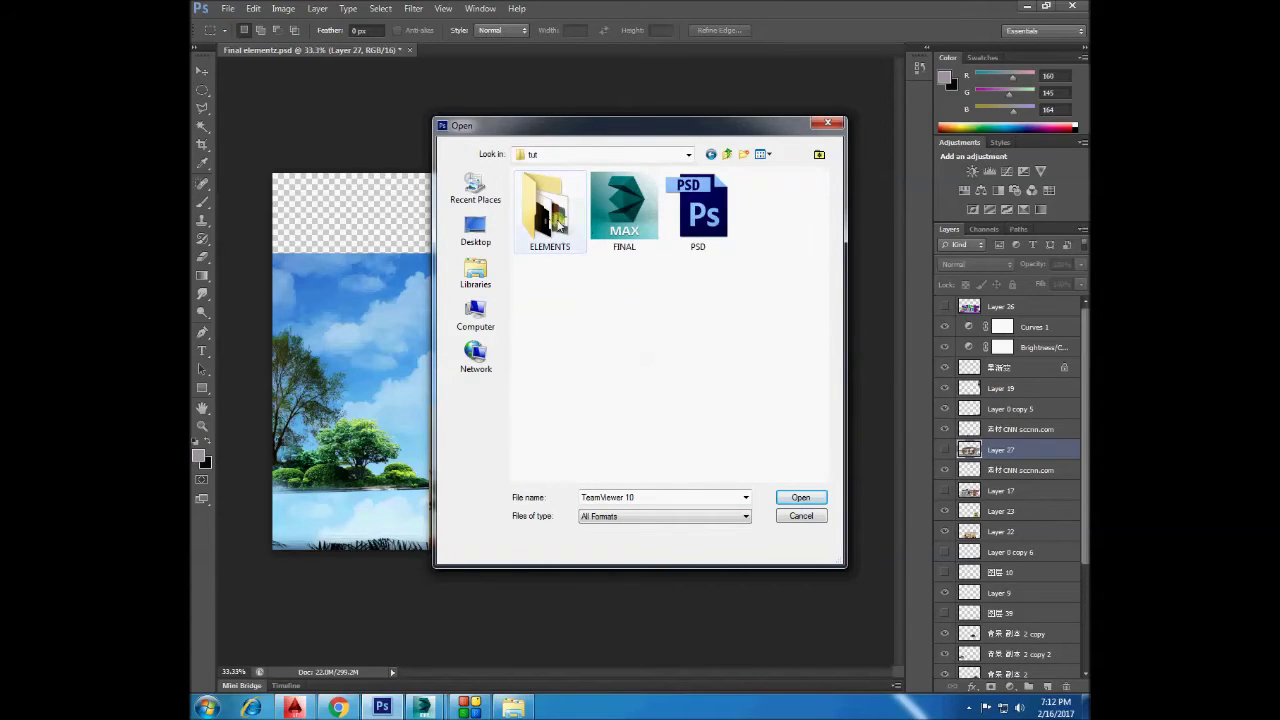
double_click(557, 215)
click(694, 230)
double_click(694, 232)
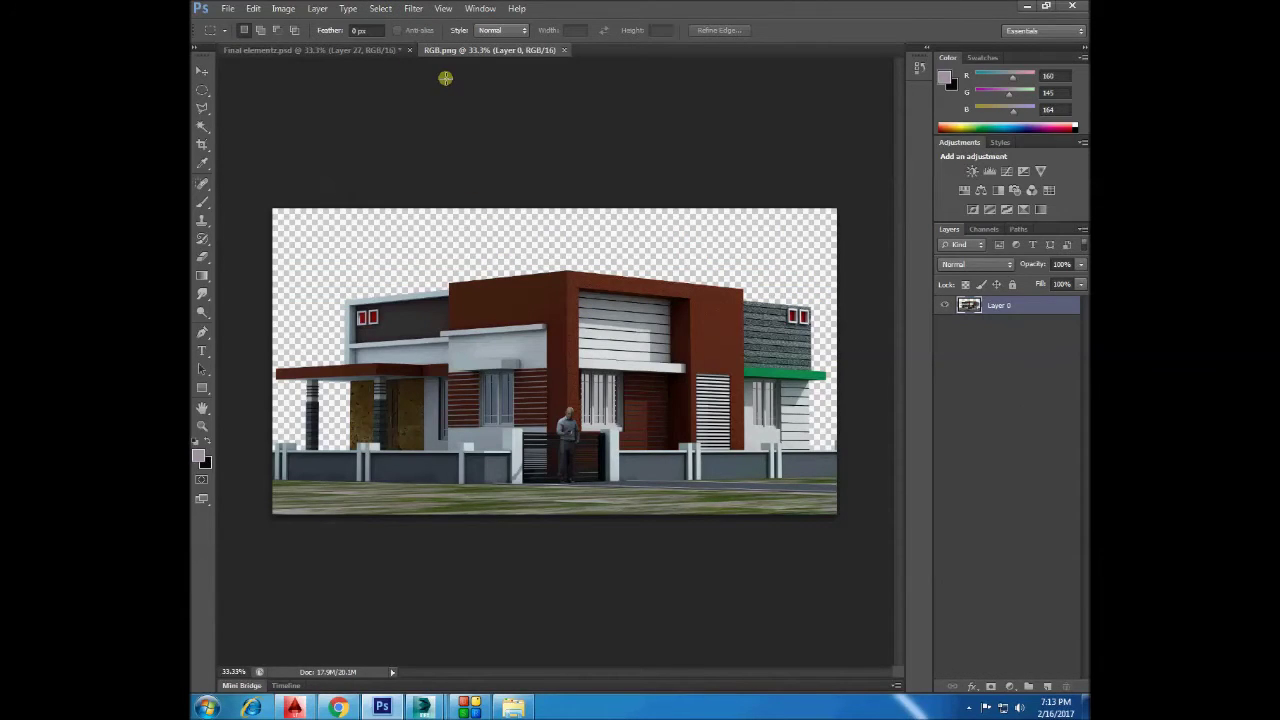
Try an Exposure adjustment, cancel a second attempt, and undo the first one.
click(278, 11)
click(468, 85)
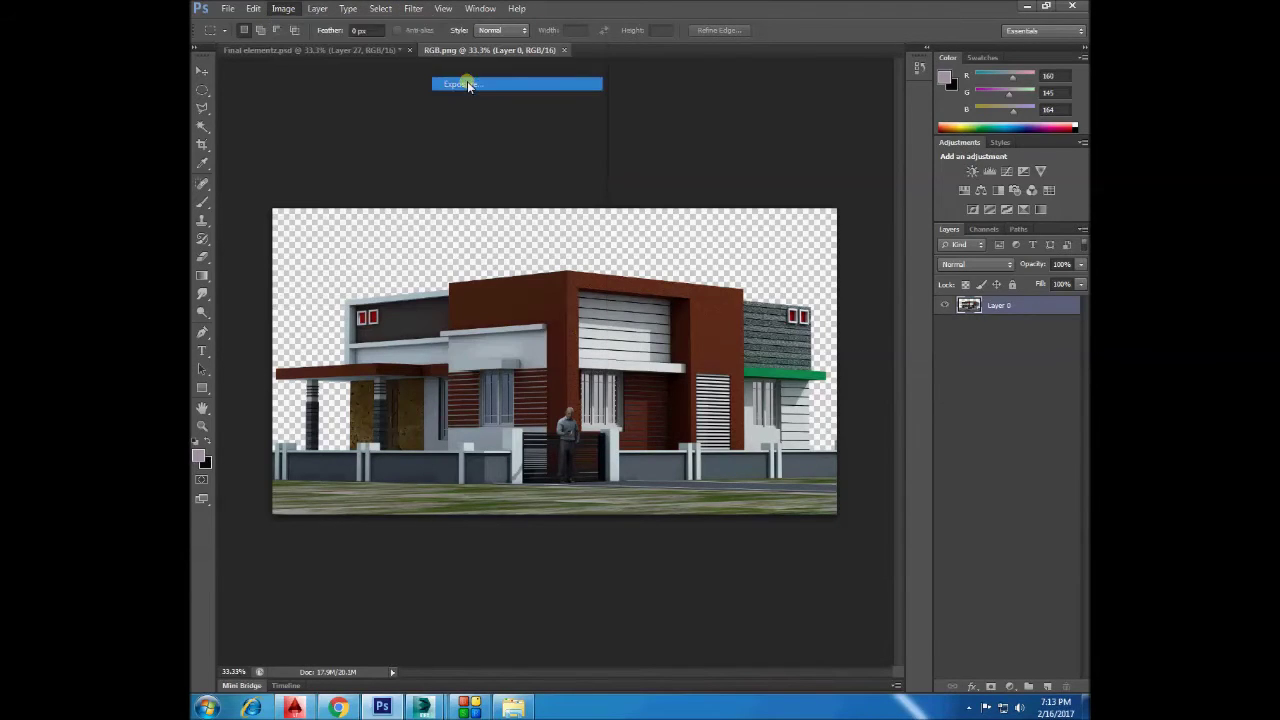
click(813, 352)
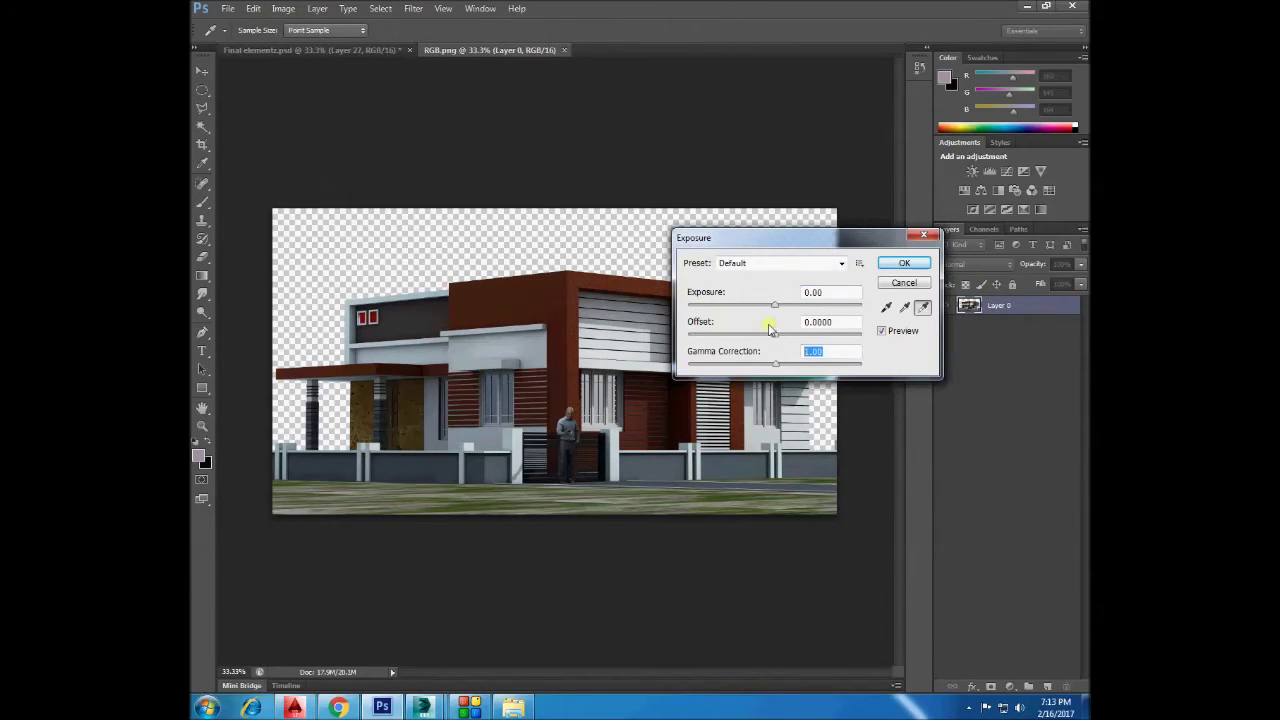
key(Return)
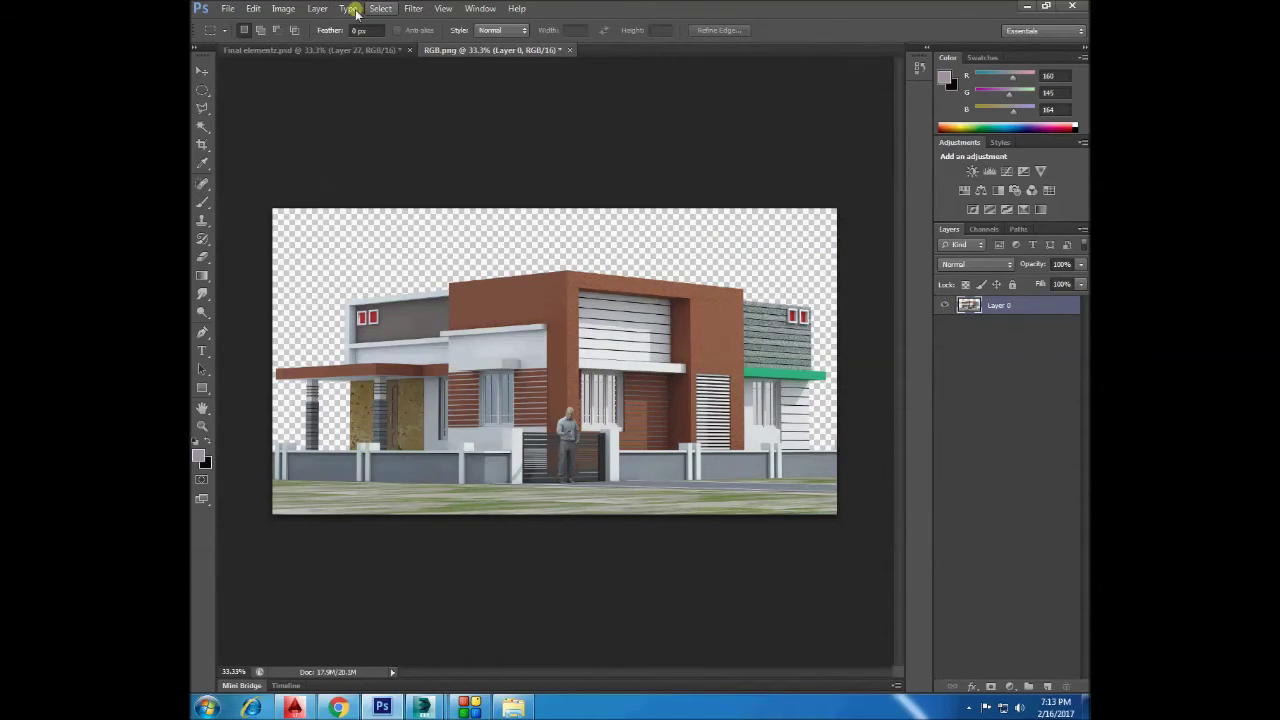
click(283, 9)
mouse_move(304, 44)
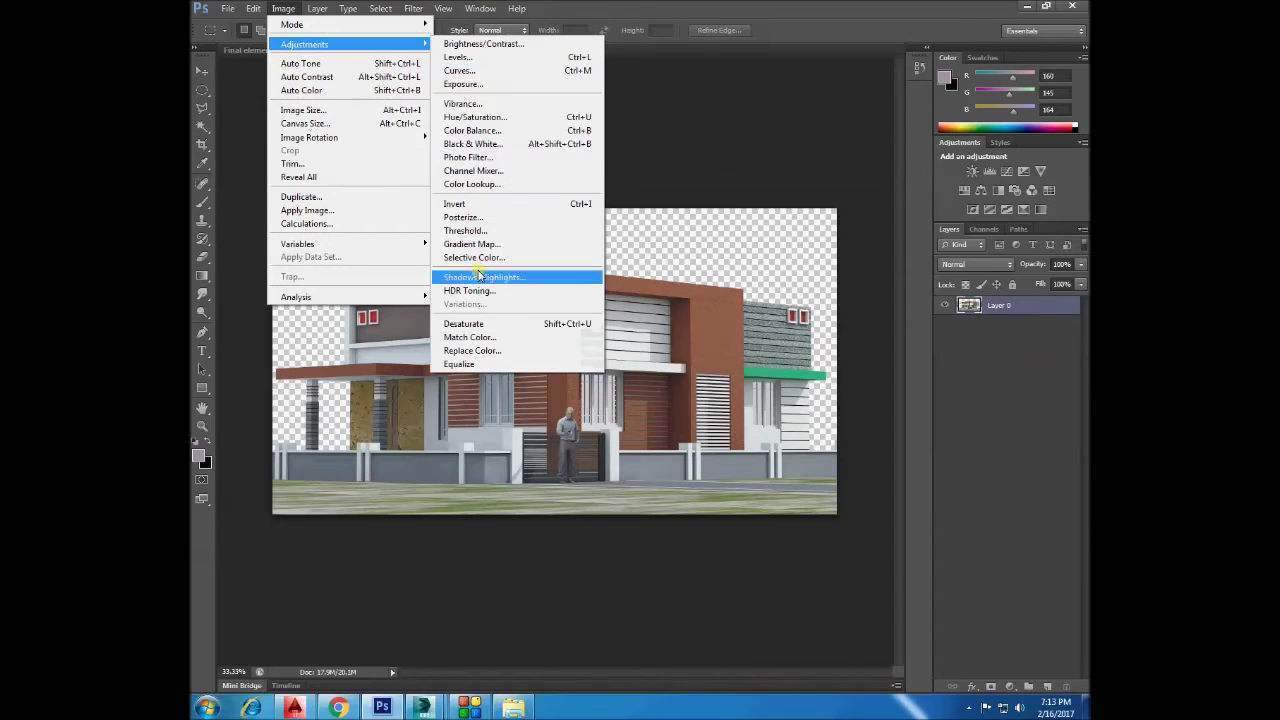
click(463, 84)
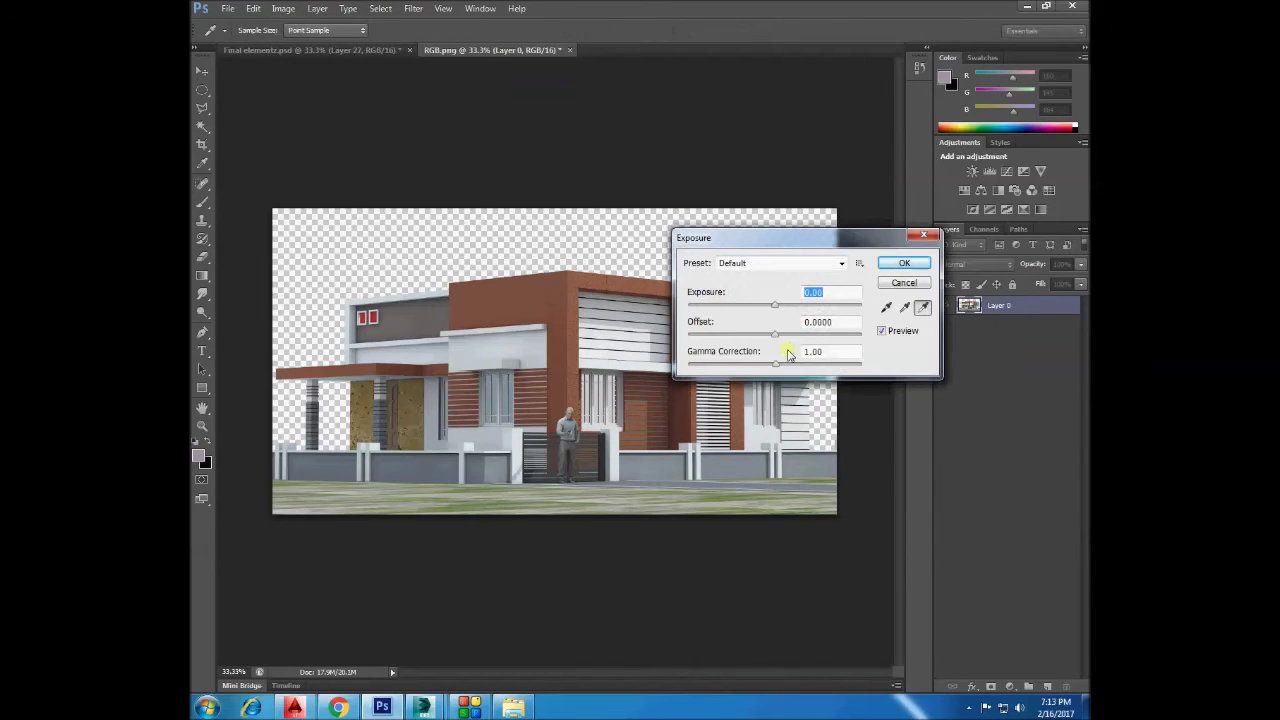
click(899, 286)
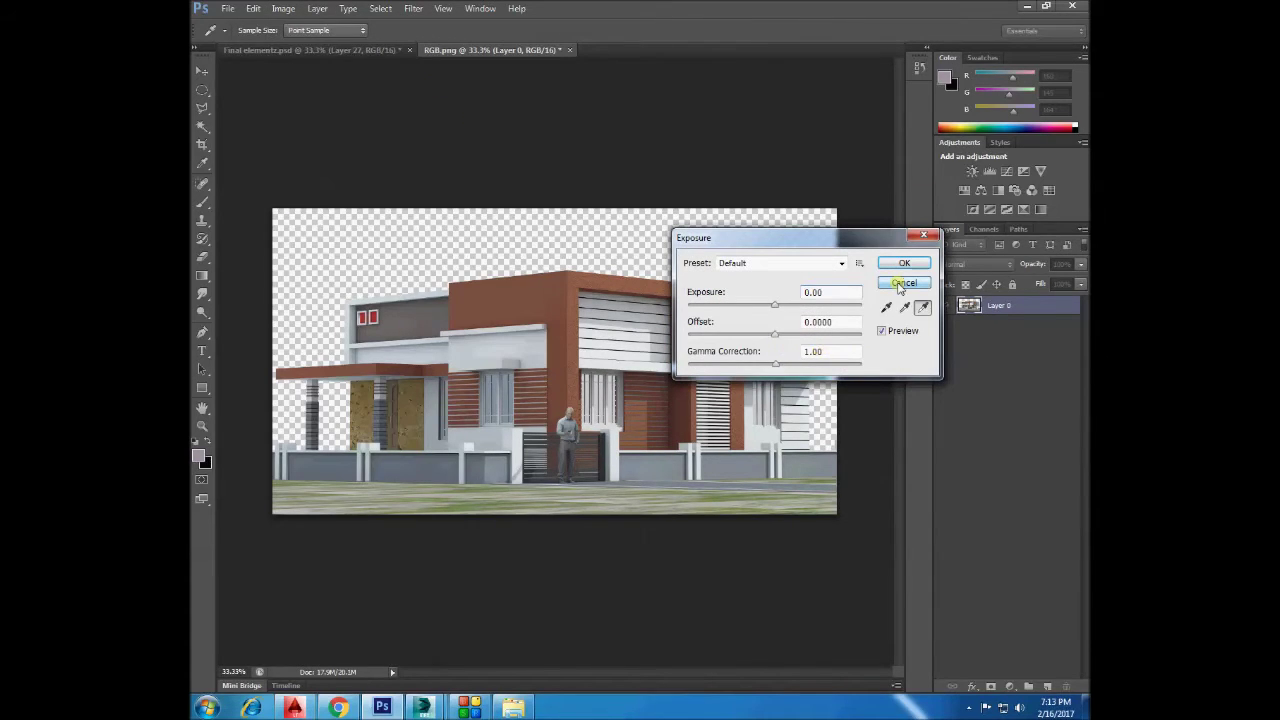
click(896, 281)
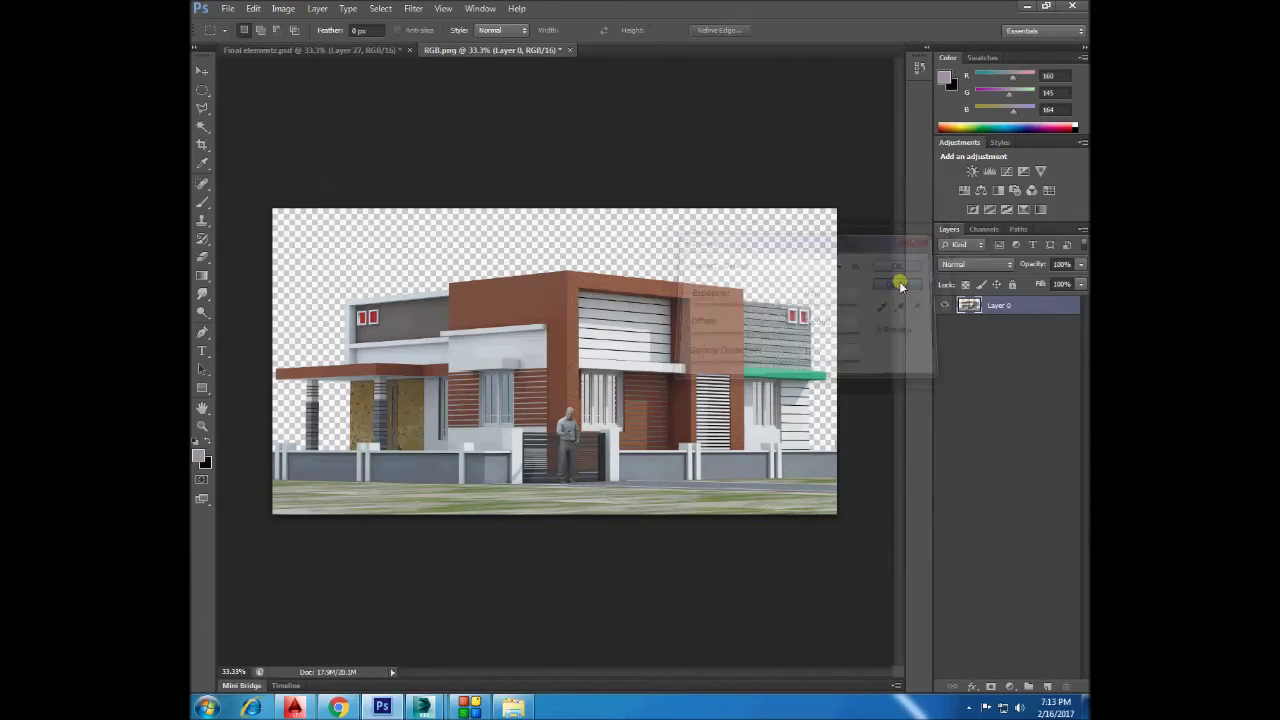
click(252, 10)
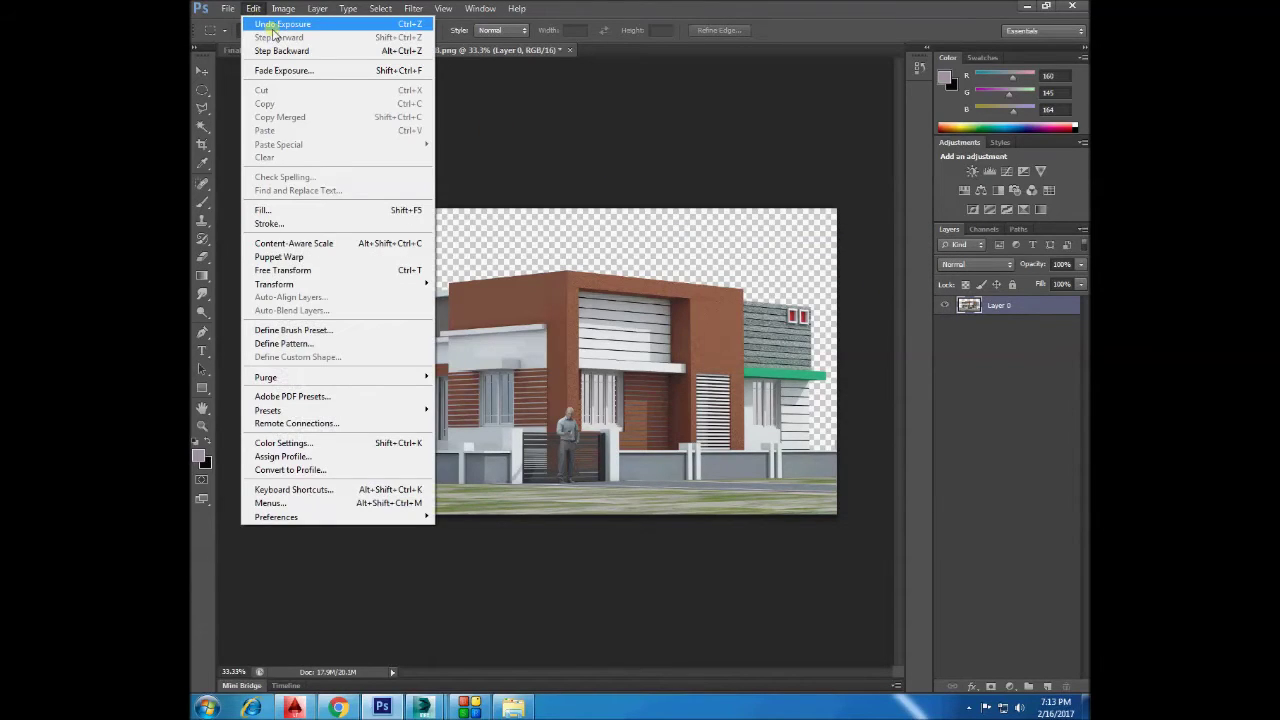
click(275, 24)
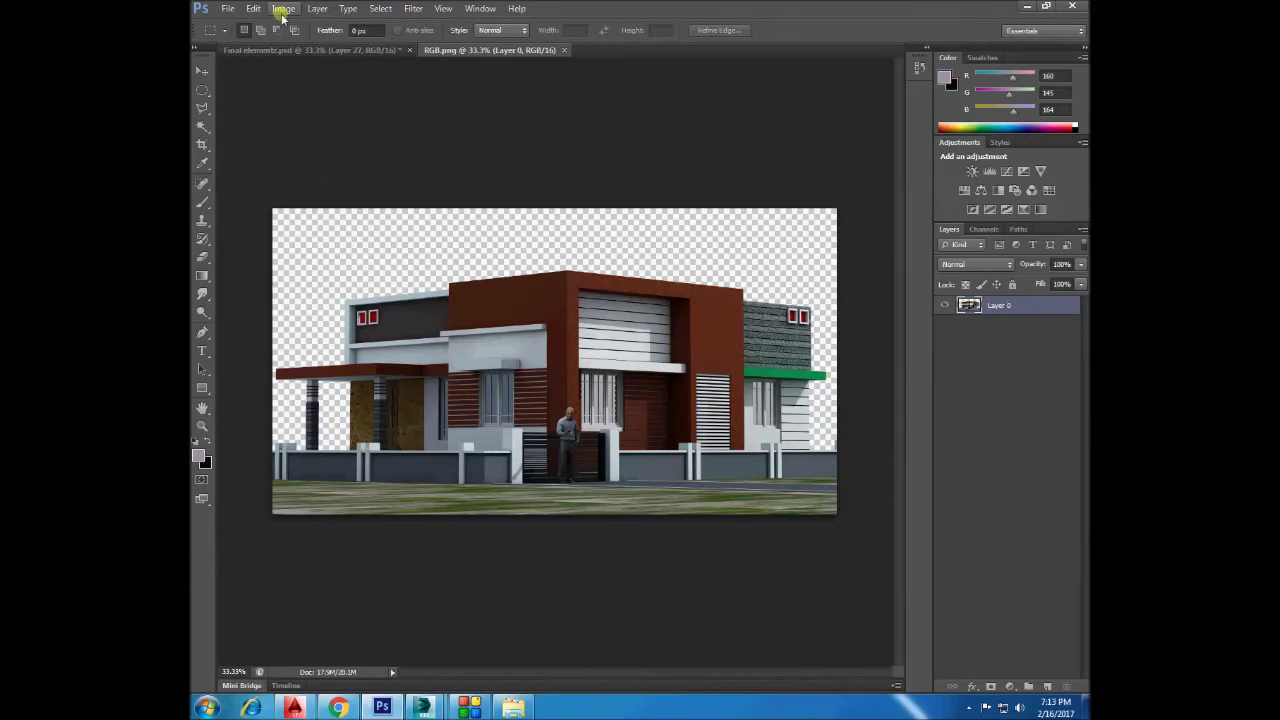
Apply Exposure with a gamma correction of 1.80 to the RGB render.
click(284, 9)
mouse_move(304, 44)
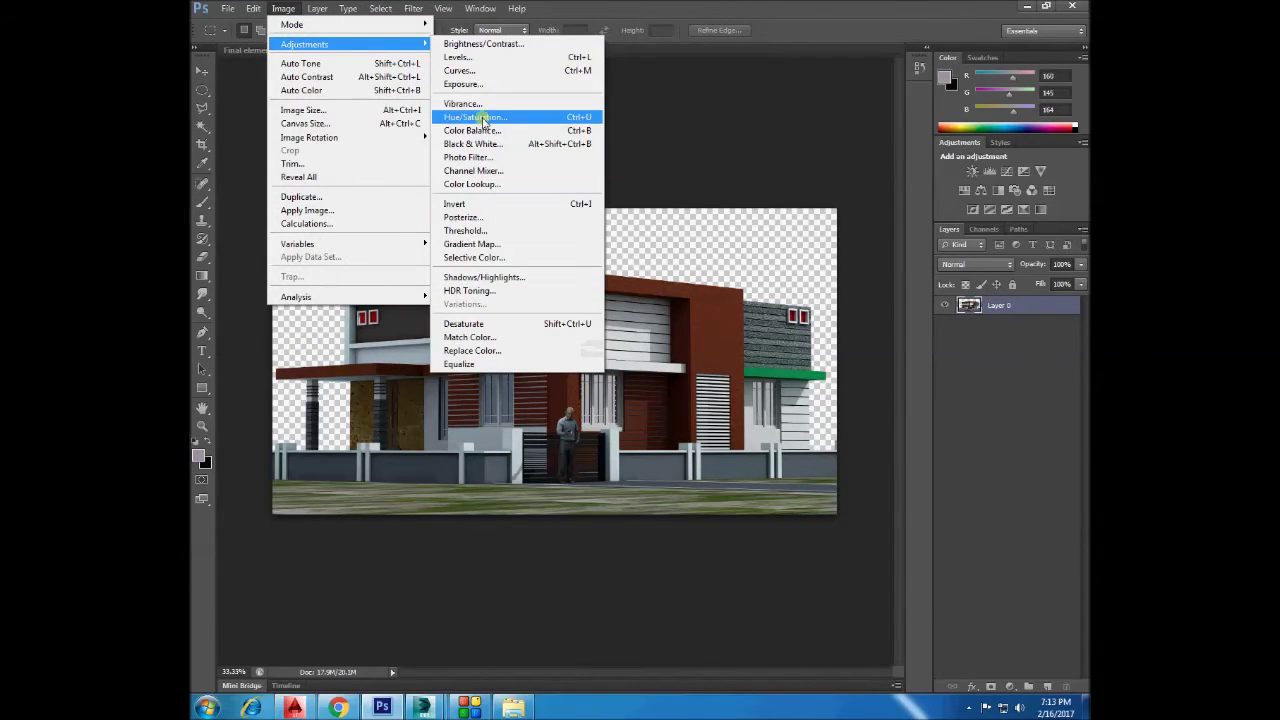
click(487, 117)
click(1030, 360)
click(284, 9)
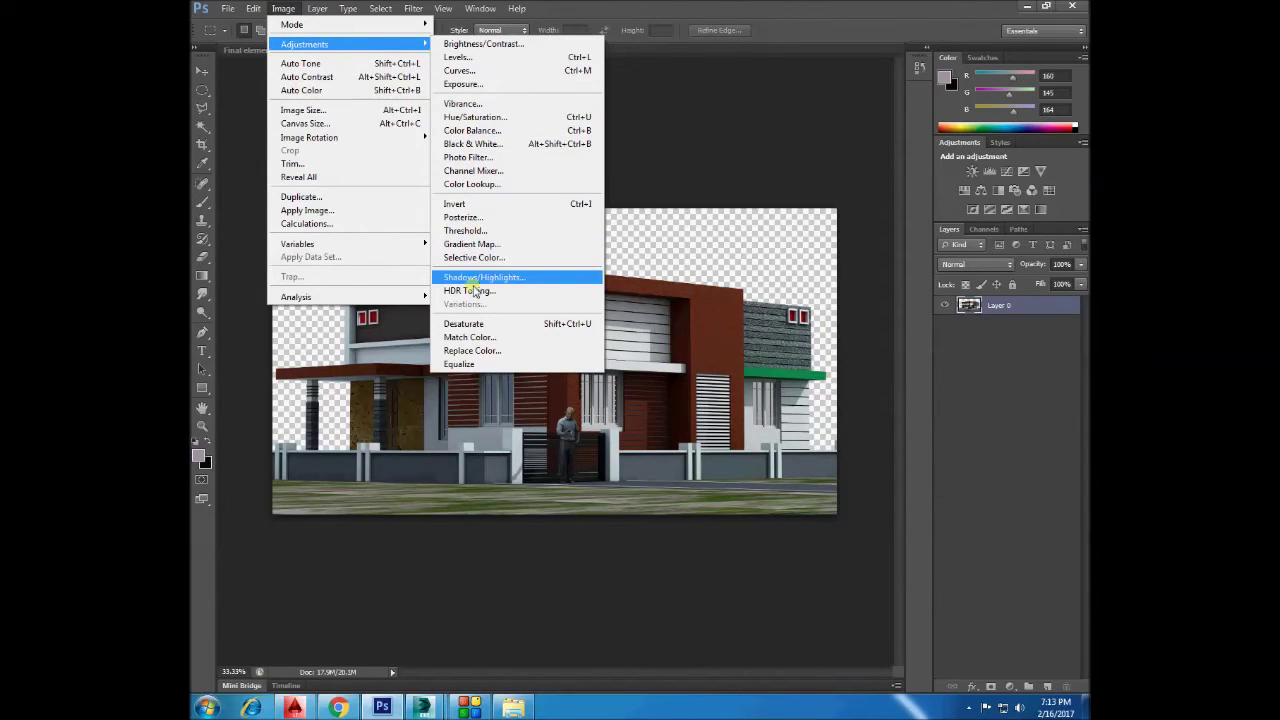
click(463, 84)
text(1.)
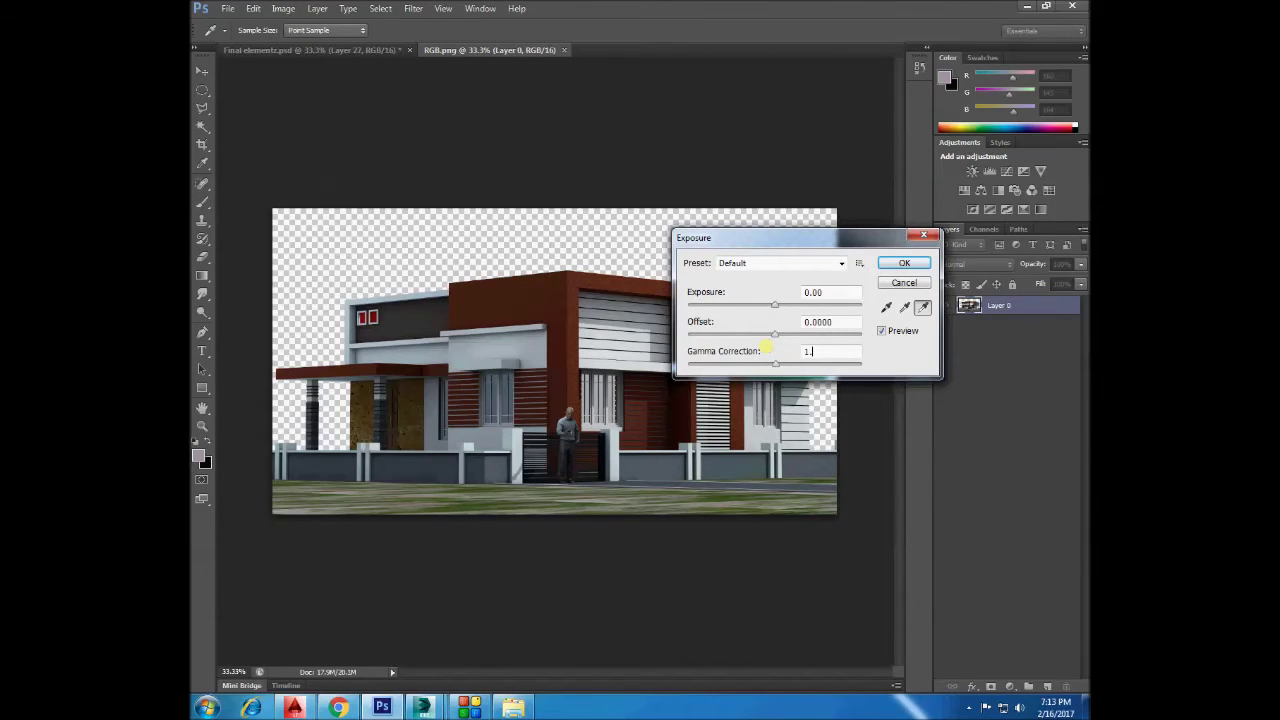
text(80)
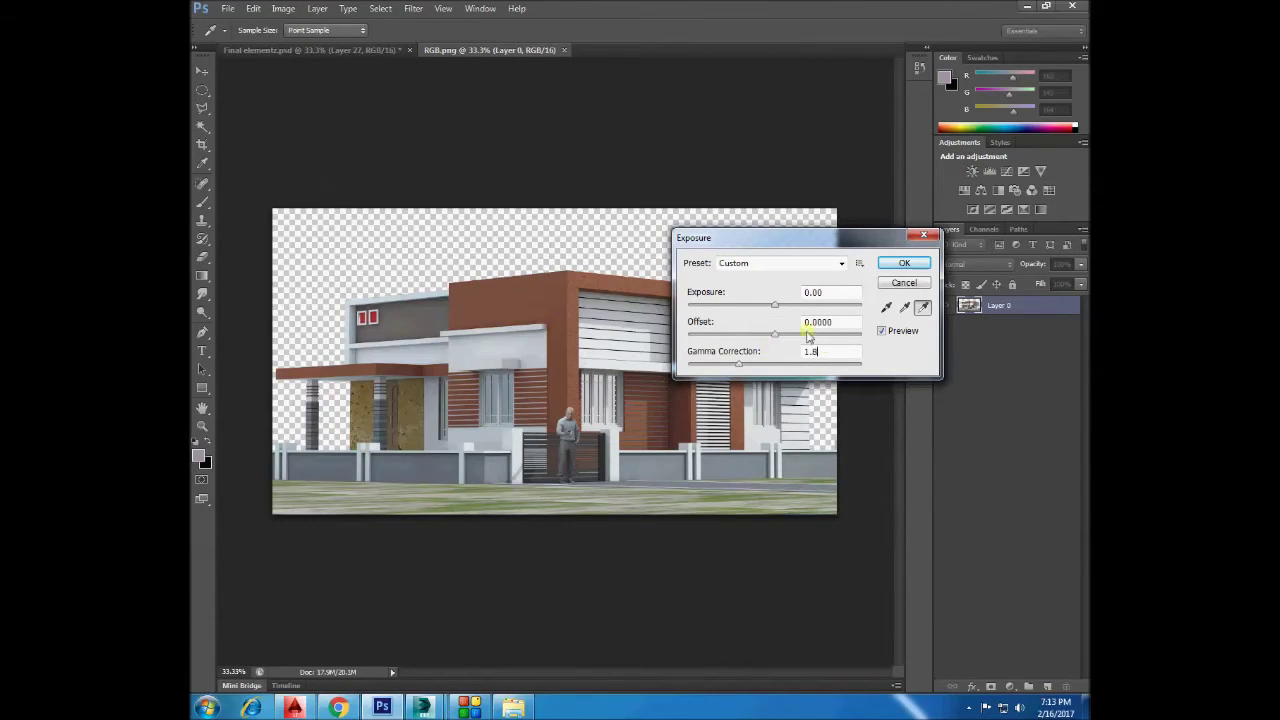
click(890, 266)
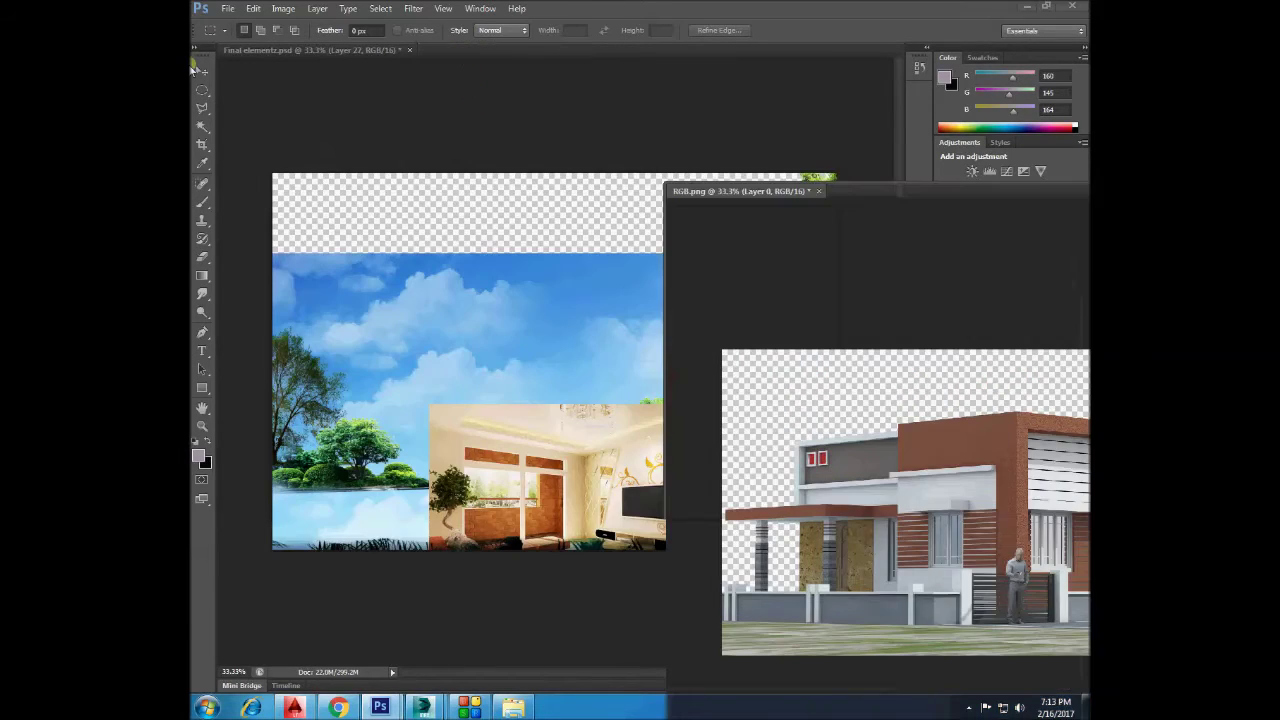
Drag the RGB render into Final elementz as a new layer, close RGB.png unsaved, and position it.
drag(459, 55, 712, 189)
click(202, 72)
drag(832, 342, 605, 365)
drag(780, 198, 475, 215)
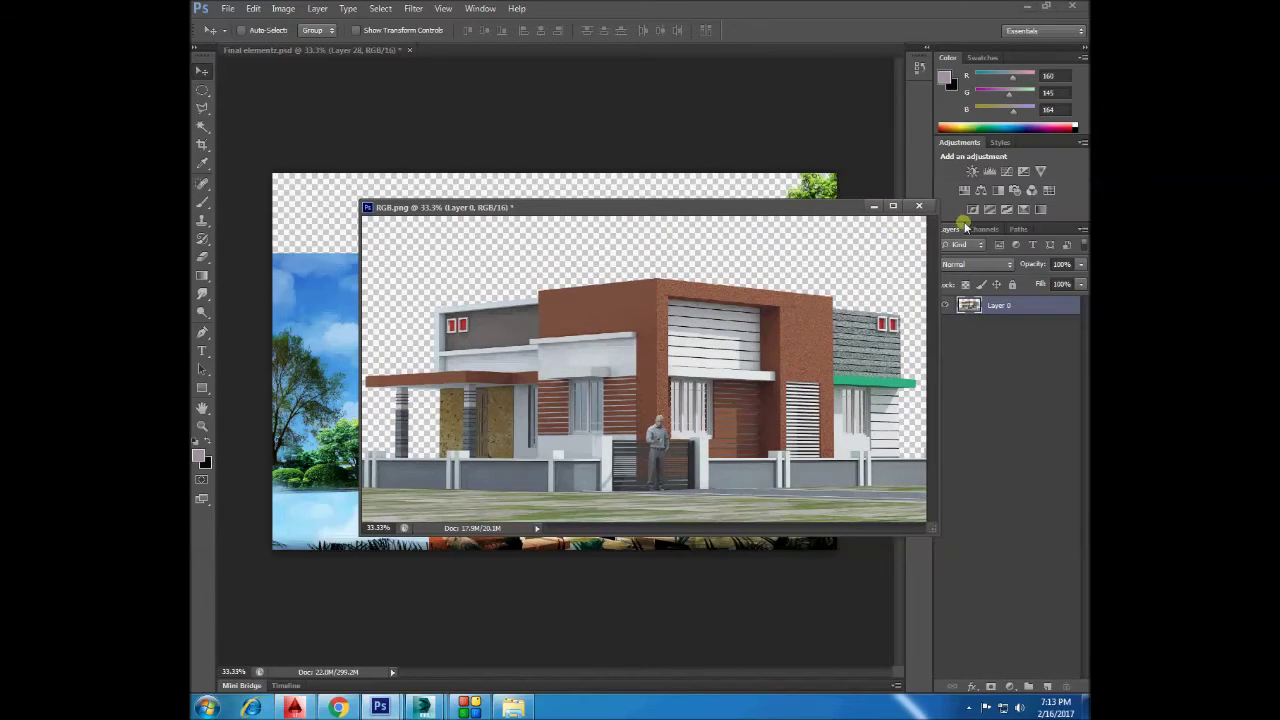
click(920, 208)
click(640, 267)
mouse_move(654, 343)
mouse_down()
mouse_move(620, 355)
mouse_move(591, 337)
mouse_move(594, 363)
mouse_move(573, 374)
mouse_up()
Delete the old hidden house layers.
scroll(1051, 534, down, 3)
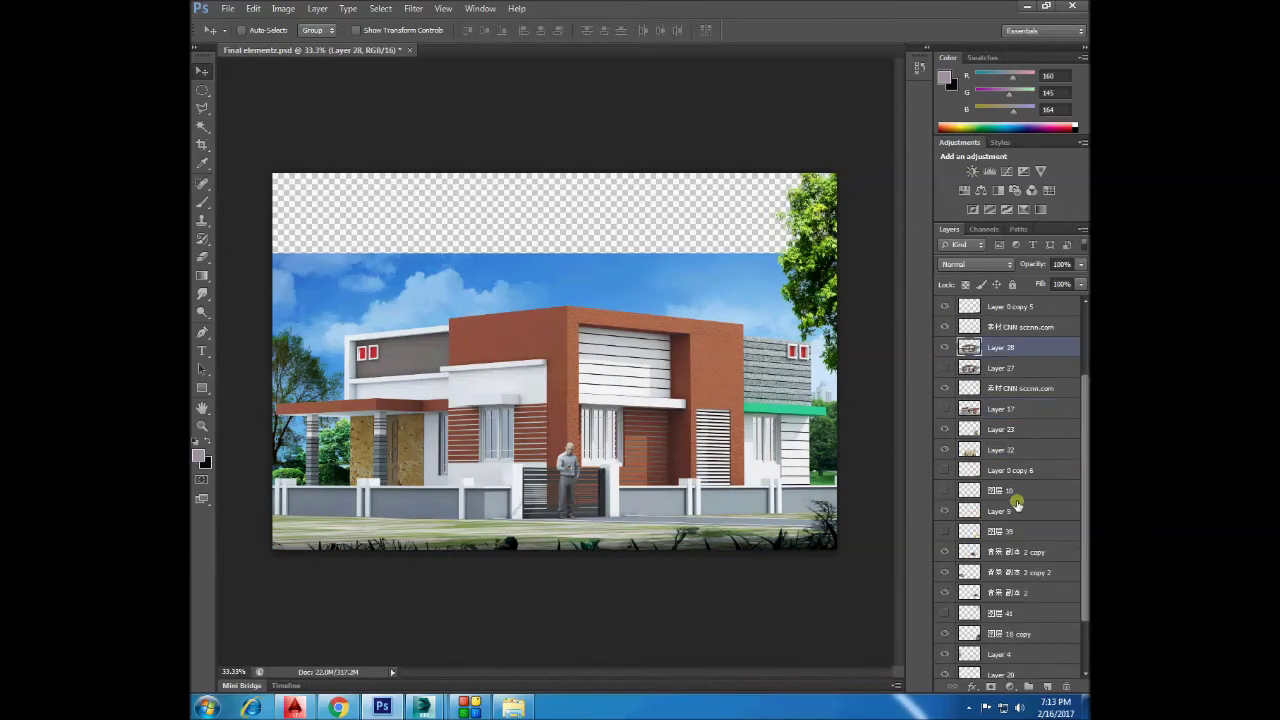
scroll(1017, 503, down, 3)
scroll(998, 430, up, 1)
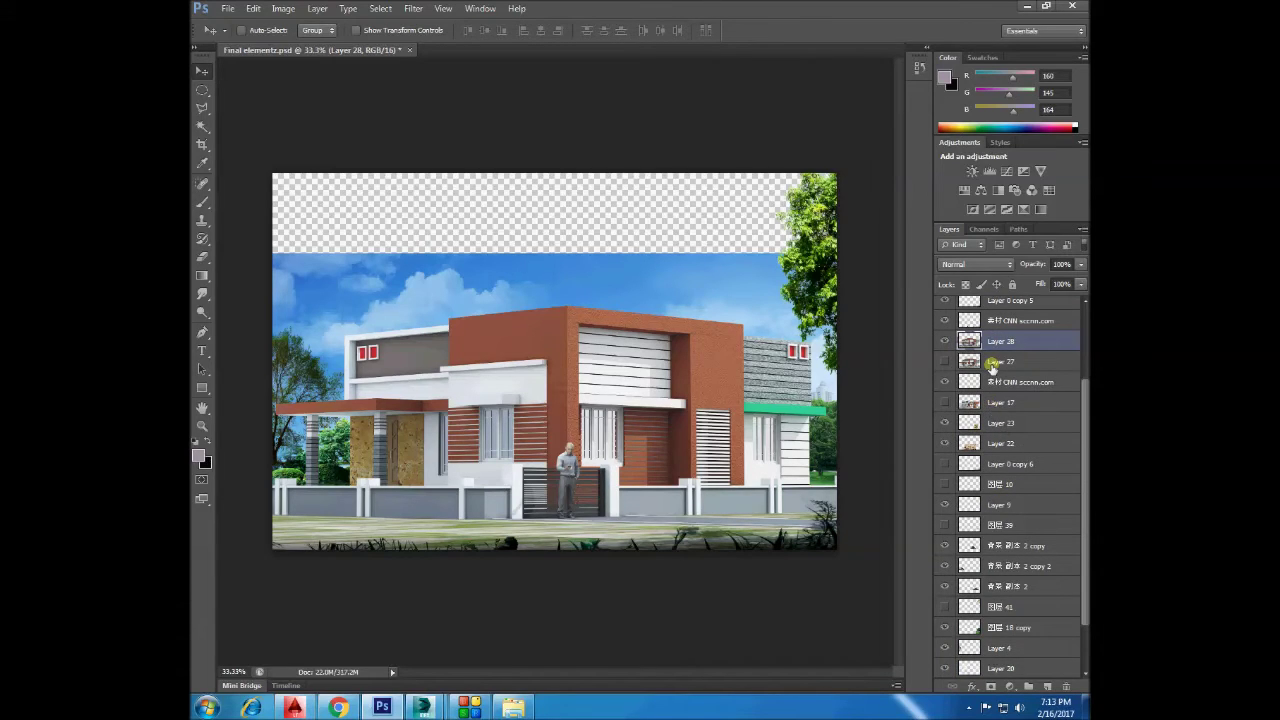
click(991, 367)
key(Delete)
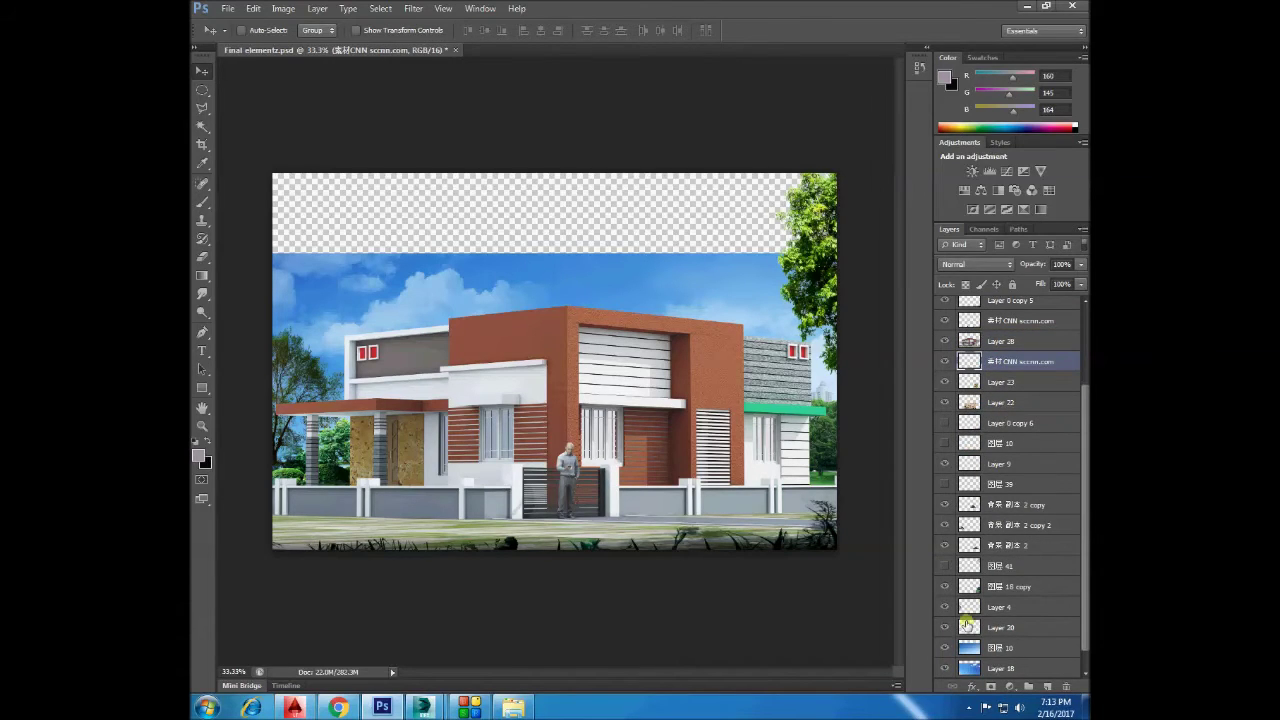
Toggle the cloudy sky and Layer 18 sky to compare, keeping the 图层 10 blue sky visible.
click(945, 649)
click(945, 649)
click(945, 649)
click(947, 667)
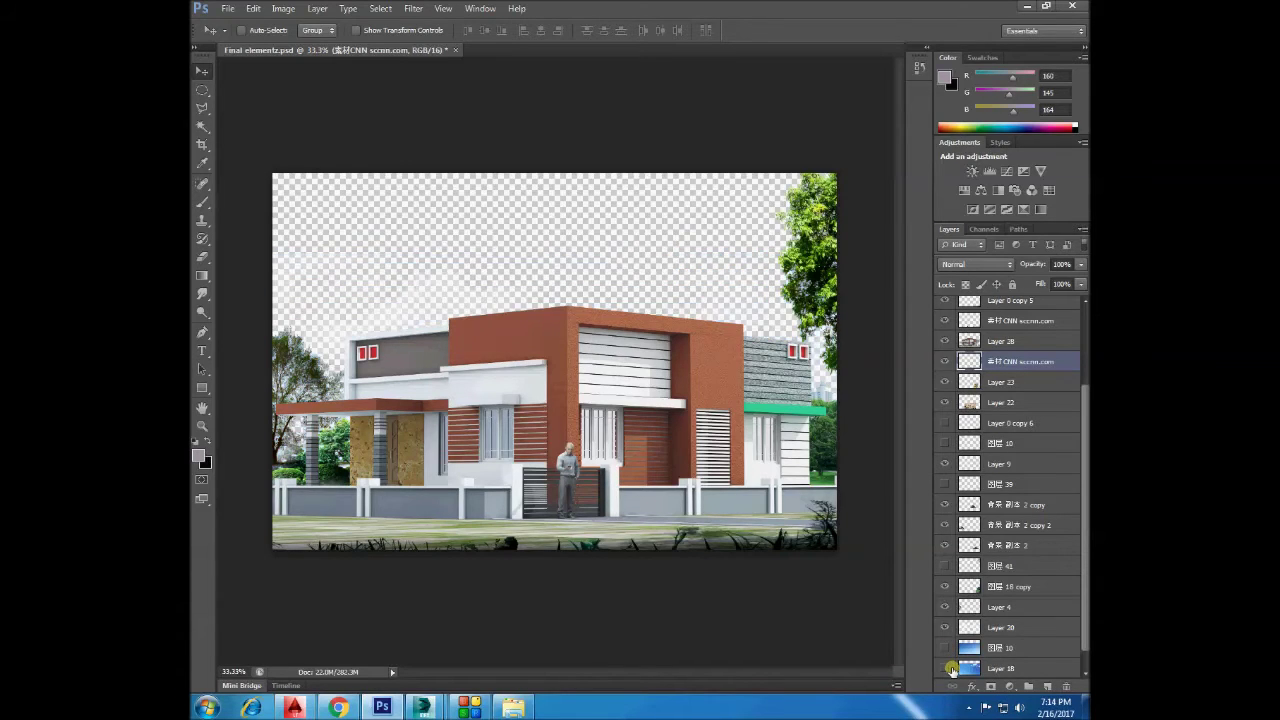
click(946, 649)
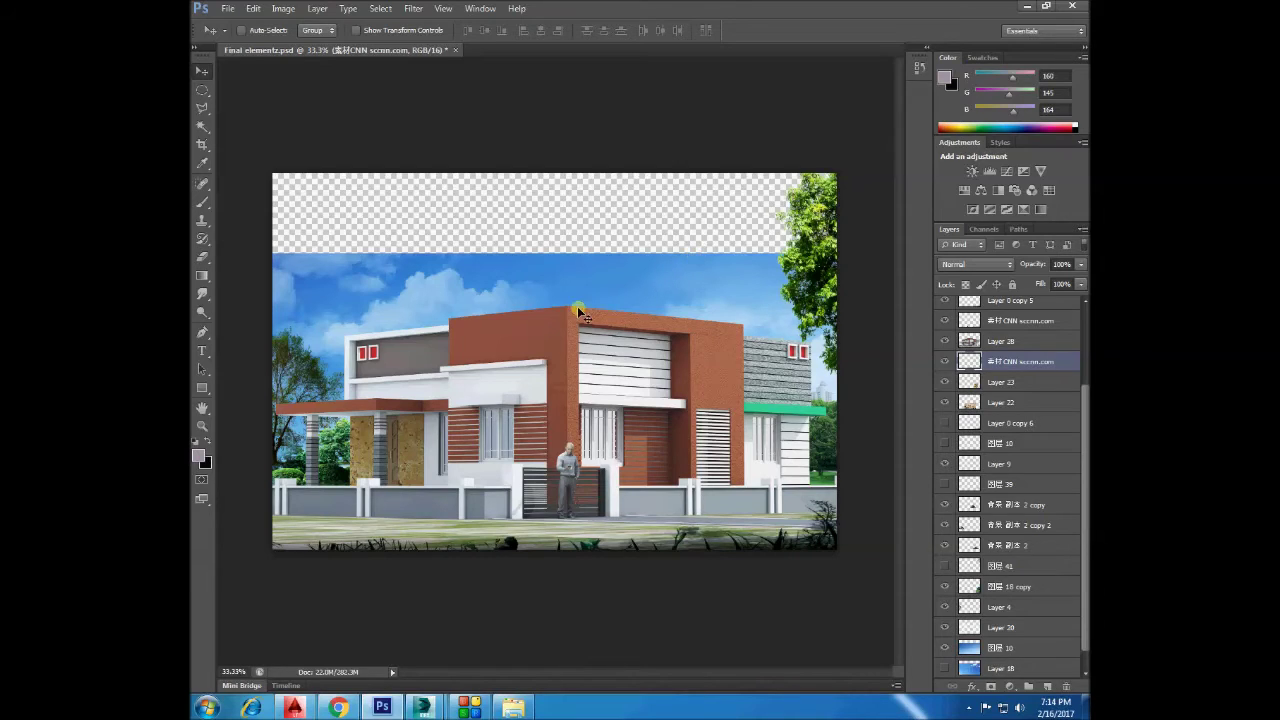
Open WIRE COLOUR.png, drag it into Final elementz as a new layer, and close the file.
click(228, 8)
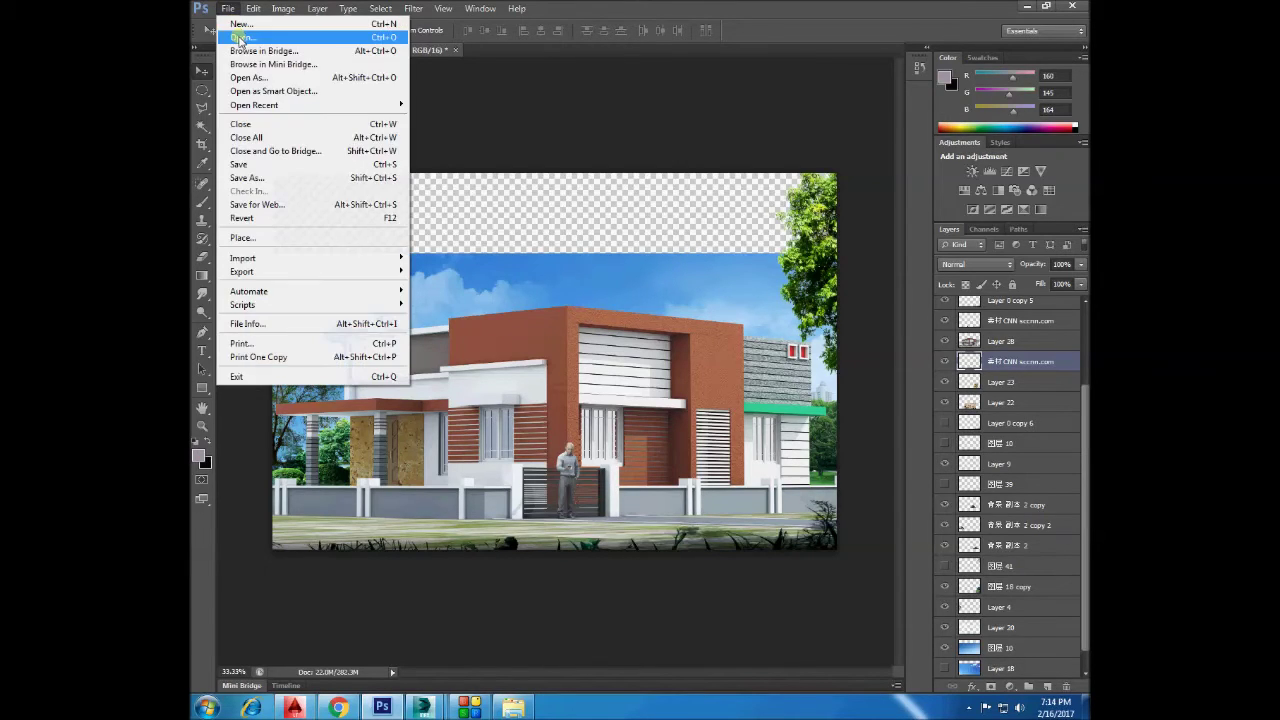
click(240, 40)
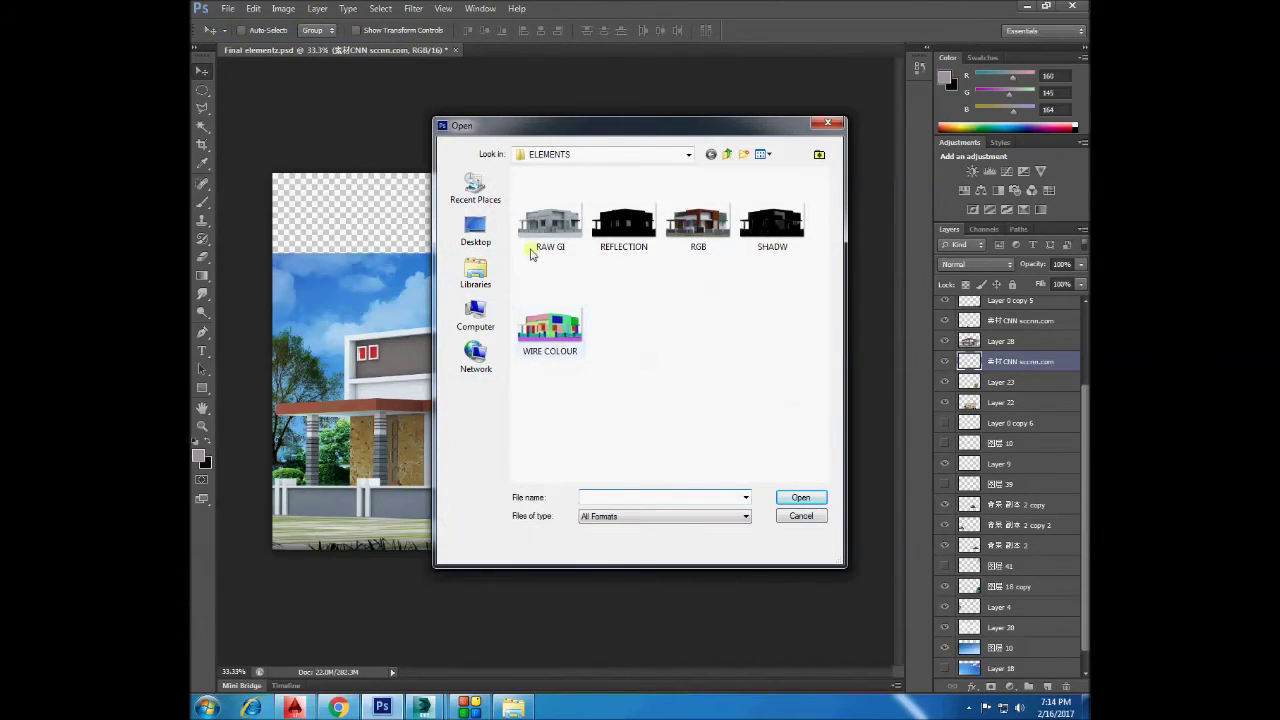
double_click(560, 328)
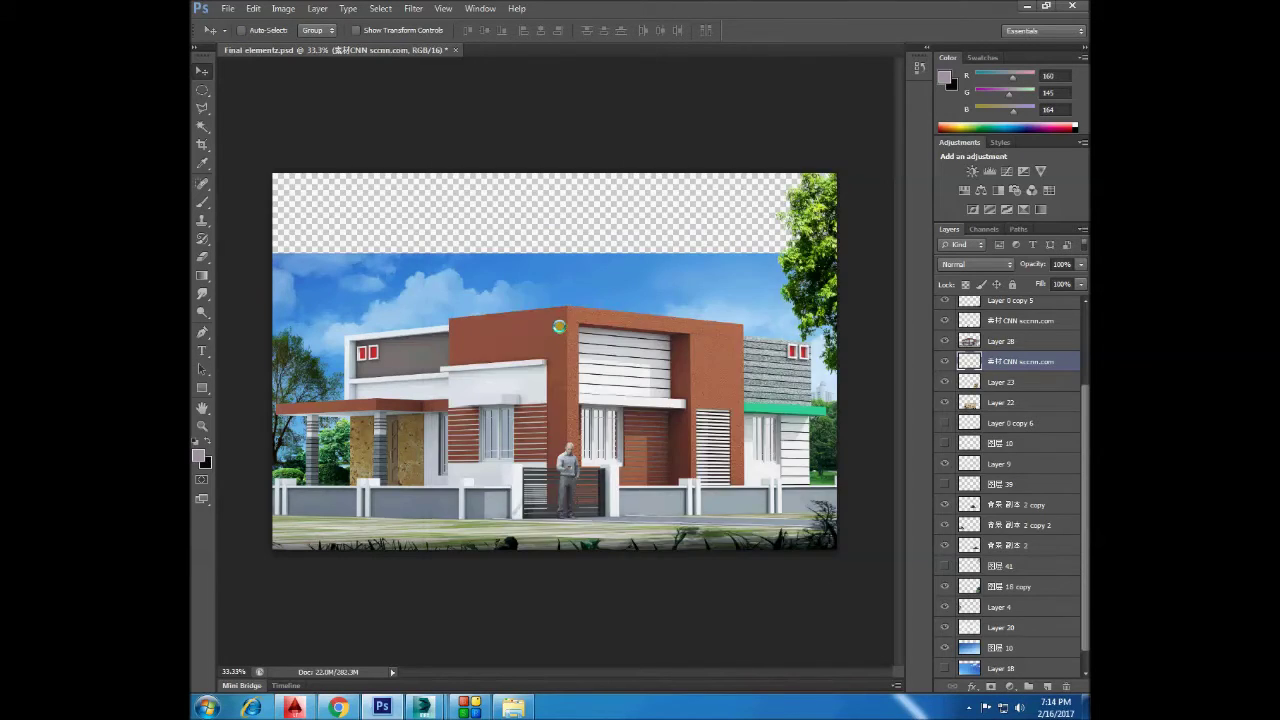
drag(490, 55, 657, 214)
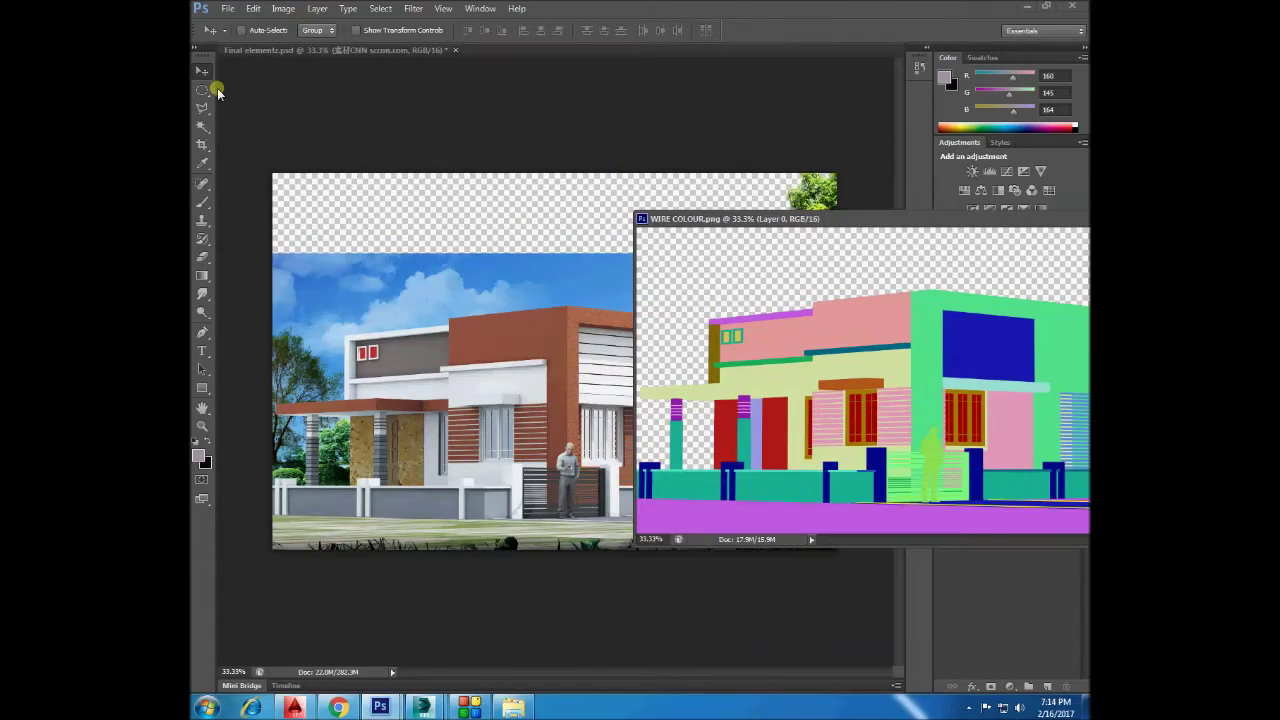
drag(829, 360, 727, 238)
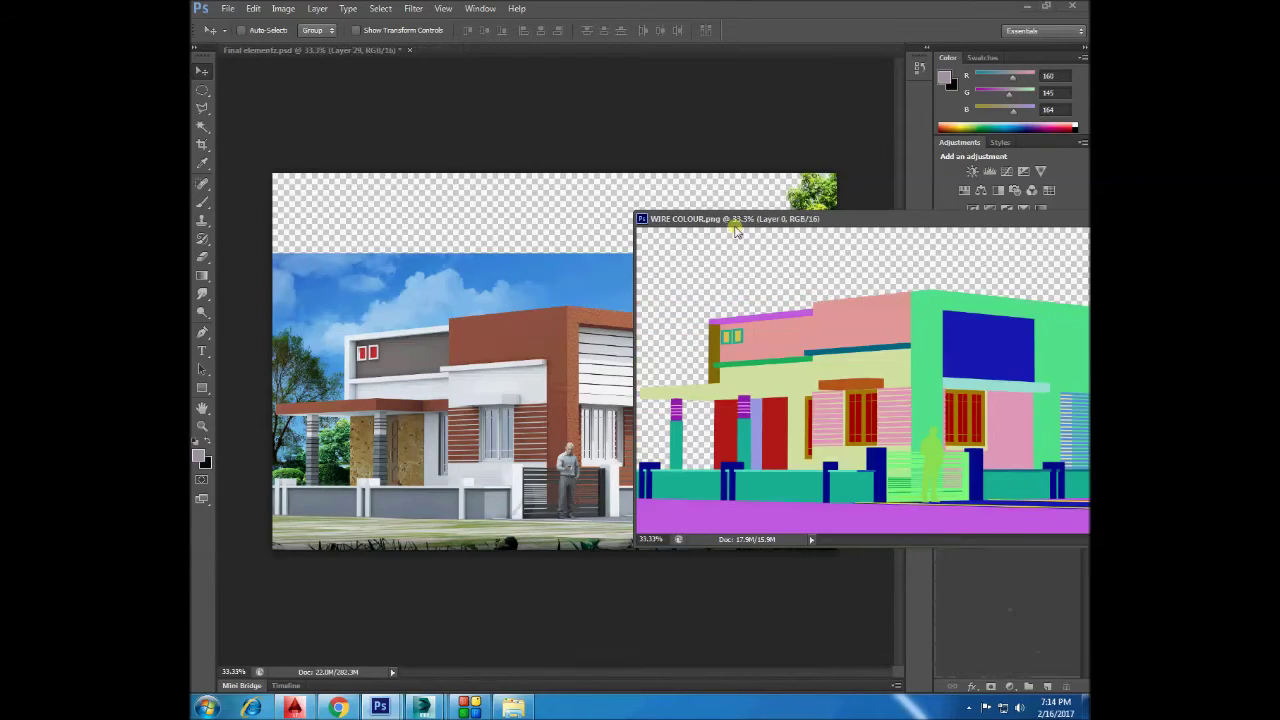
drag(745, 220, 513, 272)
click(960, 271)
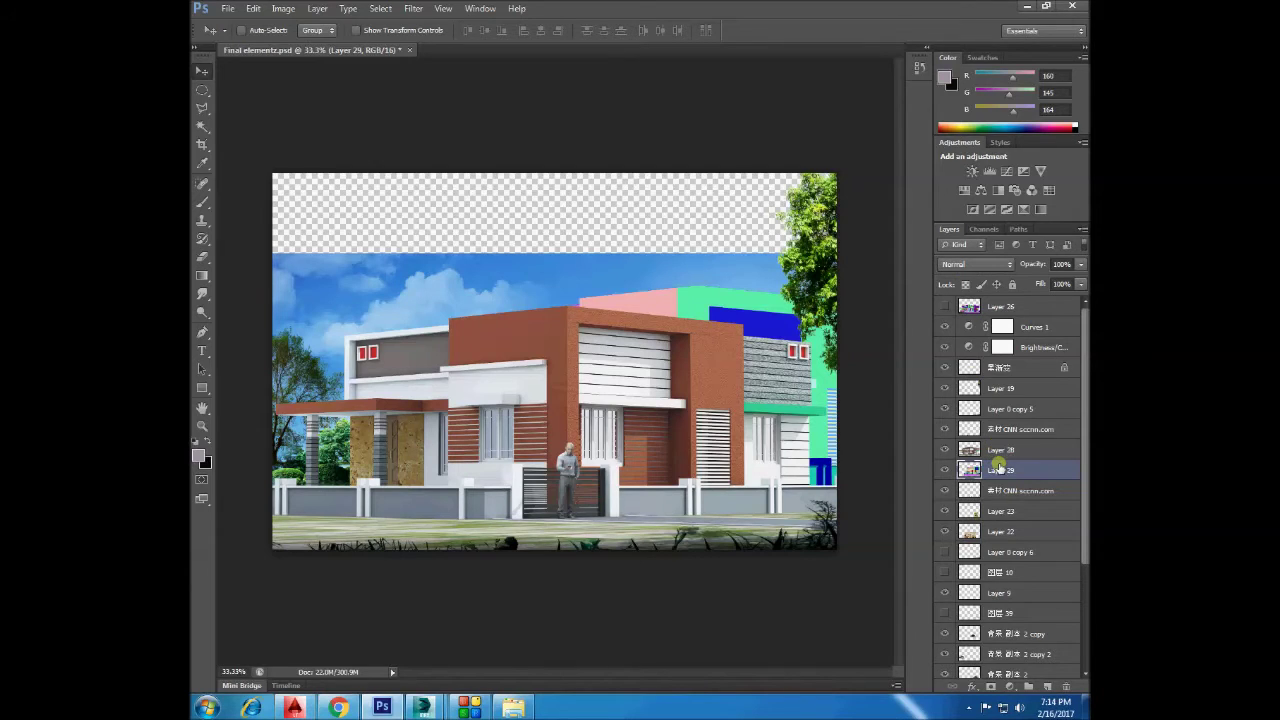
double_click(1000, 468)
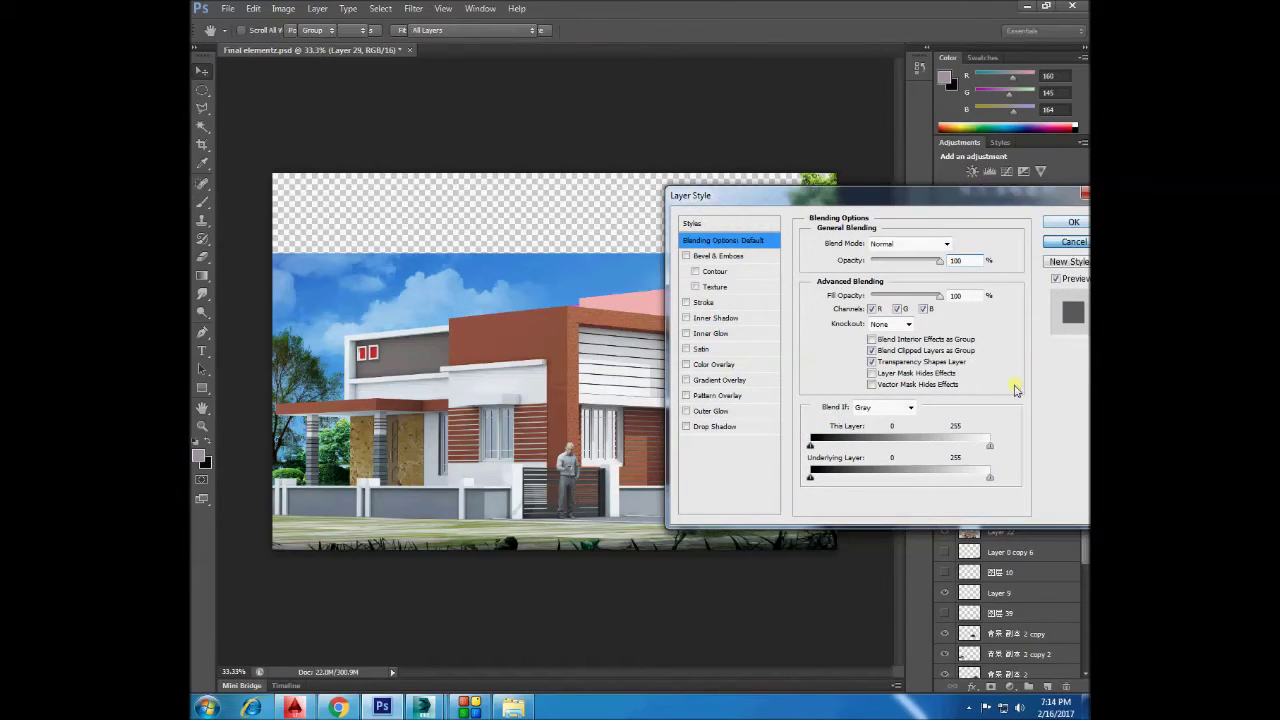
Move Layer 29 above Layer 28, align it with the house, and zoom in on the windows.
key(Escape)
drag(1000, 474, 1000, 452)
mouse_move(768, 316)
mouse_down()
mouse_move(566, 347)
mouse_move(595, 327)
mouse_up()
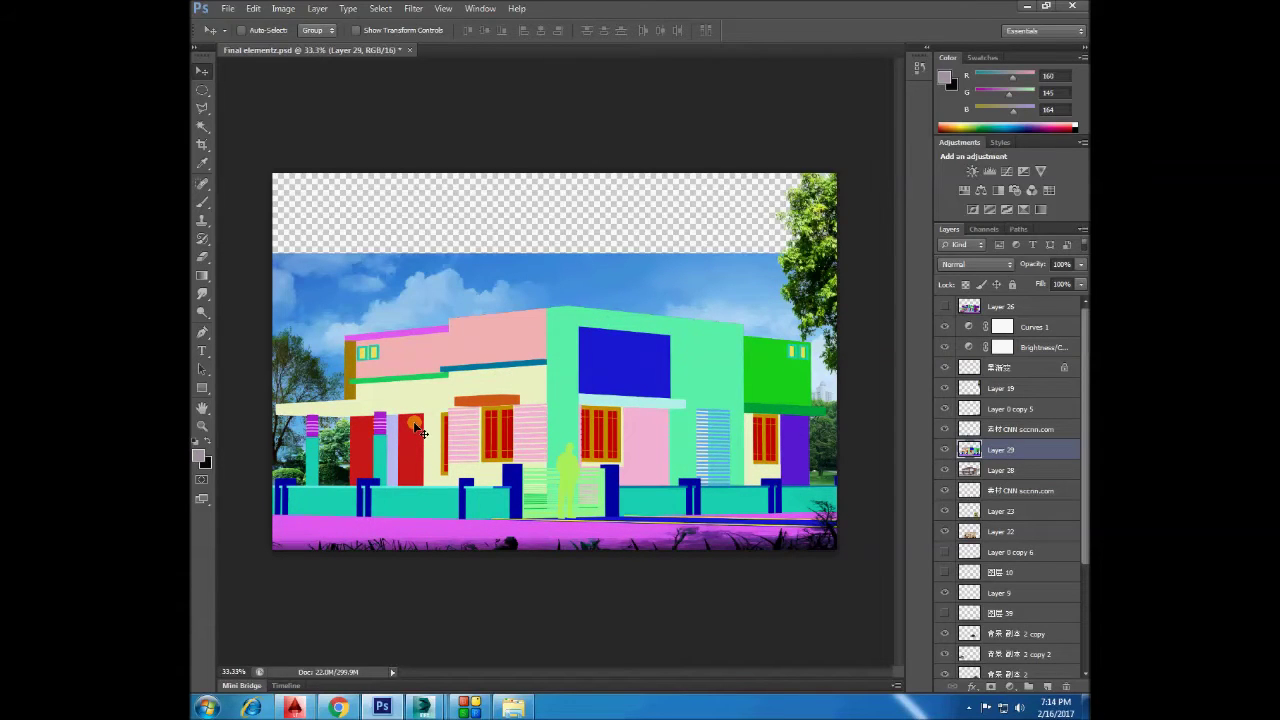
key(z)
mouse_move(462, 370)
mouse_down()
mouse_move(470, 388)
mouse_move(530, 390)
mouse_up()
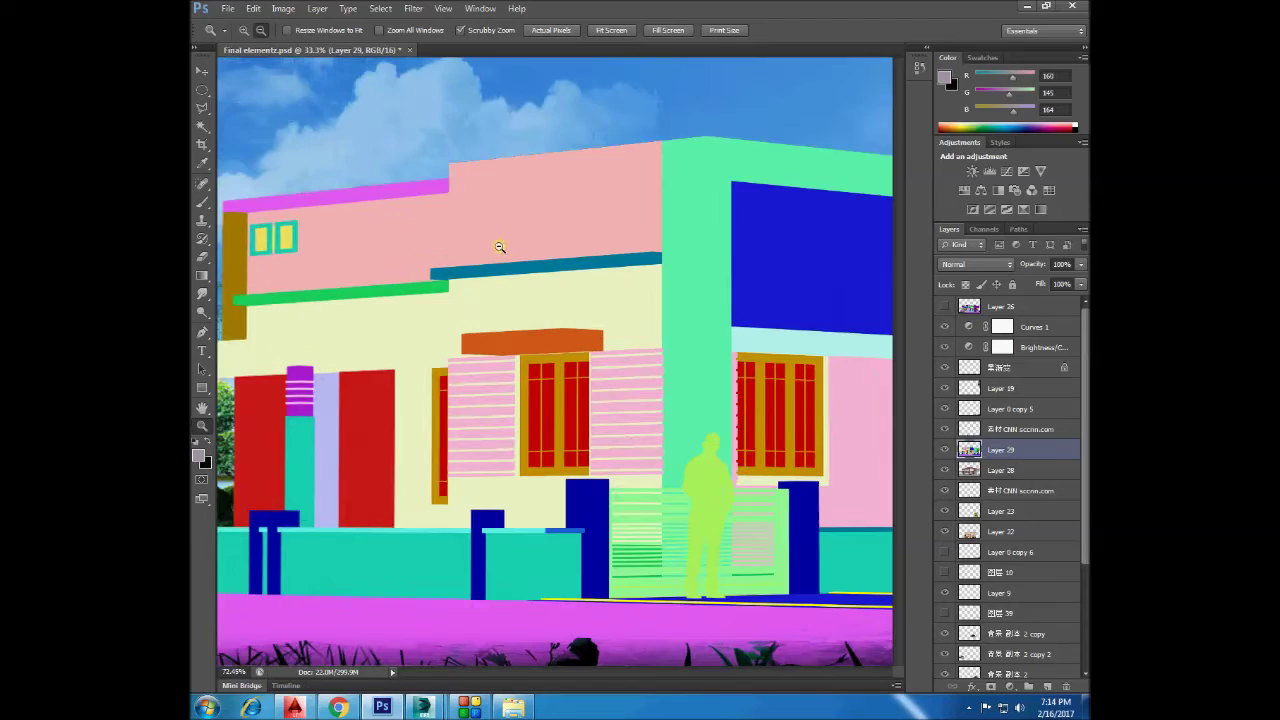
Magic-wand select the red door strip and the middle and right windows' red panes.
key(w)
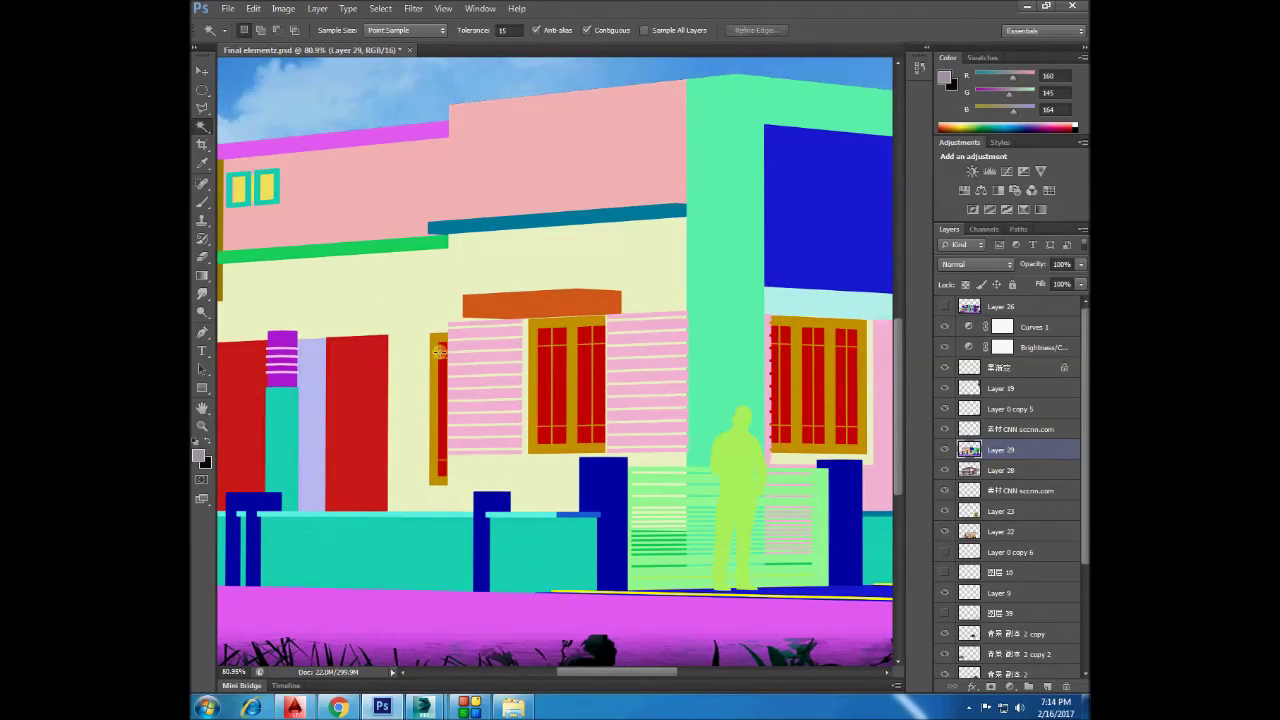
click(442, 367)
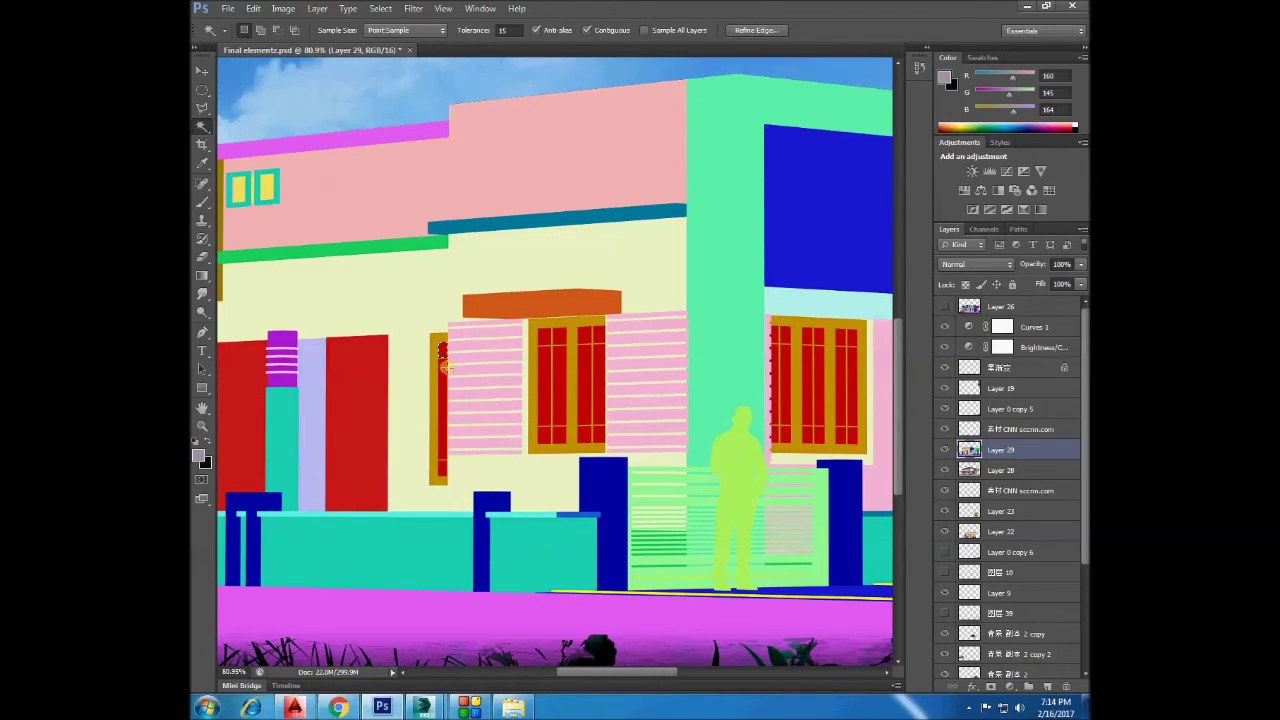
shift+click(444, 399)
shift+click(546, 340)
shift+click(542, 420)
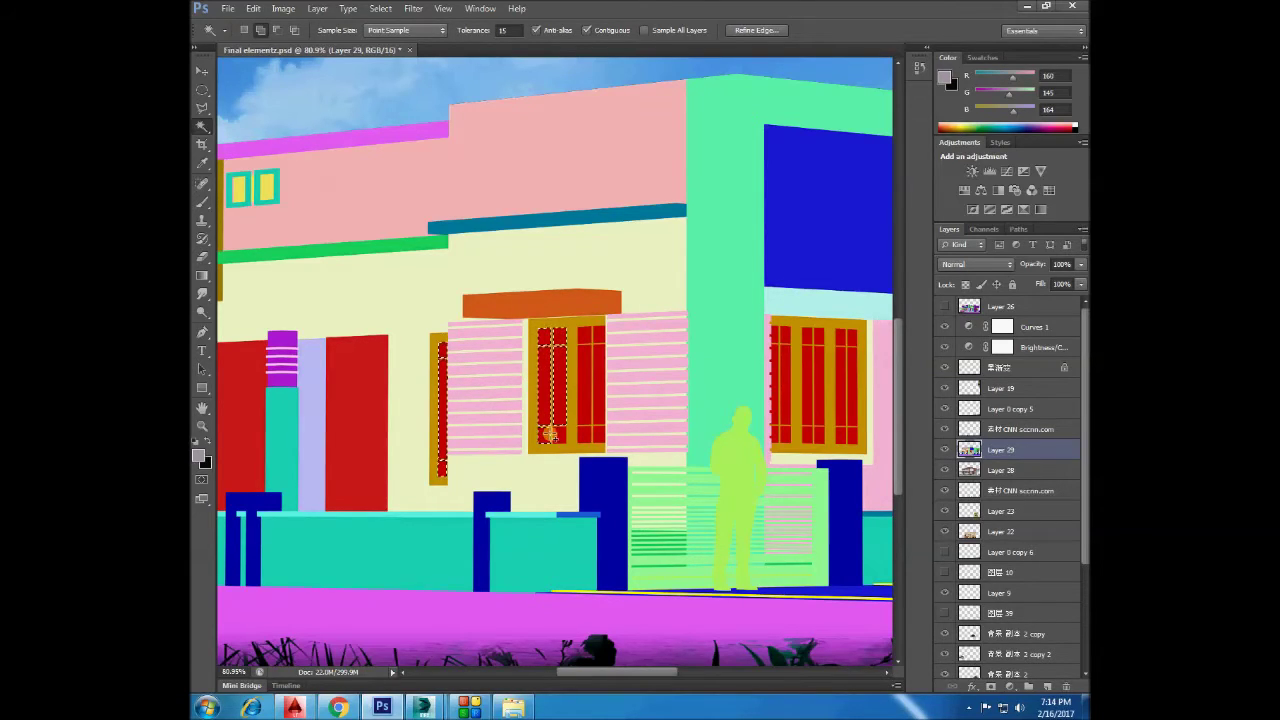
shift+click(598, 338)
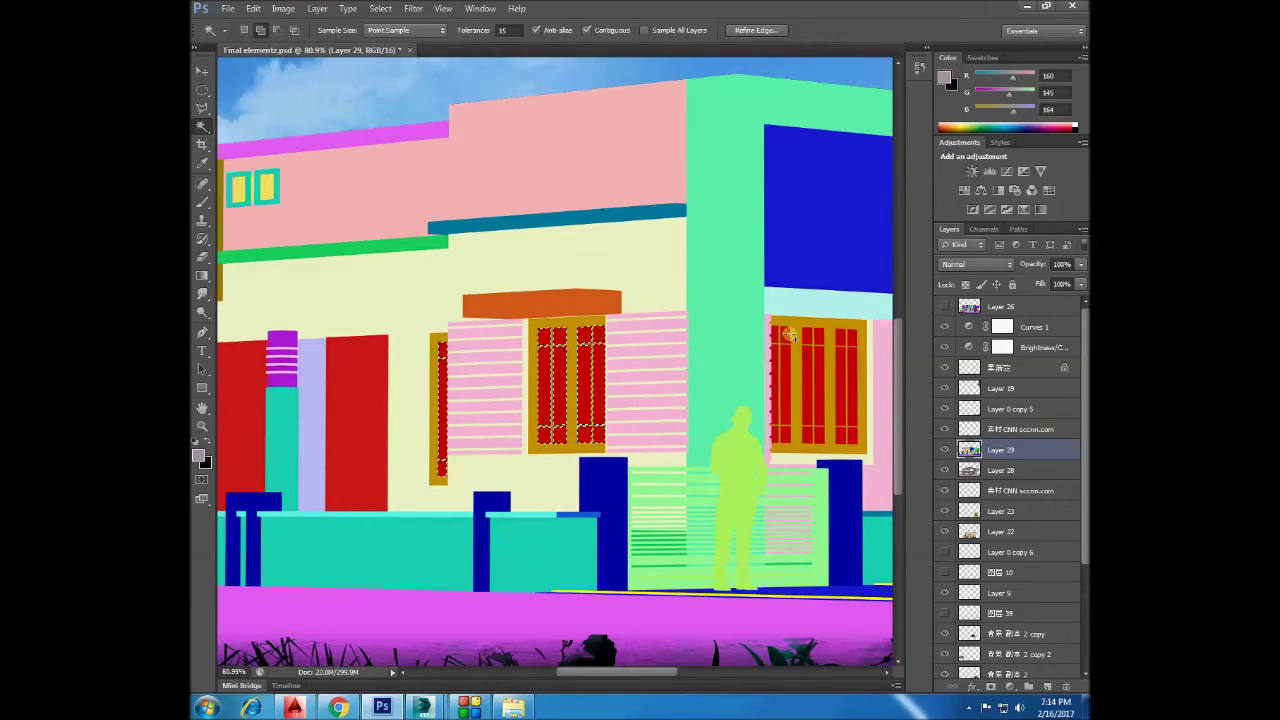
shift+click(781, 425)
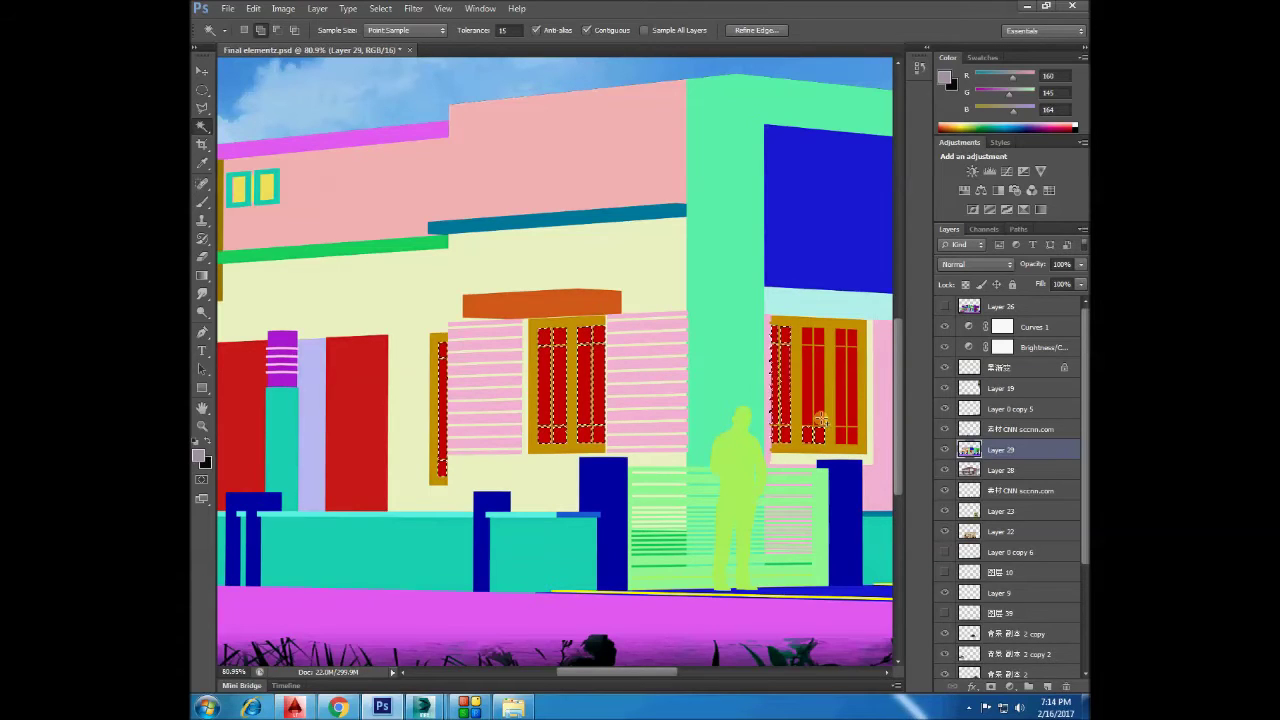
shift+click(810, 341)
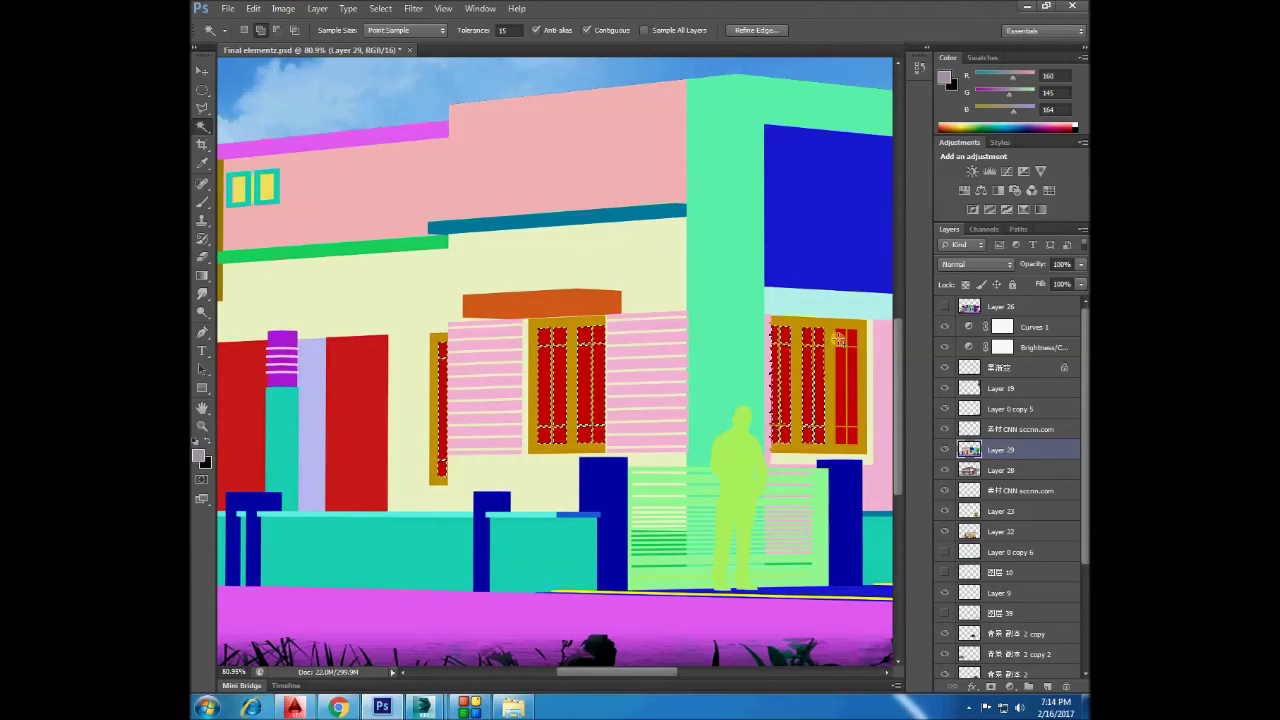
shift+click(850, 348)
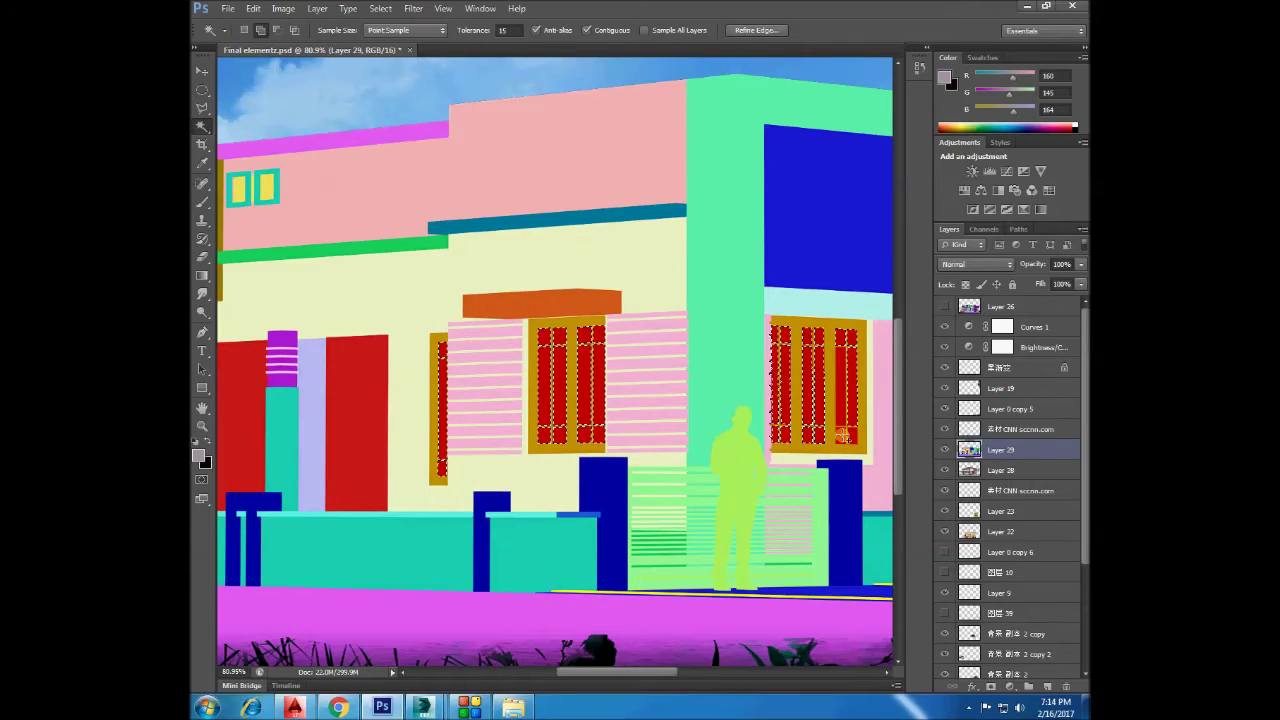
Add the far window's red columns, then hide the colour map and make Layer 28 active.
drag(670, 680, 750, 680)
shift+click(782, 356)
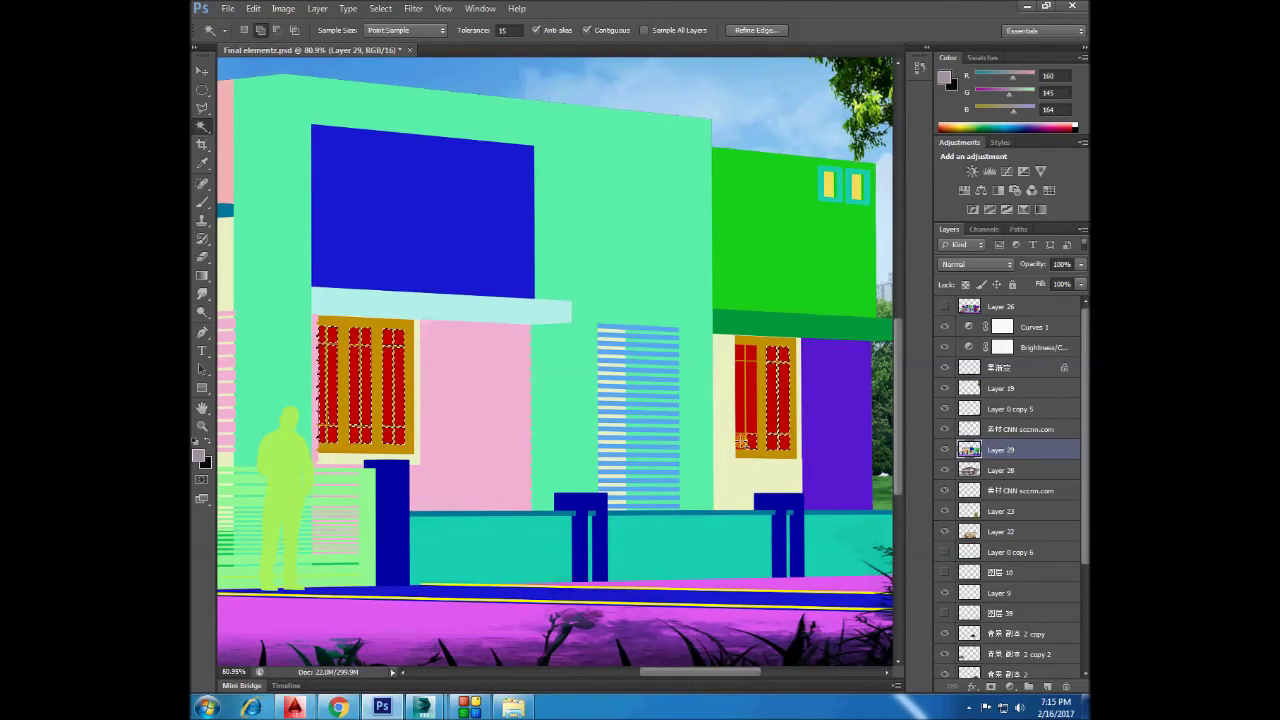
shift+click(742, 356)
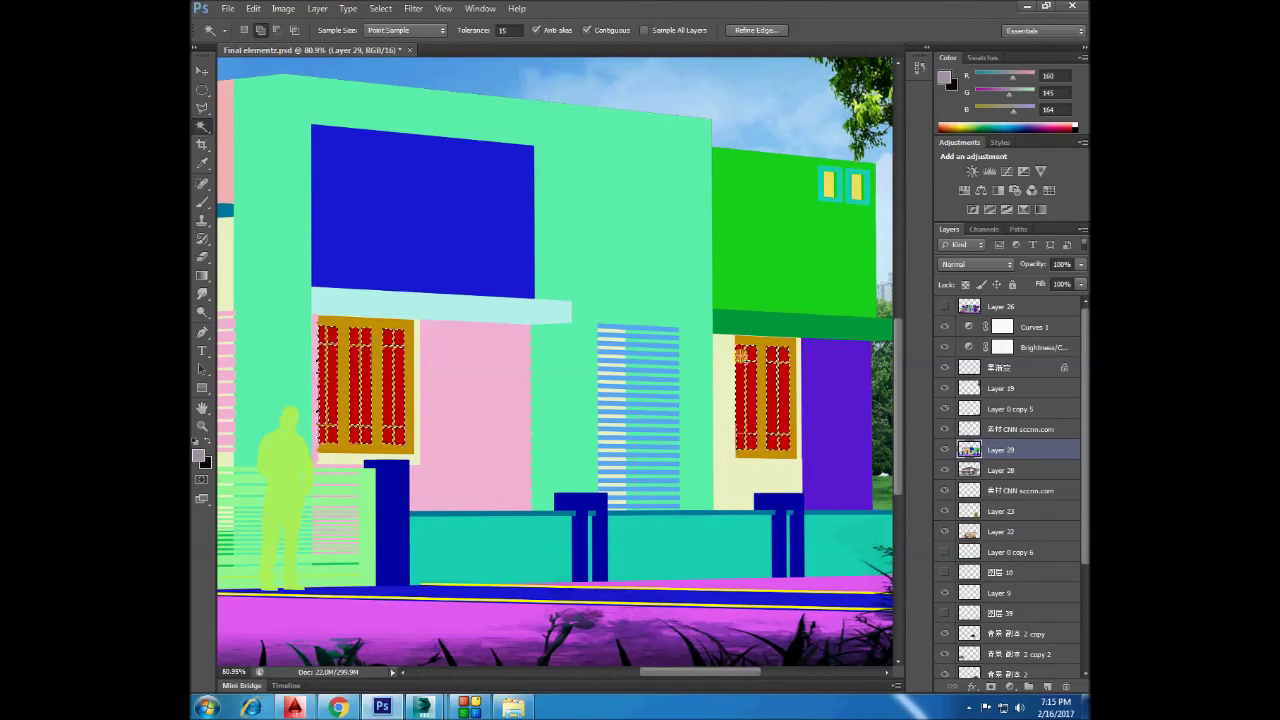
click(1000, 470)
click(945, 449)
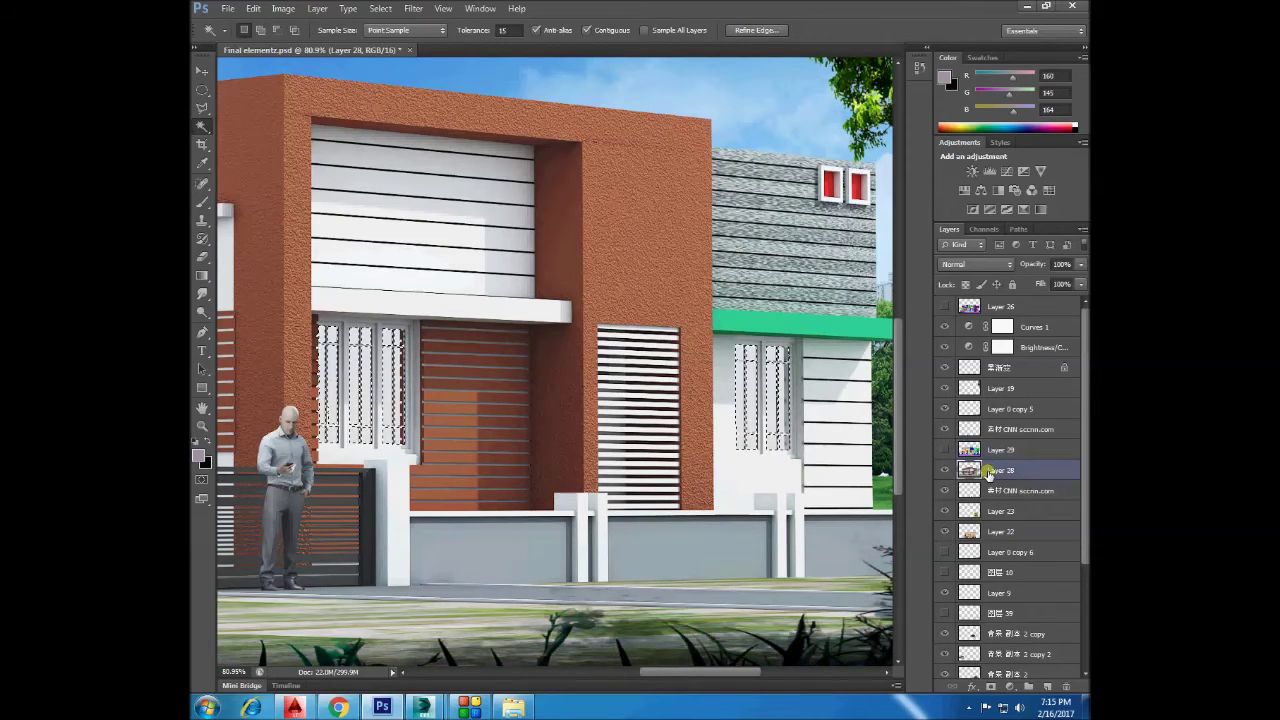
Zoom out to the whole image, toggle Layer 28 off and on, and browse the ELEMENTS folder.
key(l)
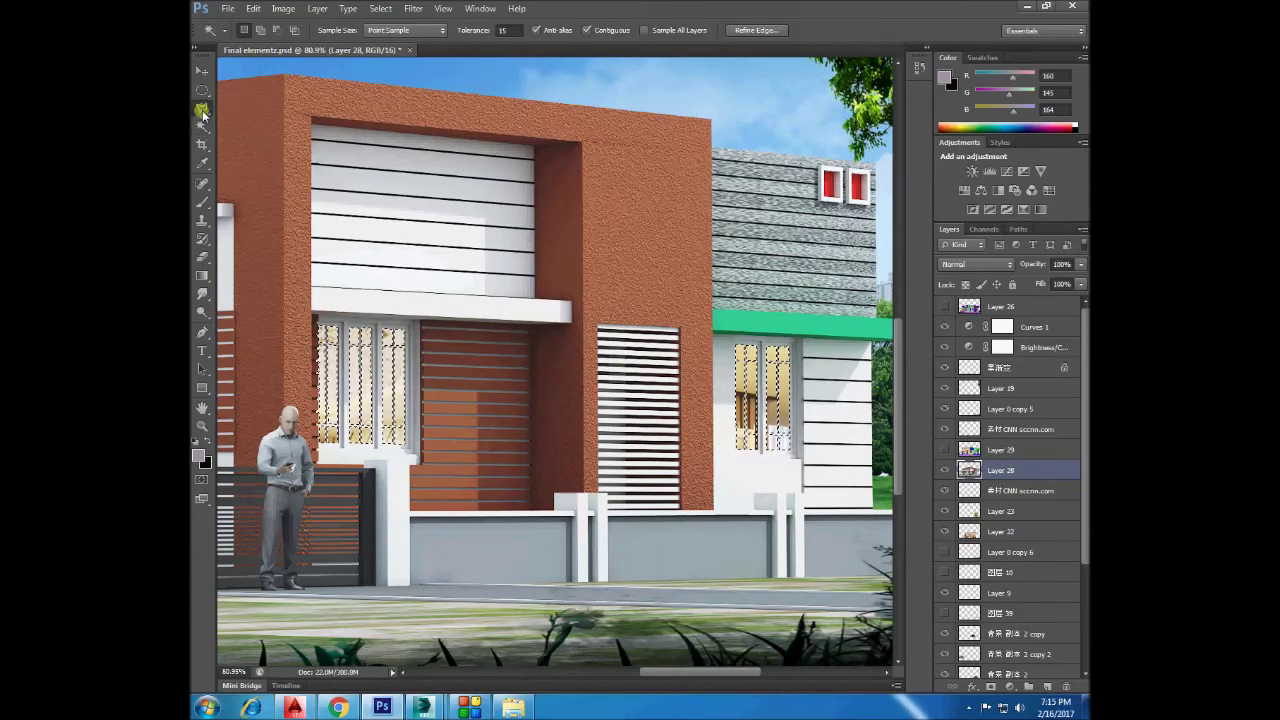
key(z)
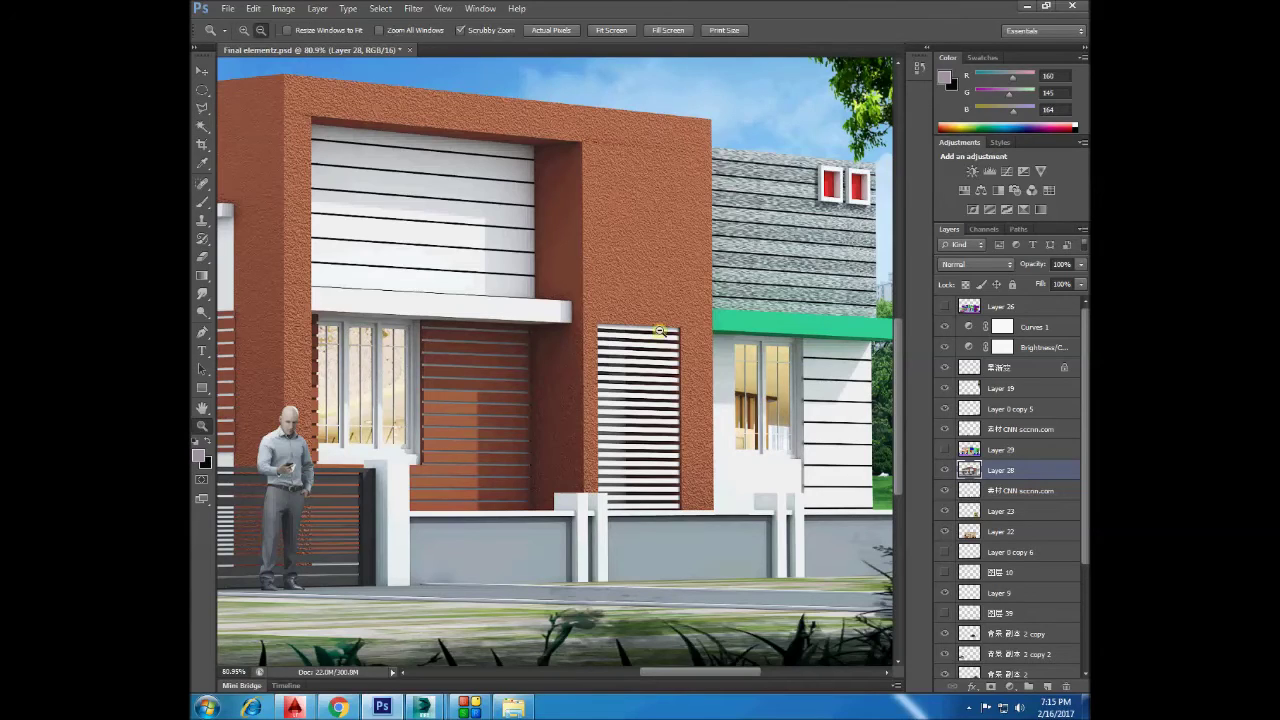
alt+drag(659, 331, 653, 430)
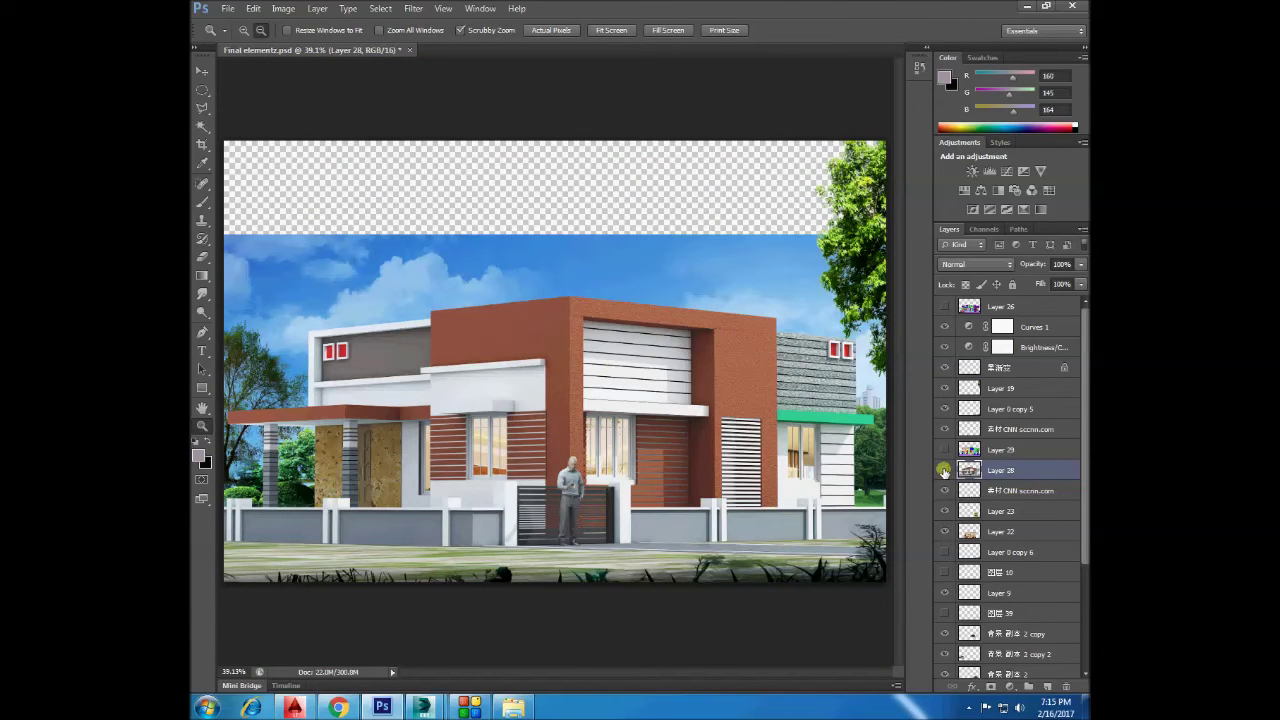
click(944, 471)
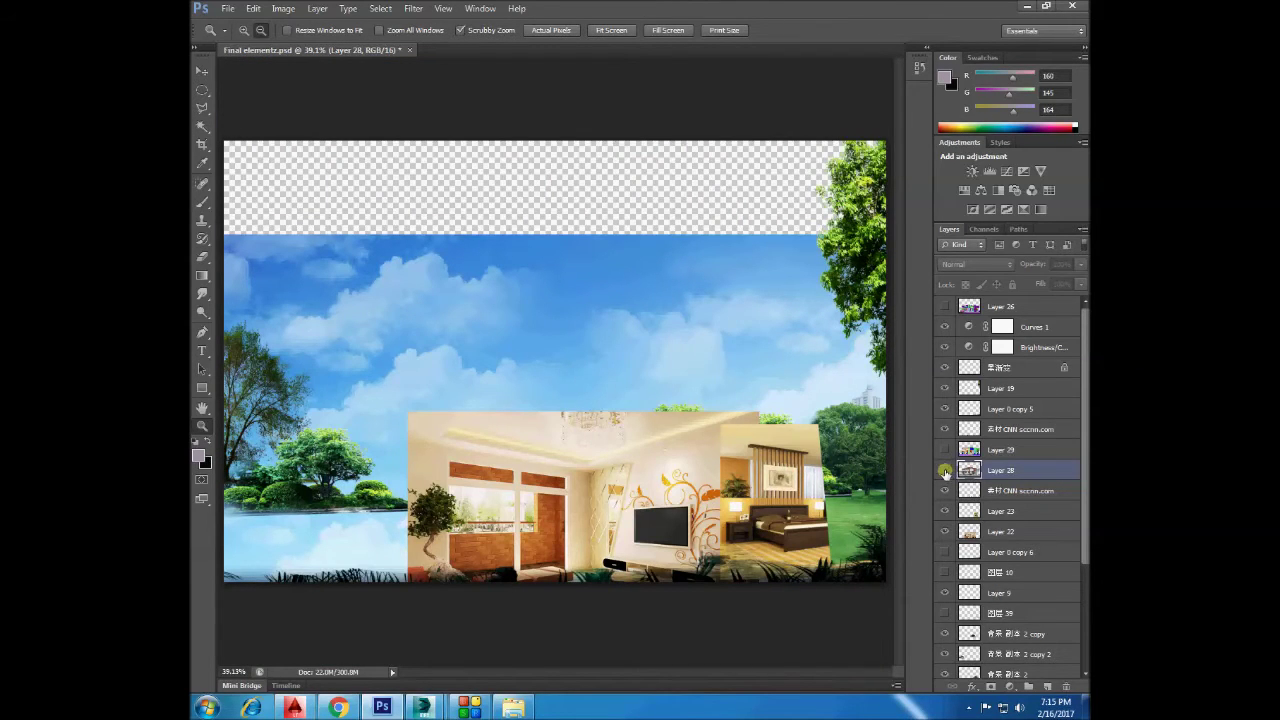
click(945, 472)
click(228, 8)
click(250, 35)
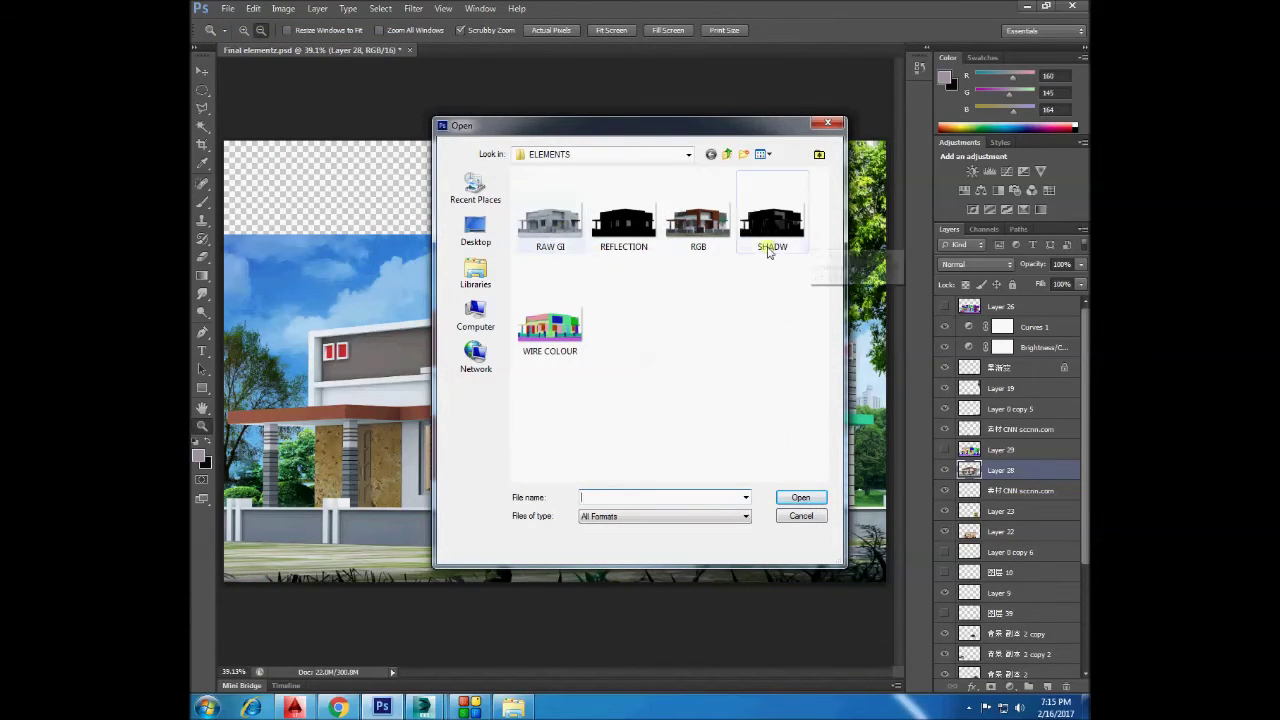
Open RAW GI.png and drag it into the composite as Layer 30, aligned over the house.
double_click(565, 254)
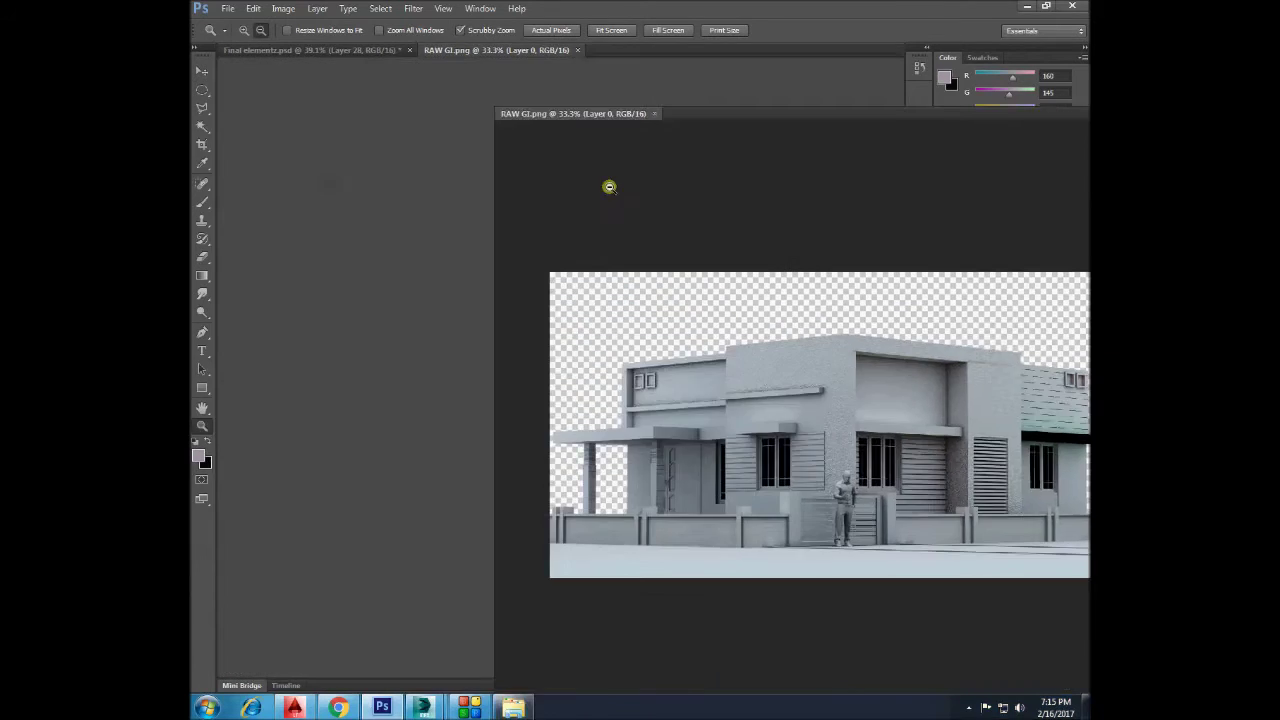
drag(459, 56, 641, 227)
click(202, 71)
drag(690, 350, 535, 337)
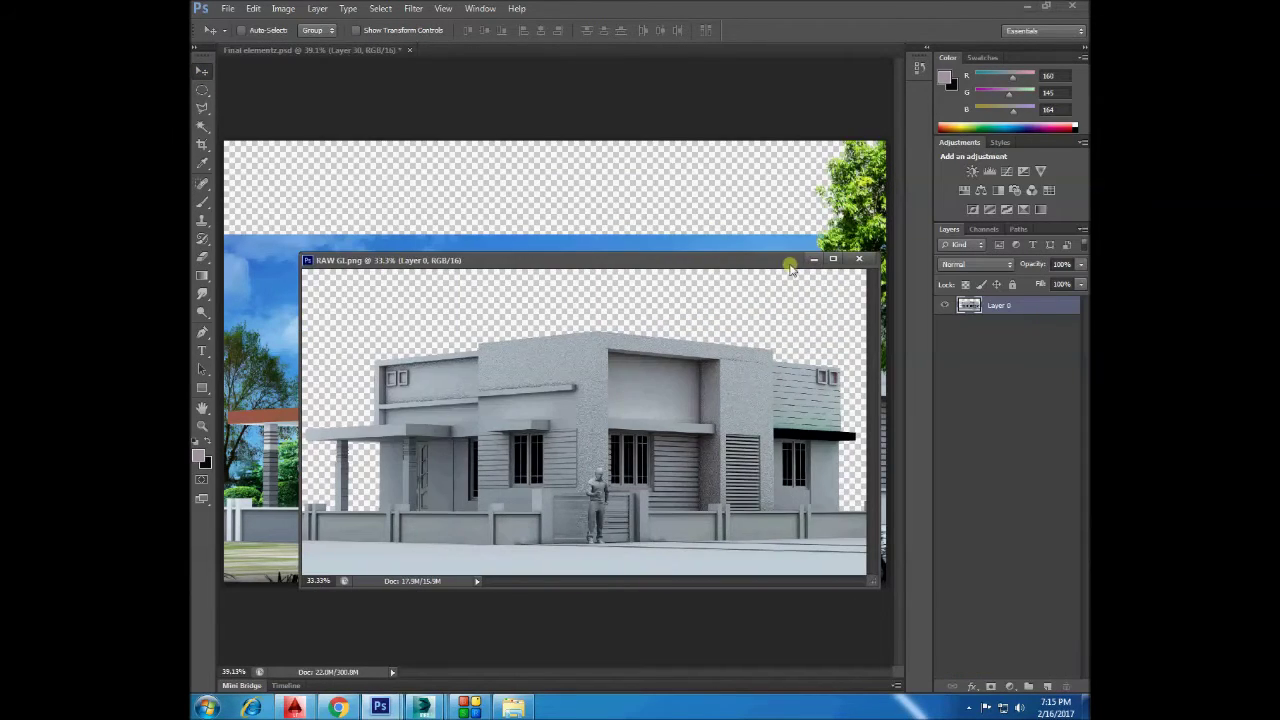
drag(643, 257, 656, 334)
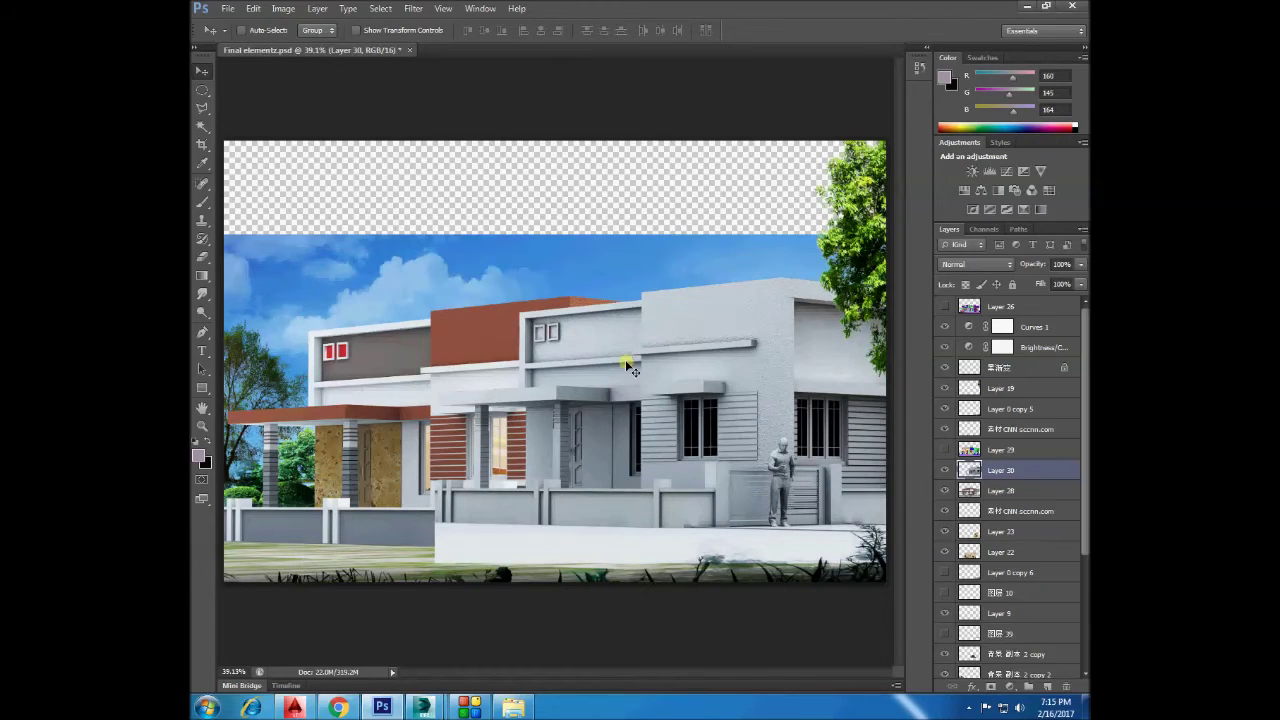
drag(578, 372, 414, 385)
click(990, 264)
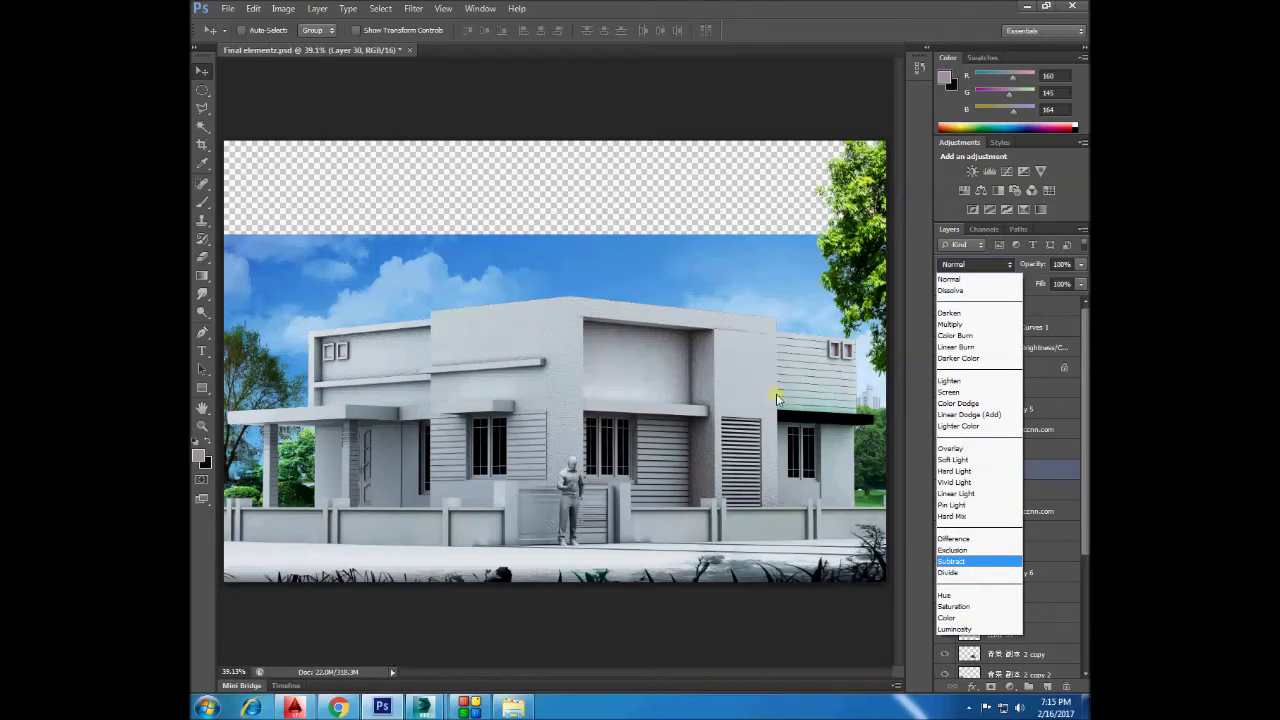
Set the RAW GI layer to Overlay blend mode with 50% opacity.
click(955, 451)
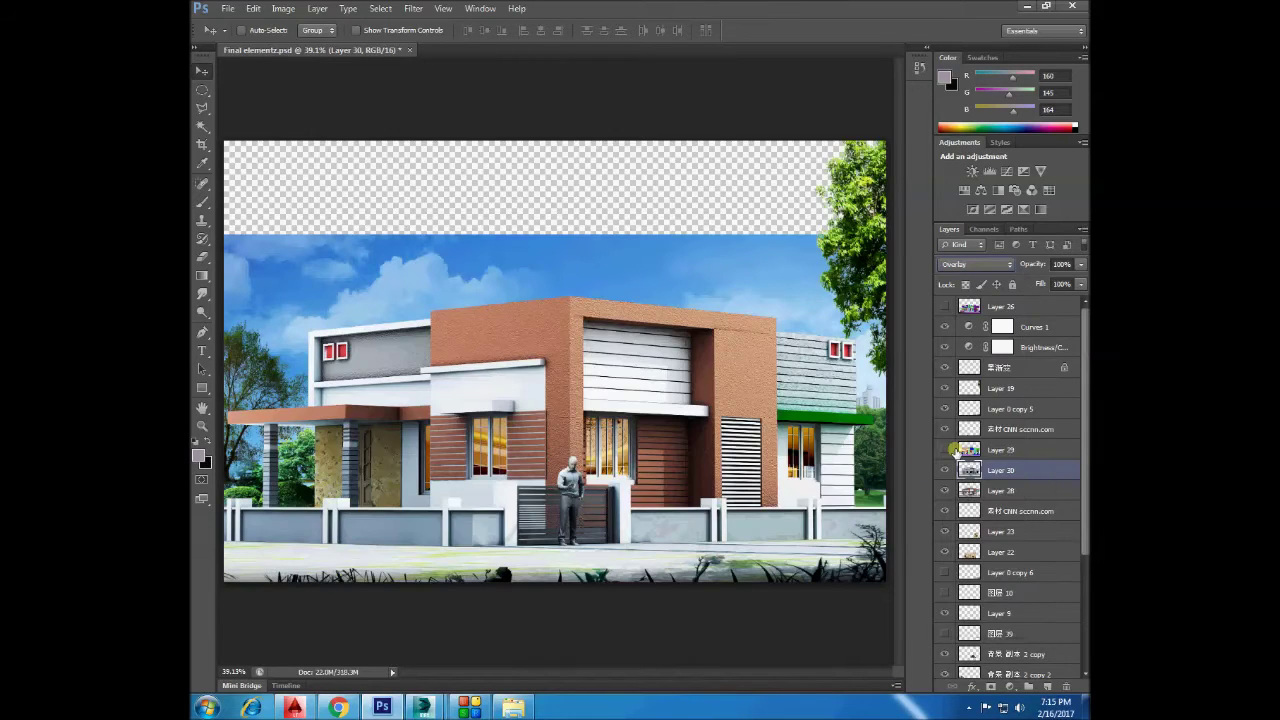
click(1078, 266)
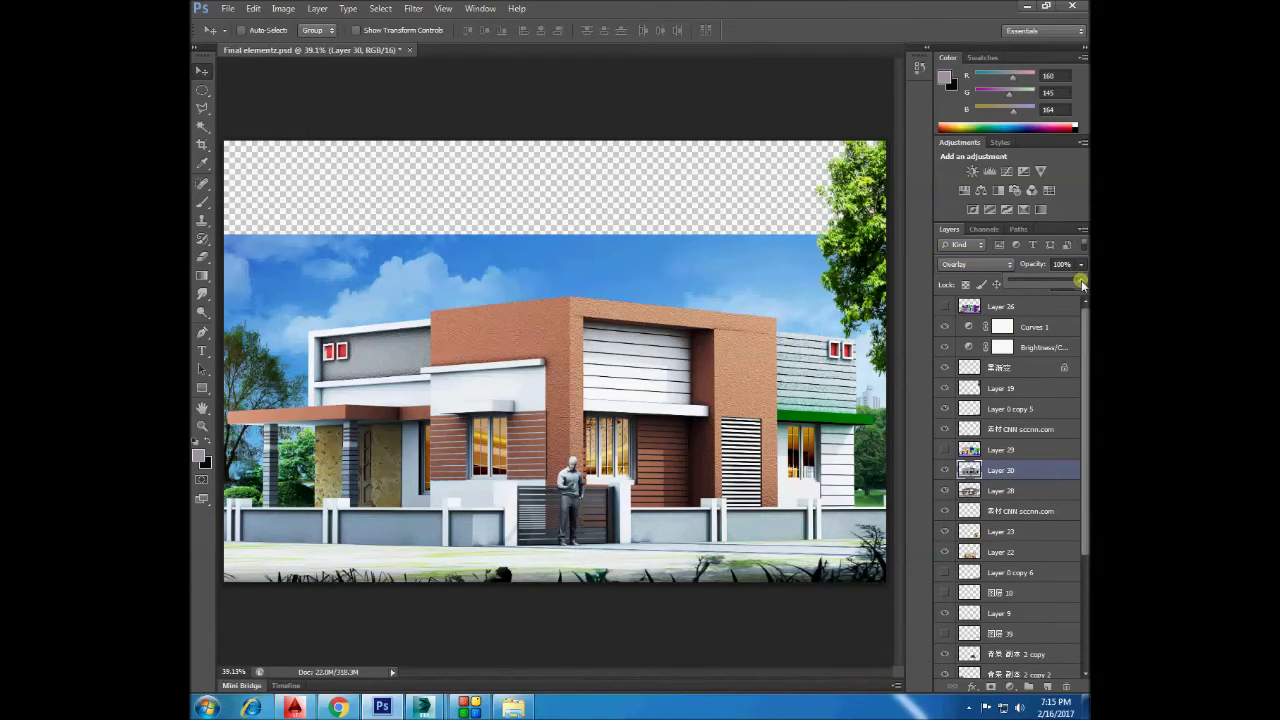
mouse_move(1040, 285)
mouse_down()
mouse_move(1004, 285)
mouse_move(1049, 282)
mouse_up()
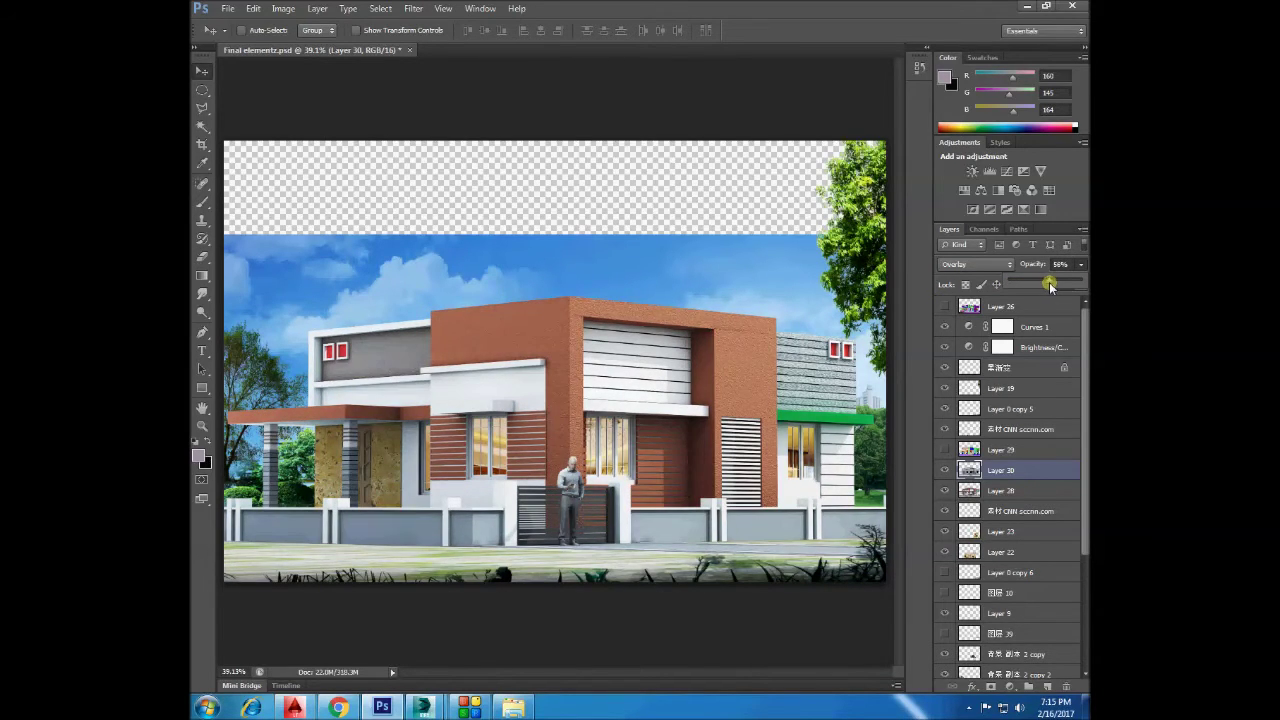
click(1060, 264)
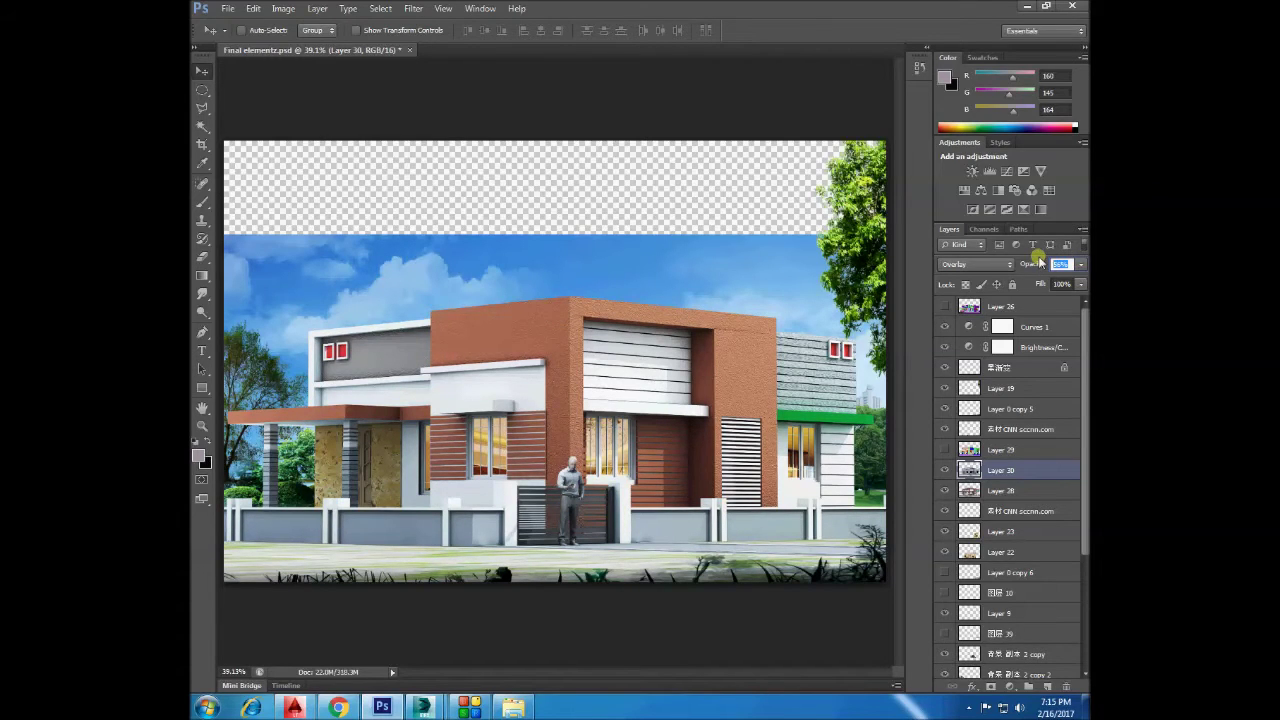
text(50)
key(Return)
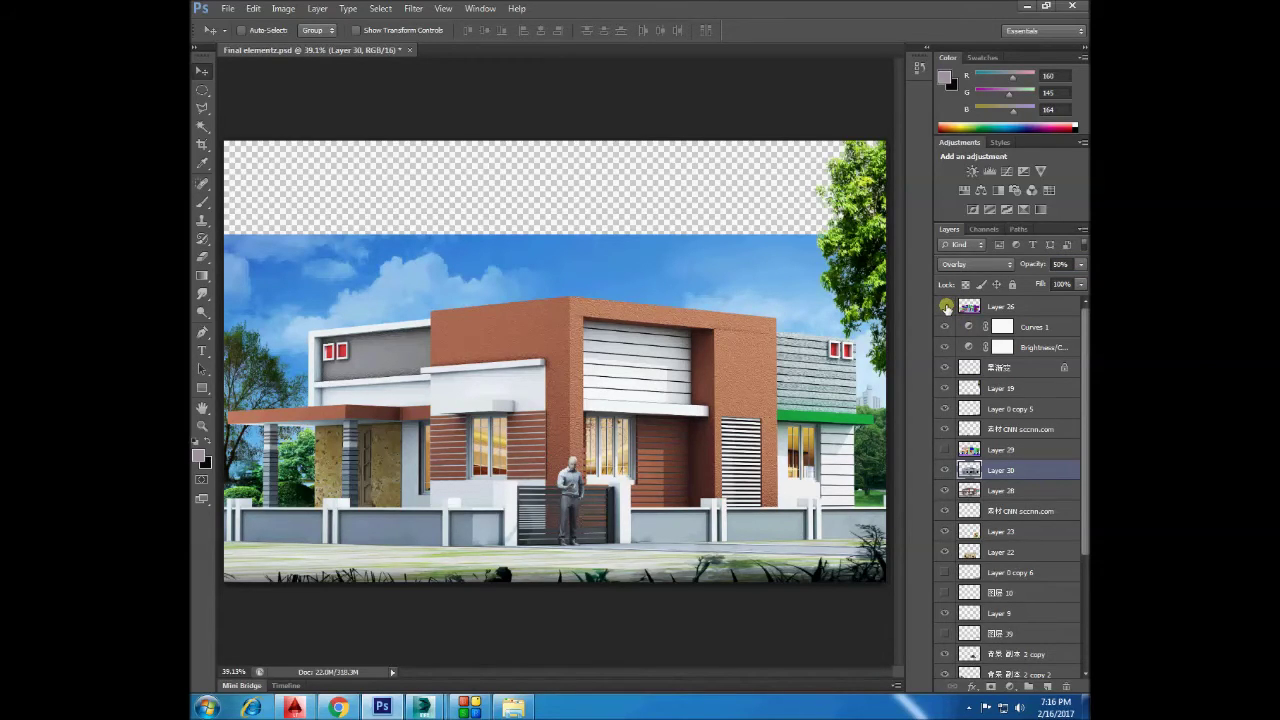
Magic Wand-select the person figure using Layer 29's flat colour mask, then hide the mask.
click(946, 307)
click(1000, 306)
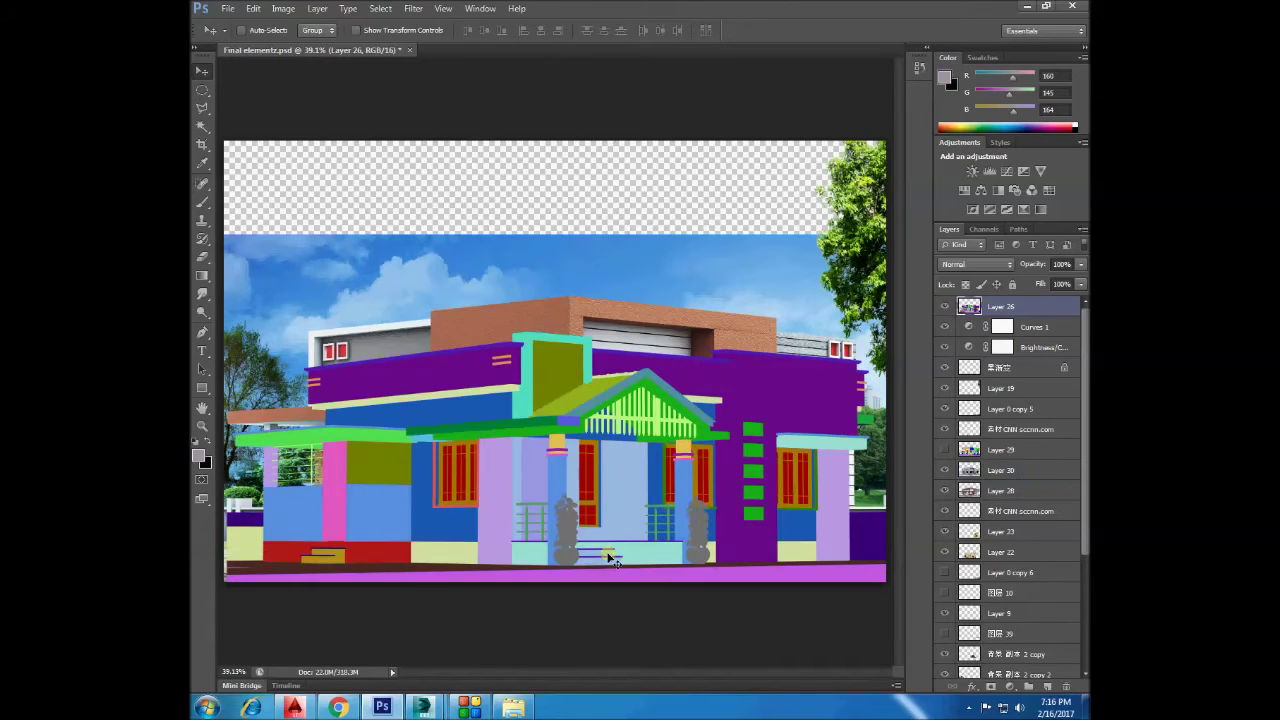
click(946, 307)
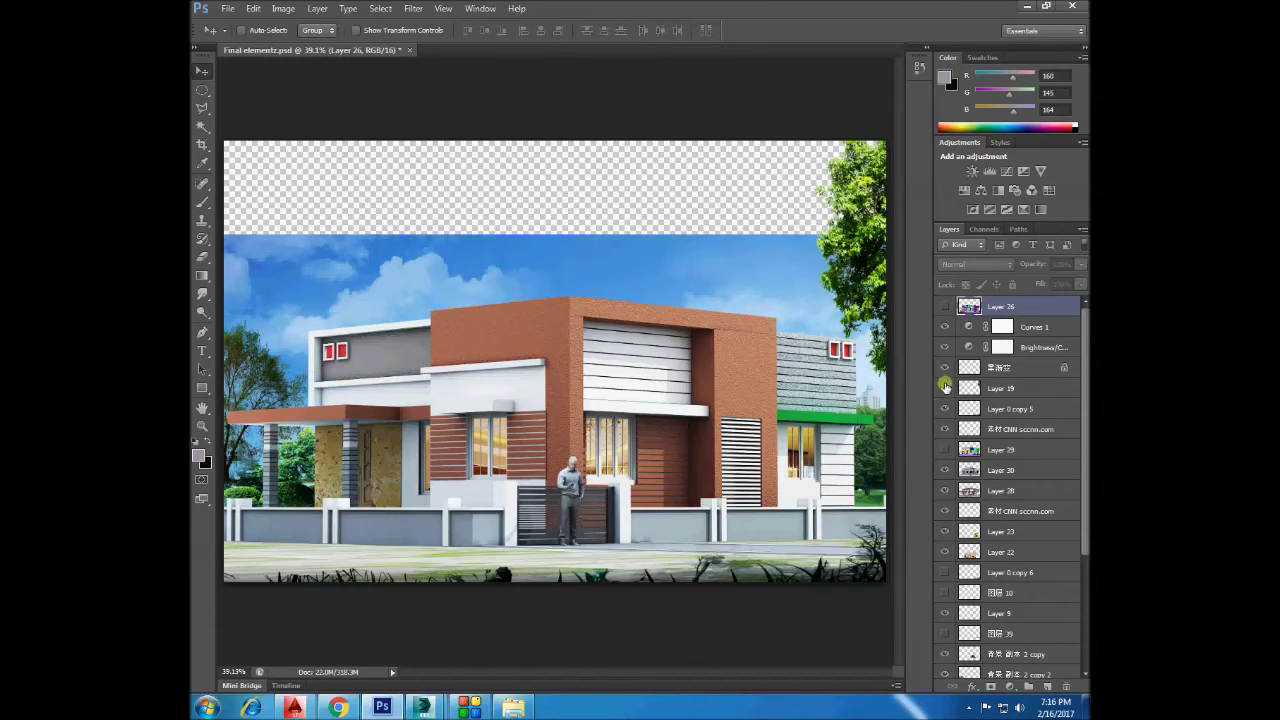
click(947, 450)
click(202, 126)
click(573, 492)
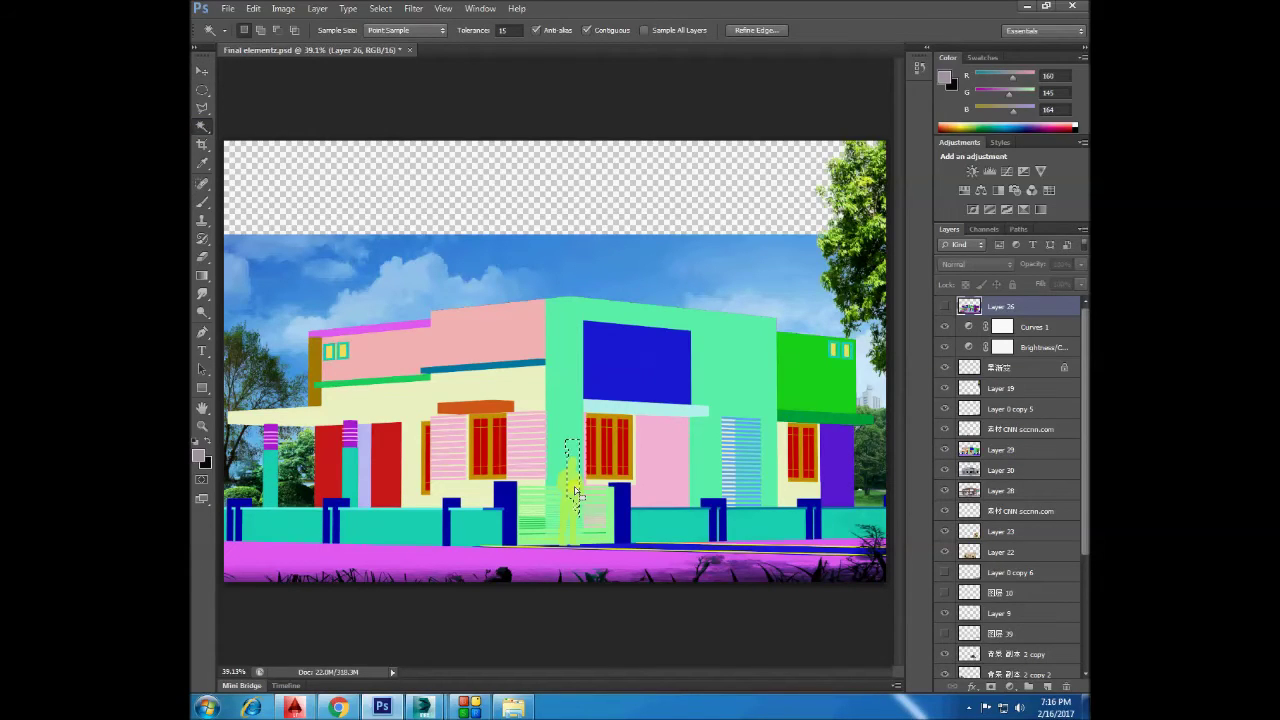
click(994, 456)
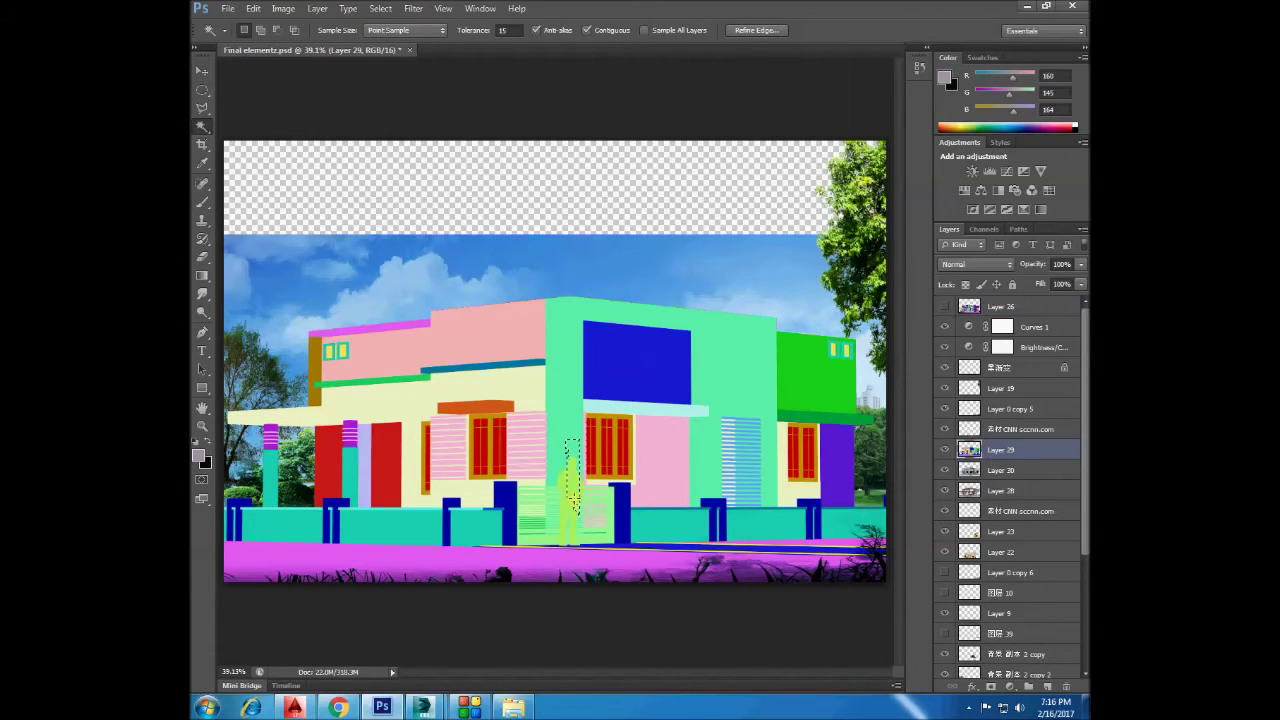
shift+click(580, 500)
click(944, 450)
On Layer 28, lower the figure's brightness to about 30 with Brightness/Contrast, then deselect.
click(1000, 490)
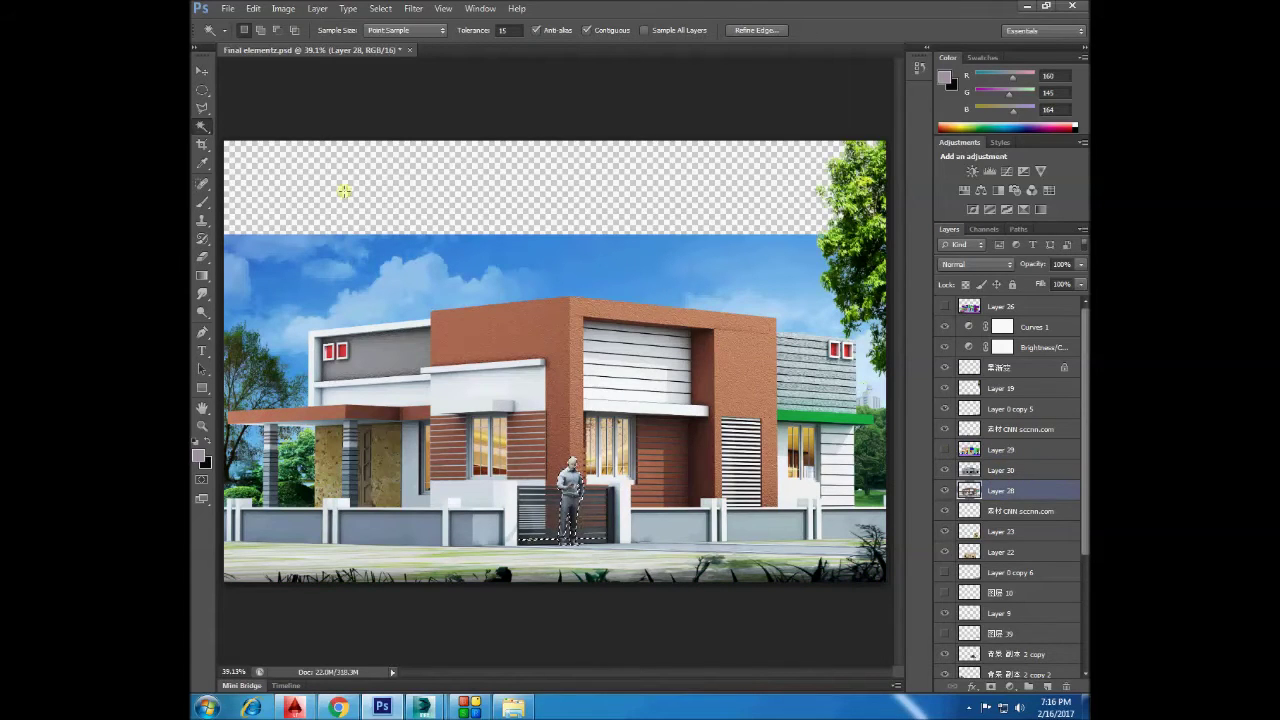
click(283, 9)
mouse_move(305, 44)
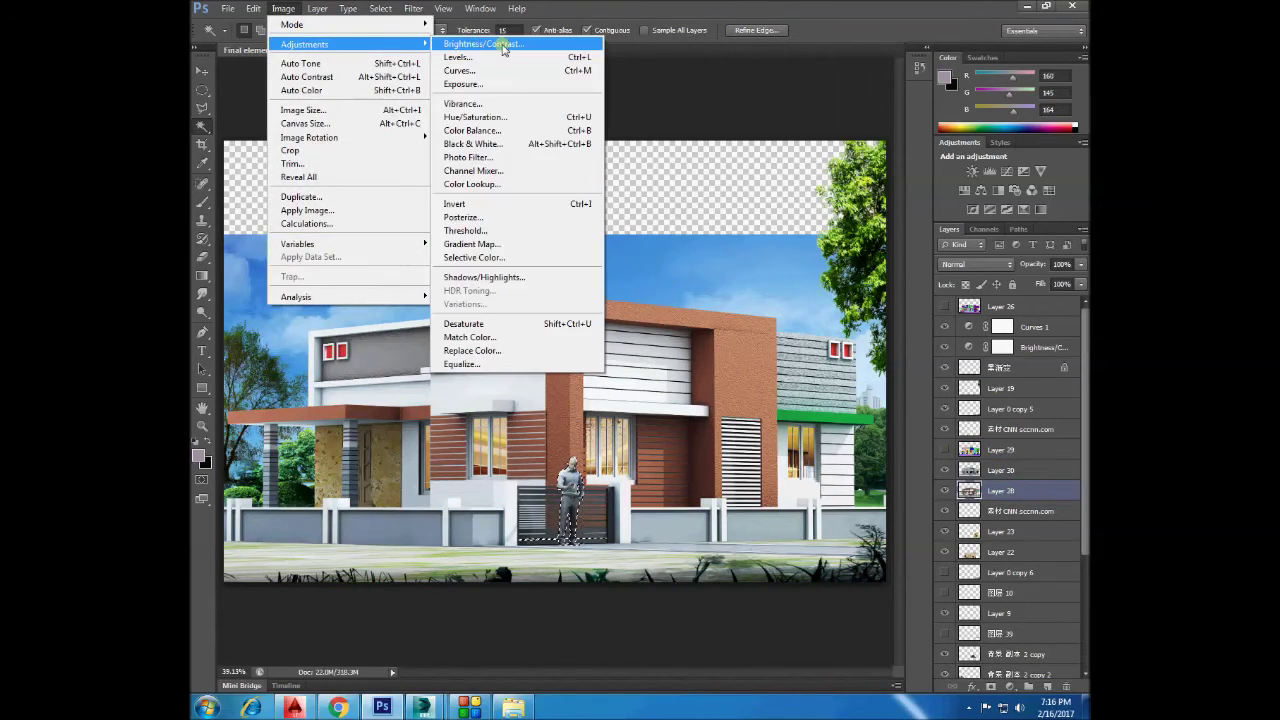
click(503, 45)
drag(634, 675, 620, 672)
key(Return)
key(ctrl+d)
click(228, 8)
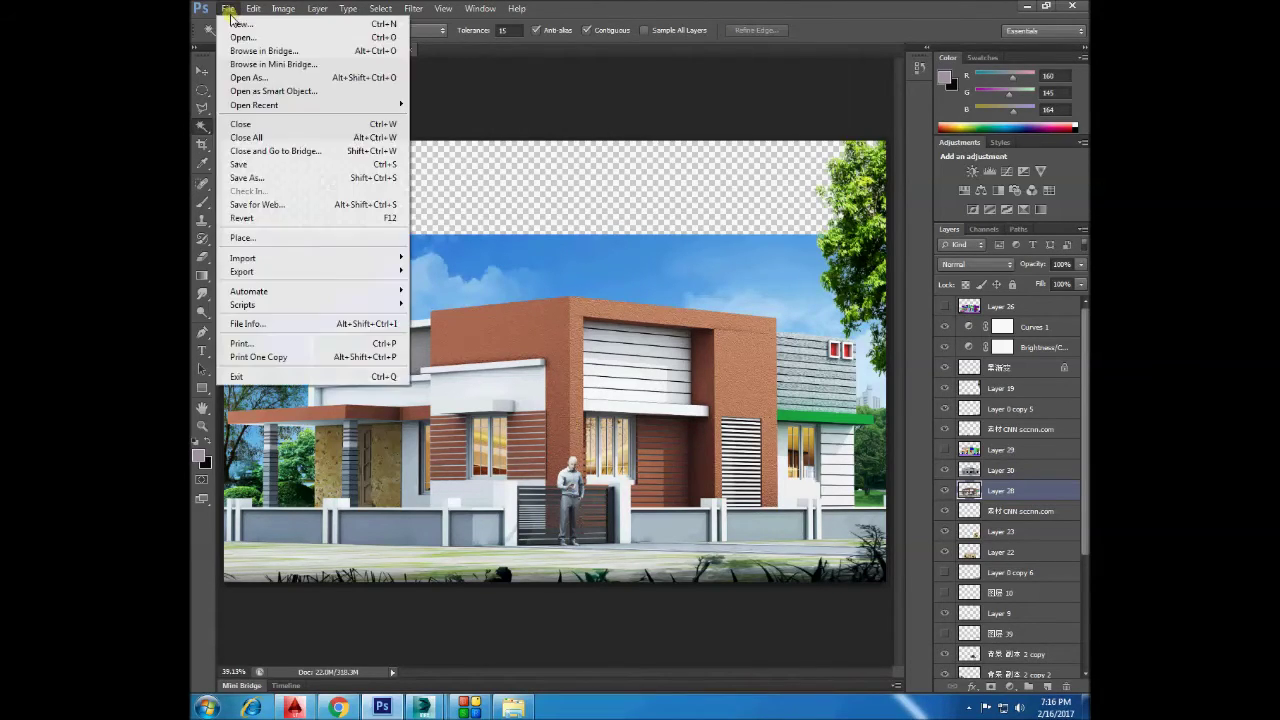
Save the composite as JPEG '01' in a new Output folder inside tut.
click(258, 182)
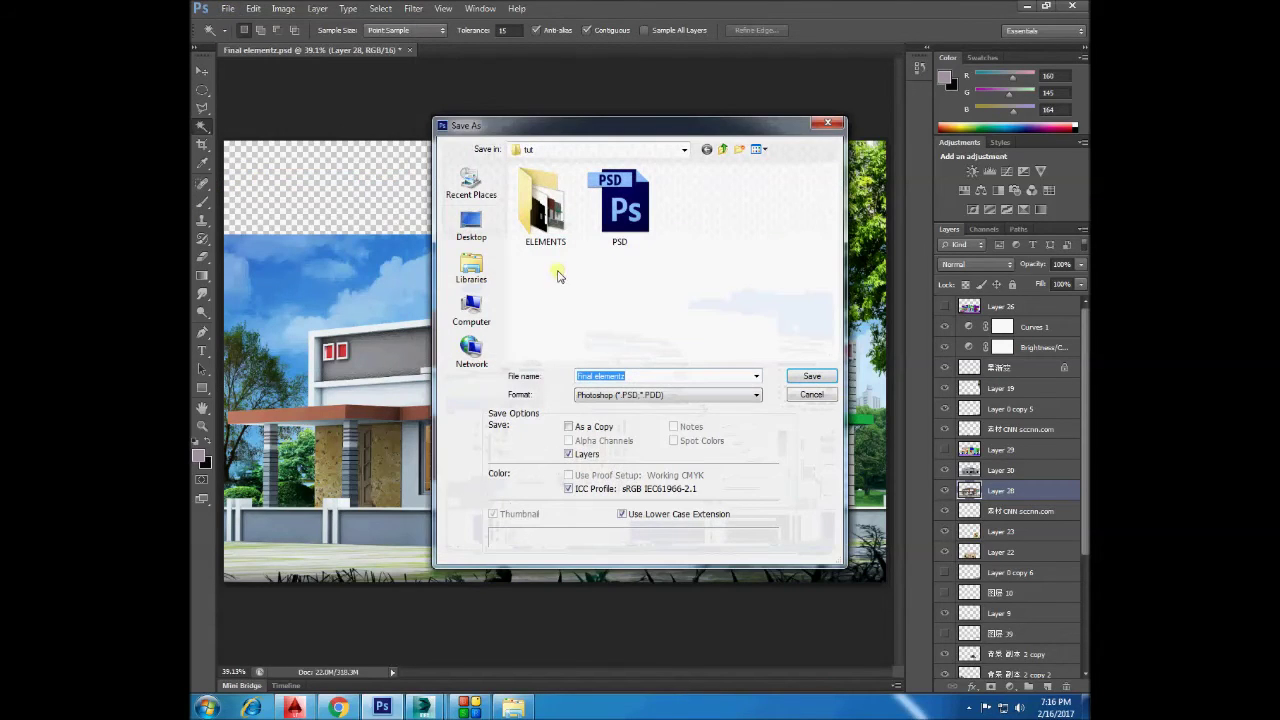
right_click(666, 284)
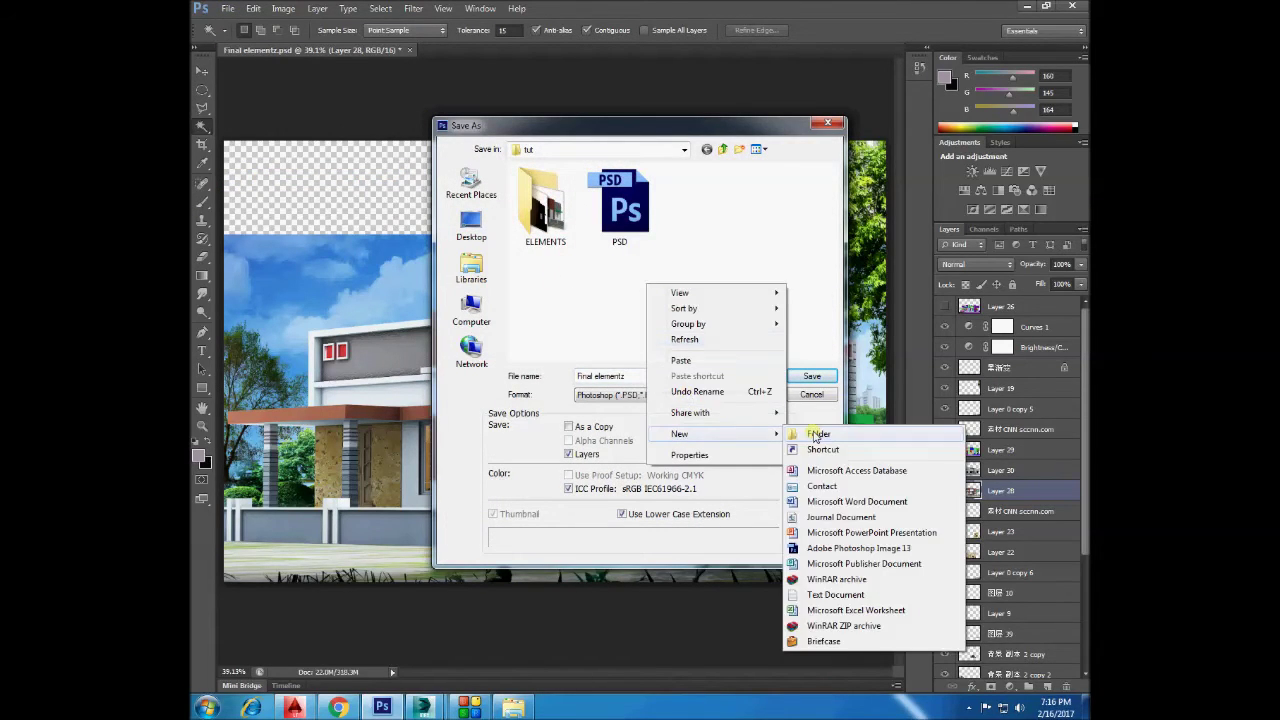
click(820, 432)
text(o)
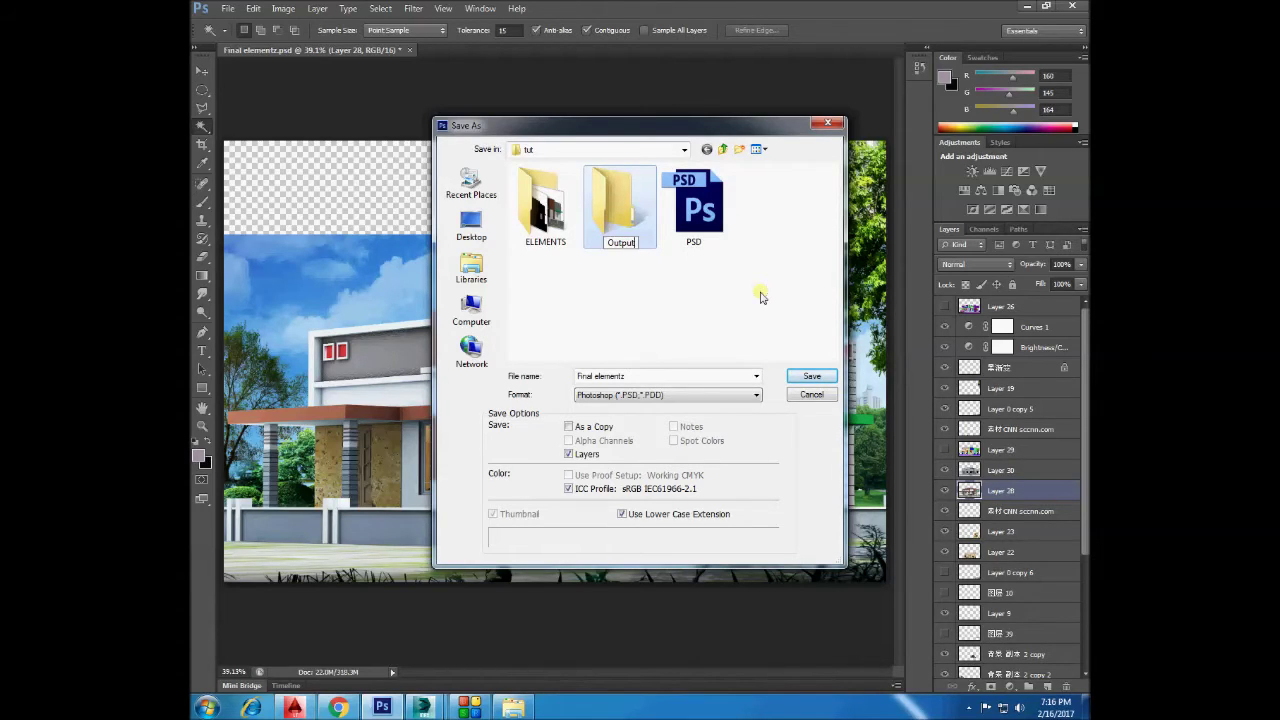
double_click(620, 210)
click(600, 395)
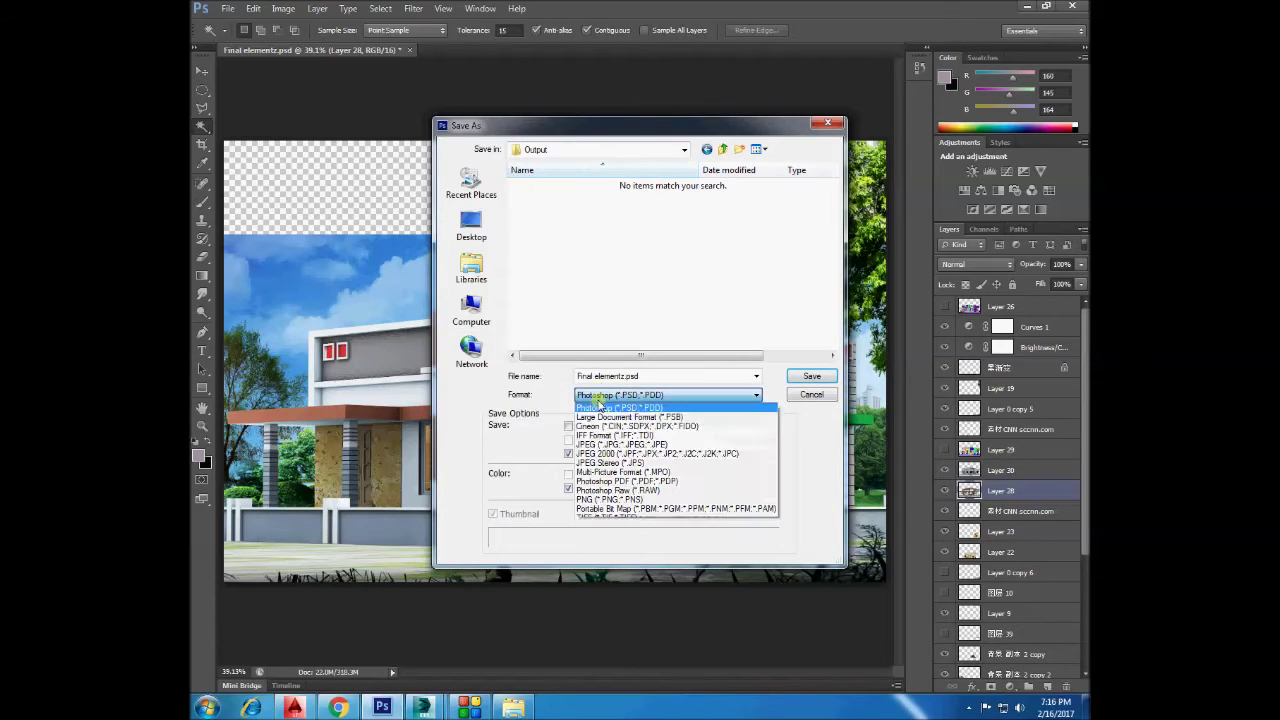
click(604, 446)
click(612, 376)
text(01)
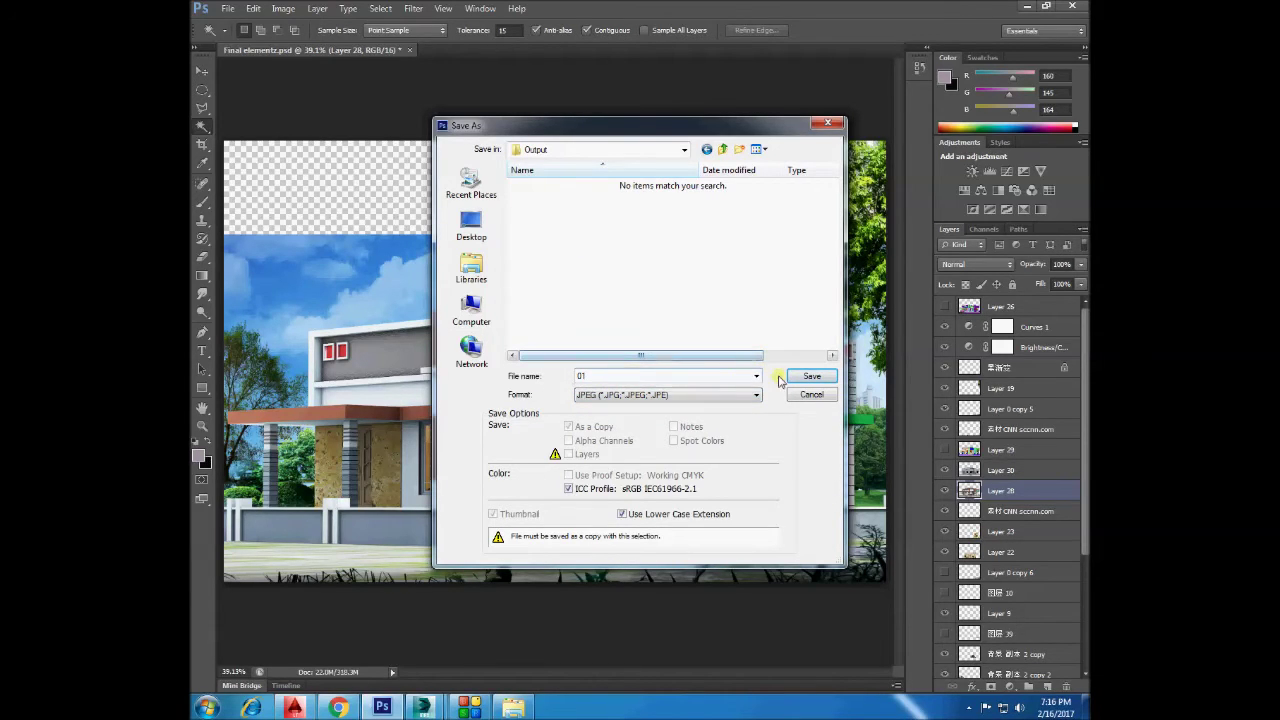
click(792, 377)
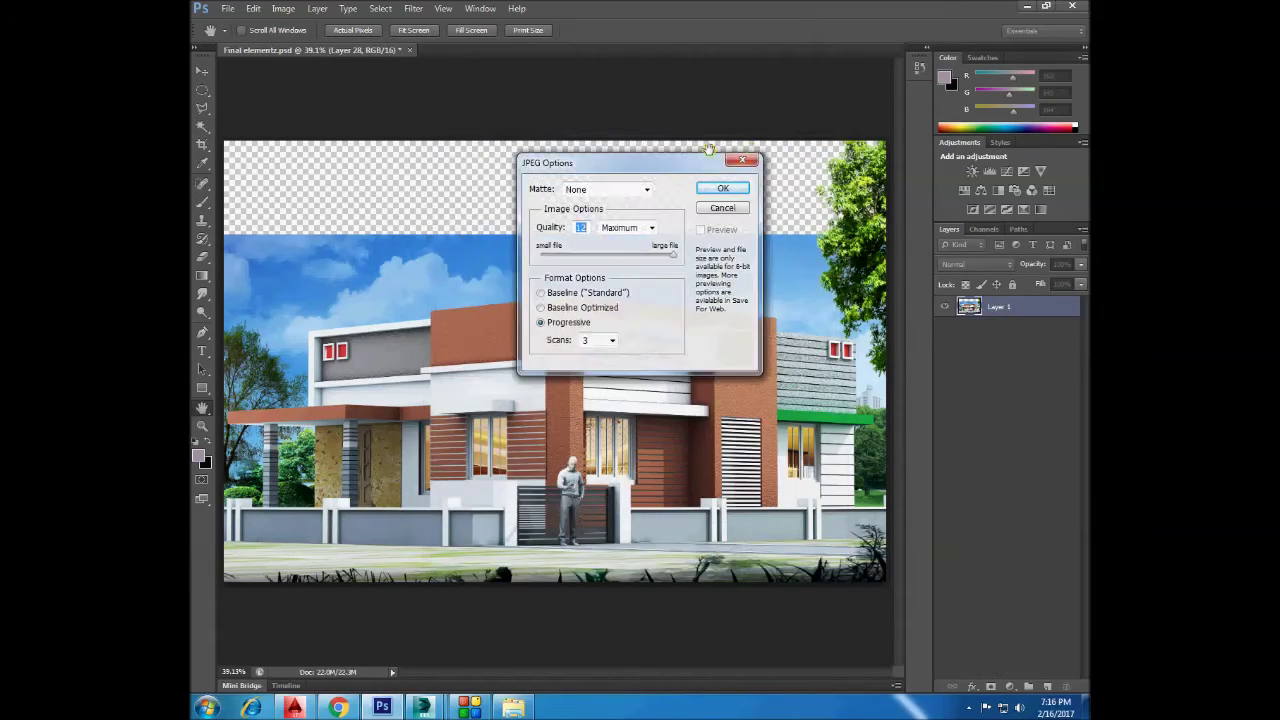
click(720, 189)
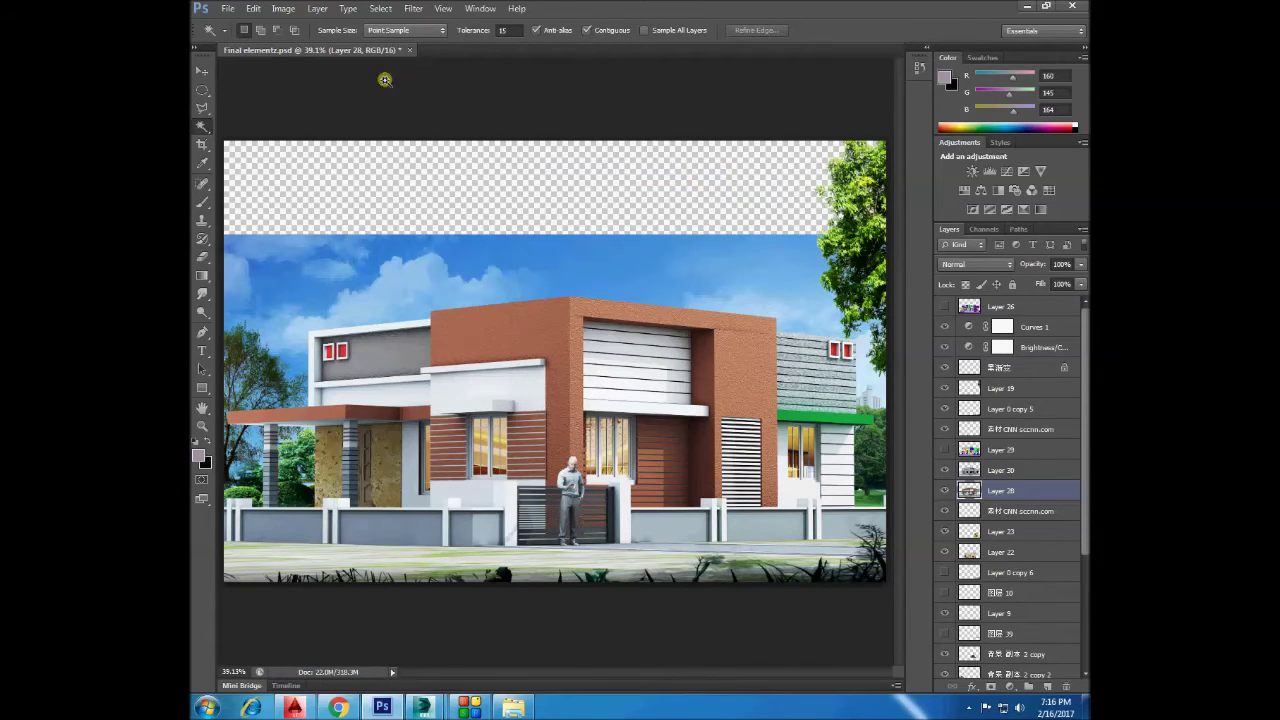
Minimize Photoshop and open 01 from the Output folder in Picture Manager.
click(1024, 8)
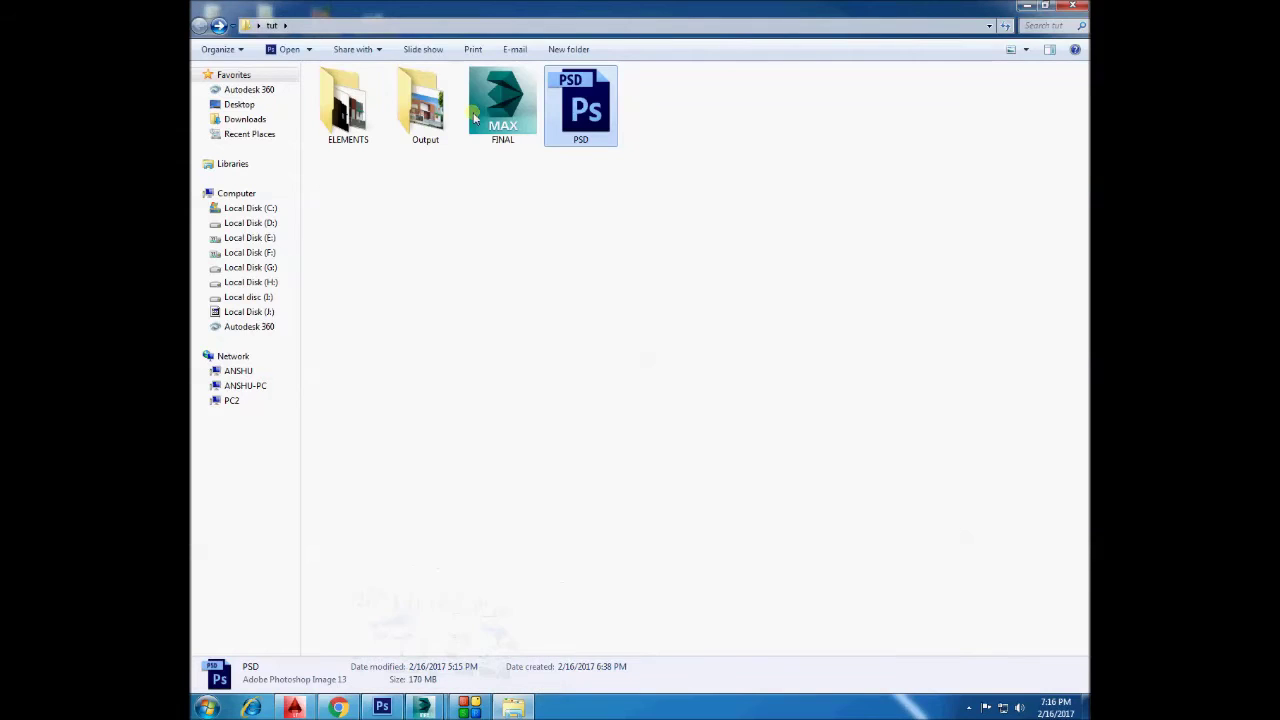
double_click(423, 103)
click(200, 25)
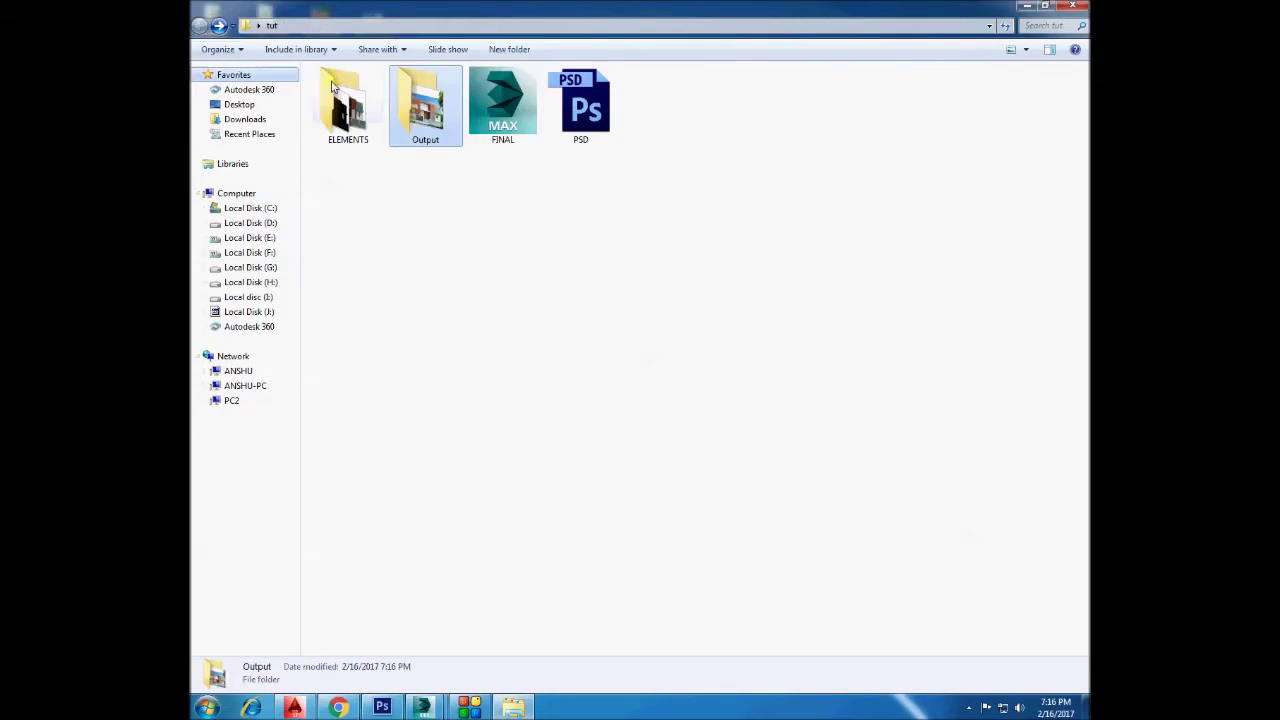
double_click(423, 103)
double_click(320, 90)
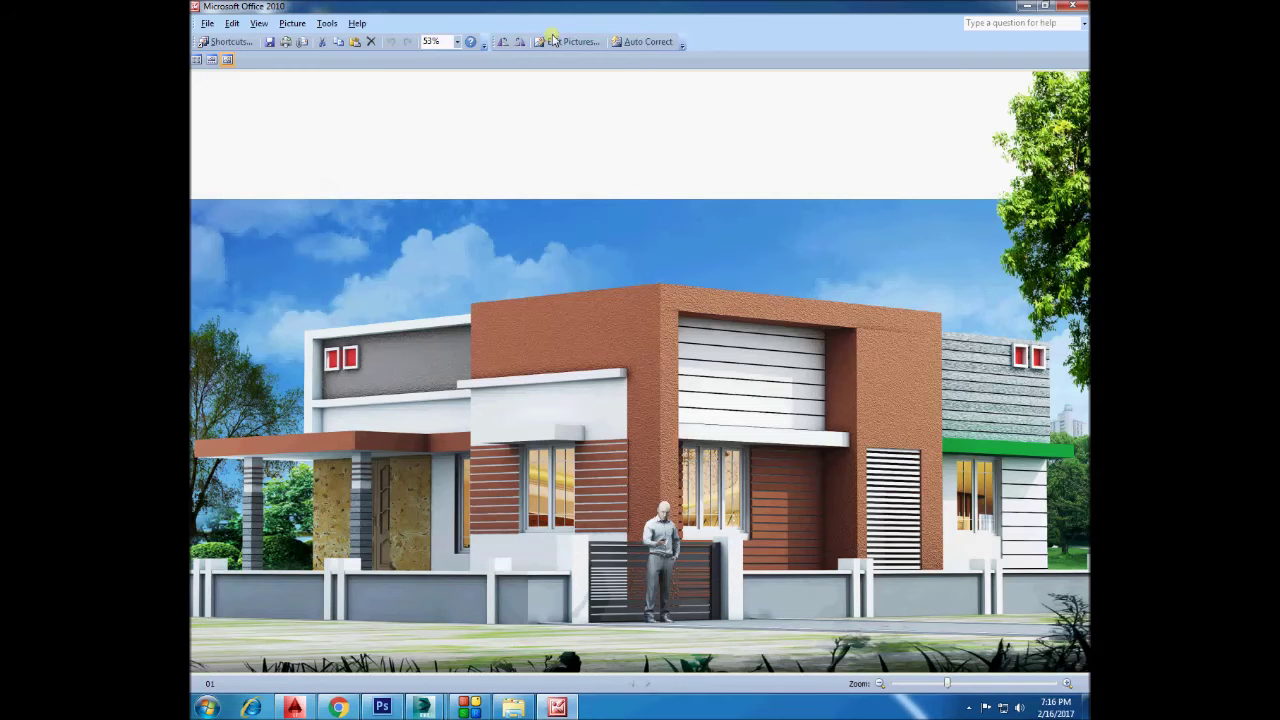
Crop the blank top band off image 01 to 2400 × 1260 pixels and save it.
click(555, 41)
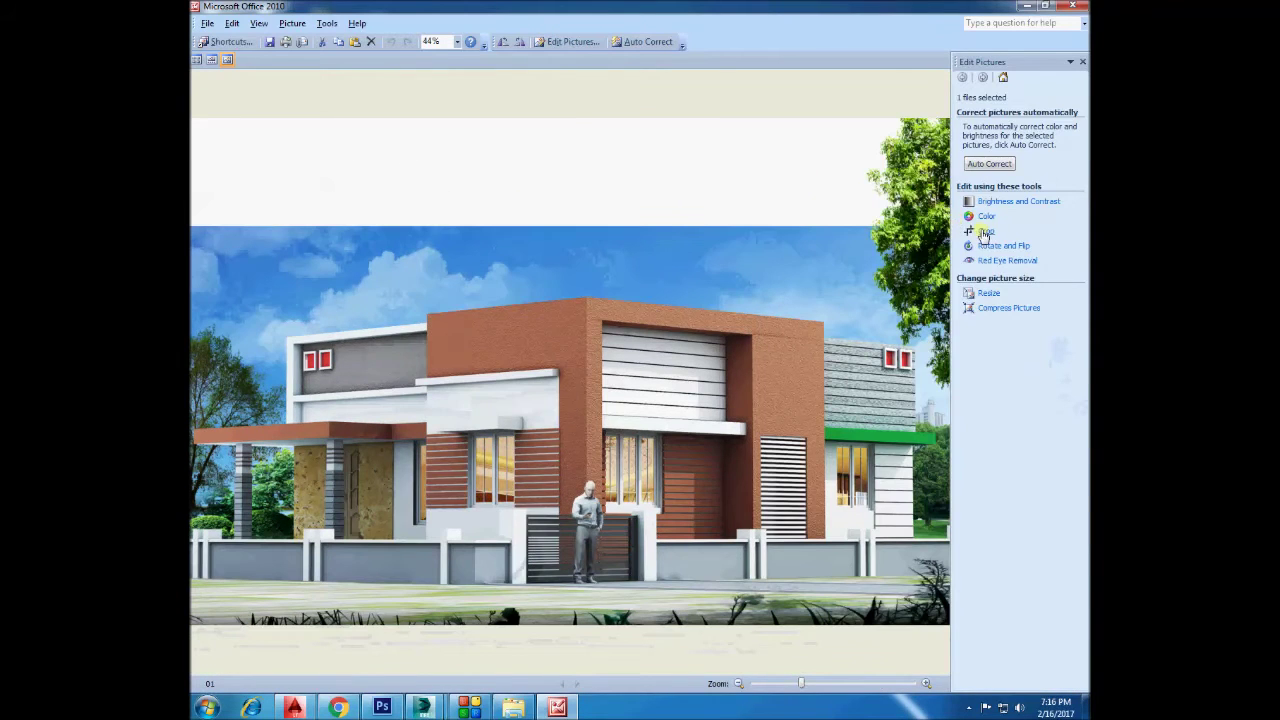
click(985, 233)
drag(577, 125, 578, 227)
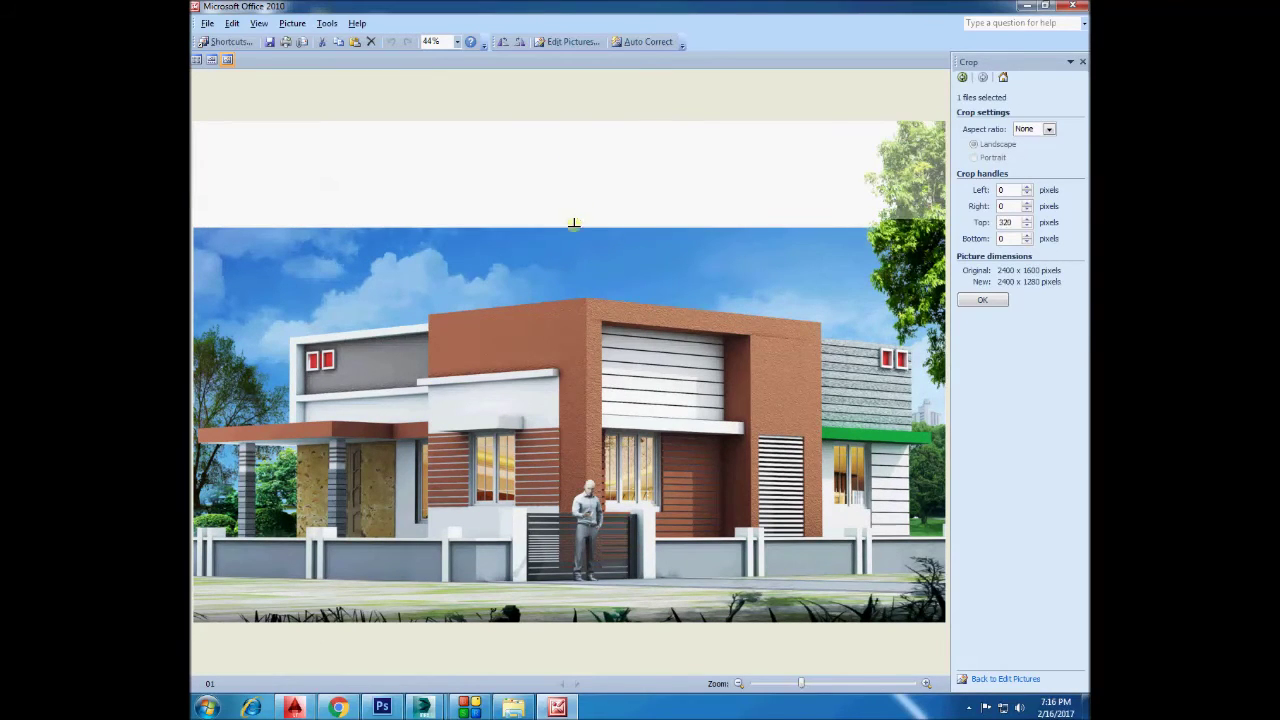
click(971, 301)
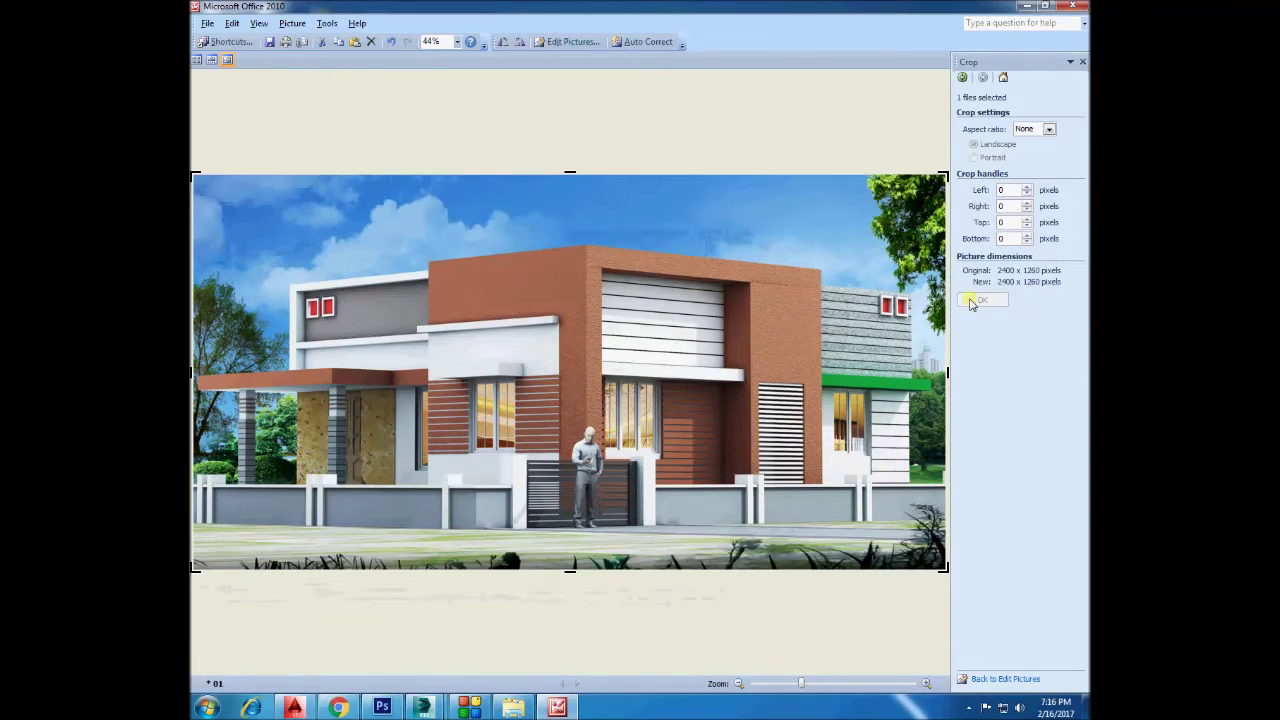
click(271, 43)
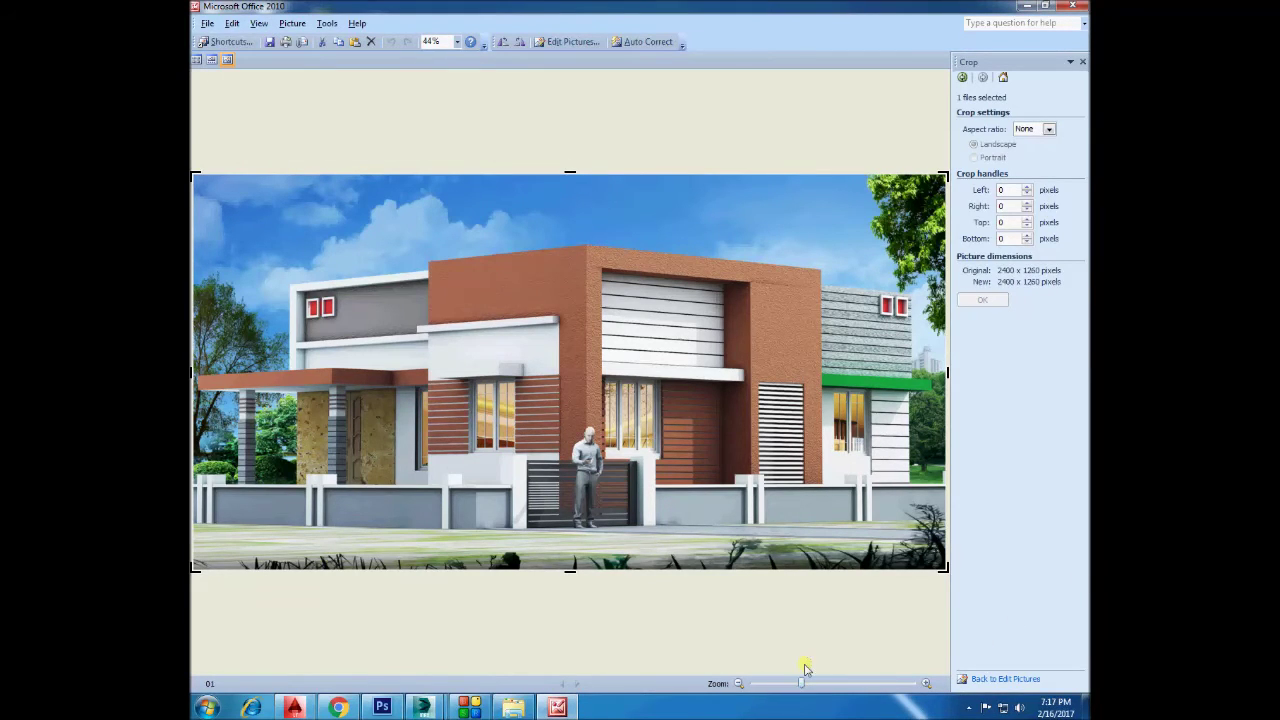
click(1078, 6)
Reopen 01 and zoom in to inspect the building's right, centre and left sides, then fit it.
double_click(367, 112)
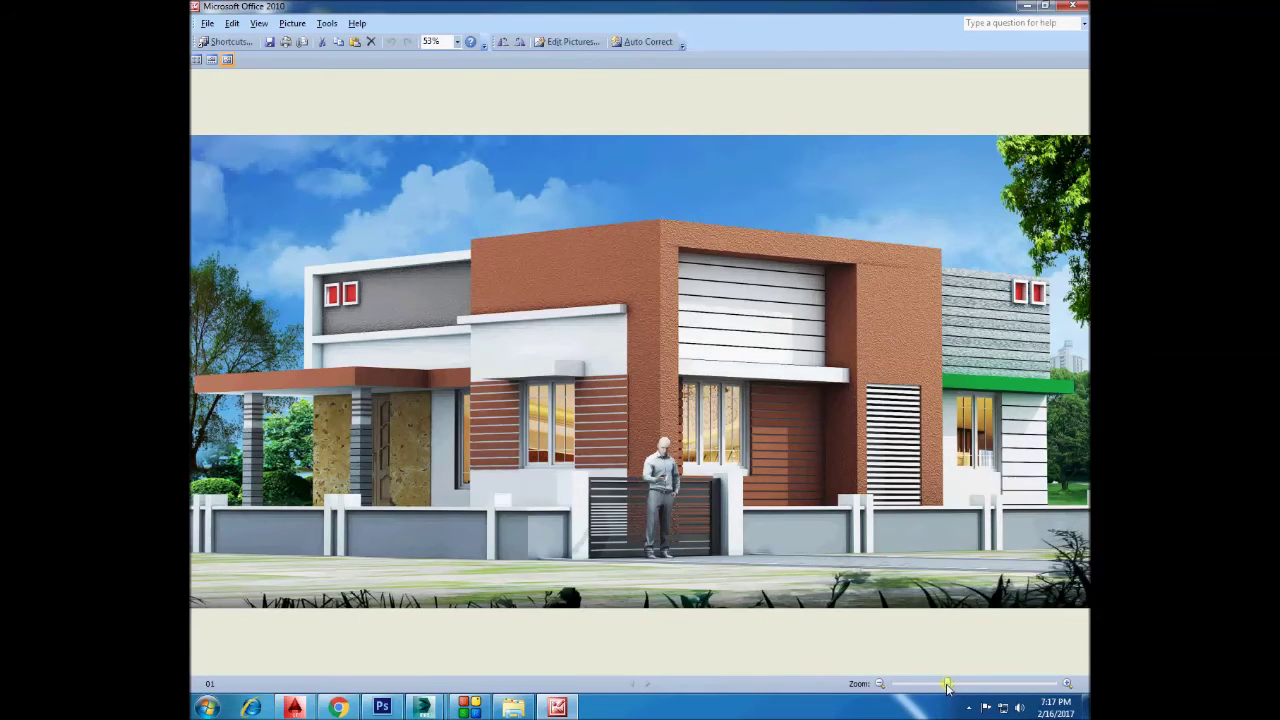
drag(947, 686, 968, 686)
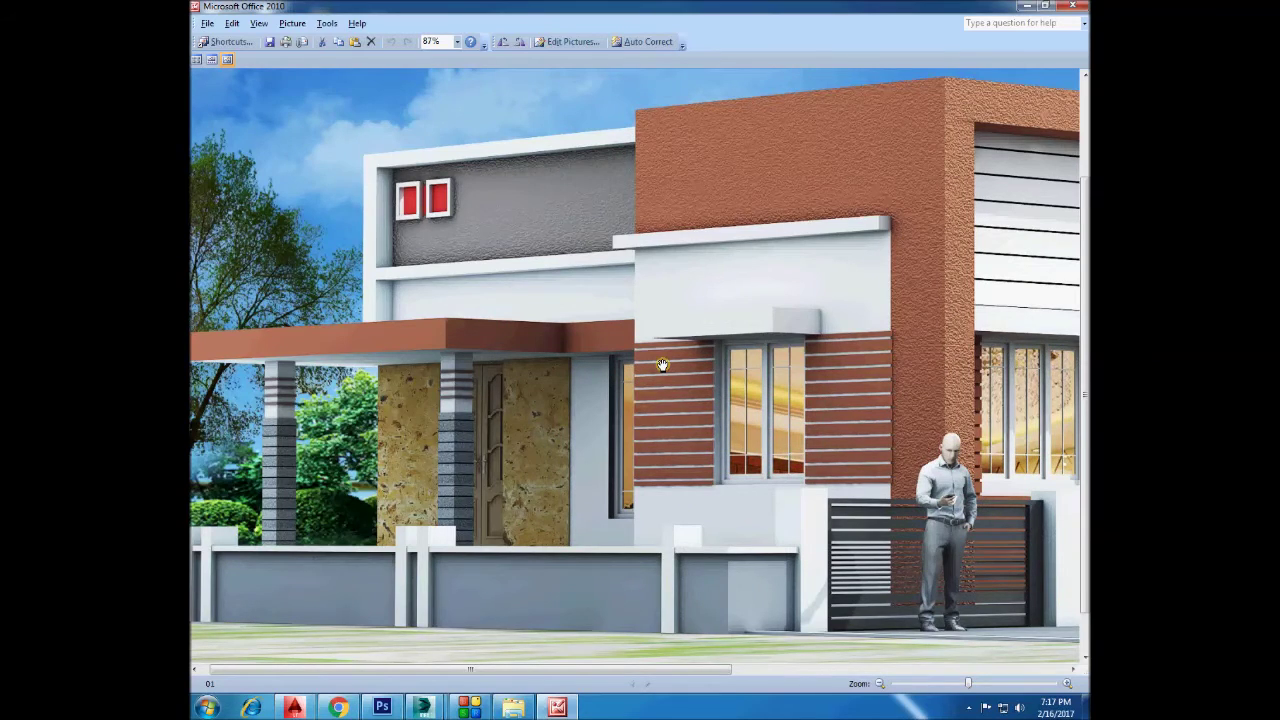
drag(662, 365, 666, 300)
drag(784, 331, 543, 363)
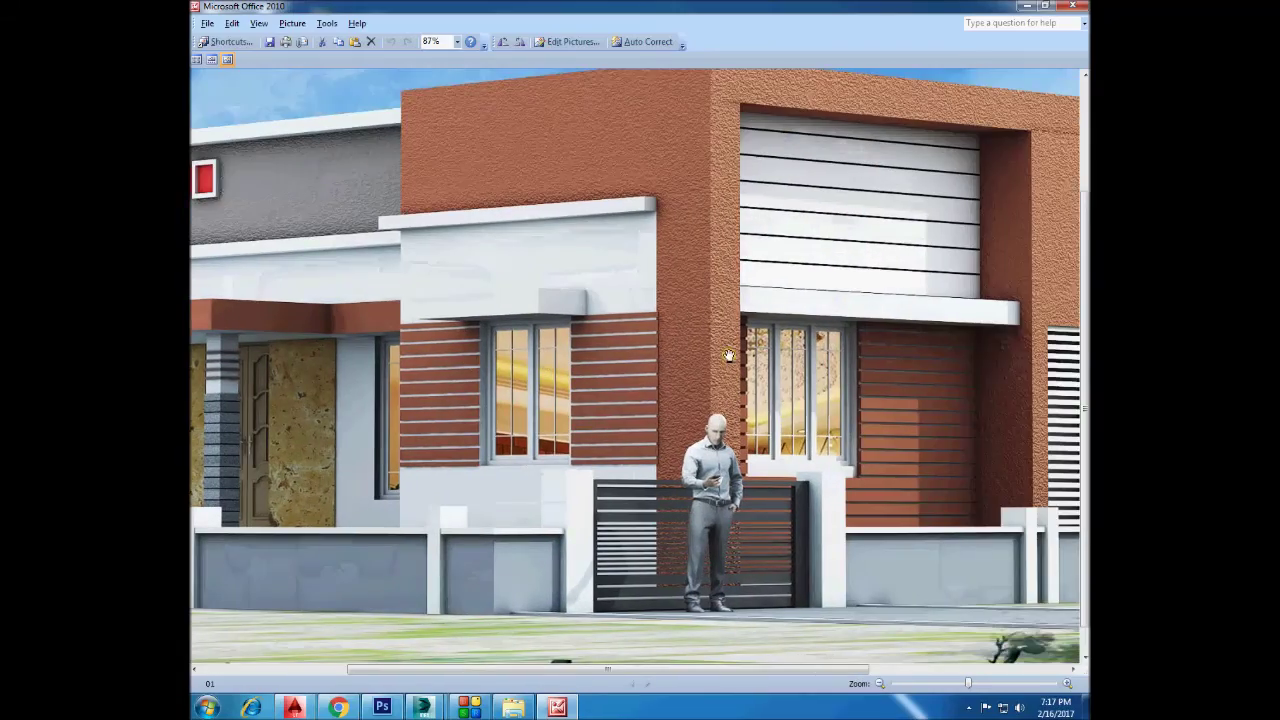
drag(729, 356, 473, 360)
mouse_move(889, 400)
mouse_down()
mouse_move(803, 415)
mouse_move(874, 429)
mouse_up()
drag(696, 375, 831, 405)
drag(703, 206, 940, 250)
drag(812, 594, 820, 586)
drag(968, 684, 950, 689)
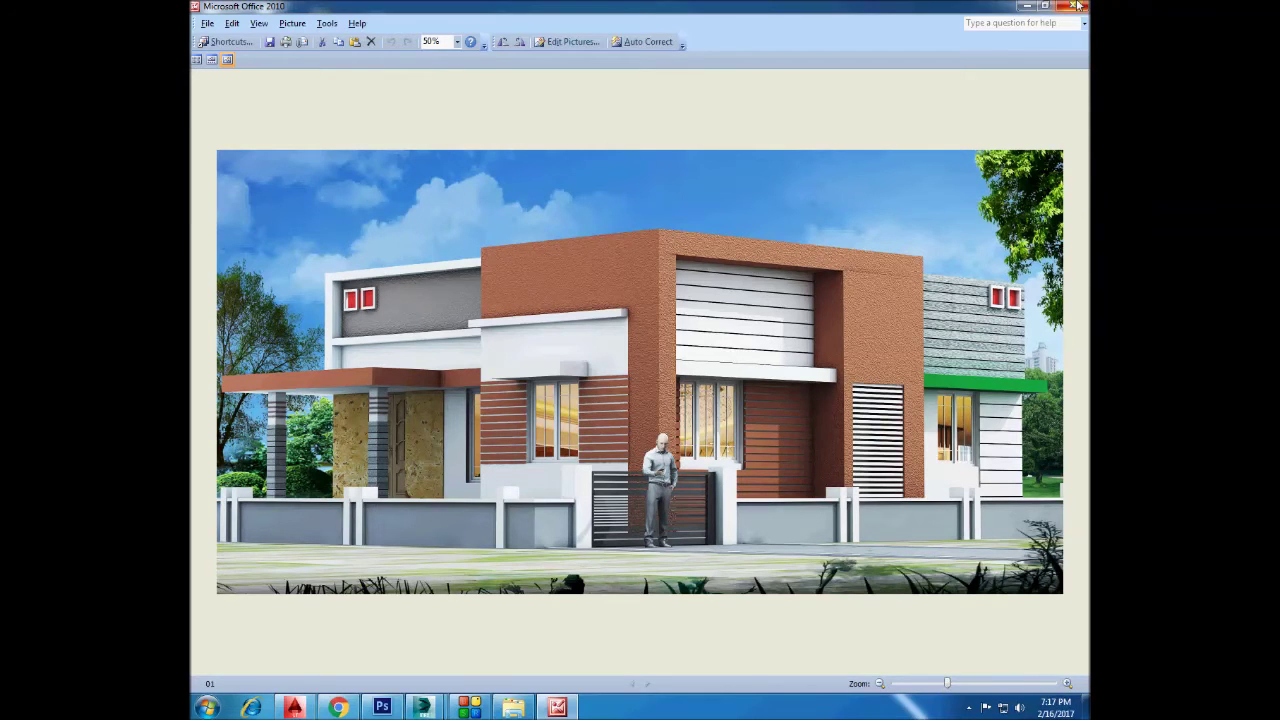
Close Picture Manager and switch to the MANOHARA drawing in AutoCAD LT.
click(1078, 6)
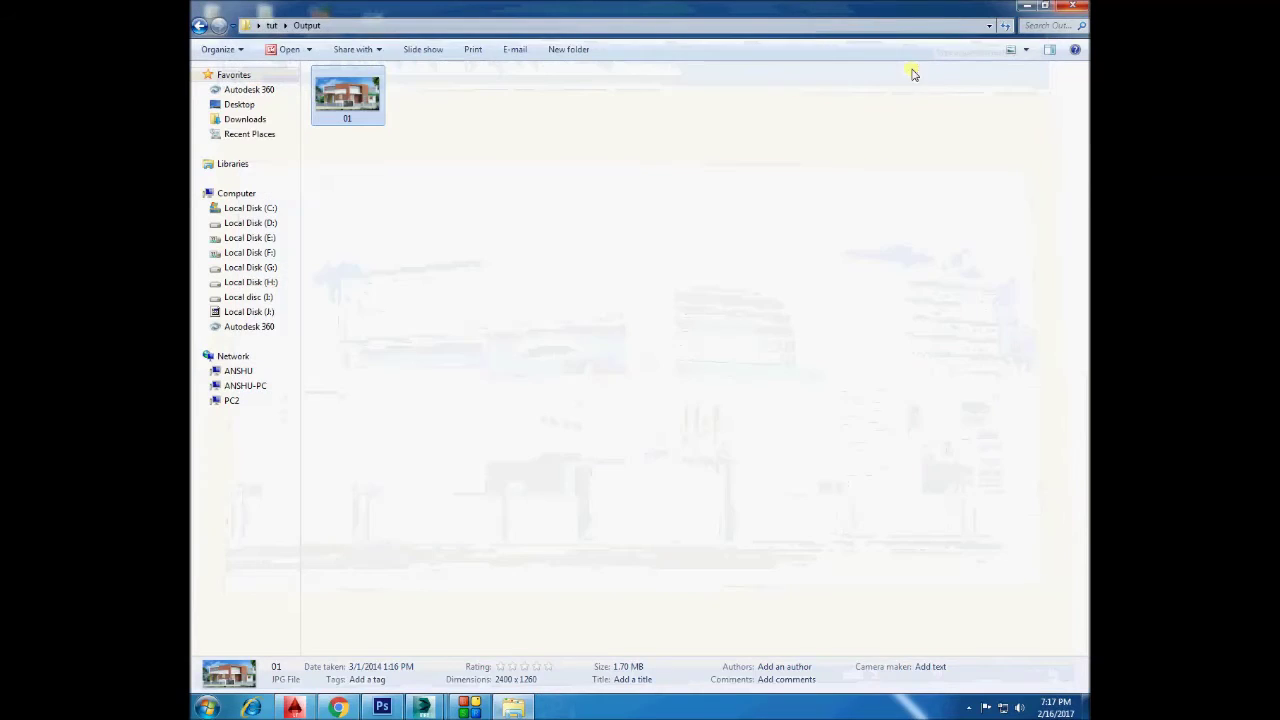
click(1027, 6)
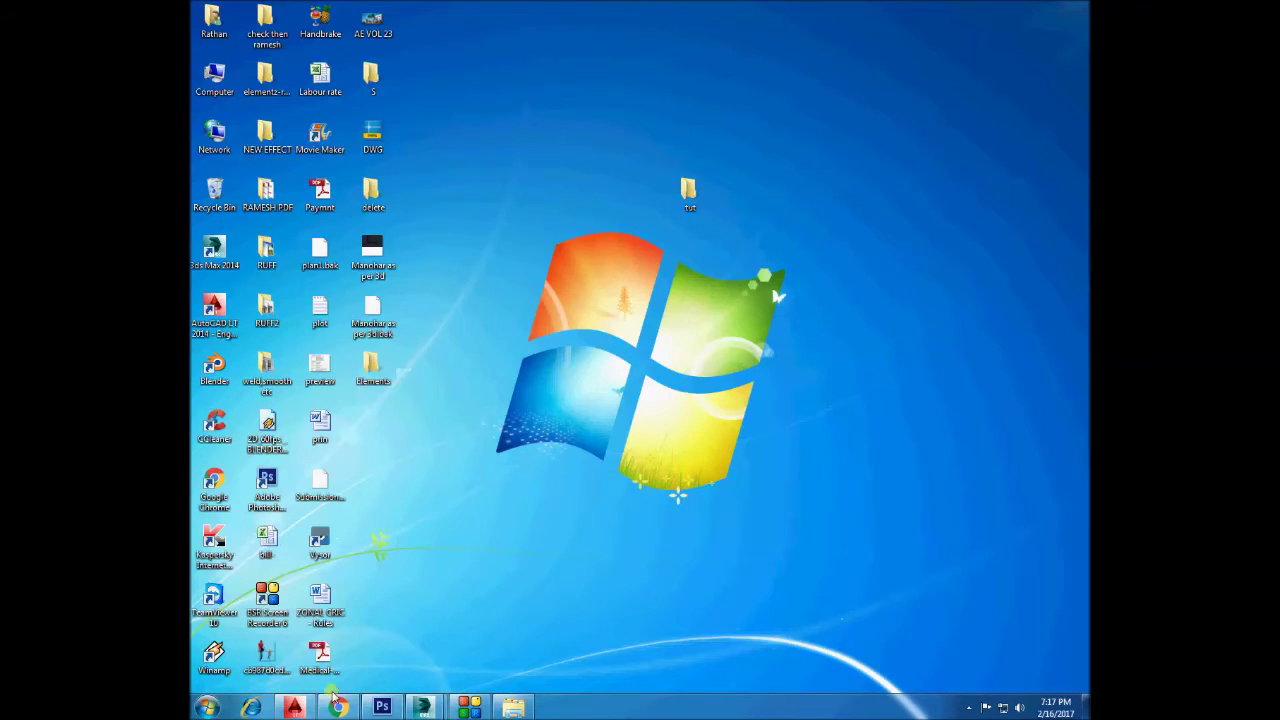
click(294, 707)
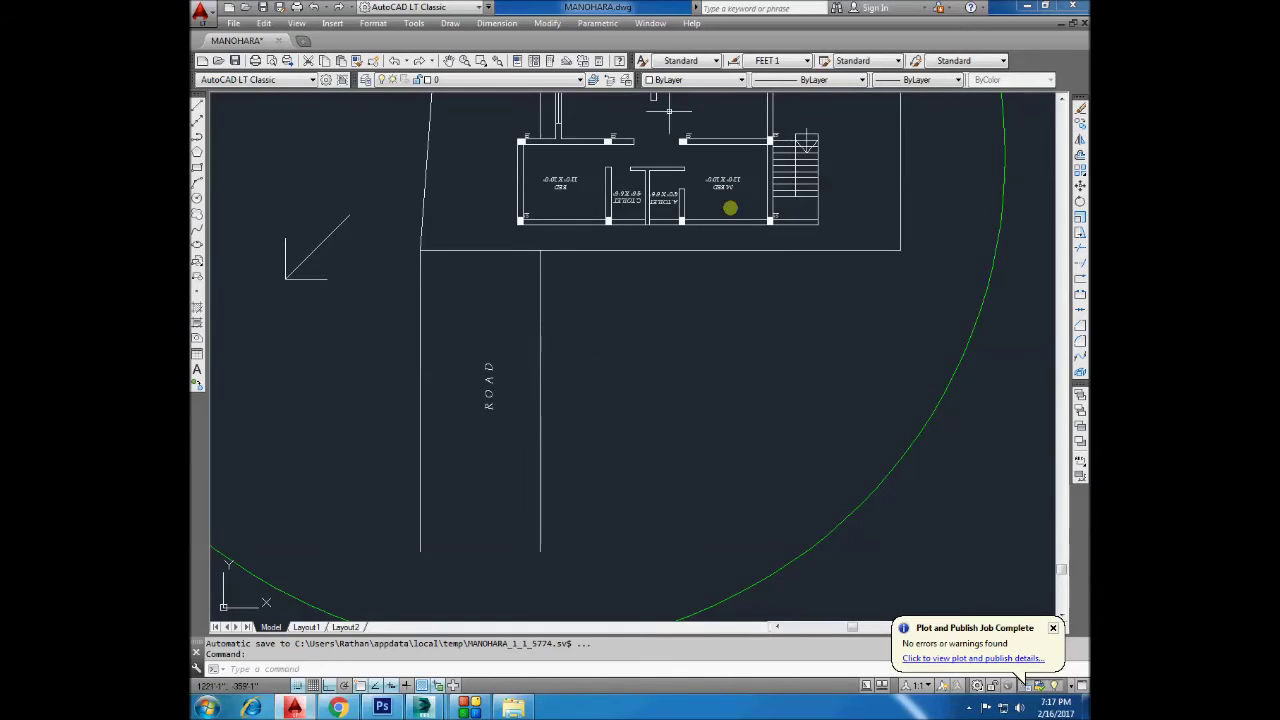
Attach image 01 from Desktop > tut > Output as a Raster Image Reference.
scroll(632, 343, down, 4)
scroll(666, 277, up, 5)
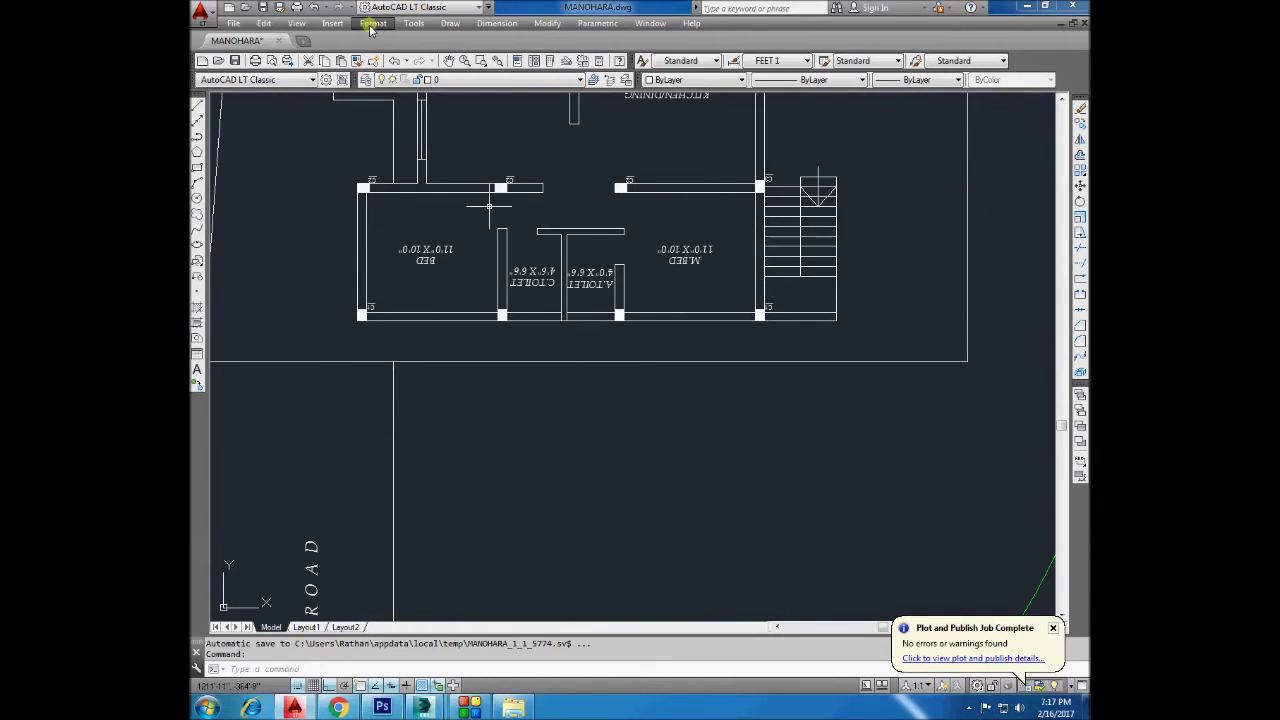
click(332, 23)
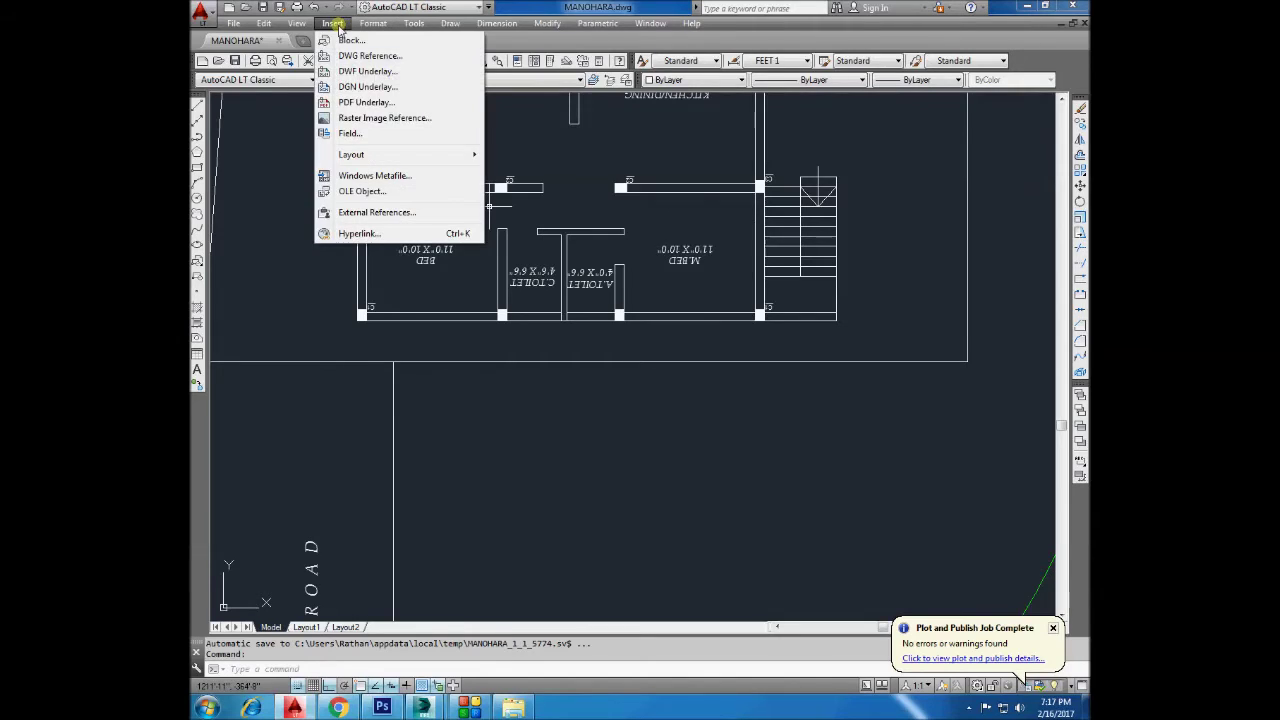
click(378, 118)
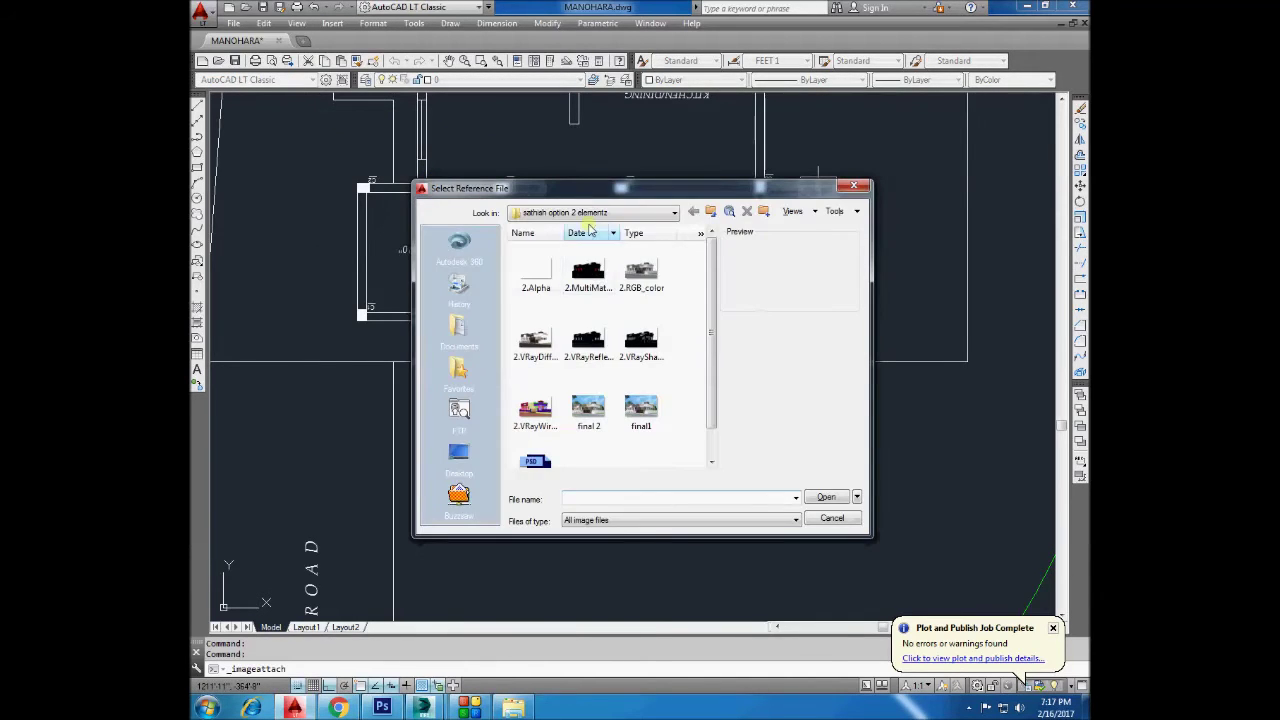
click(595, 213)
click(458, 453)
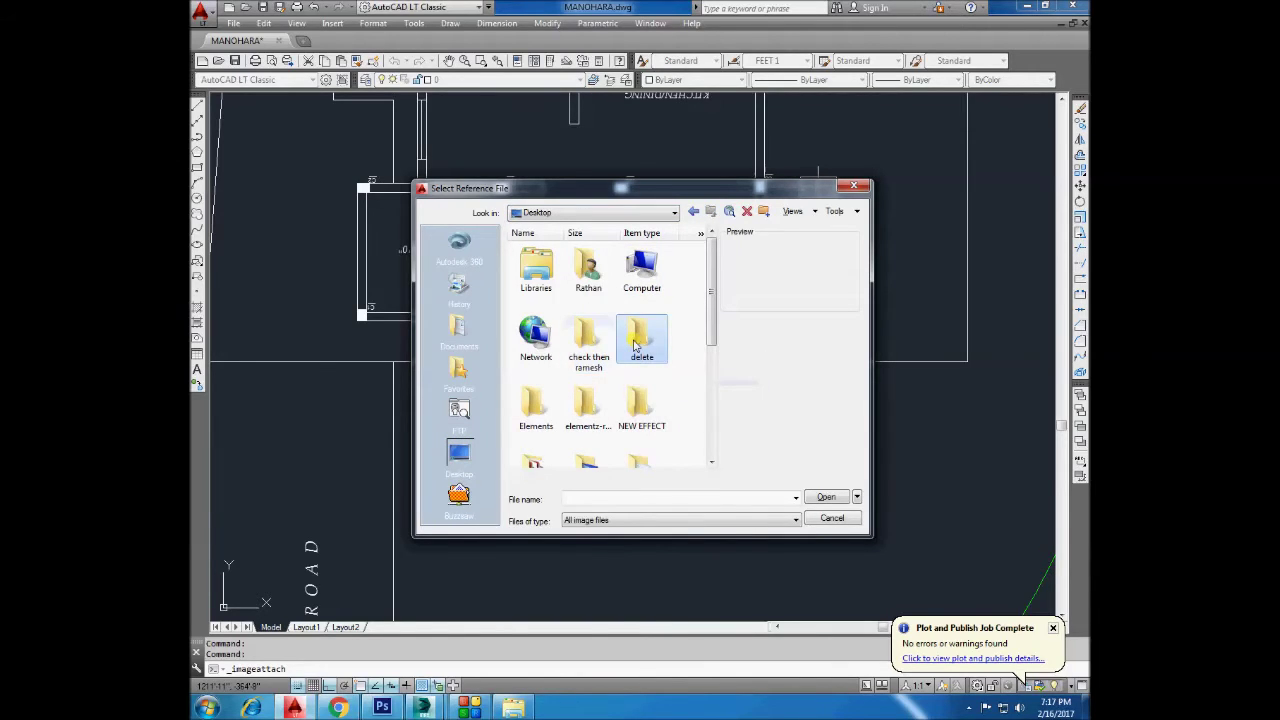
scroll(620, 335, down, 5)
double_click(590, 305)
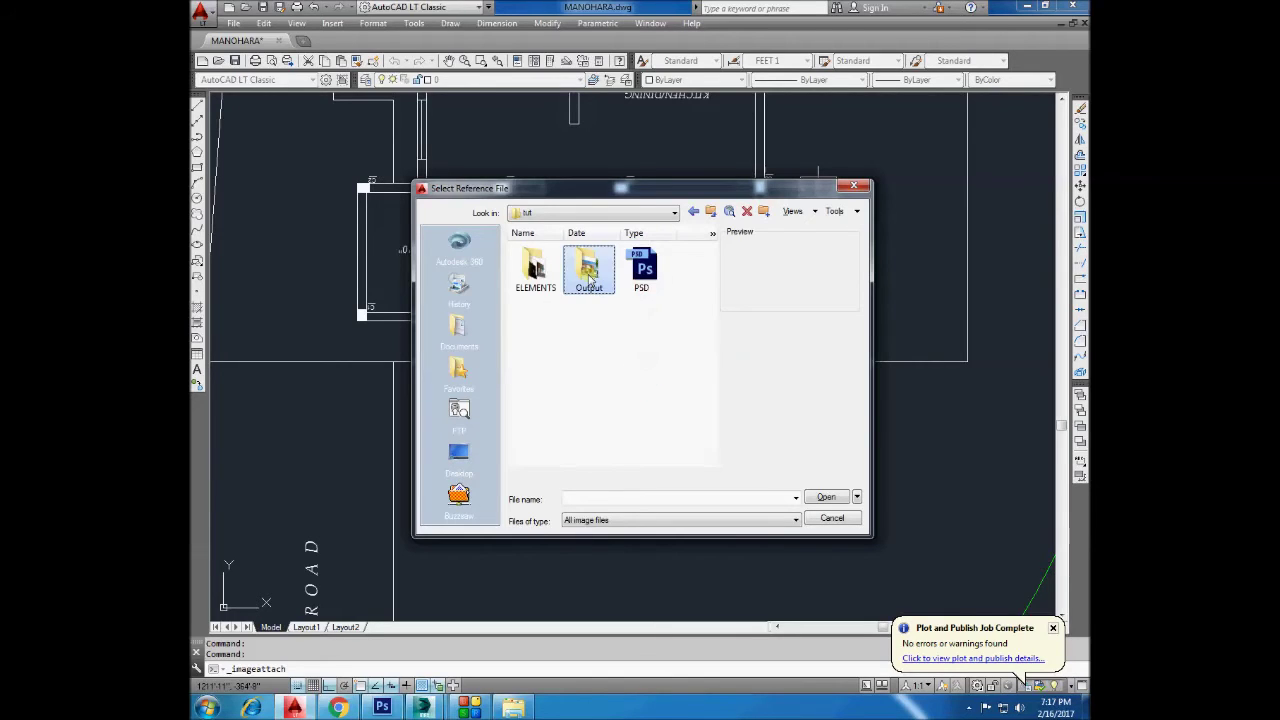
double_click(590, 285)
double_click(553, 279)
click(654, 455)
scroll(545, 457, down, 4)
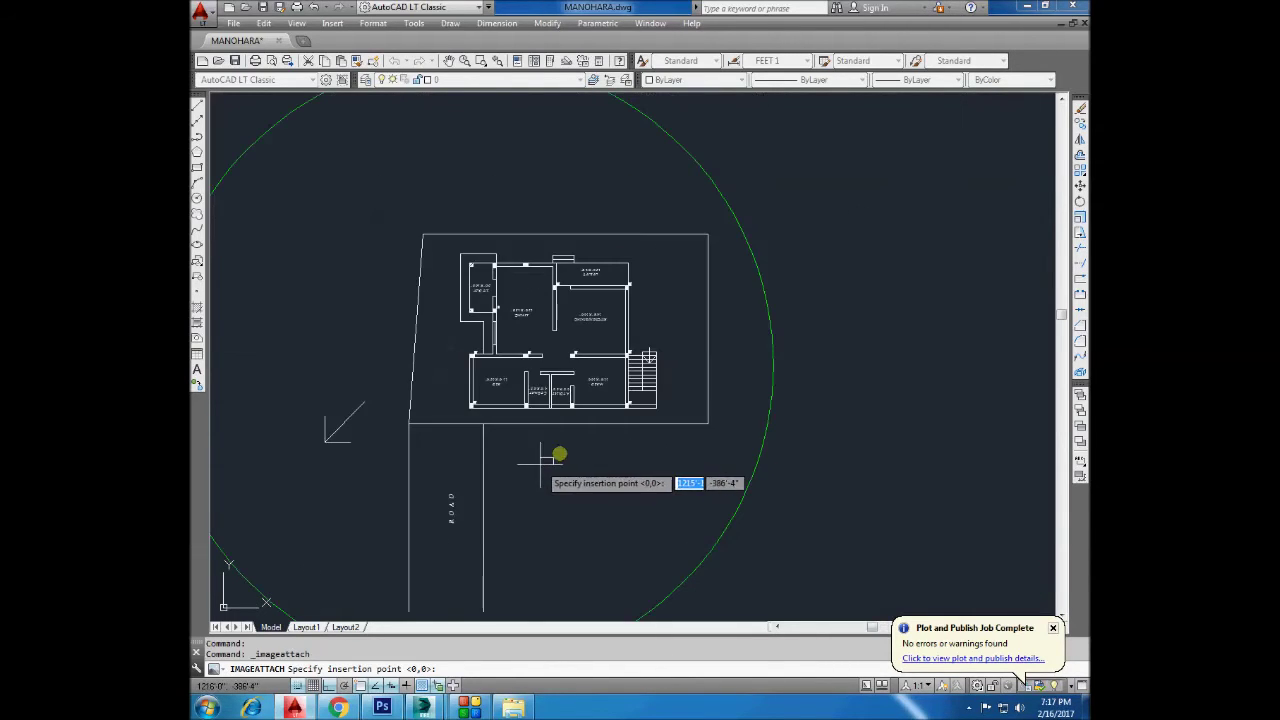
Insert the house render right of the floor plan at scale 1.
click(760, 370)
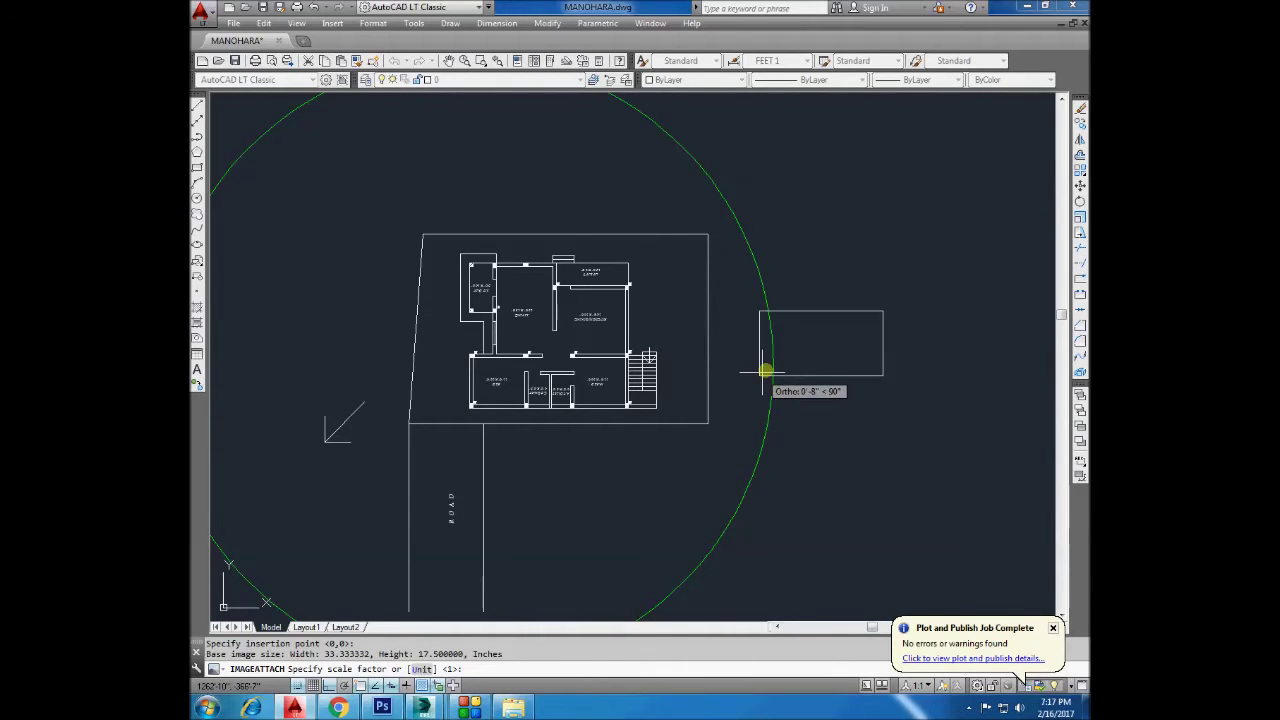
key(Return)
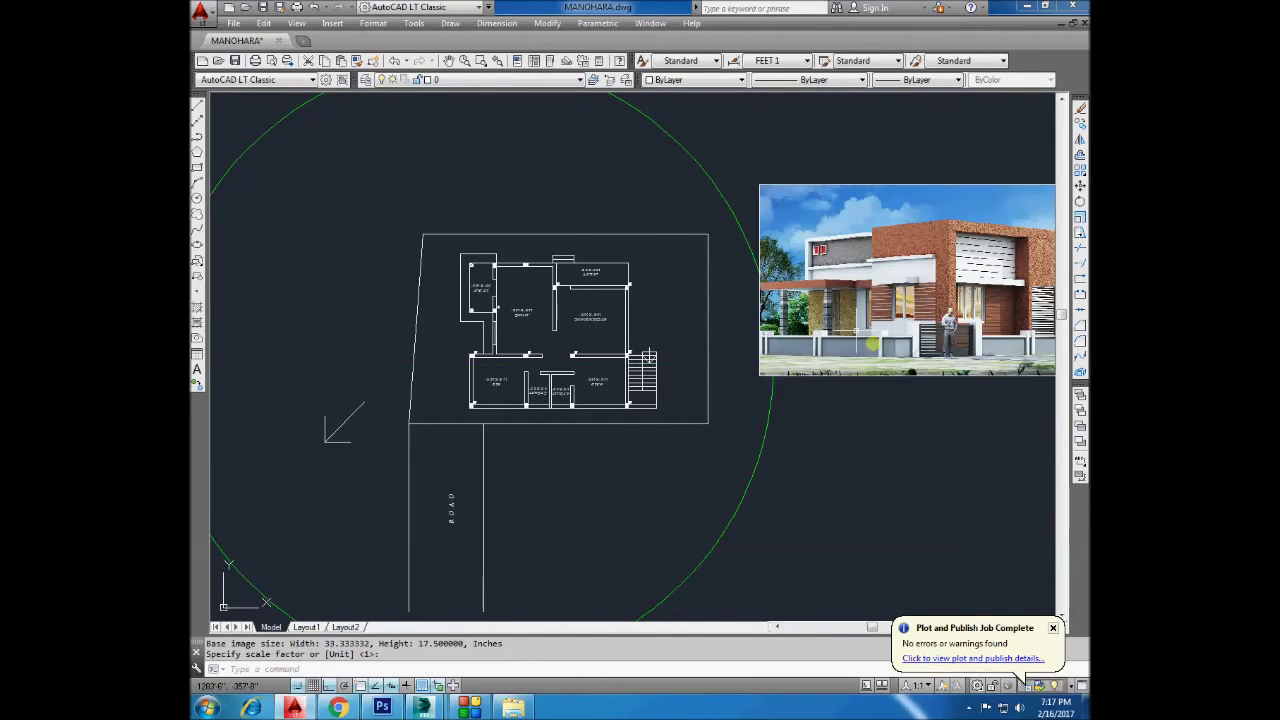
middle_drag(916, 153, 784, 160)
Move the image from its corner to snap against the plan's site boundary corner.
drag(784, 160, 735, 215)
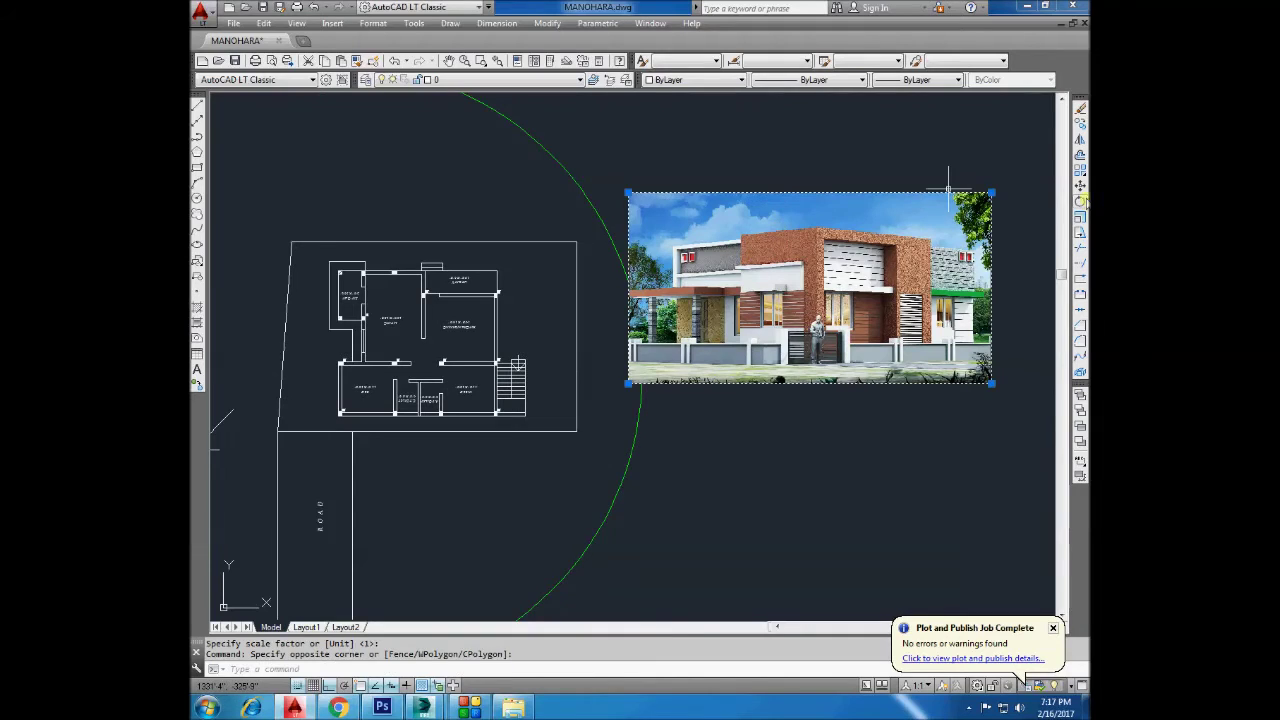
click(1080, 186)
click(636, 389)
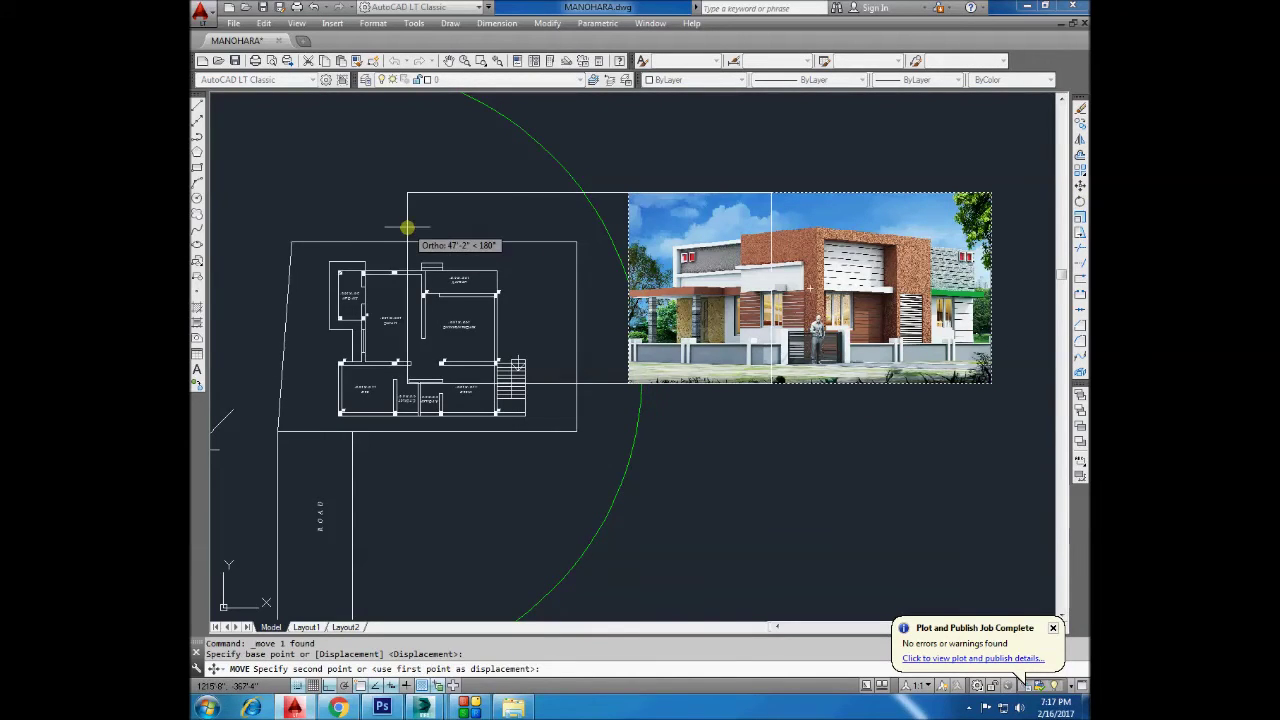
scroll(548, 286, down, 4)
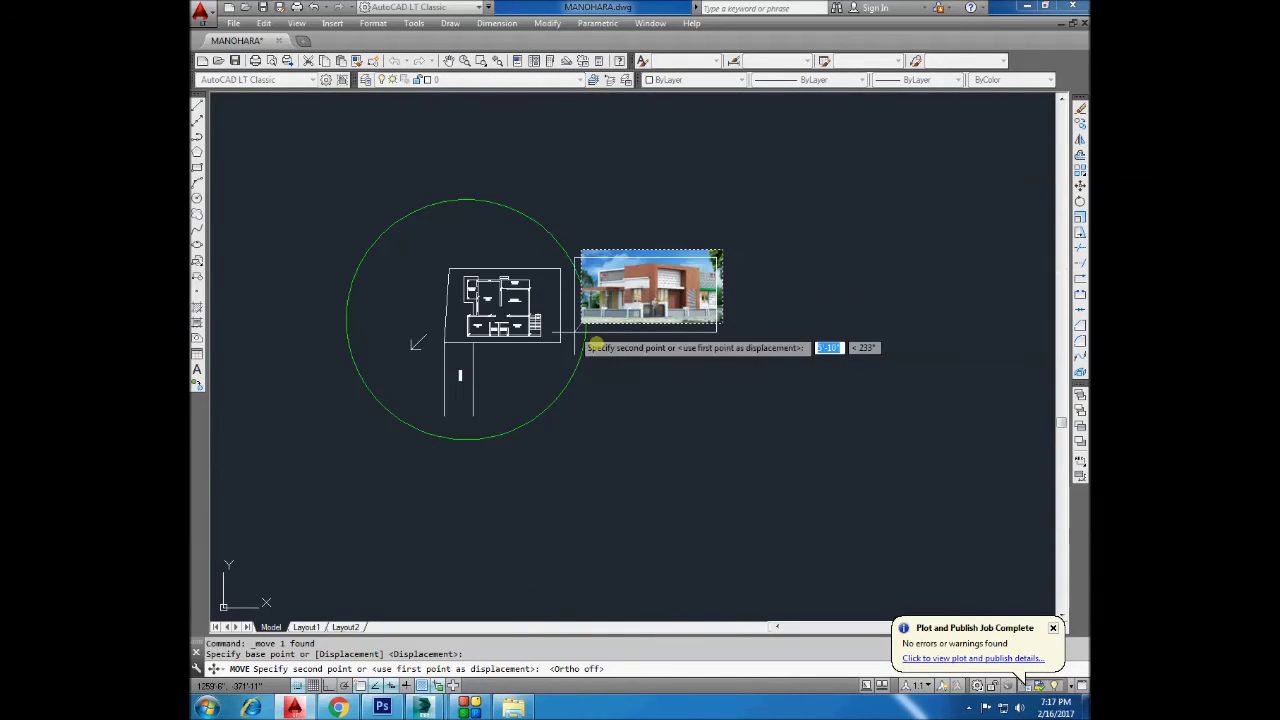
click(567, 341)
scroll(595, 327, up, 2)
scroll(829, 325, up, 5)
scroll(829, 325, down, 5)
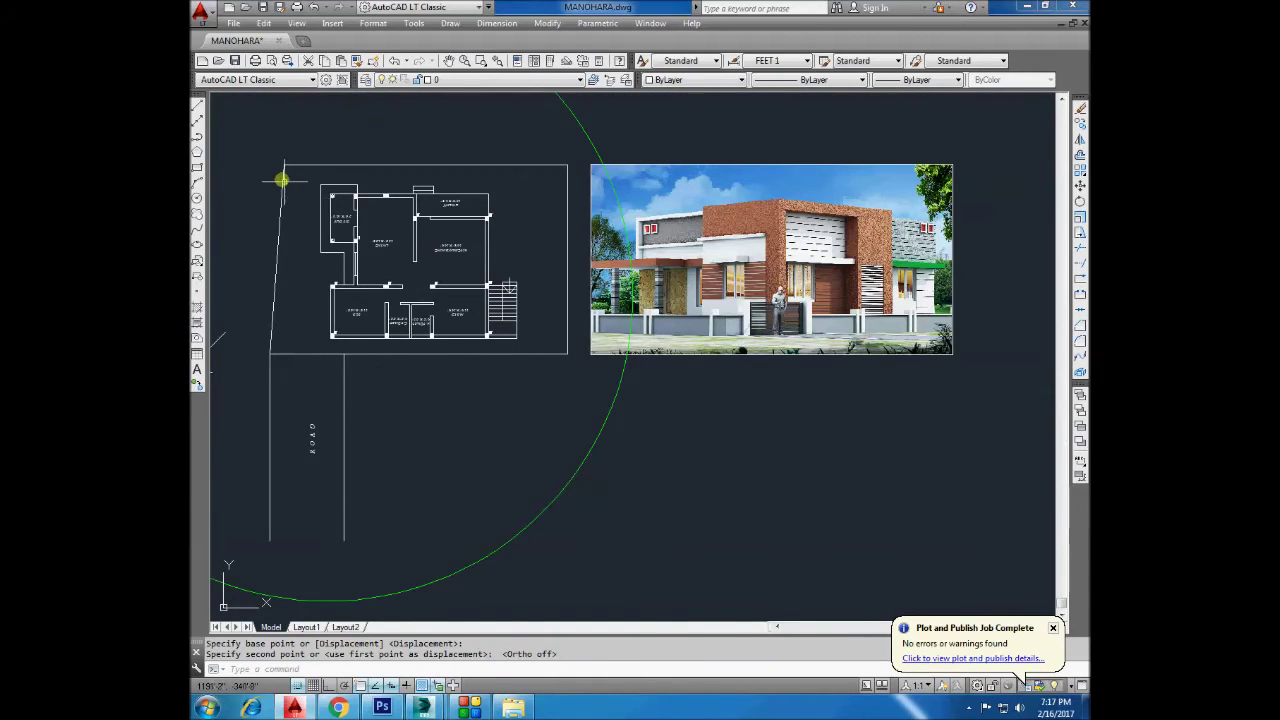
scroll(280, 177, up, 2)
click(307, 129)
click(687, 501)
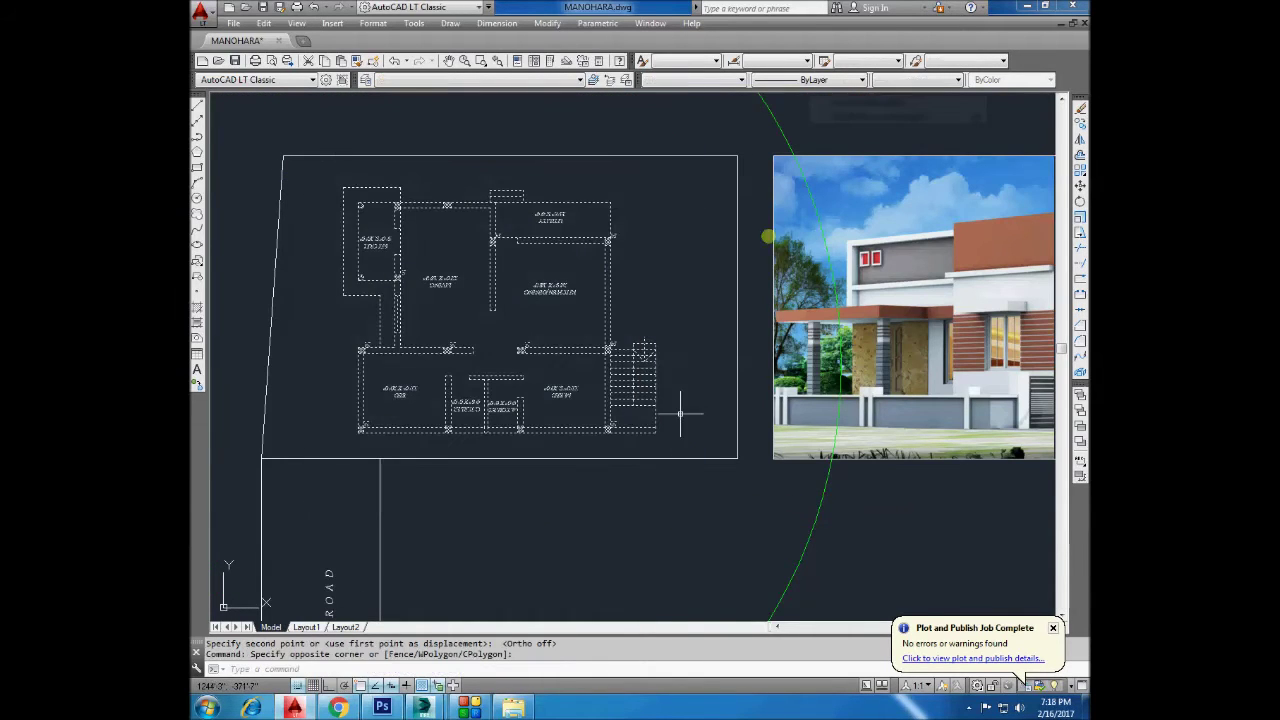
Copy the selected floor plan to the right of the house render.
click(1080, 123)
scroll(363, 296, down, 5)
click(363, 296)
scroll(600, 290, up, 1)
click(629, 291)
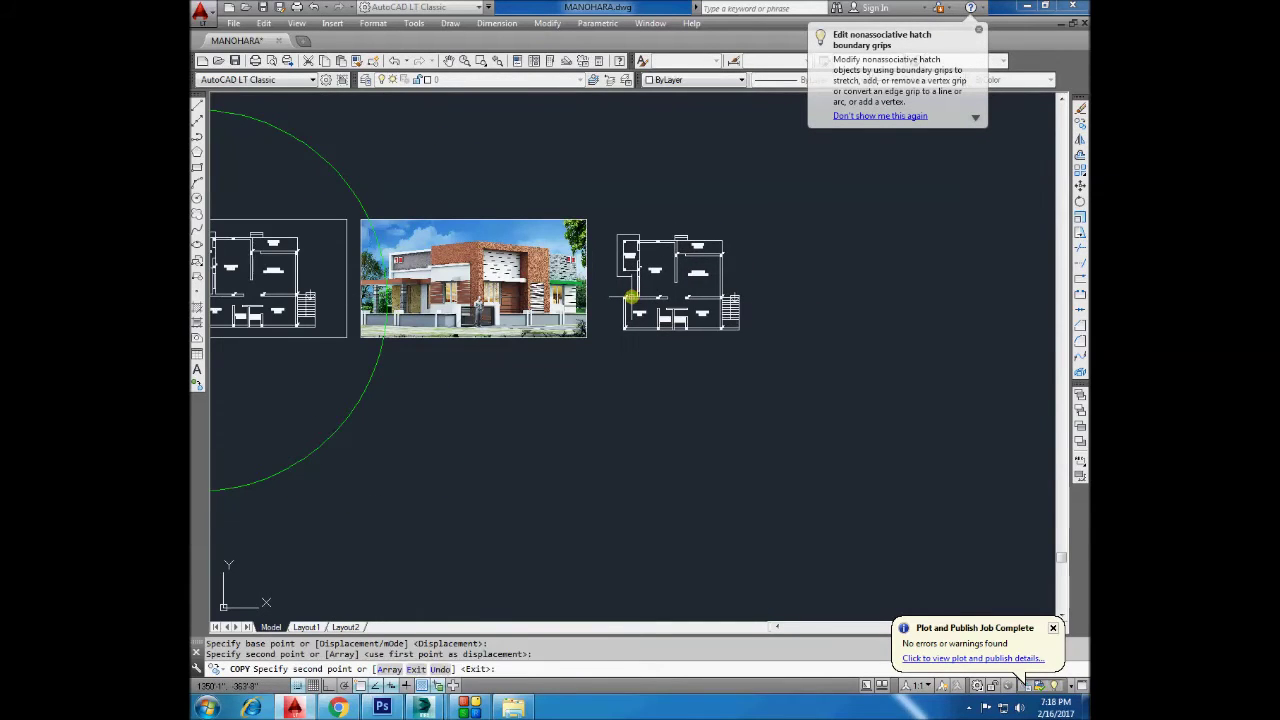
scroll(645, 295, up, 2)
scroll(669, 243, up, 3)
key(Escape)
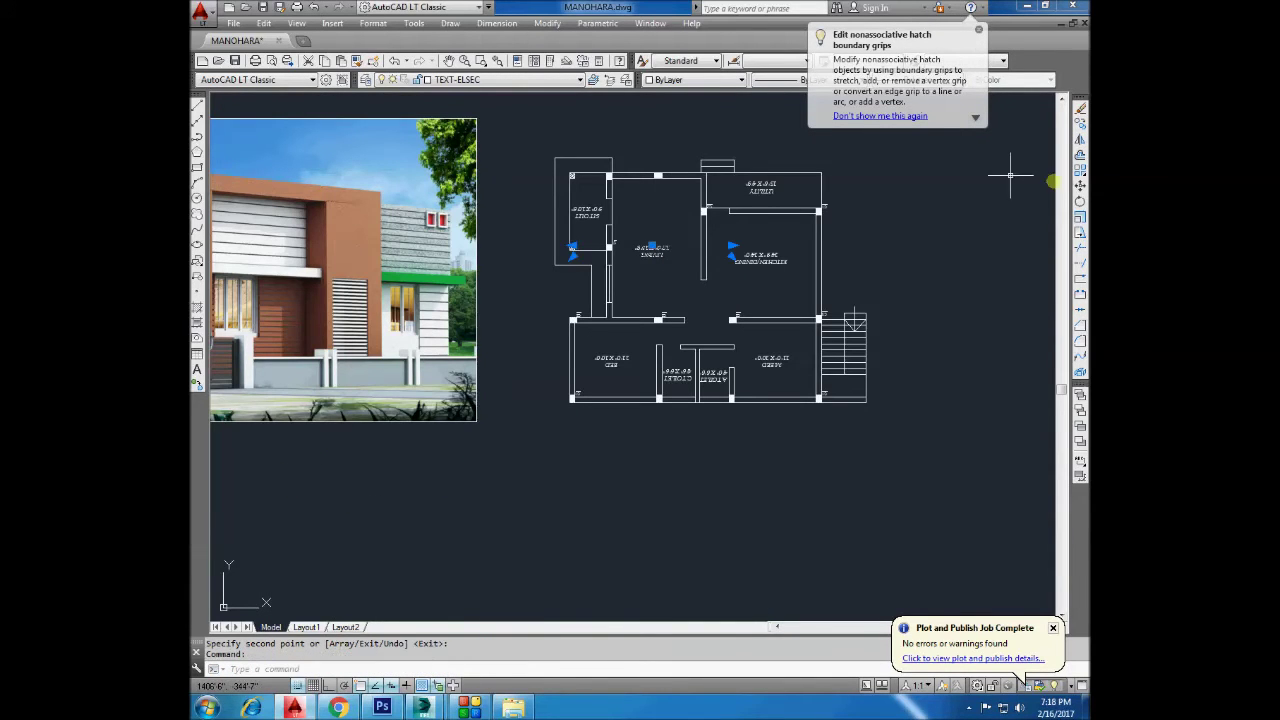
Draw a multiline text box below the plan and image for a note.
click(197, 370)
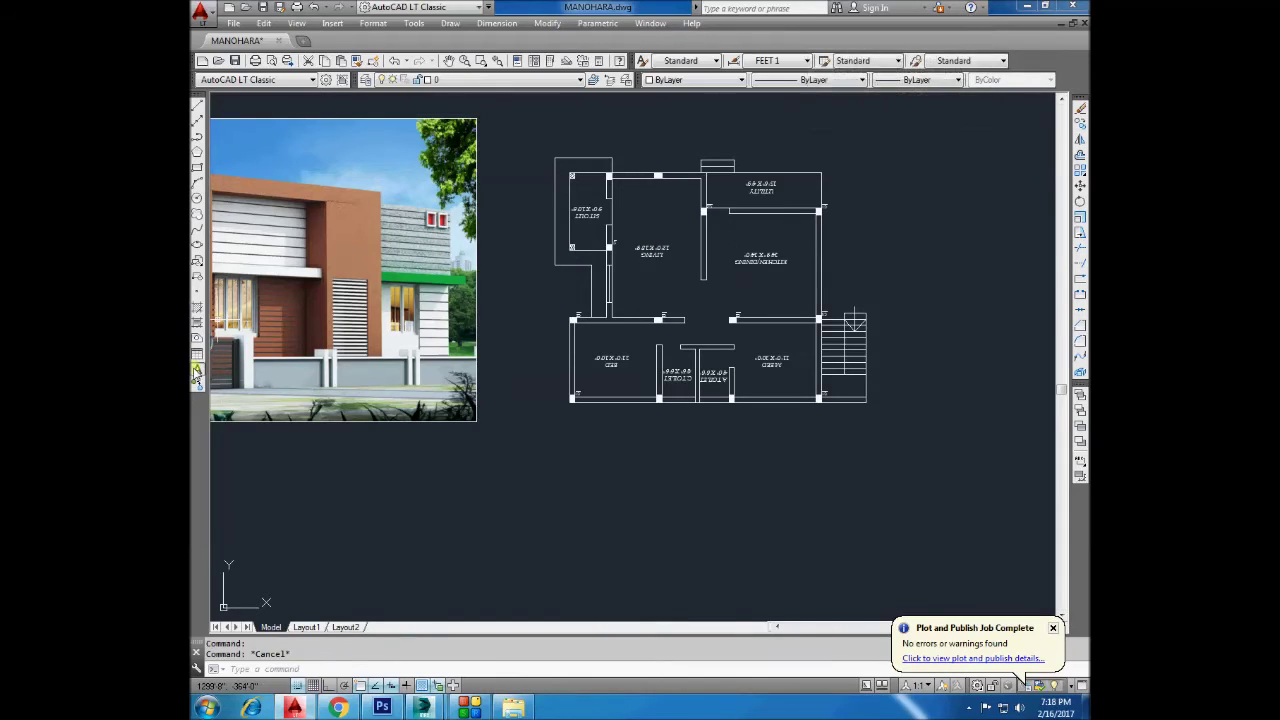
click(600, 443)
click(762, 488)
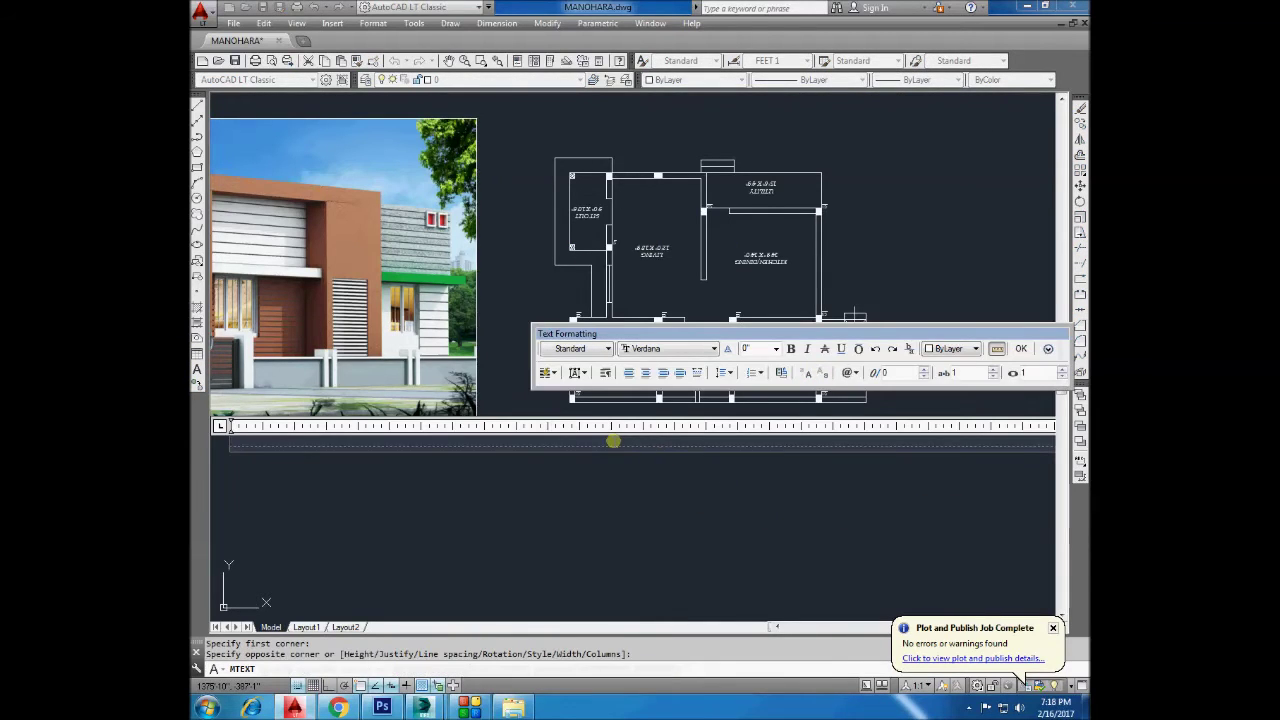
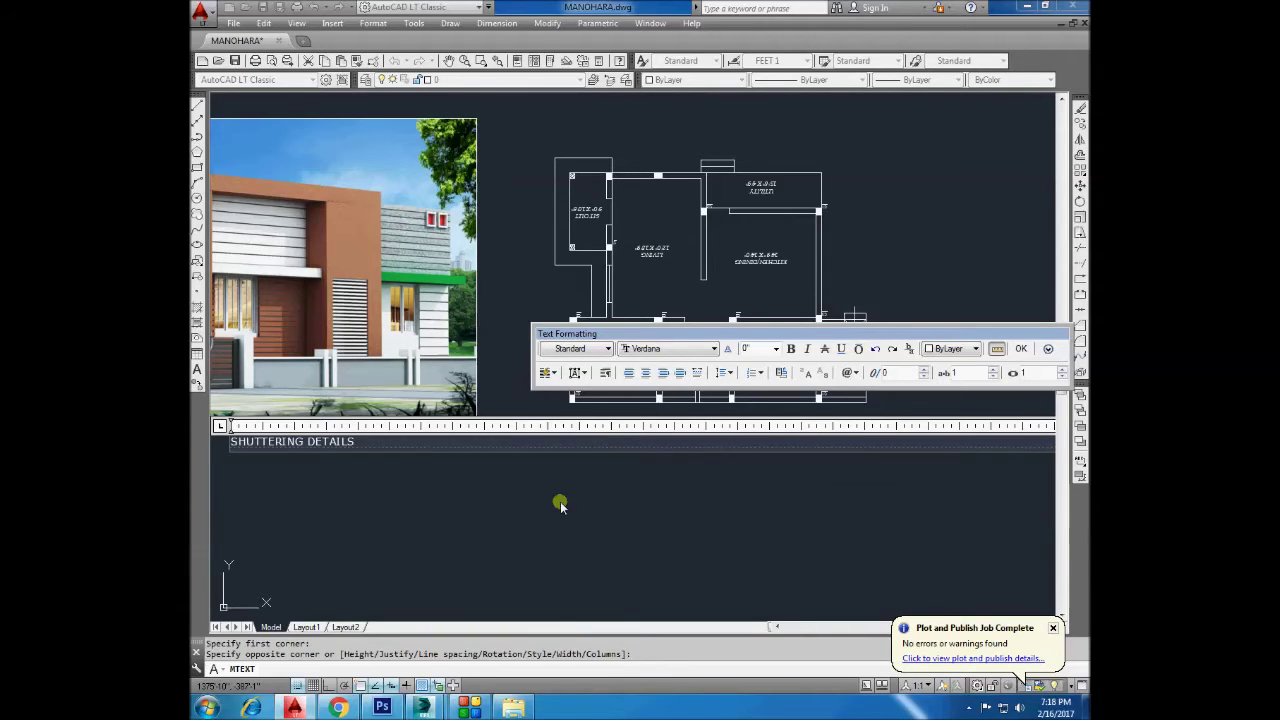
Commit the SHUTTERING DETAILS text, then undo that first text placement.
click(394, 505)
scroll(570, 415, down, 2)
scroll(483, 431, up, 3)
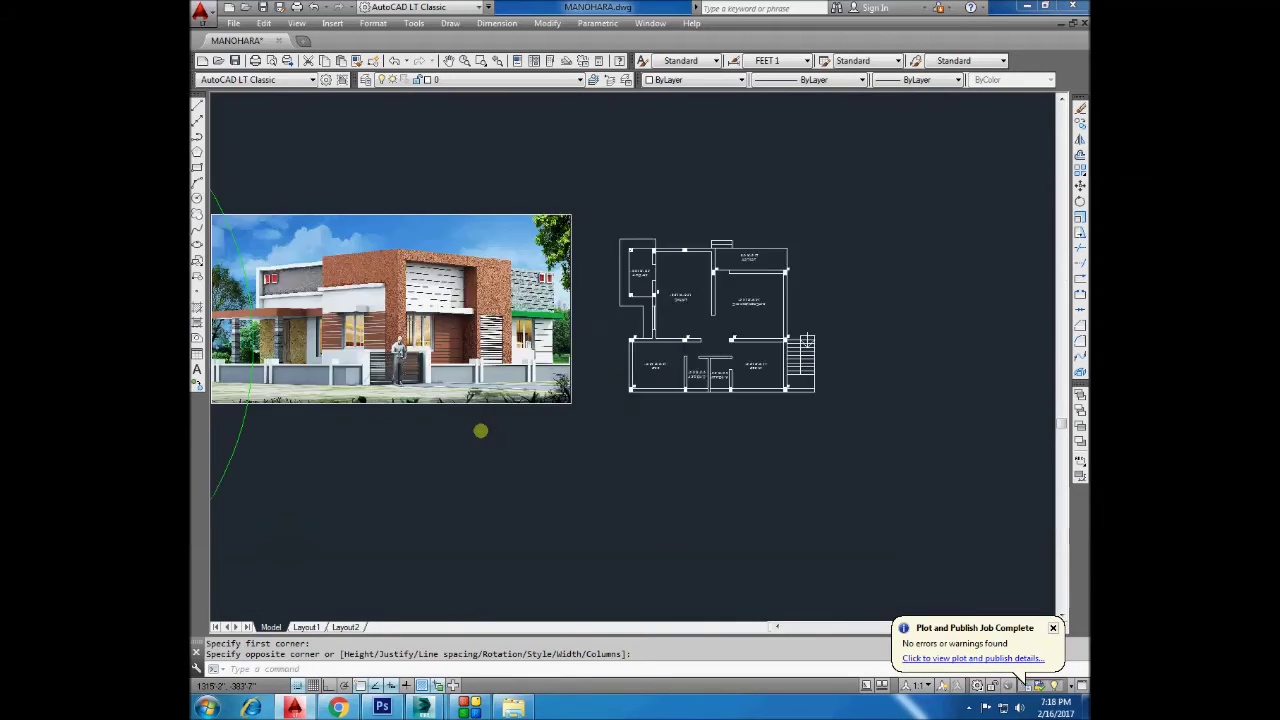
scroll(485, 429, up, 1)
scroll(485, 429, down, 1)
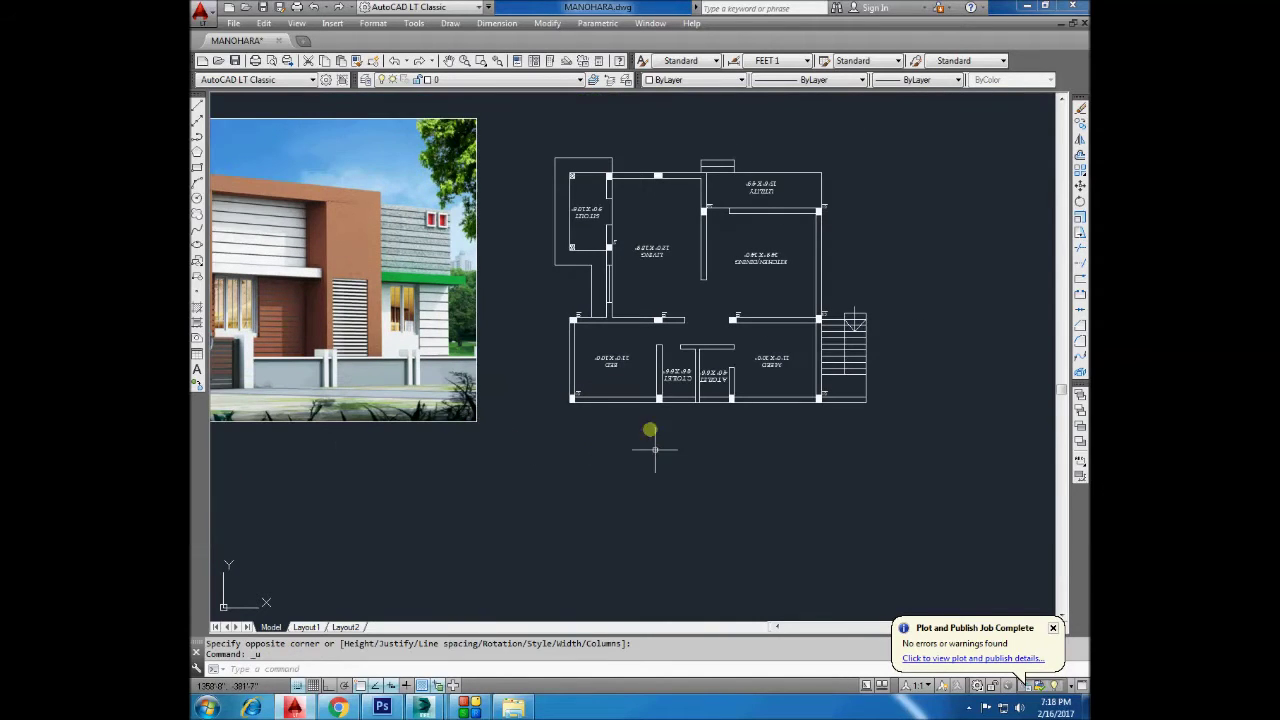
key(ctrl+z)
scroll(604, 351, down, 2)
scroll(663, 337, up, 4)
Write SHUTTERING as multiline text in a box below the mirrored floor plan.
click(197, 369)
click(557, 450)
click(743, 523)
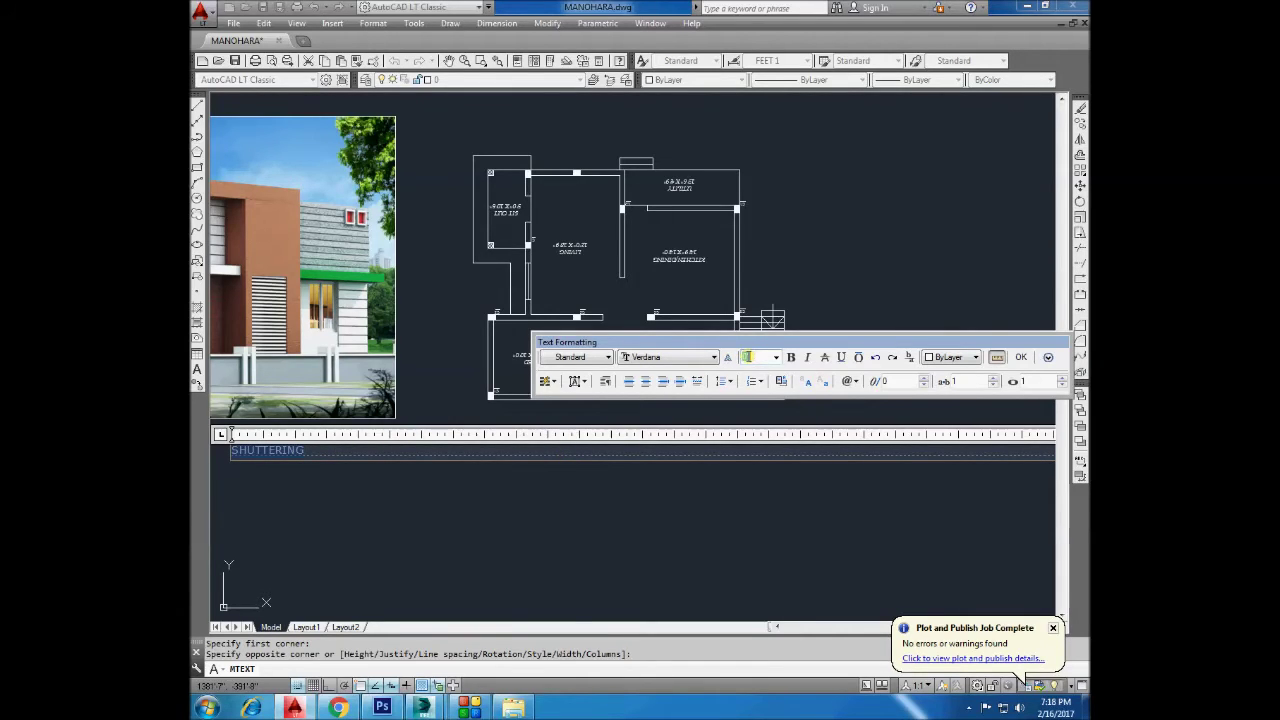
key(Return)
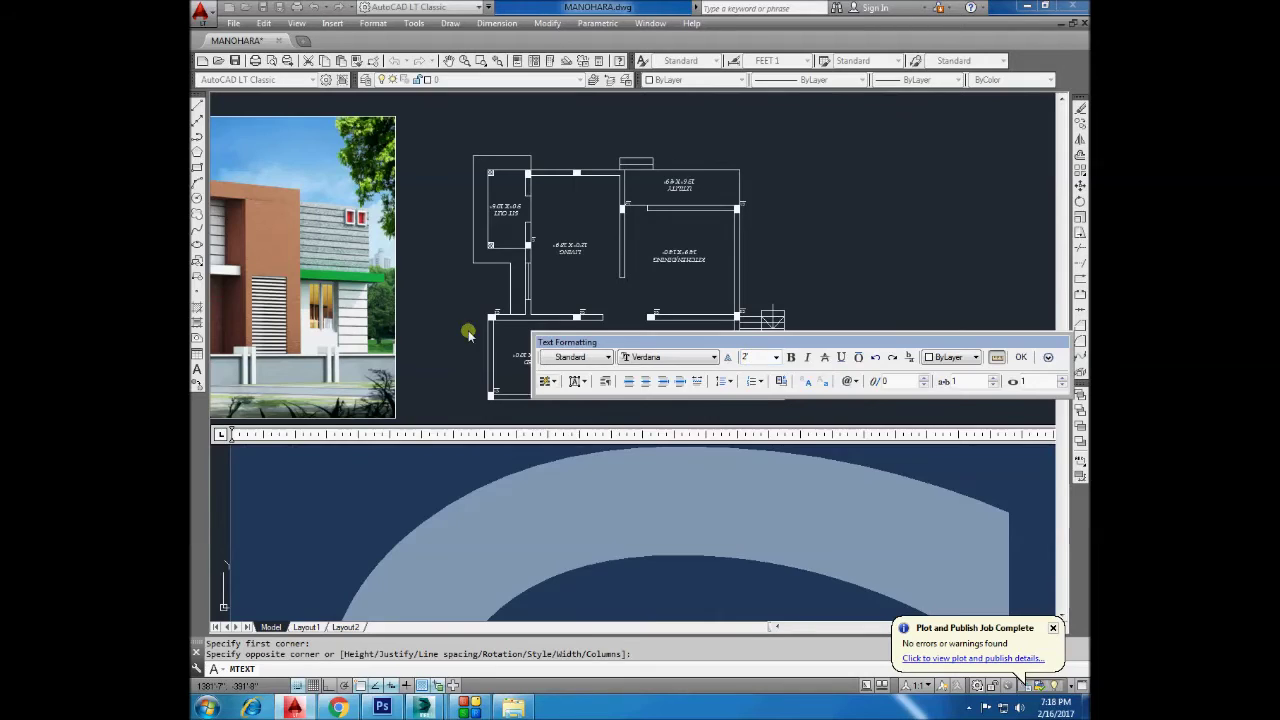
click(468, 335)
scroll(571, 349, down, 4)
scroll(575, 357, up, 3)
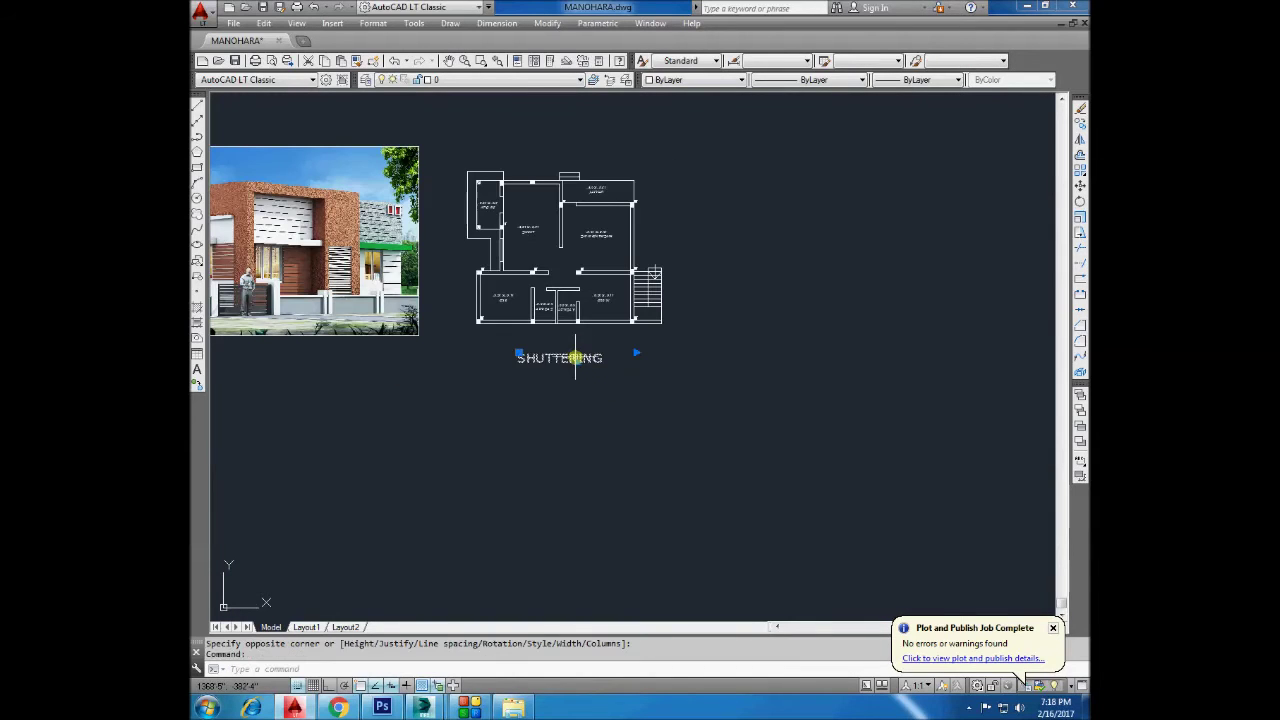
Shrink the SHUTTERING text with SCALE's Reference option to a readable size.
click(1080, 217)
scroll(514, 366, up, 2)
click(511, 367)
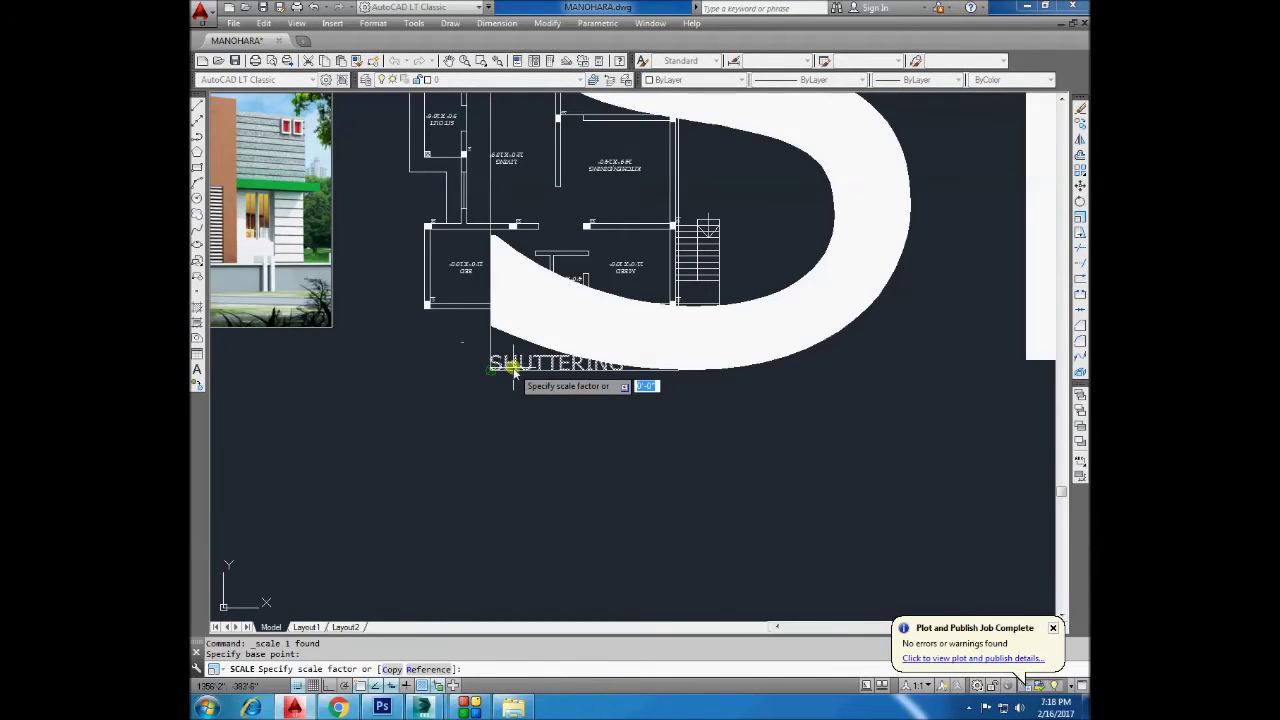
text(r)
key(Return)
click(557, 378)
click(696, 402)
click(608, 373)
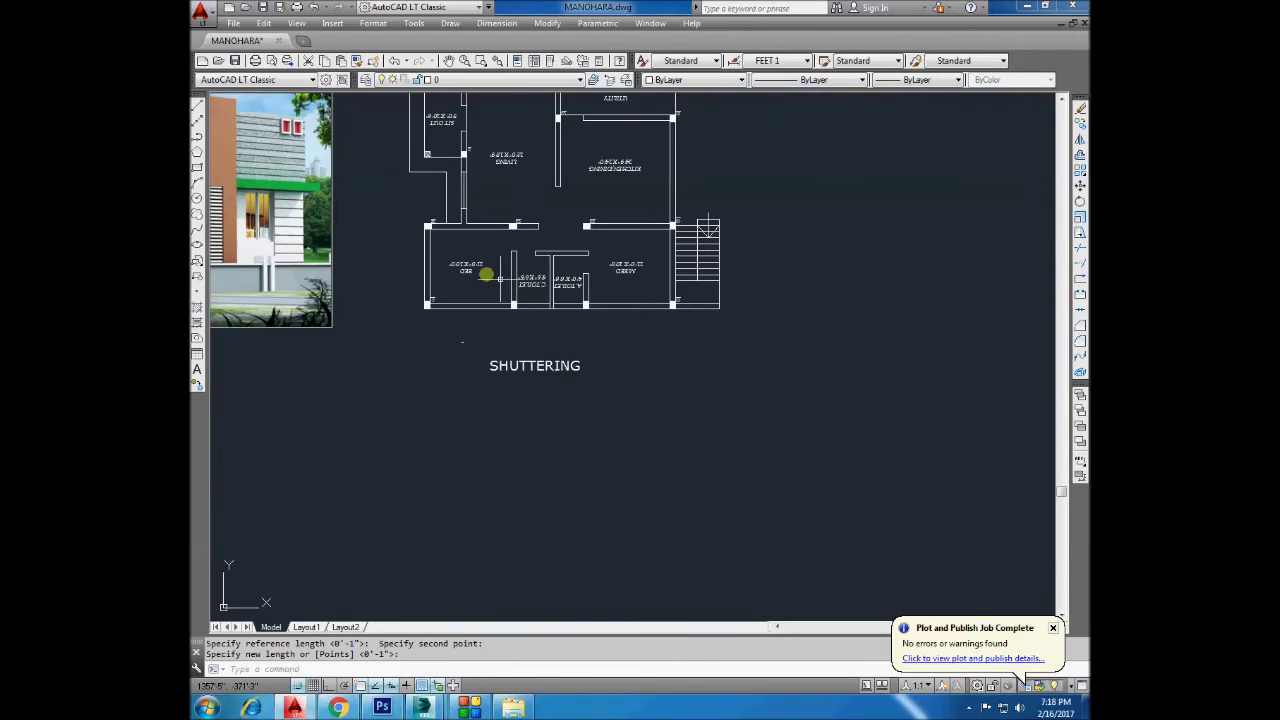
scroll(485, 273, up, 2)
click(196, 105)
middle_drag(455, 265, 543, 295)
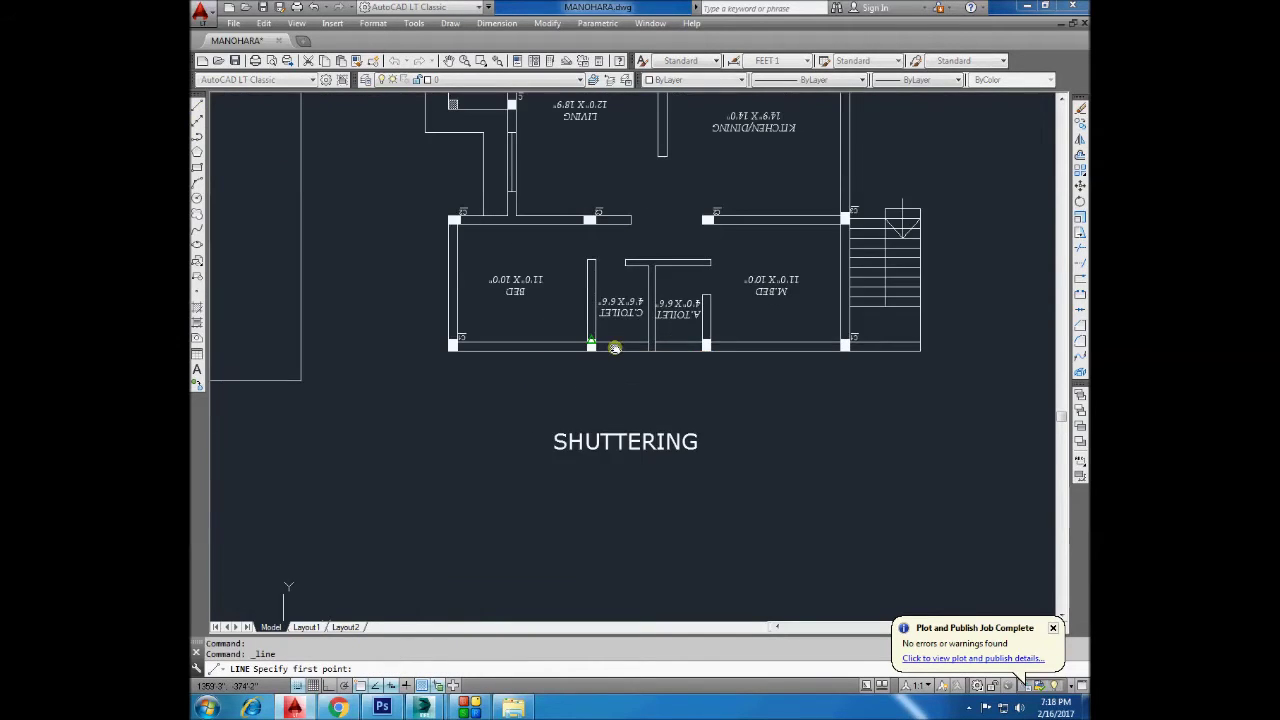
Offset the BED room's bottom wall line by 2'6".
click(1080, 154)
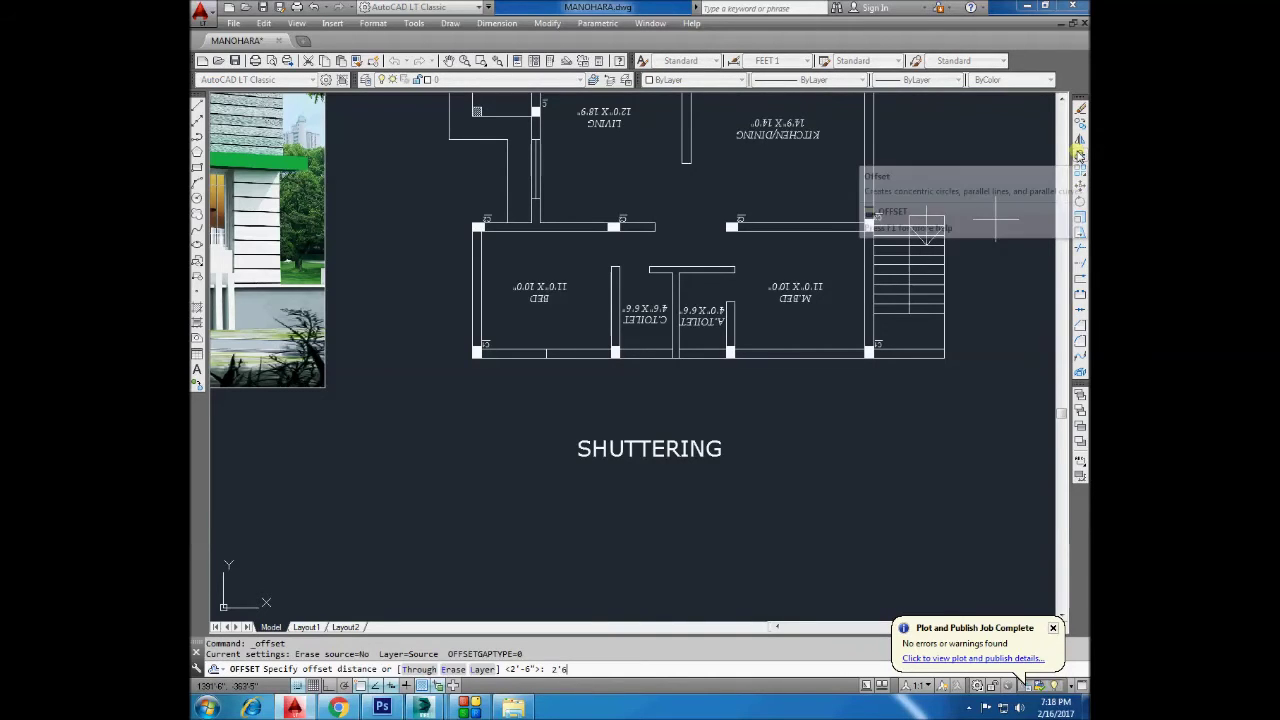
text(2'6")
key(Return)
scroll(560, 340, up, 2)
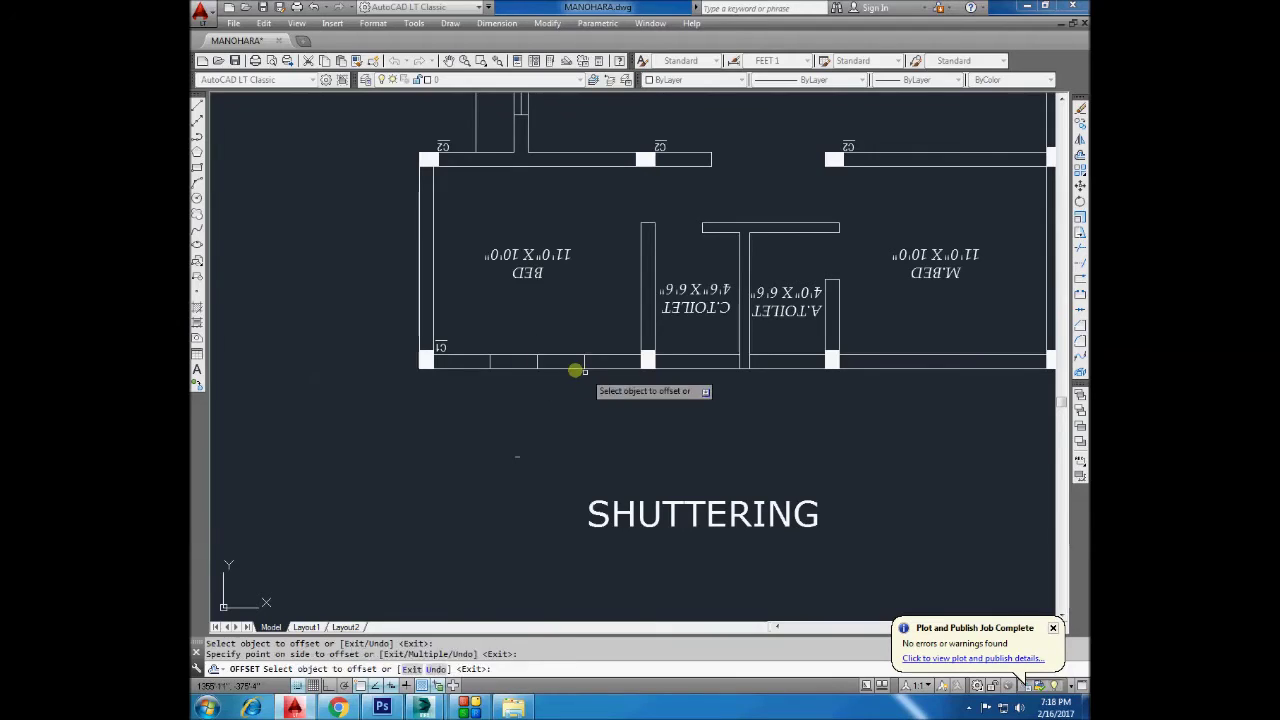
click(565, 378)
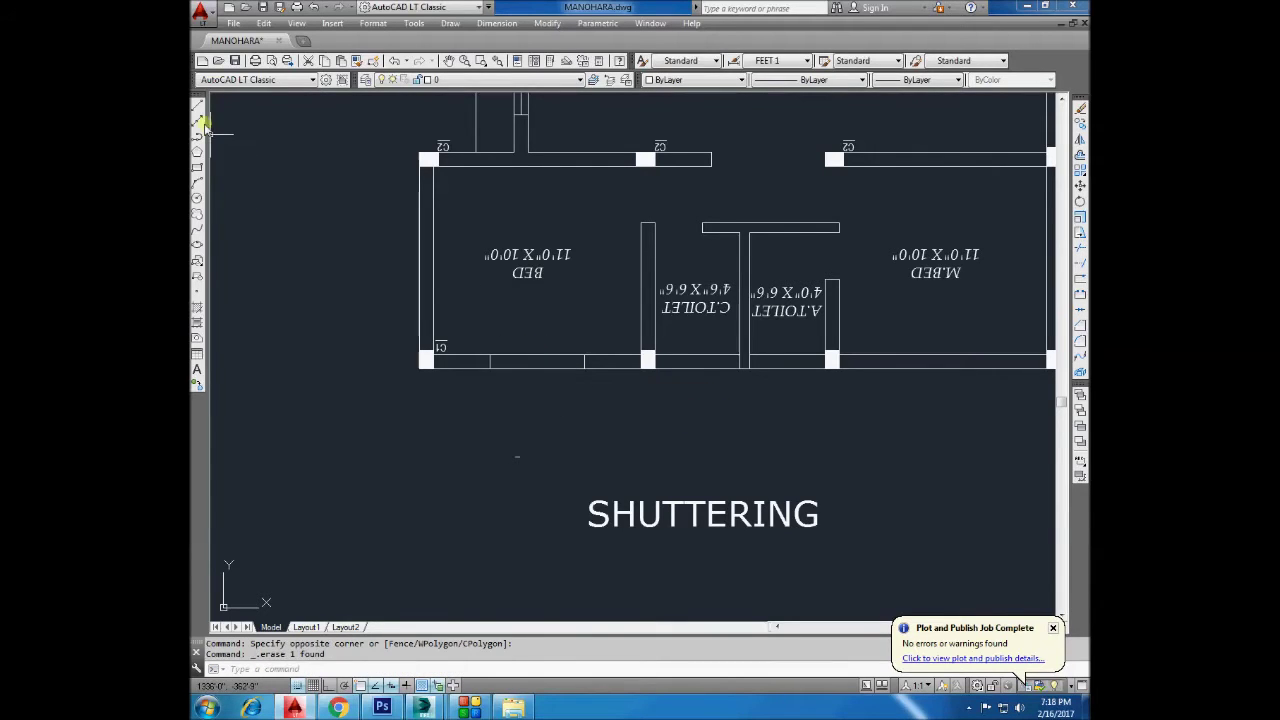
Draw a new line along the bottom wall.
click(197, 105)
scroll(482, 354, up, 2)
click(494, 368)
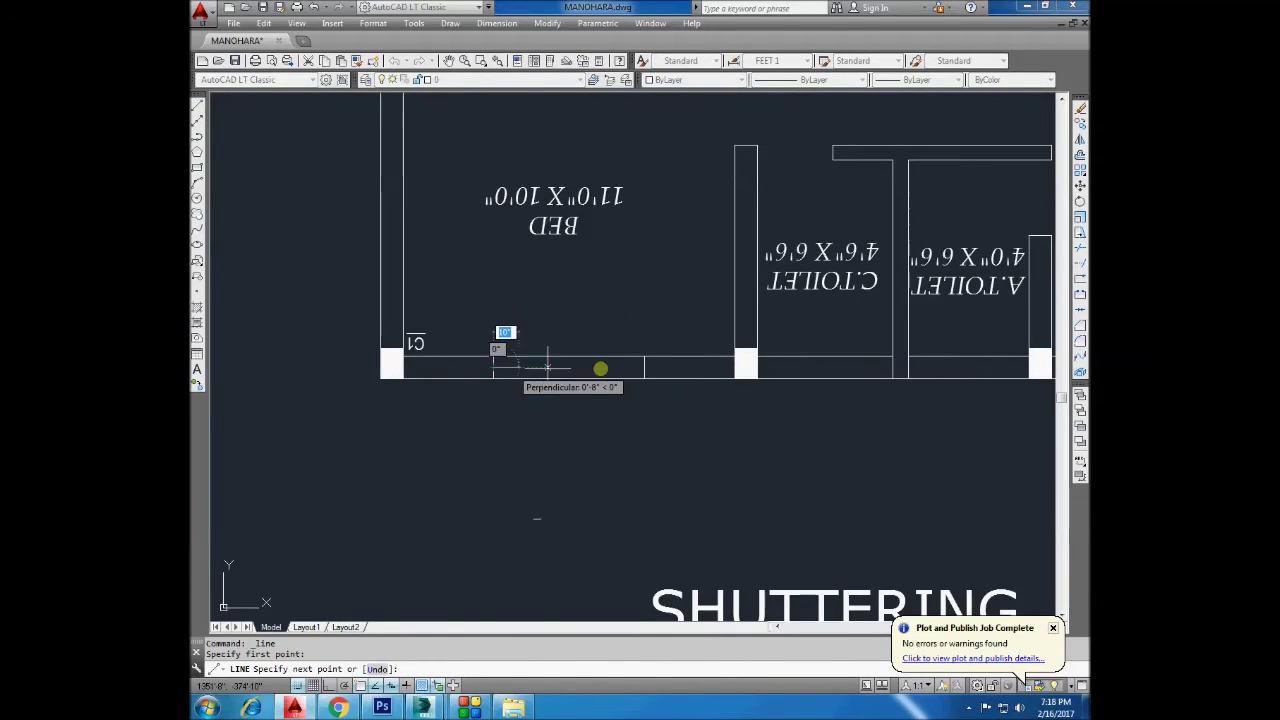
click(645, 368)
key(Return)
scroll(600, 362, down, 5)
scroll(520, 286, up, 3)
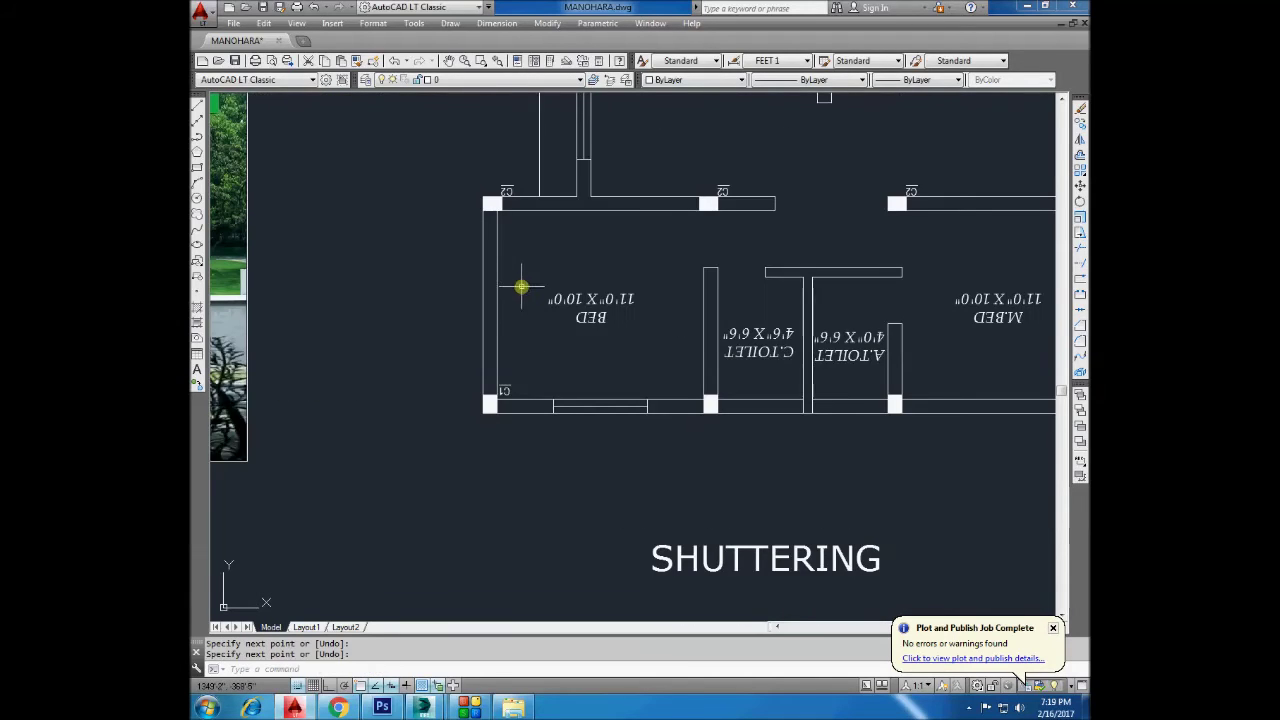
Draw a short line across the left wall.
key(Return)
click(498, 303)
click(483, 305)
key(Return)
Offset the short wall line 2' above and below, then erase the middle one.
click(1081, 155)
text(2')
key(Return)
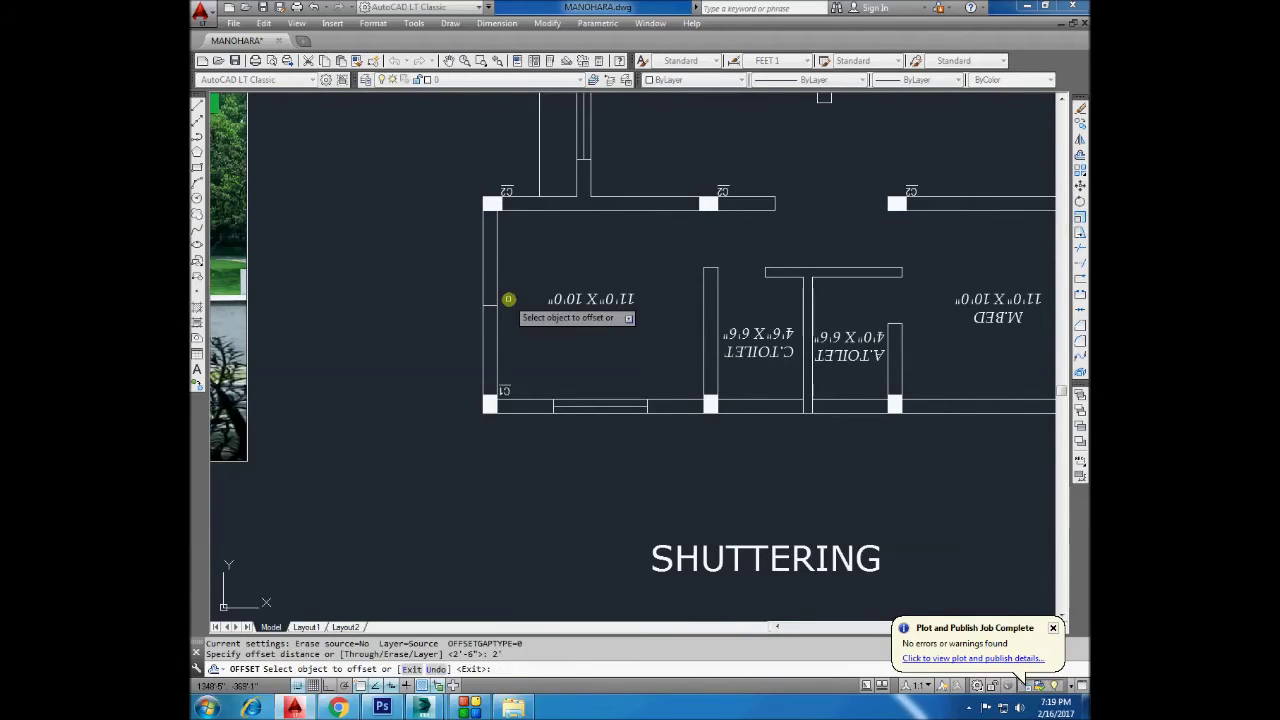
click(485, 305)
click(486, 276)
click(486, 304)
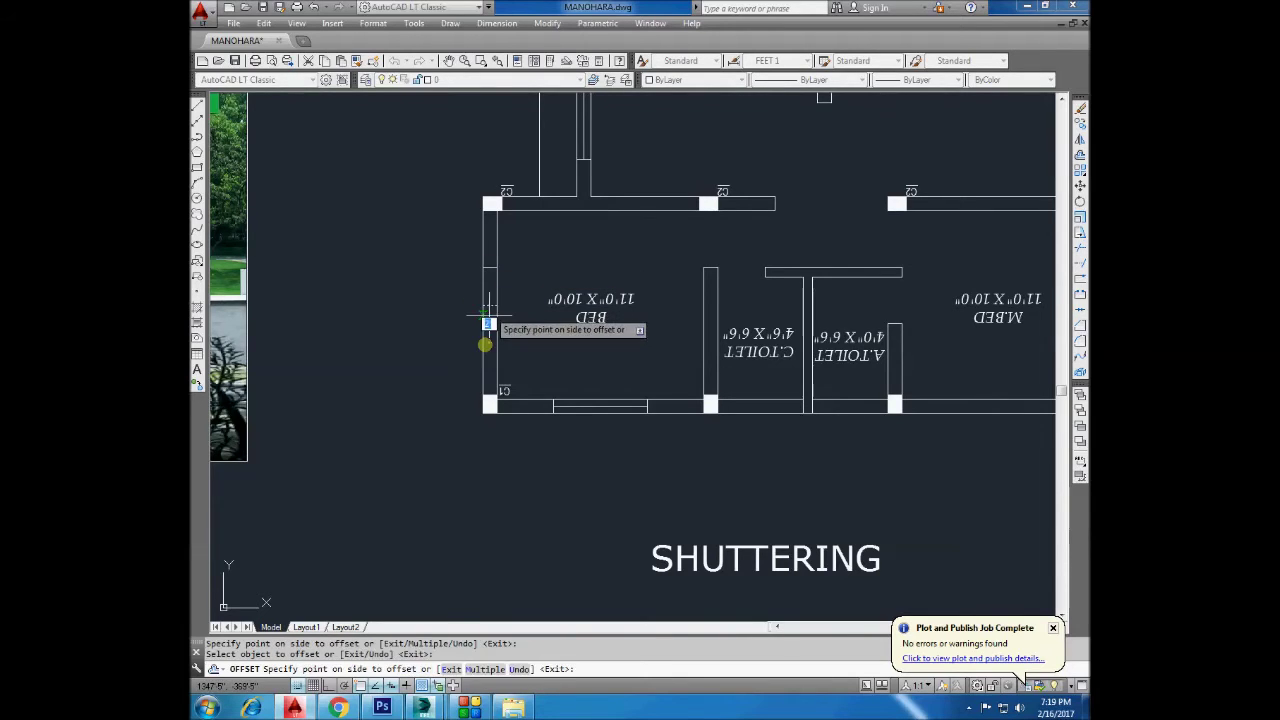
click(484, 322)
key(Escape)
click(459, 298)
click(531, 331)
key(Delete)
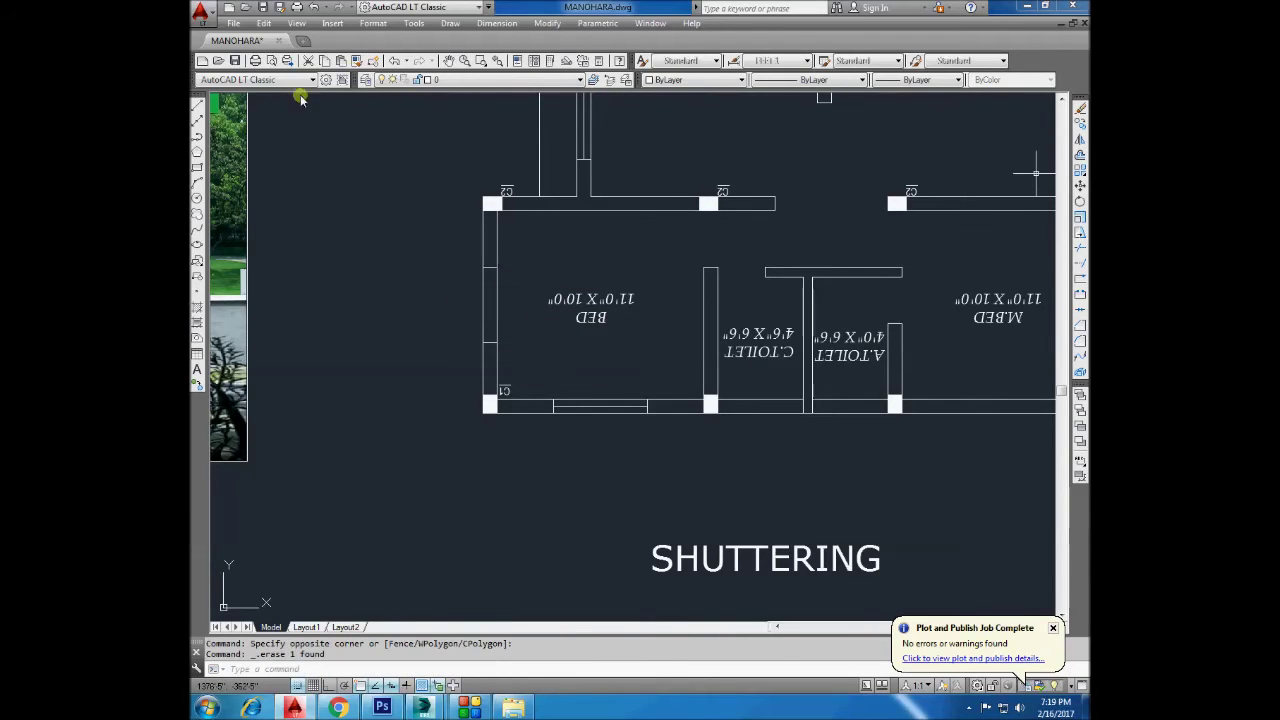
Draw a line down the left wall starting from the upper short line's endpoint.
click(197, 110)
click(485, 268)
click(491, 350)
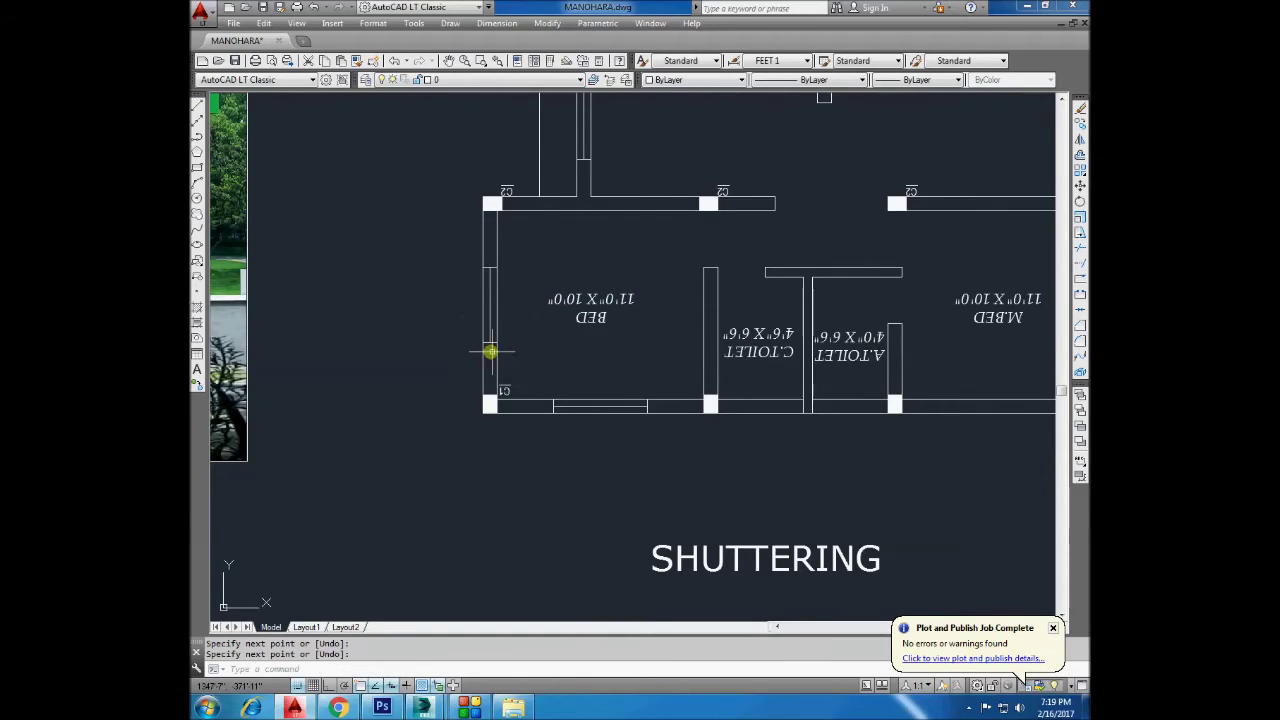
scroll(491, 350, down, 2)
click(486, 24)
click(505, 58)
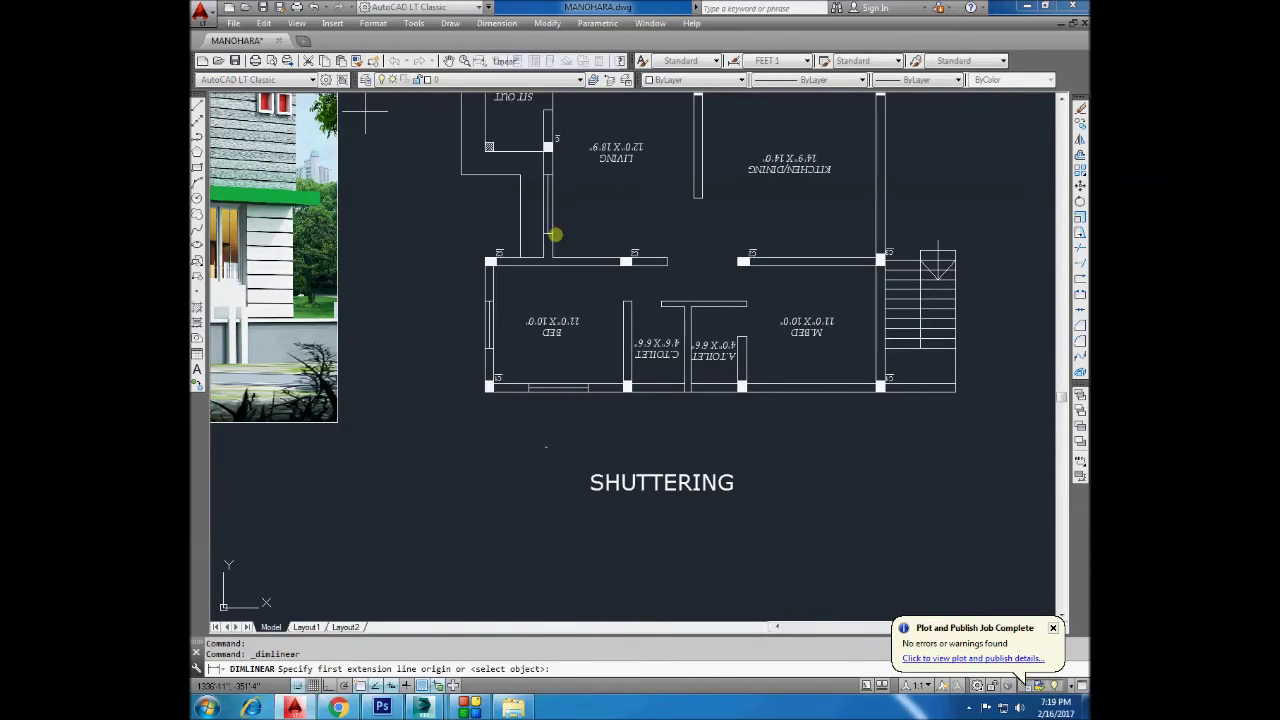
Add a linear dimension by selecting the left wall.
key(Return)
scroll(560, 385, up, 2)
scroll(559, 385, up, 2)
scroll(540, 360, down, 2)
click(448, 273)
scroll(430, 277, up, 2)
scroll(414, 277, down, 3)
scroll(537, 357, up, 1)
With Ortho on, draw a 24-inch line on the bottom wall and adjust its grip.
click(197, 104)
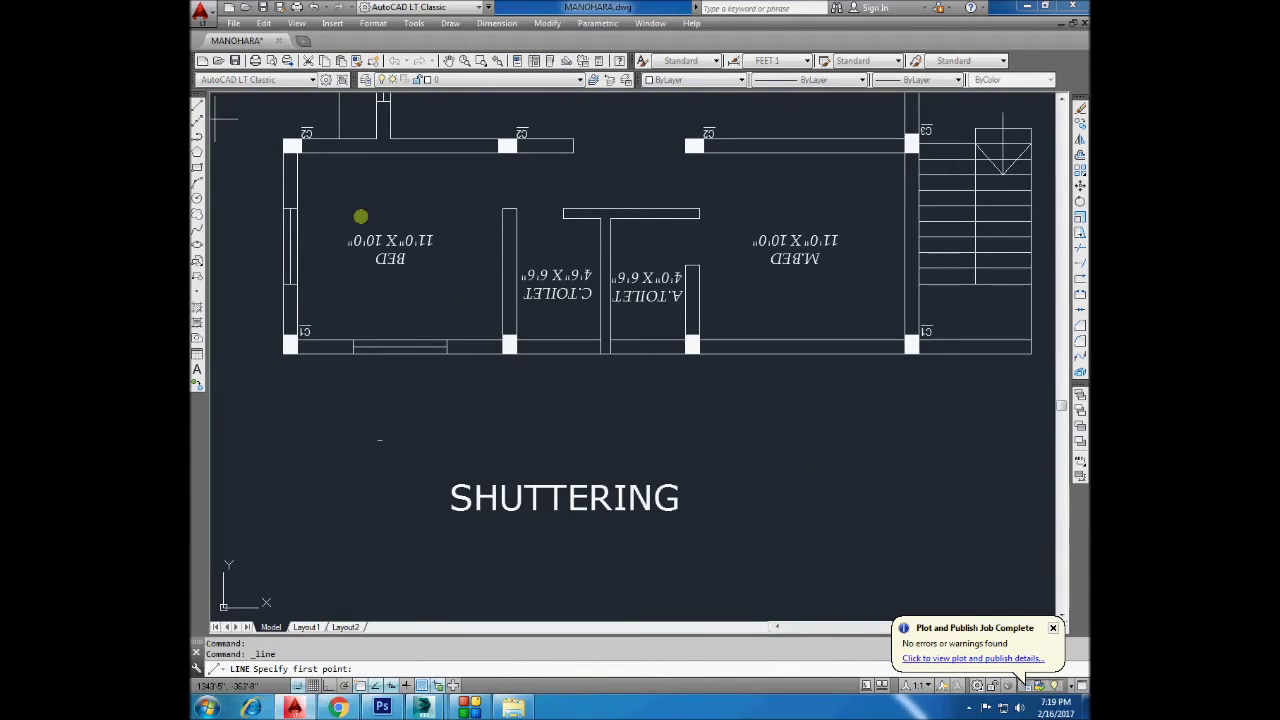
scroll(591, 346, up, 2)
click(607, 347)
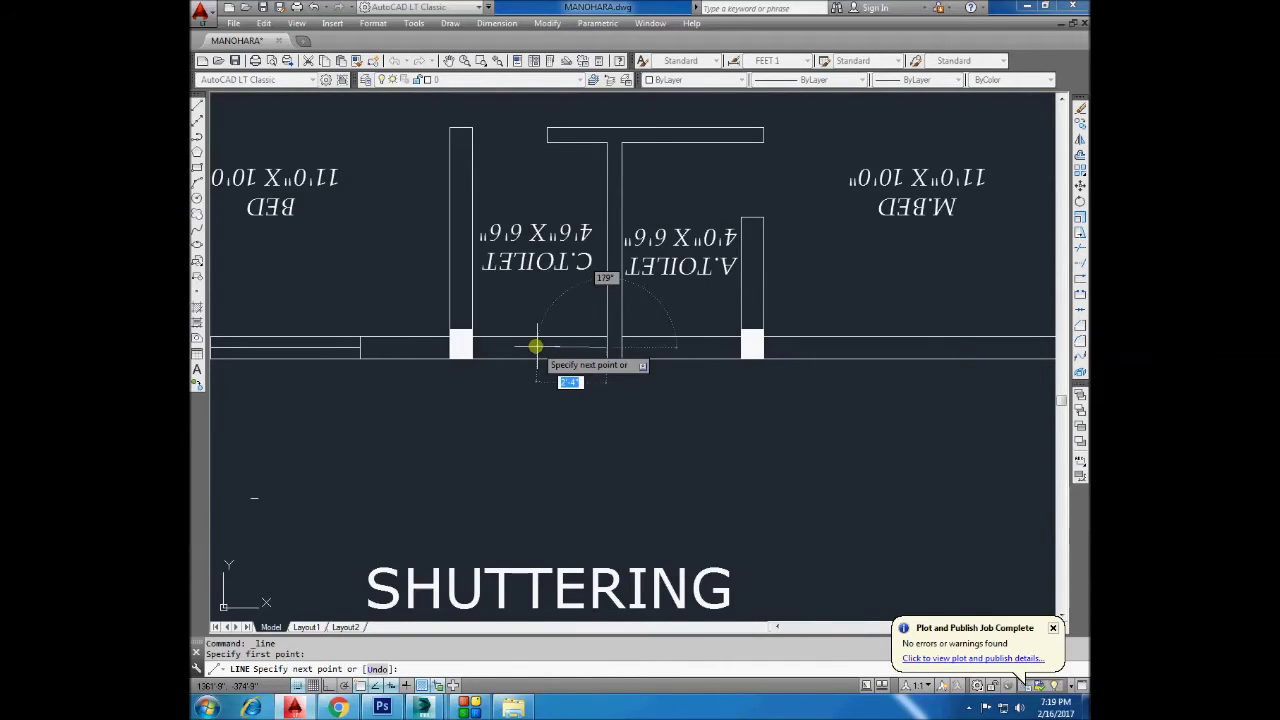
key(F8)
text(24)
key(Return)
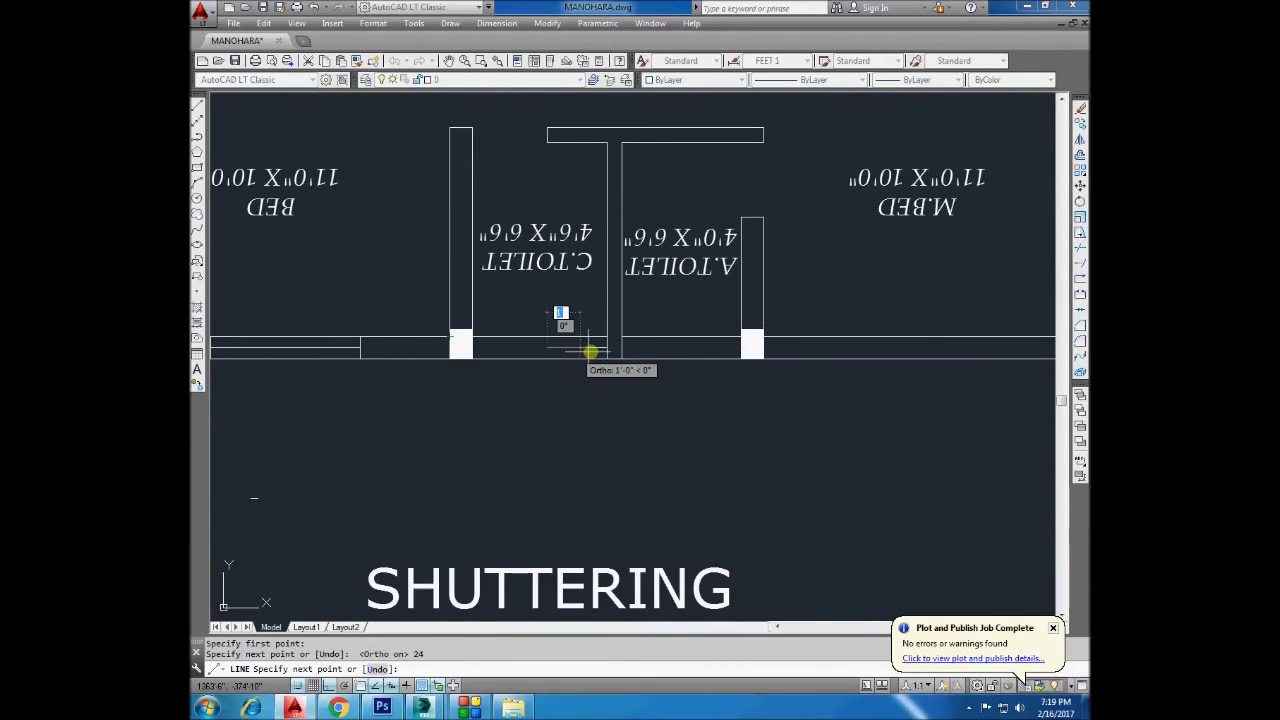
click(548, 338)
key(Return)
click(547, 346)
scroll(567, 346, up, 2)
Draw a second 24-inch line under the toilets and reposition it with grips.
click(197, 105)
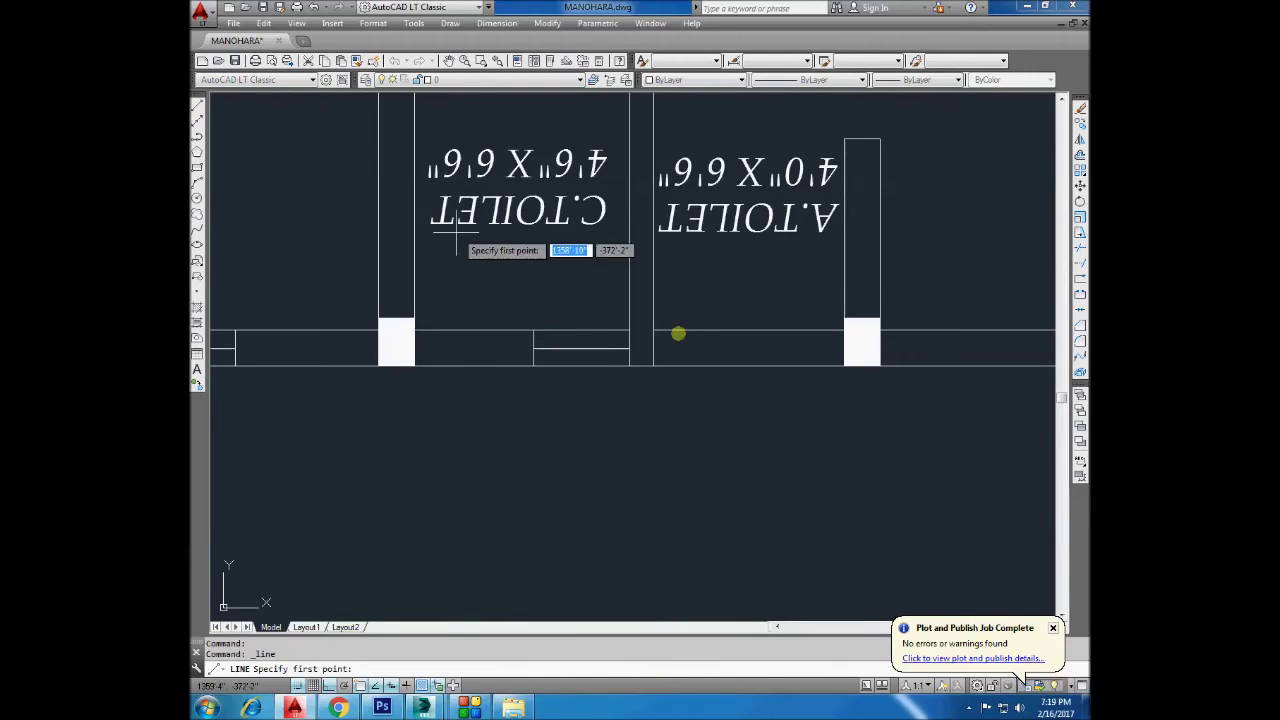
click(655, 347)
text(24)
key(Return)
key(Return)
click(746, 343)
click(740, 360)
click(749, 347)
scroll(582, 342, down, 4)
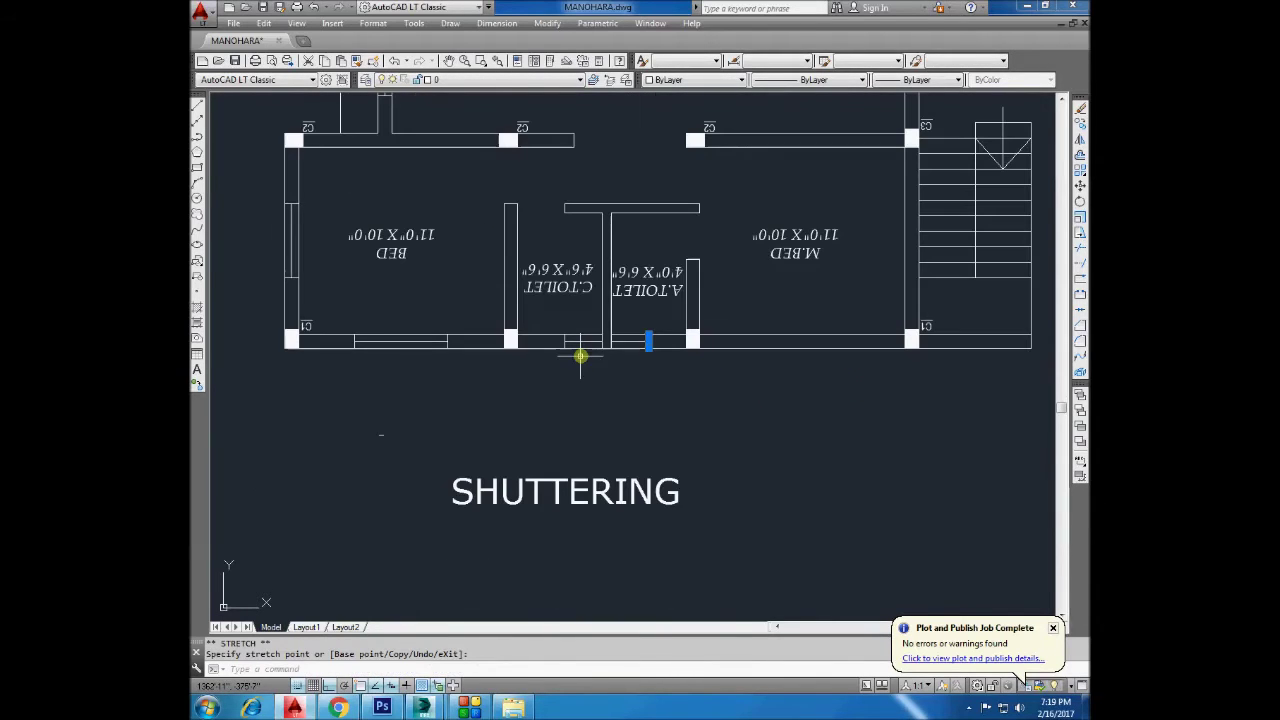
key(Escape)
key(Escape)
scroll(583, 357, down, 2)
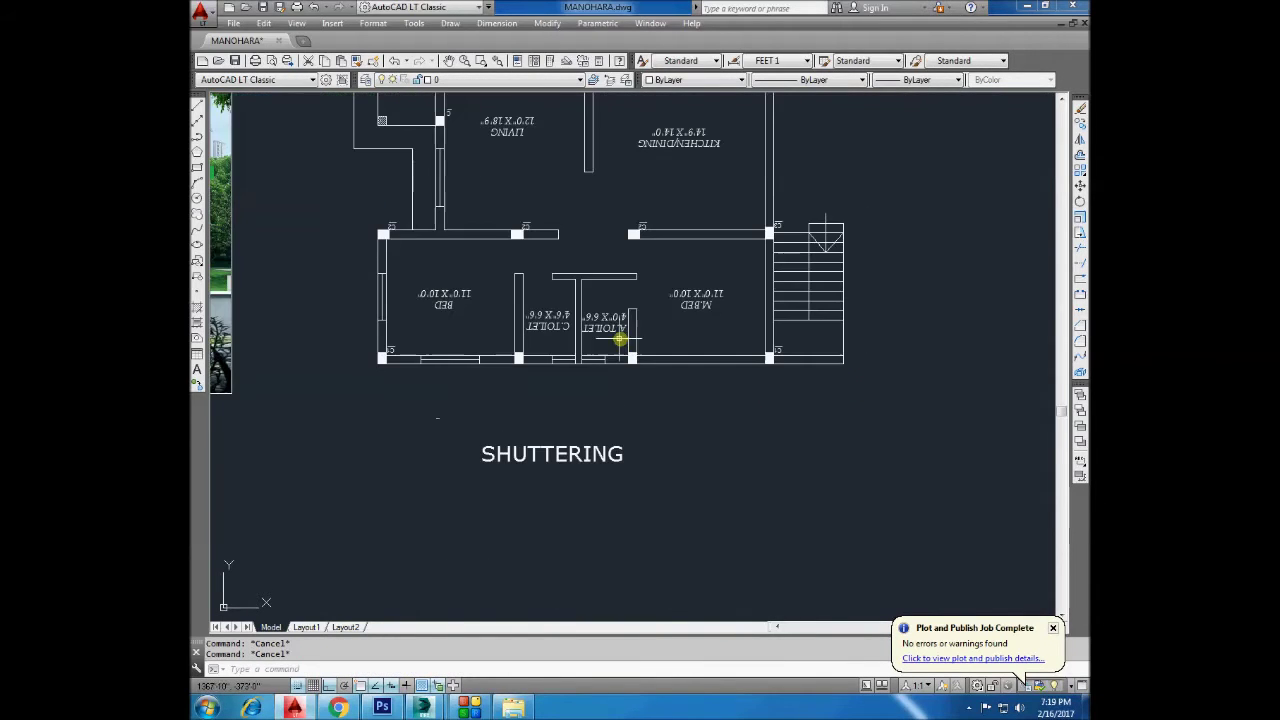
Begin a line on the bottom wall, then set the offset distance to 2'6".
click(197, 108)
click(772, 358)
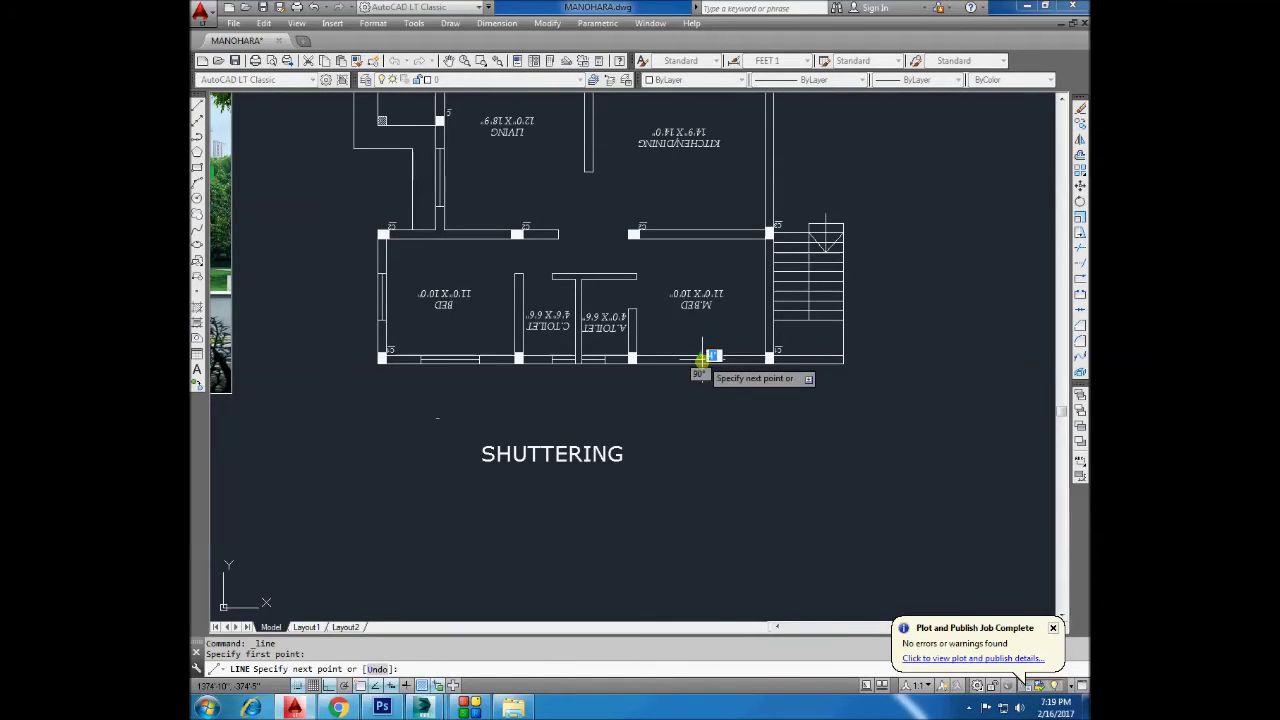
click(1080, 155)
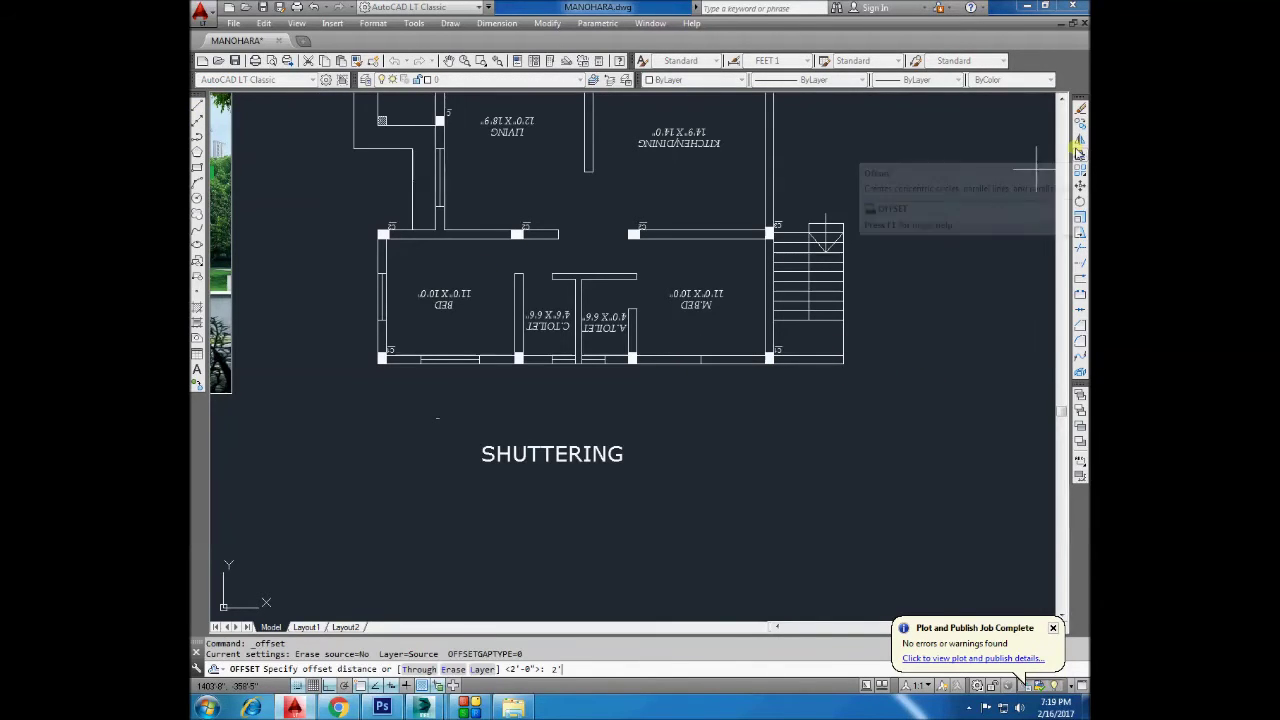
text(2'6")
key(Return)
scroll(686, 357, up, 2)
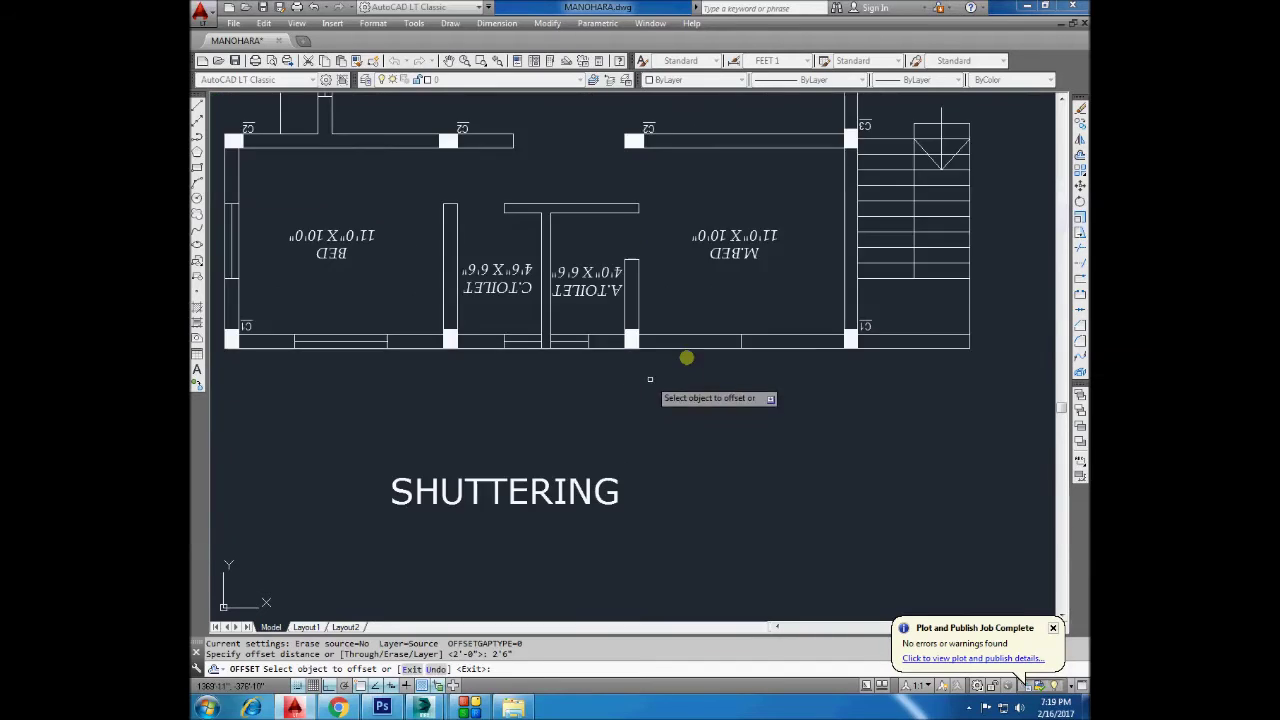
scroll(757, 331, up, 2)
click(734, 337)
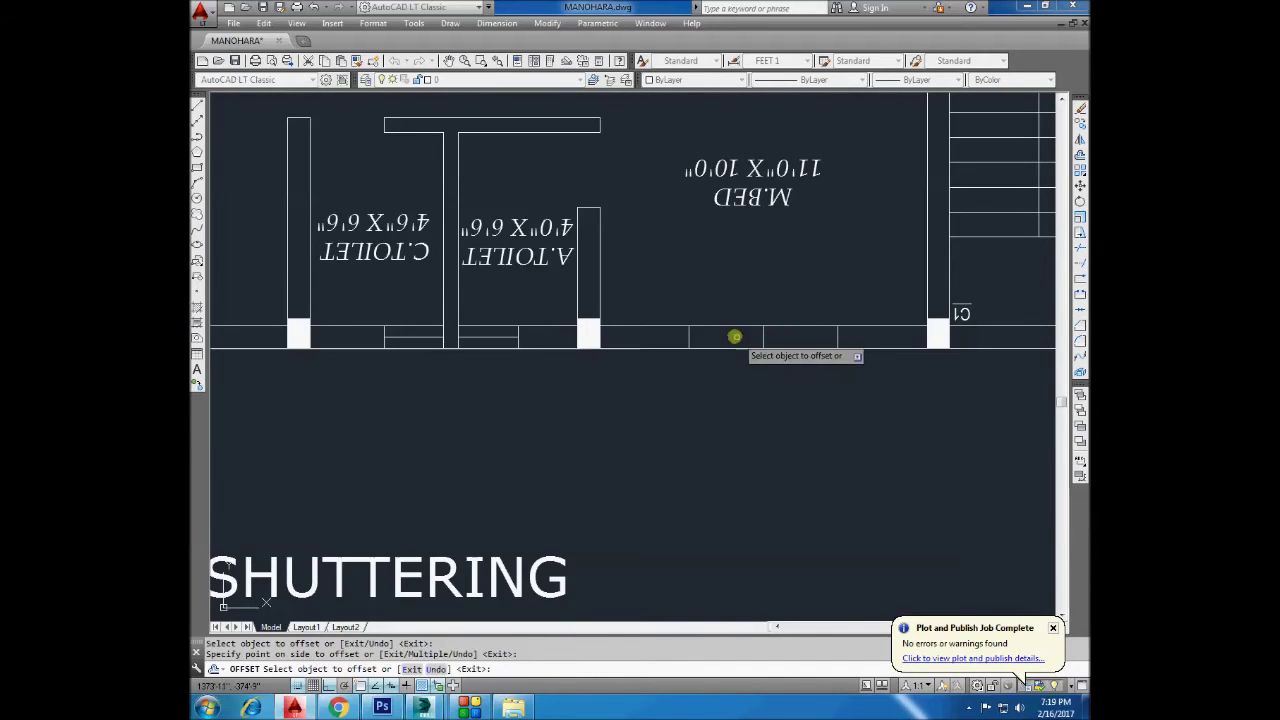
click(763, 337)
click(794, 378)
click(197, 103)
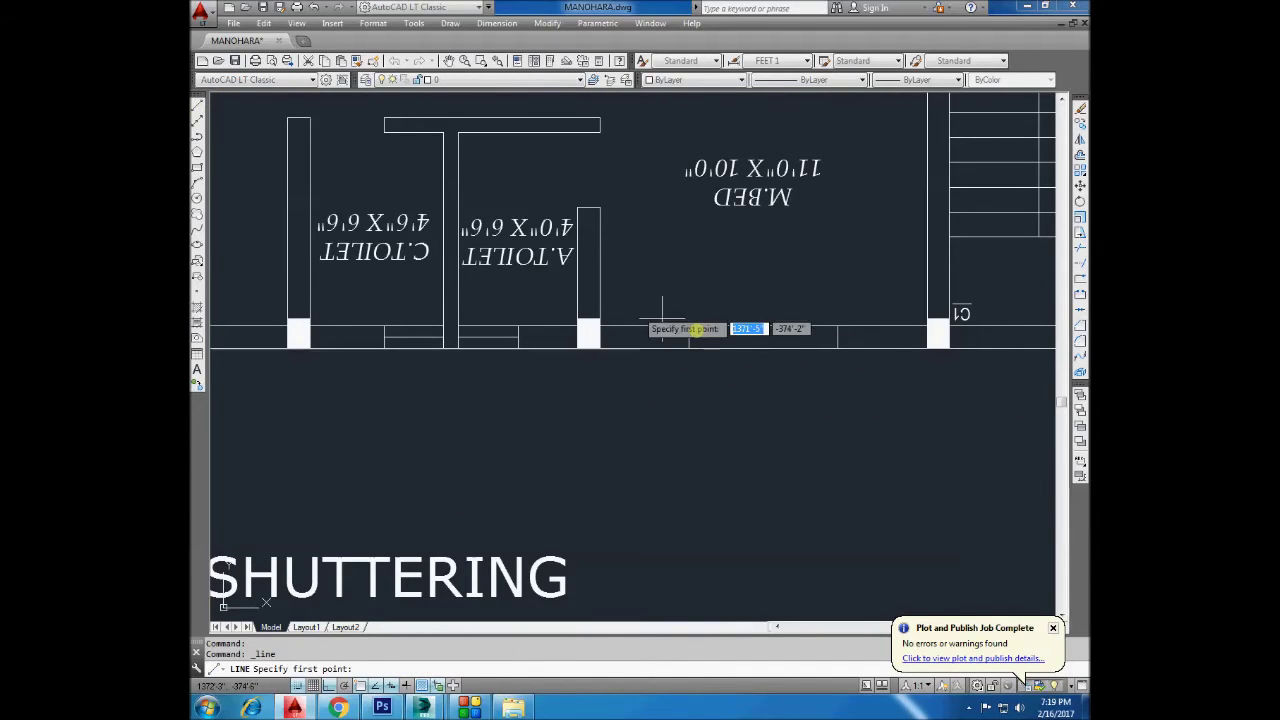
click(689, 337)
click(820, 337)
click(819, 303)
key(Return)
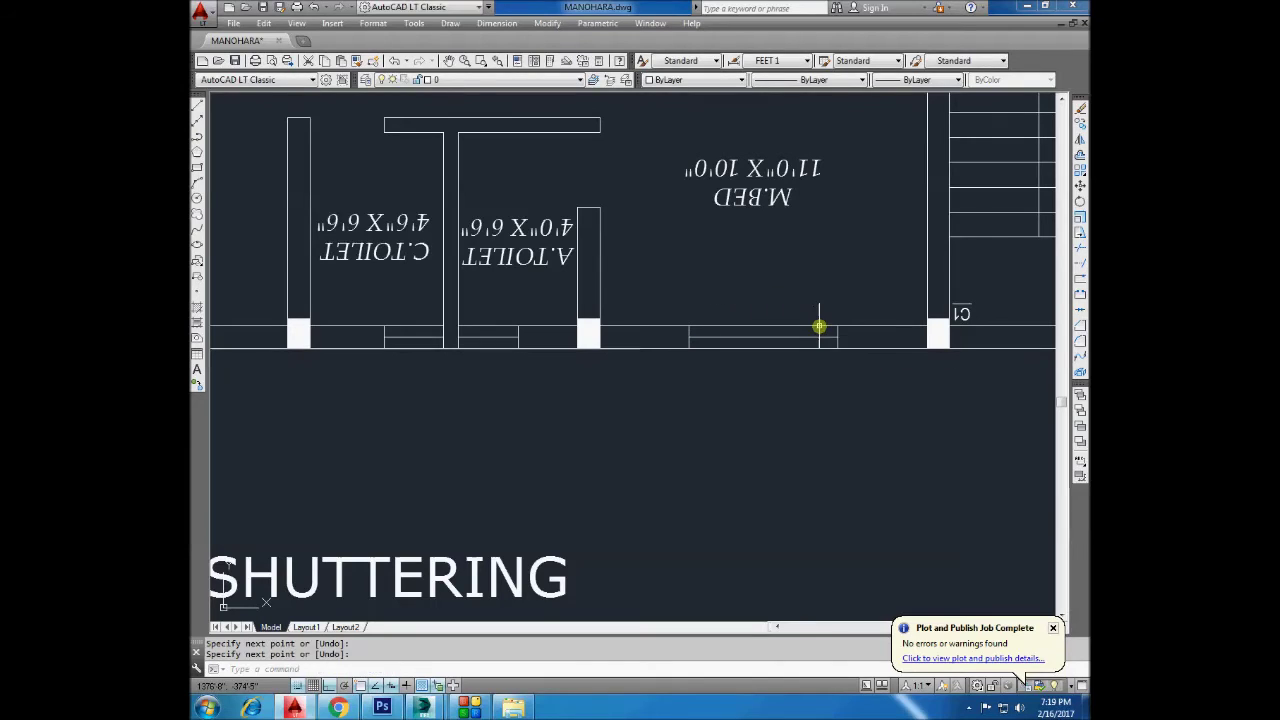
click(472, 707)
click(477, 710)
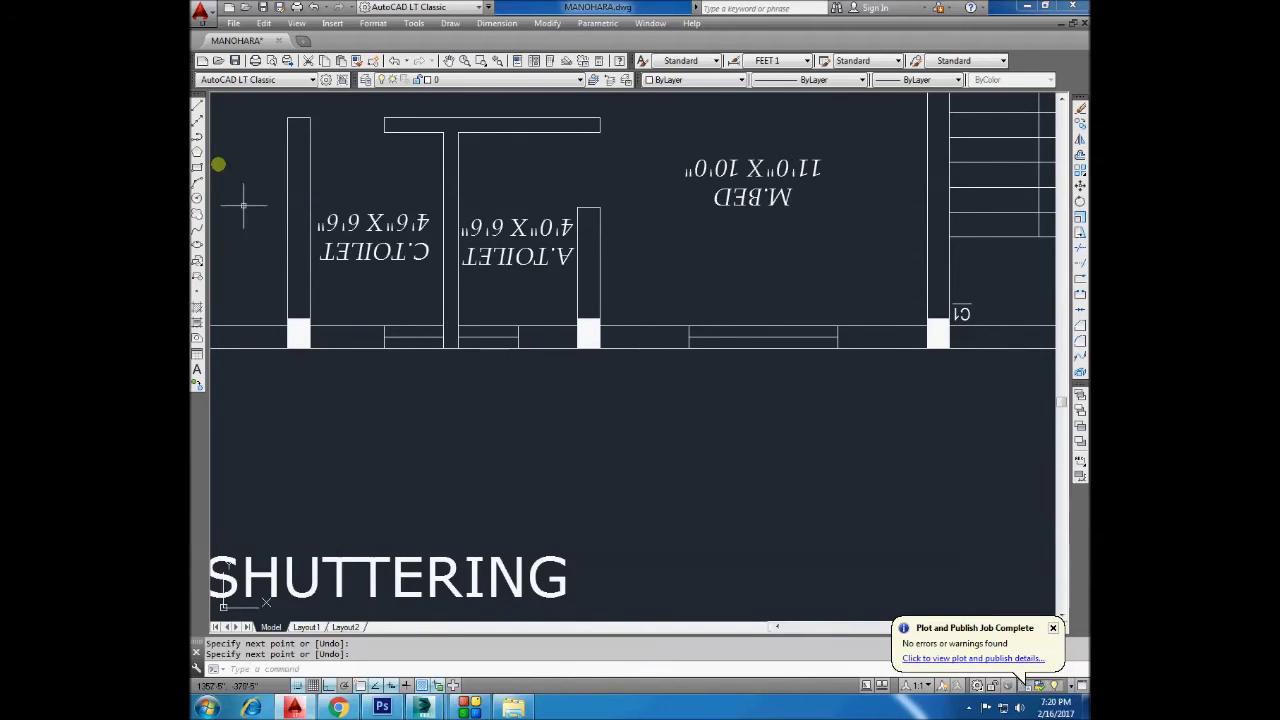
click(198, 106)
Draw a 2'6" by 1'9.5" box below the wall under the A.TOILET.
click(517, 349)
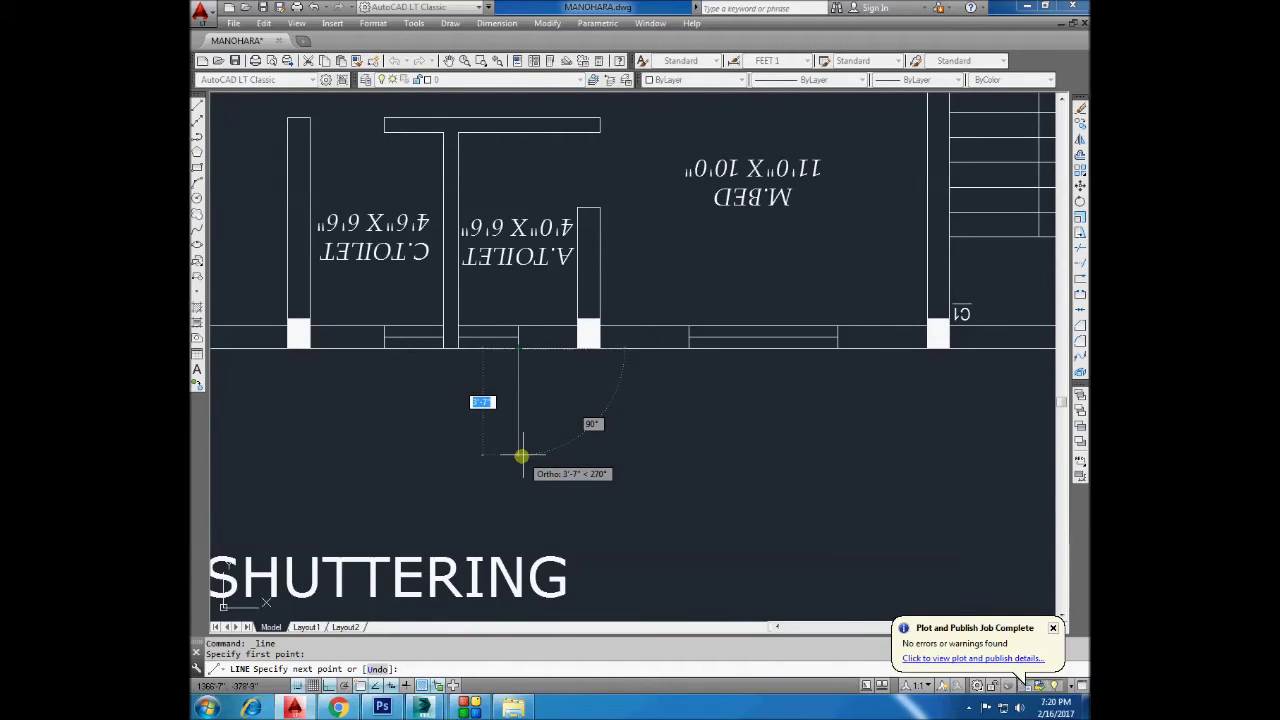
text(2)
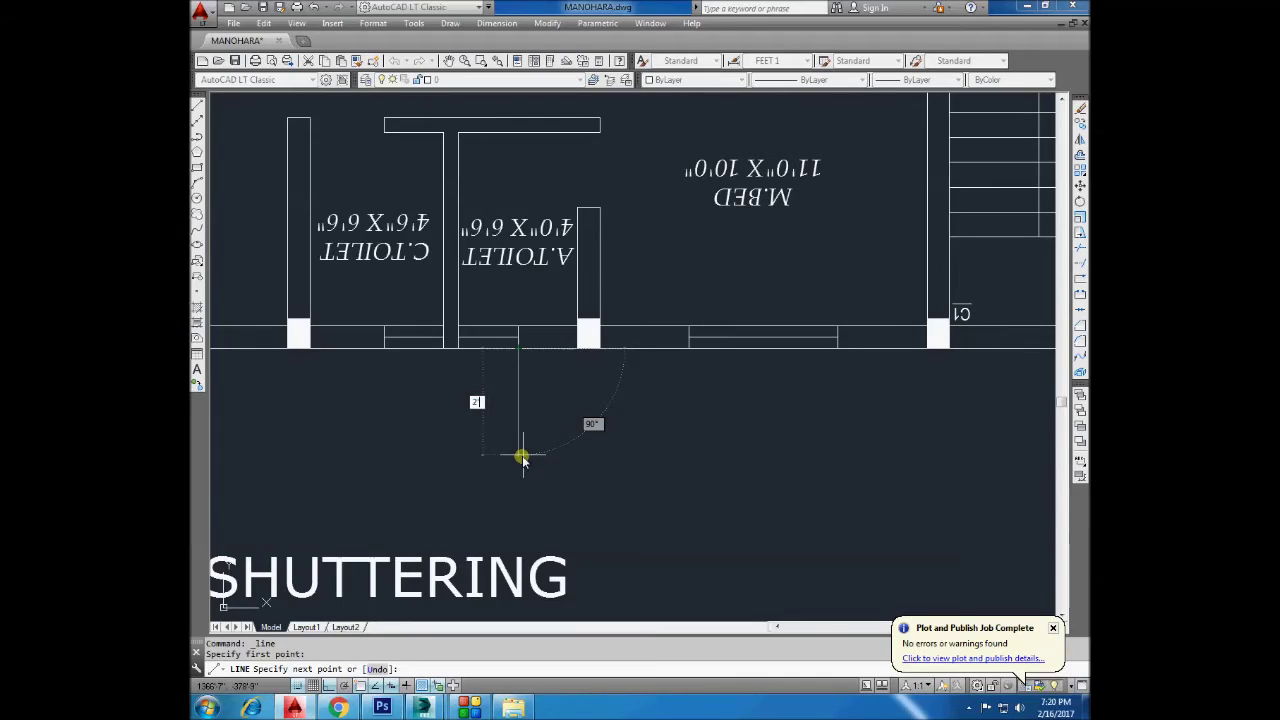
key(Return)
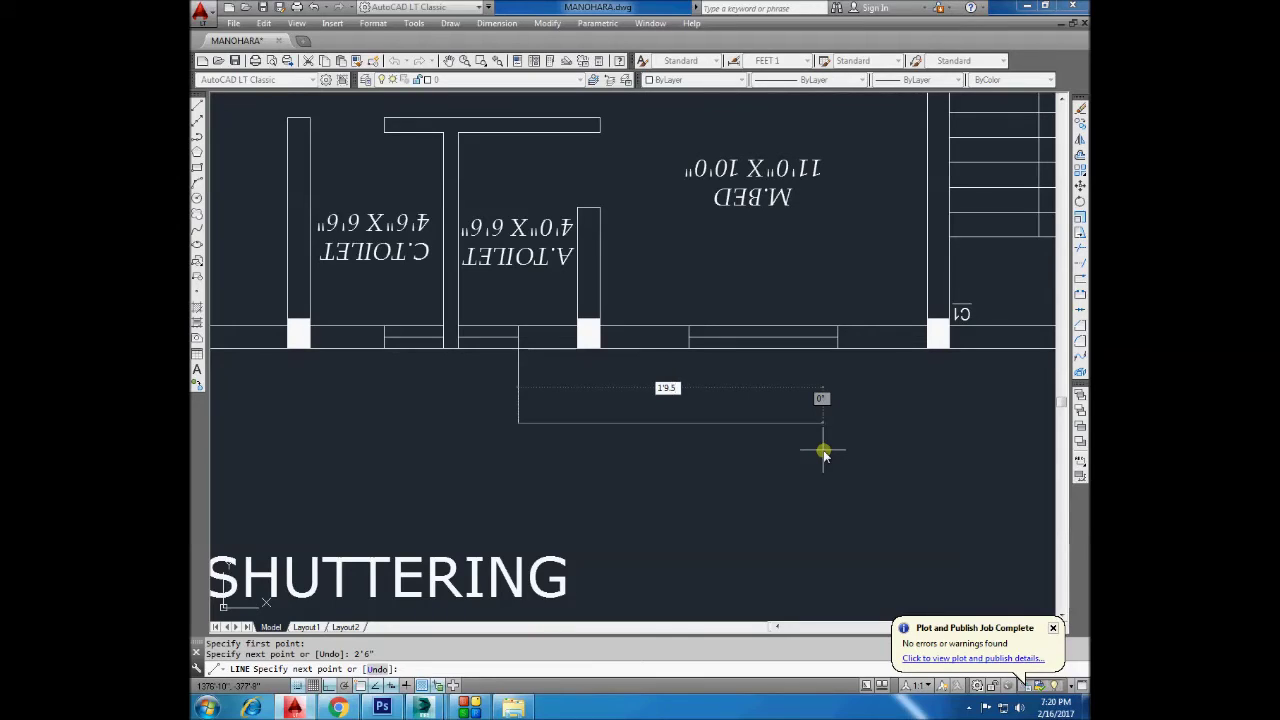
key(Return)
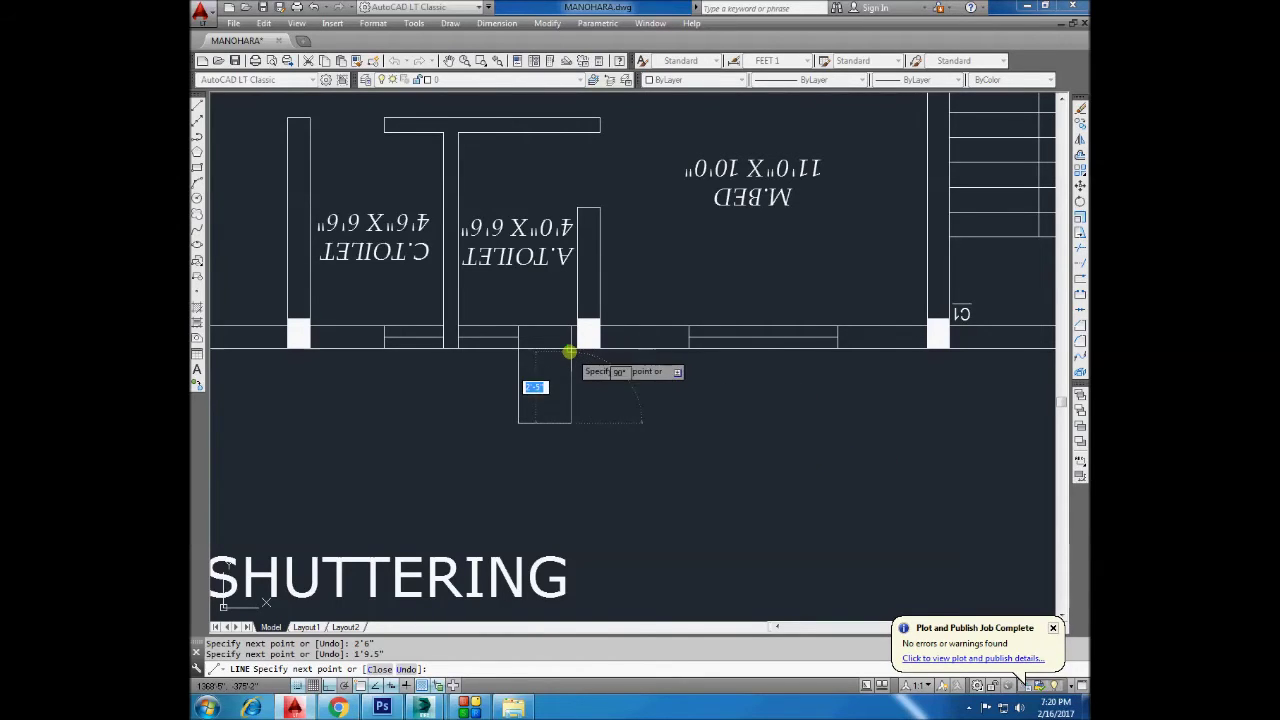
click(569, 350)
key(Return)
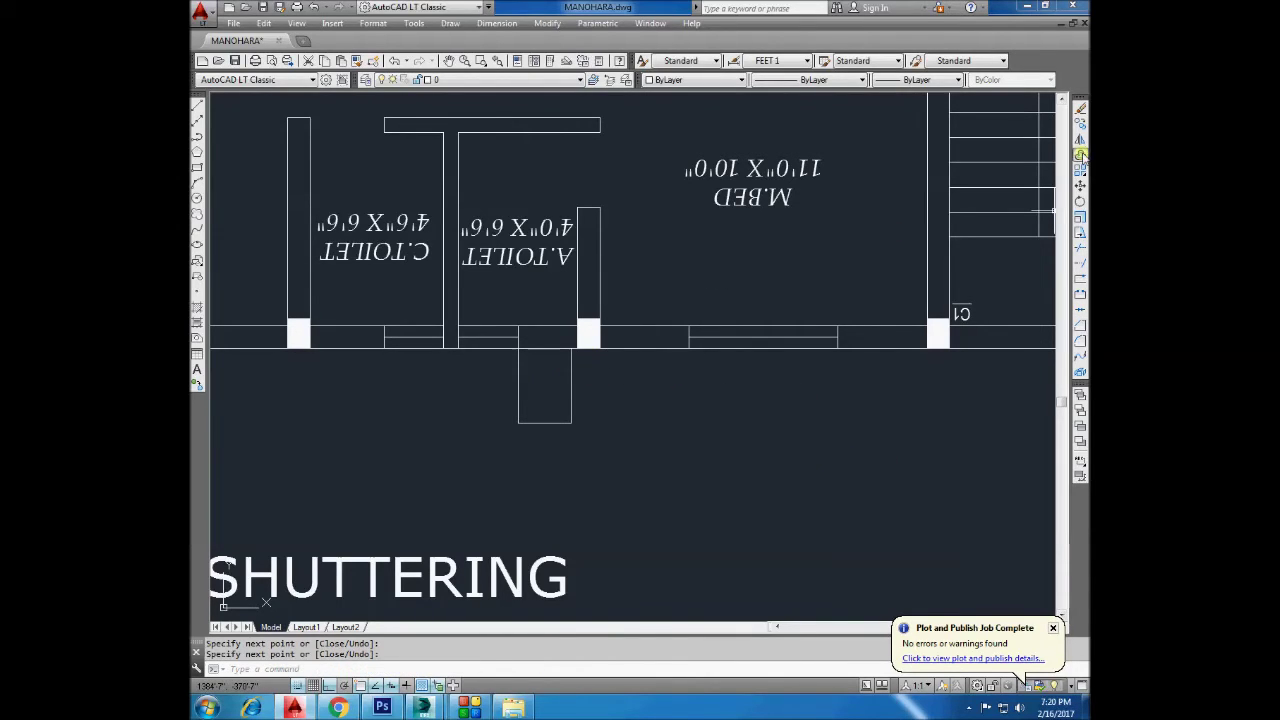
Offset the box's left and right sides 4" inward and fillet the inner corner.
click(1081, 155)
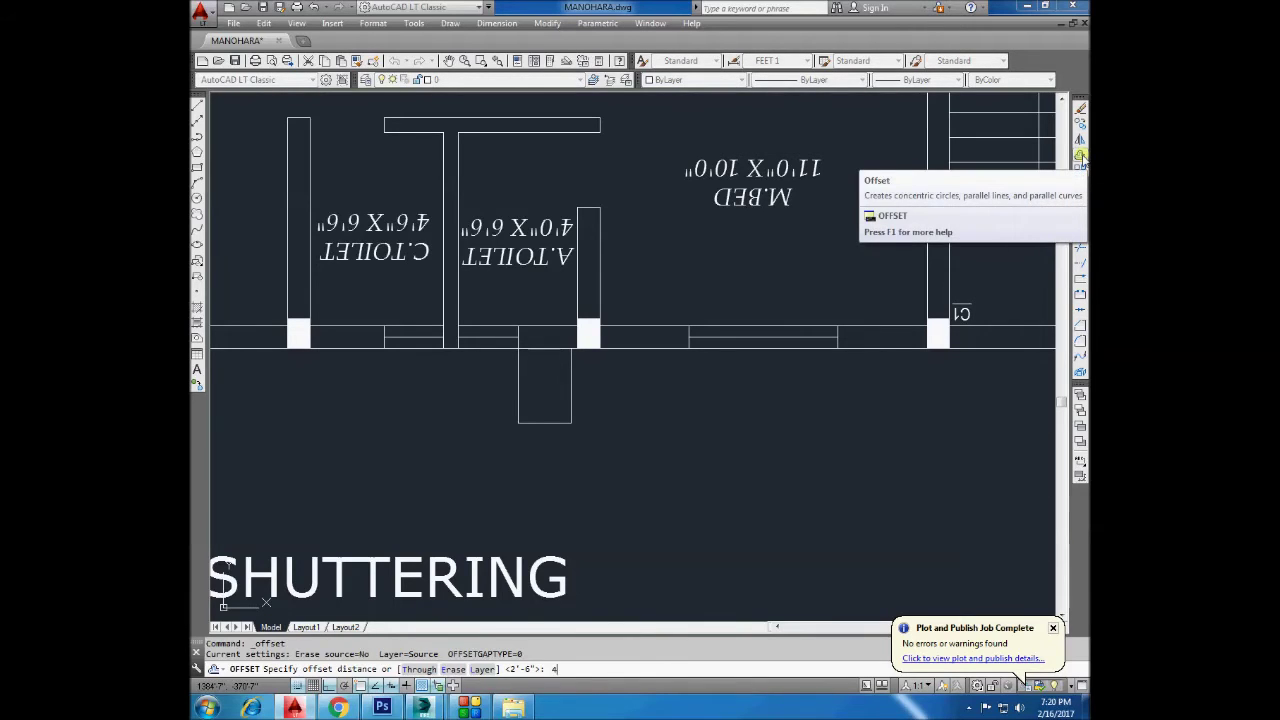
key(Return)
click(519, 372)
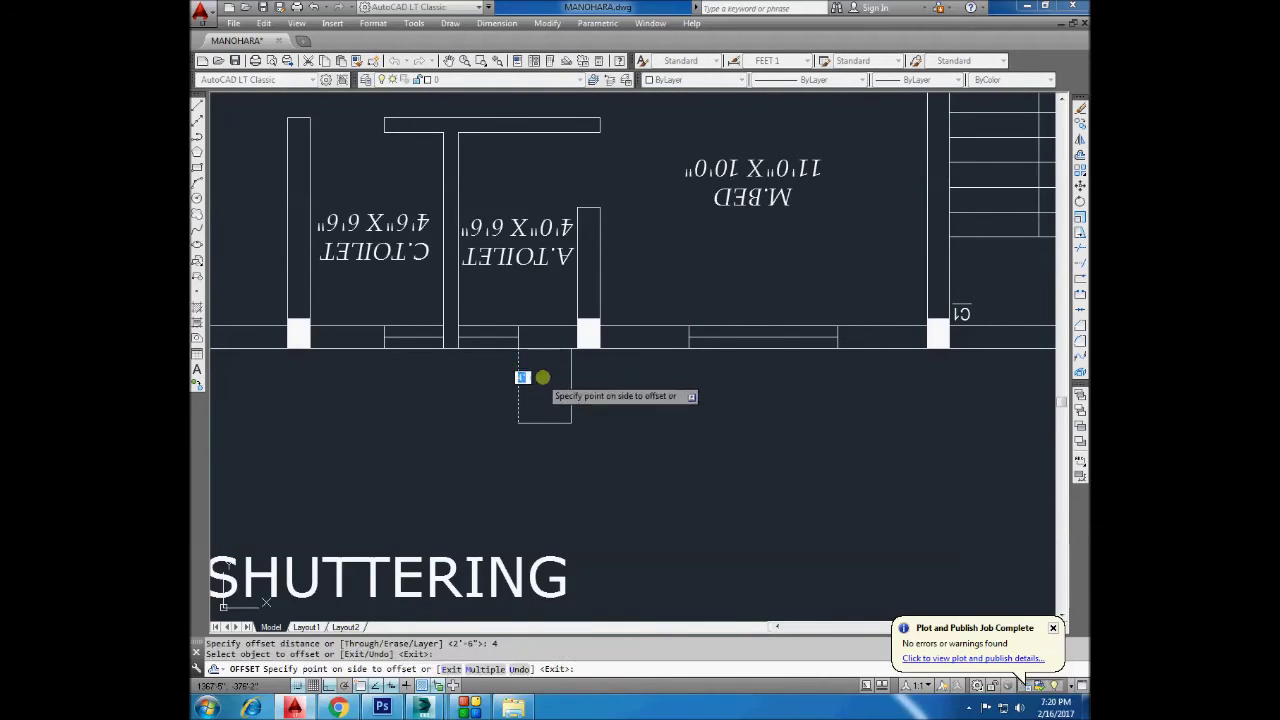
click(542, 402)
click(567, 384)
click(555, 391)
key(Escape)
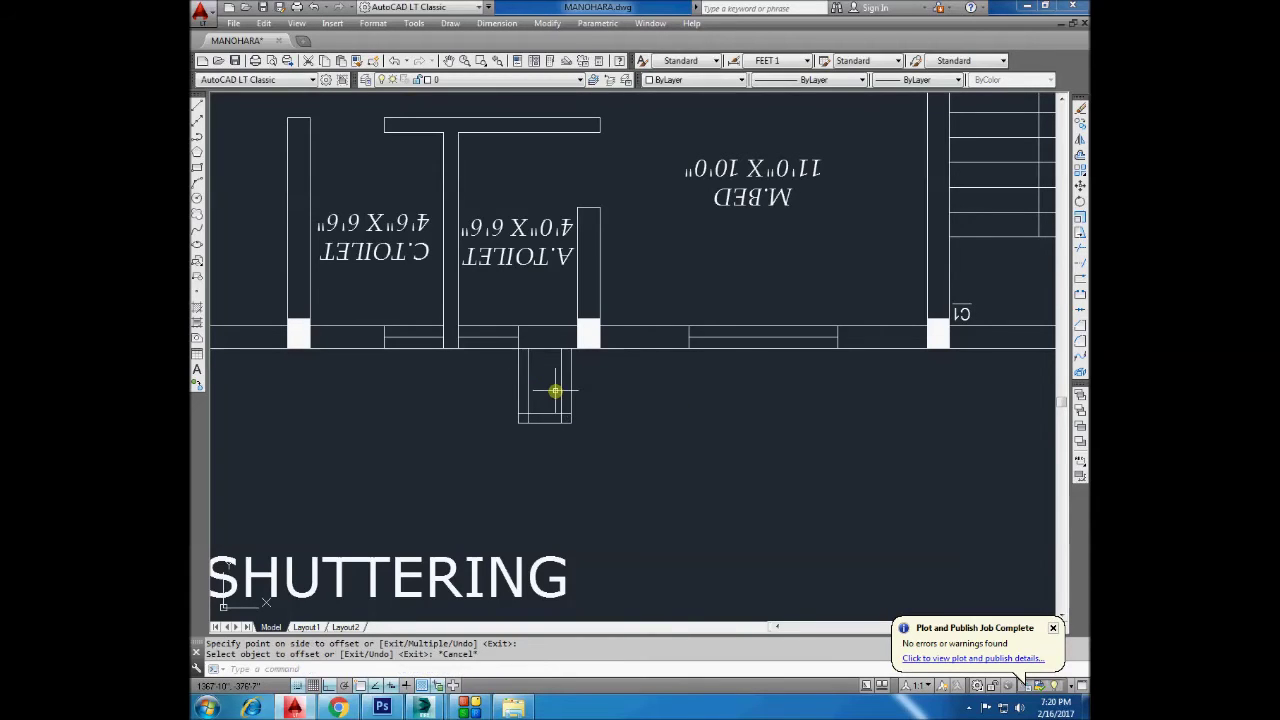
text(f)
key(Return)
click(529, 400)
click(541, 412)
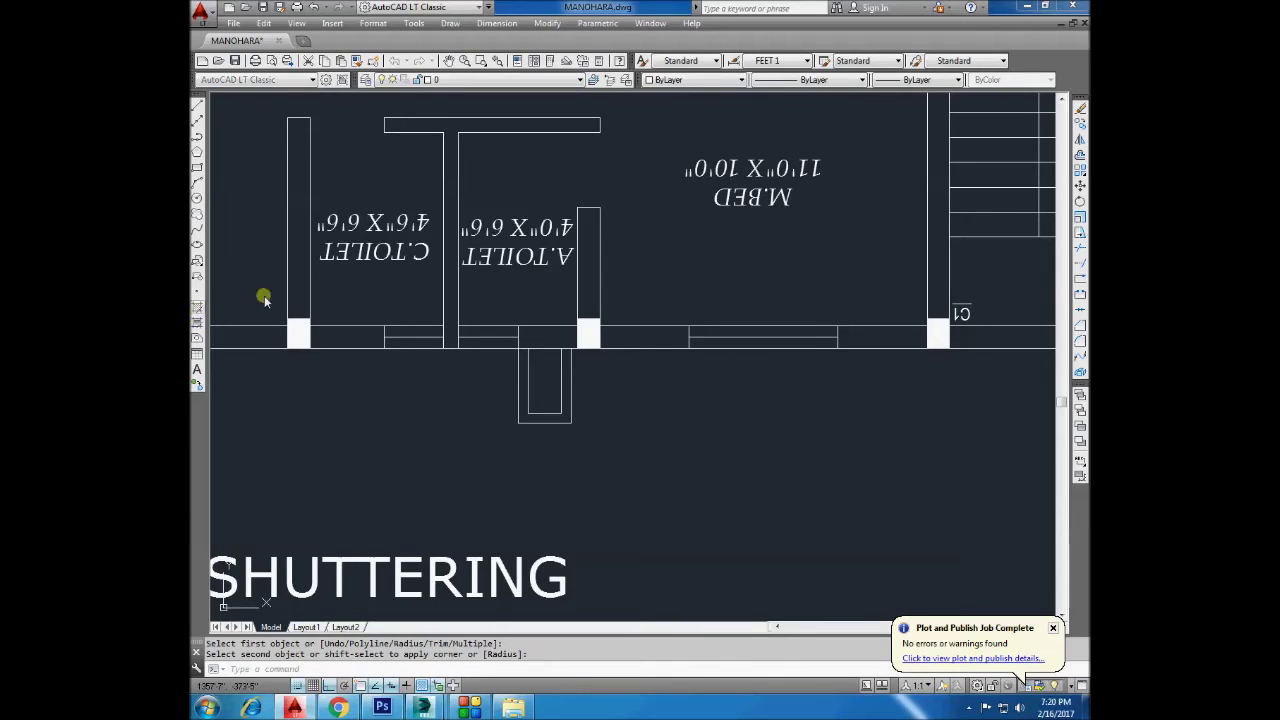
Hatch the U-shaped area of the pier.
click(197, 306)
click(700, 172)
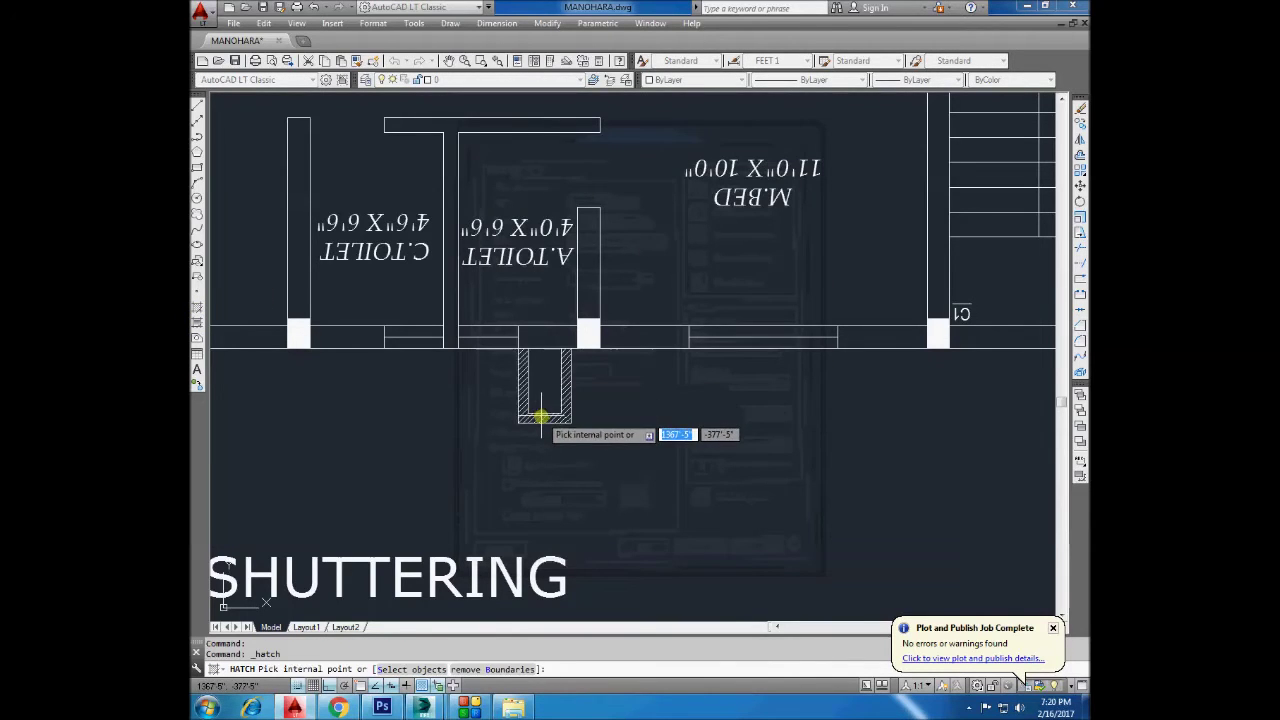
click(541, 415)
key(Return)
click(642, 553)
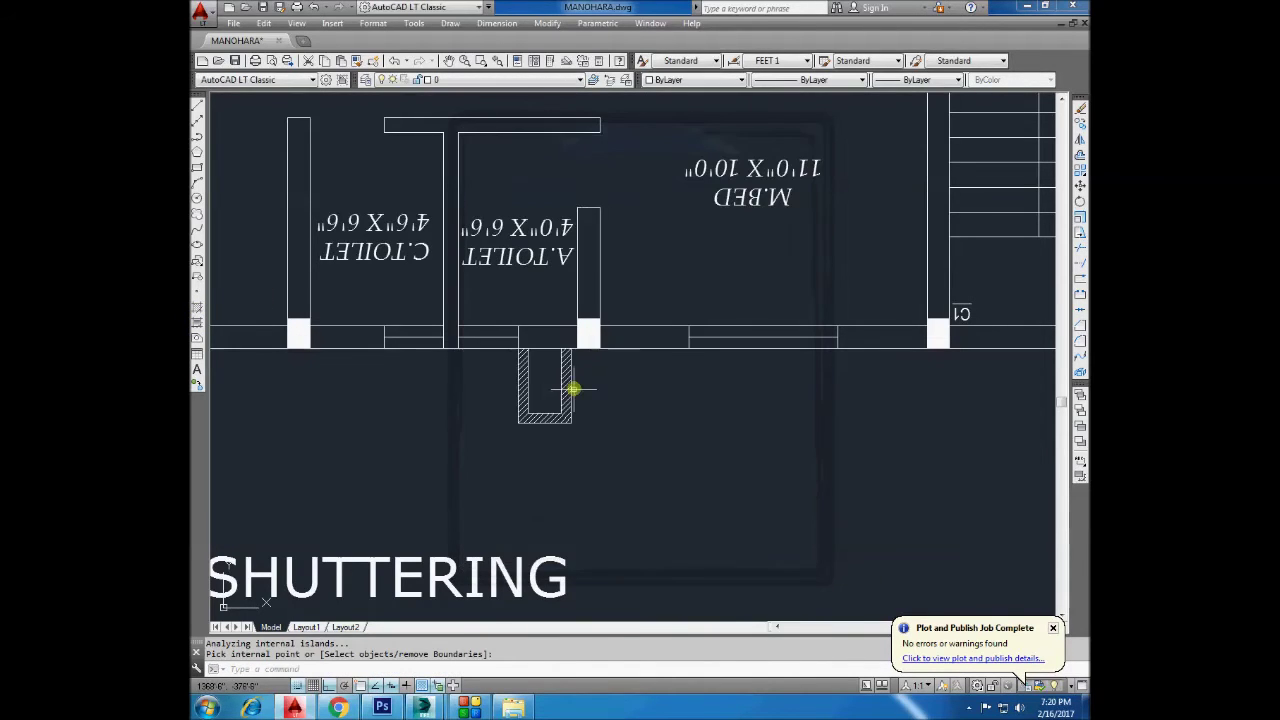
Draw diagonal lines forming an X inside the pier.
click(198, 105)
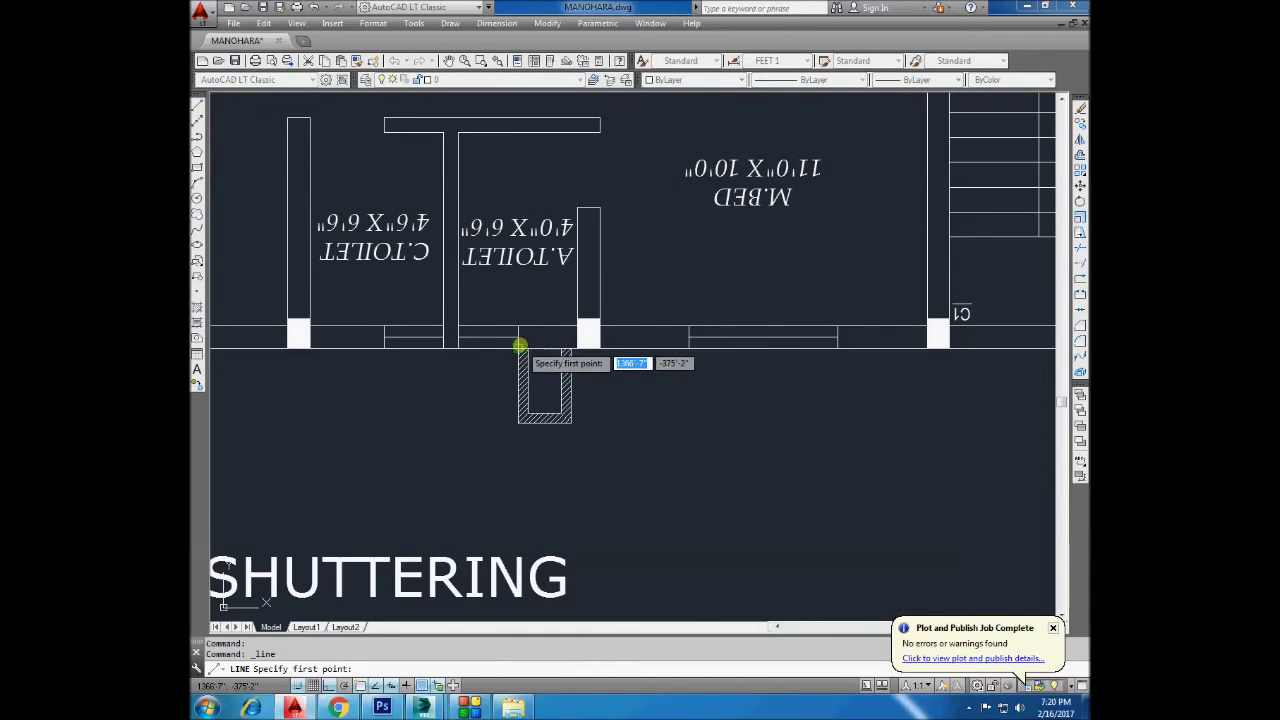
click(530, 409)
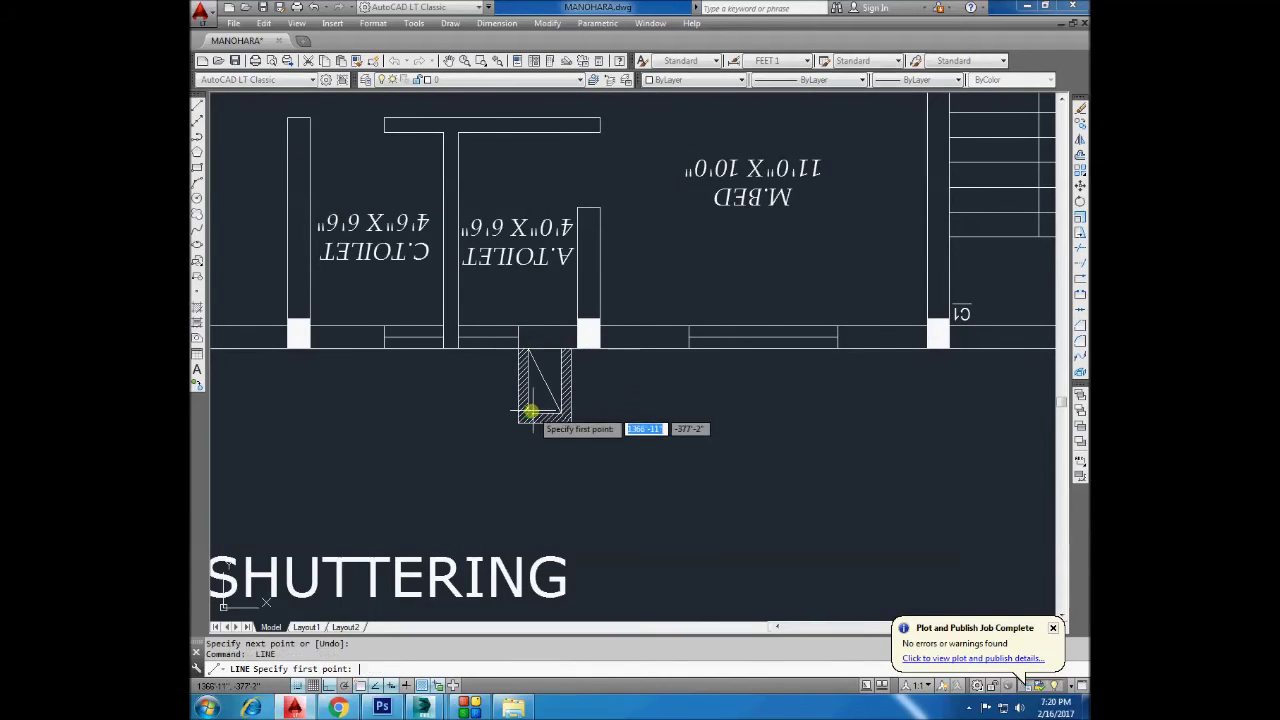
click(551, 354)
key(Return)
click(788, 200)
Copy the M.BED label below the bottom wall and rotate it 180° upright.
click(1080, 128)
click(753, 158)
click(753, 370)
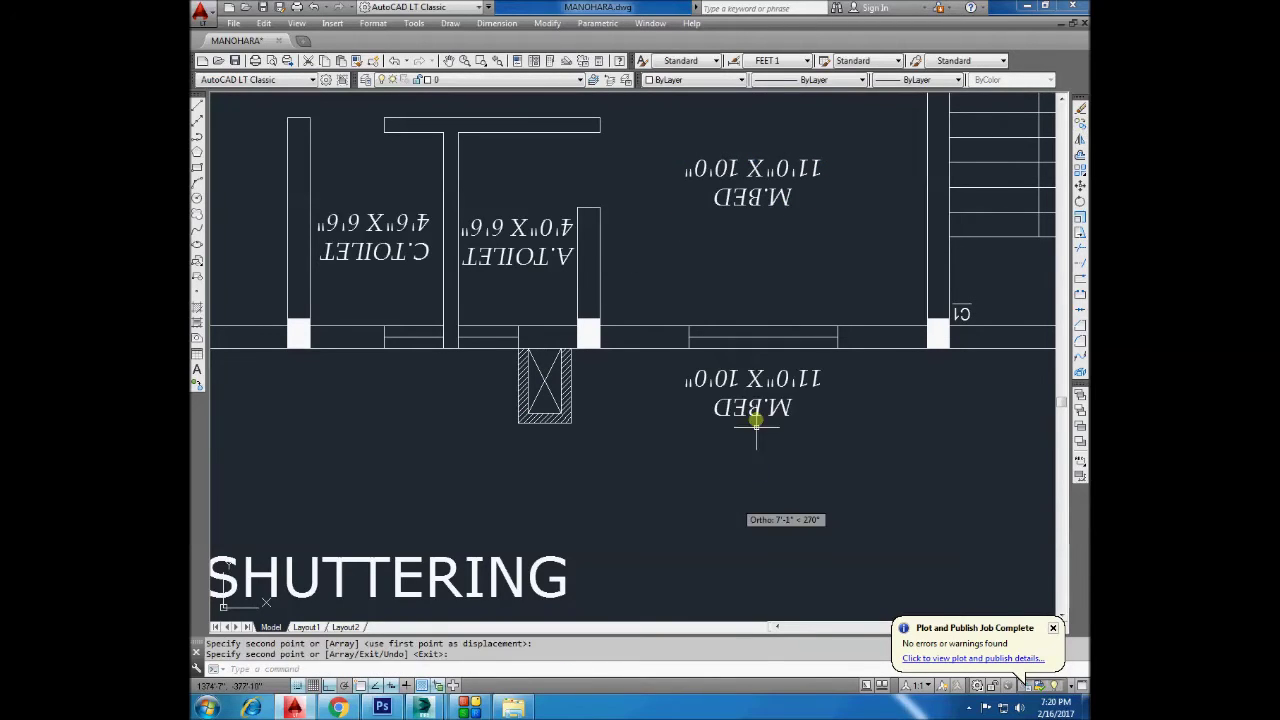
click(1080, 201)
click(754, 409)
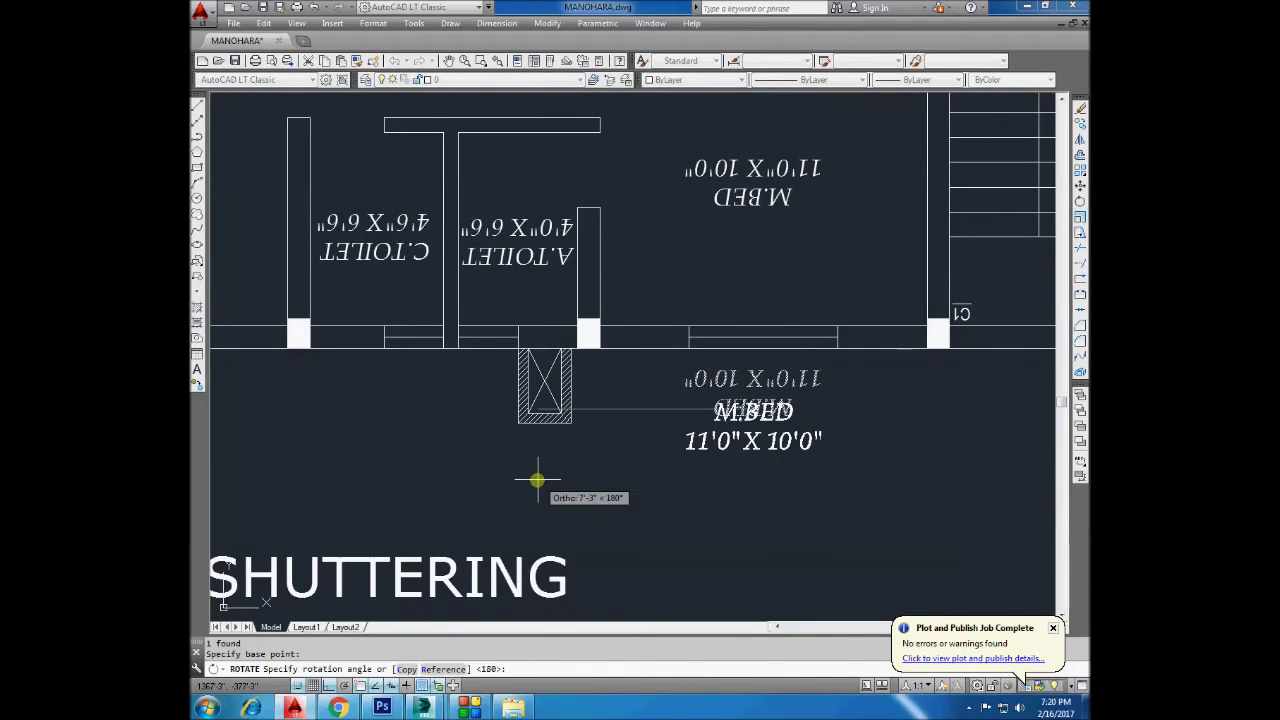
click(531, 477)
click(717, 410)
Retype the copied label as 4" SOLID BLOCK.
double_click(722, 410)
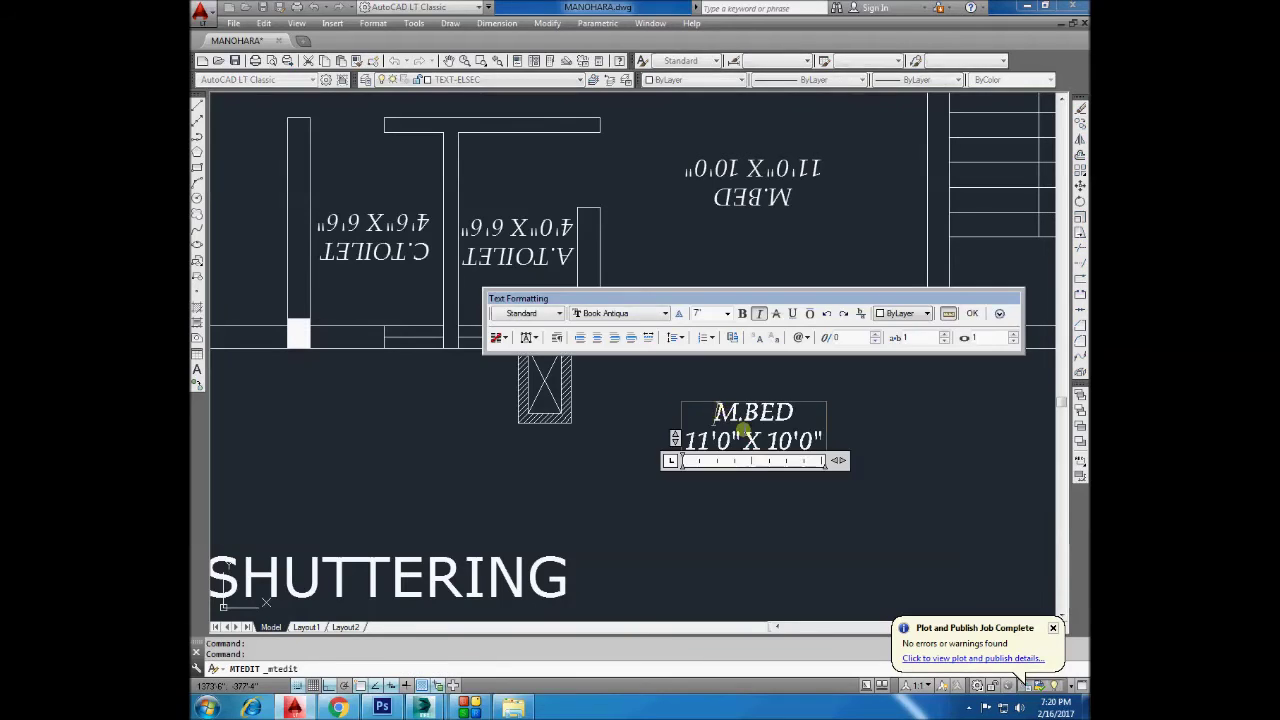
text(4" S)
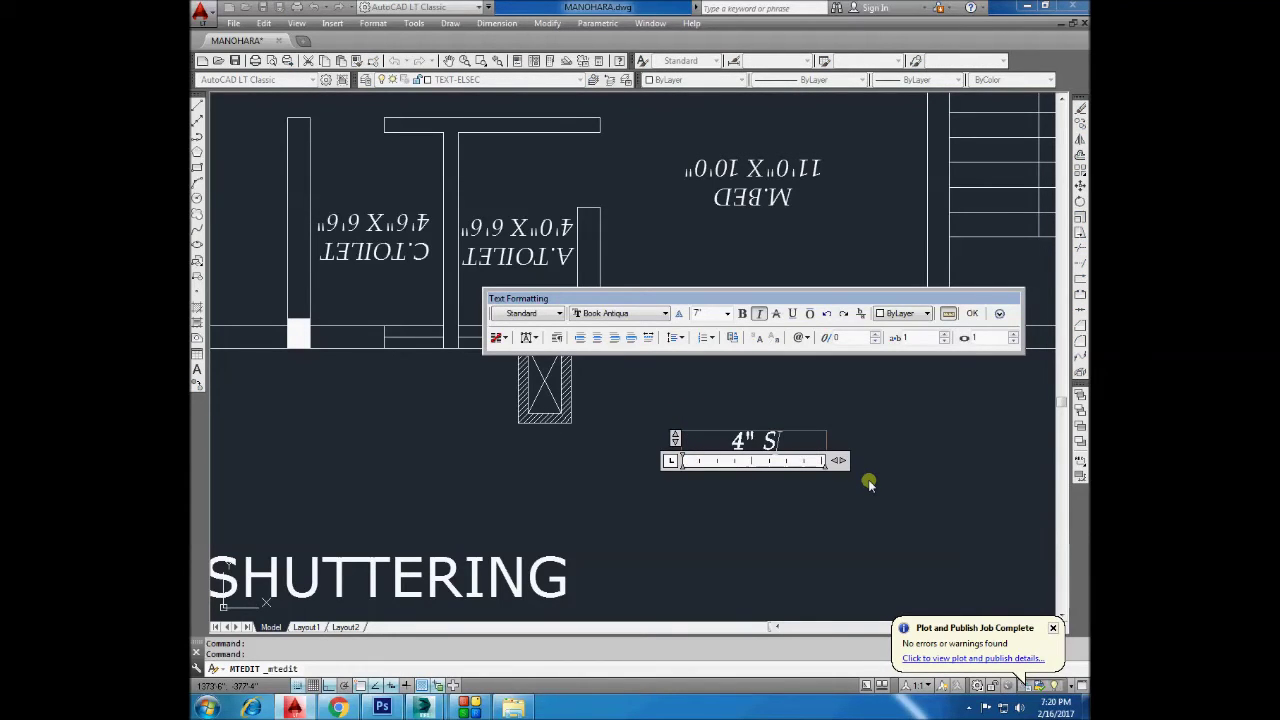
text(OLID B)
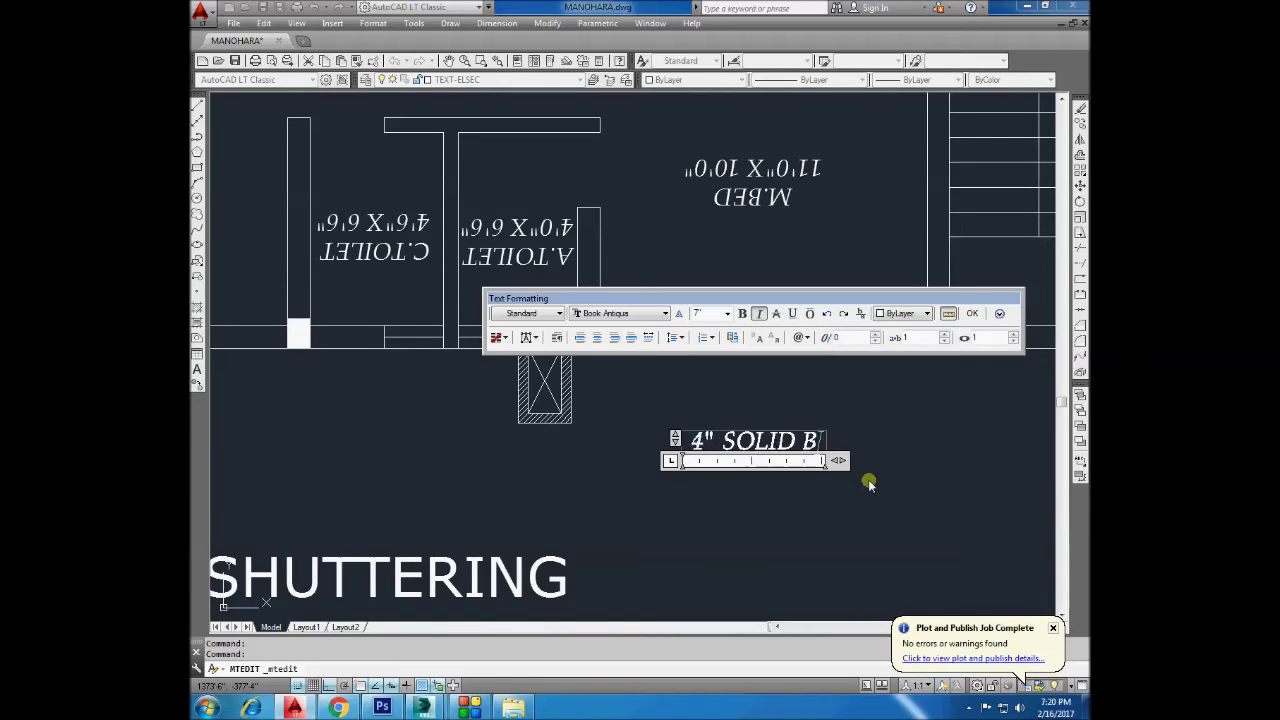
text(LOCK)
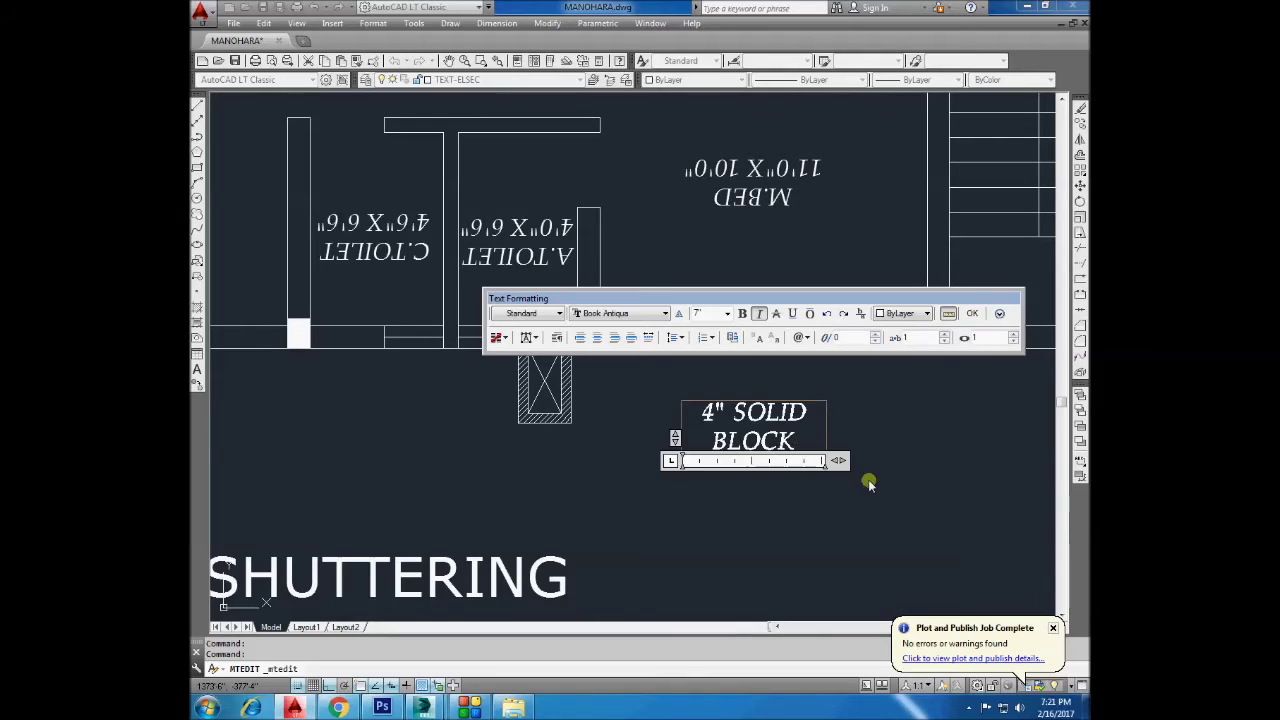
click(830, 540)
click(197, 109)
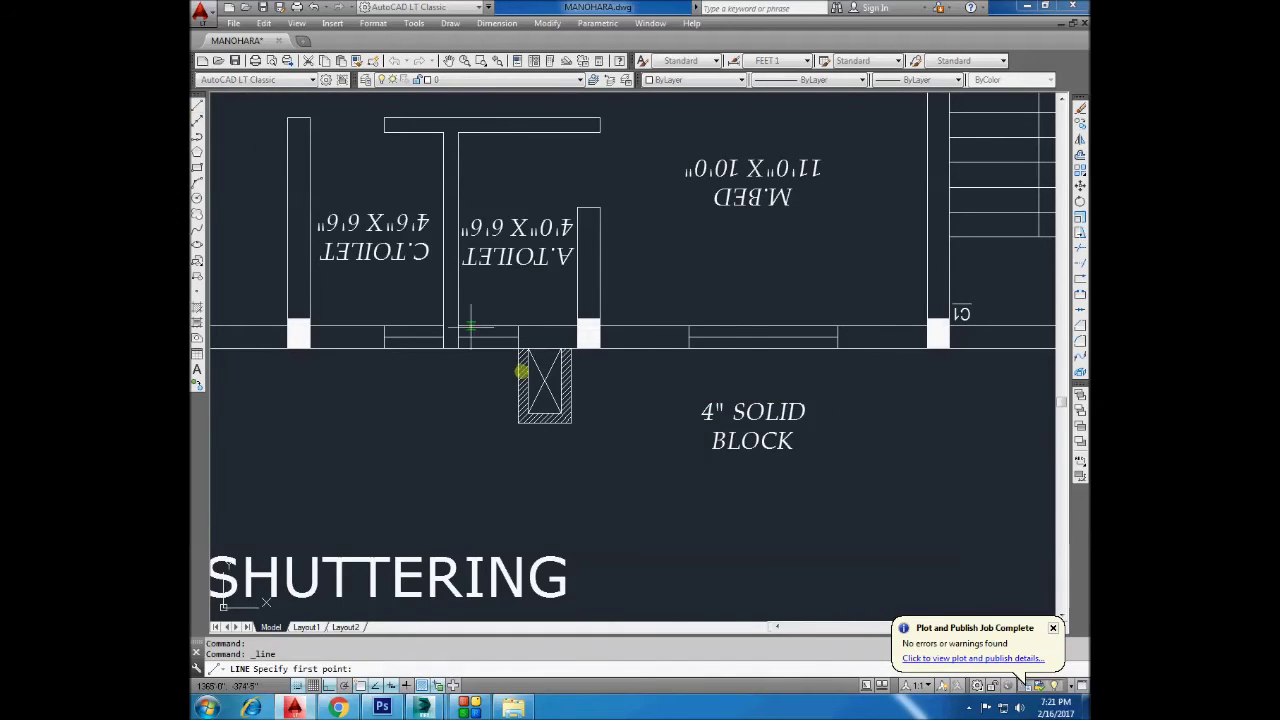
Draw a trial straight leader from the pier's side, then erase it.
scroll(561, 396, up, 4)
click(588, 395)
click(830, 415)
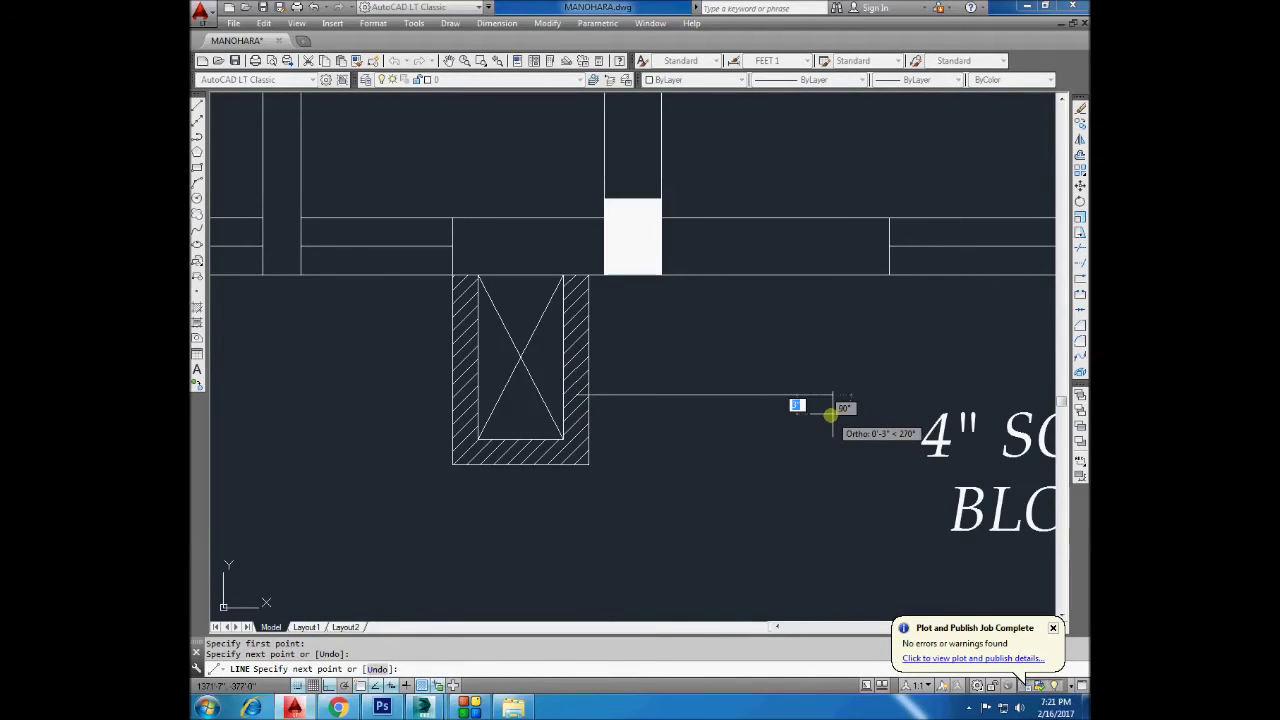
key(Return)
key(Return)
key(Escape)
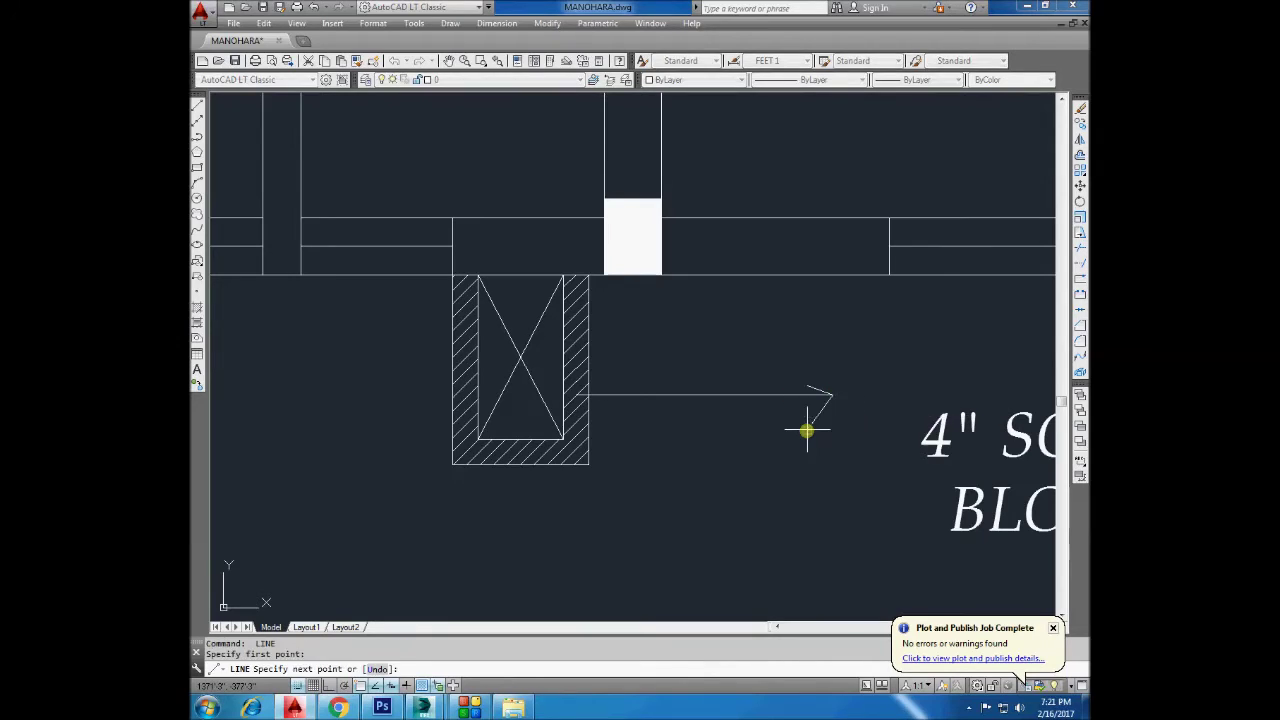
scroll(808, 428, down, 2)
drag(794, 380, 766, 434)
key(Delete)
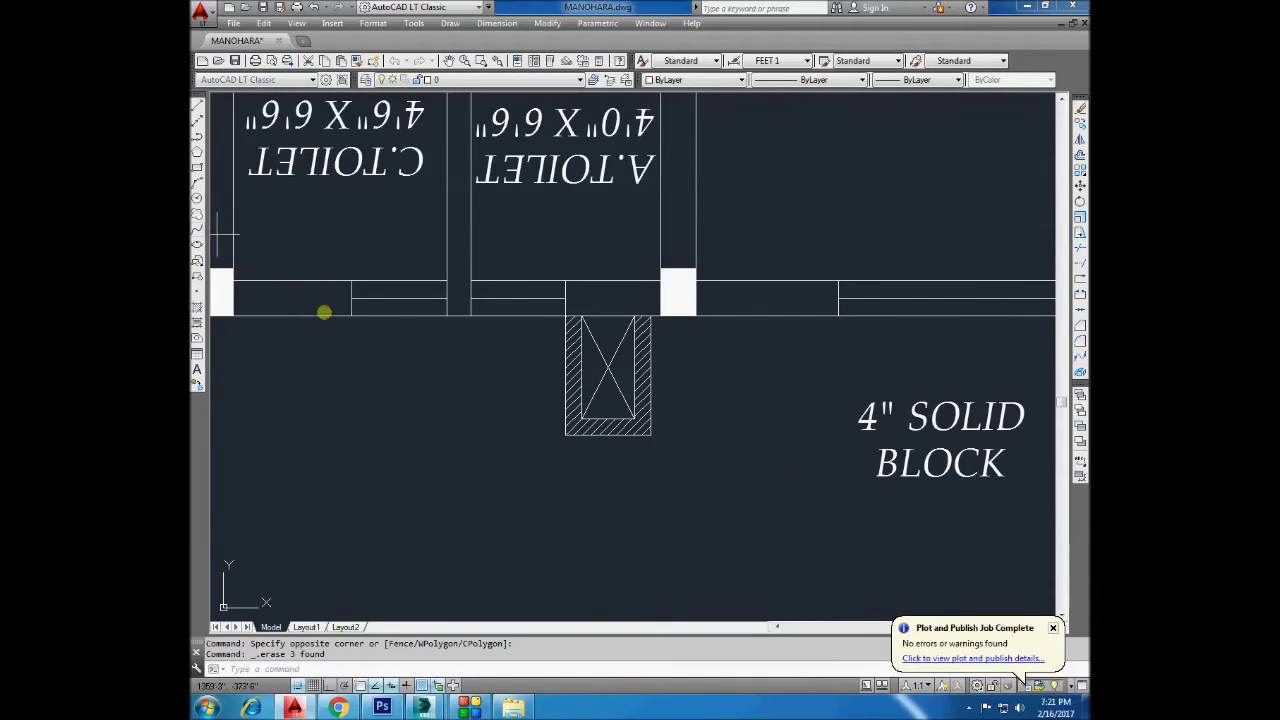
Draw a curved spline leader from the pier's corner down through two bend points.
click(197, 229)
click(650, 436)
click(615, 484)
click(725, 555)
scroll(737, 590, down, 5)
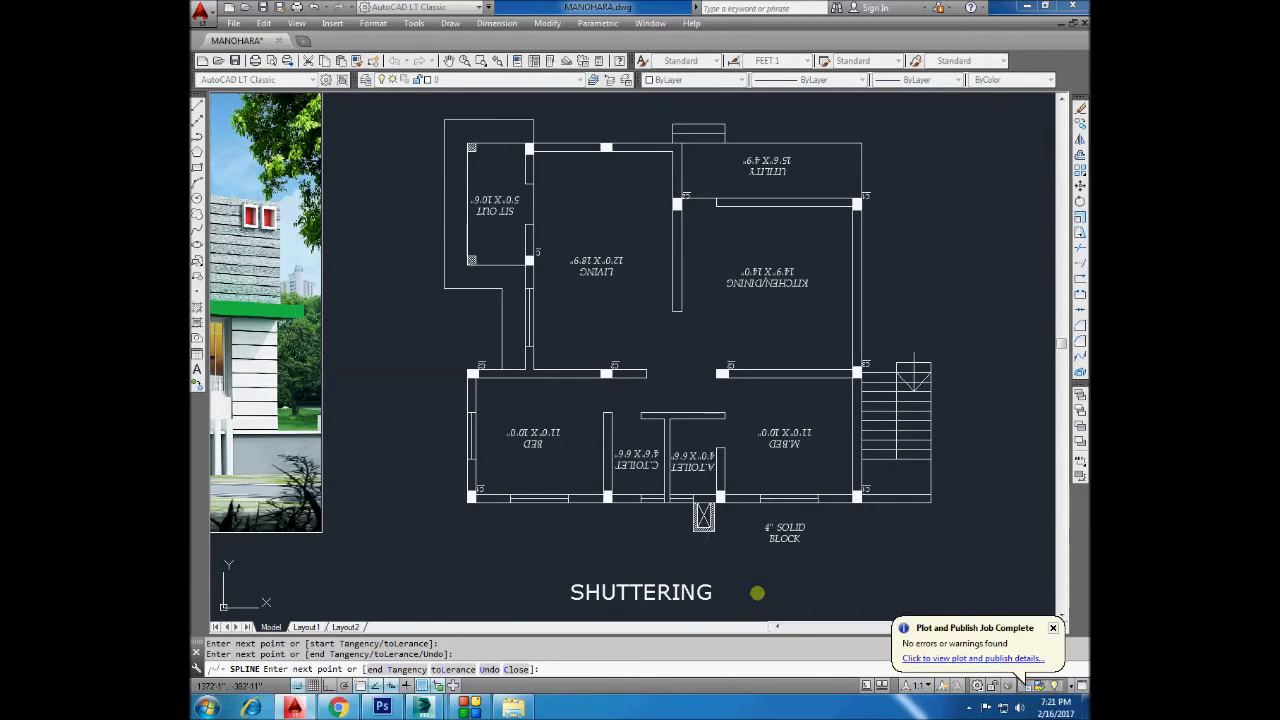
click(757, 593)
key(Return)
scroll(765, 570, up, 2)
scroll(755, 560, up, 2)
Move the 4" SOLID BLOCK label to the end of the curved leader.
drag(810, 438, 693, 385)
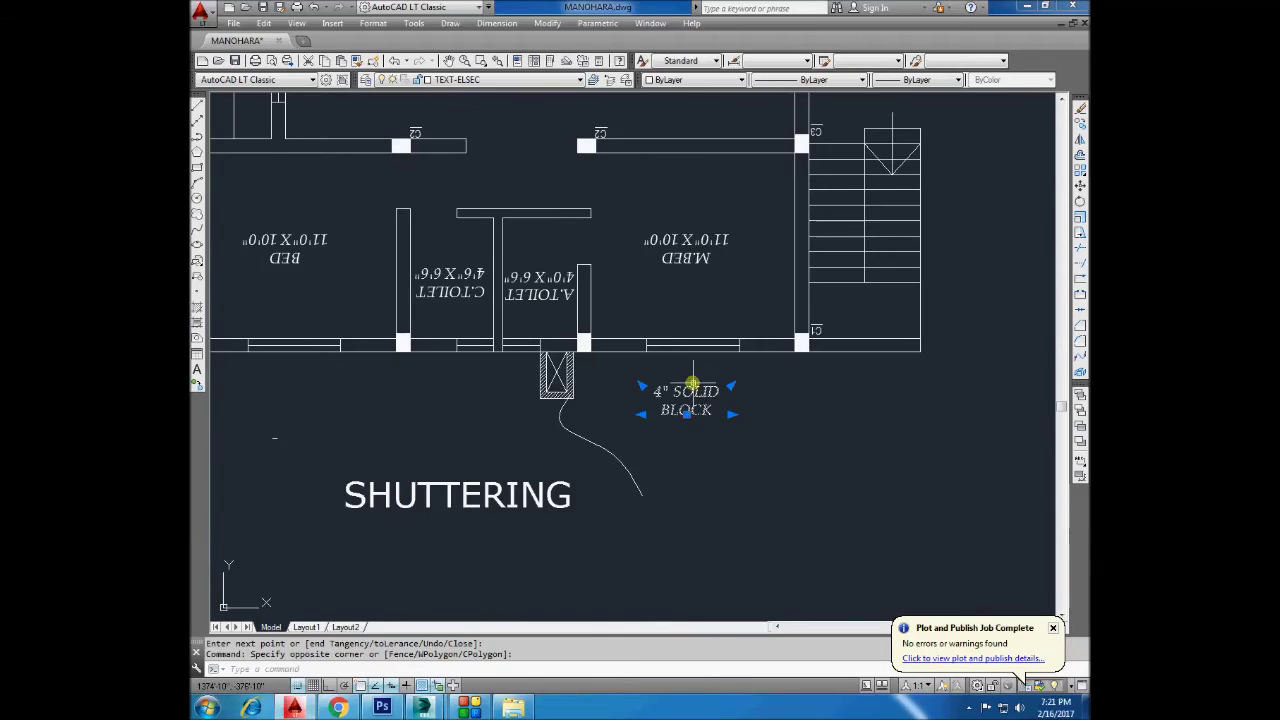
key(Return)
click(693, 385)
click(737, 517)
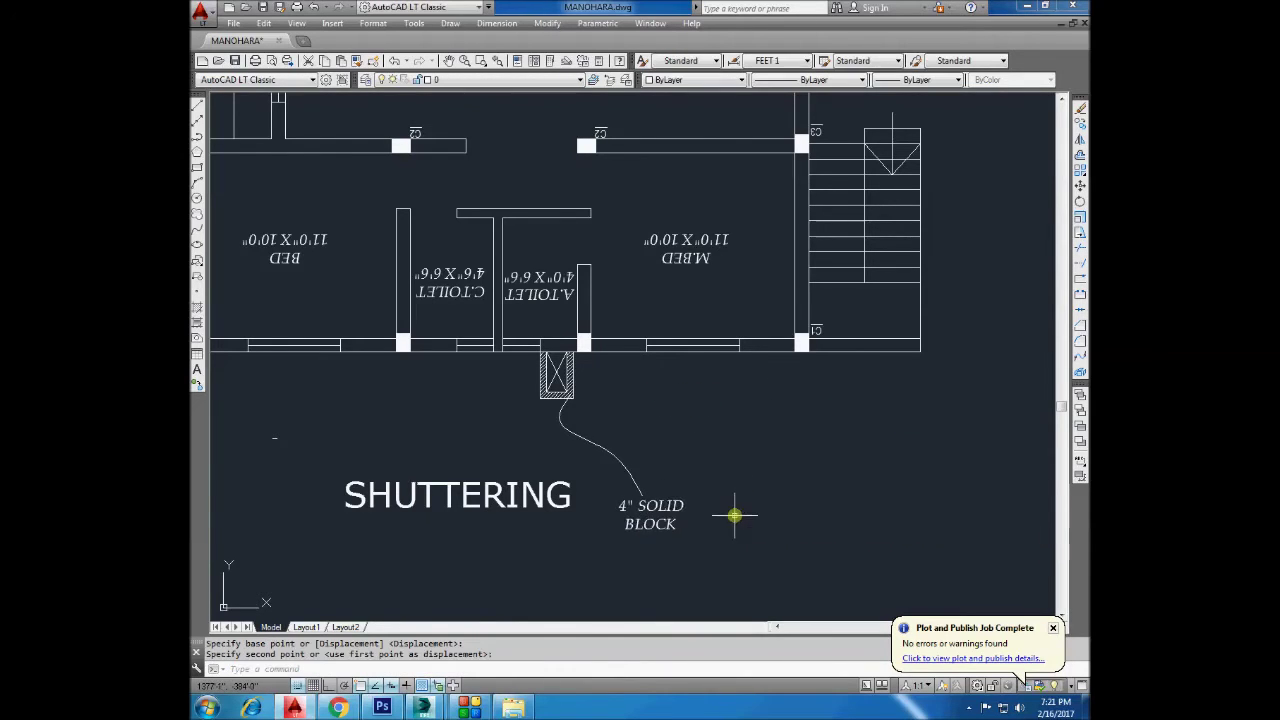
scroll(580, 412, up, 2)
scroll(580, 412, down, 2)
scroll(580, 412, down, 2)
Select the SHUTTERING title and move it lower on the plan.
click(523, 409)
click(496, 454)
text(m)
key(Return)
click(496, 454)
scroll(685, 300, up, 2)
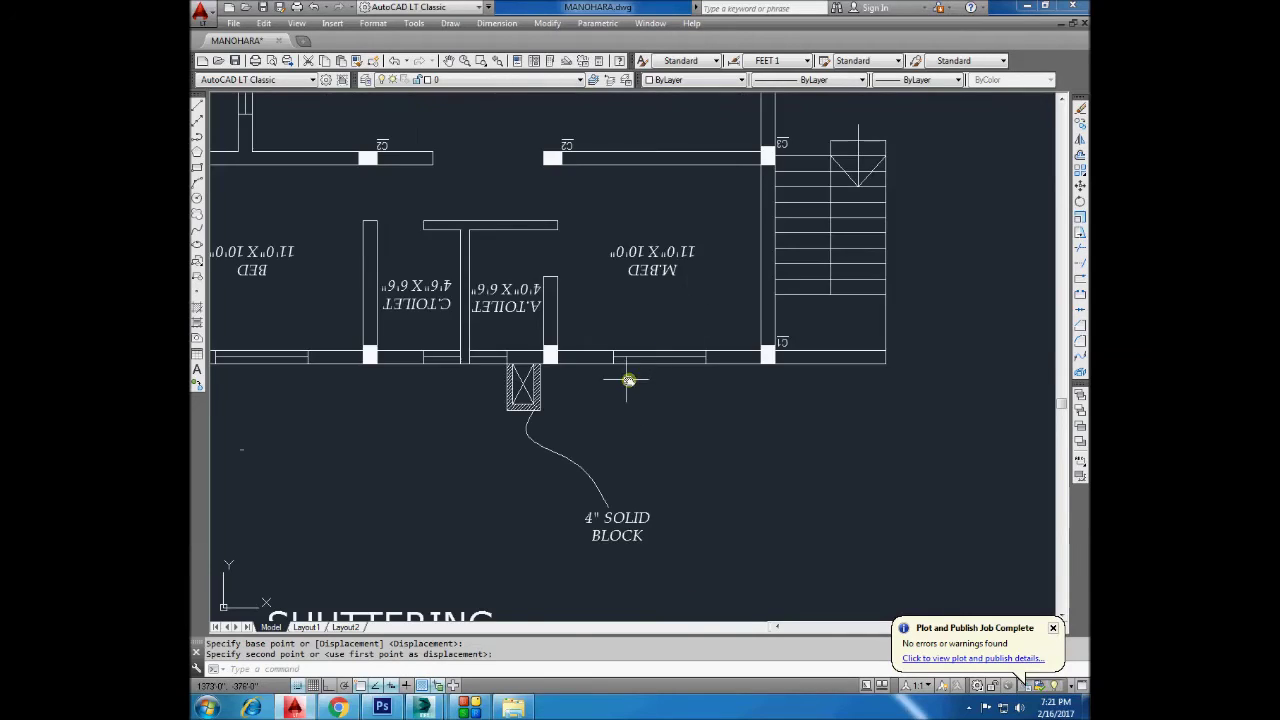
middle_drag(627, 380, 765, 348)
Start a new line at the bedroom wall corner.
click(197, 110)
scroll(332, 360, up, 2)
click(334, 343)
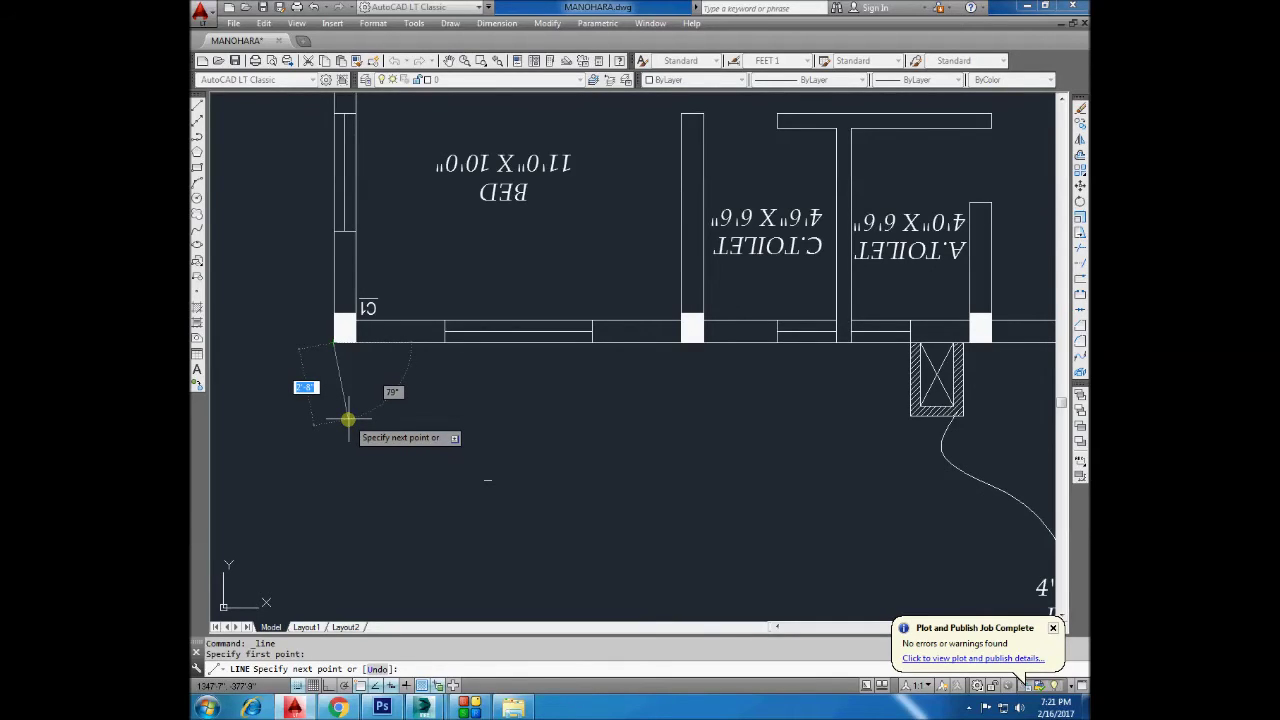
With Ortho on, draw the wall stub outline: 2'6" vertical, 9" horizontal, closed at the corner.
key(F8)
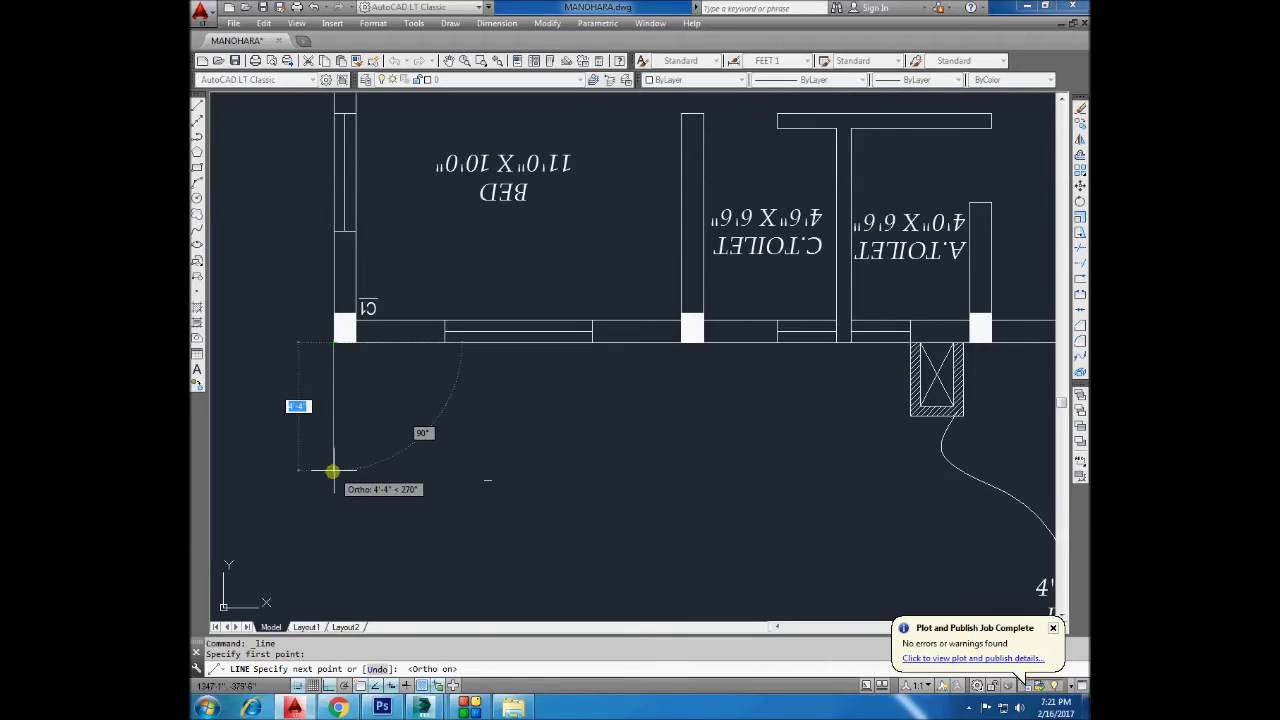
key(Return)
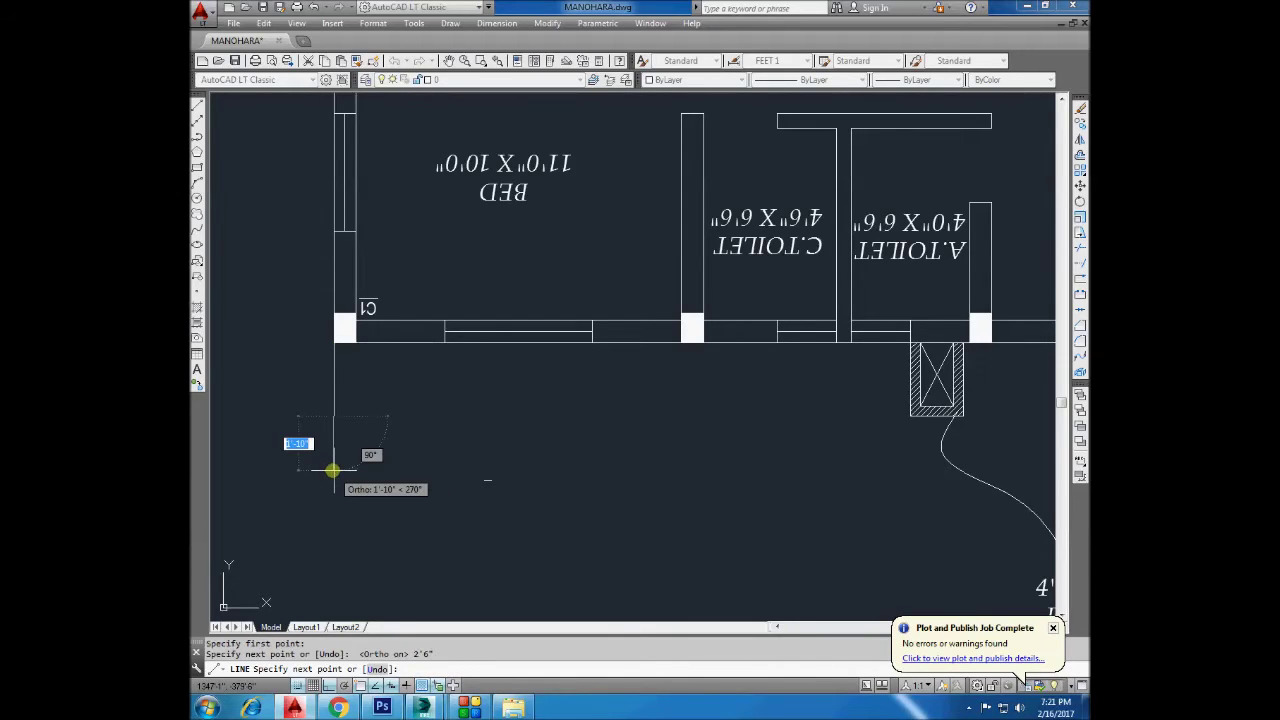
key(Return)
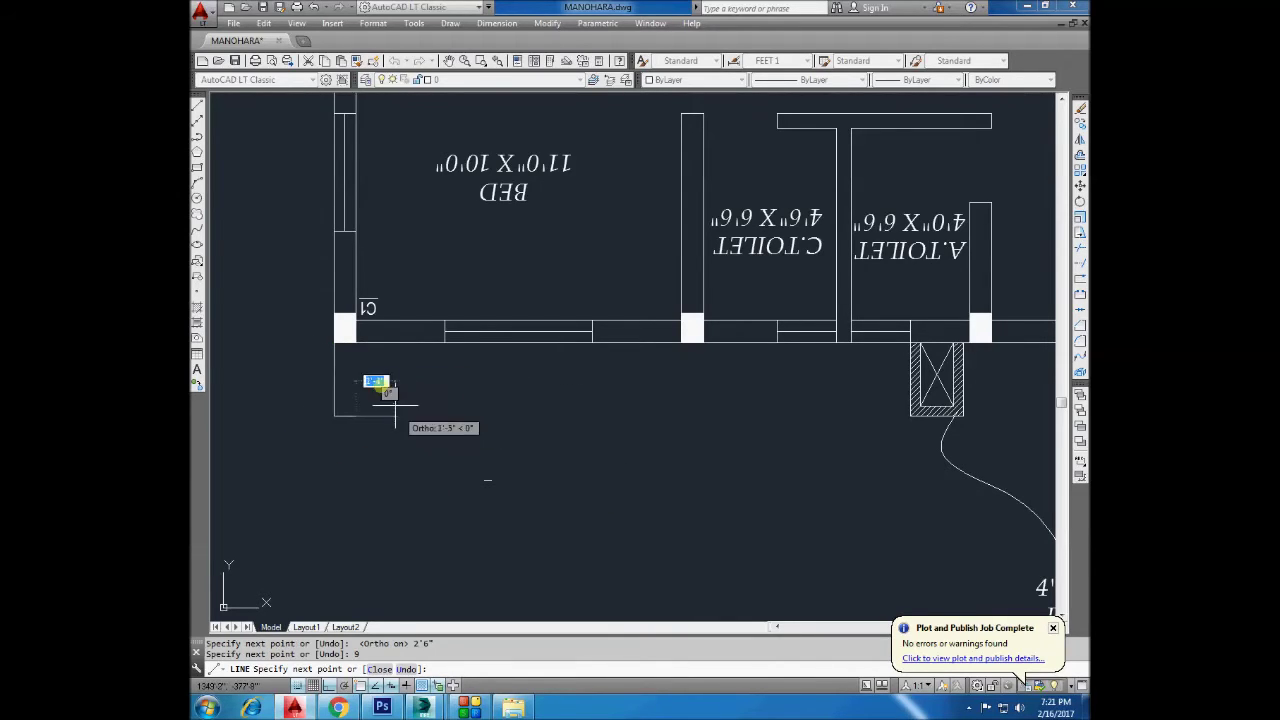
click(352, 340)
key(Return)
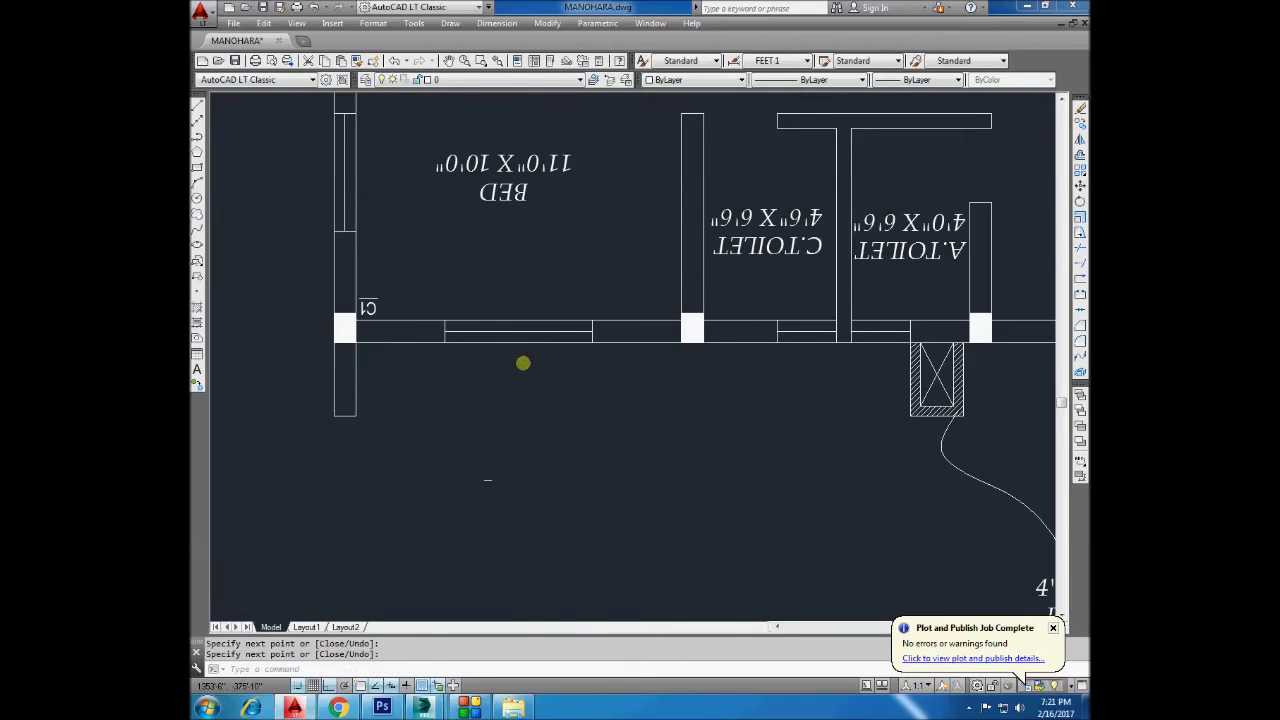
Window-select the 4" SOLID BLOCK label and leader and copy them from a base point.
scroll(523, 363, down, 2)
drag(820, 474, 1046, 560)
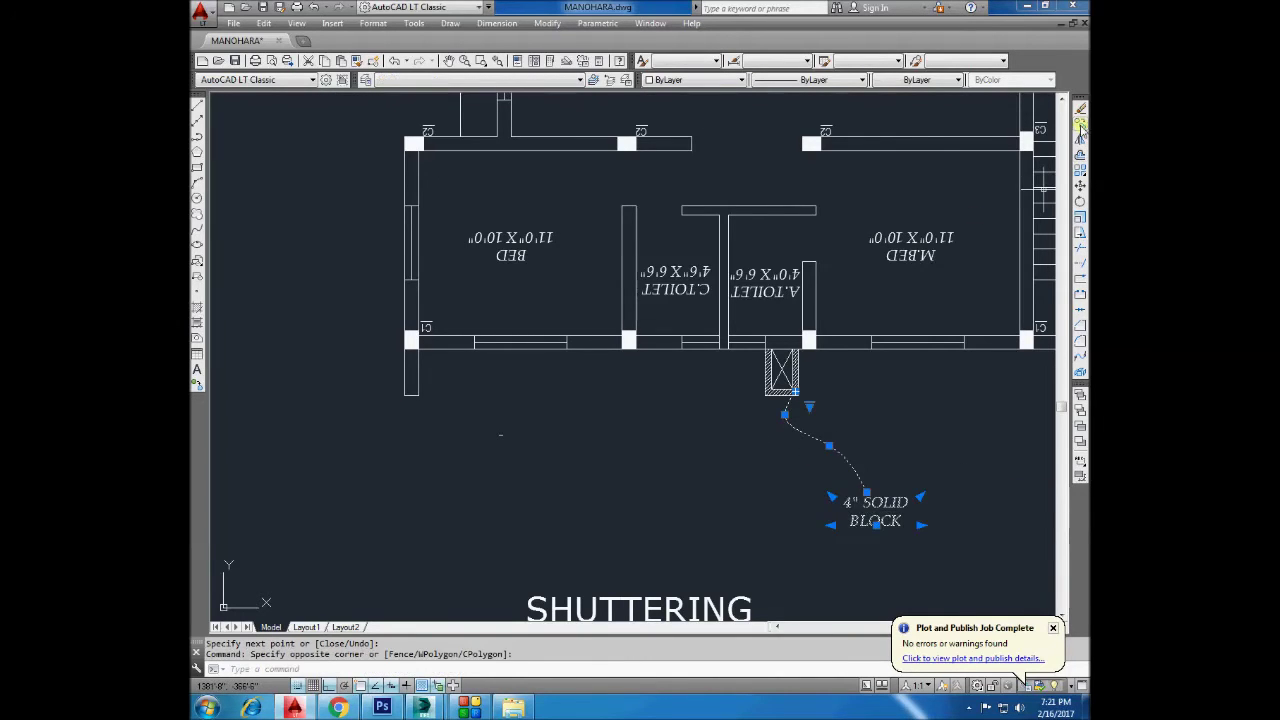
click(1080, 127)
click(675, 452)
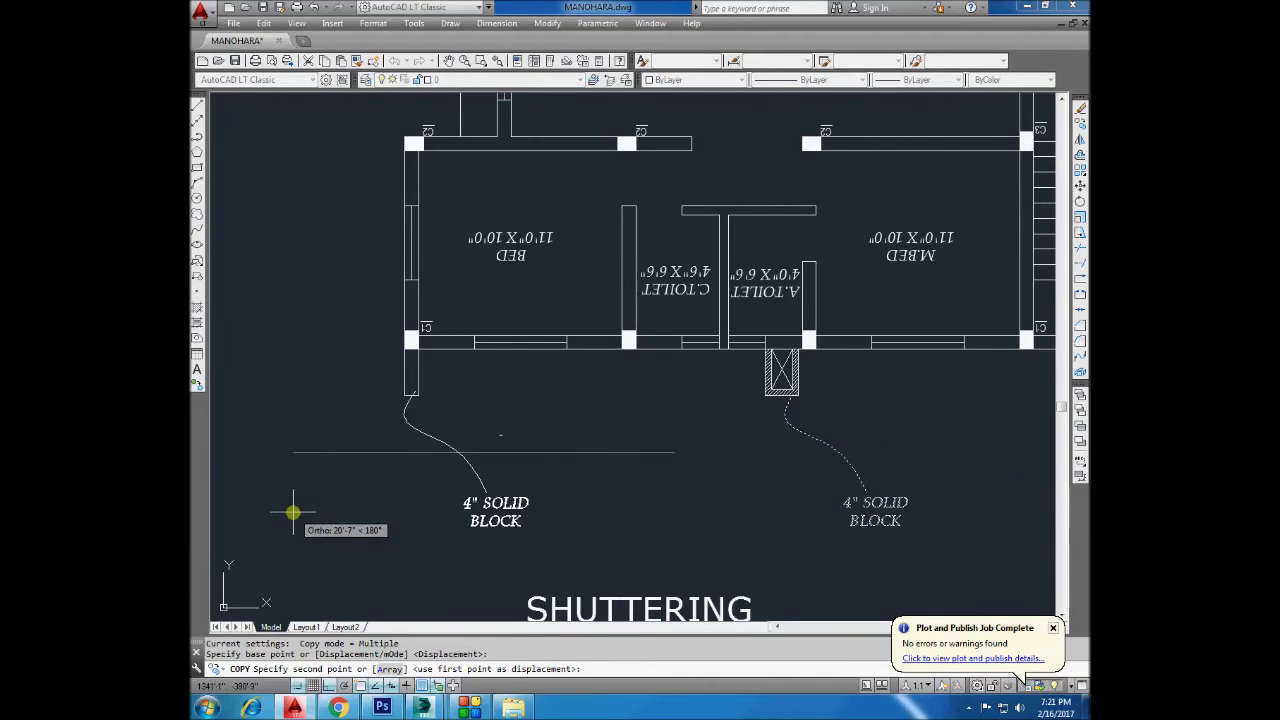
Place the label copy beside the left wall stub and retype its text as LSM WALL.
click(293, 512)
key(Return)
double_click(497, 505)
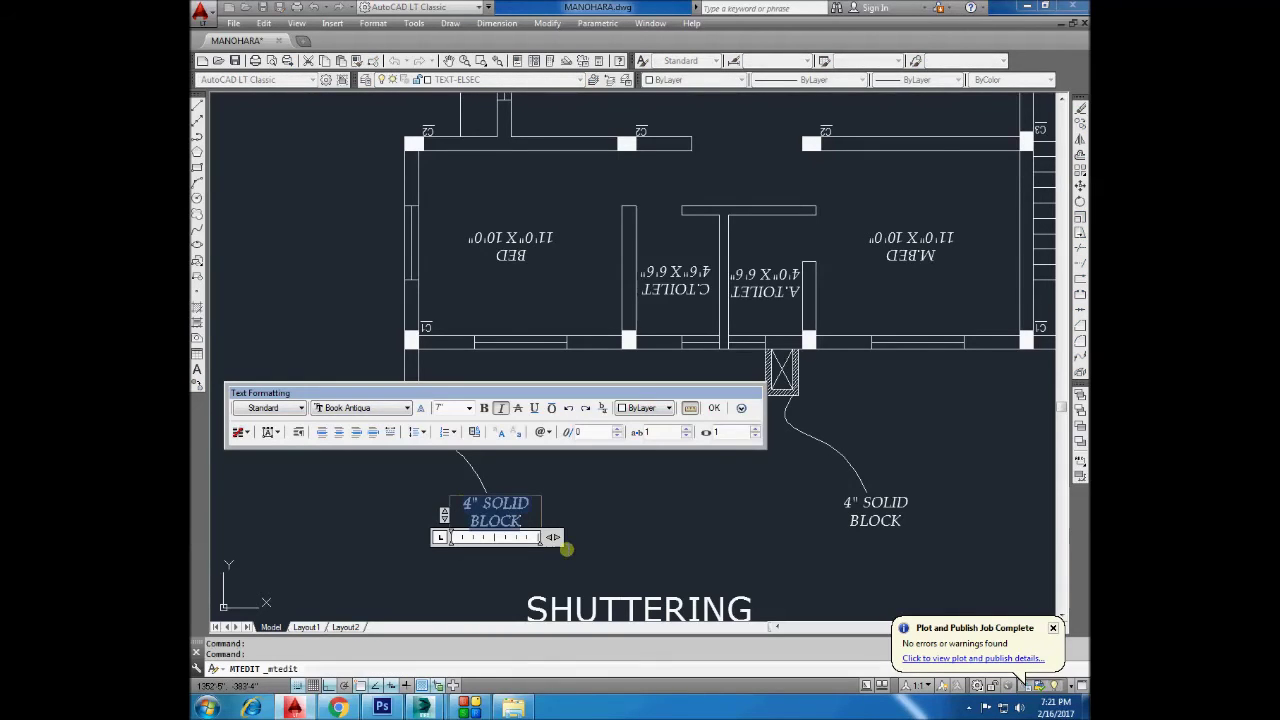
text(LSM WA)
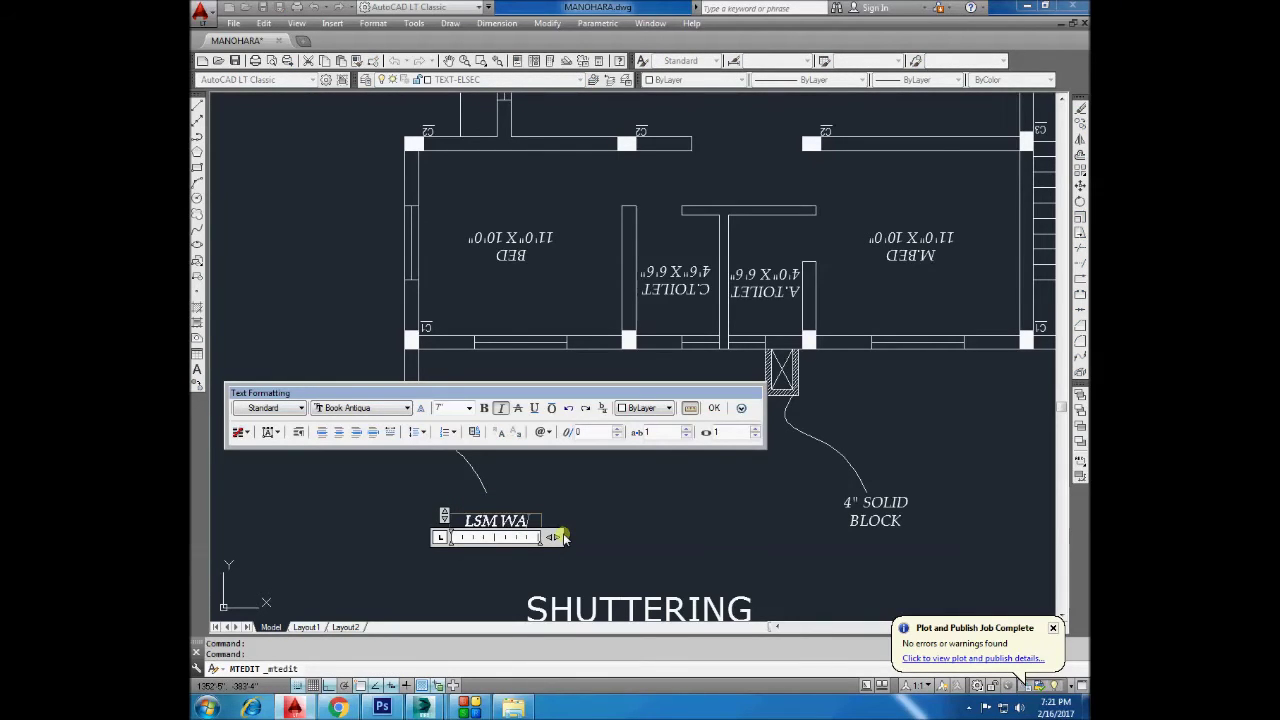
click(642, 521)
click(197, 104)
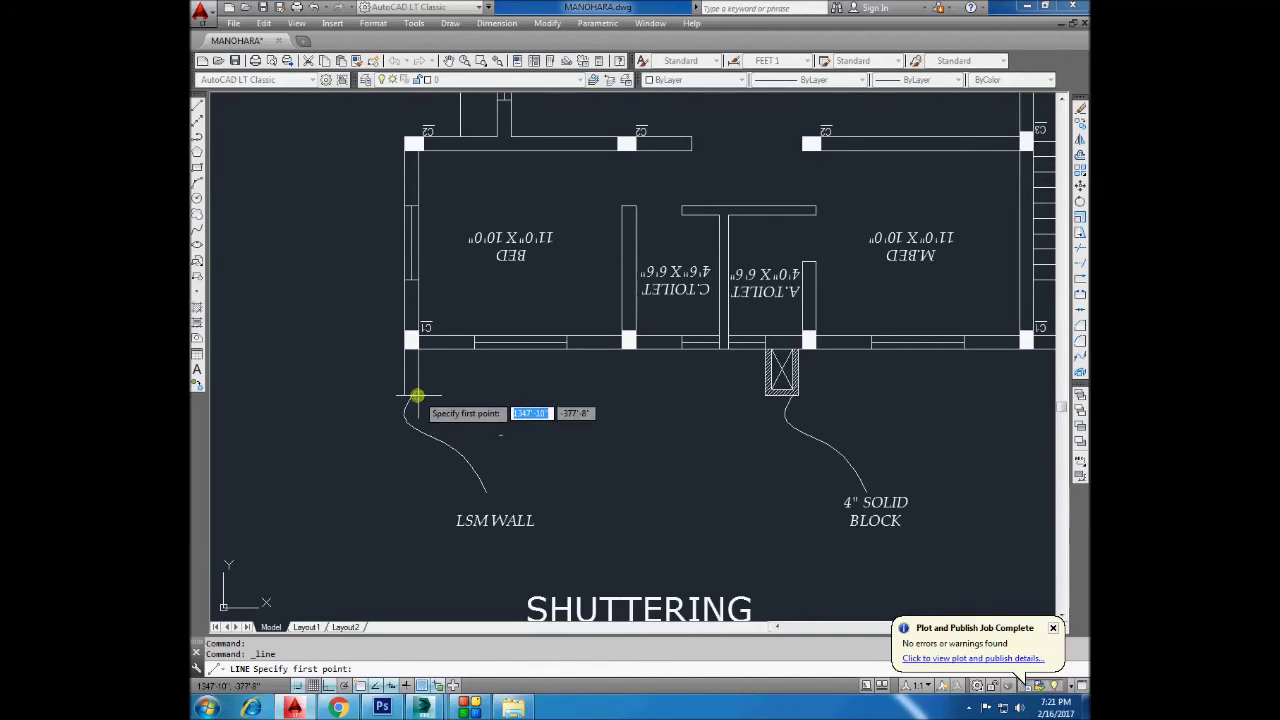
Draw a vertical line inside the LSM wall stub, splitting it.
click(419, 396)
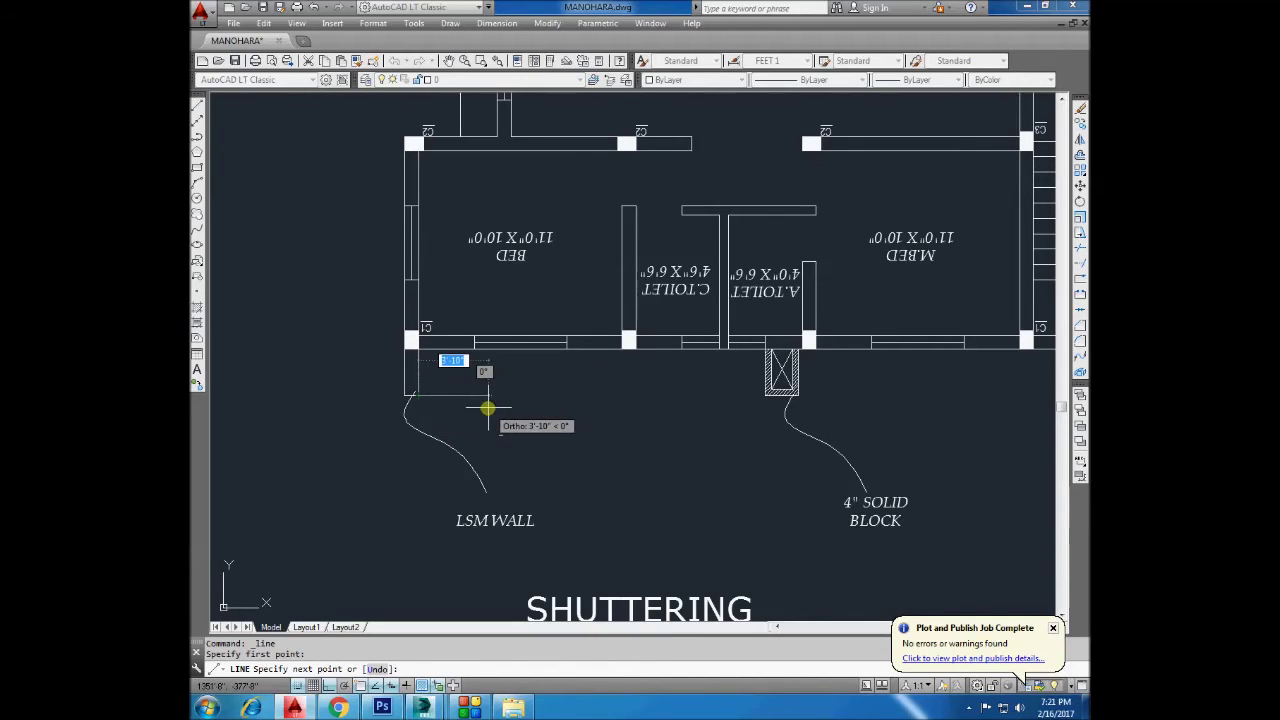
click(422, 350)
key(Escape)
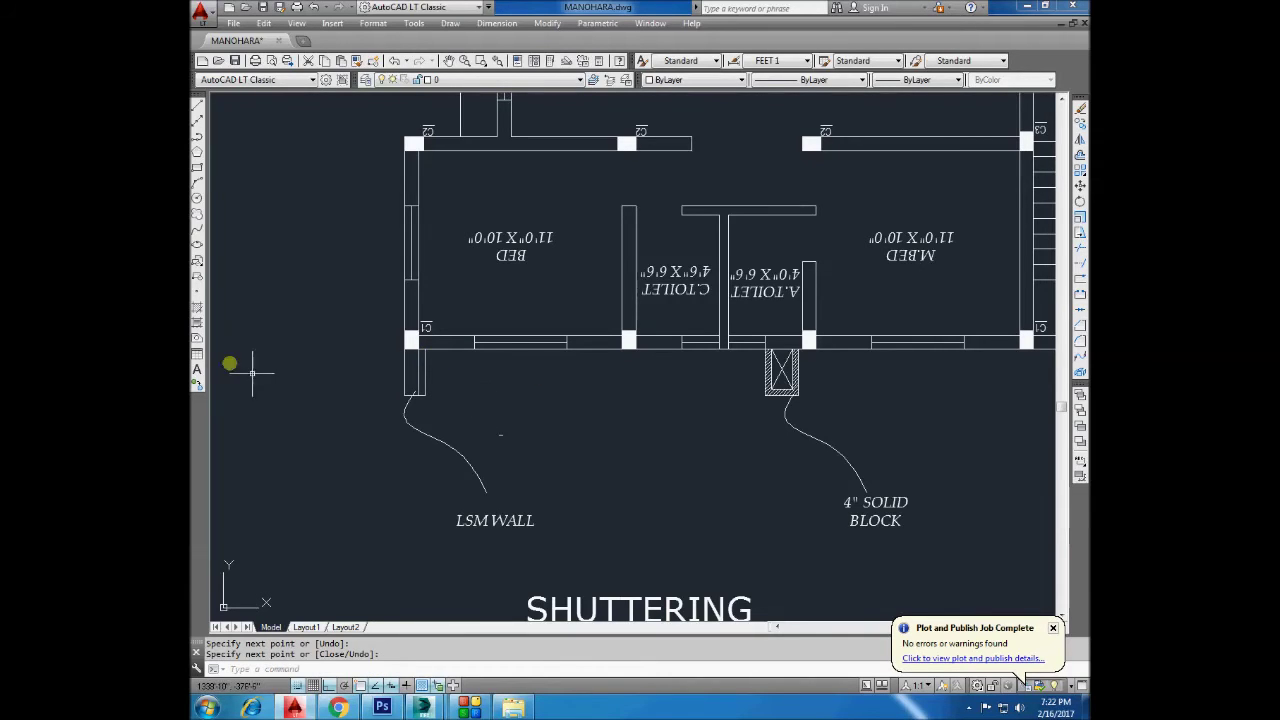
scroll(818, 372, up, 4)
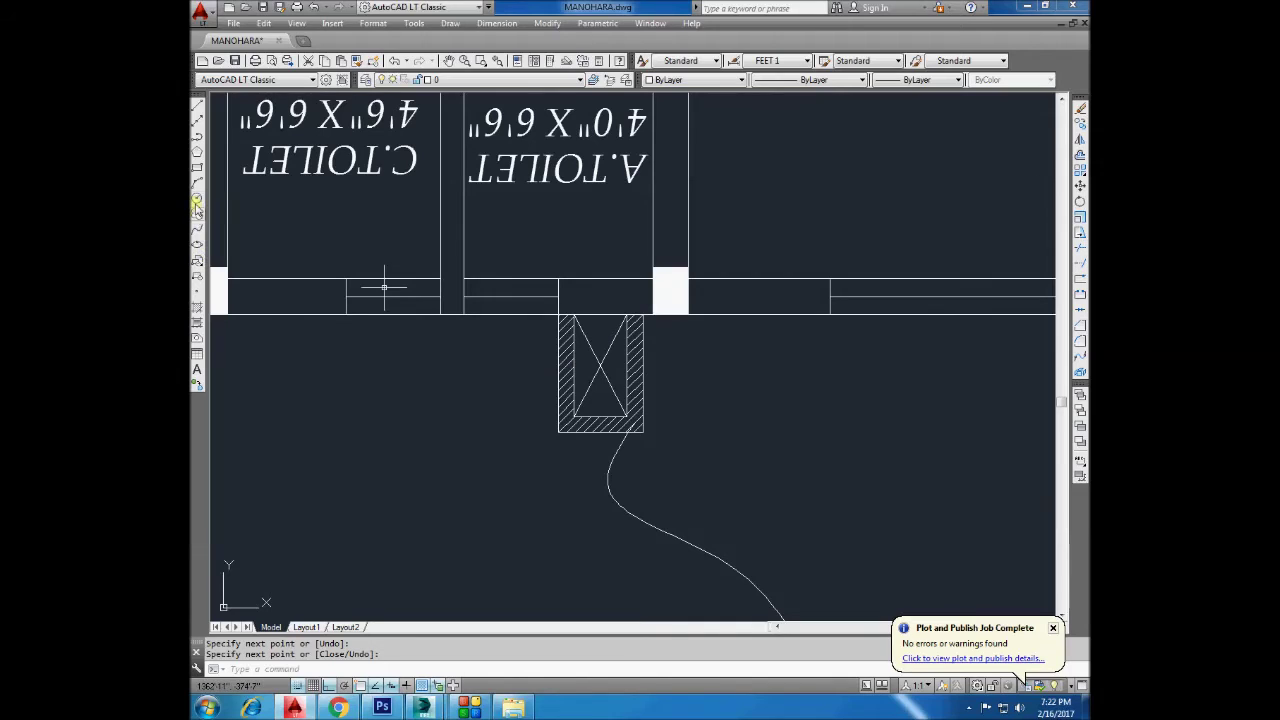
Try a revision cloud around the hatched block, then cancel it.
text(revcloud)
key(Return)
click(557, 236)
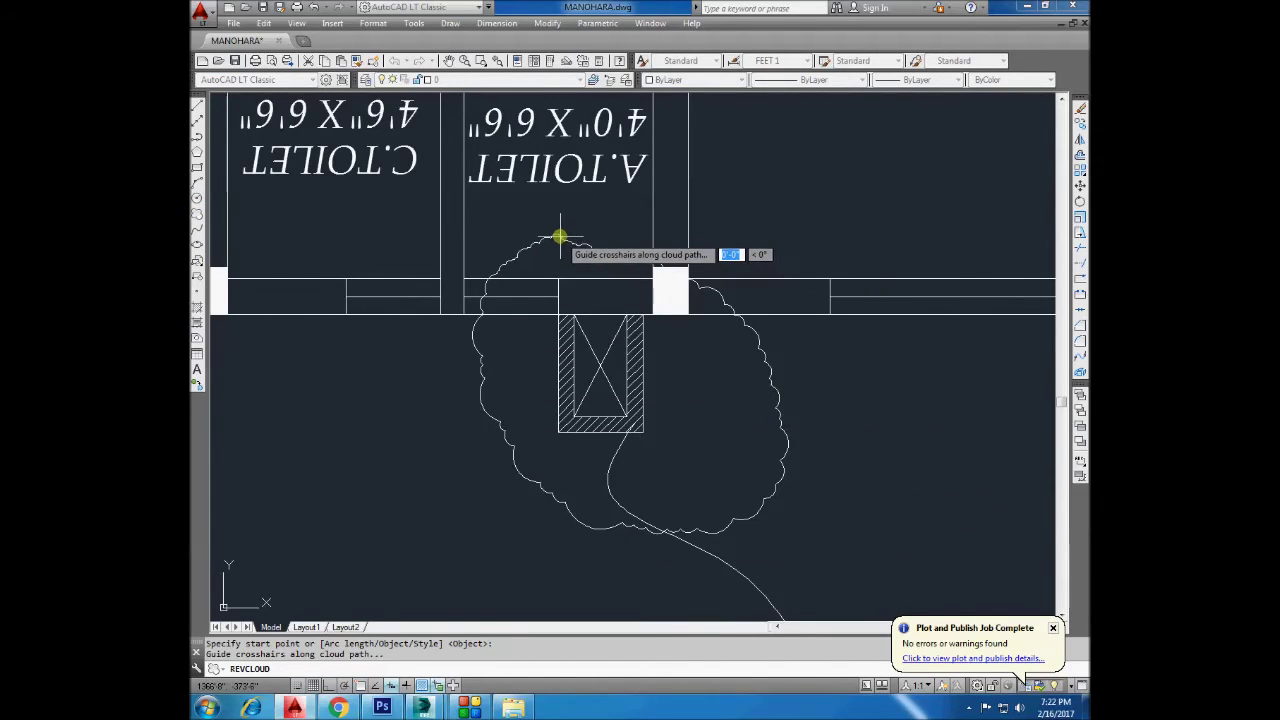
key(Escape)
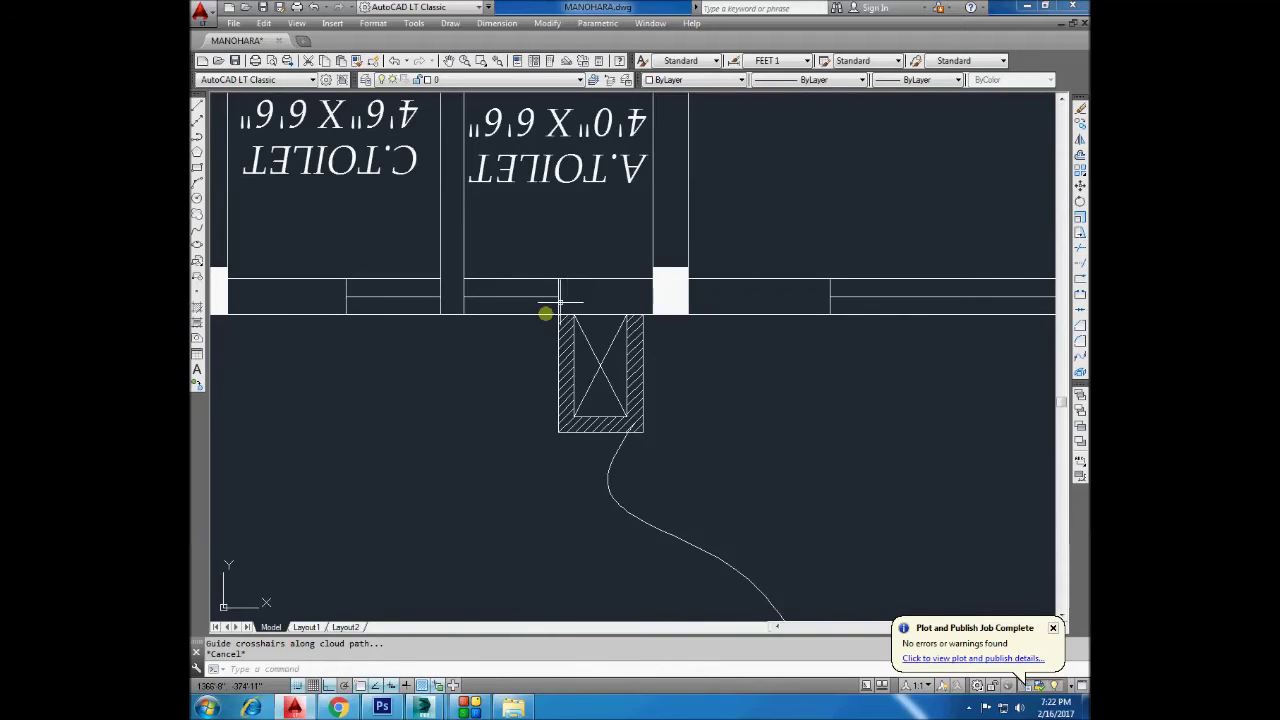
Zoom around the drawing, then bring the 3ds Max house model to the front.
scroll(560, 300, down, 5)
scroll(368, 381, up, 5)
scroll(486, 366, up, 5)
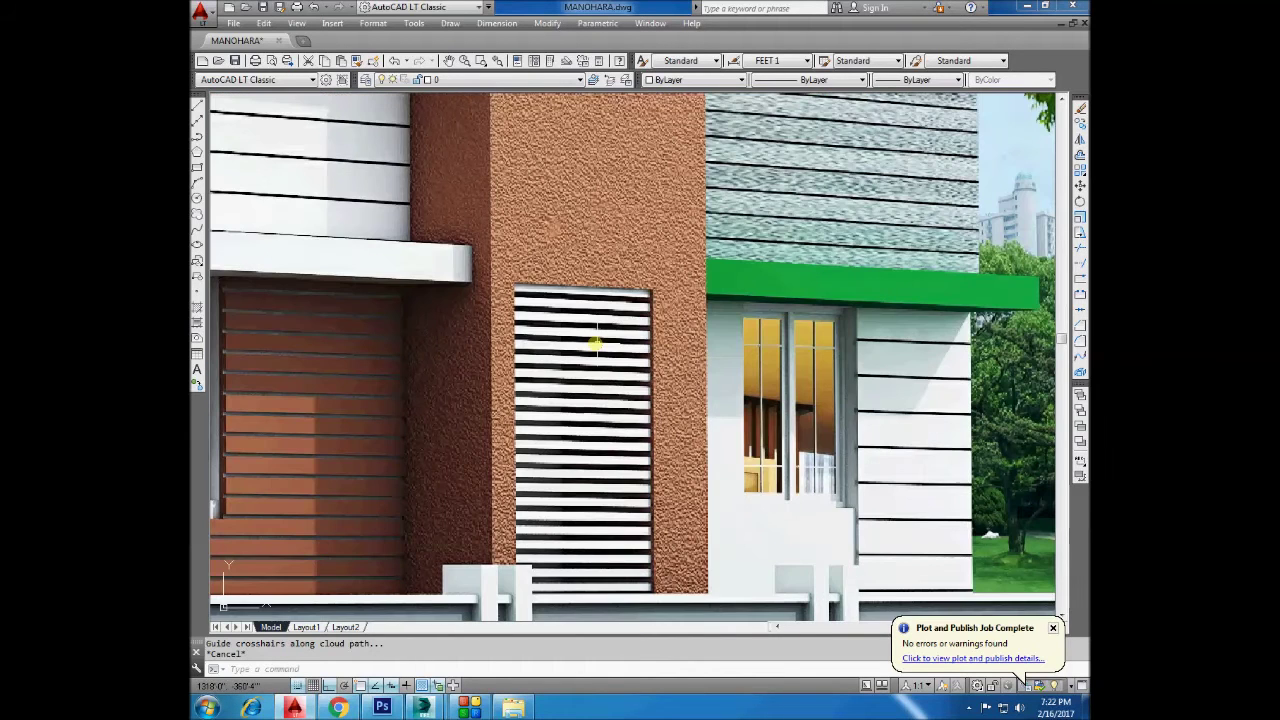
scroll(499, 297, down, 5)
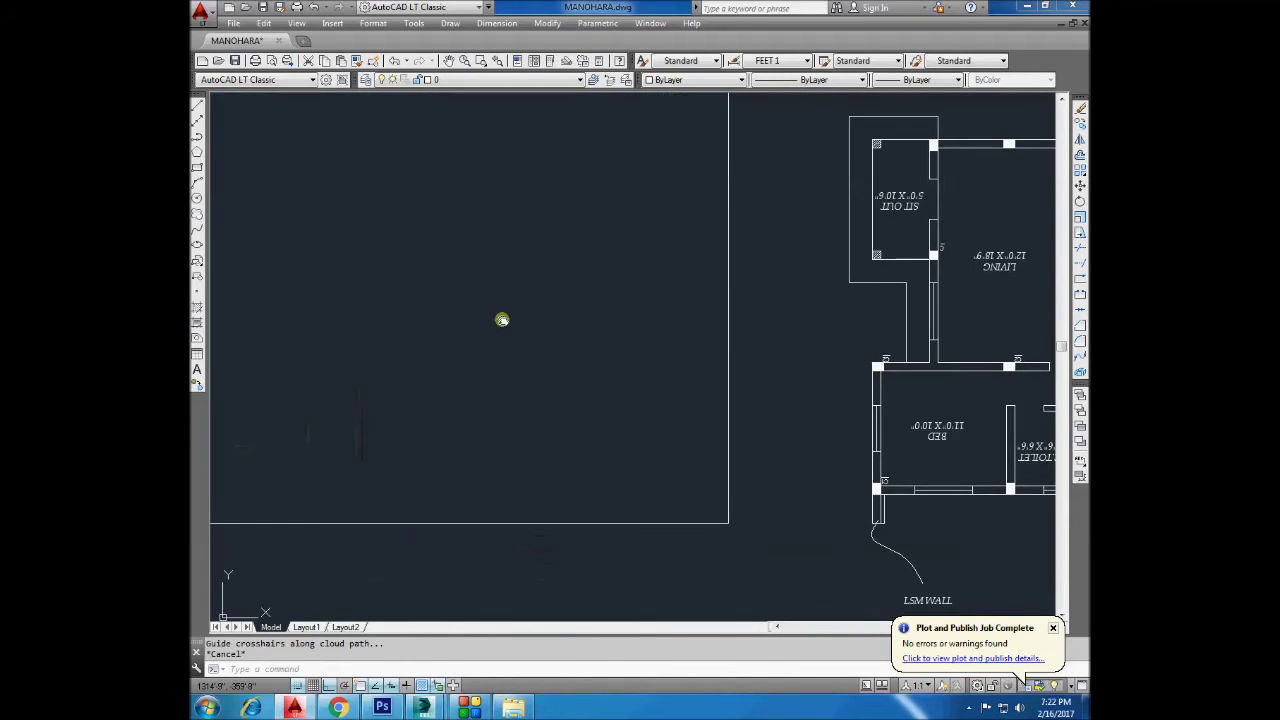
scroll(510, 308, down, 2)
scroll(515, 305, up, 5)
mouse_move(467, 707)
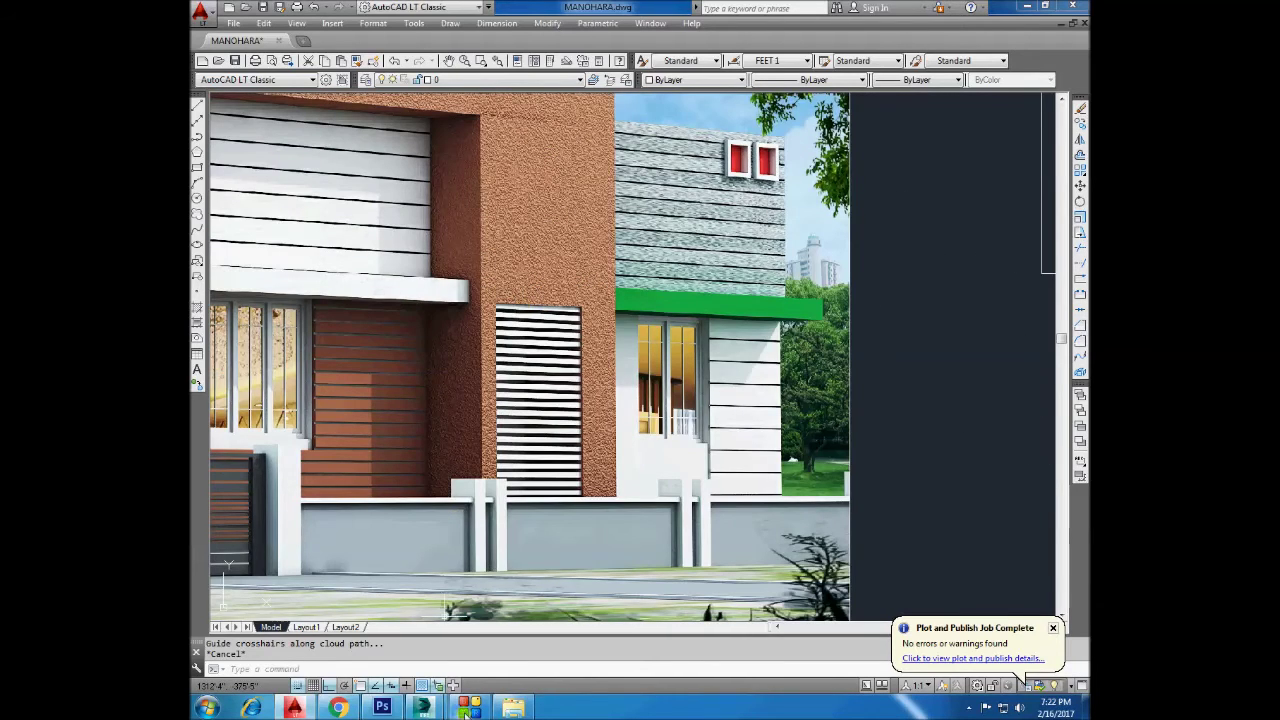
click(490, 600)
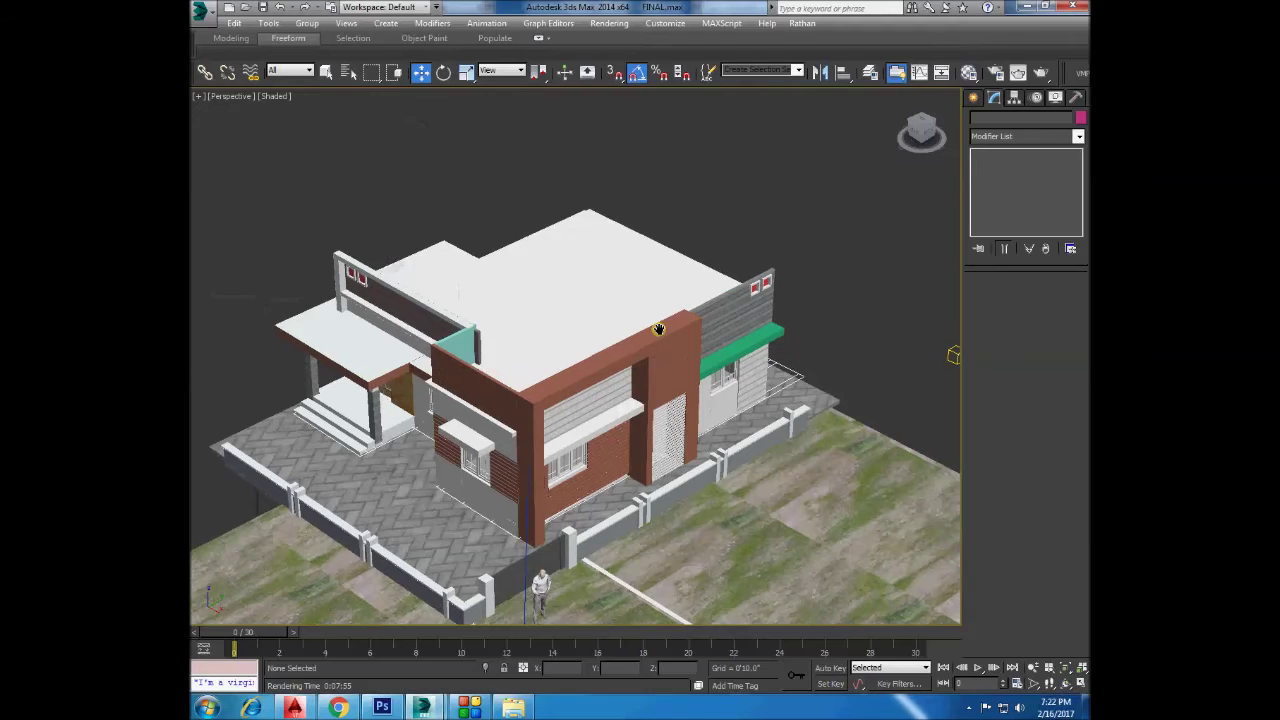
Select the two brown front walls, hide everything else, and orbit around them.
scroll(806, 373, up, 3)
click(603, 390)
ctrl+click(603, 390)
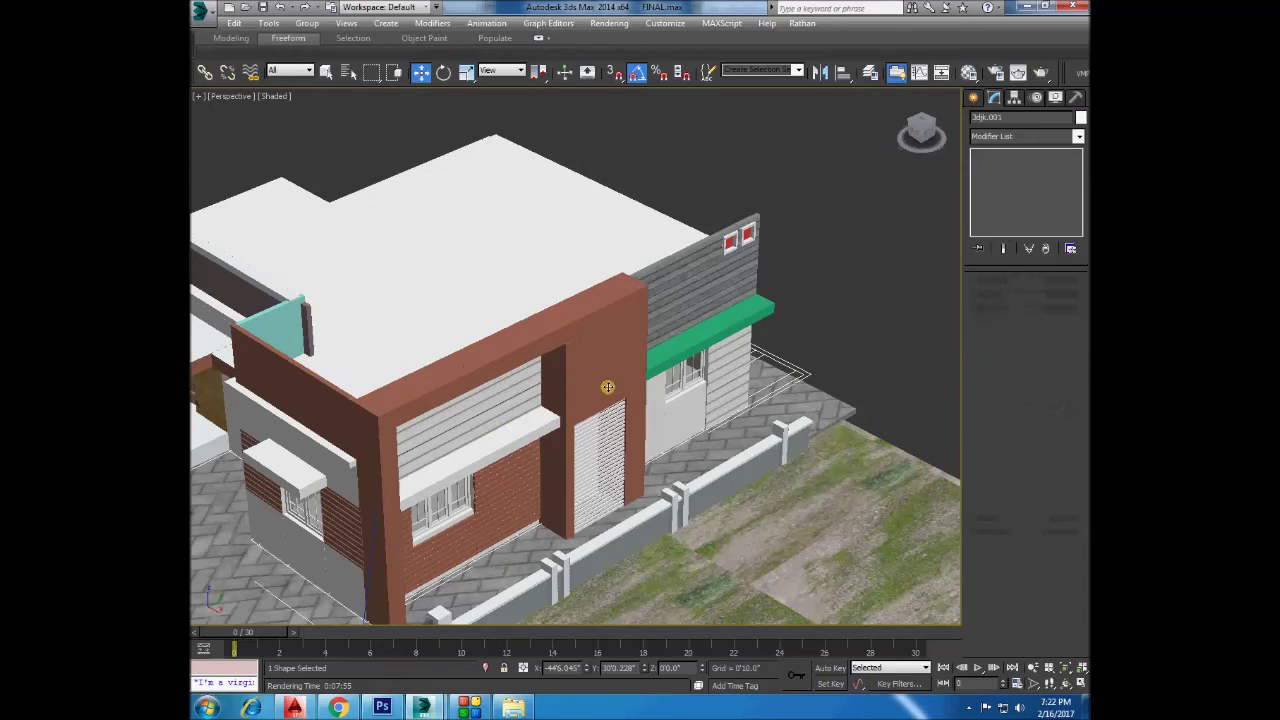
right_click(603, 390)
click(637, 336)
mouse_move(637, 336)
alt+middle_down()
mouse_move(740, 433)
mouse_move(617, 374)
mouse_move(571, 437)
mouse_move(469, 437)
mouse_move(764, 445)
mouse_move(651, 457)
mouse_move(634, 423)
mouse_move(643, 451)
mouse_move(683, 374)
mouse_move(643, 451)
mouse_move(637, 425)
mouse_move(529, 406)
mouse_move(626, 500)
mouse_move(680, 489)
mouse_move(743, 440)
alt+middle_up()
Unhide all objects to restore the full house, then clear the selection.
right_click(745, 440)
click(770, 379)
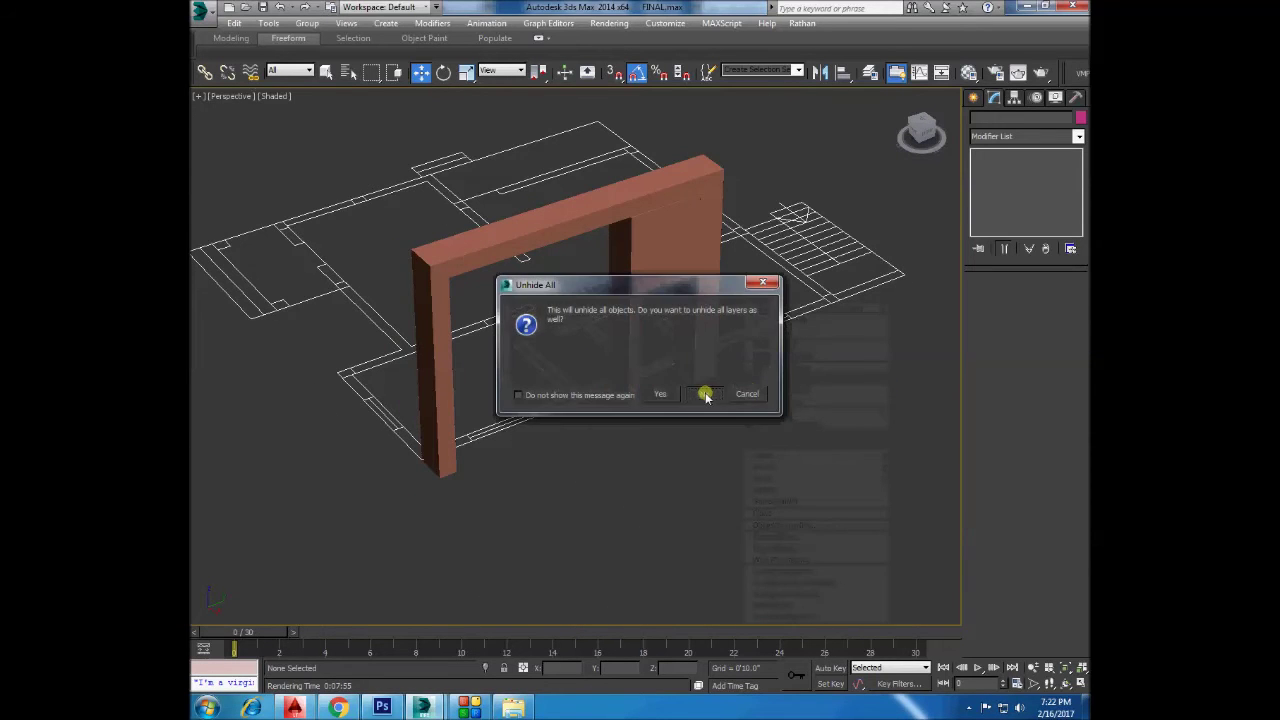
click(706, 394)
click(788, 325)
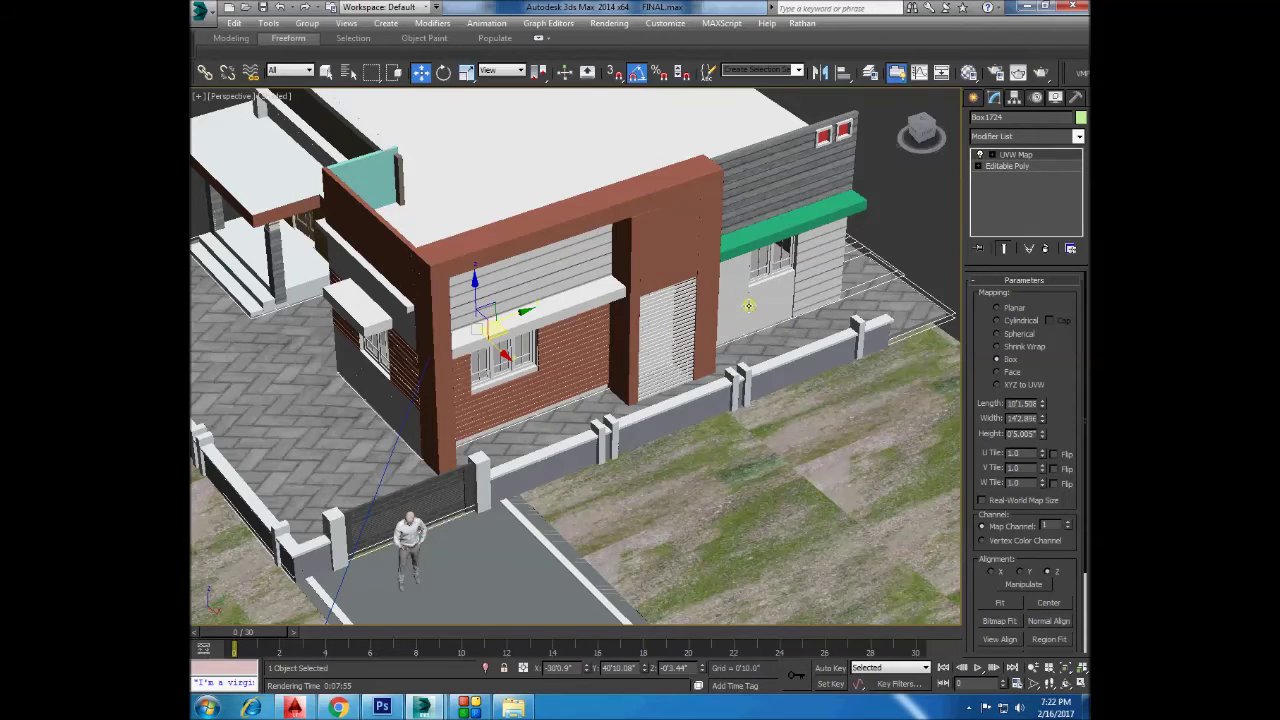
click(899, 227)
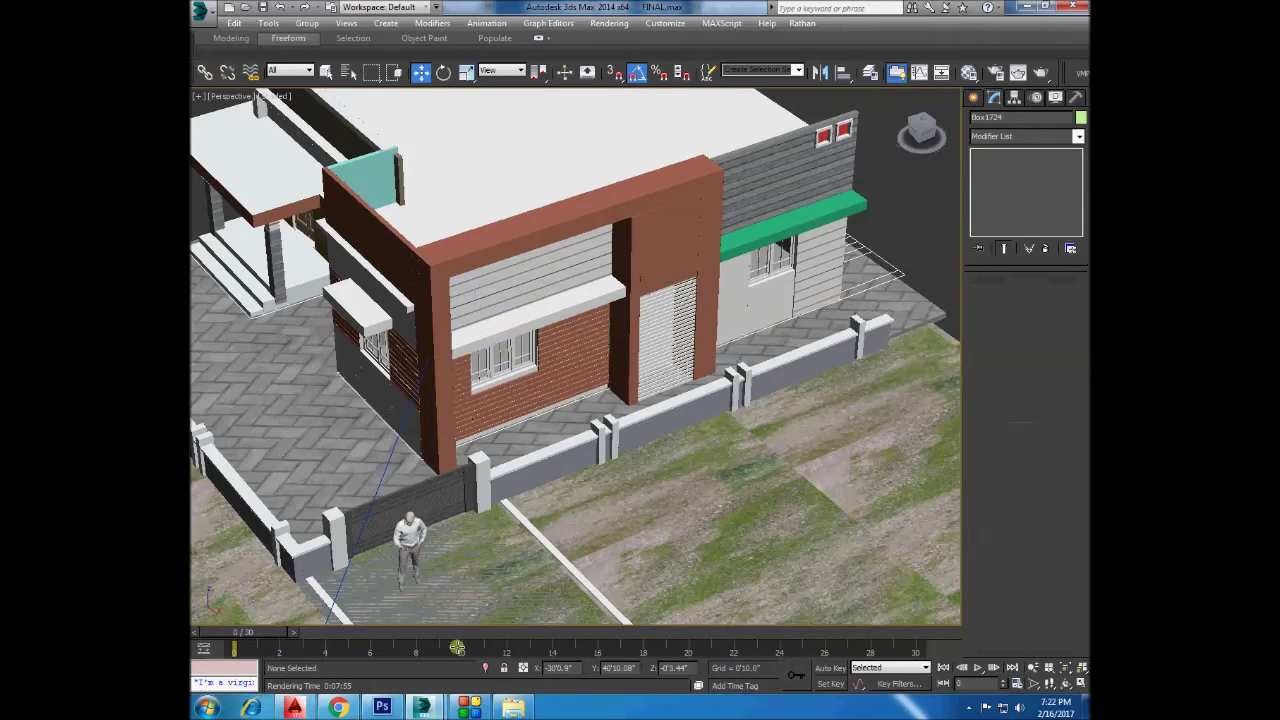
Switch back to the MANOHARA.dwg drawing in AutoCAD LT.
click(295, 710)
scroll(420, 377, down, 8)
scroll(640, 350, down, 2)
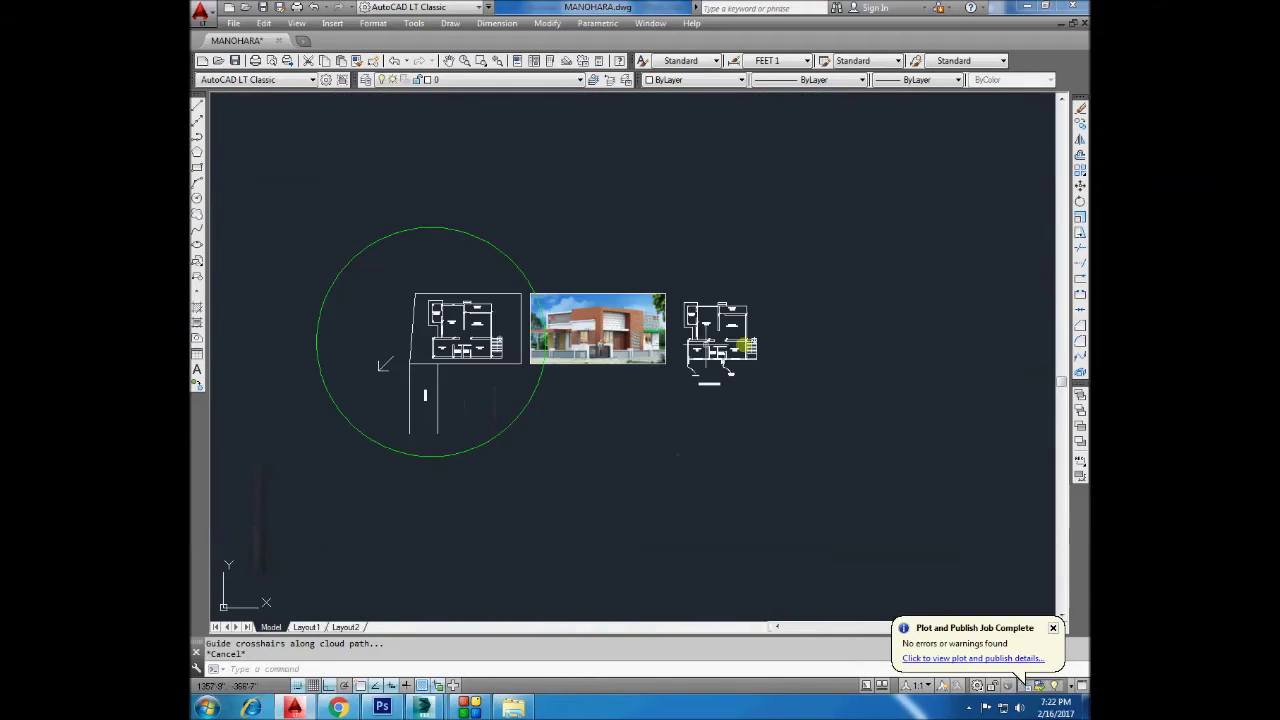
Offset the bottom wall line by 24 to place a new line below it.
scroll(711, 368, up, 4)
scroll(703, 376, up, 2)
scroll(709, 375, up, 3)
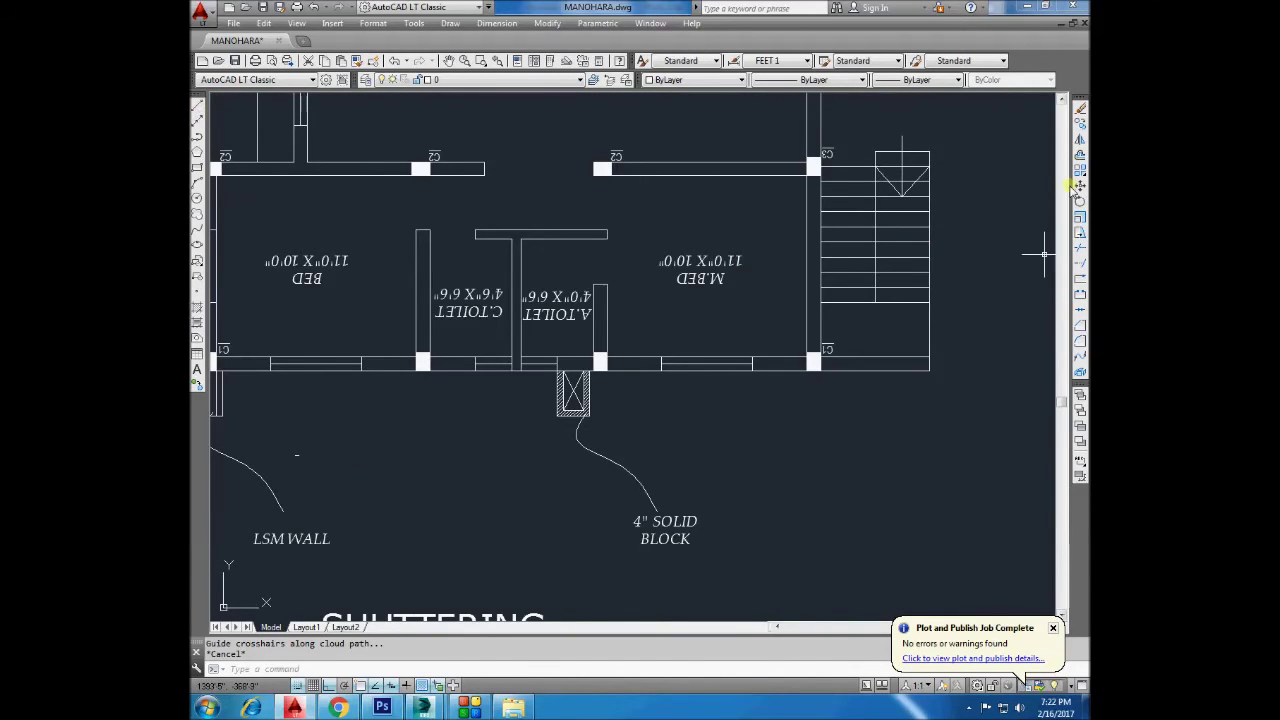
click(1080, 153)
key(Return)
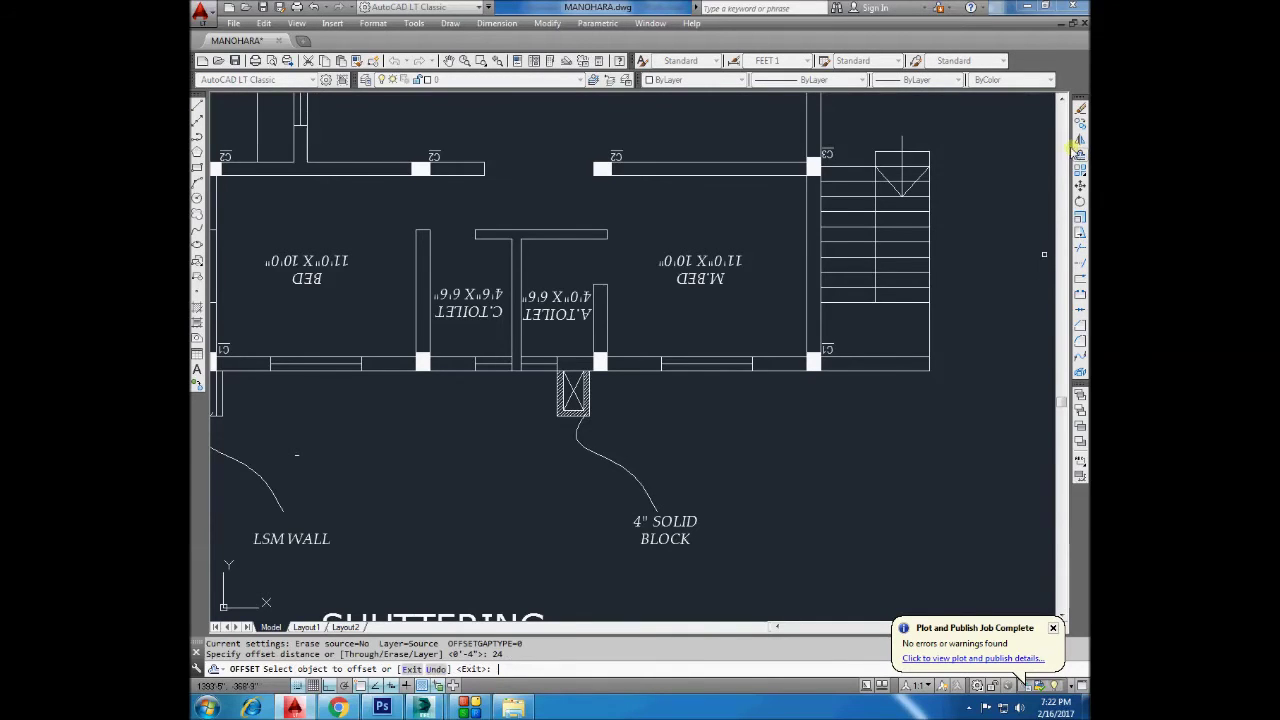
scroll(663, 363, down, 3)
scroll(603, 346, up, 2)
click(614, 340)
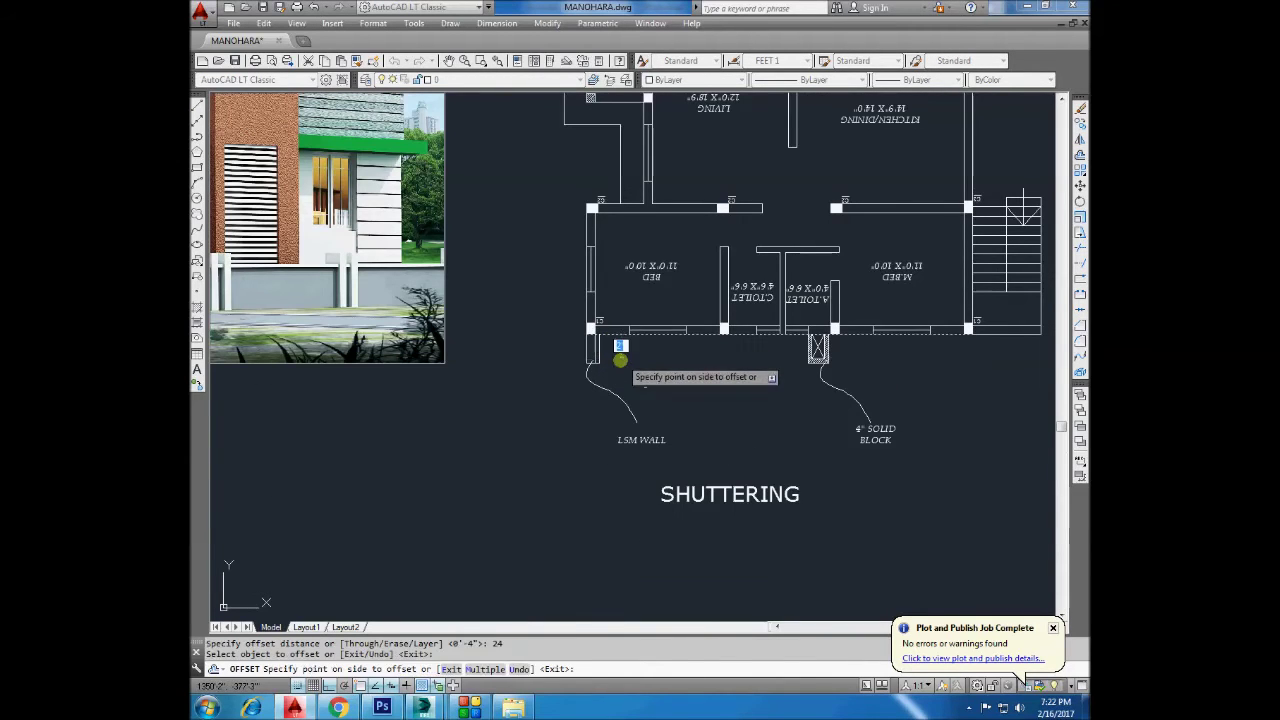
scroll(617, 352, up, 2)
scroll(614, 357, up, 2)
click(523, 360)
key(Return)
click(520, 360)
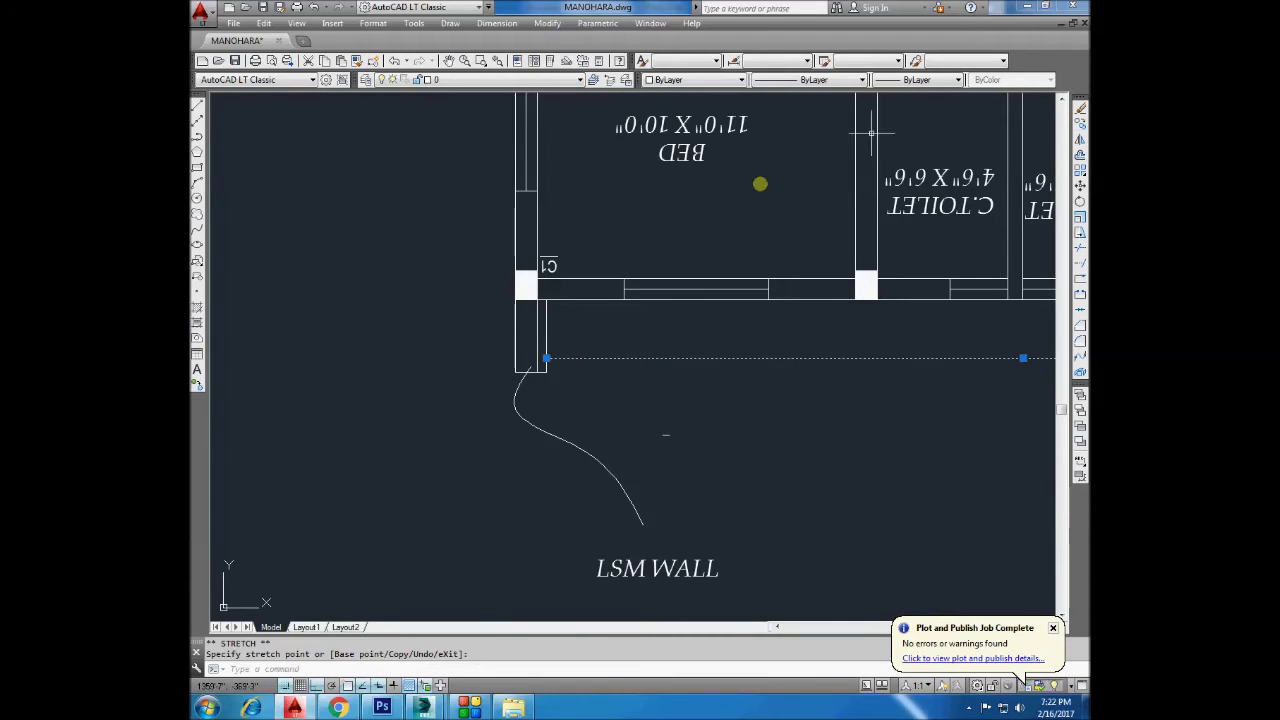
key(Escape)
Give the hatched block's cross lines the HIDDEN linetype and Red colour.
click(357, 62)
scroll(500, 363, down, 3)
scroll(843, 363, down, 2)
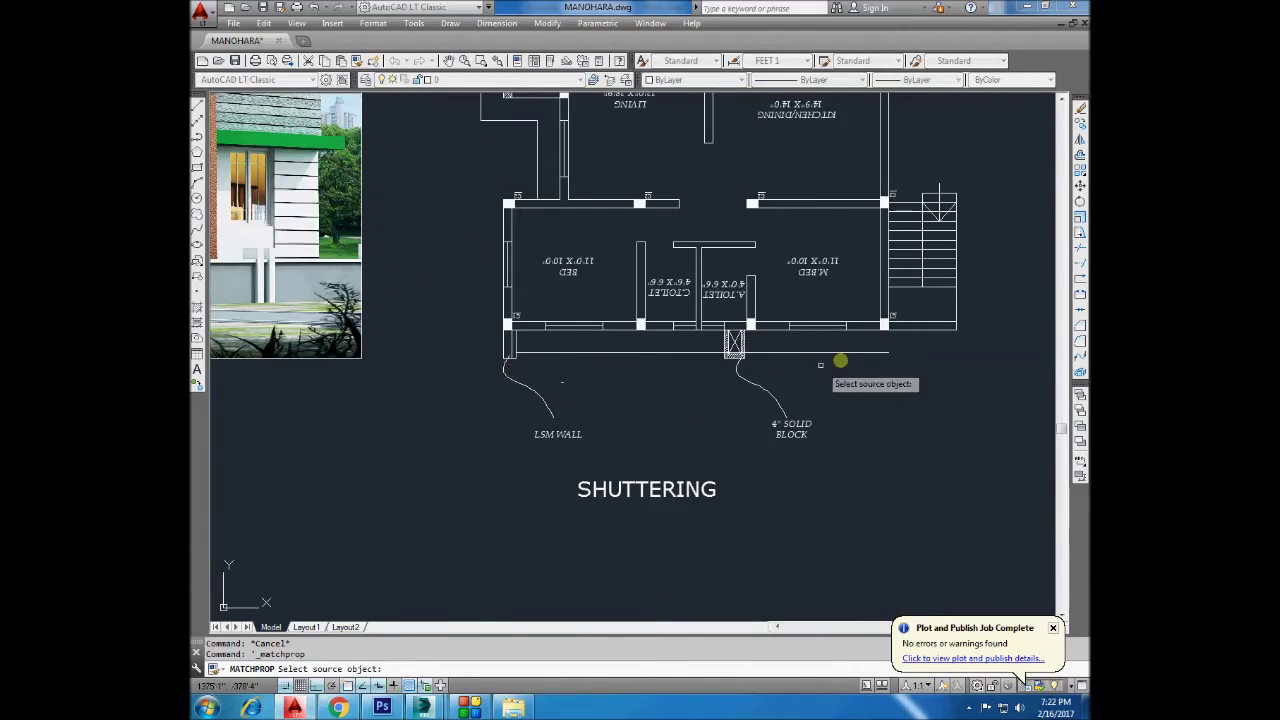
scroll(746, 349, up, 1)
key(Escape)
scroll(725, 340, up, 3)
click(709, 323)
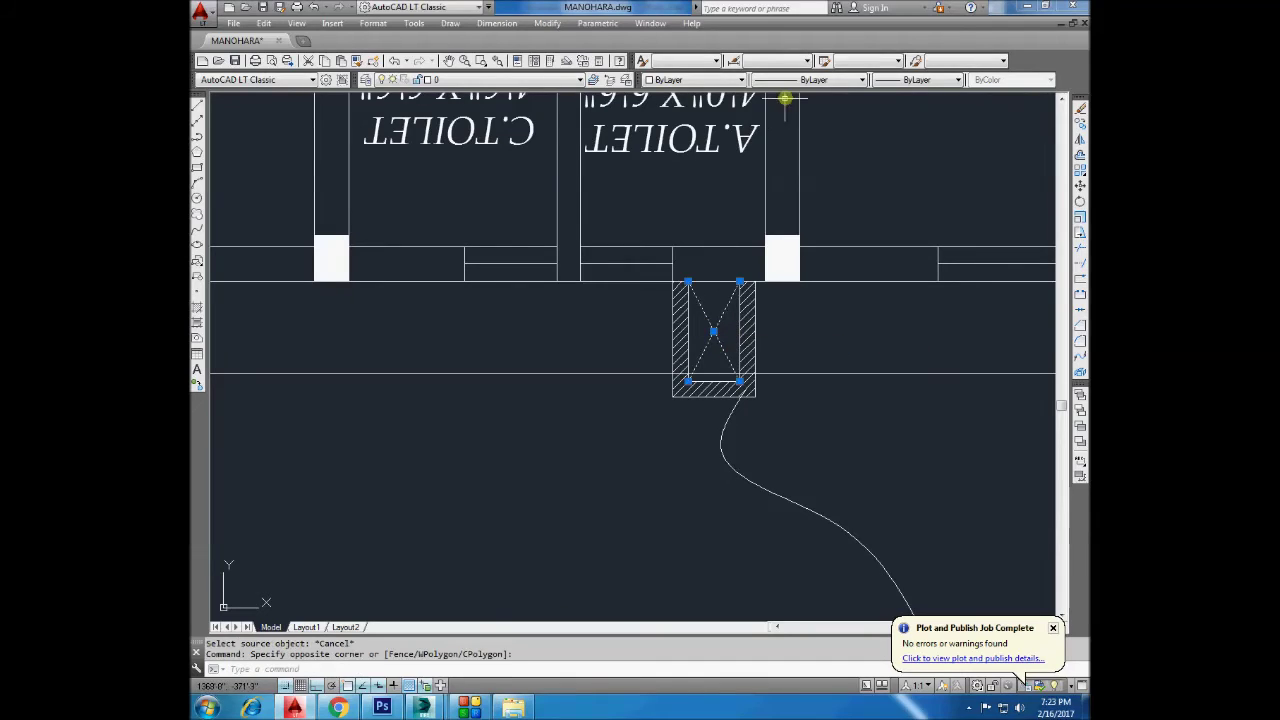
click(810, 80)
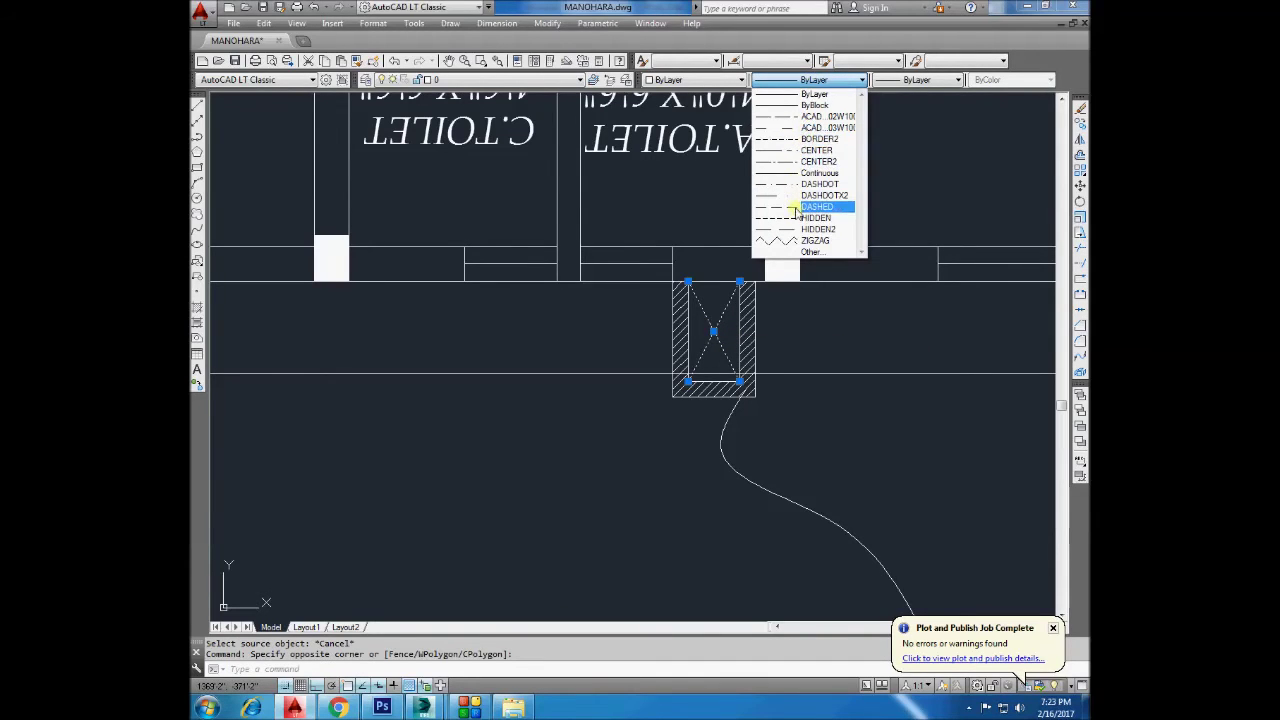
click(798, 217)
click(722, 80)
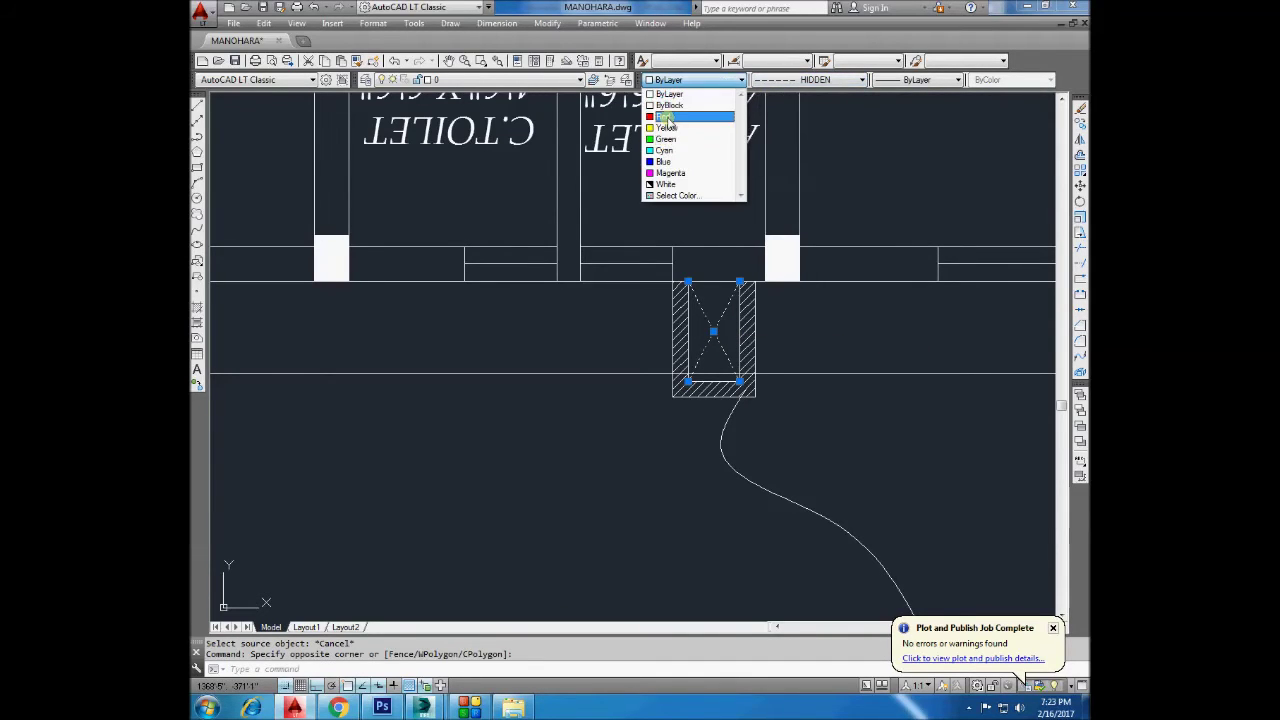
click(666, 117)
key(Escape)
Match the horizontal line to the red dashed cross using MATCHPROP.
click(341, 62)
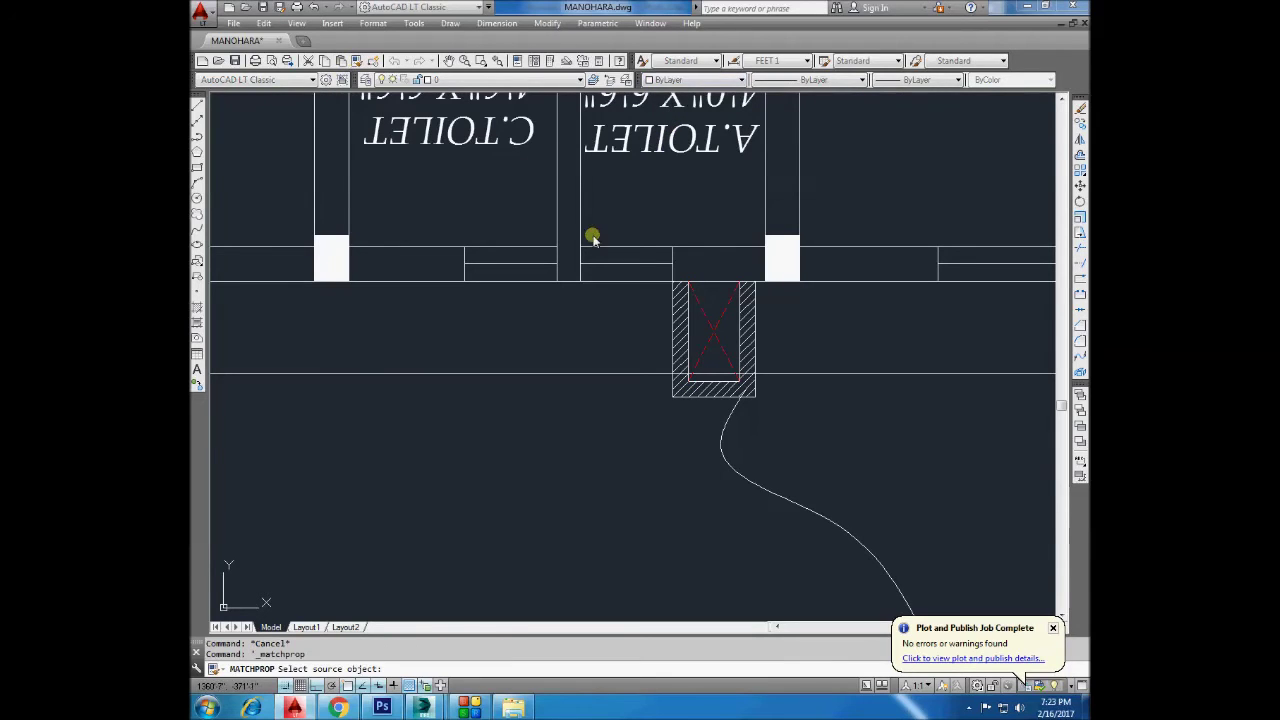
click(720, 313)
scroll(720, 313, down, 2)
drag(649, 329, 706, 349)
scroll(714, 357, down, 3)
scroll(757, 355, up, 3)
key(Escape)
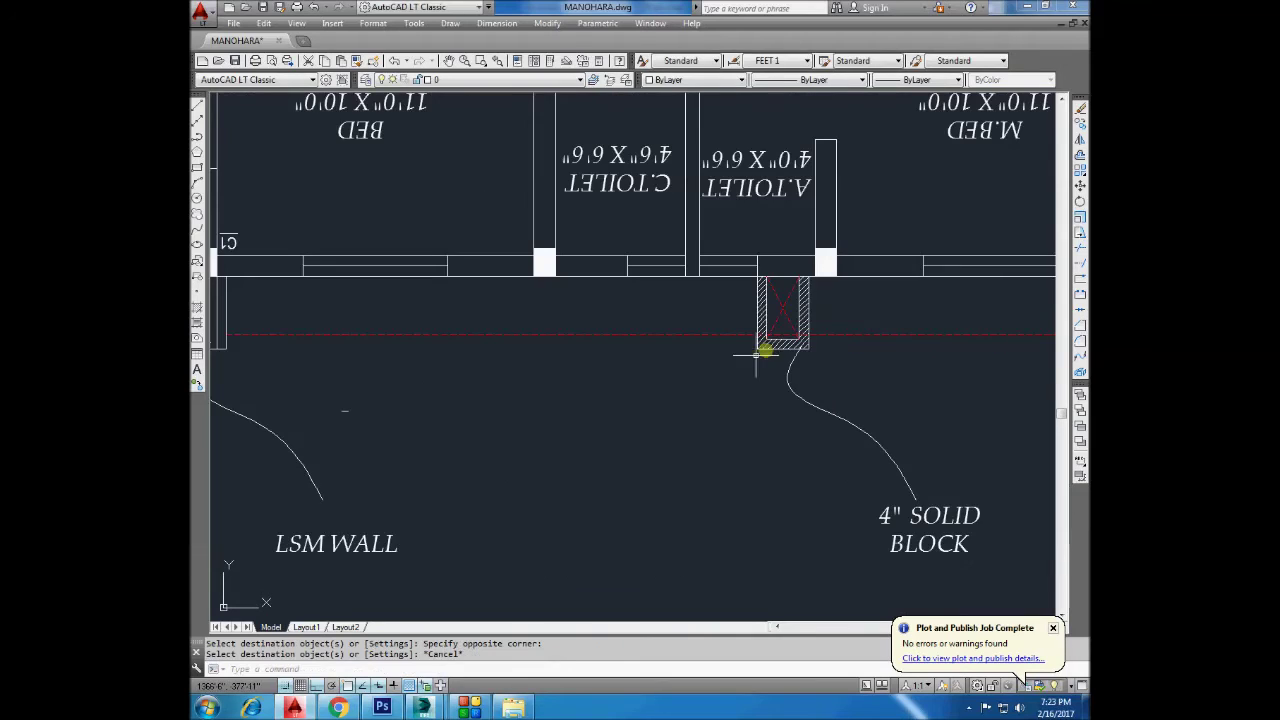
Start trimming at the block's edge, then cancel the trim.
click(1079, 262)
scroll(760, 326, up, 4)
scroll(760, 328, up, 2)
click(764, 330)
key(Return)
scroll(734, 337, down, 4)
key(Escape)
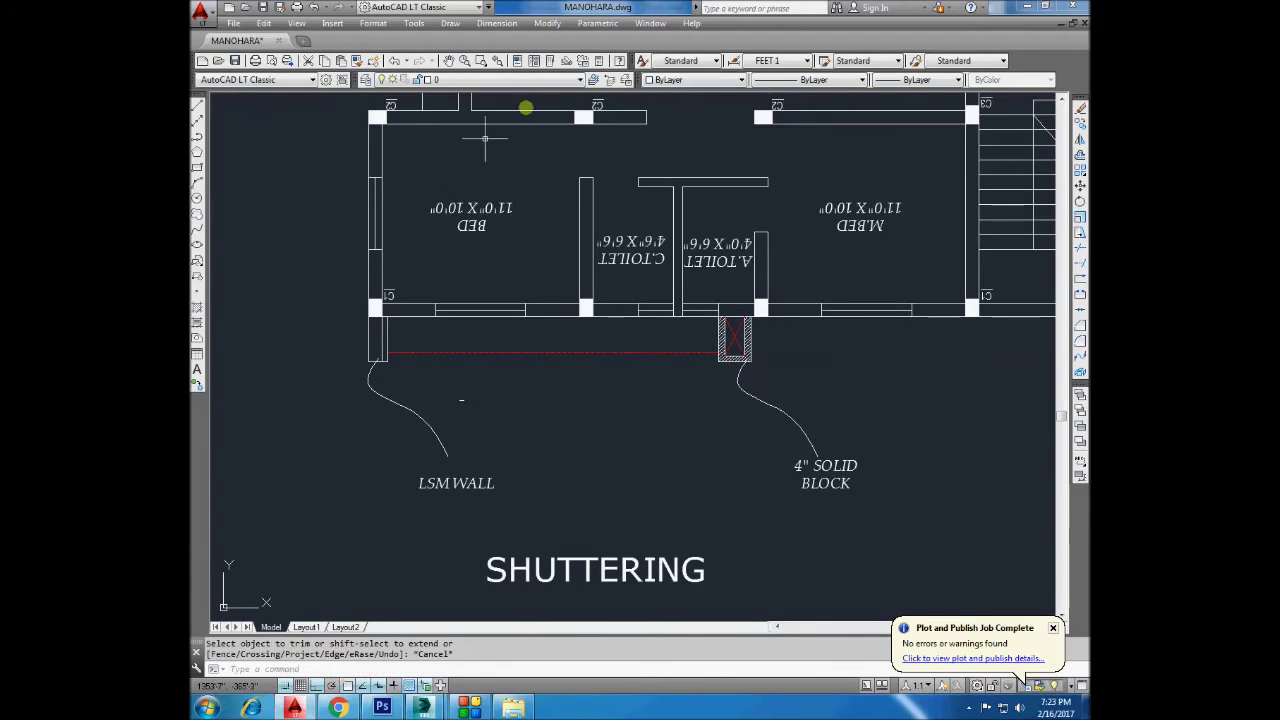
click(497, 23)
Add a linear 2' dimension between the bottom wall and the red dashed line.
click(510, 58)
scroll(507, 366, up, 2)
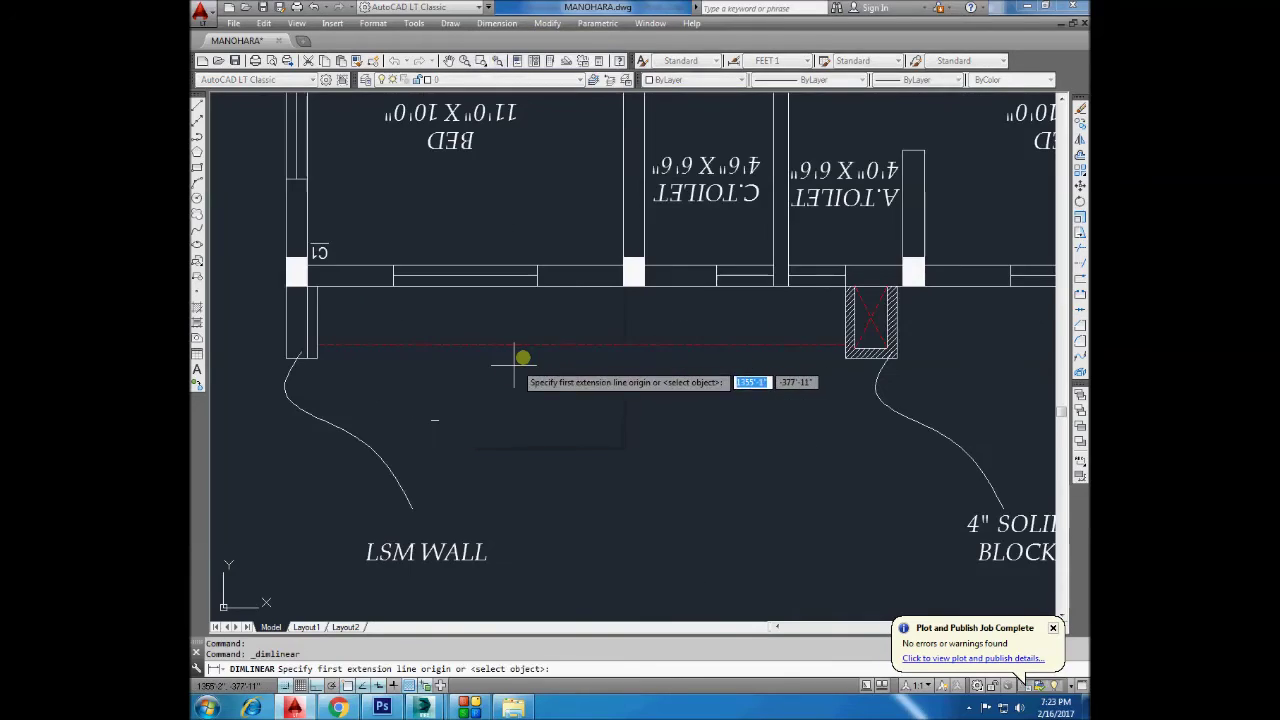
click(583, 289)
click(583, 344)
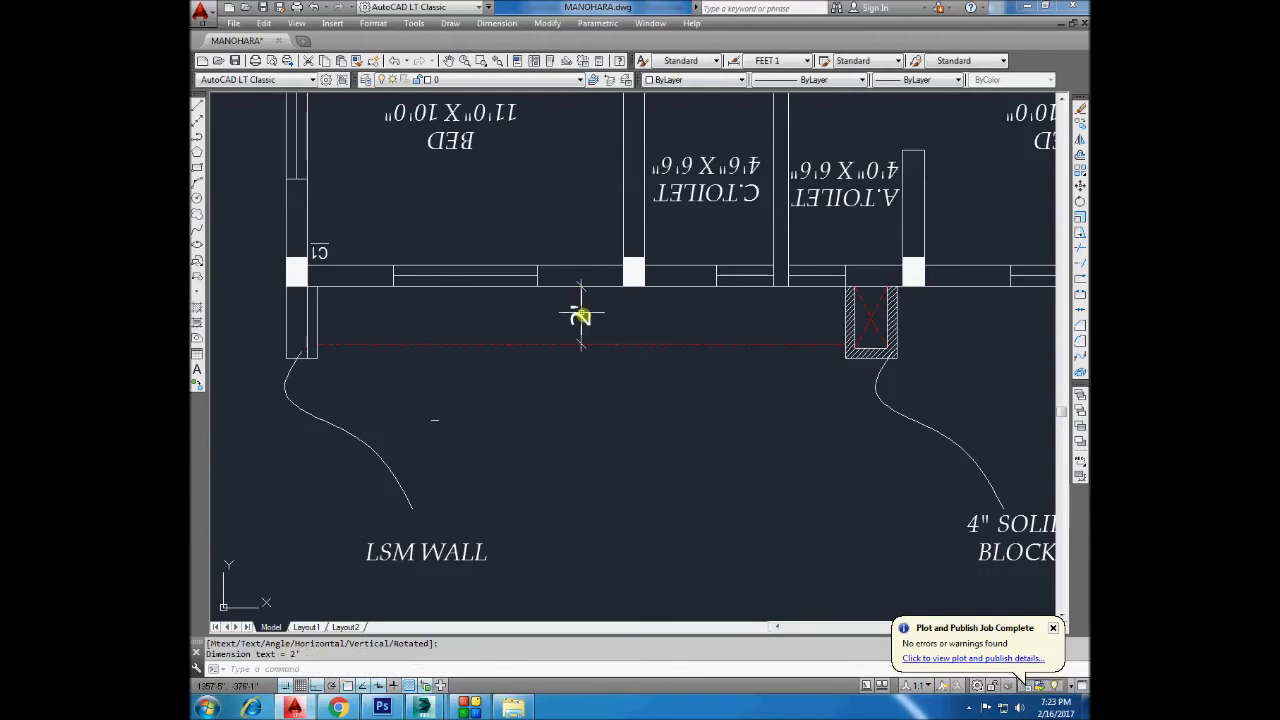
click(581, 318)
scroll(616, 349, down, 2)
scroll(415, 318, up, 2)
scroll(450, 328, up, 2)
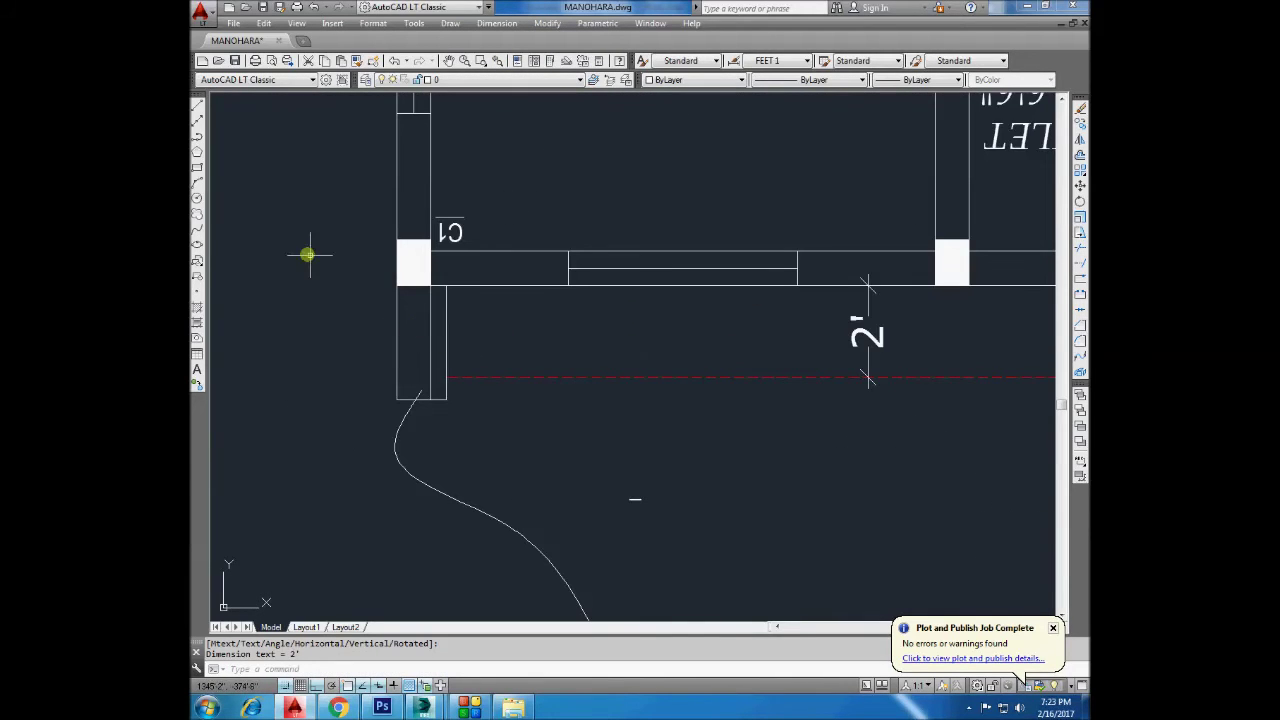
scroll(466, 349, down, 4)
scroll(723, 337, up, 2)
Select the red dashed line and start copying it, then cancel the copy.
middle_drag(723, 337, 583, 351)
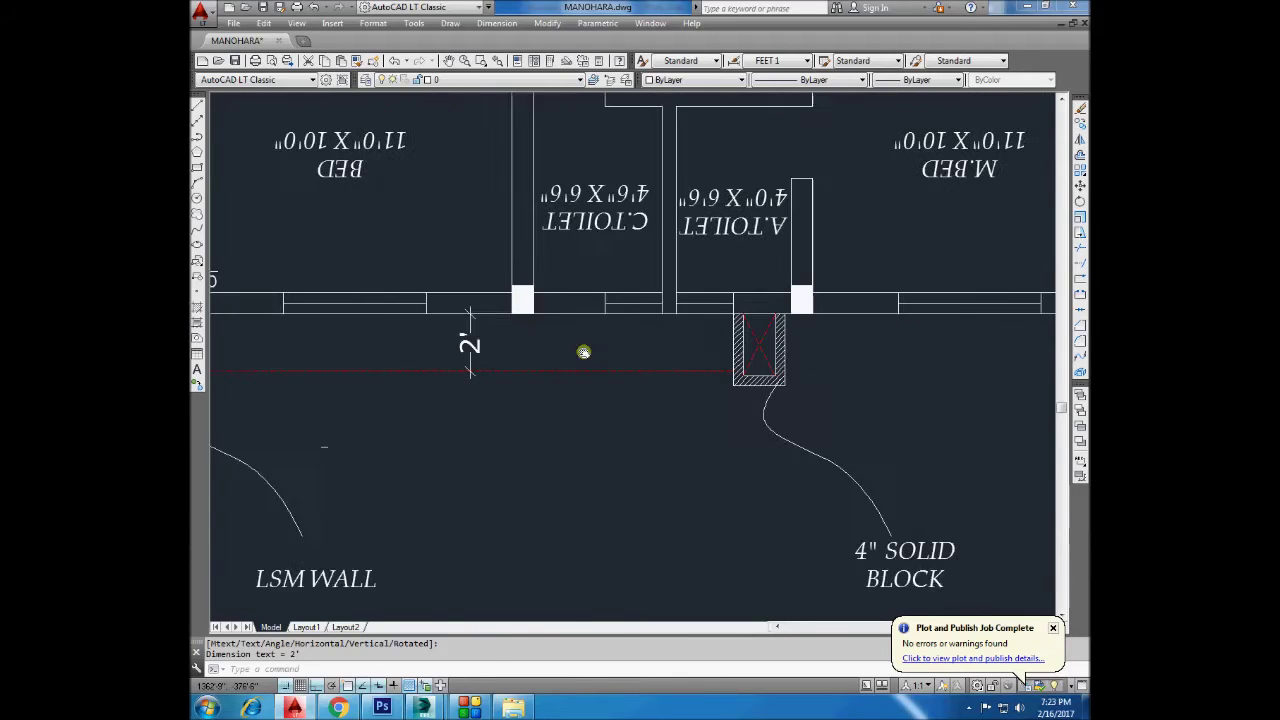
click(591, 349)
click(575, 405)
click(1080, 124)
scroll(586, 380, down, 2)
click(543, 408)
scroll(849, 403, up, 2)
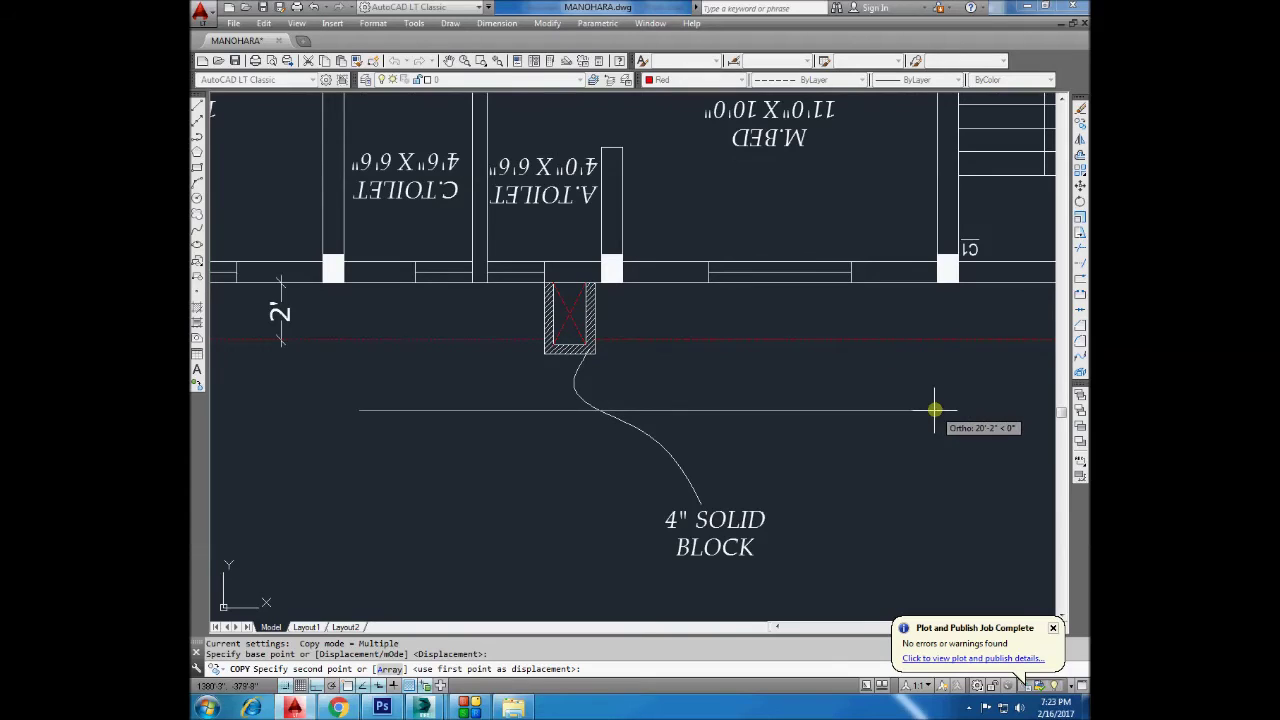
key(Escape)
Draw a vertical line from the column corner and fillet it with the red dashed line.
middle_drag(914, 394, 807, 404)
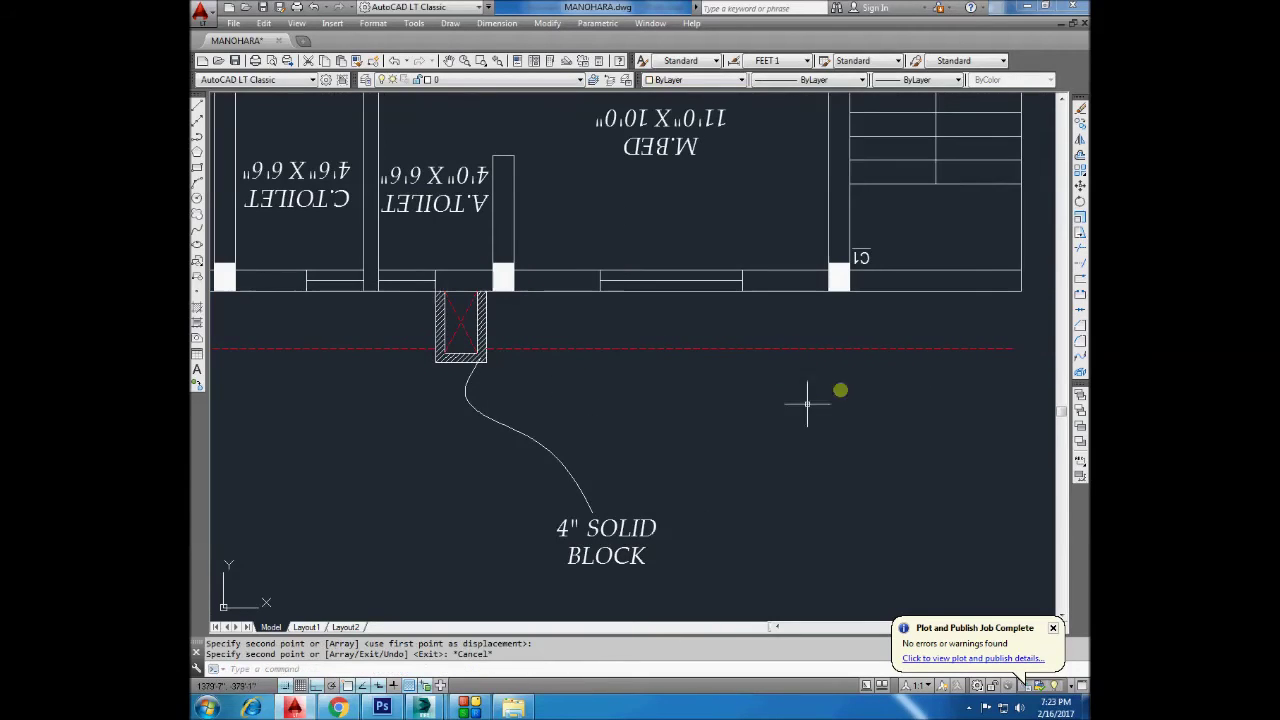
click(197, 112)
click(850, 288)
click(852, 349)
key(Escape)
text(f)
key(Return)
click(850, 334)
click(837, 348)
Match the new line to the red dashed line's properties, then select the 4" SOLID BLOCK label.
click(356, 62)
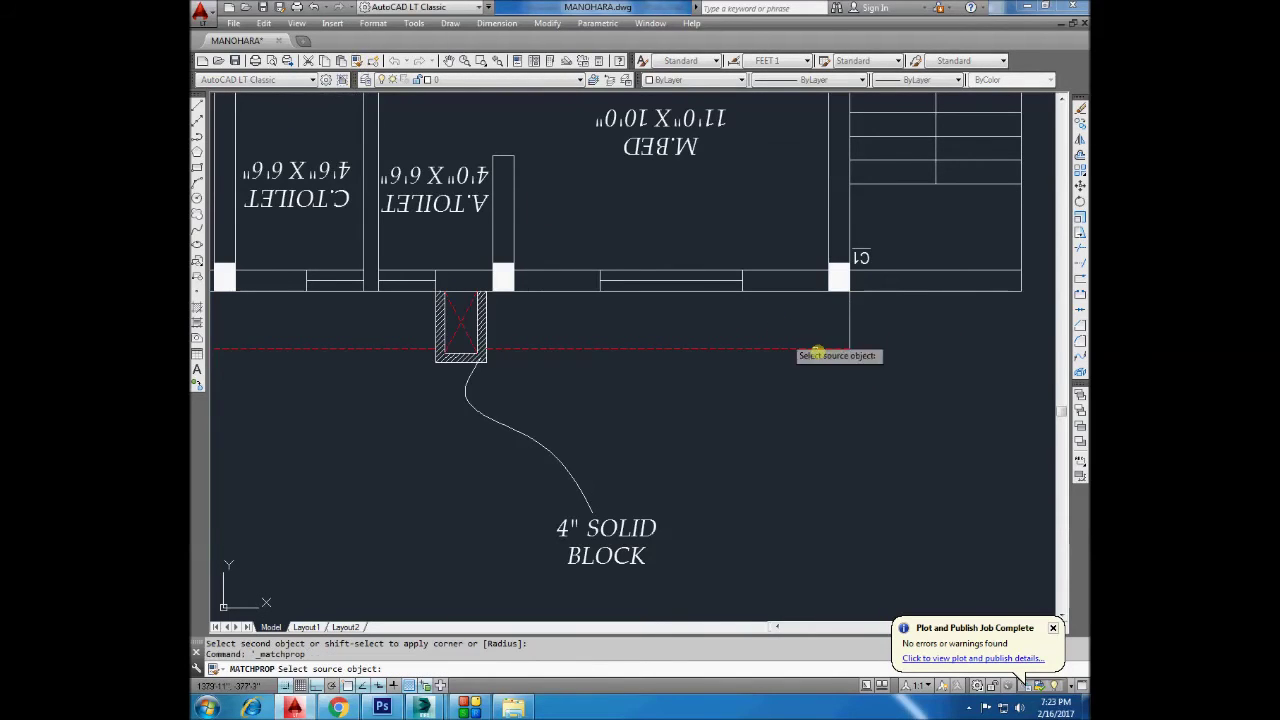
click(808, 352)
click(814, 351)
click(771, 321)
scroll(771, 321, down, 4)
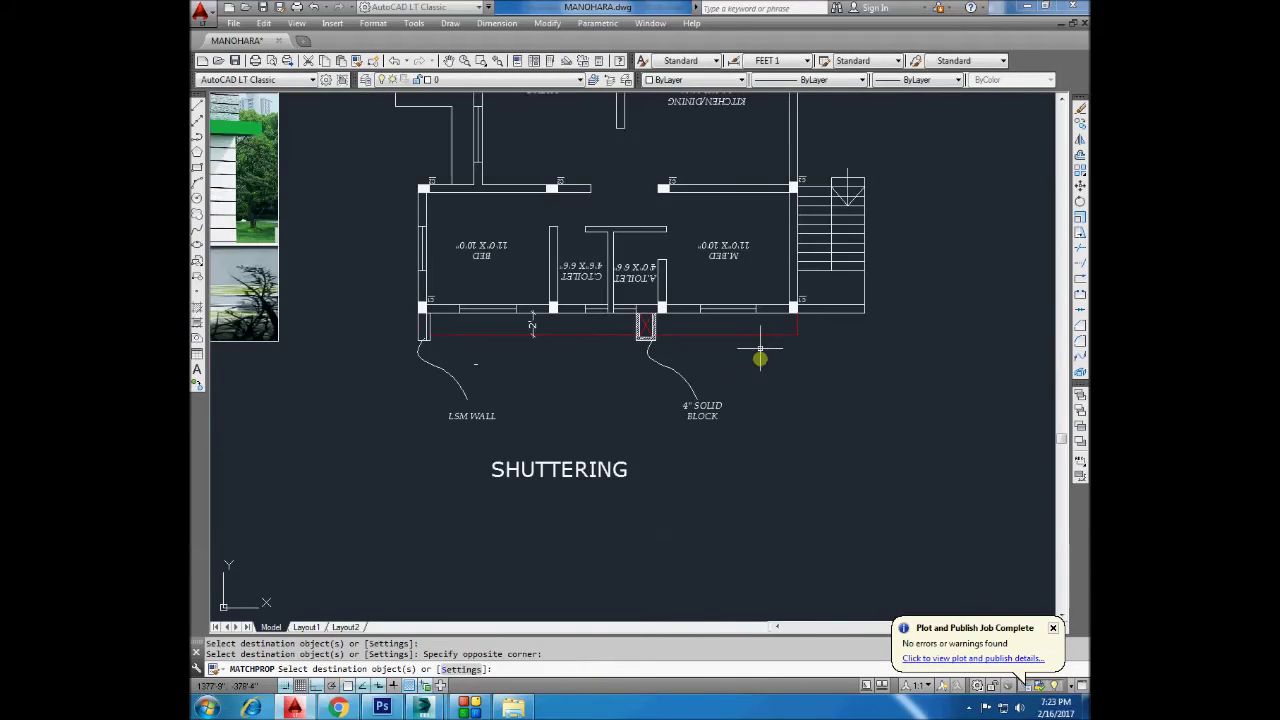
key(Escape)
scroll(720, 372, up, 2)
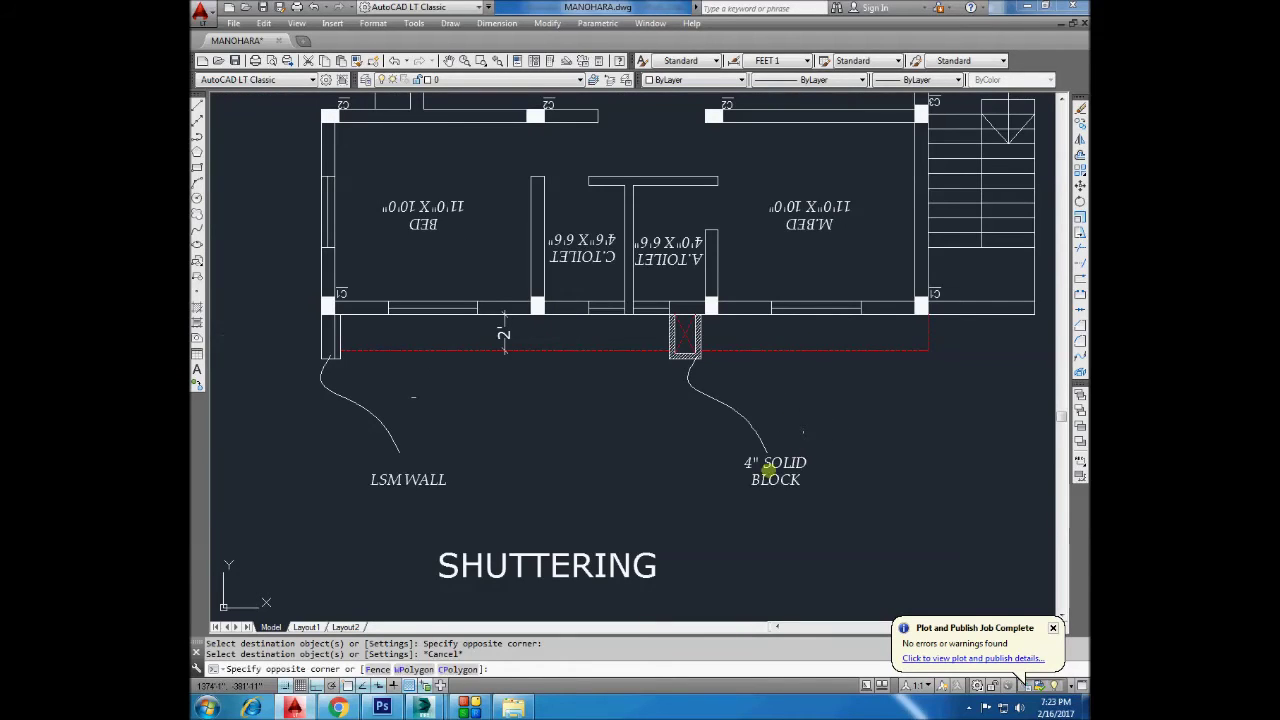
click(766, 468)
click(1080, 124)
Copy the 4" SOLID BLOCK label leftward and retype it as THROUGH SHADE on one line.
click(900, 402)
click(785, 410)
key(Escape)
double_click(690, 462)
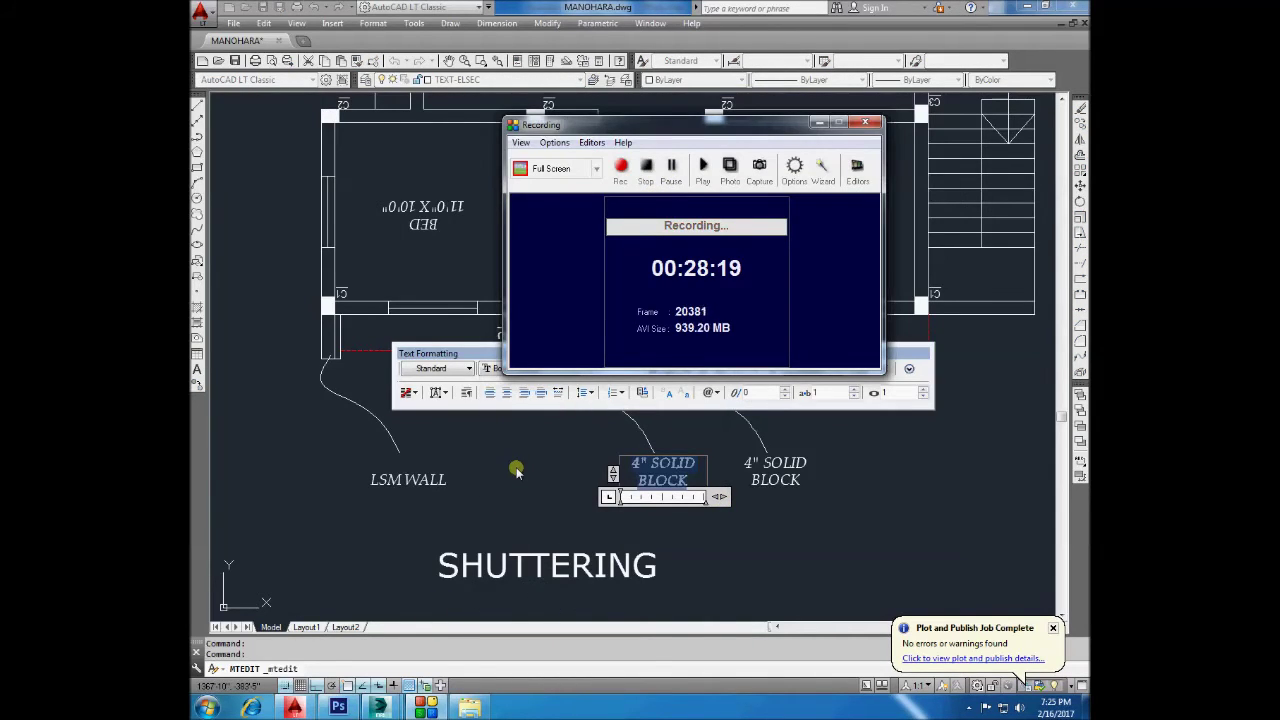
scroll(640, 470, up, 2)
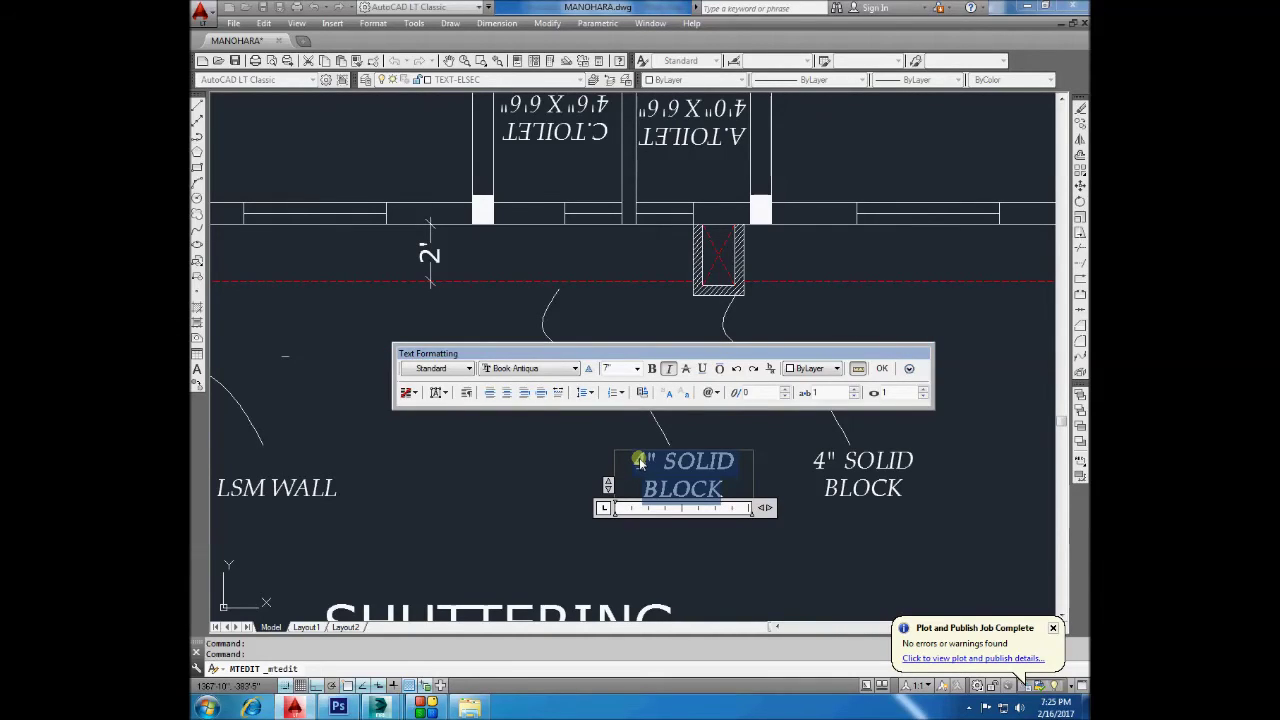
text(THROU)
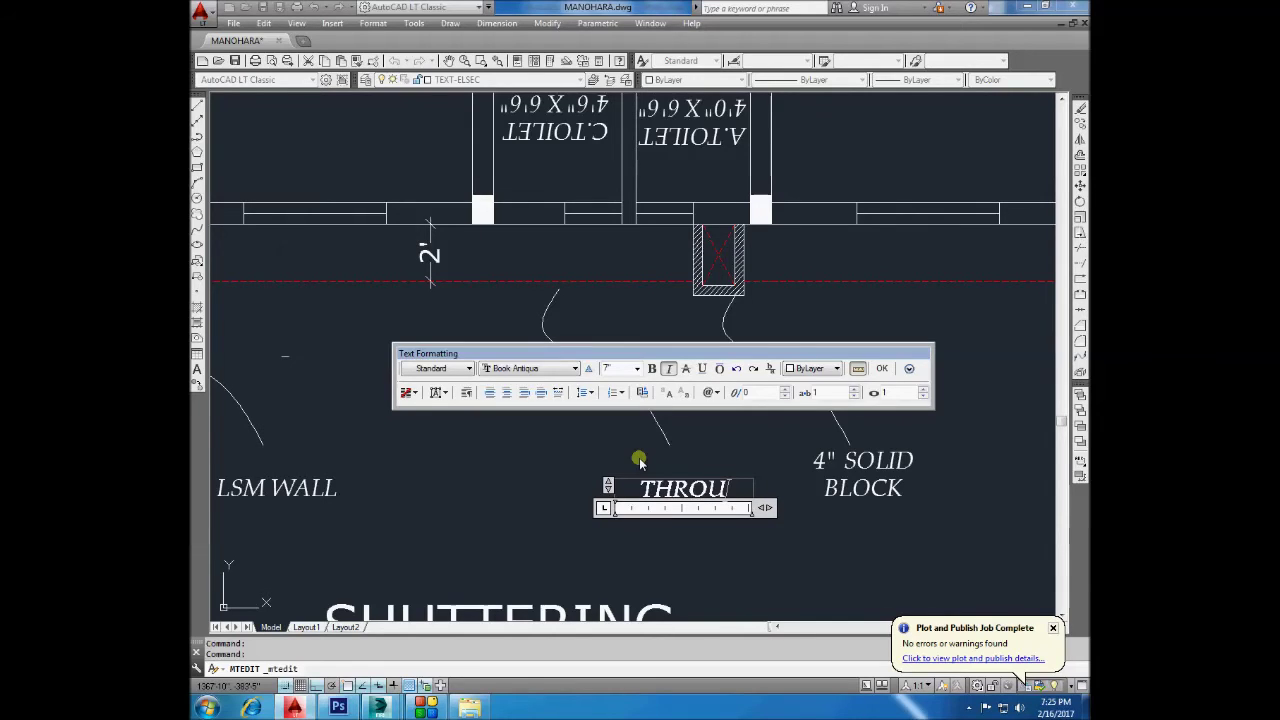
text(GH SH)
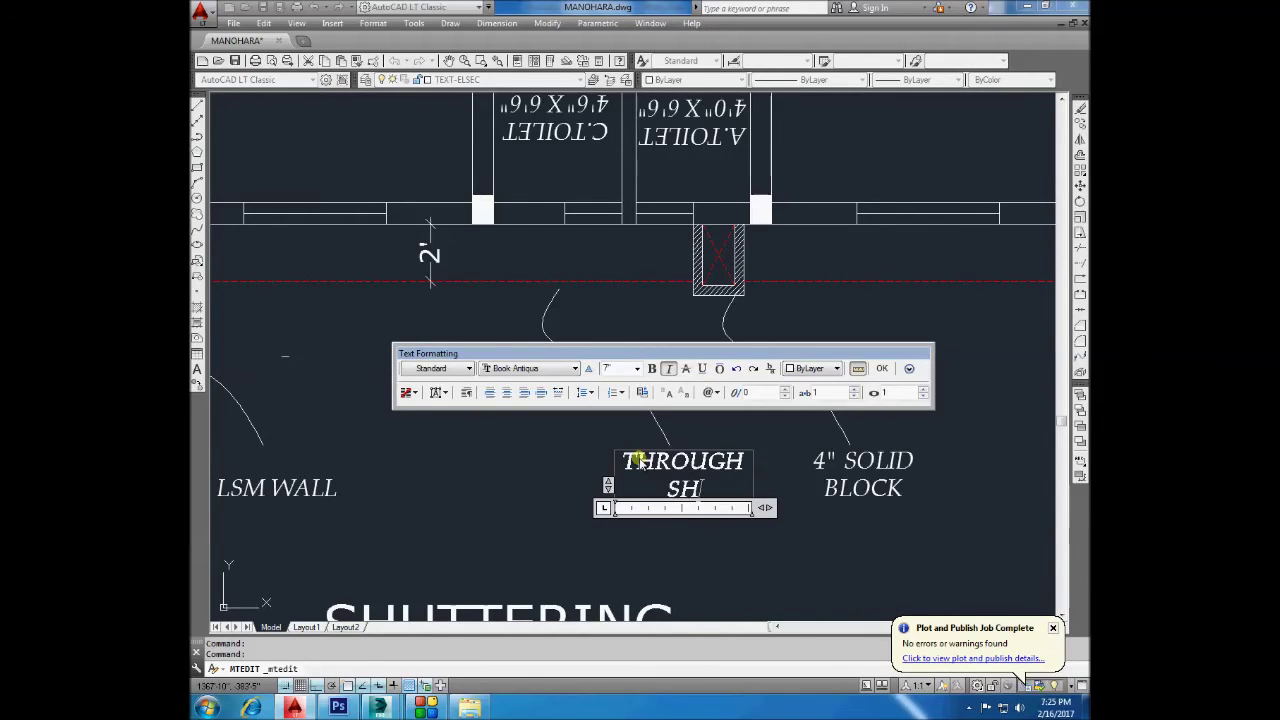
drag(766, 508, 1006, 514)
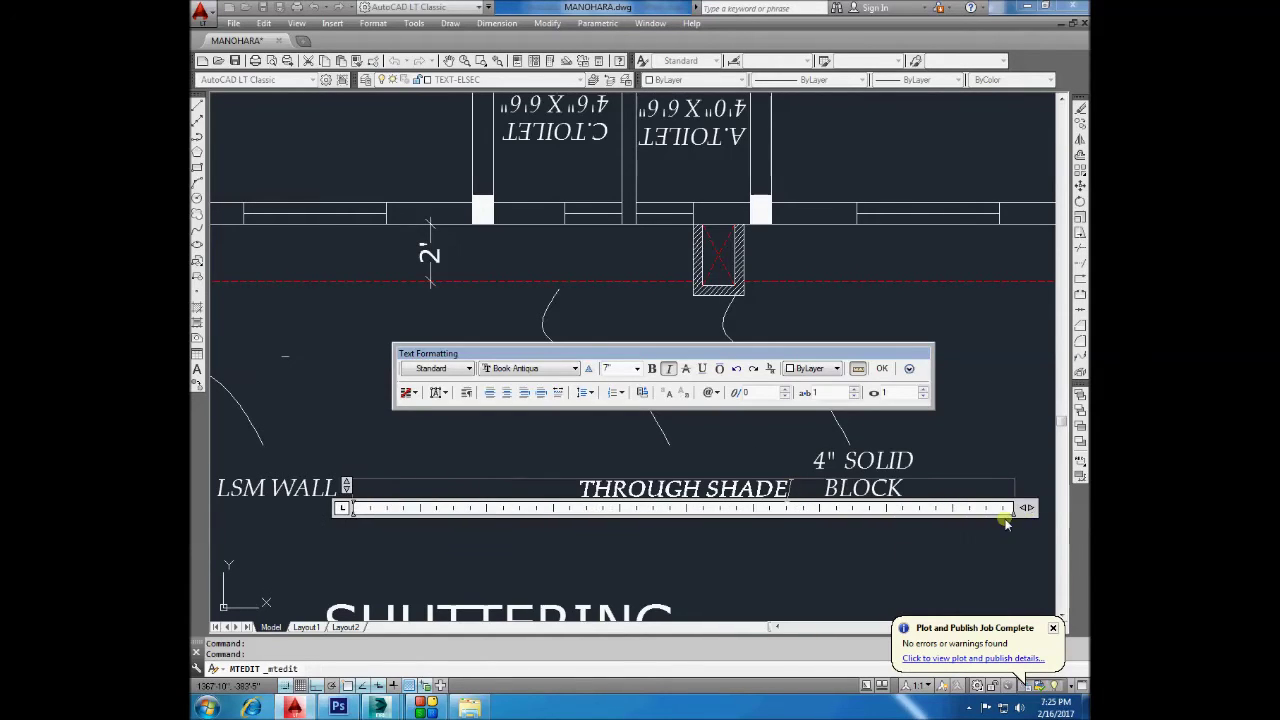
click(763, 474)
scroll(755, 485, down, 2)
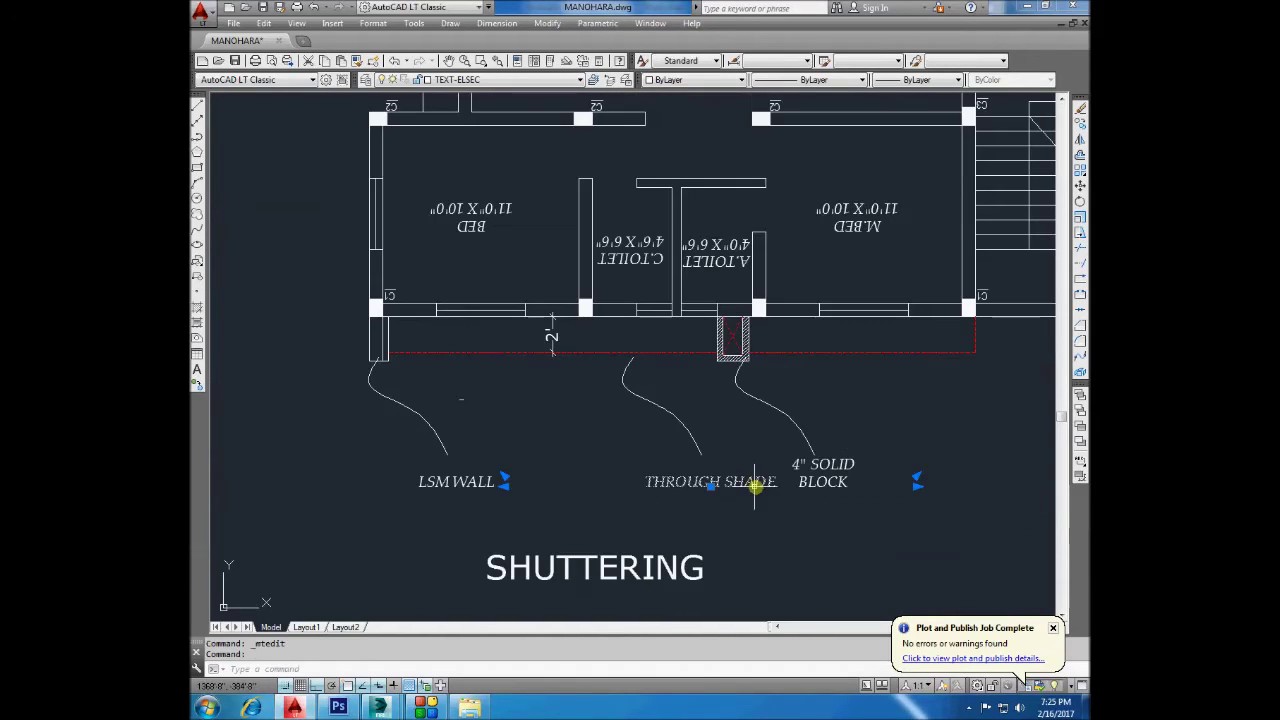
click(642, 353)
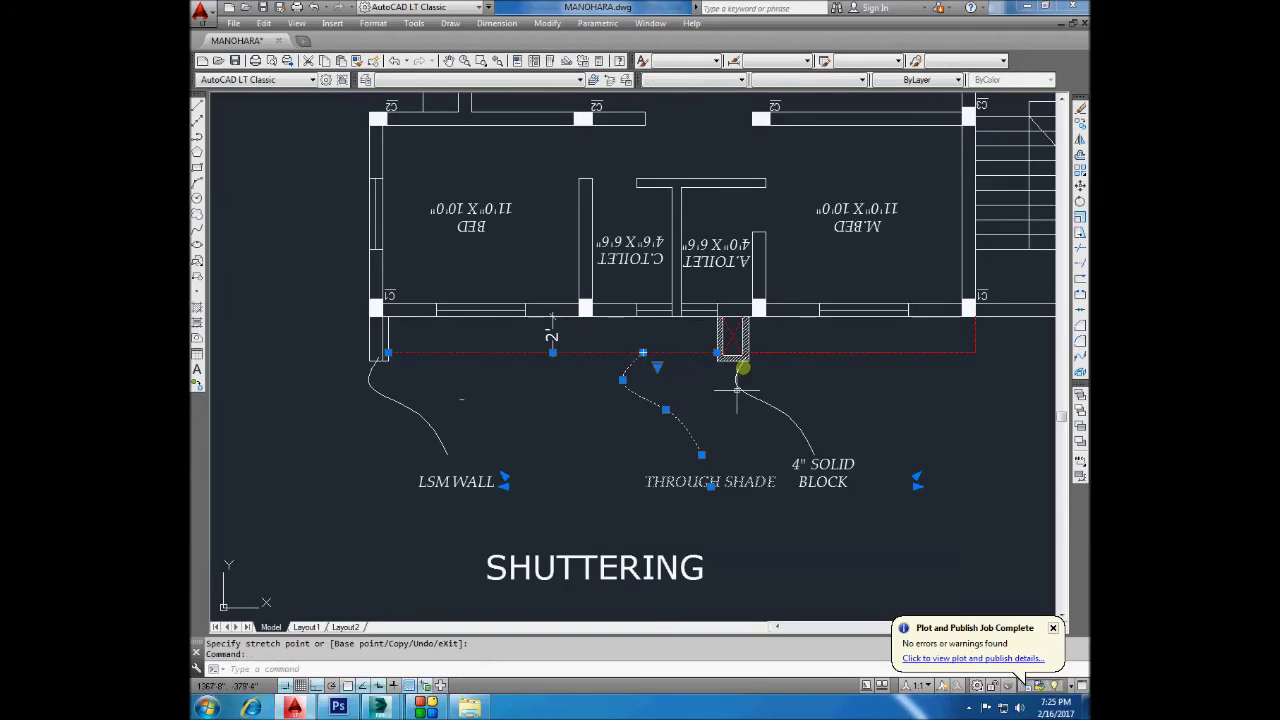
Move the THROUGH SHADE text into the wall strip with Ortho turned off.
key(Escape)
click(628, 419)
click(660, 495)
text(m)
key(Return)
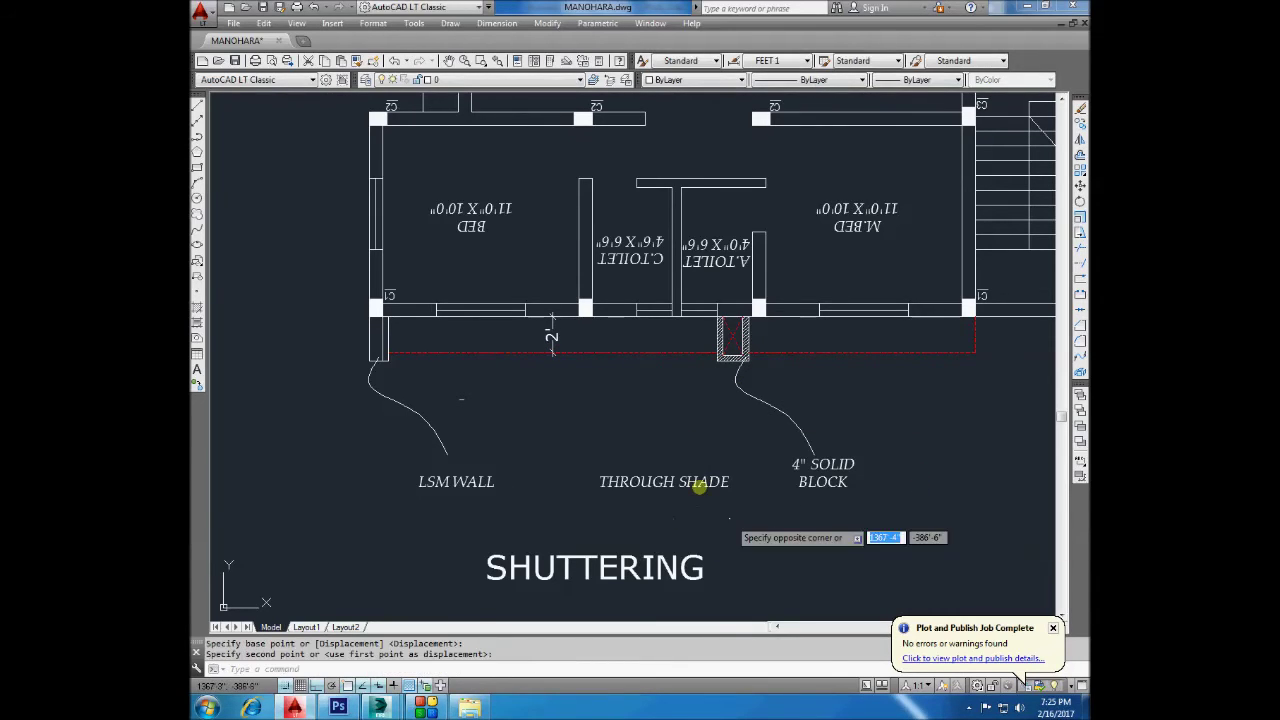
click(940, 539)
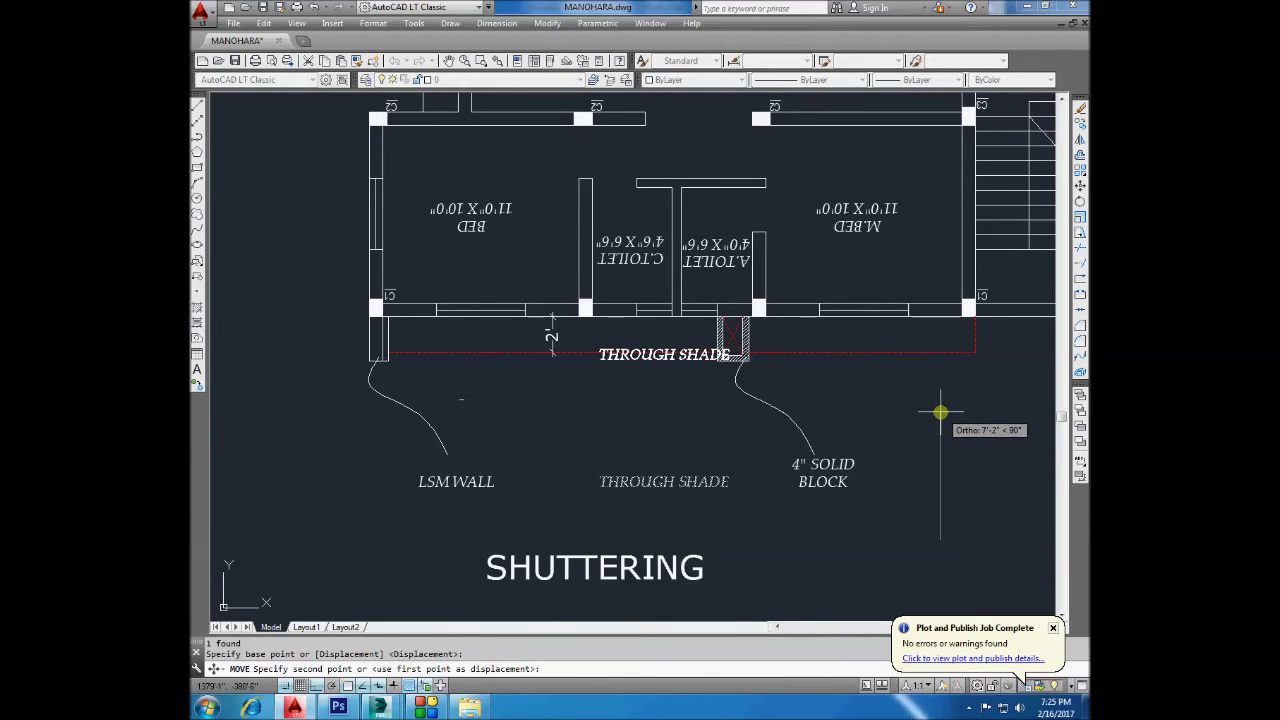
key(F8)
click(812, 409)
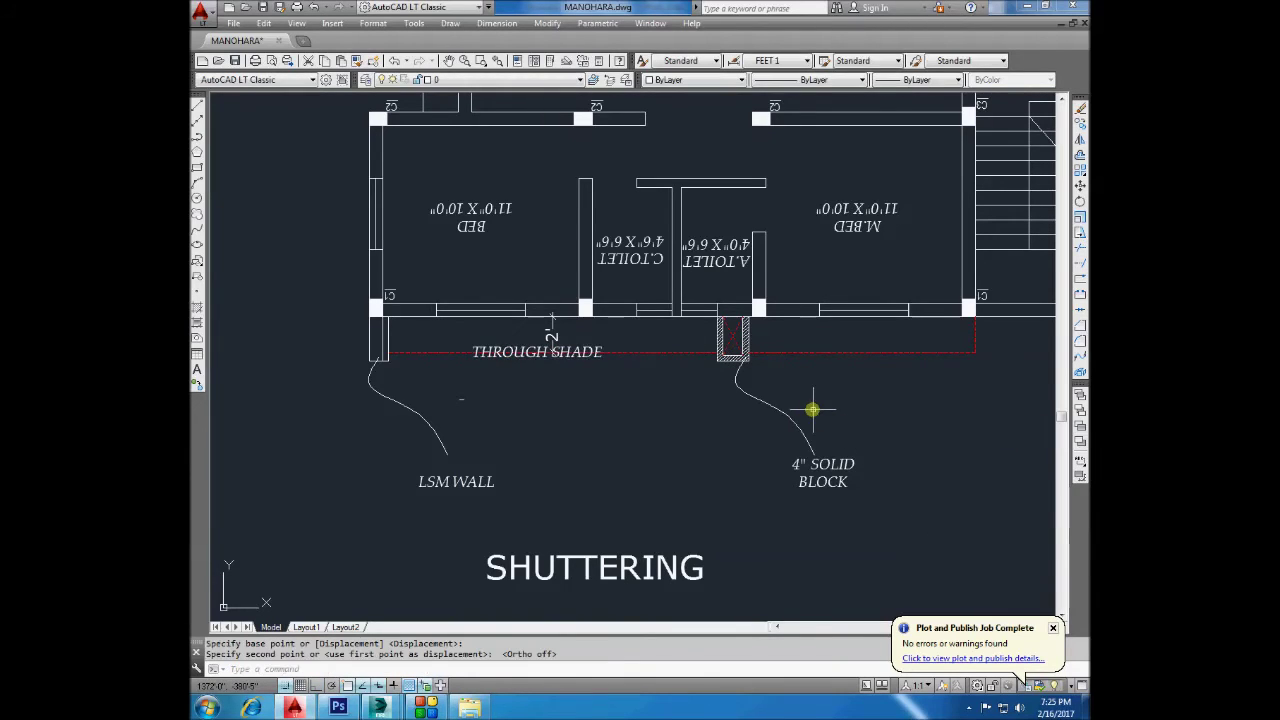
Copy THROUGH SHADE further right, then delete that extra copy.
click(583, 357)
click(1080, 122)
click(642, 401)
click(960, 401)
scroll(881, 338, up, 2)
click(860, 352)
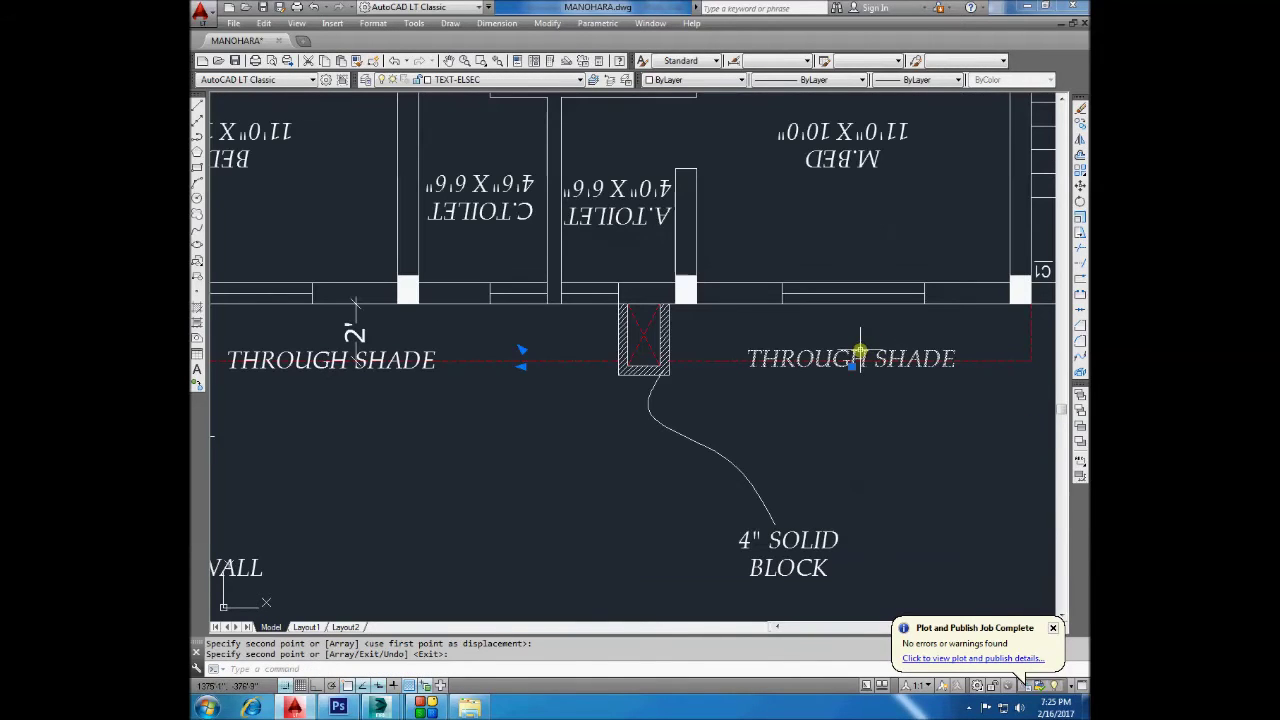
key(Delete)
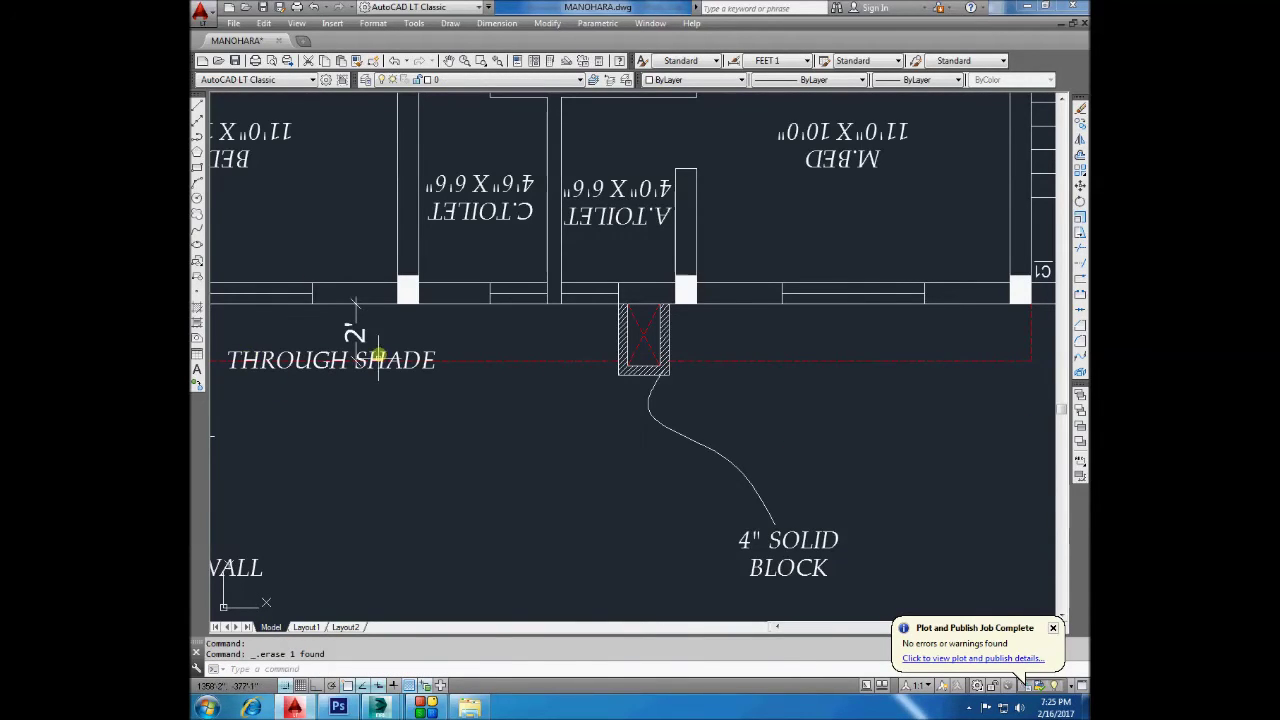
scroll(609, 357, down, 4)
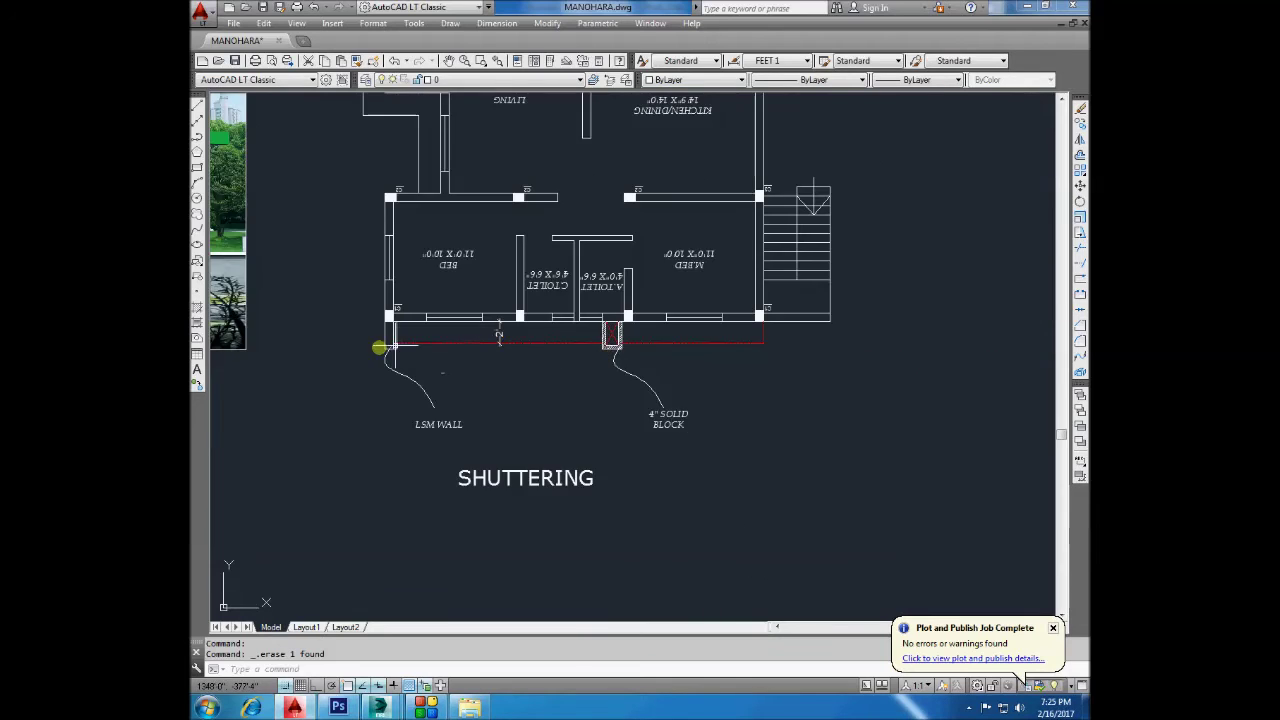
Fill the left pier beside LSM WALL with ANSI31 diagonal hatching.
scroll(380, 347, up, 2)
scroll(380, 309, up, 3)
scroll(380, 309, down, 2)
scroll(408, 343, down, 1)
scroll(384, 381, up, 2)
scroll(363, 286, up, 2)
click(197, 312)
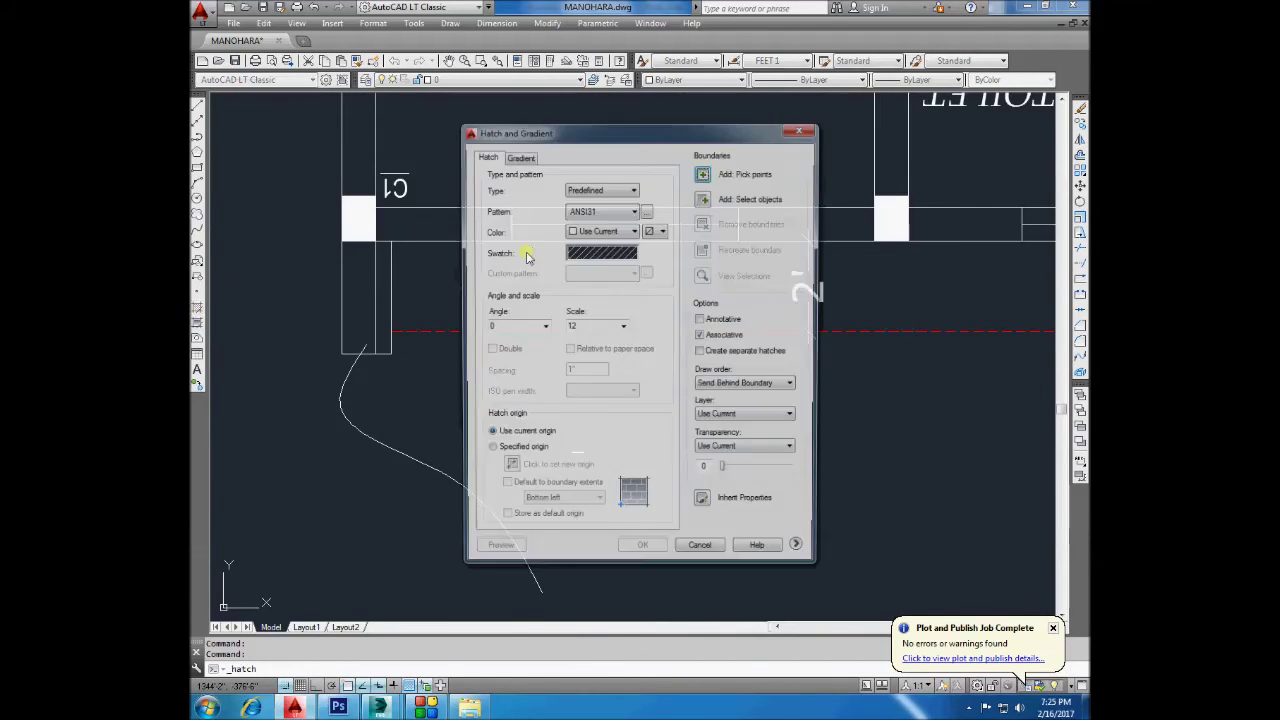
key(Escape)
scroll(412, 317, down, 3)
scroll(389, 340, up, 3)
key(Return)
click(746, 173)
click(380, 294)
key(Return)
click(643, 553)
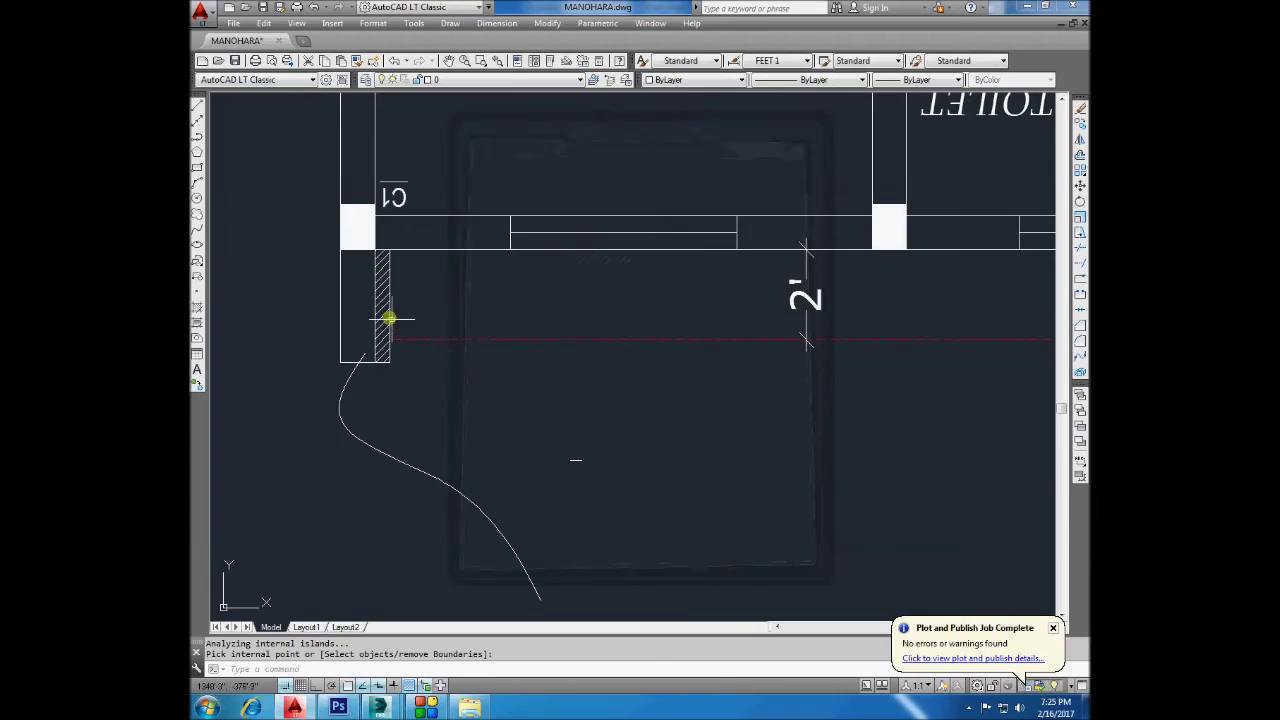
Select the leader curve and LSM WALL label to copy them.
scroll(376, 307, up, 2)
scroll(482, 285, down, 3)
click(563, 378)
click(497, 544)
click(1079, 124)
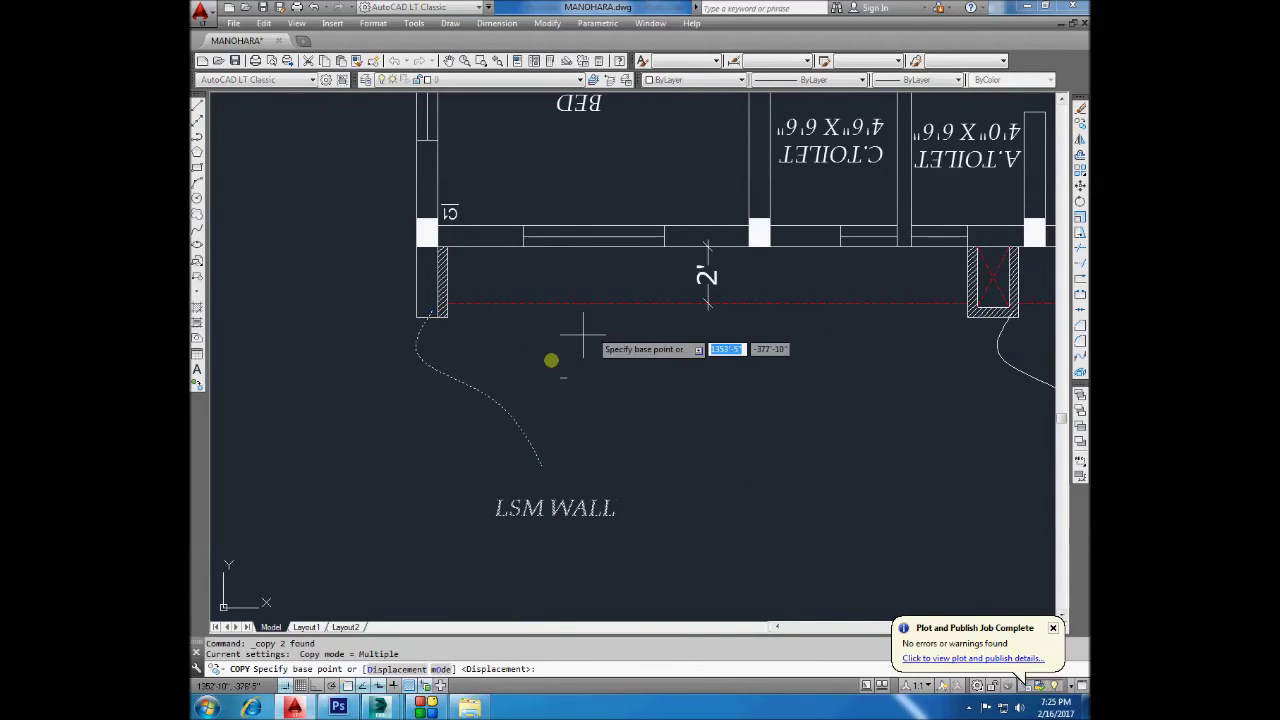
Place the copied curved leader slightly right and stretch its end to the bottom-left pier corner.
click(556, 376)
click(610, 363)
key(Return)
click(490, 302)
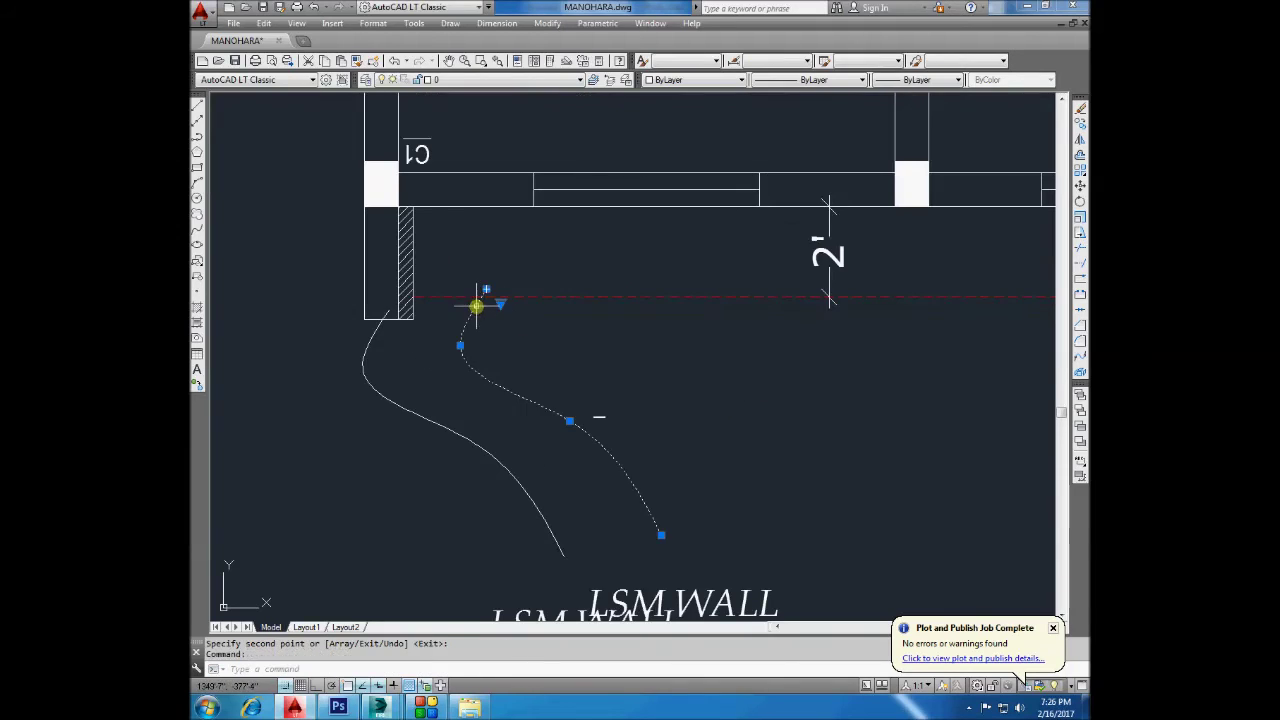
click(480, 300)
scroll(418, 310, up, 1)
click(410, 305)
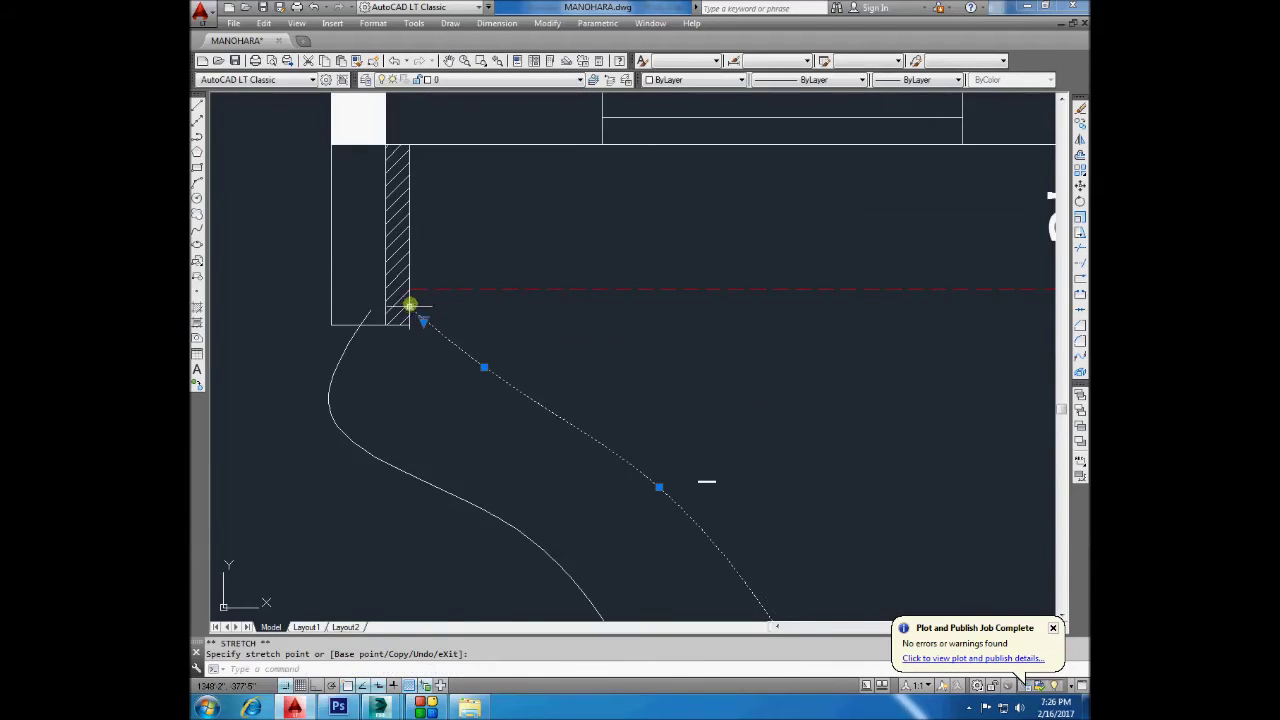
scroll(449, 220, down, 3)
scroll(440, 300, up, 2)
Place a trial linear dimension across the bottom of the hatched wall.
click(497, 23)
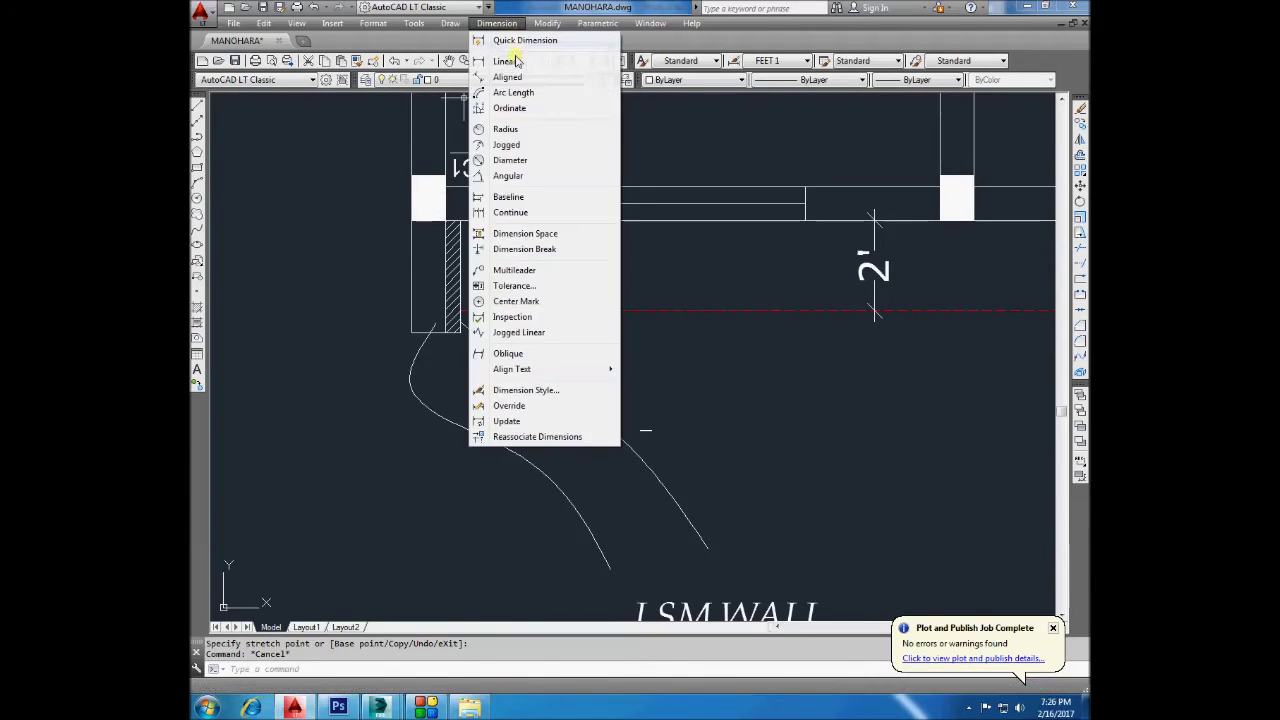
click(505, 55)
click(446, 322)
click(459, 322)
scroll(457, 330, up, 2)
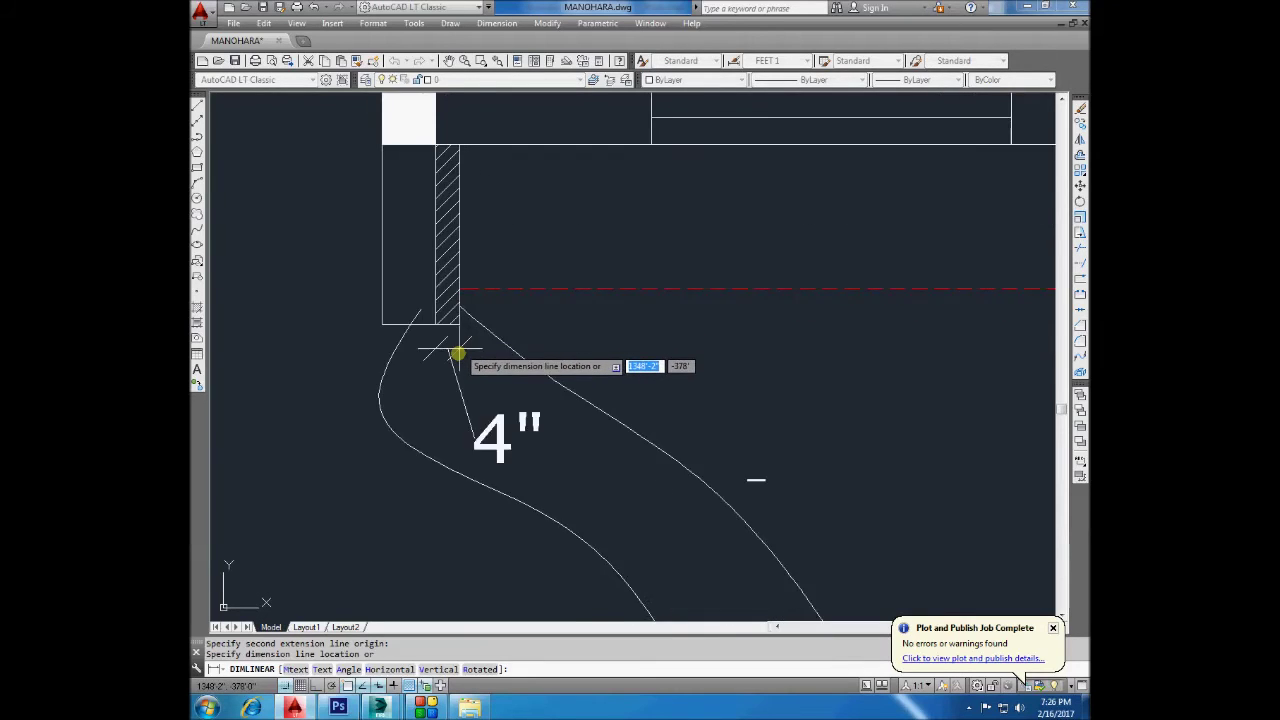
key(Escape)
key(Return)
click(421, 307)
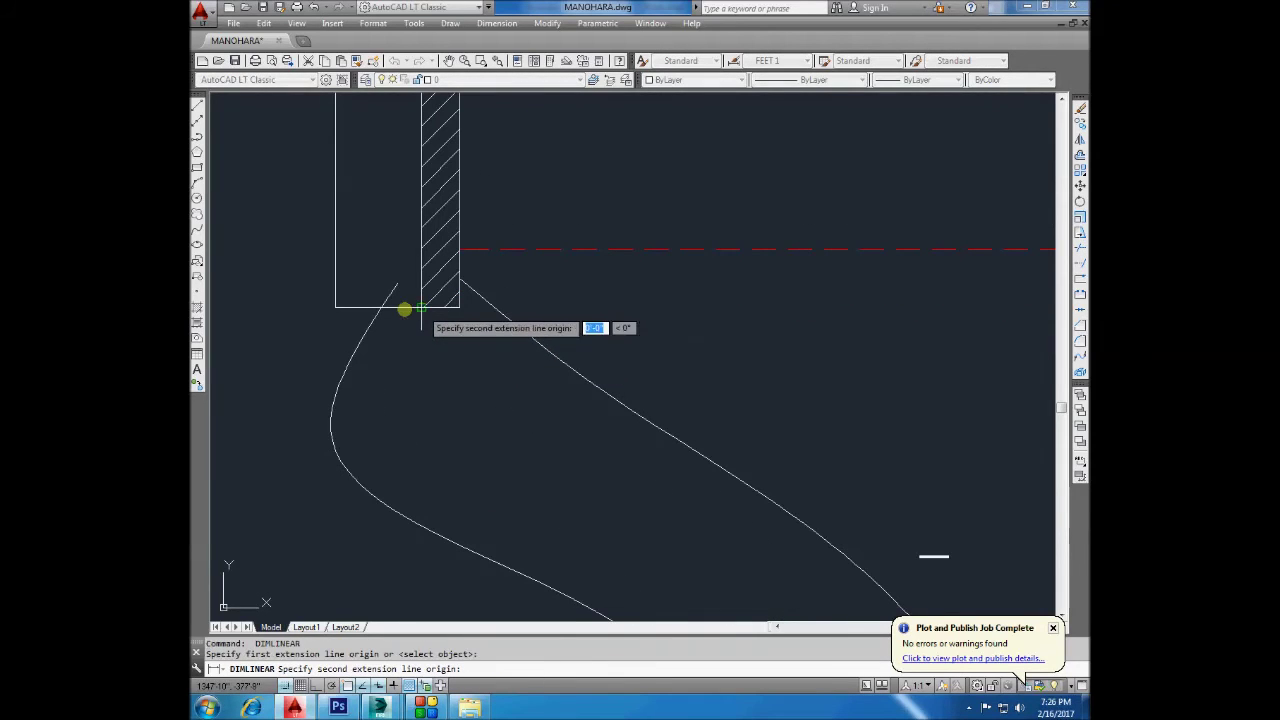
click(337, 306)
scroll(338, 311, down, 2)
scroll(338, 311, down, 2)
click(352, 433)
Add a second trial 4" dimension on the wall, then delete the trial dimensions.
key(Return)
click(386, 306)
click(337, 306)
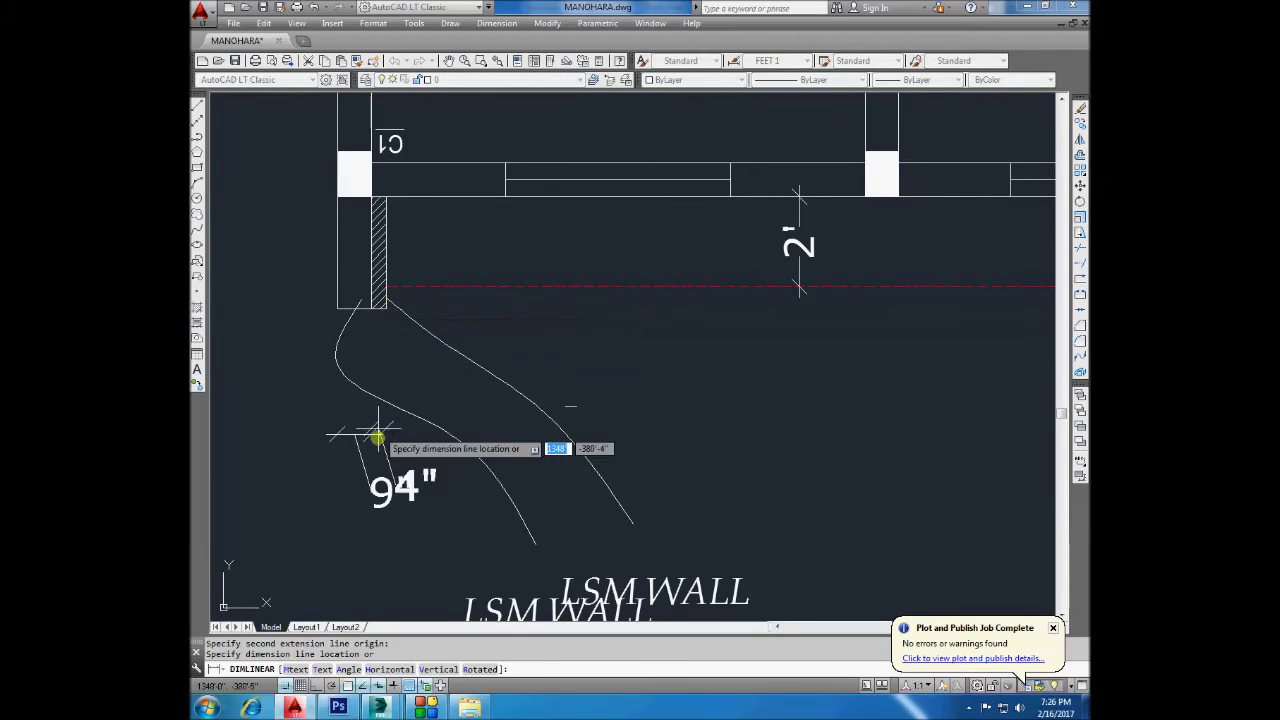
scroll(367, 433, up, 1)
click(367, 433)
scroll(403, 385, down, 2)
drag(414, 443, 349, 480)
key(Delete)
key(Delete)
Start another linear dimension from the pier corner.
click(497, 23)
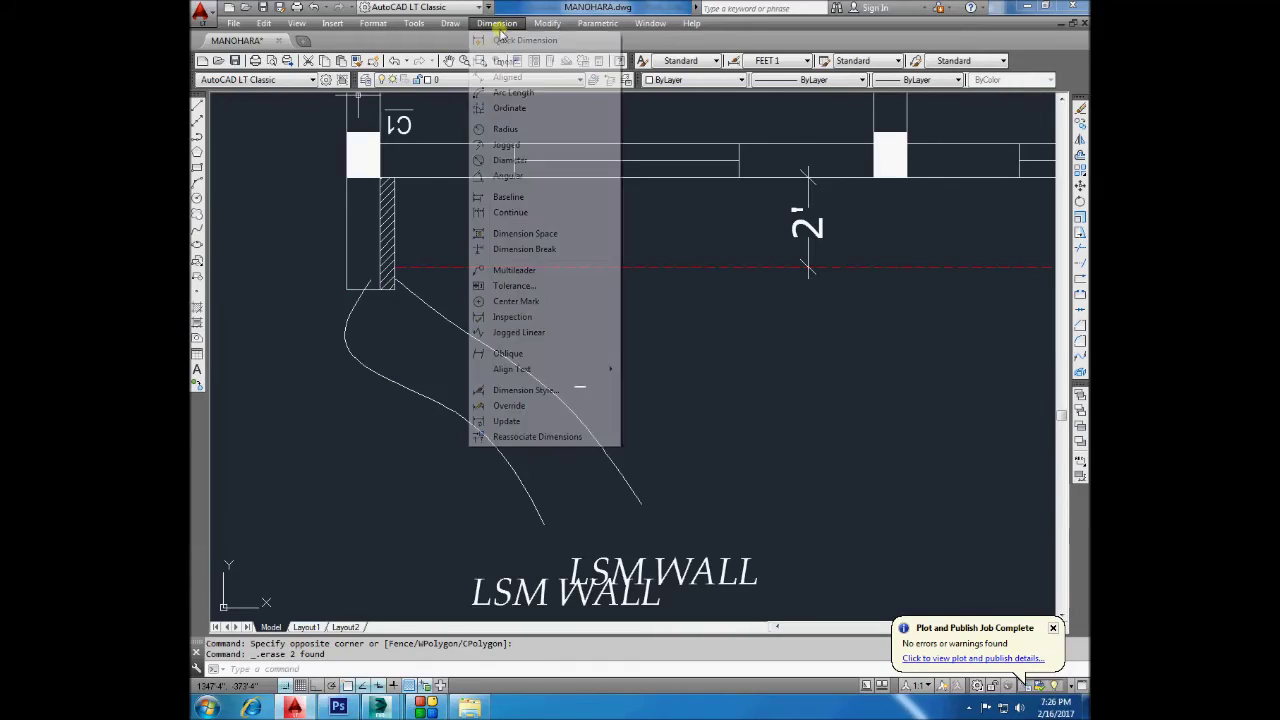
click(510, 68)
click(347, 288)
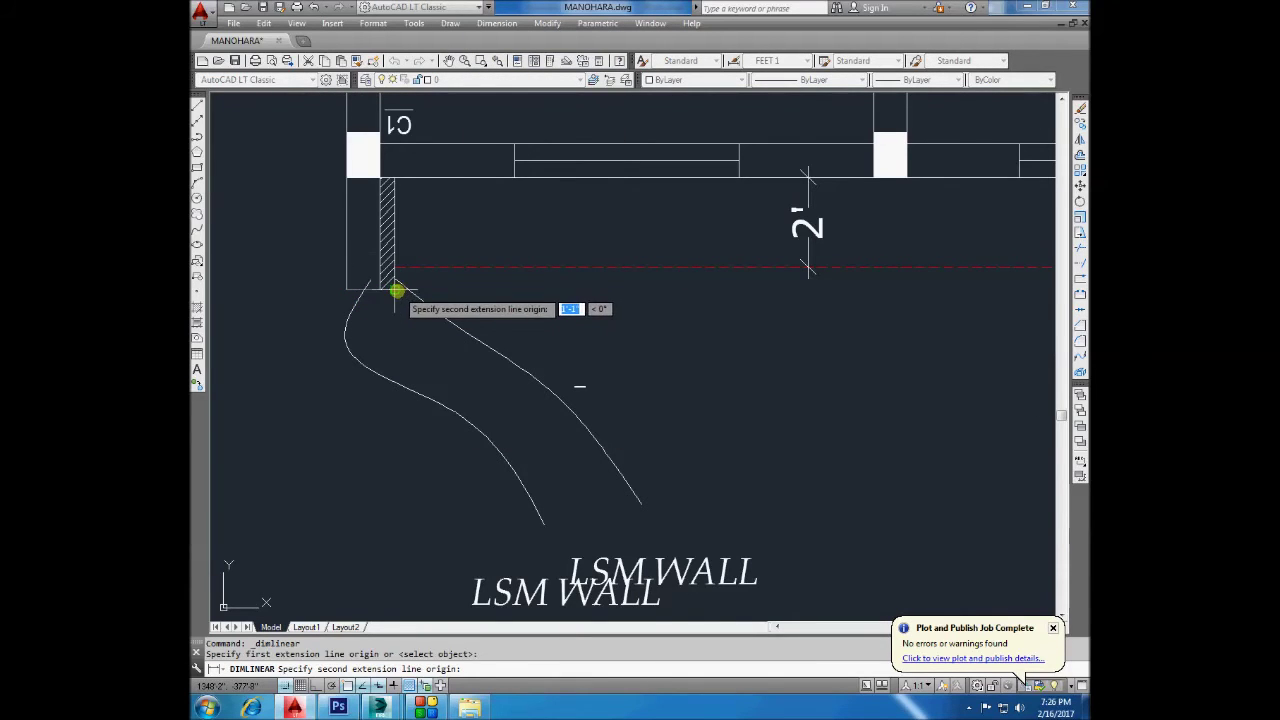
click(396, 291)
scroll(360, 323, down, 3)
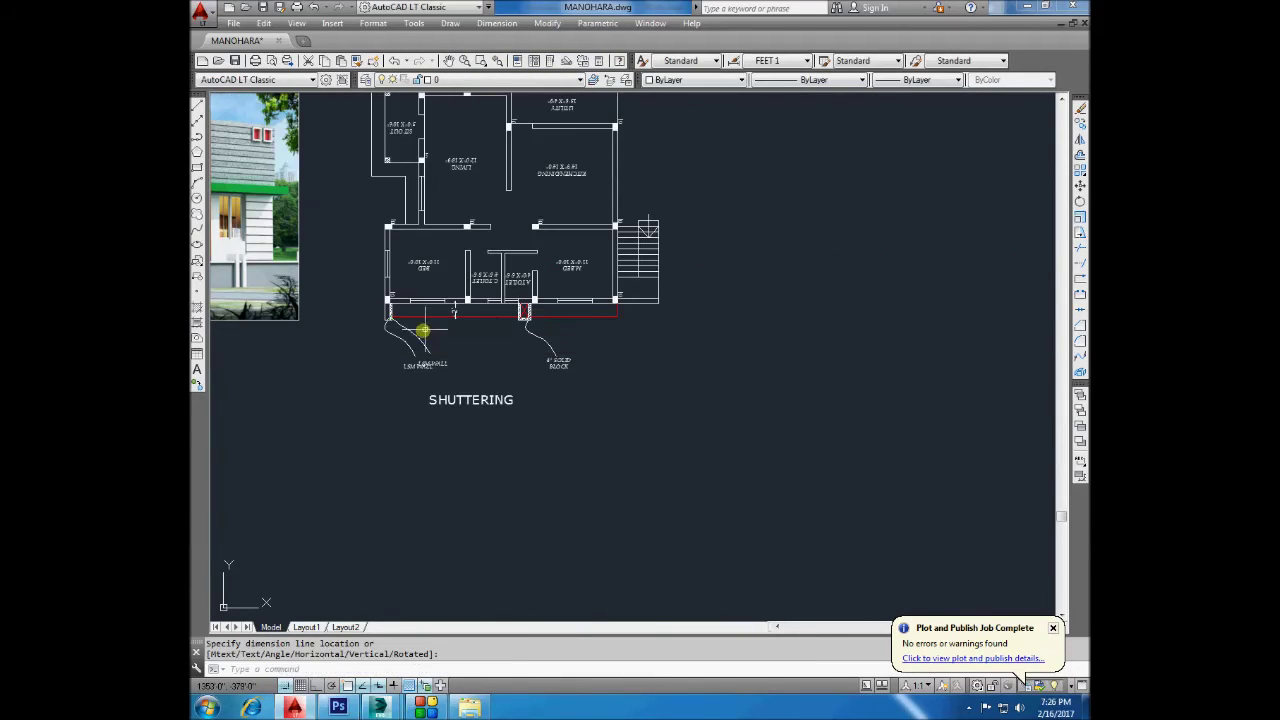
scroll(423, 331, up, 3)
Move the LSM WALL label higher up the plan.
click(463, 383)
text(m)
key(Return)
click(488, 372)
click(417, 317)
scroll(417, 317, up, 2)
Delete the old leader near the pier.
click(401, 321)
click(391, 323)
key(Delete)
scroll(226, 220, up, 4)
Draw a new orthogonal leader line from the pier edge down to a short horizontal tail.
click(197, 106)
click(373, 258)
key(F8)
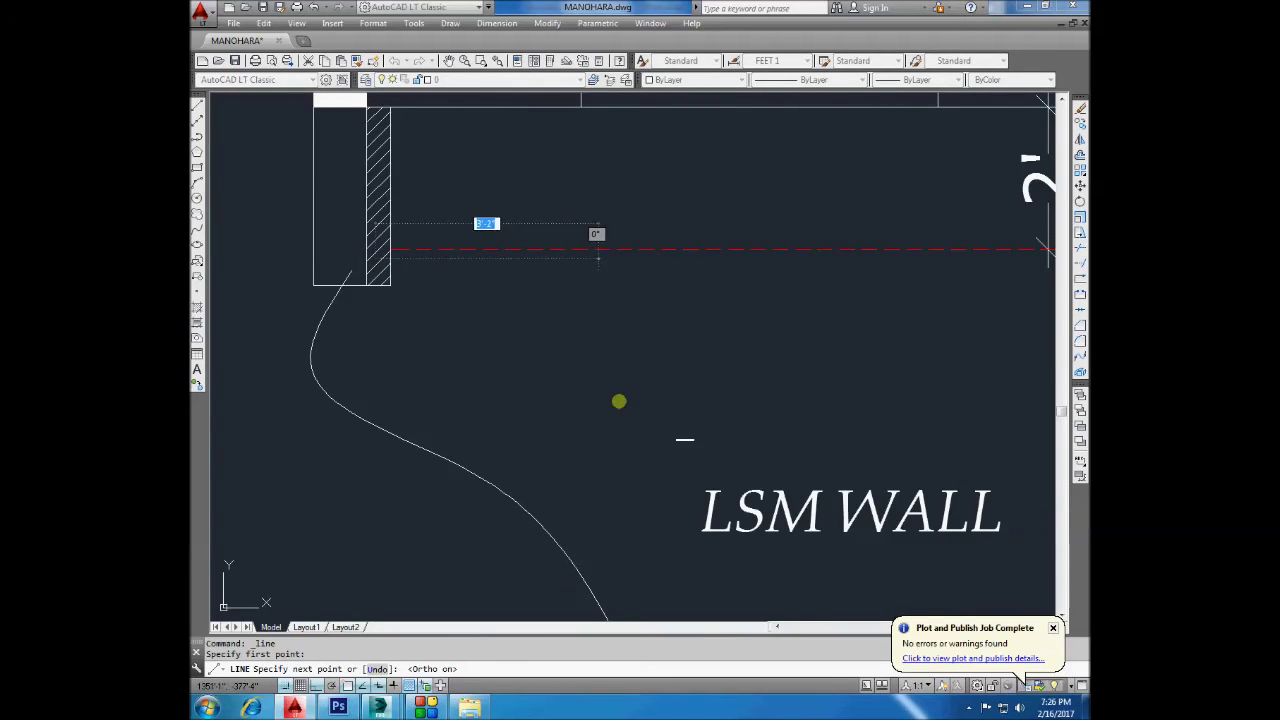
click(628, 406)
click(658, 406)
key(Return)
Move the LSM WALL label to the new leader's end and erase the duplicate label.
click(777, 515)
text(m)
key(Return)
click(782, 430)
click(682, 313)
scroll(660, 345, down, 3)
click(725, 370)
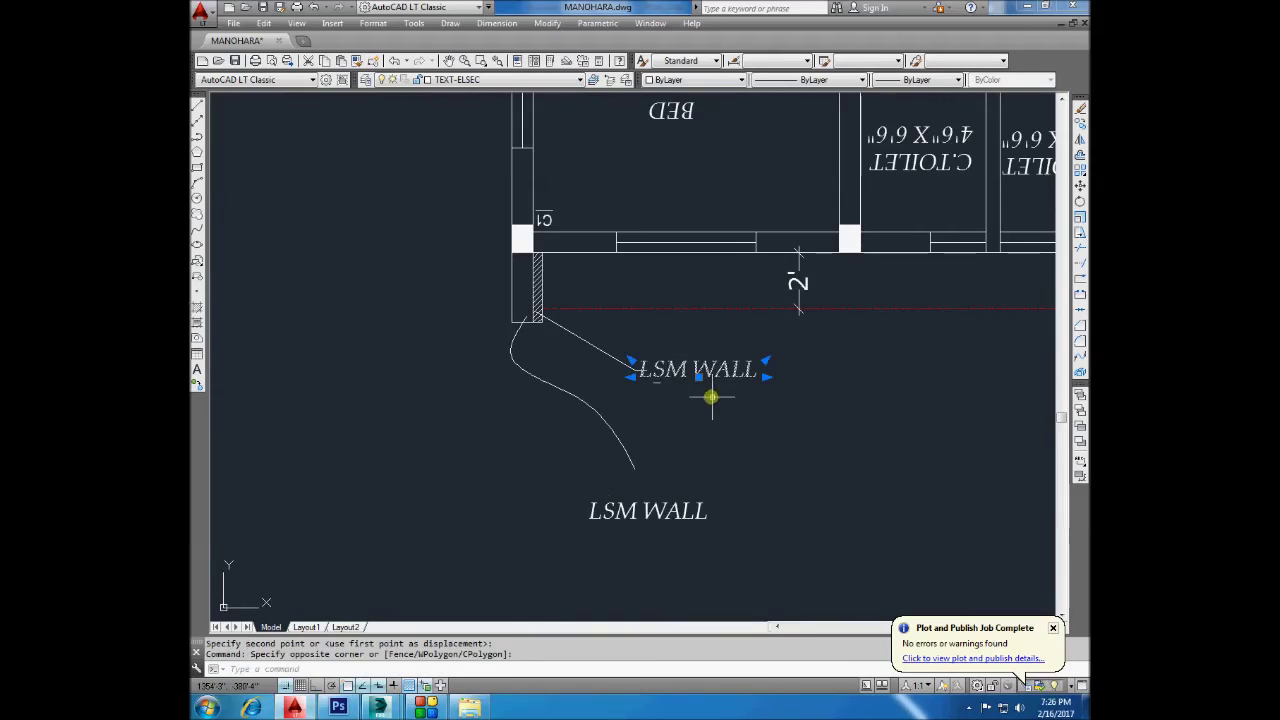
key(Delete)
scroll(814, 377, down, 5)
scroll(751, 391, up, 4)
Copy the 4" SOLID BLOCK label to the left pier's leader, then bring the bedroom's left wall into view.
click(686, 392)
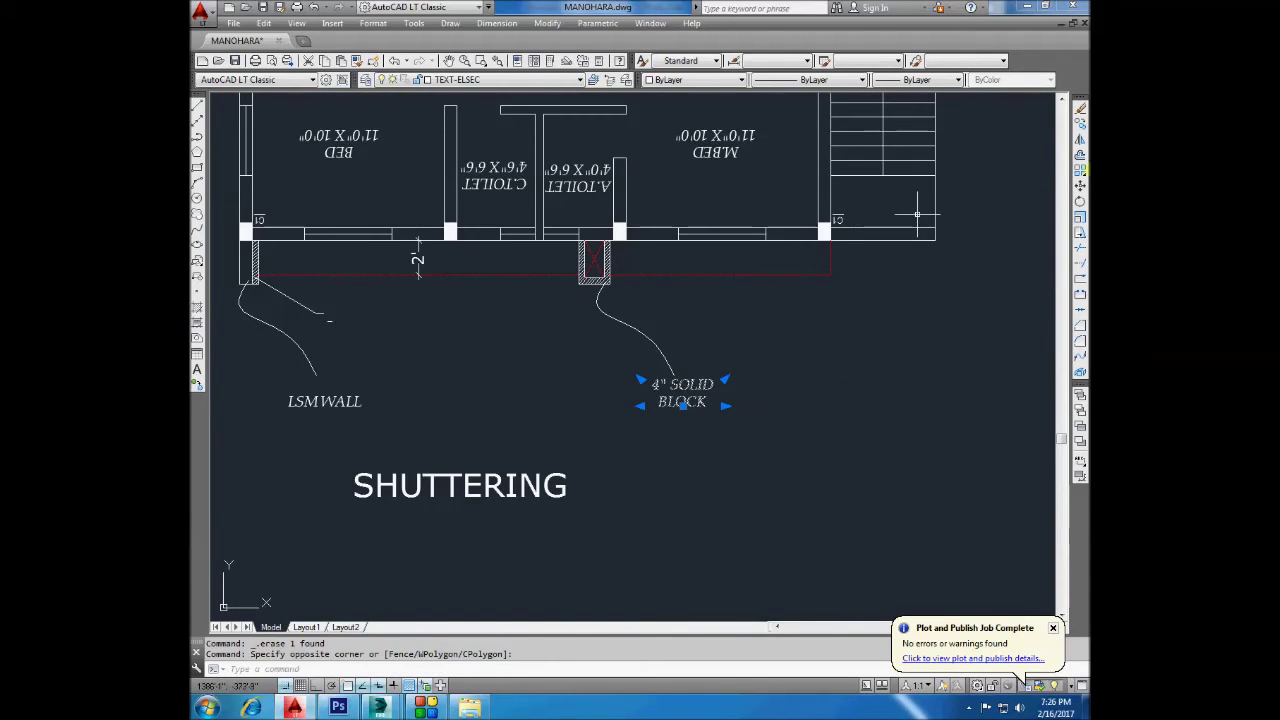
text(co)
key(Return)
click(1019, 388)
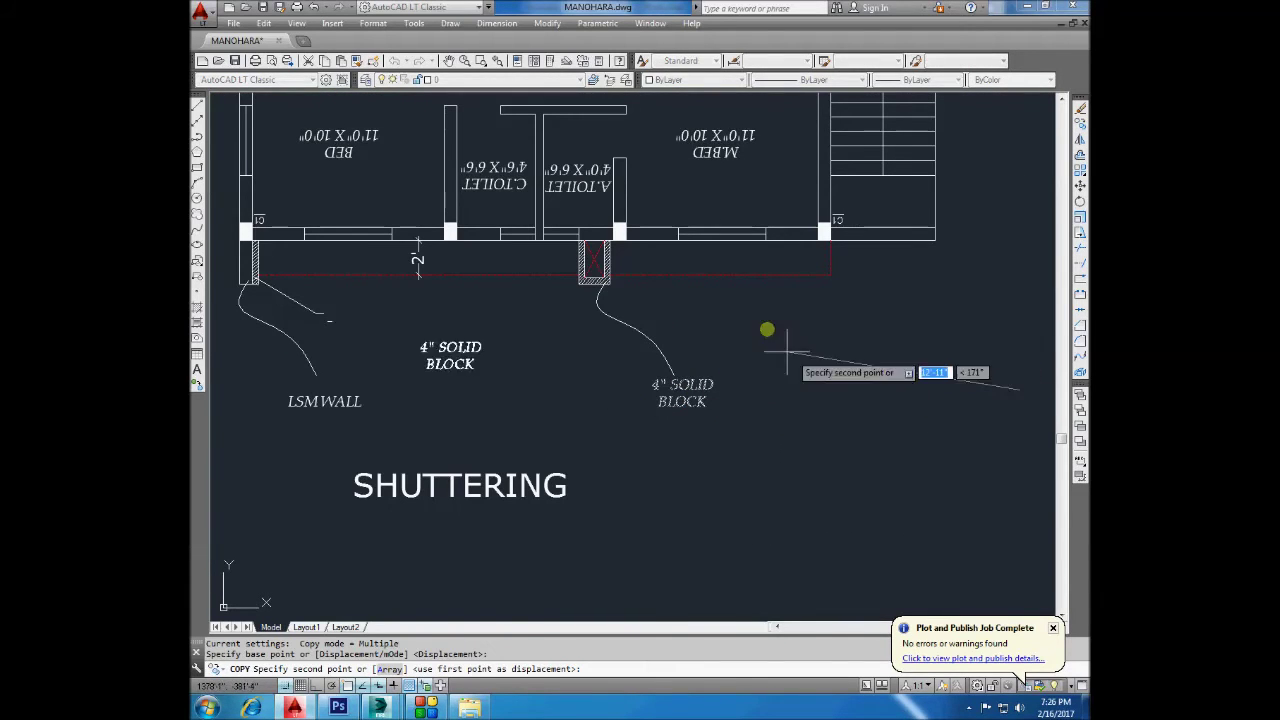
click(690, 307)
key(Return)
scroll(289, 291, down, 4)
key(Escape)
middle_drag(551, 351, 551, 399)
scroll(633, 317, up, 4)
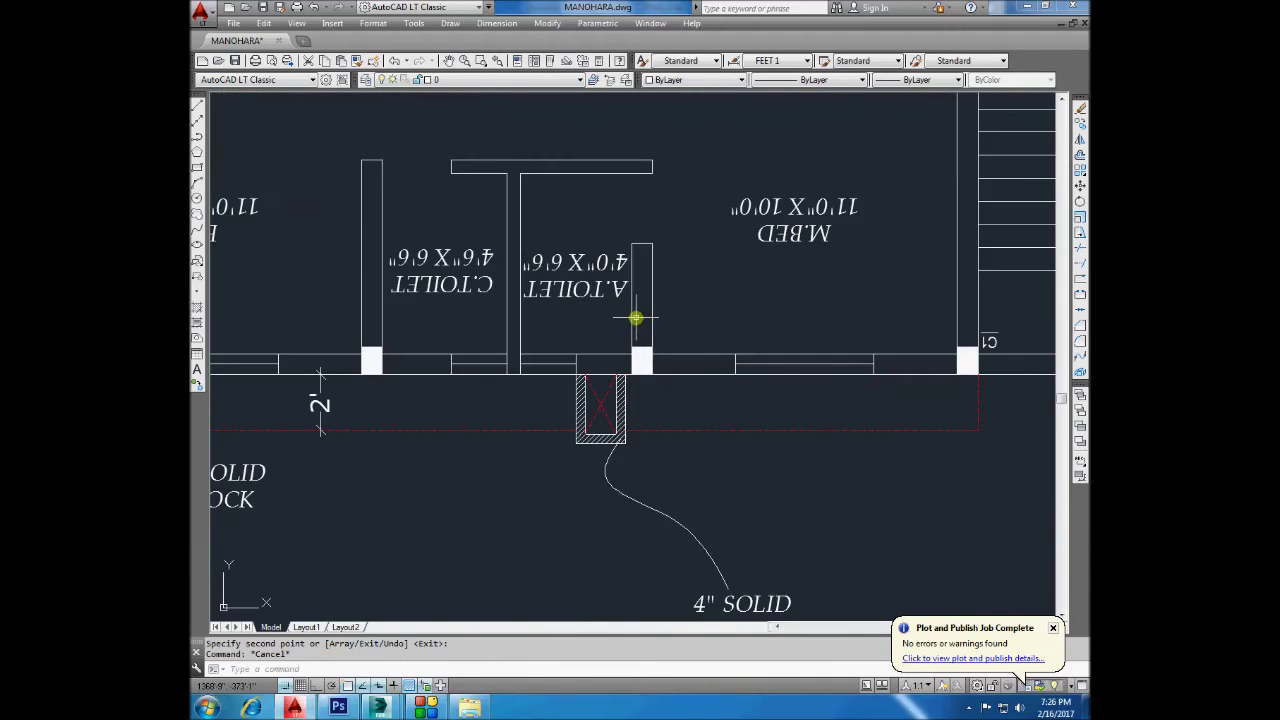
scroll(648, 358, down, 2)
mouse_move(337, 251)
middle_down()
mouse_move(517, 377)
mouse_move(555, 347)
middle_up()
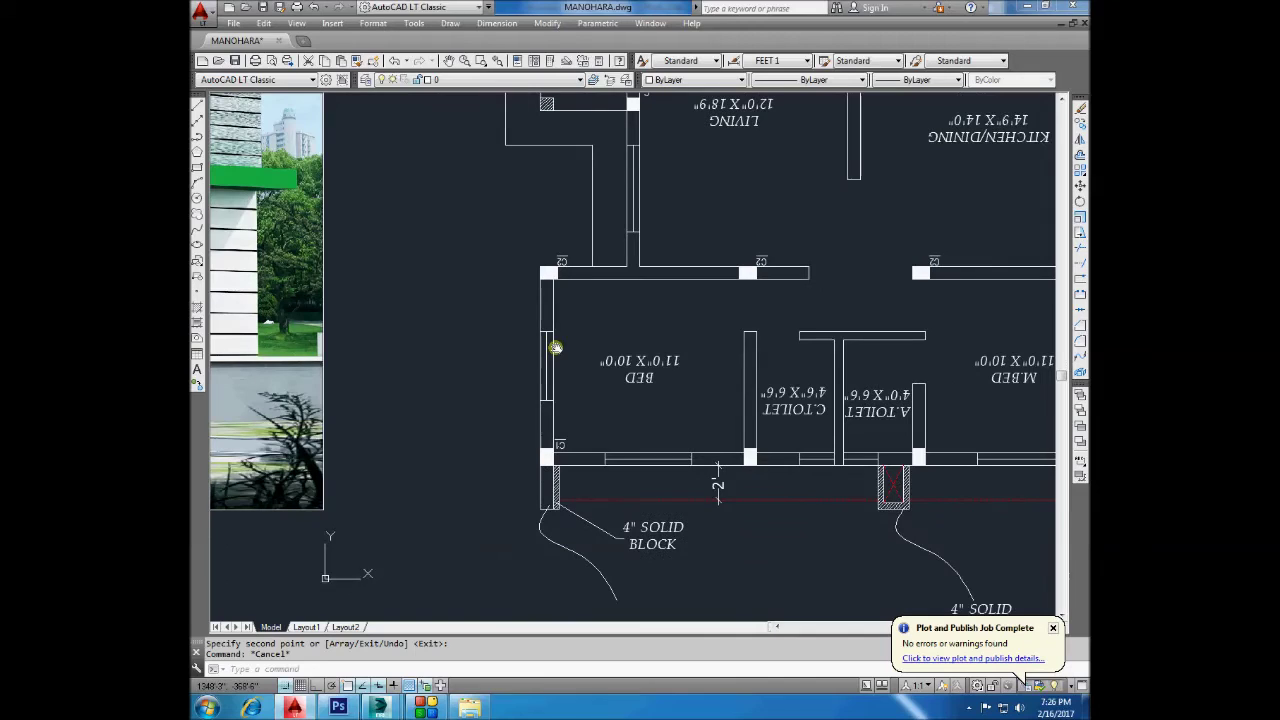
scroll(548, 322, up, 2)
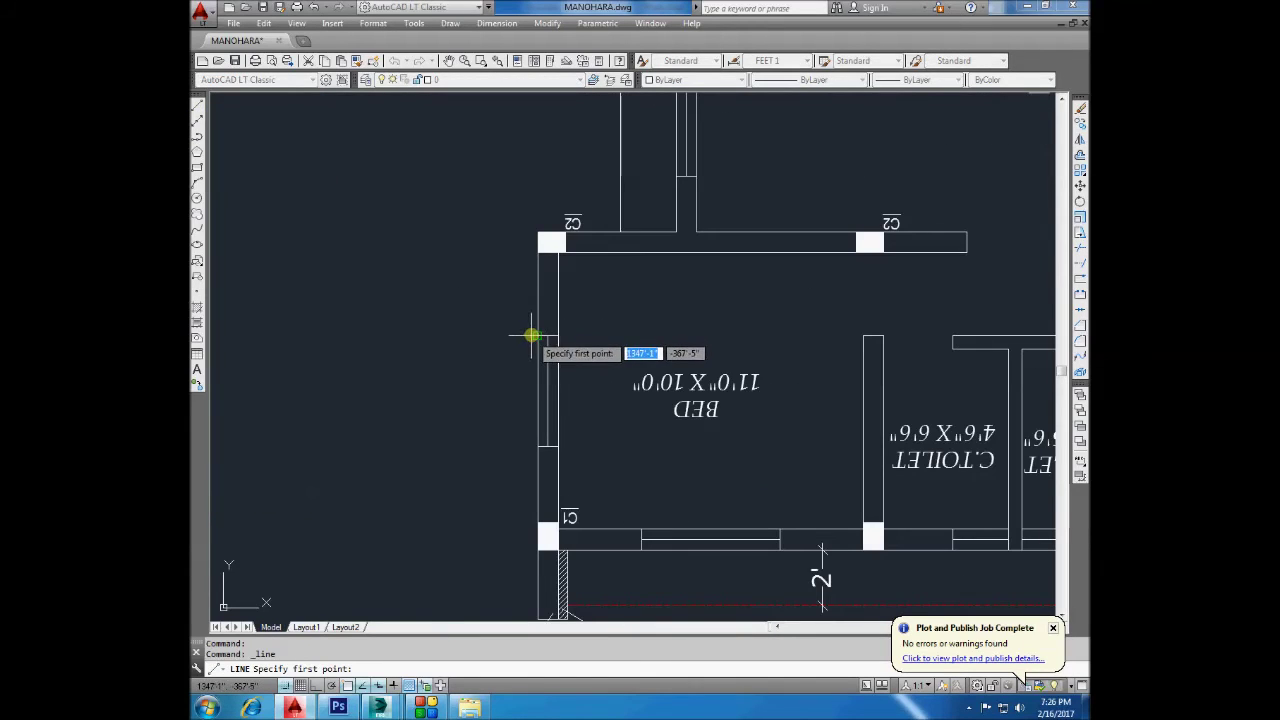
Draw orthogonal outline lines outside the bedroom's left wall.
click(537, 335)
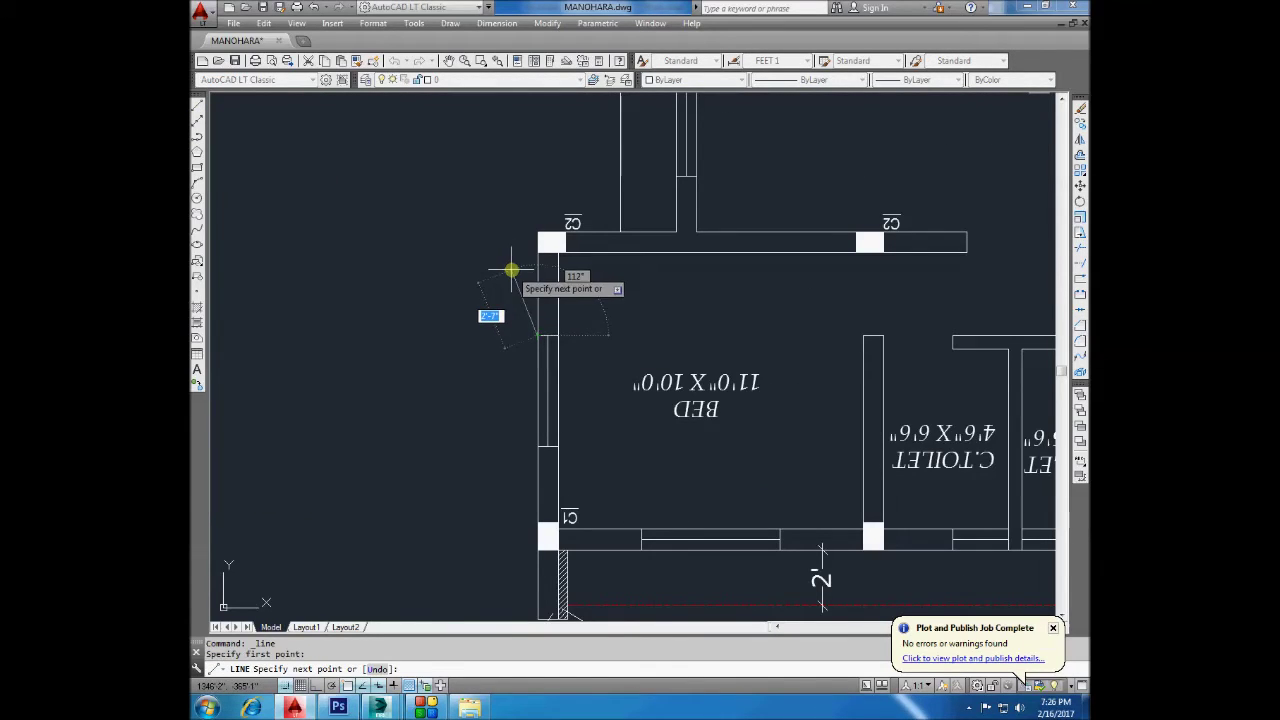
key(F8)
key(Return)
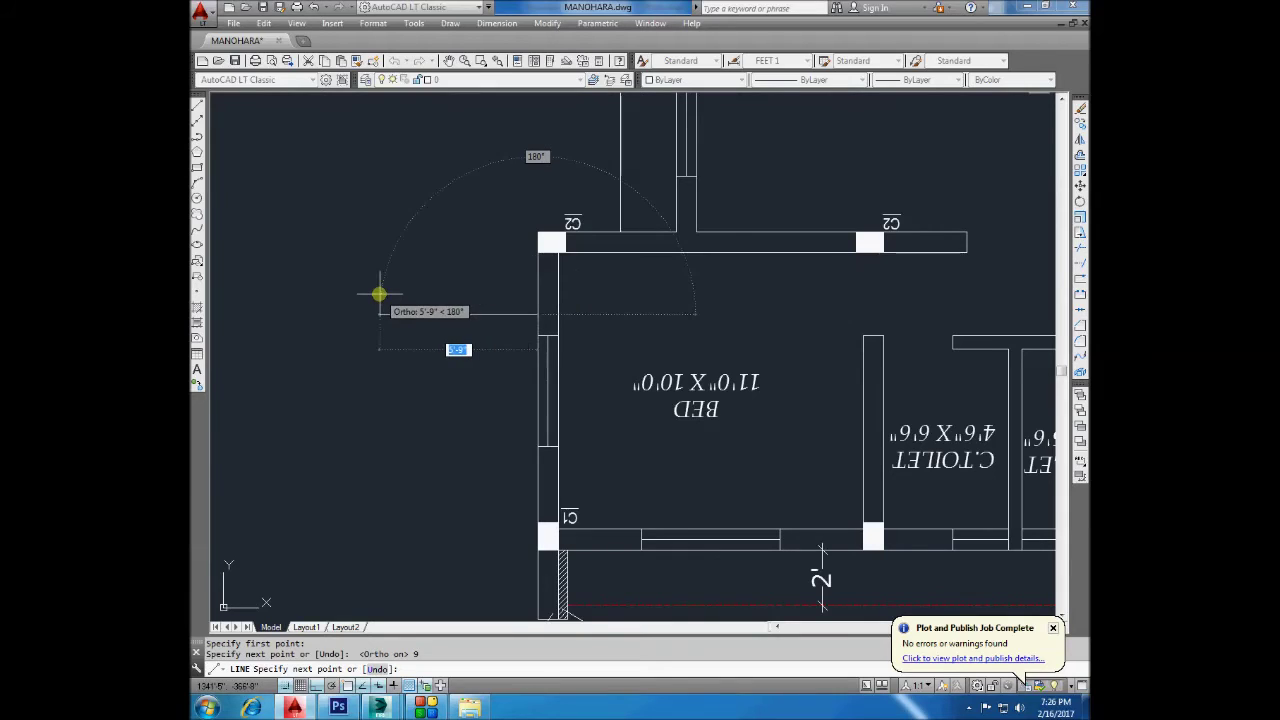
key(Return)
click(423, 447)
Mirror the short horizontal outline segment, keeping the original.
key(Return)
click(536, 322)
click(490, 272)
click(1080, 140)
click(540, 368)
click(638, 353)
key(Return)
Fillet the outline corner and erase a stray segment.
text(f)
key(Return)
click(489, 452)
click(537, 318)
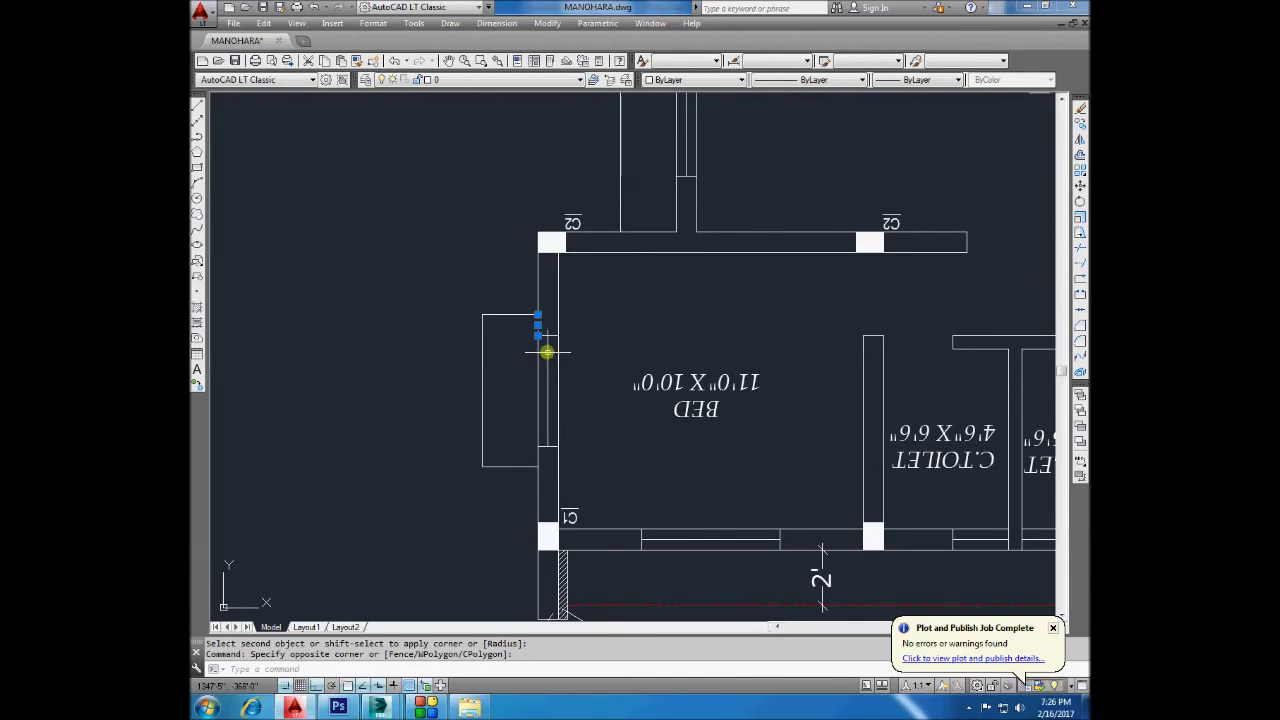
click(453, 246)
key(Delete)
Match the new outline's properties to the red dashed line.
click(356, 60)
scroll(497, 209, down, 2)
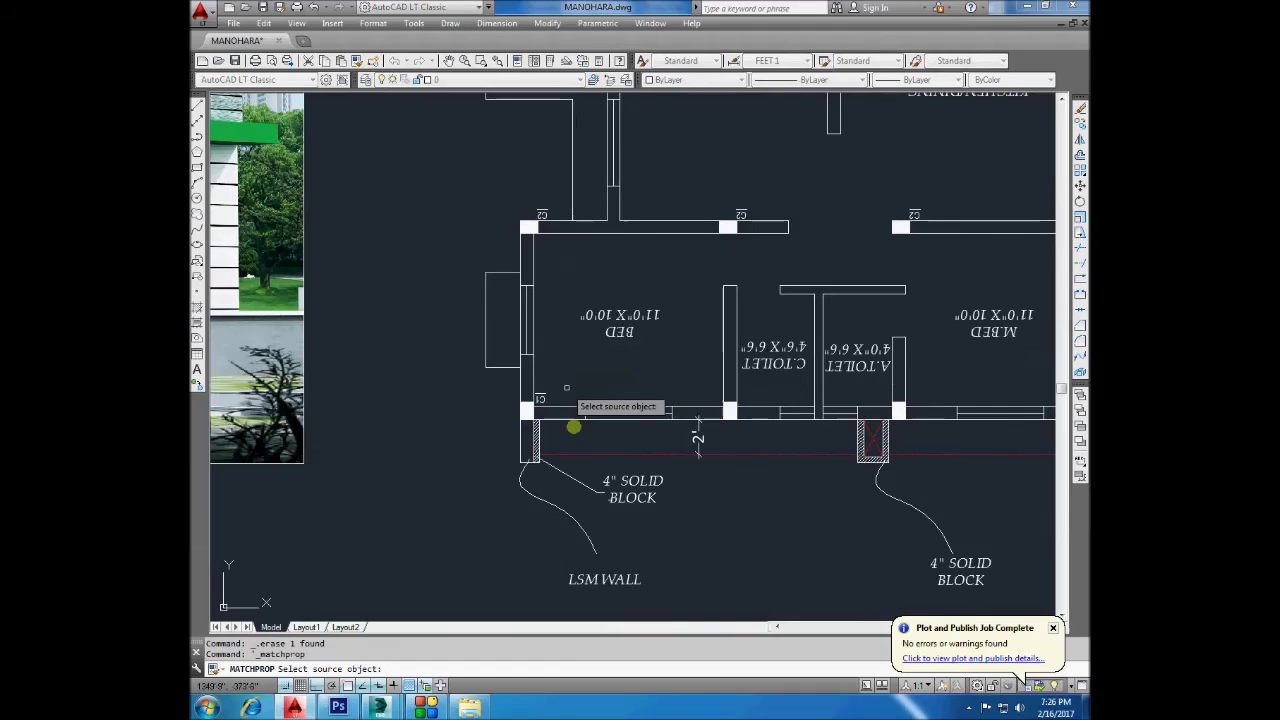
click(593, 457)
scroll(495, 245, up, 2)
click(488, 231)
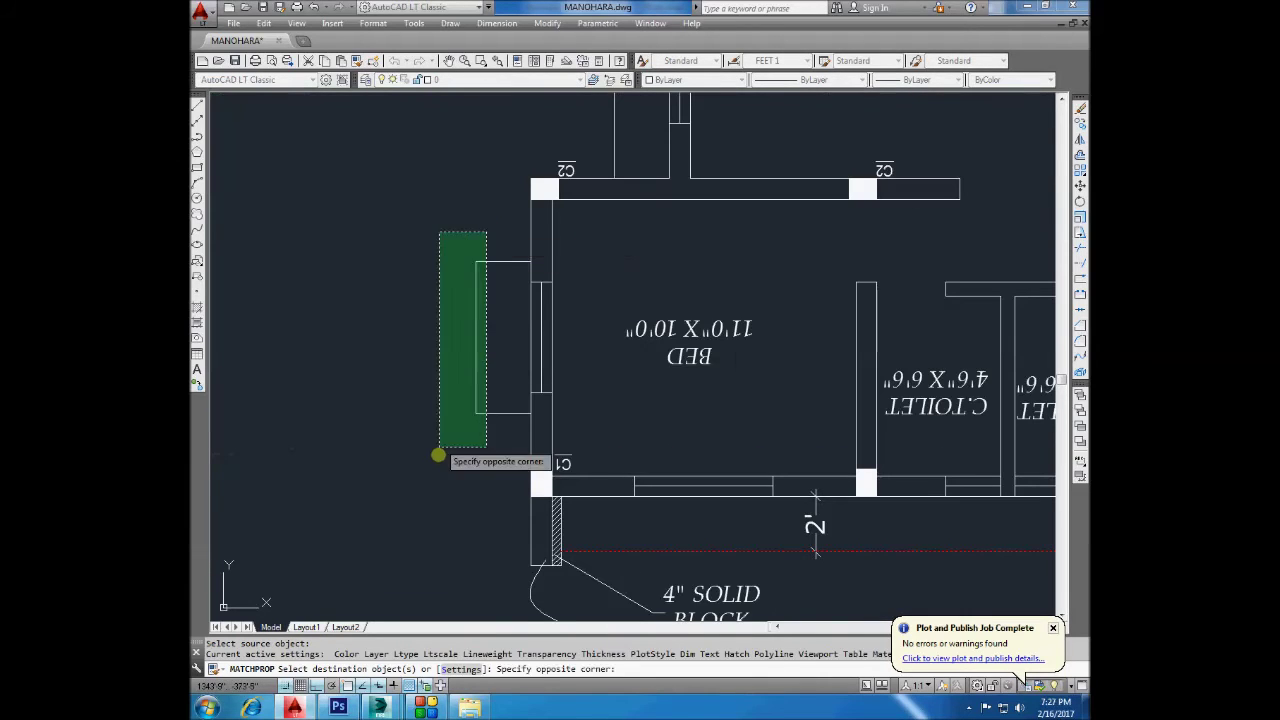
click(437, 457)
Add a 2' linear dimension for the projection depth.
click(497, 23)
click(500, 63)
click(530, 337)
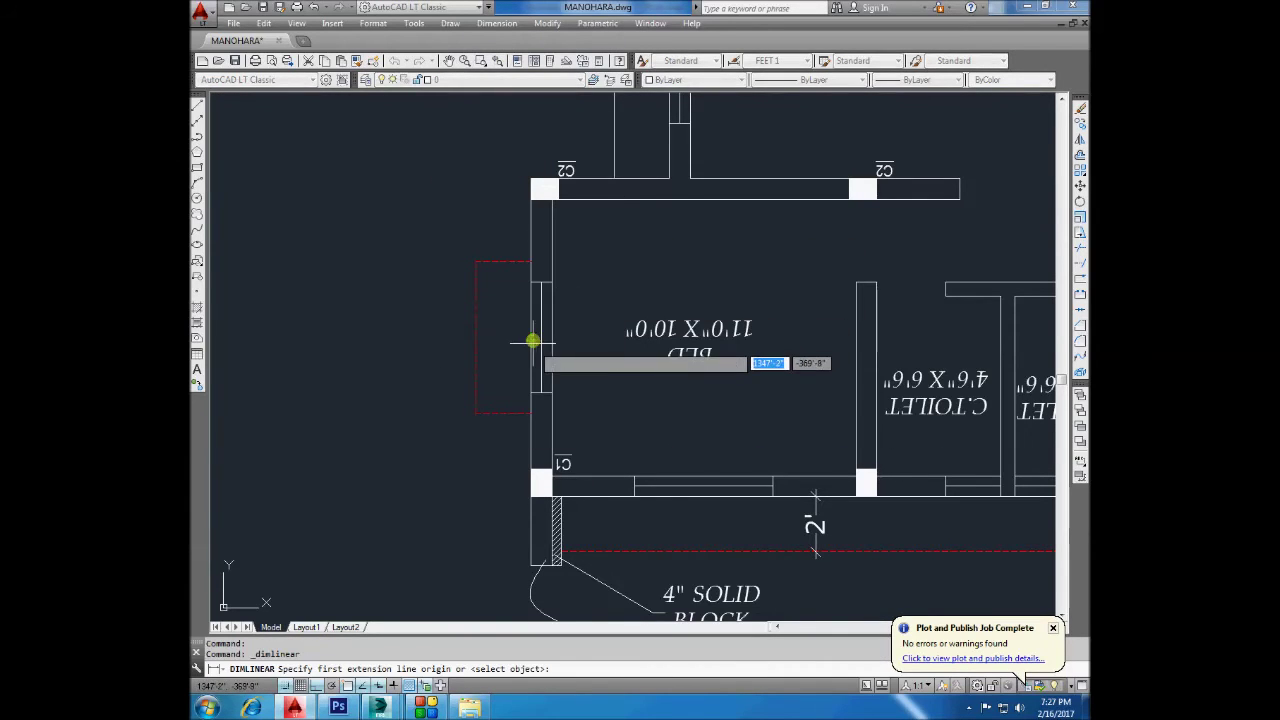
click(477, 338)
click(491, 337)
scroll(700, 345, down, 2)
scroll(700, 345, down, 3)
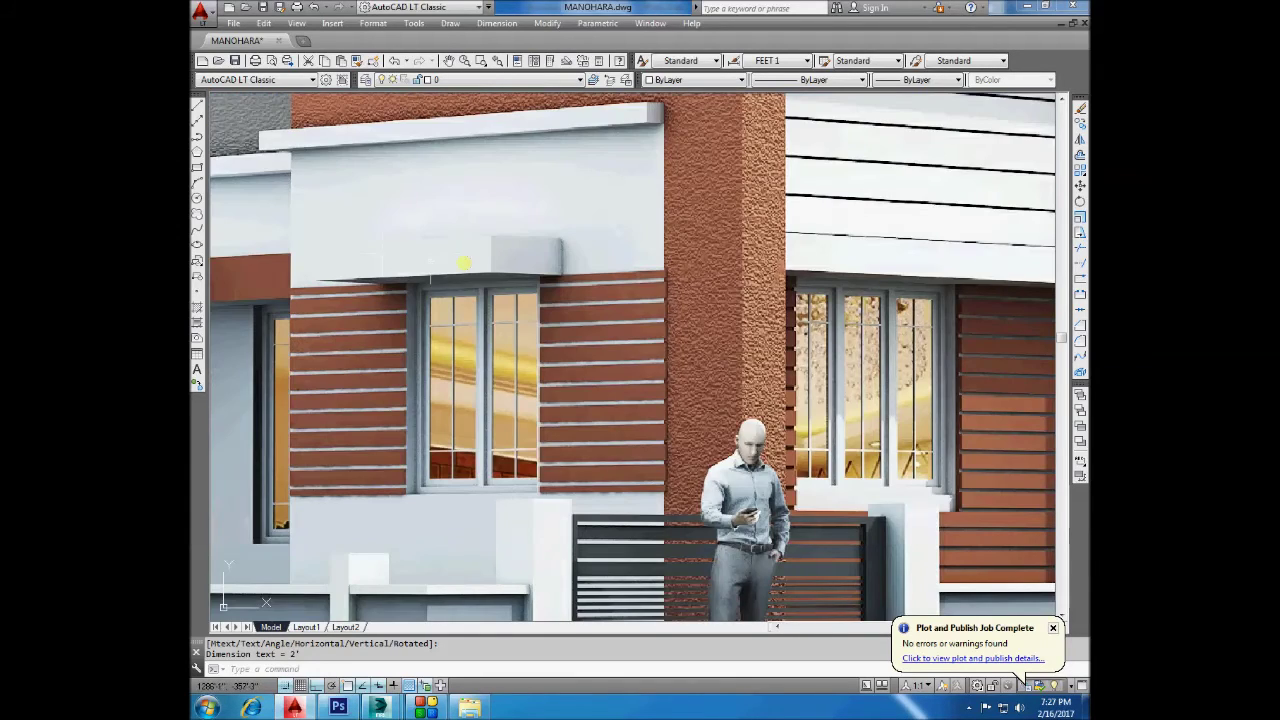
Draw a revision cloud around the bottom-left pier, then switch to the 3ds Max house scene.
scroll(714, 366, up, 2)
scroll(572, 307, up, 5)
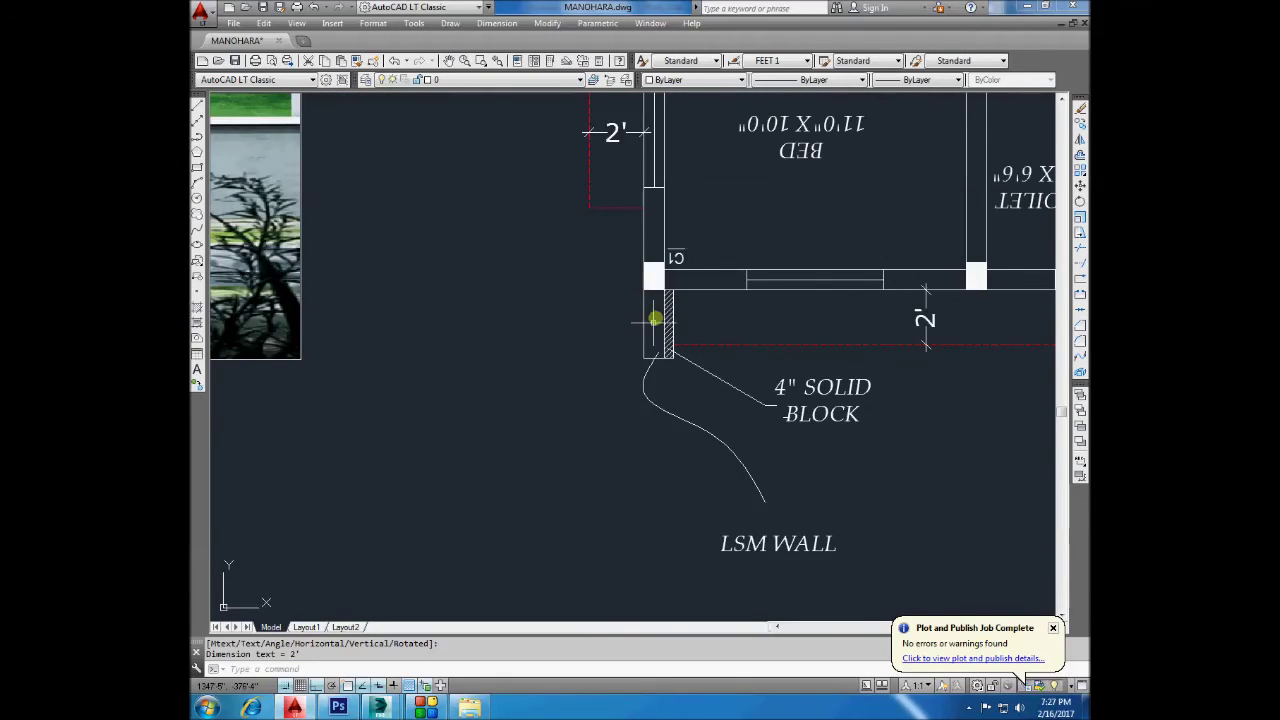
scroll(654, 319, down, 5)
middle_drag(401, 273, 686, 343)
scroll(554, 316, down, 2)
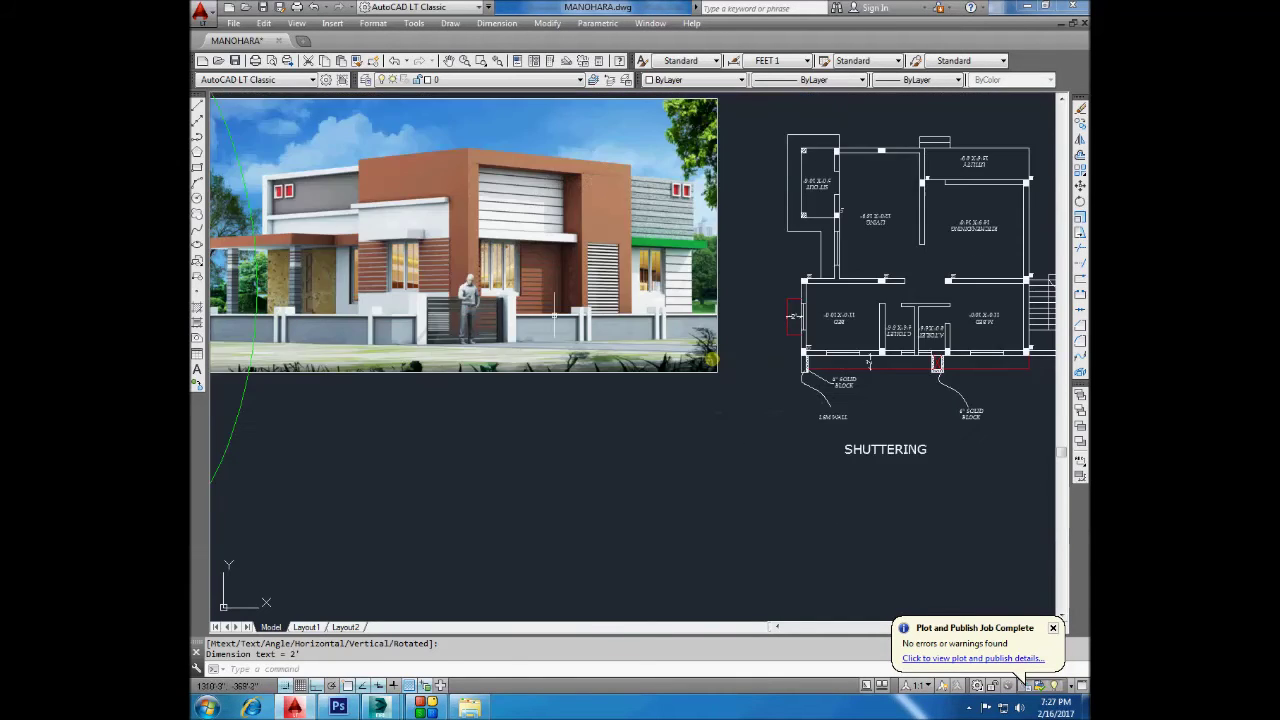
scroll(806, 357, up, 4)
scroll(813, 350, up, 2)
click(197, 214)
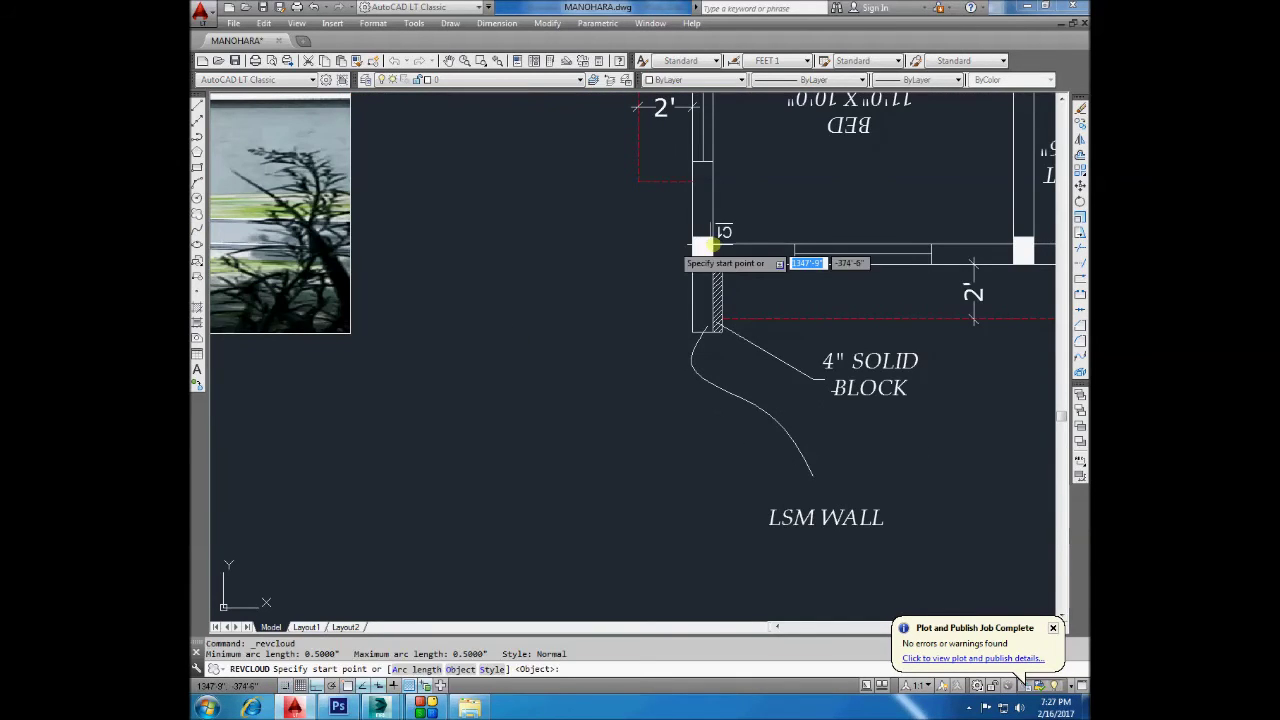
click(758, 283)
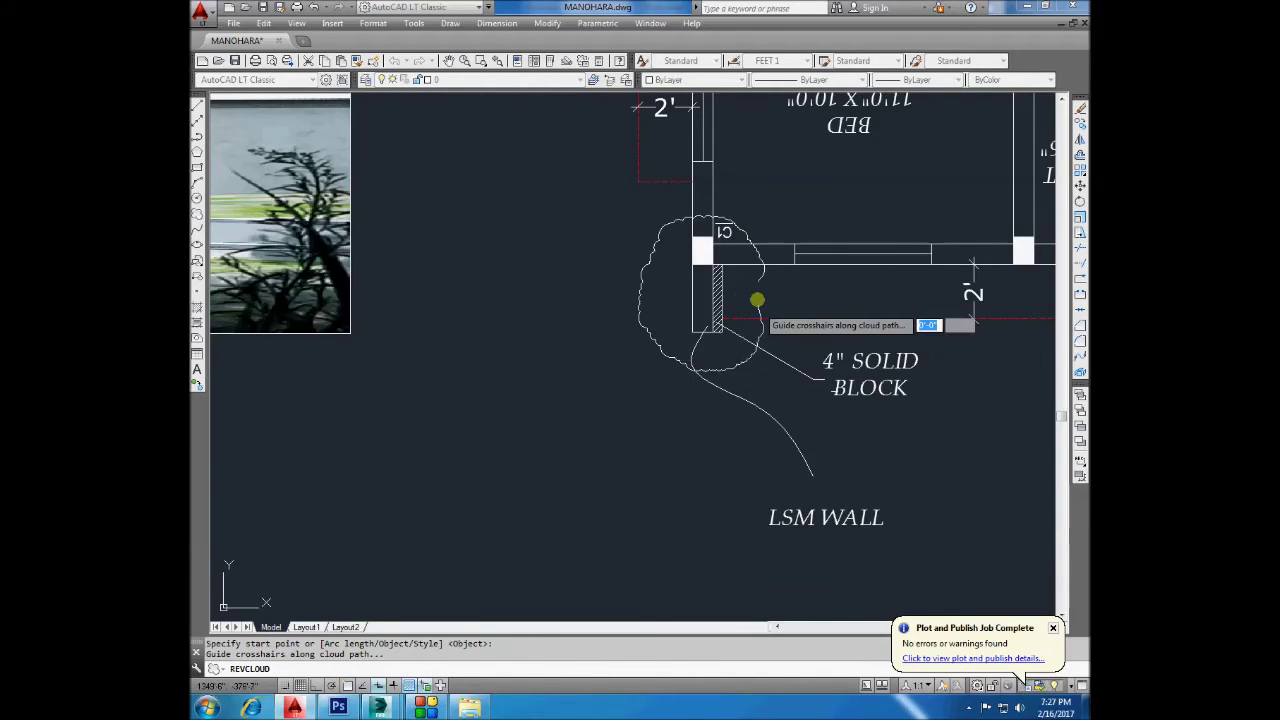
scroll(790, 320, down, 3)
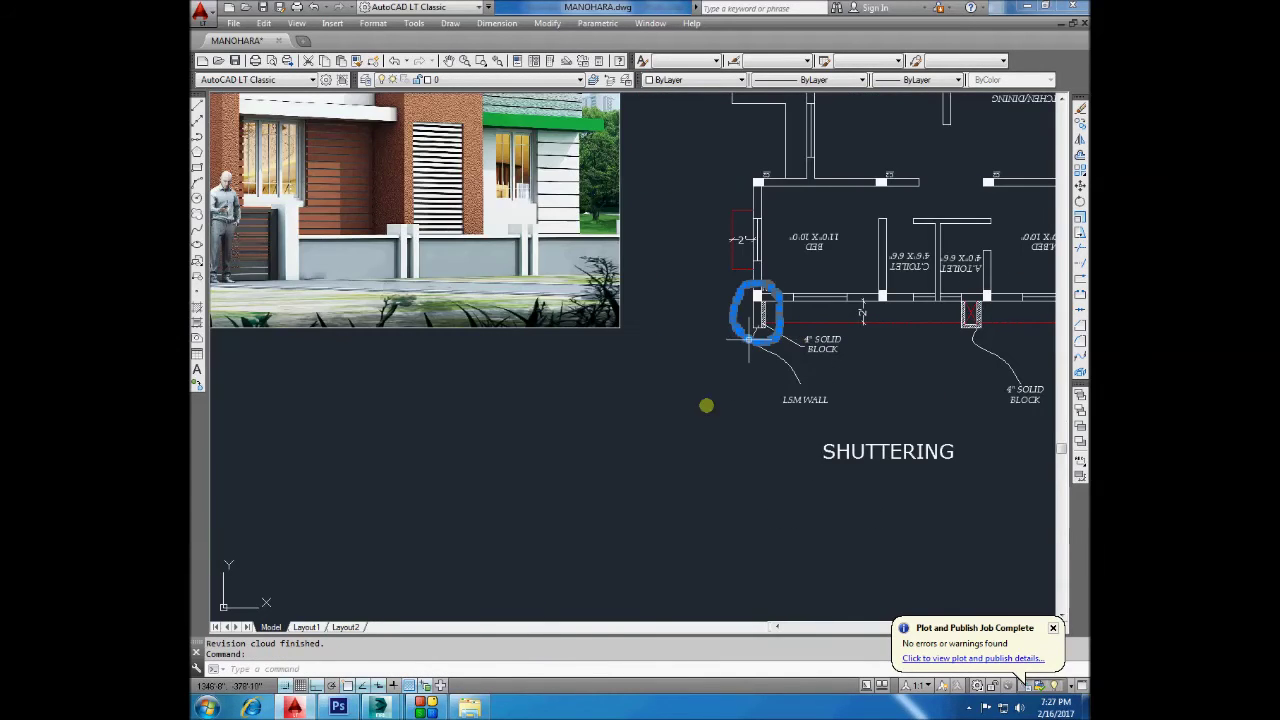
mouse_move(379, 707)
click(434, 598)
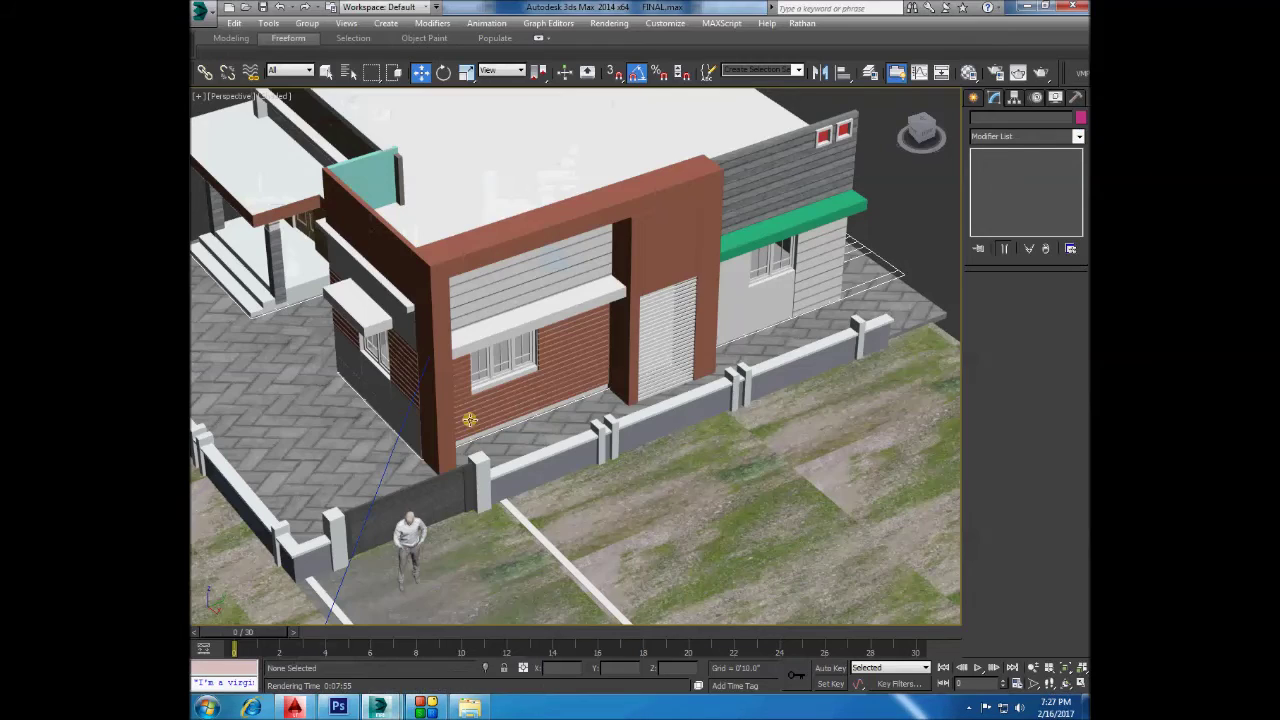
Hide the house model and orbit in close on a brick column.
click(890, 268)
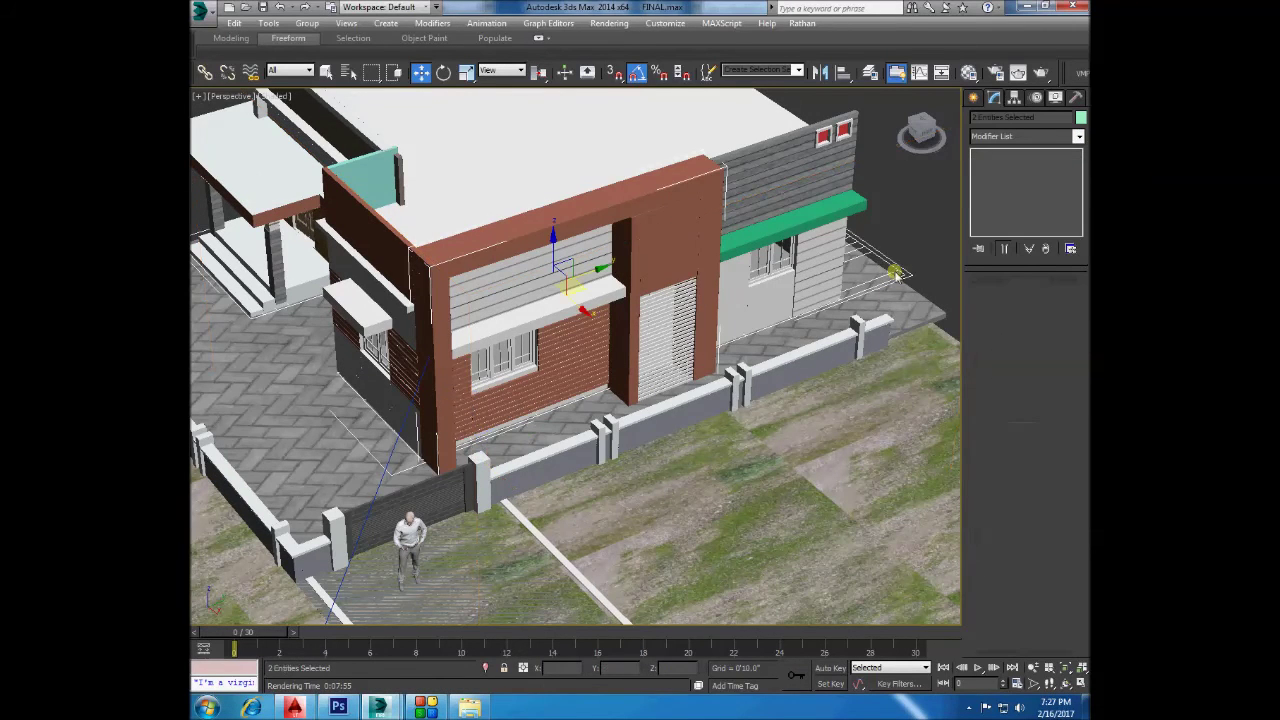
right_click(880, 250)
click(904, 210)
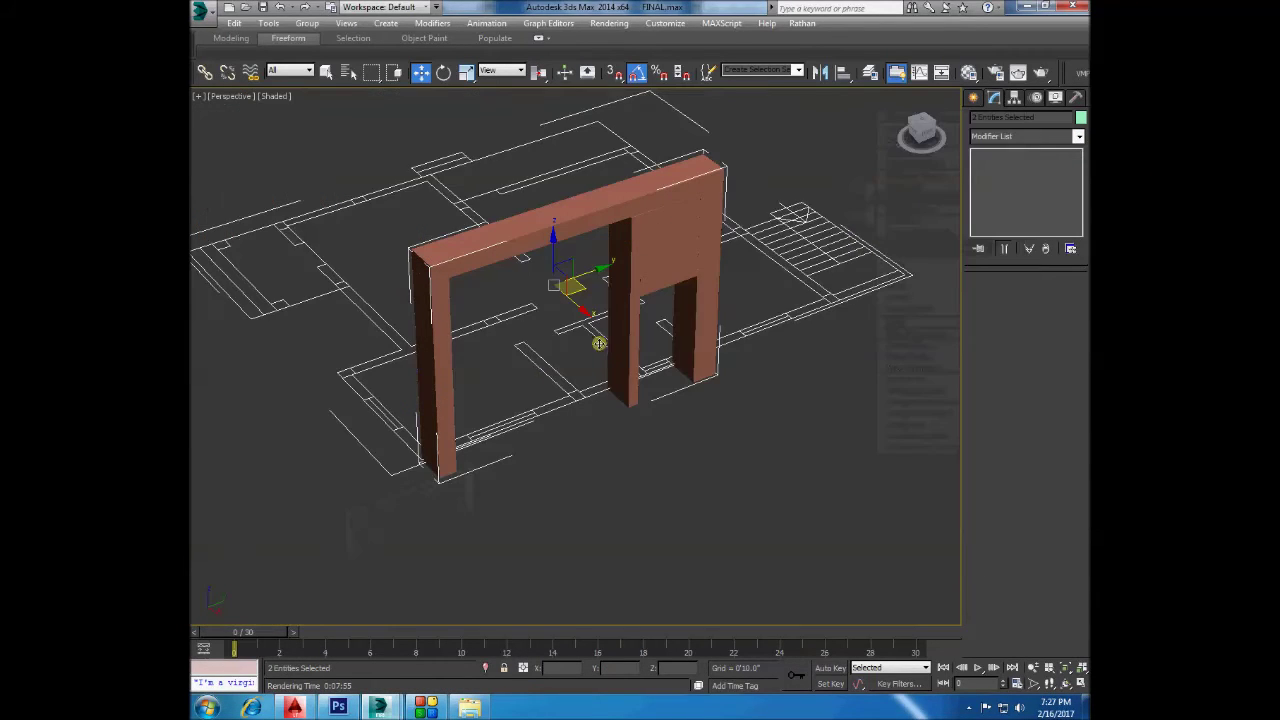
alt+middle_drag(566, 386, 592, 398)
click(607, 507)
mouse_move(566, 491)
alt+middle_down()
mouse_move(751, 480)
mouse_move(634, 420)
mouse_move(698, 468)
mouse_move(626, 446)
mouse_move(606, 466)
mouse_move(483, 440)
mouse_move(501, 386)
alt+middle_up()
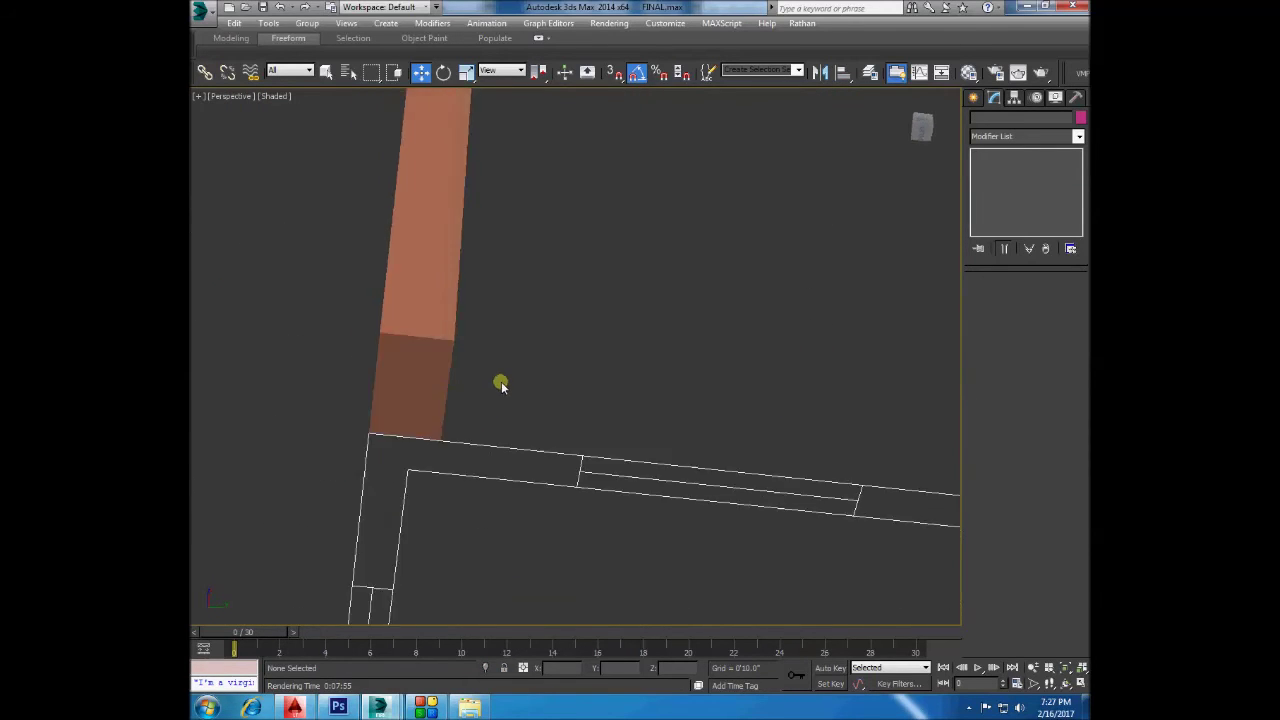
Create a thin box slab at the wall corner by the column, then return to AutoCAD.
click(973, 97)
click(998, 187)
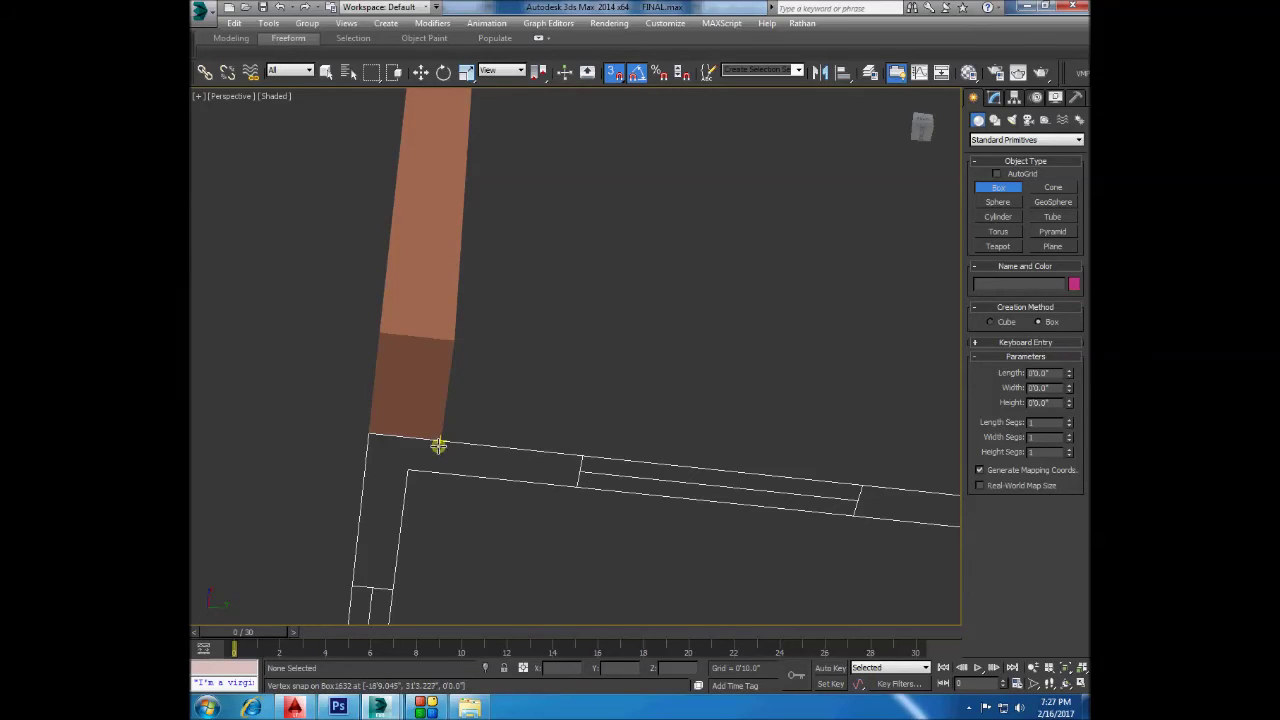
drag(409, 473, 453, 347)
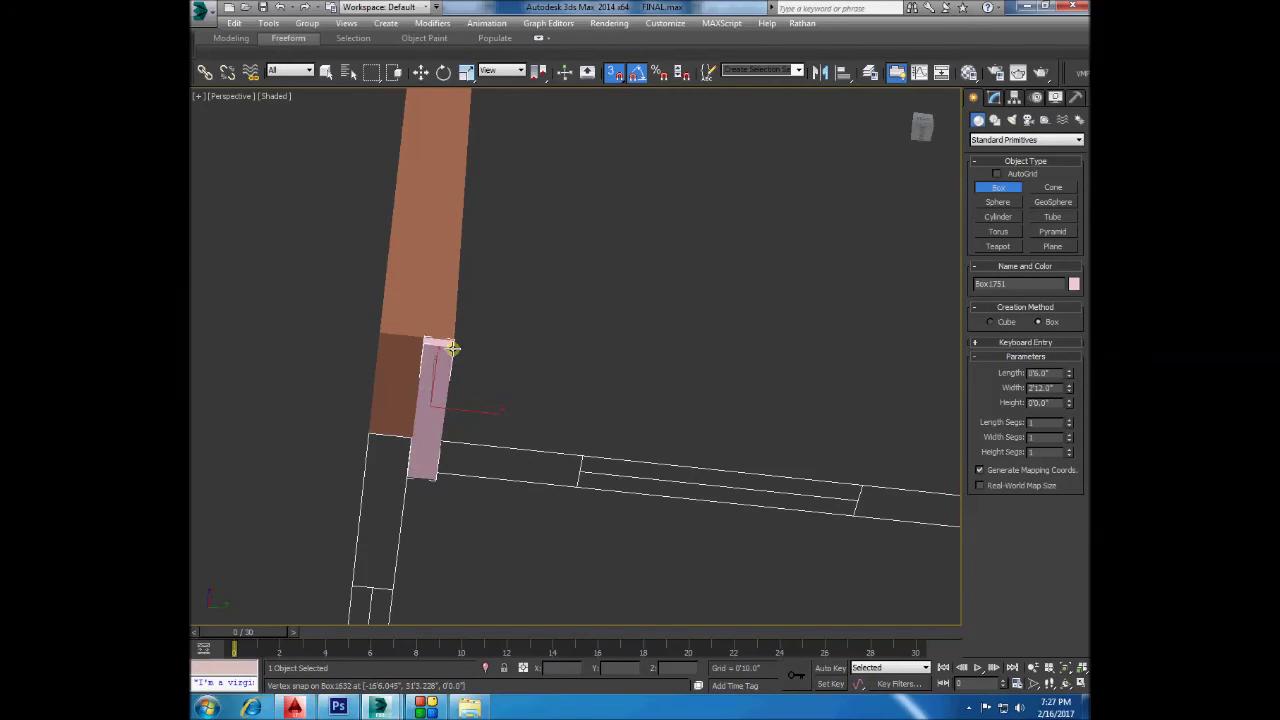
mouse_move(446, 420)
alt+middle_down()
mouse_move(369, 467)
mouse_move(430, 400)
mouse_move(491, 366)
mouse_move(469, 449)
mouse_move(424, 485)
alt+middle_up()
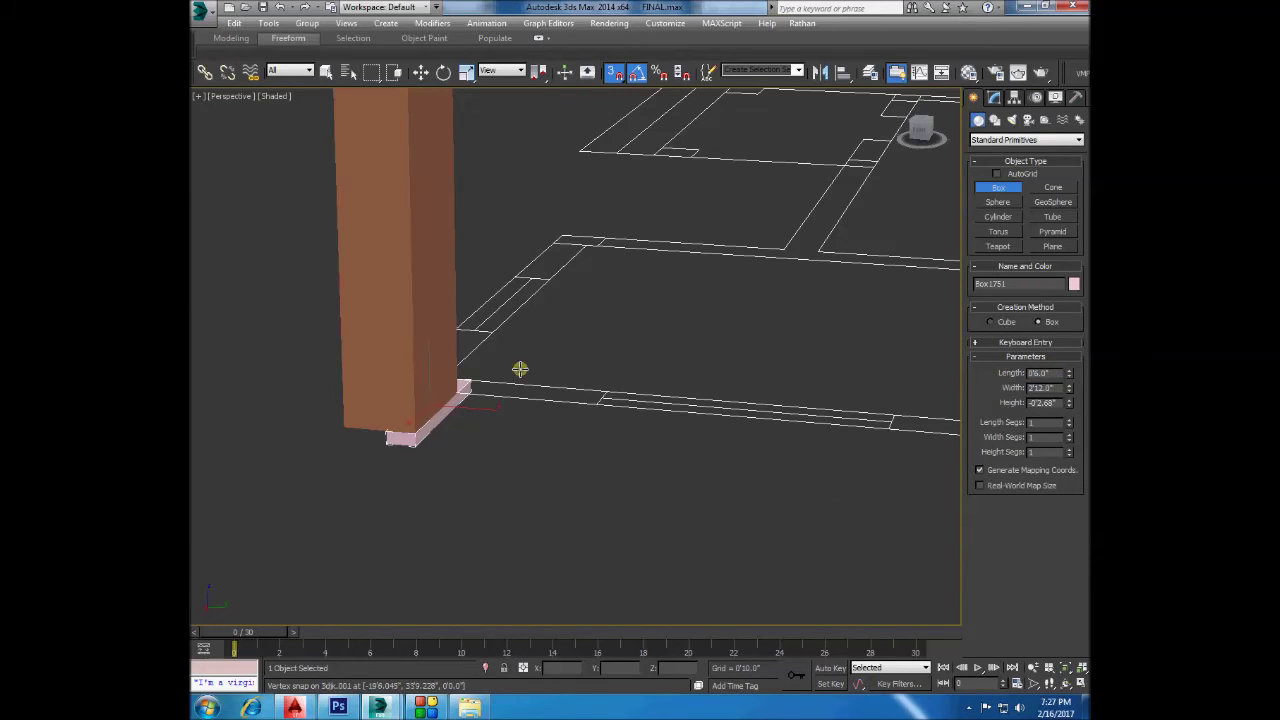
click(326, 72)
click(416, 455)
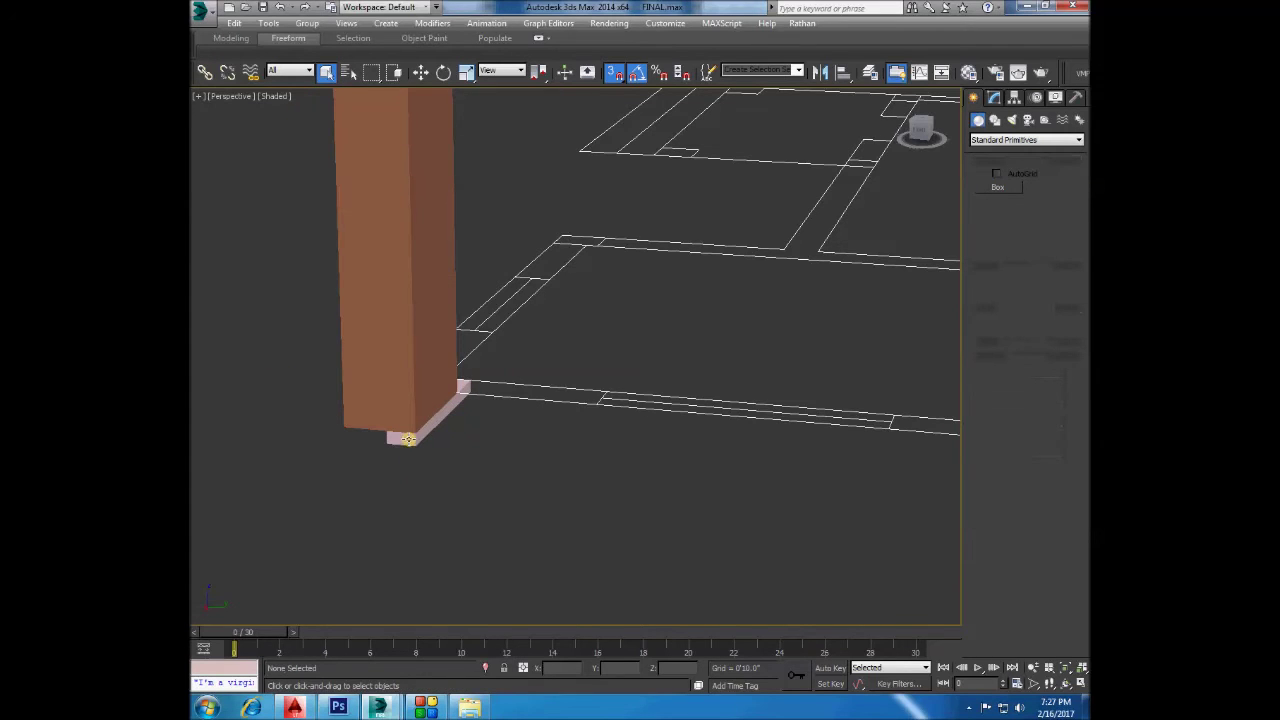
click(295, 707)
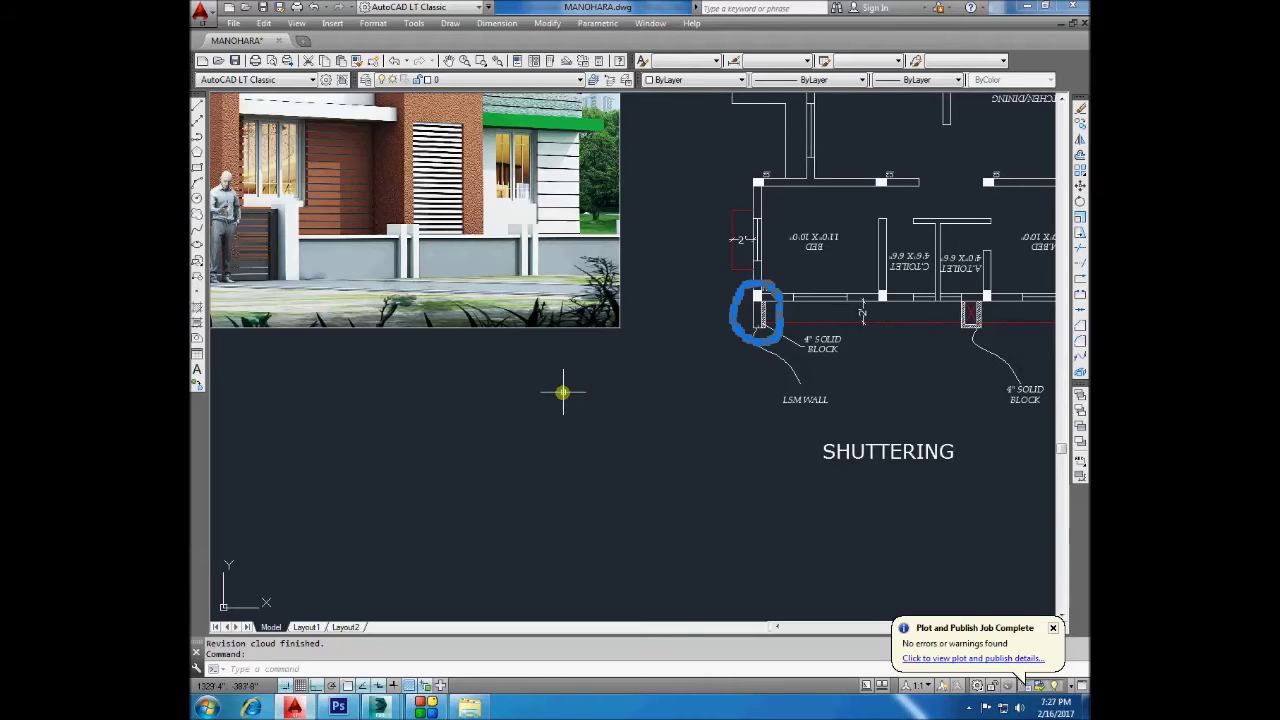
Change the 4" SOLID BLOCK label to read 6" SOLID BLOCK.
scroll(812, 336, up, 4)
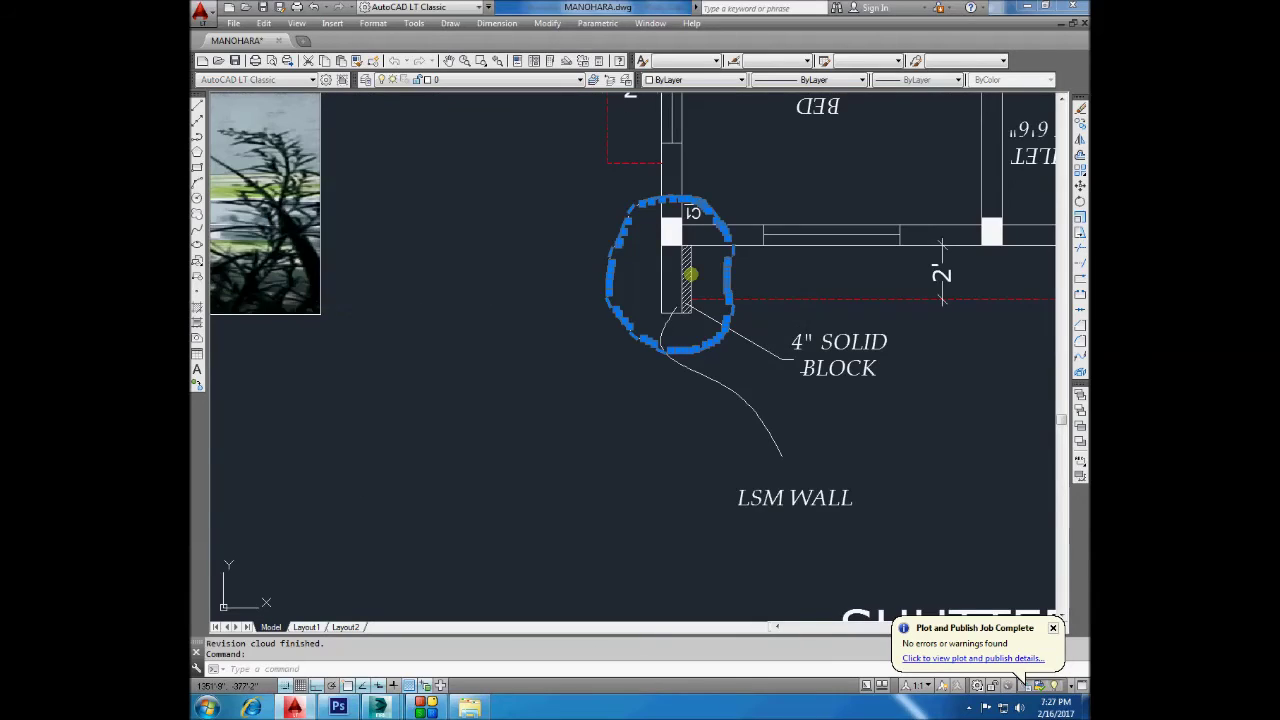
scroll(690, 273, up, 2)
double_click(871, 383)
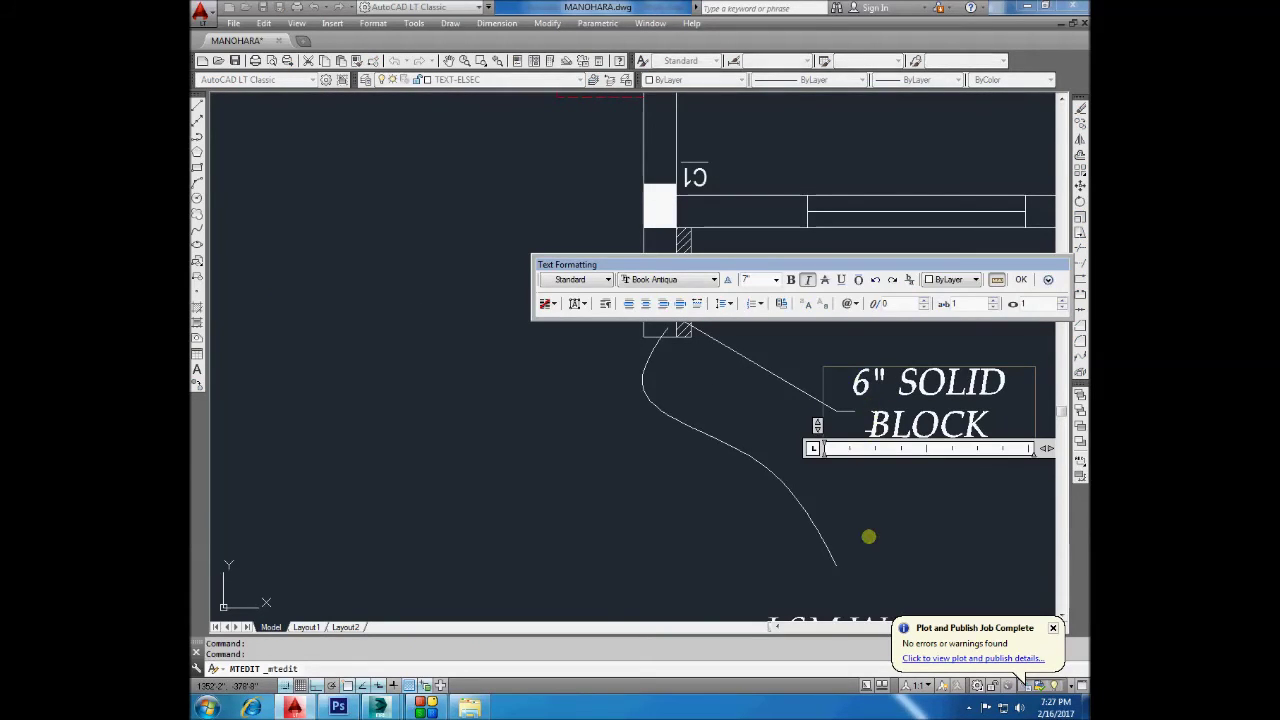
click(868, 537)
Move the block's edge line 2 units to the right.
scroll(690, 268, up, 2)
click(695, 265)
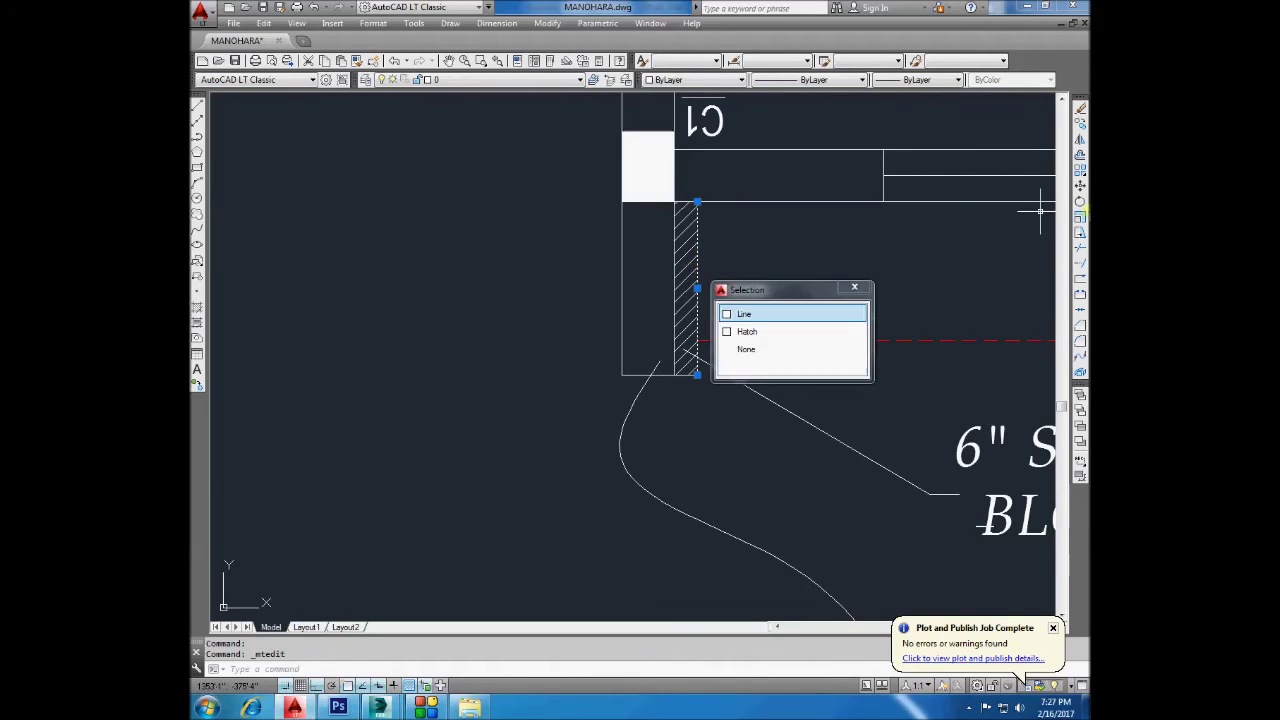
click(1080, 185)
click(929, 244)
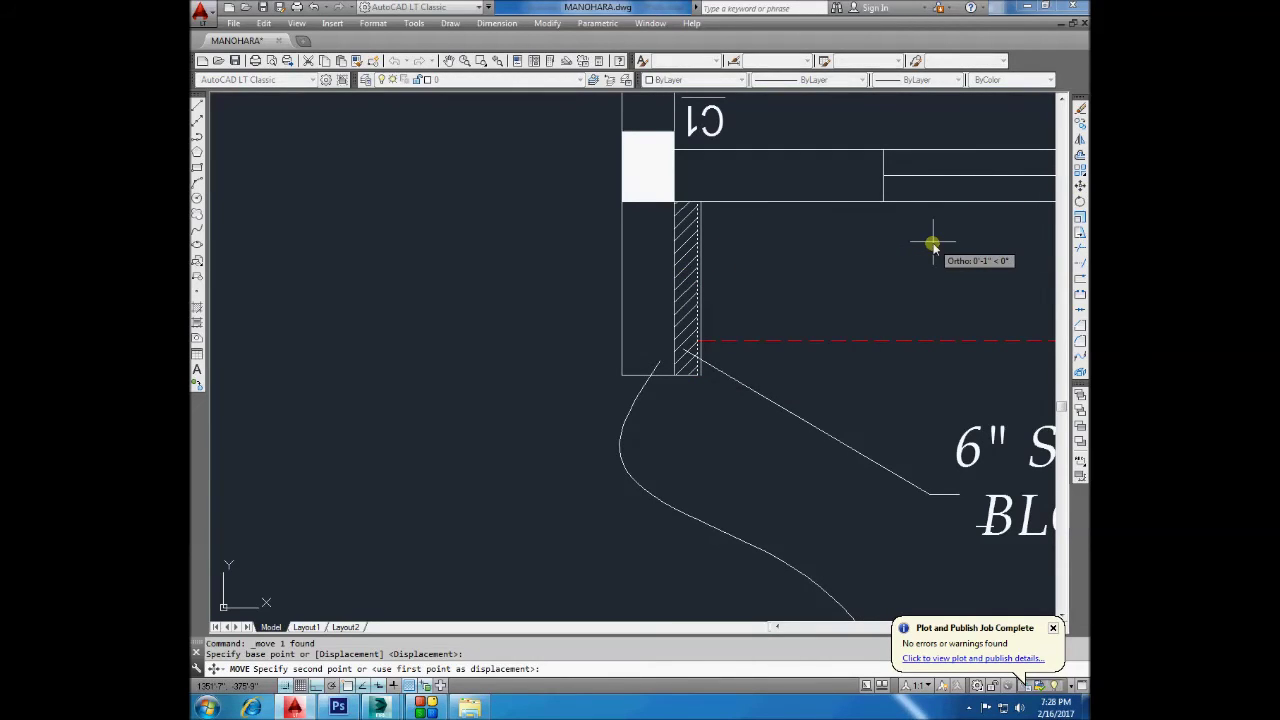
text(2)
key(Return)
key(Return)
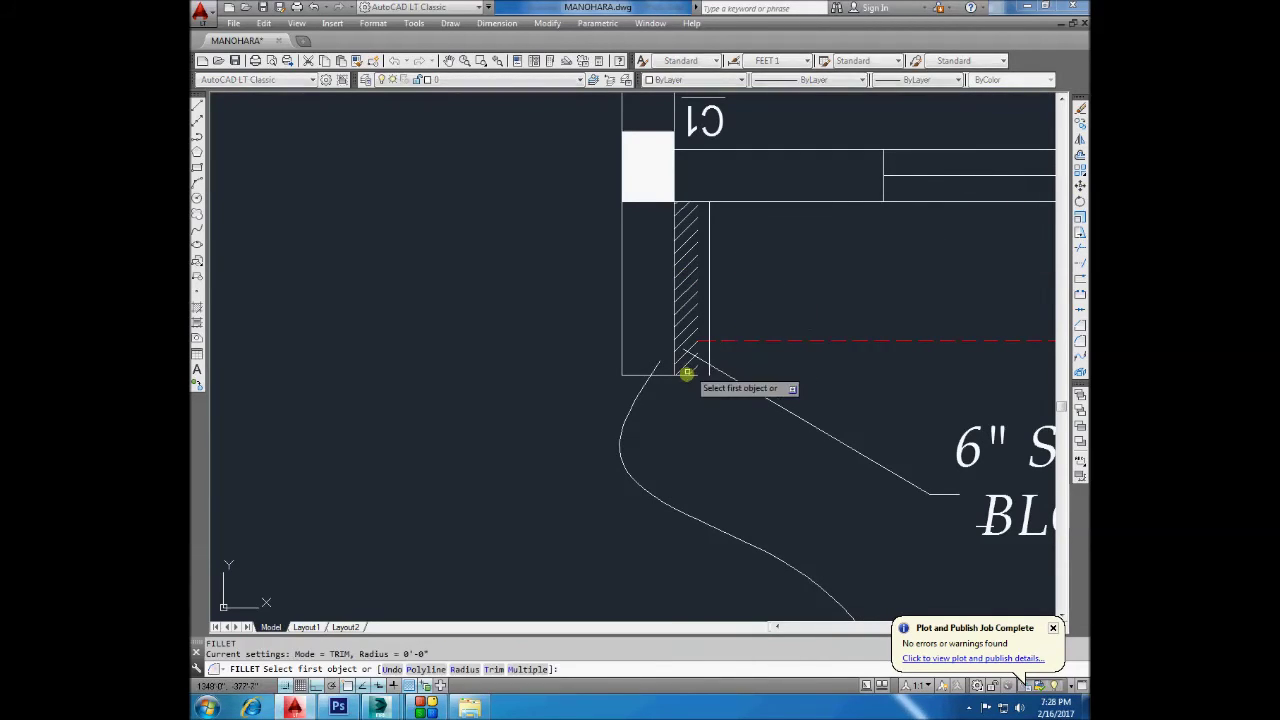
Stretch the block's hatch out to the moved edge line.
click(694, 360)
click(696, 323)
click(694, 349)
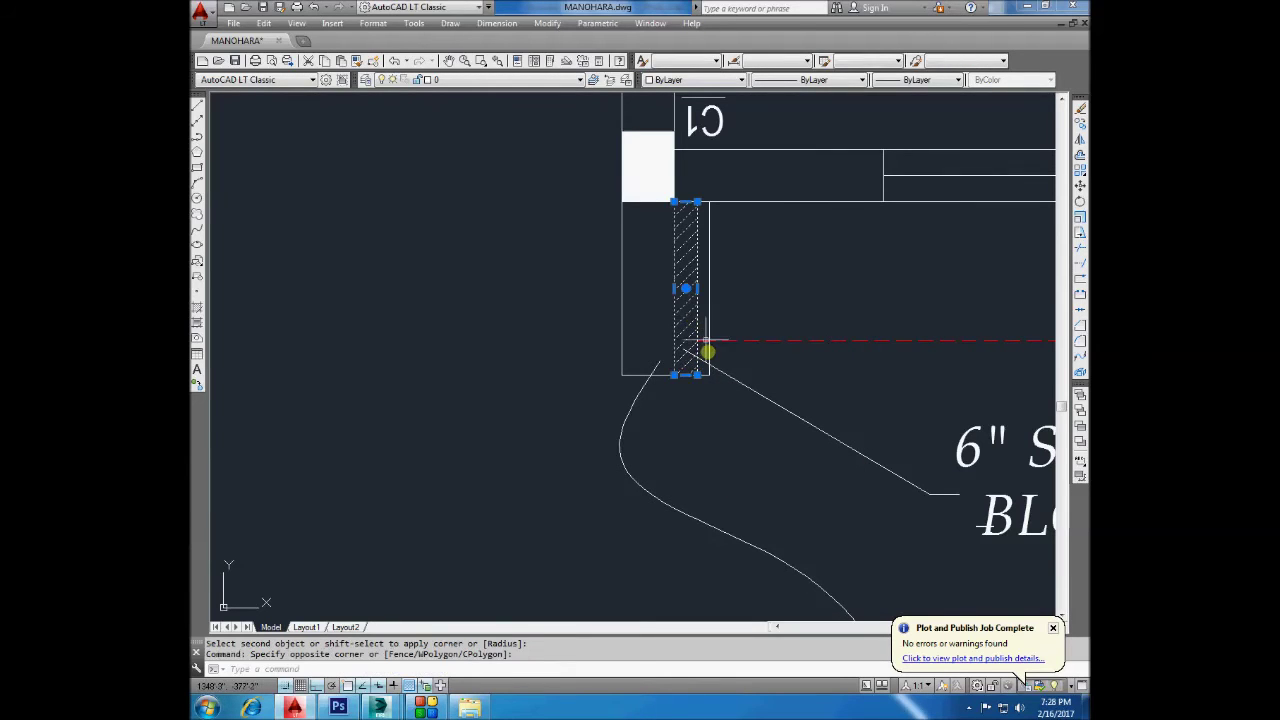
click(697, 375)
click(709, 375)
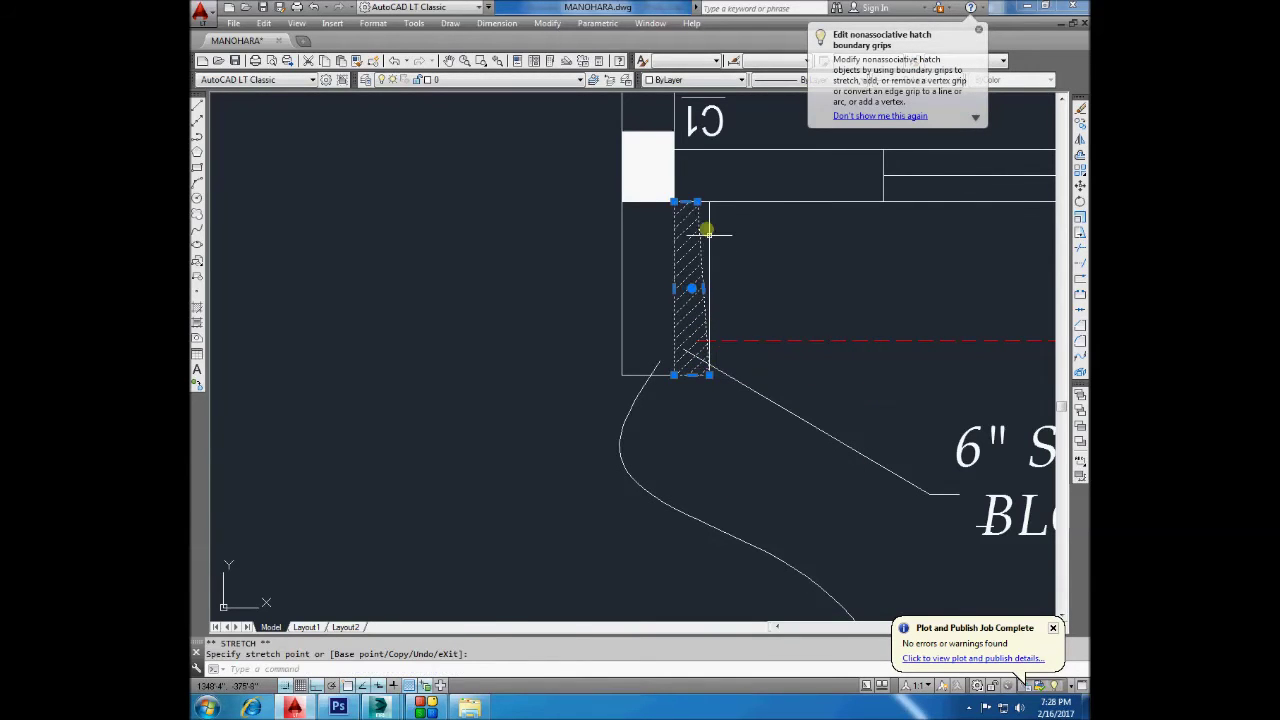
scroll(600, 270, down, 5)
key(Escape)
key(Escape)
Erase the stray object near the label and bring the whole floor plan into view.
scroll(588, 345, down, 2)
scroll(661, 330, up, 2)
scroll(675, 344, up, 2)
scroll(549, 363, down, 4)
scroll(771, 371, up, 2)
scroll(343, 360, up, 4)
click(547, 352)
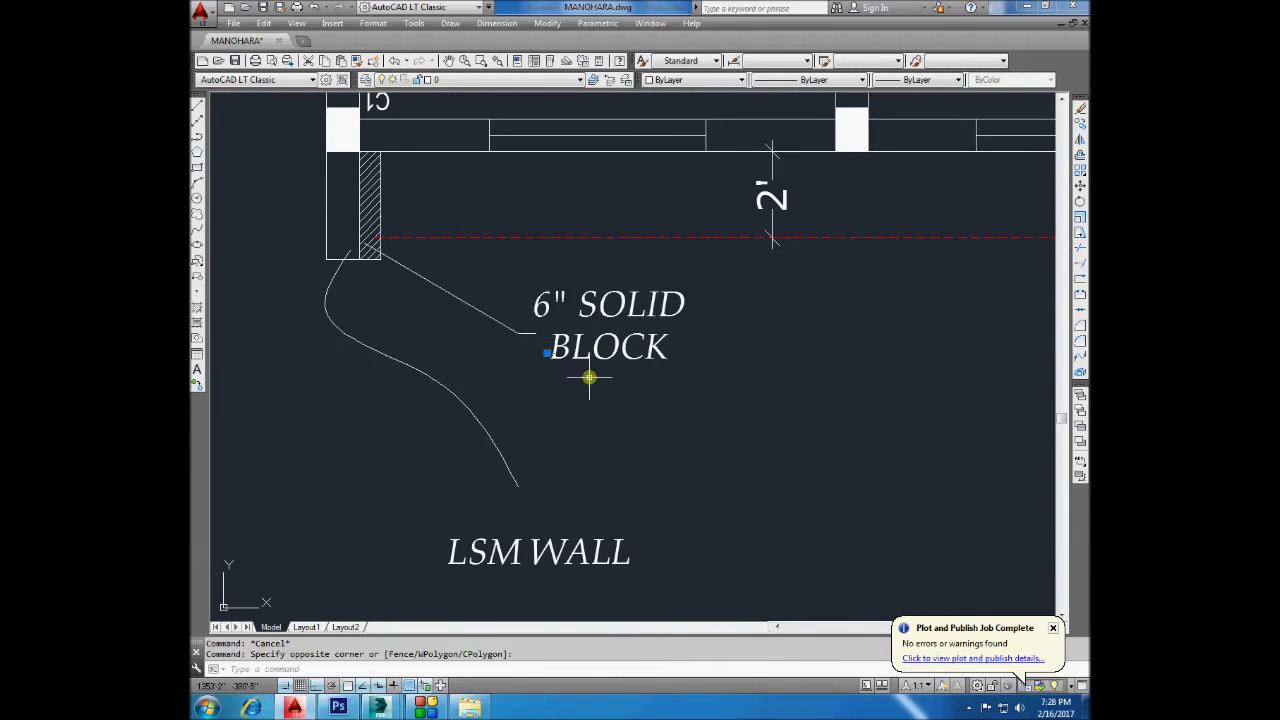
click(592, 379)
key(Delete)
scroll(580, 390, down, 5)
middle_drag(500, 271, 586, 443)
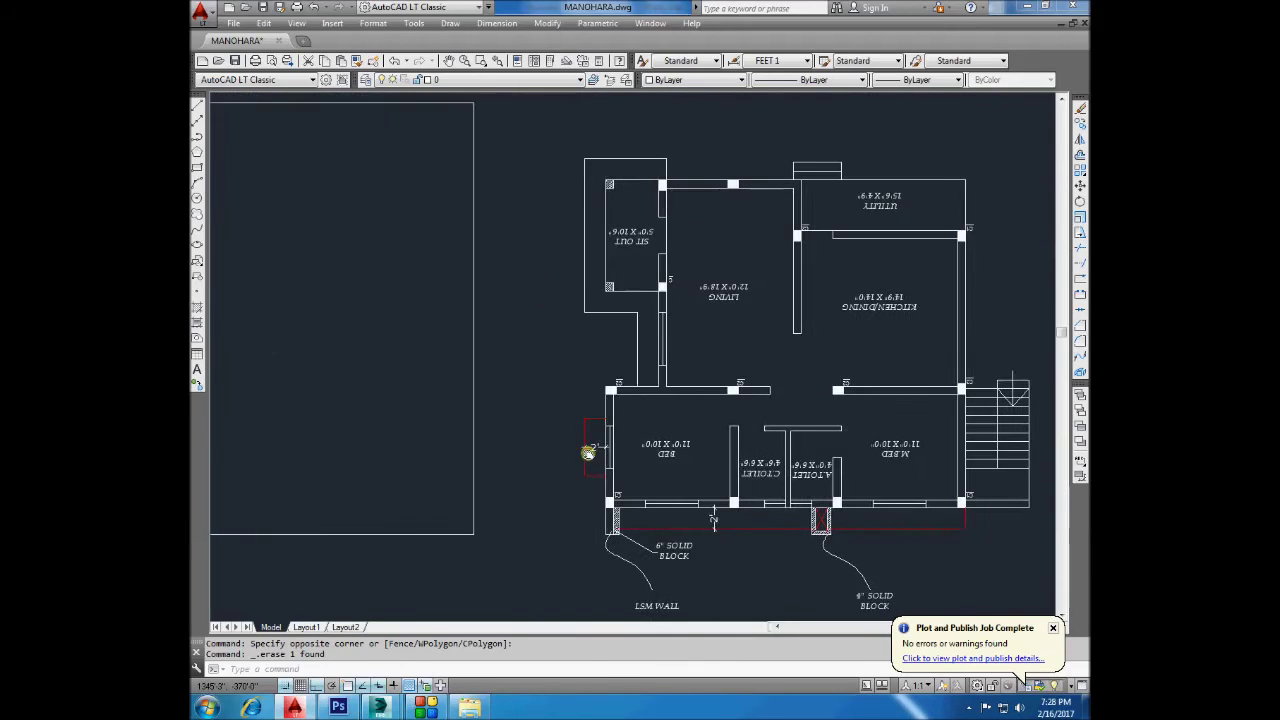
Match the left outer wall lines to the red line's properties with MATCHPROP.
click(341, 60)
click(596, 418)
click(626, 314)
click(594, 331)
click(578, 305)
click(675, 162)
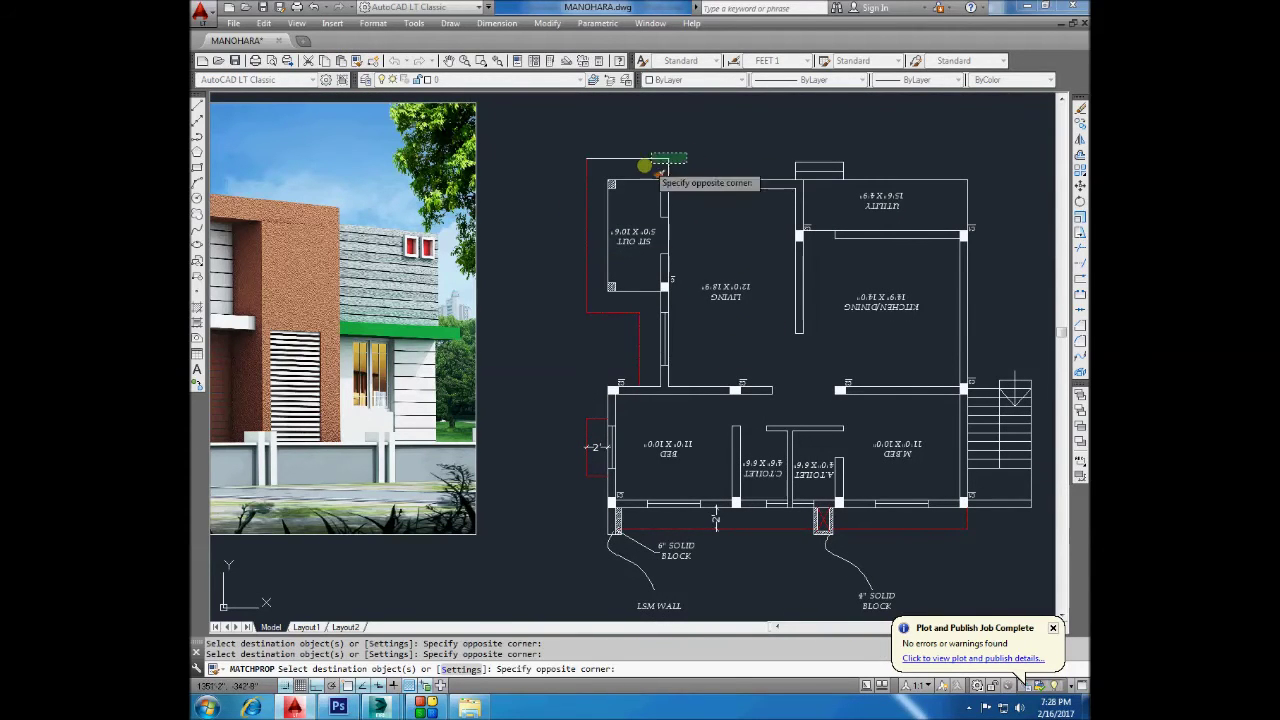
key(Return)
scroll(666, 163, up, 4)
scroll(510, 210, down, 6)
scroll(520, 246, up, 4)
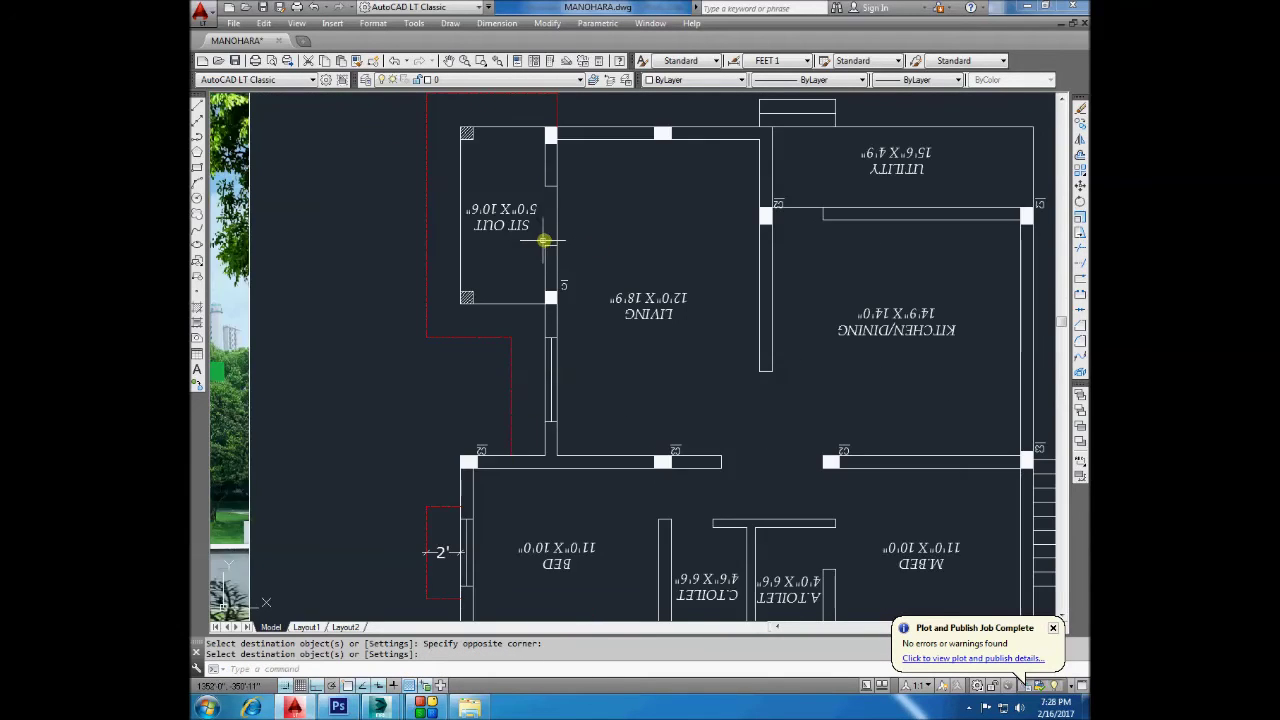
scroll(596, 241, down, 4)
Draw a rectangular frame around the shuttering plan.
click(198, 170)
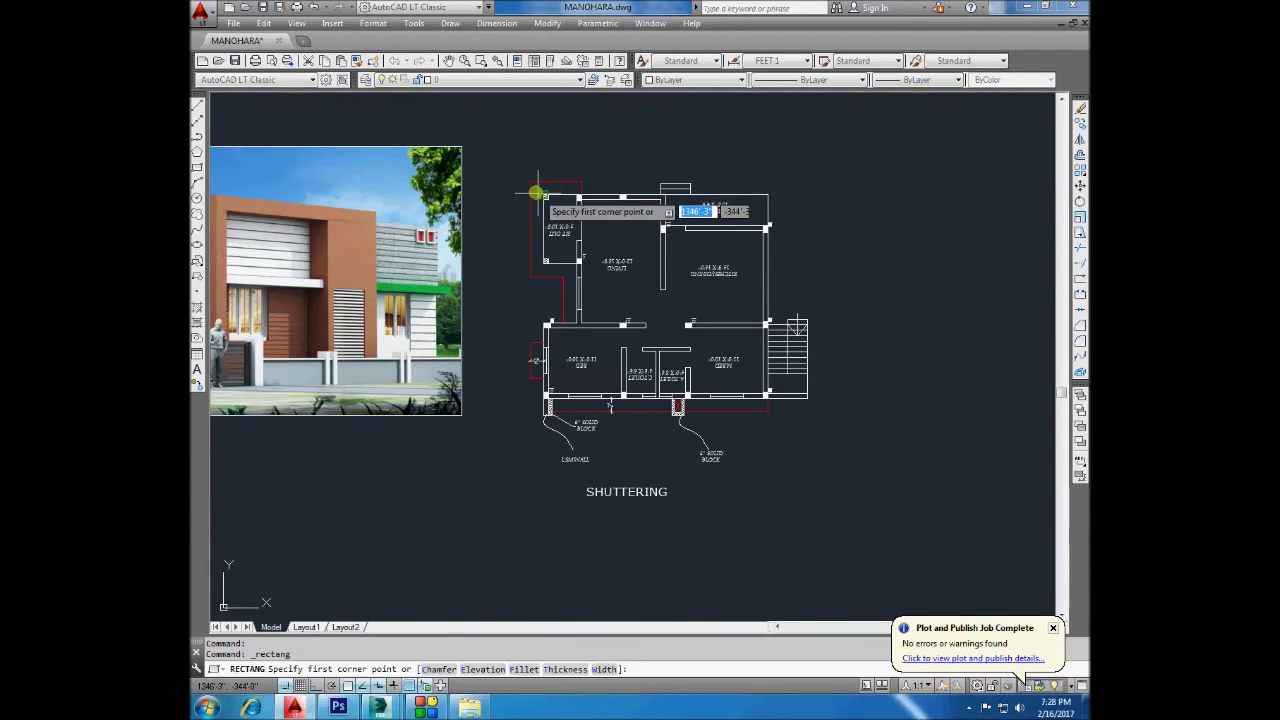
click(506, 170)
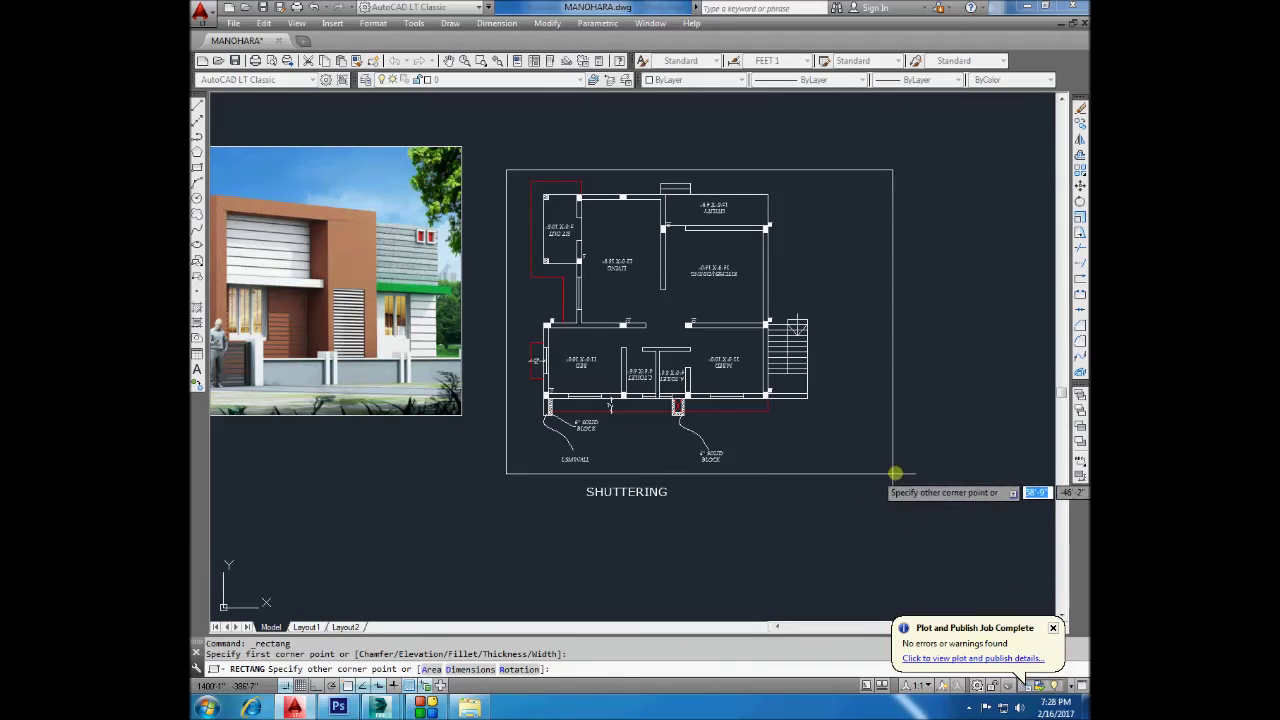
click(917, 471)
Move the SHUTTERING title under the frame and retitle it SHUTTERING DEATILS.
click(657, 491)
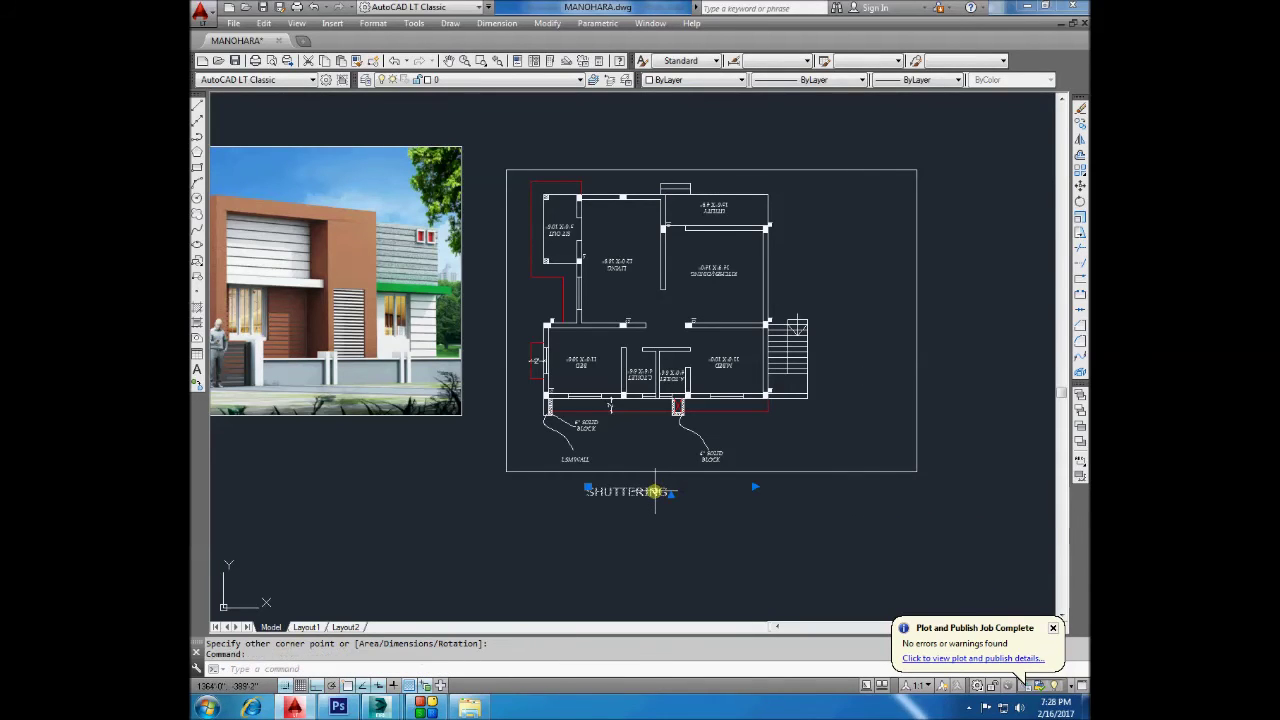
text(M)
drag(657, 491, 722, 491)
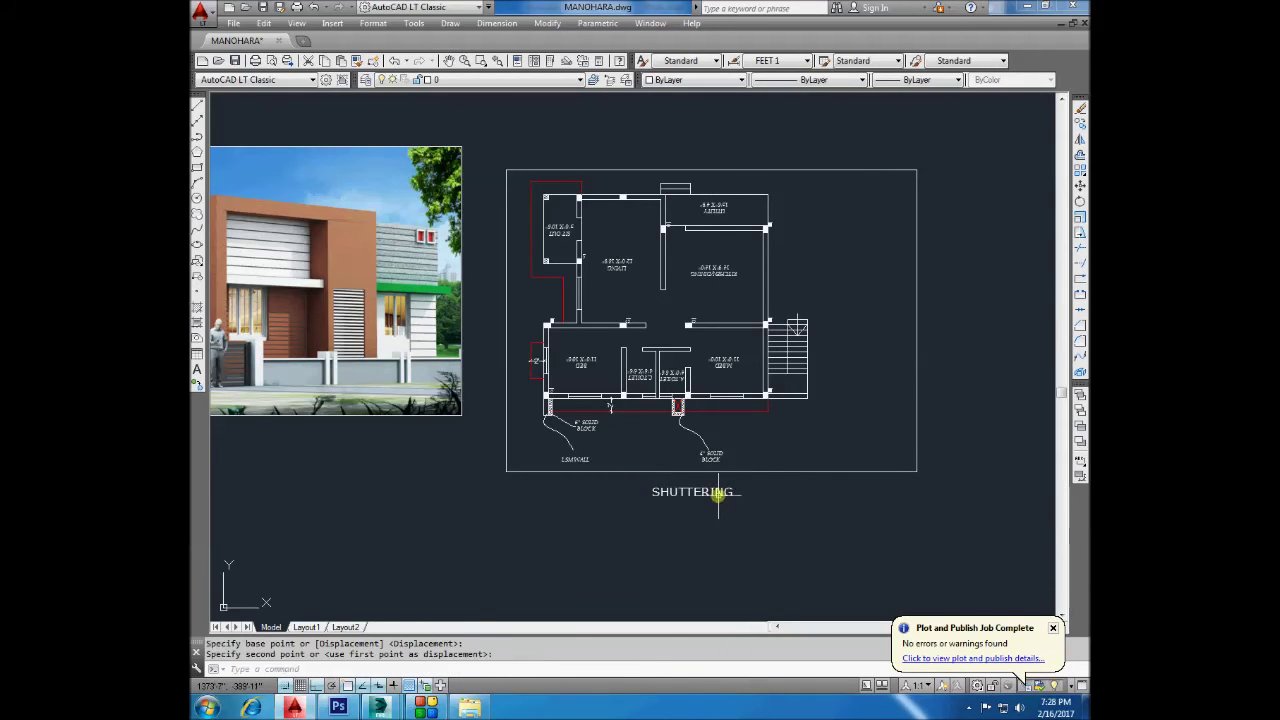
double_click(722, 491)
double_click(733, 498)
text(DEATILS)
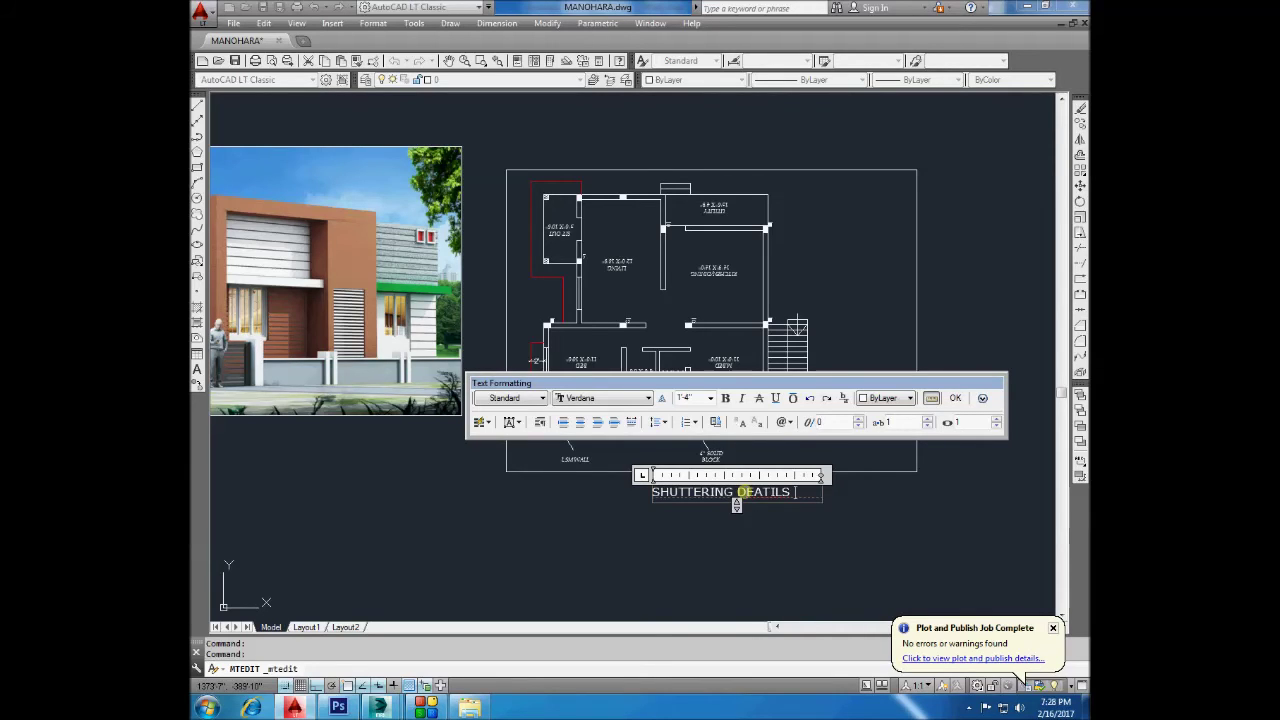
click(666, 533)
double_click(740, 492)
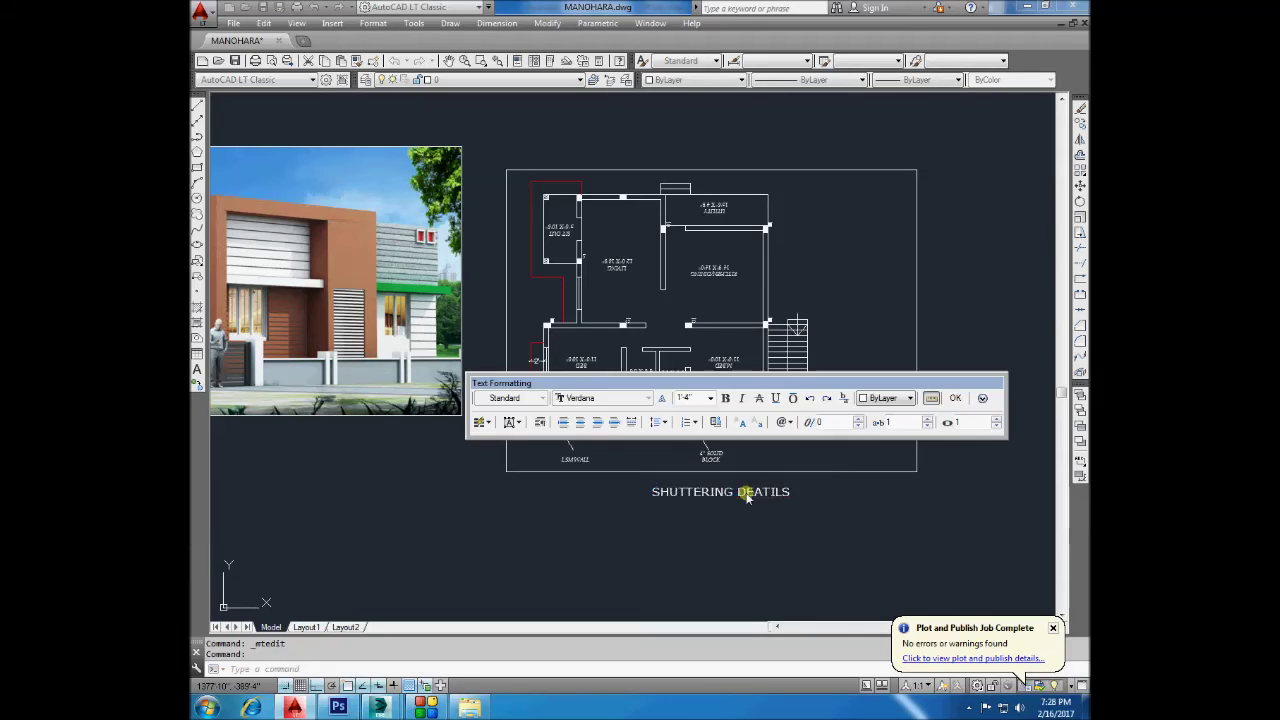
Copy the title just below itself and edit the copy to FOR 3D IMAGE VIEVE.
click(820, 531)
click(768, 489)
click(1078, 138)
click(920, 260)
click(840, 400)
click(768, 507)
key(Return)
double_click(768, 507)
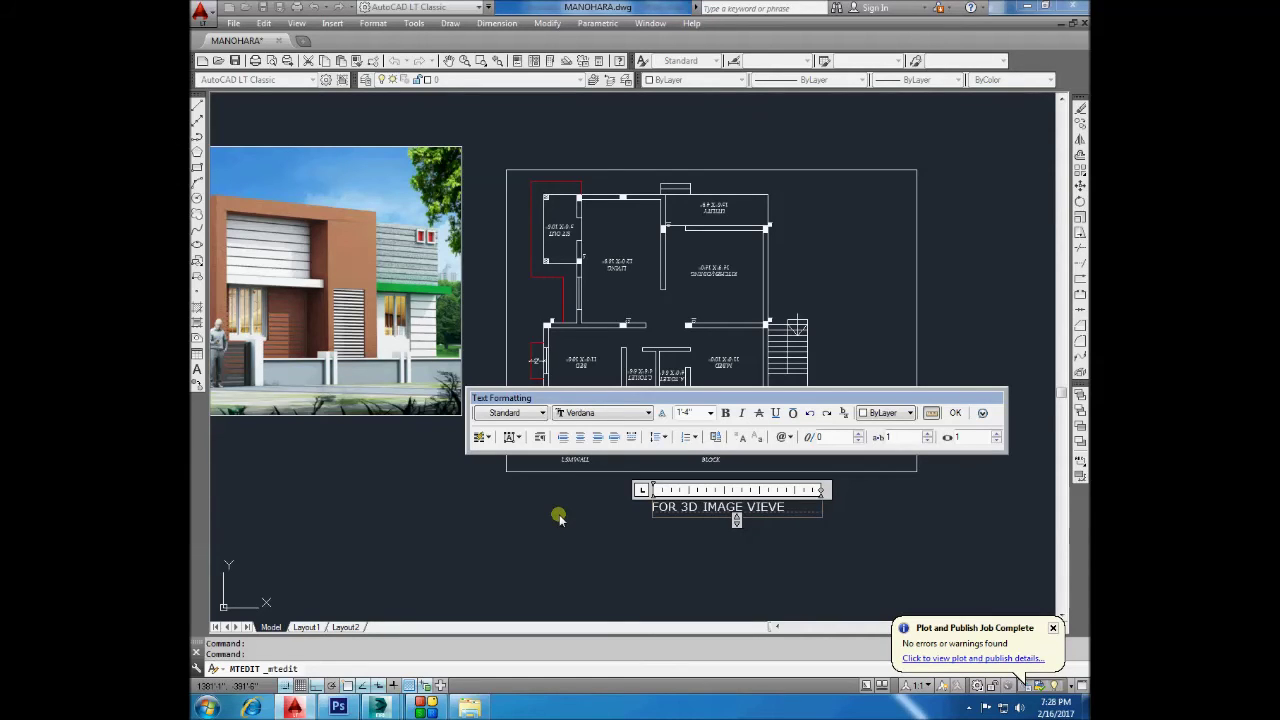
click(558, 517)
Correct the second line's spelling to FOR 3D IMAGE VIEW.
scroll(556, 516, down, 4)
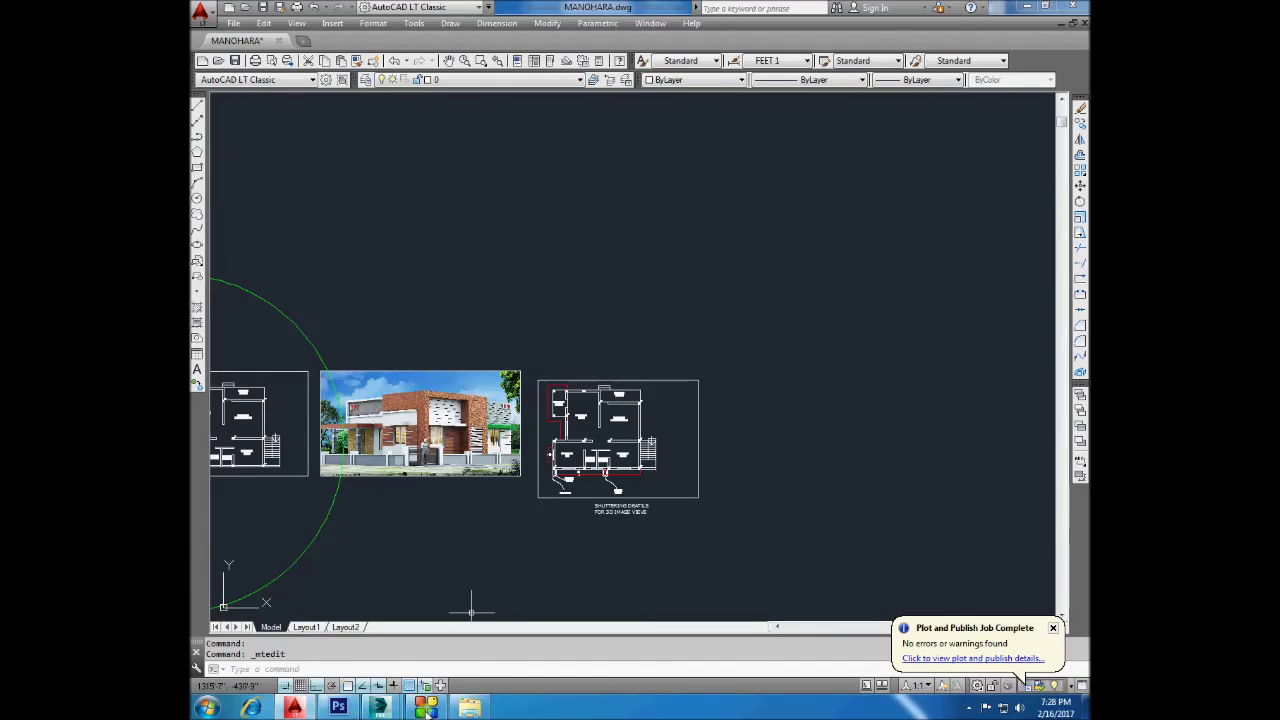
scroll(640, 510, up, 2)
scroll(667, 508, up, 2)
double_click(667, 508)
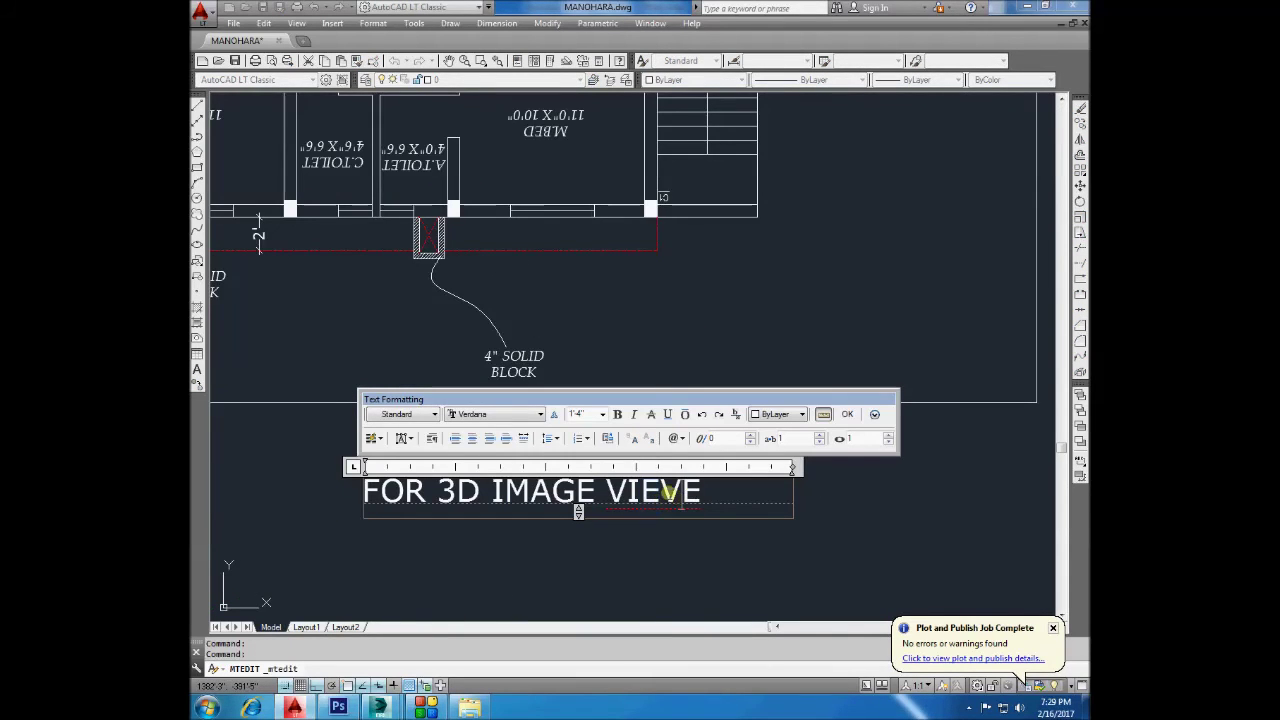
text(W)
click(794, 549)
scroll(766, 451, down, 5)
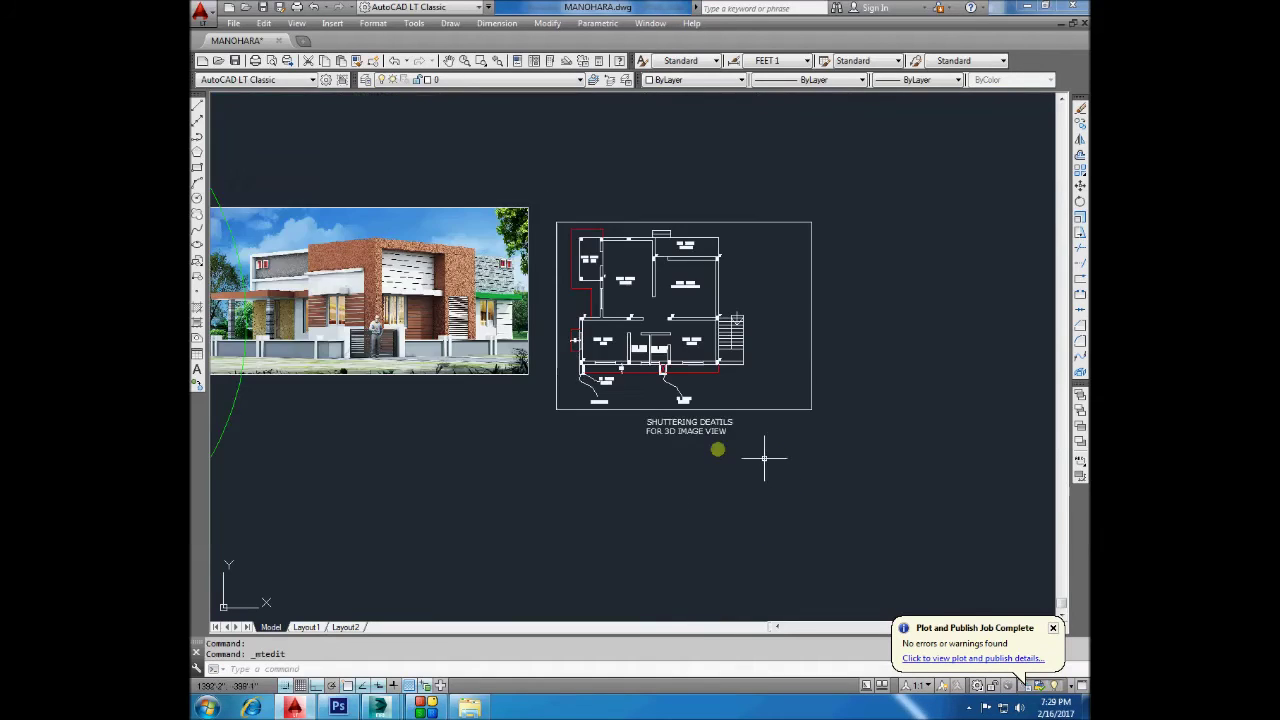
scroll(780, 405, up, 3)
scroll(717, 505, down, 4)
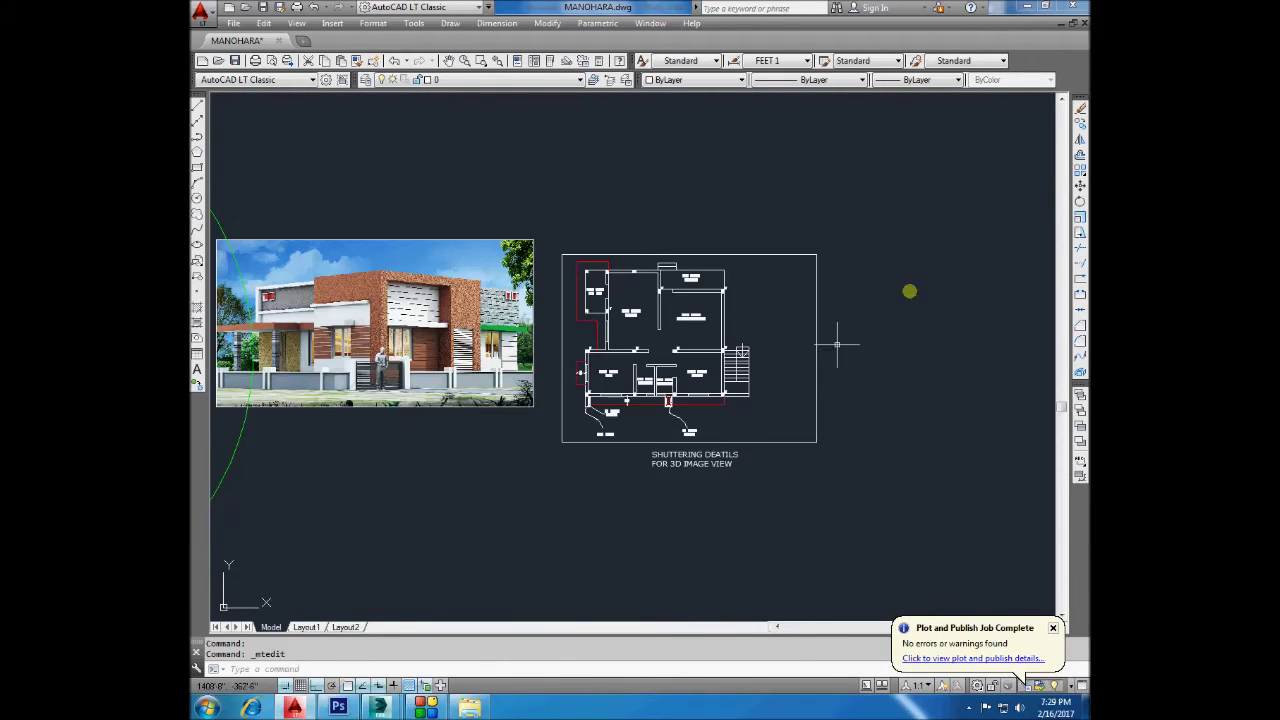
click(1080, 232)
Stretch the frame's edges outward to widen it around the plan.
click(880, 212)
click(786, 510)
key(Return)
click(902, 410)
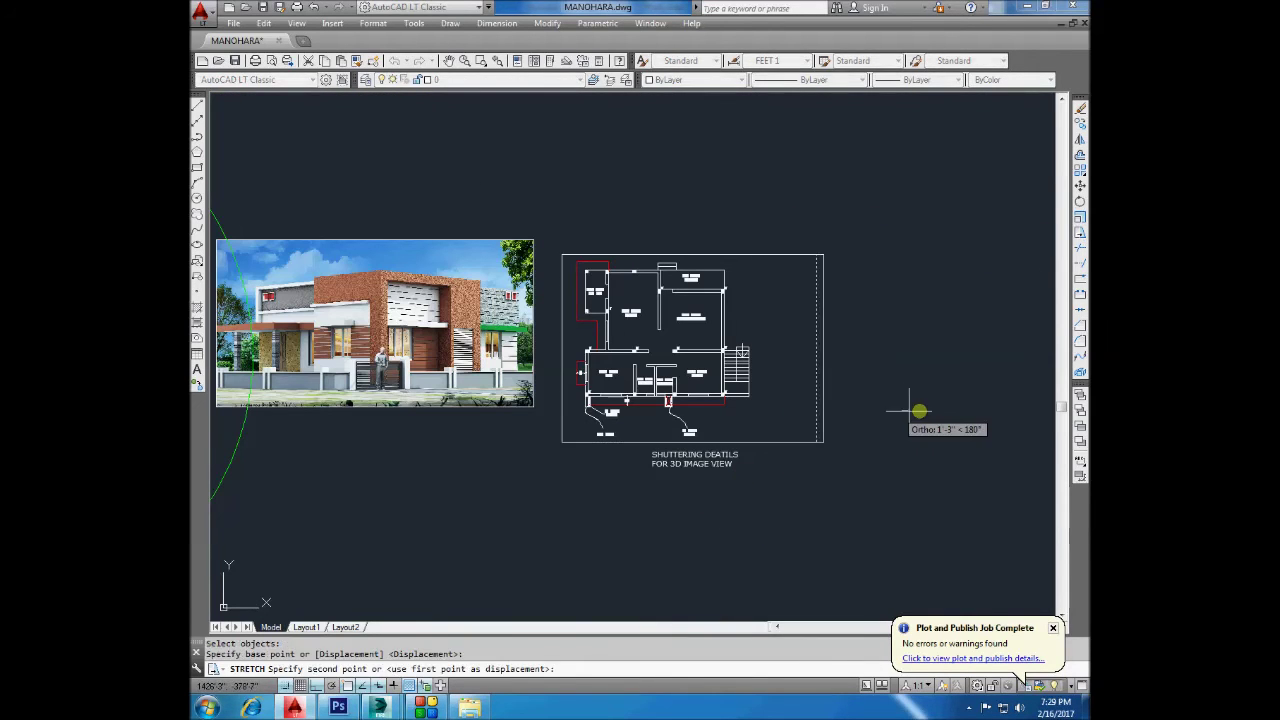
click(929, 410)
scroll(520, 296, up, 2)
key(Return)
click(587, 212)
click(557, 553)
key(Return)
click(606, 143)
click(609, 137)
Add 2' linear dimensions at the sit-out outline's top edge.
click(497, 23)
click(504, 61)
scroll(580, 263, up, 2)
click(634, 286)
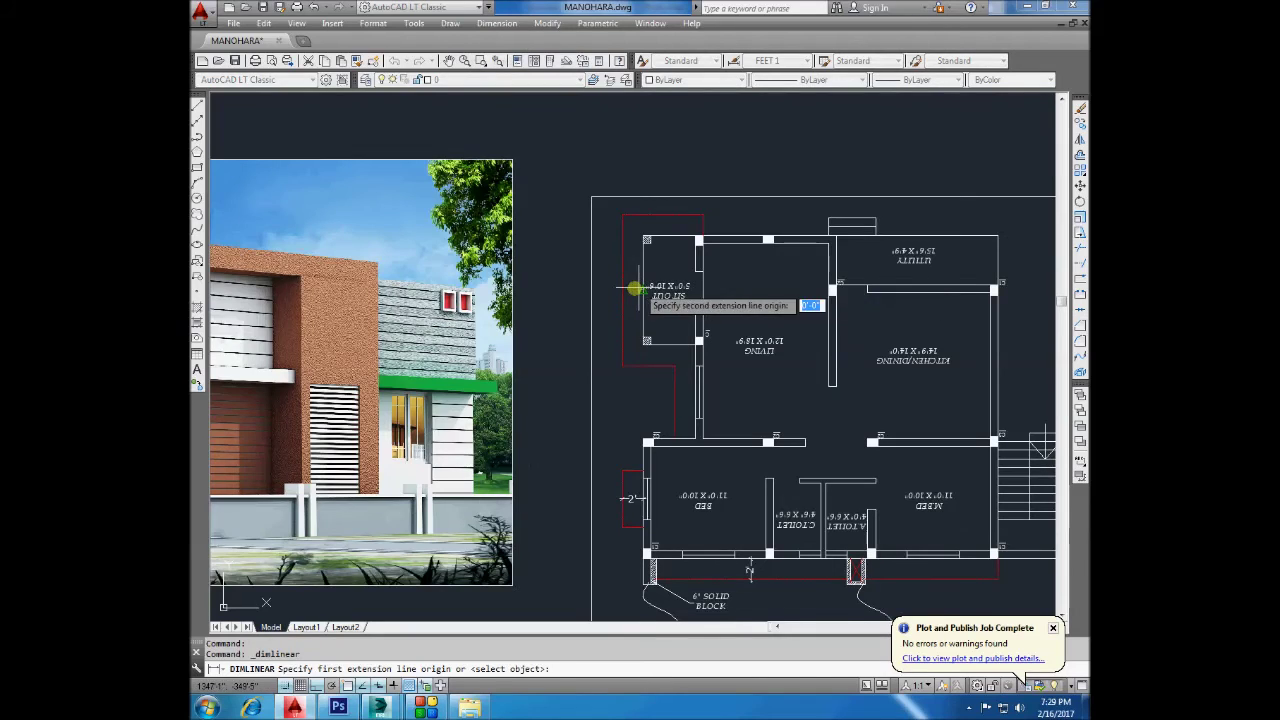
click(634, 286)
scroll(629, 290, up, 2)
click(629, 290)
key(Return)
click(684, 208)
click(690, 168)
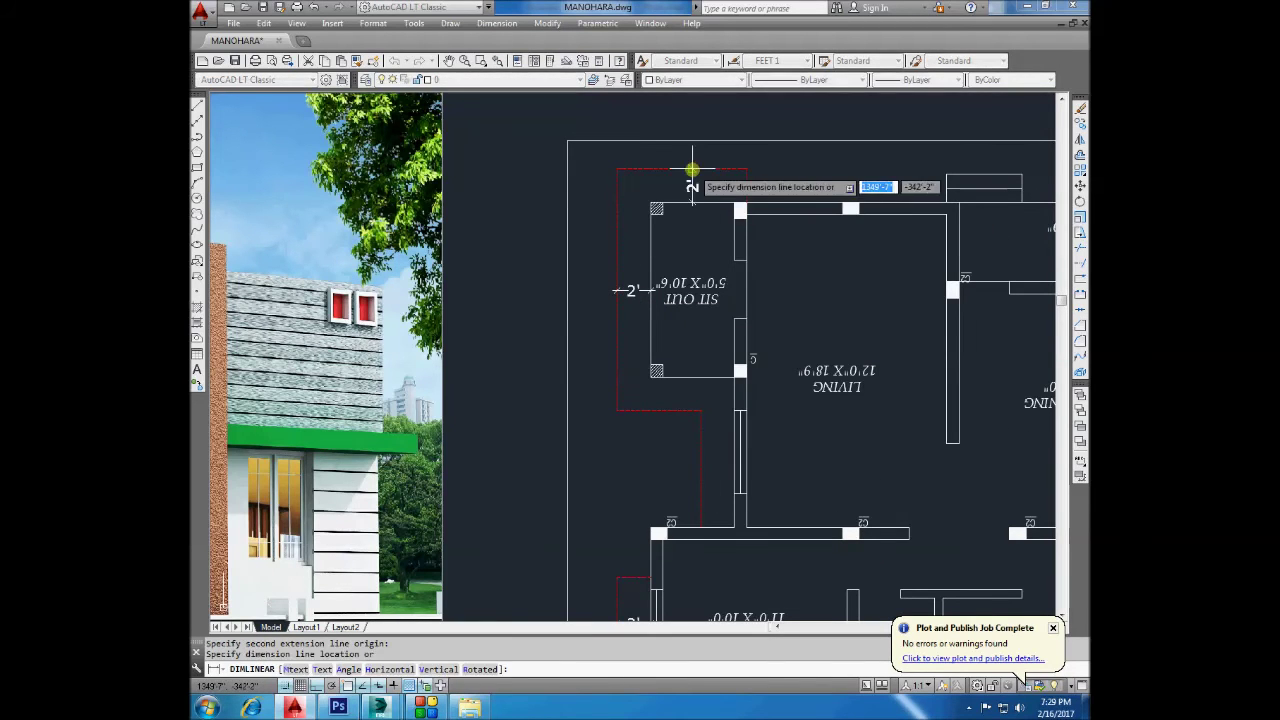
click(696, 199)
Add a 2' linear dimension along the sit-out outline's lower edge.
key(Return)
click(720, 440)
click(737, 378)
scroll(747, 327, down, 3)
scroll(755, 363, up, 2)
click(755, 363)
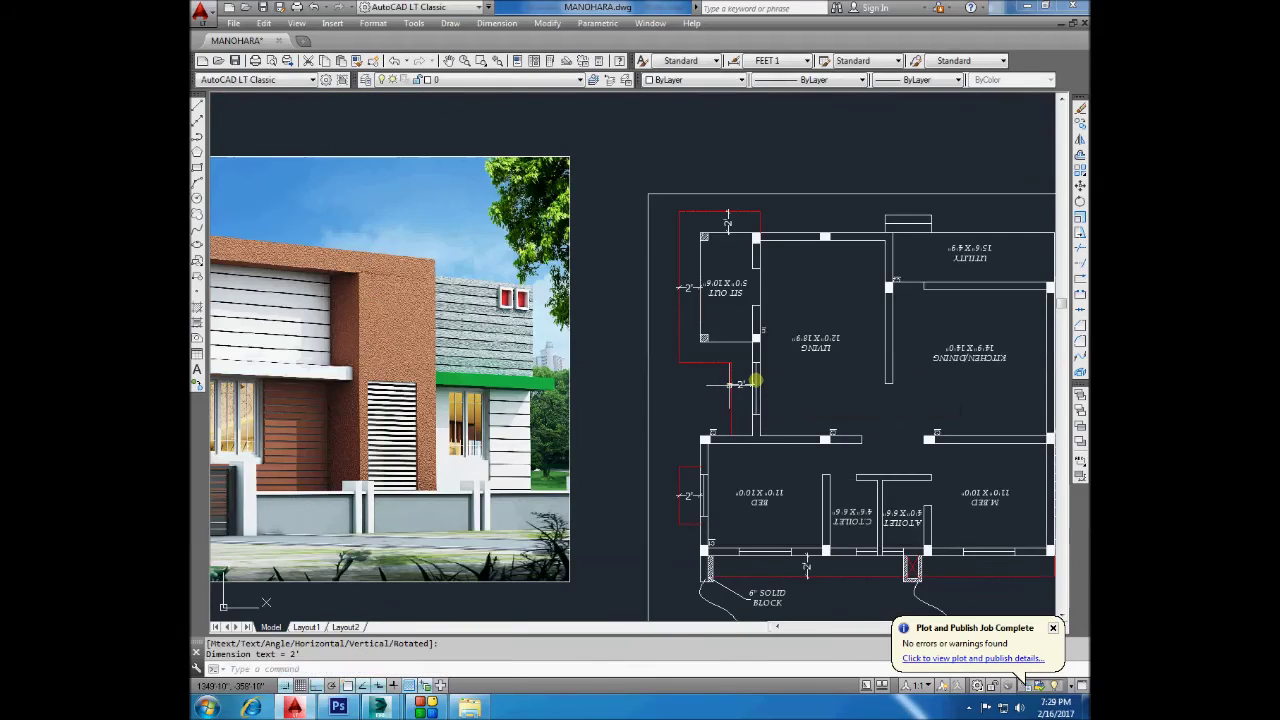
scroll(743, 369, down, 2)
scroll(414, 351, up, 2)
scroll(400, 352, up, 2)
scroll(400, 375, down, 4)
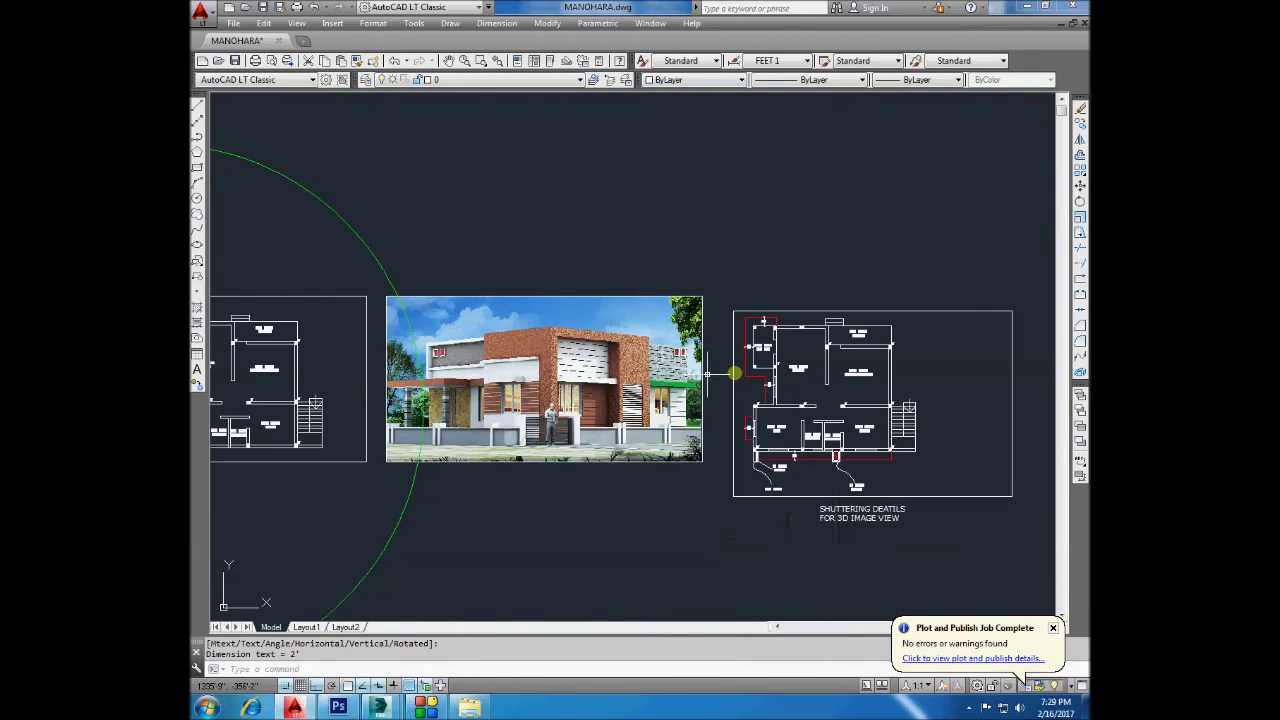
scroll(775, 333, up, 4)
scroll(776, 334, up, 2)
Erase the SIT OUT room label.
click(723, 393)
click(729, 371)
key(Delete)
scroll(643, 266, down, 2)
scroll(715, 280, up, 2)
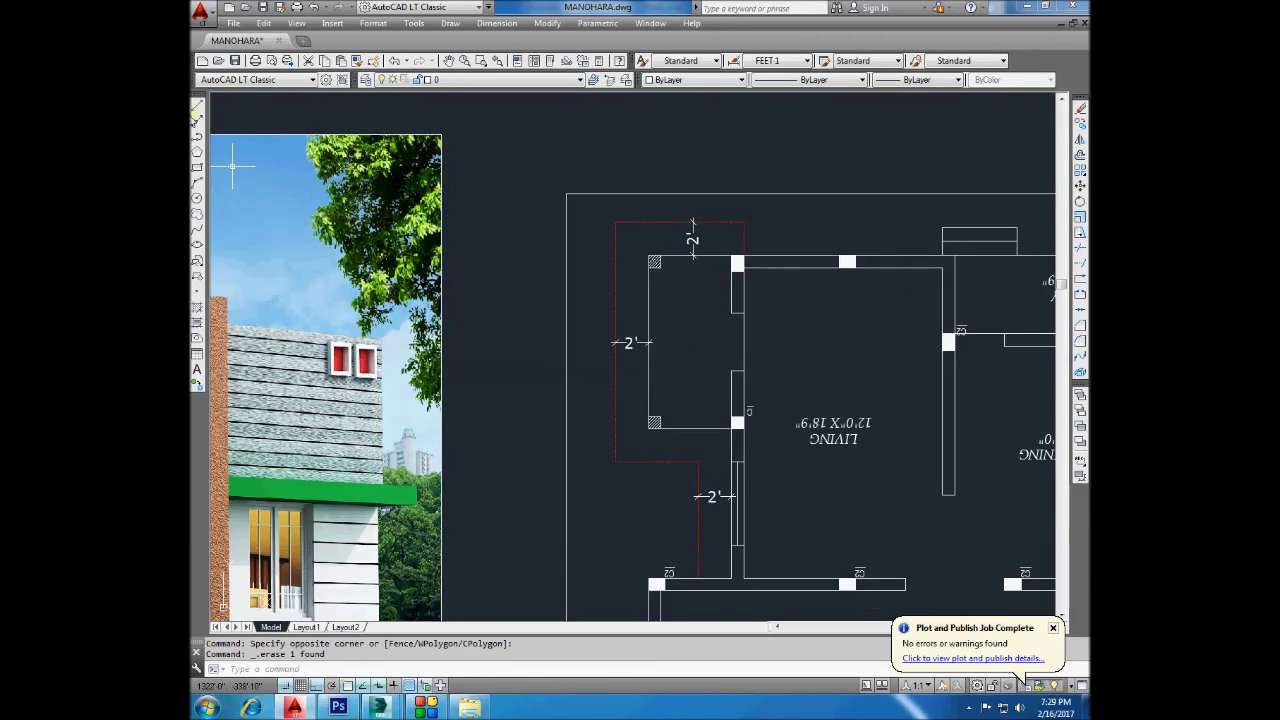
Draw a rectangle over the red sit-out outline.
click(197, 166)
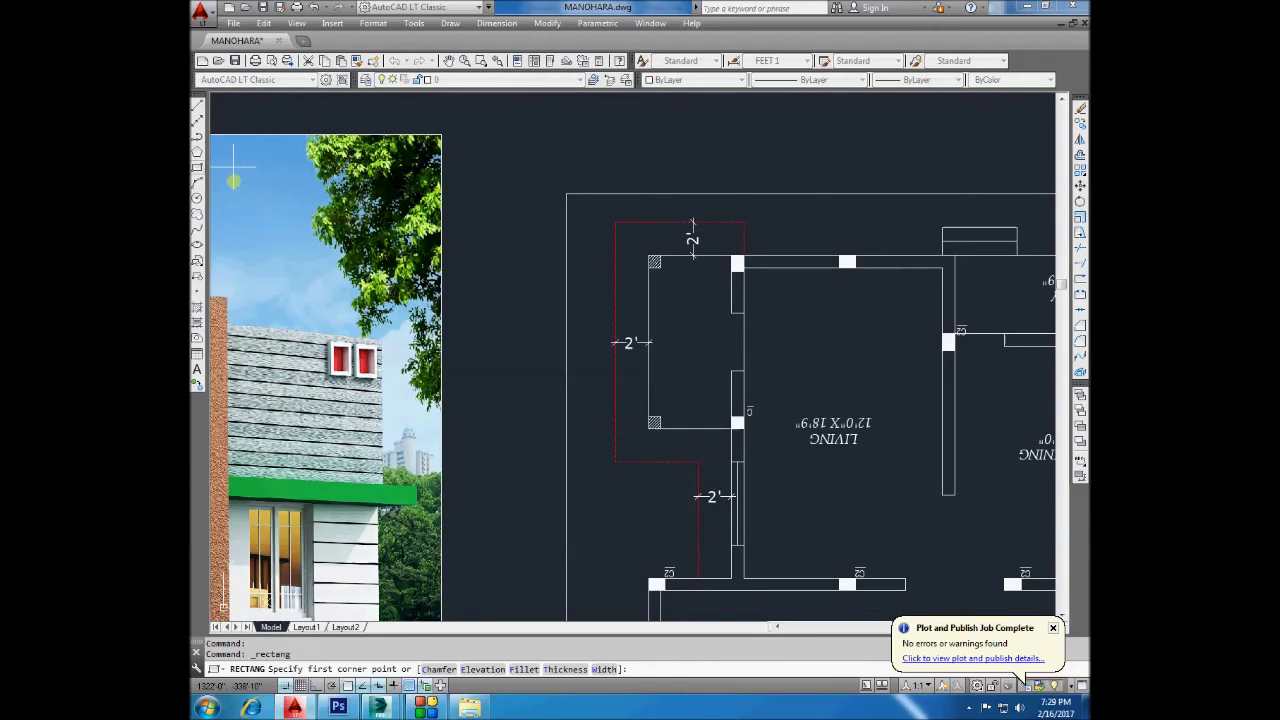
click(742, 223)
click(615, 461)
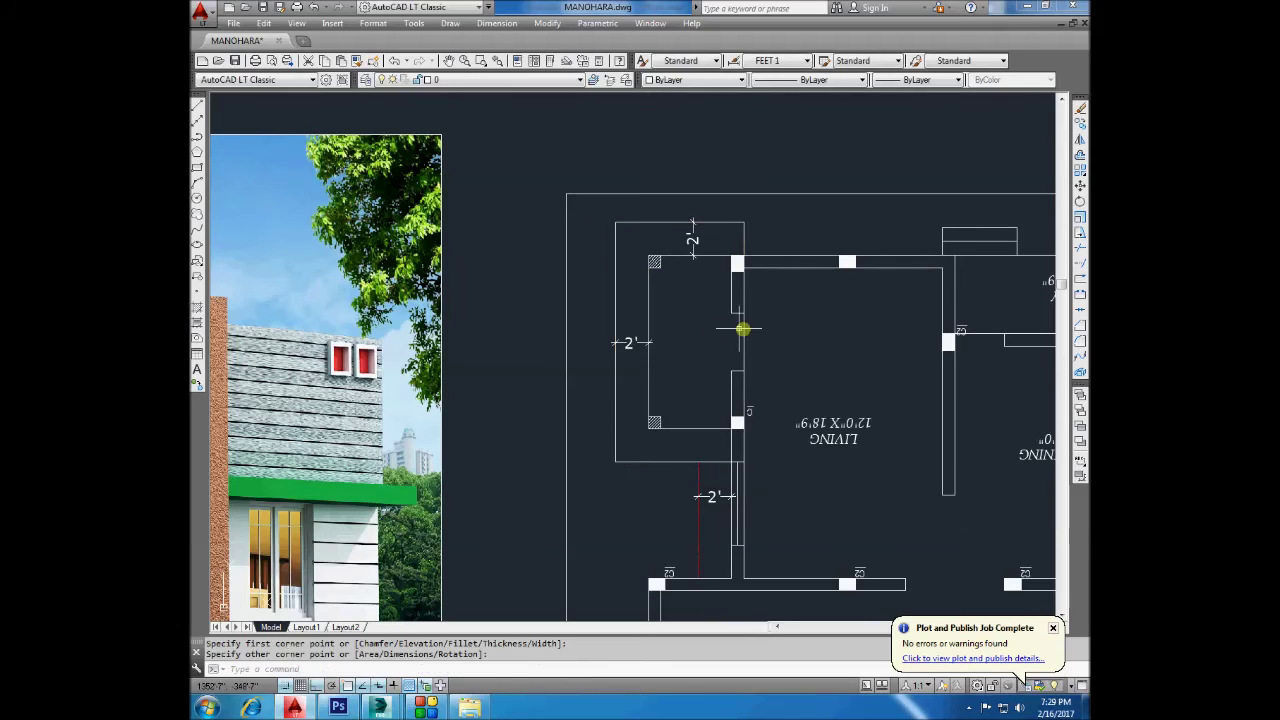
Move the rectangle up above the plan and bring up the Hatch and Gradient settings.
click(744, 328)
click(1080, 186)
scroll(780, 331, down, 2)
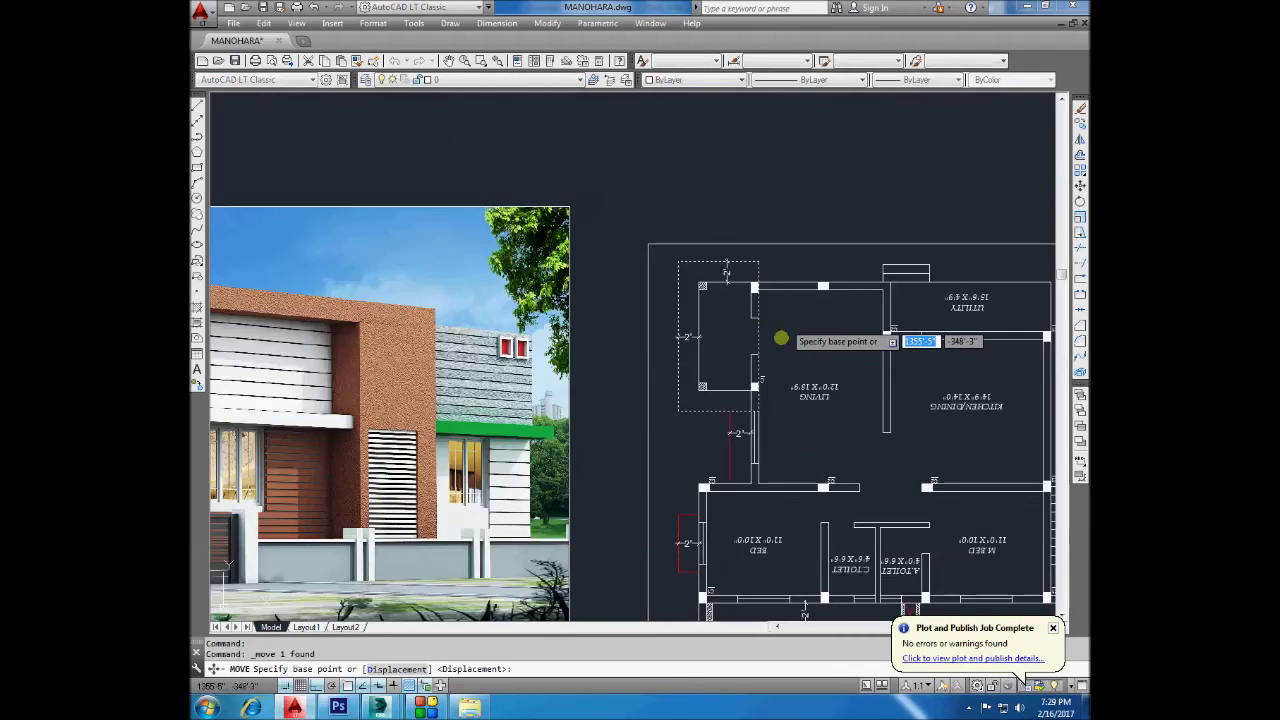
click(793, 346)
click(796, 190)
click(197, 309)
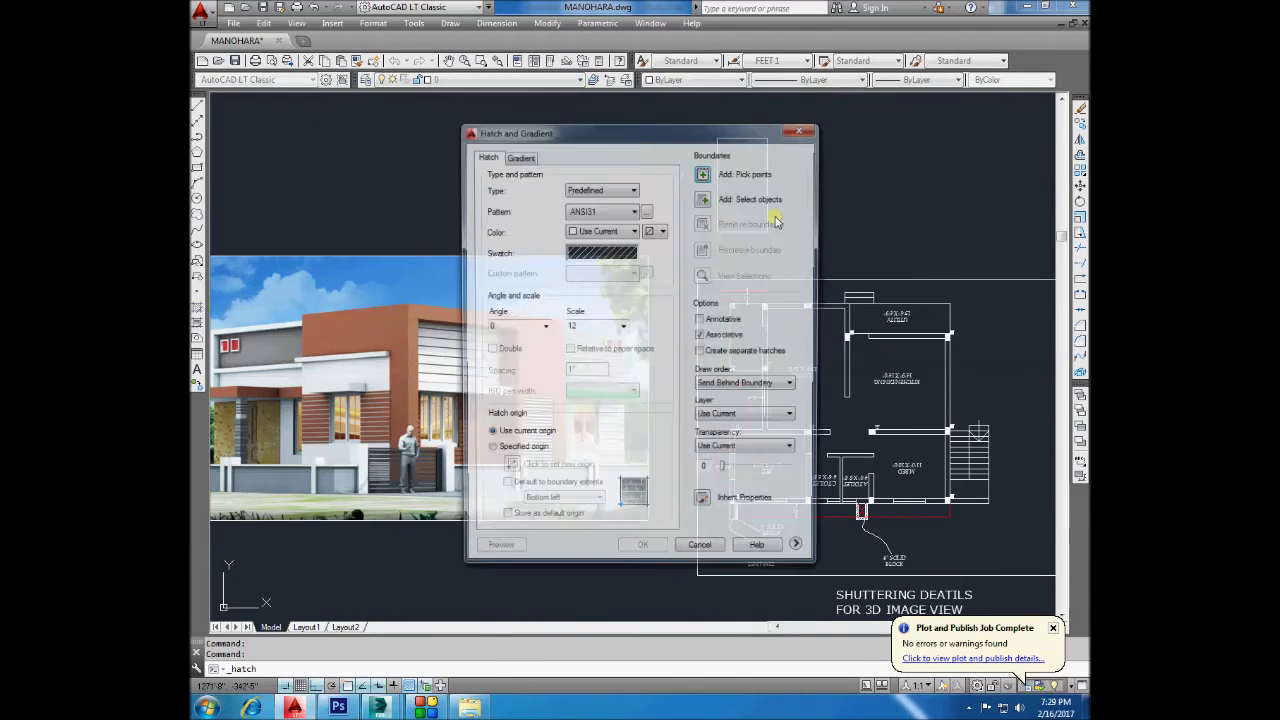
Fill the rectangle with a CROSS hatch at scale 25.
click(704, 173)
click(730, 210)
key(Return)
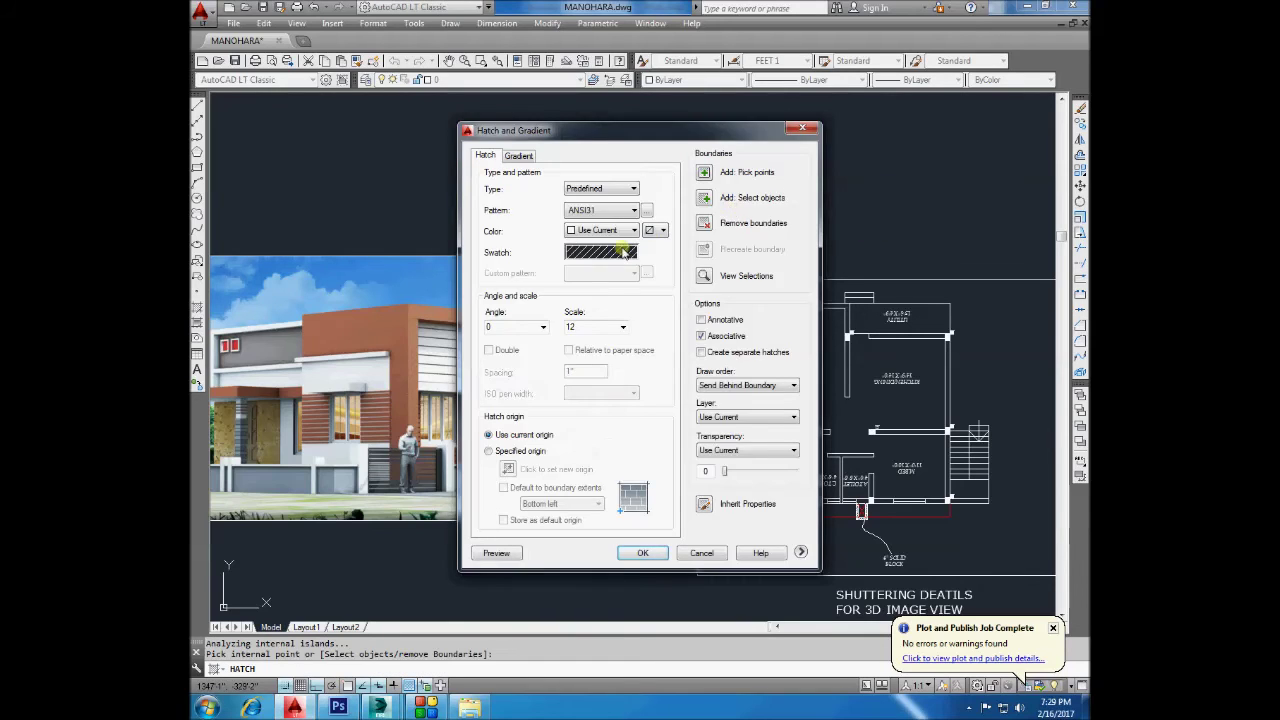
click(626, 252)
click(608, 224)
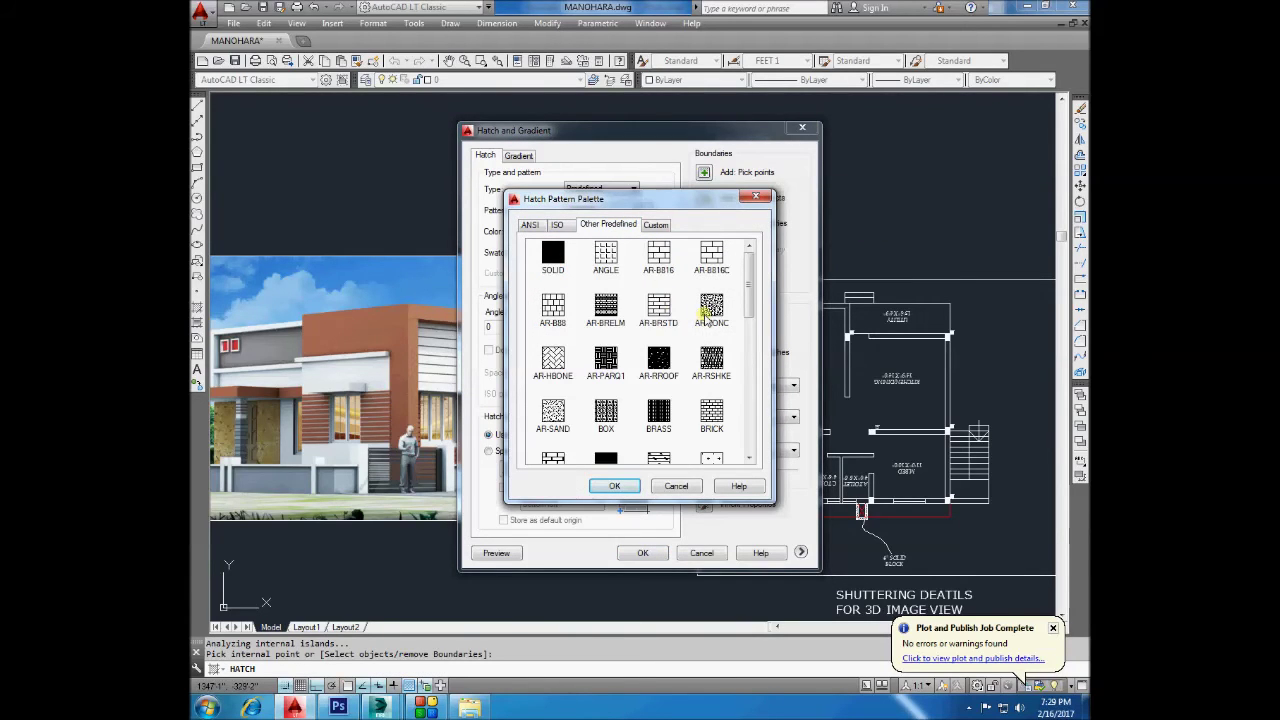
click(614, 487)
click(496, 553)
key(Escape)
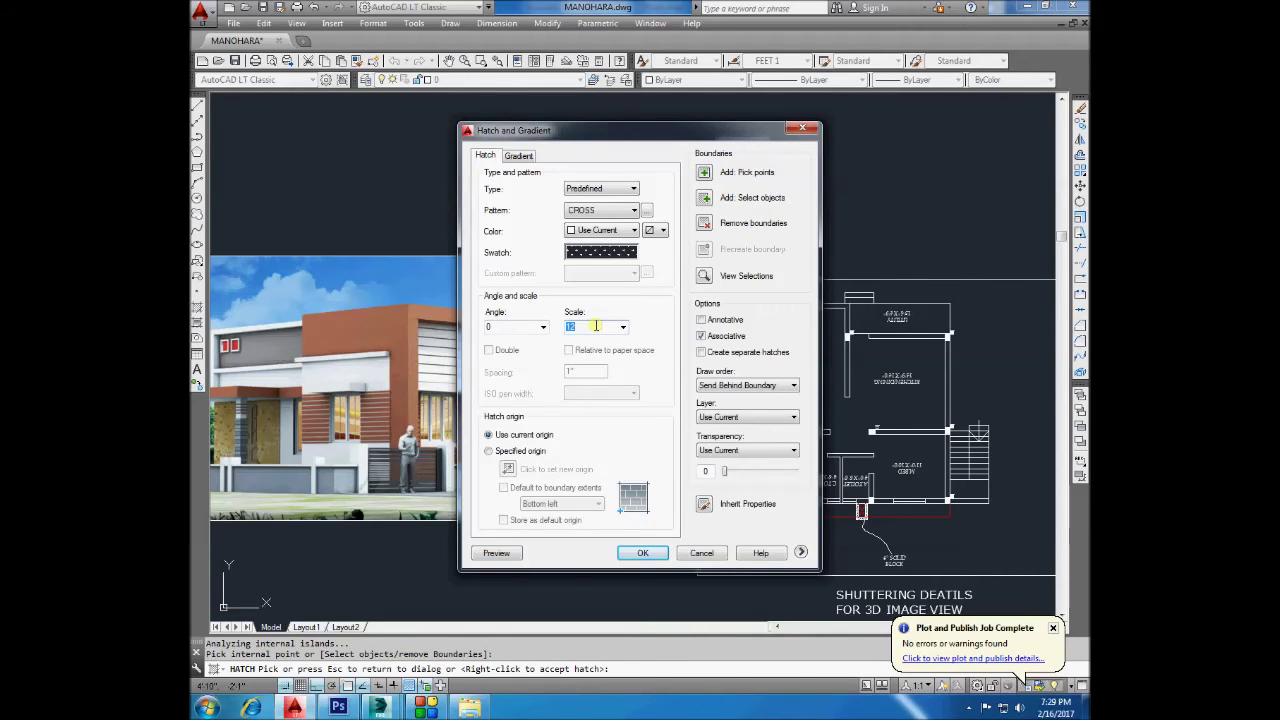
key(Return)
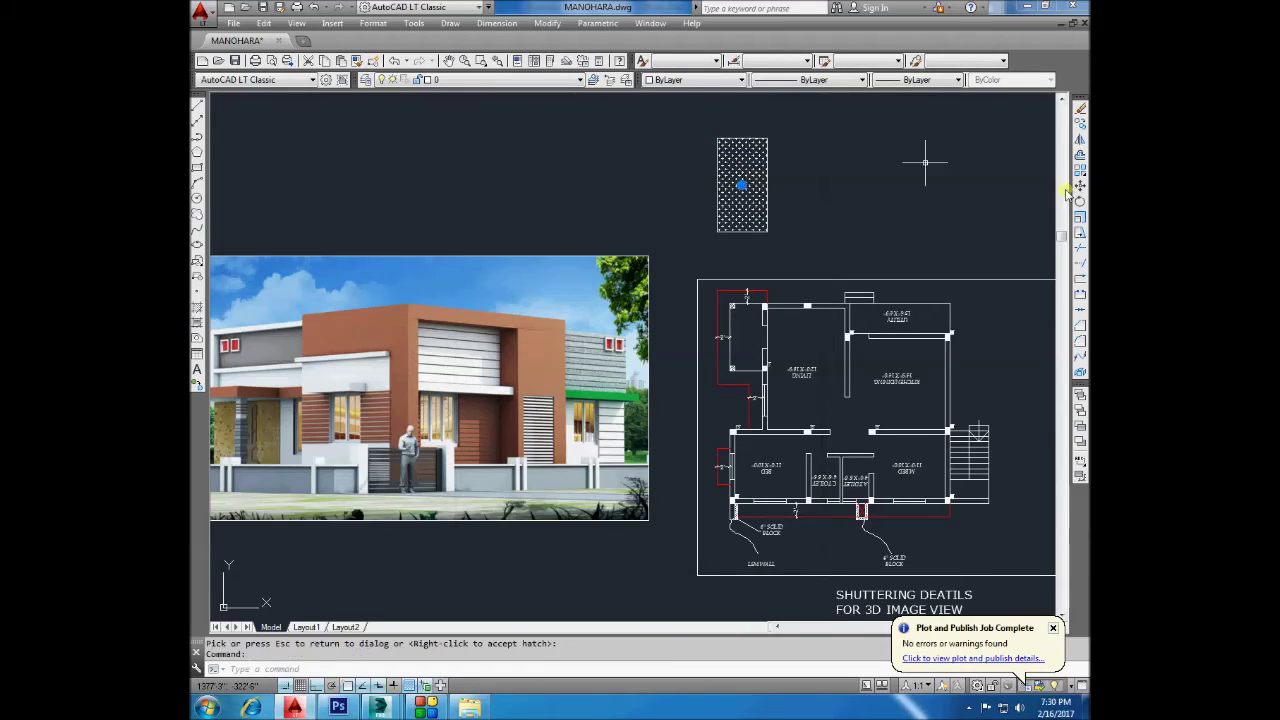
Move the hatch down into the red sit-out outline.
click(1080, 186)
click(767, 139)
scroll(773, 243, up, 2)
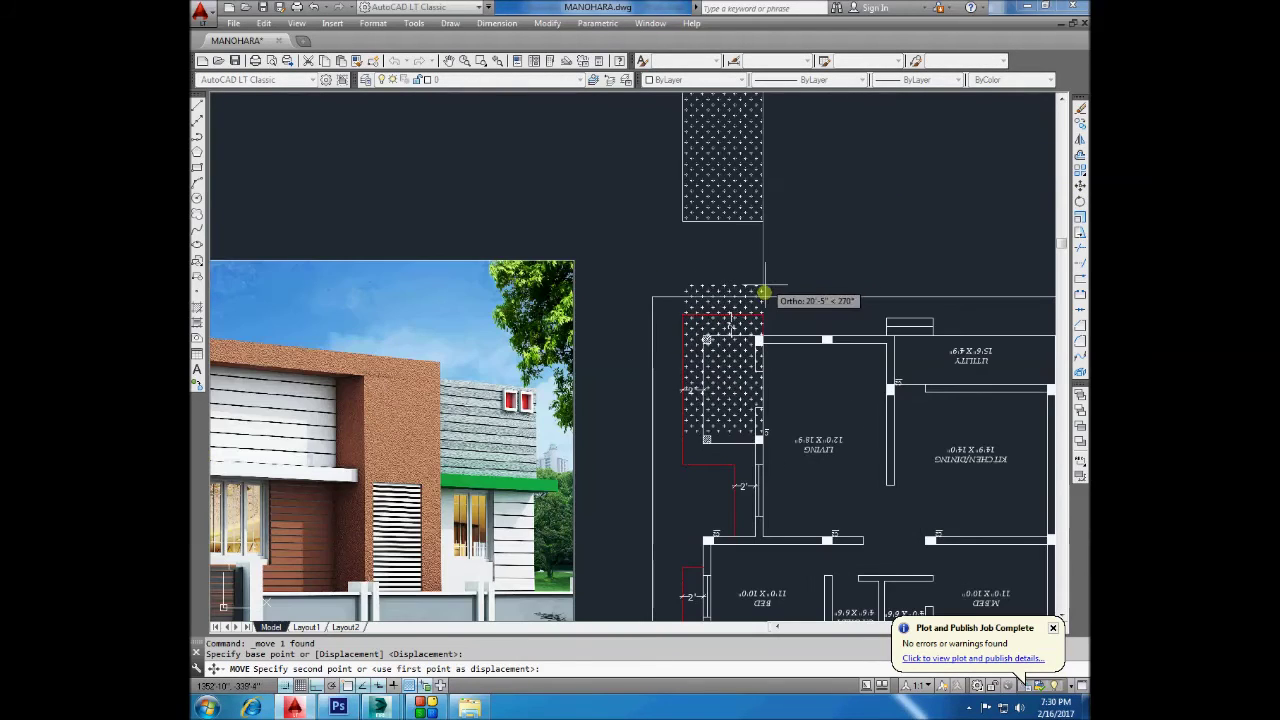
click(763, 315)
Draw a leader line out from the hatch.
click(197, 104)
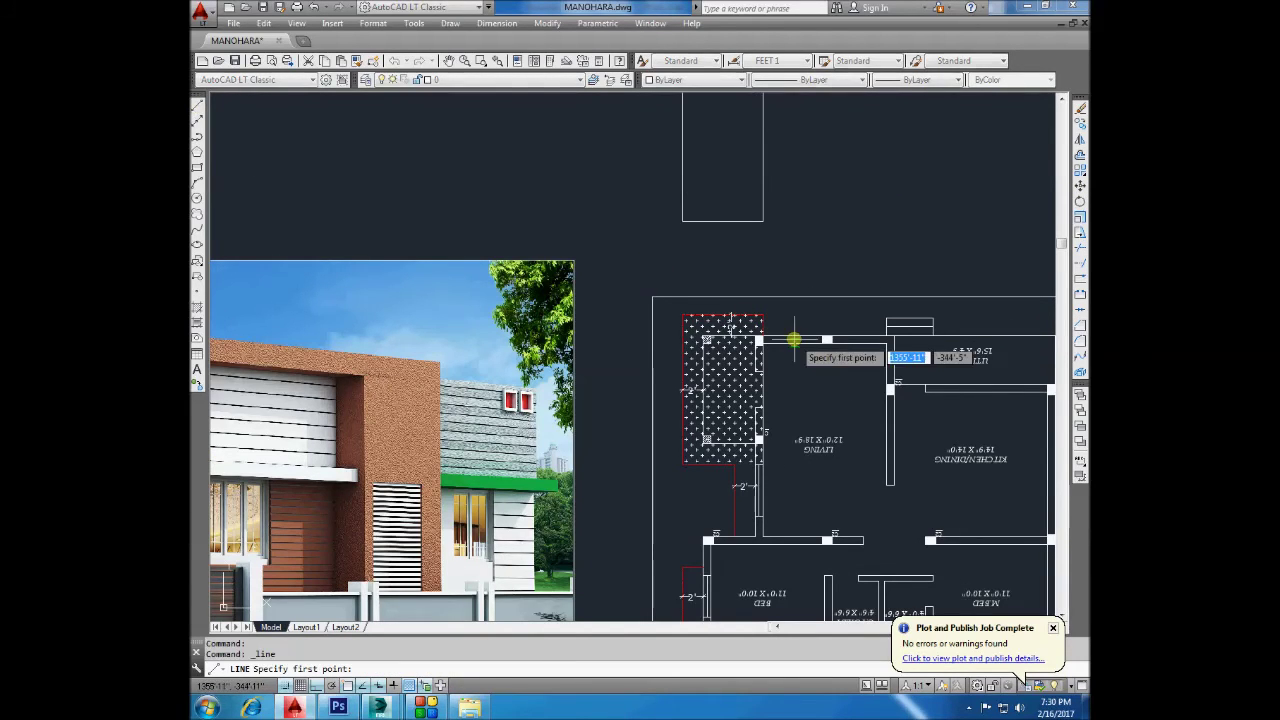
scroll(756, 332, up, 2)
click(743, 318)
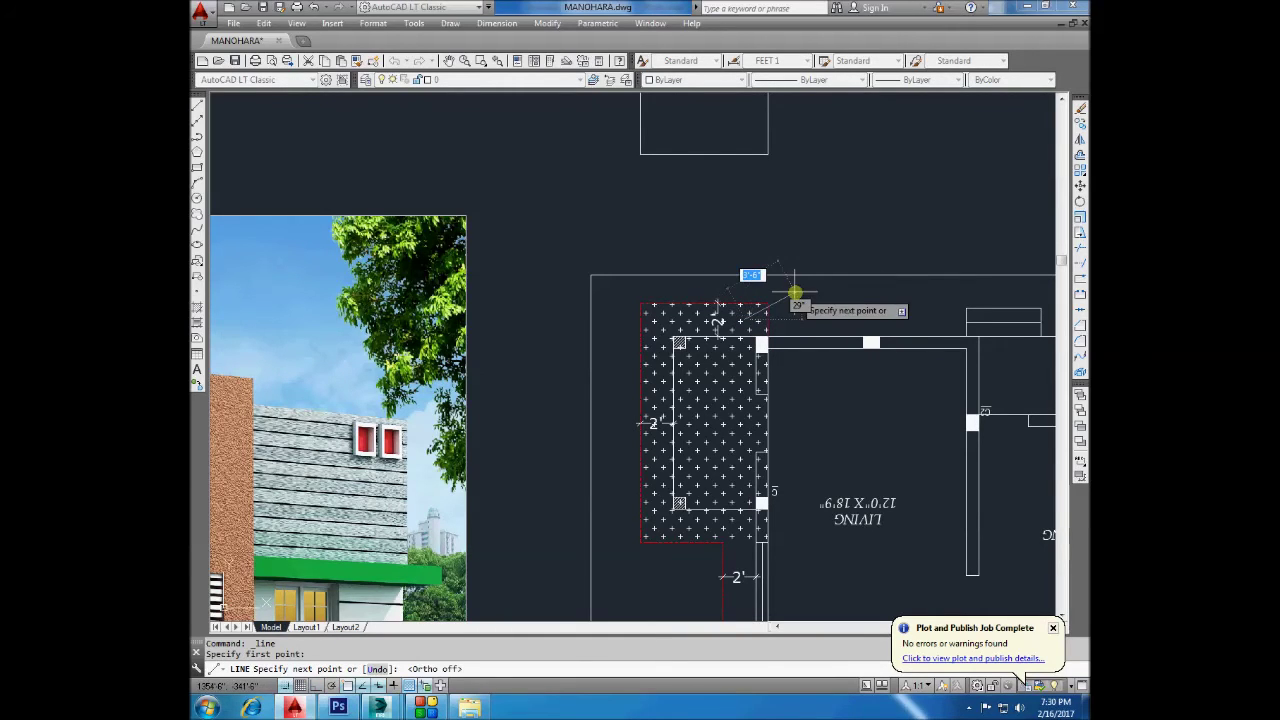
click(818, 292)
key(Escape)
Copy the solid block label to the end of the sit-out leader.
scroll(820, 410, down, 3)
key(Escape)
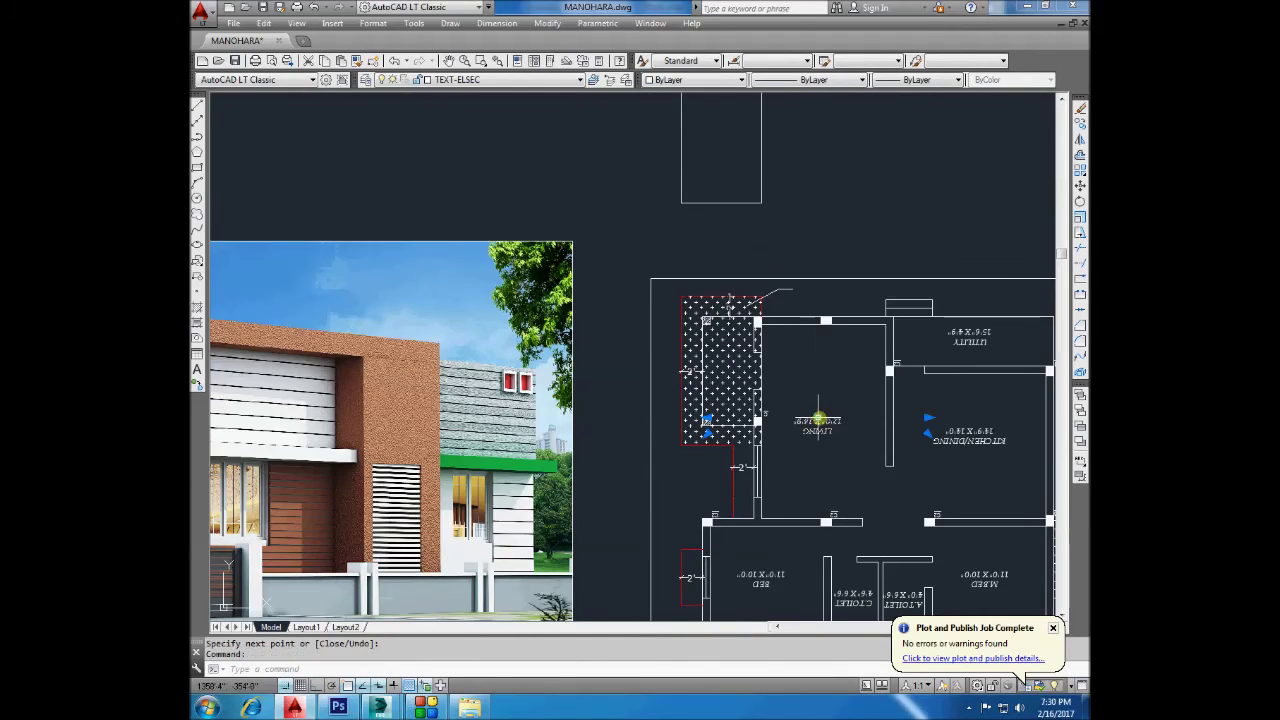
scroll(800, 420, down, 4)
scroll(838, 450, up, 2)
scroll(838, 450, up, 2)
click(810, 420)
click(835, 440)
click(1080, 123)
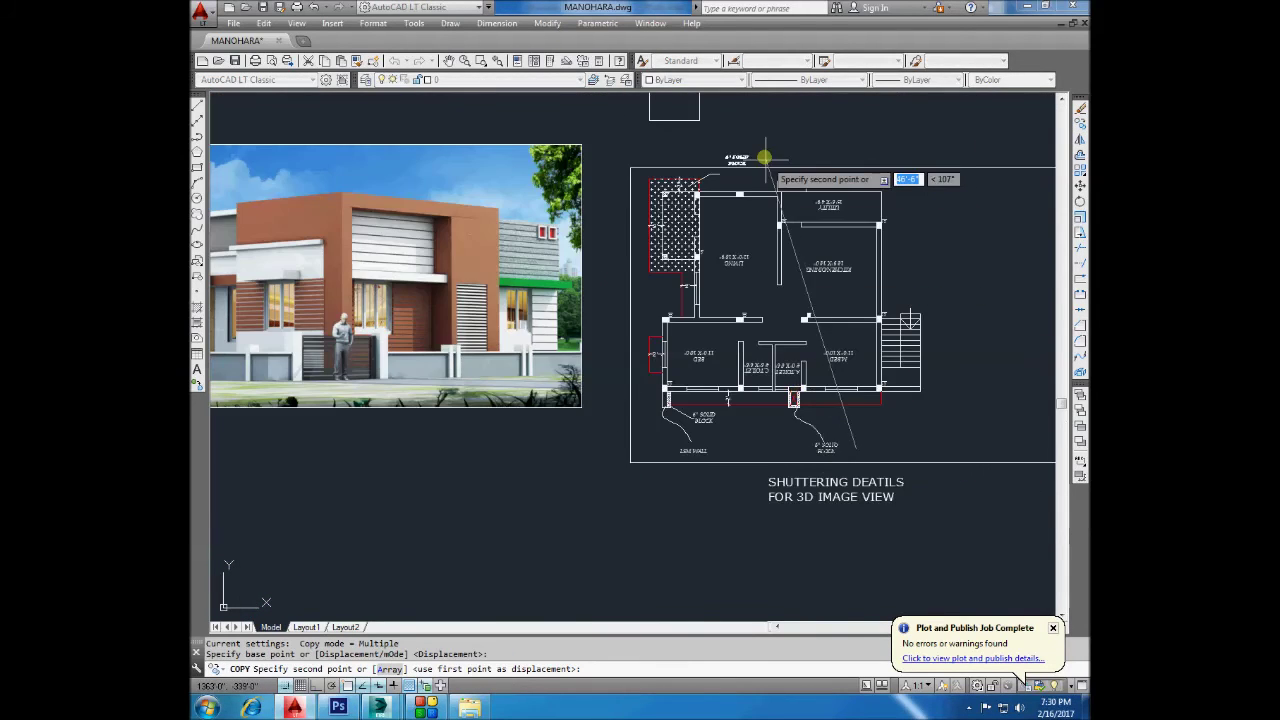
scroll(751, 191, up, 5)
click(749, 191)
key(Return)
click(703, 183)
Edit the copied label to read SLAB @ LINTEL LEVEL and widen it to one line.
double_click(703, 183)
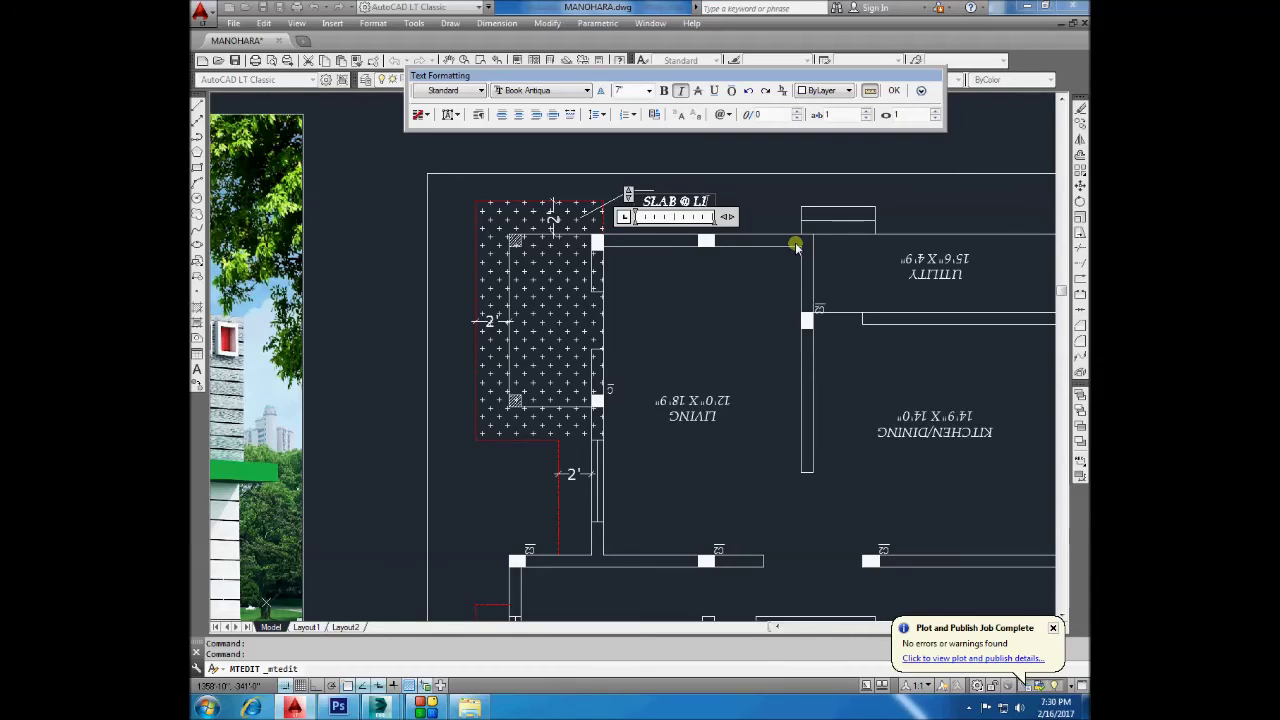
text(NTEL LEVEL)
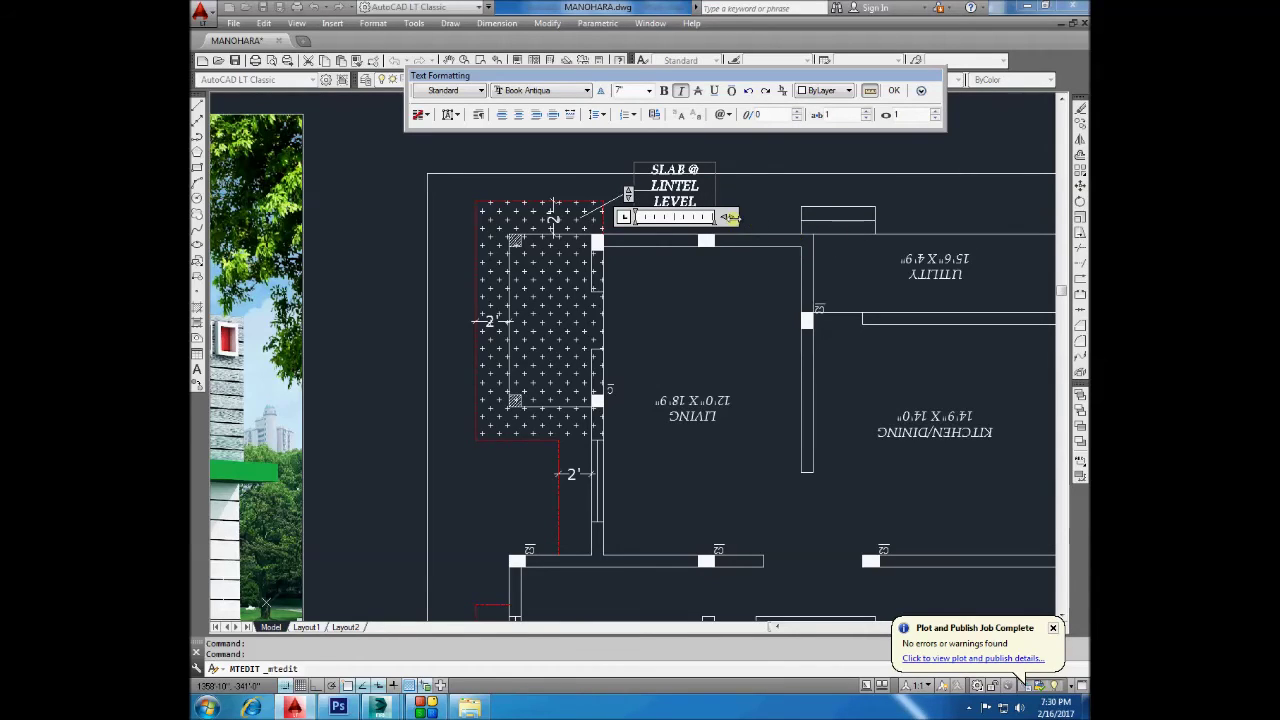
drag(730, 217, 958, 217)
click(723, 191)
Move the SLAB @ LINTEL LEVEL note onto the leader's end.
scroll(718, 205, up, 2)
text(m)
key(Return)
click(754, 385)
click(835, 366)
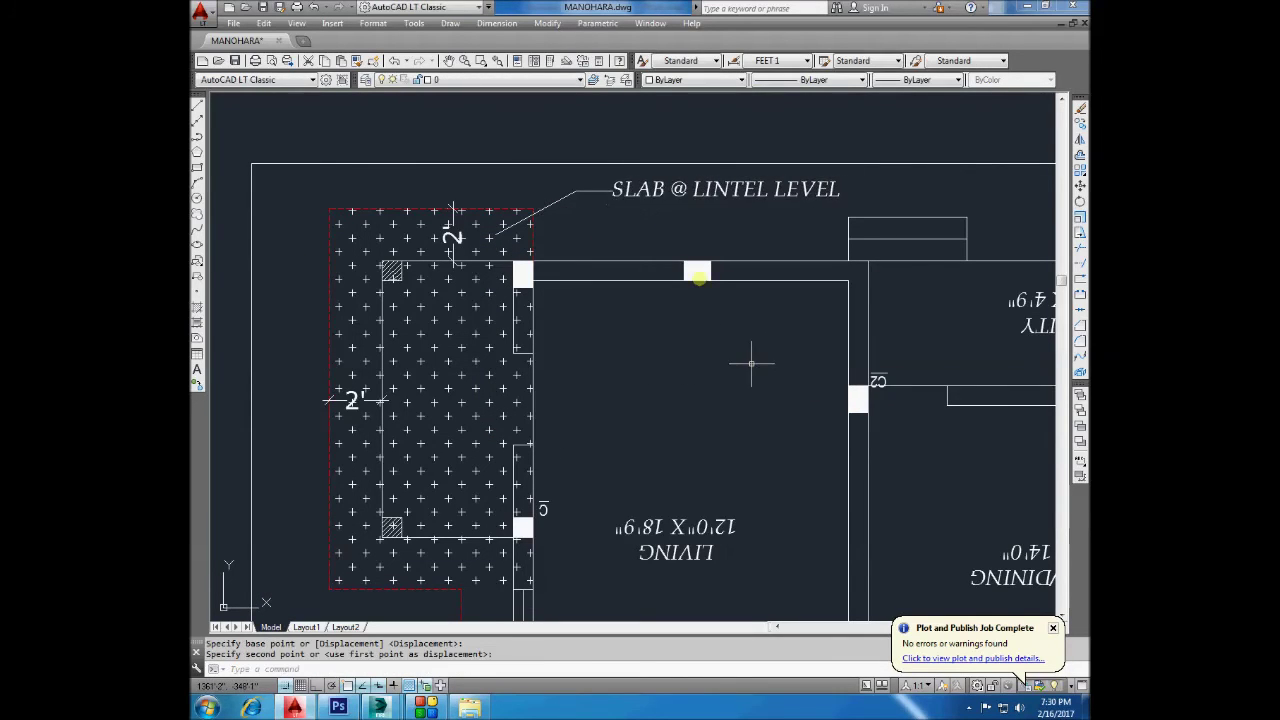
scroll(697, 276, down, 6)
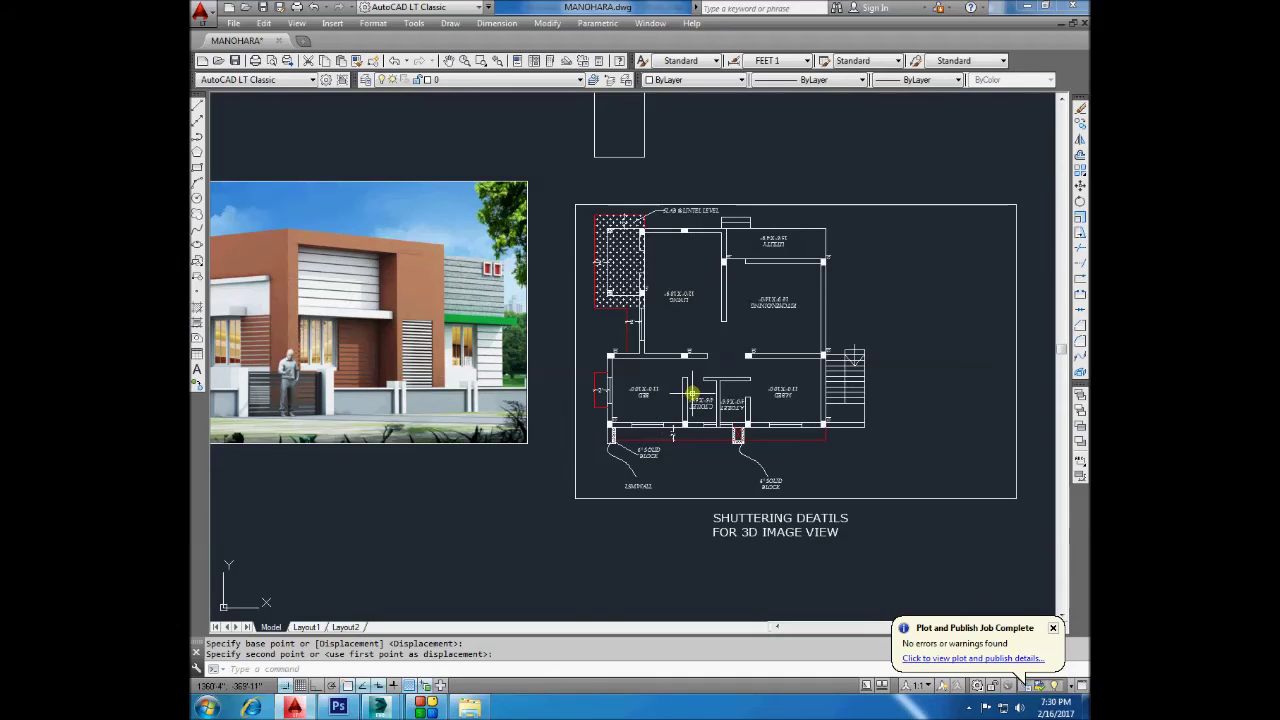
scroll(832, 421, up, 3)
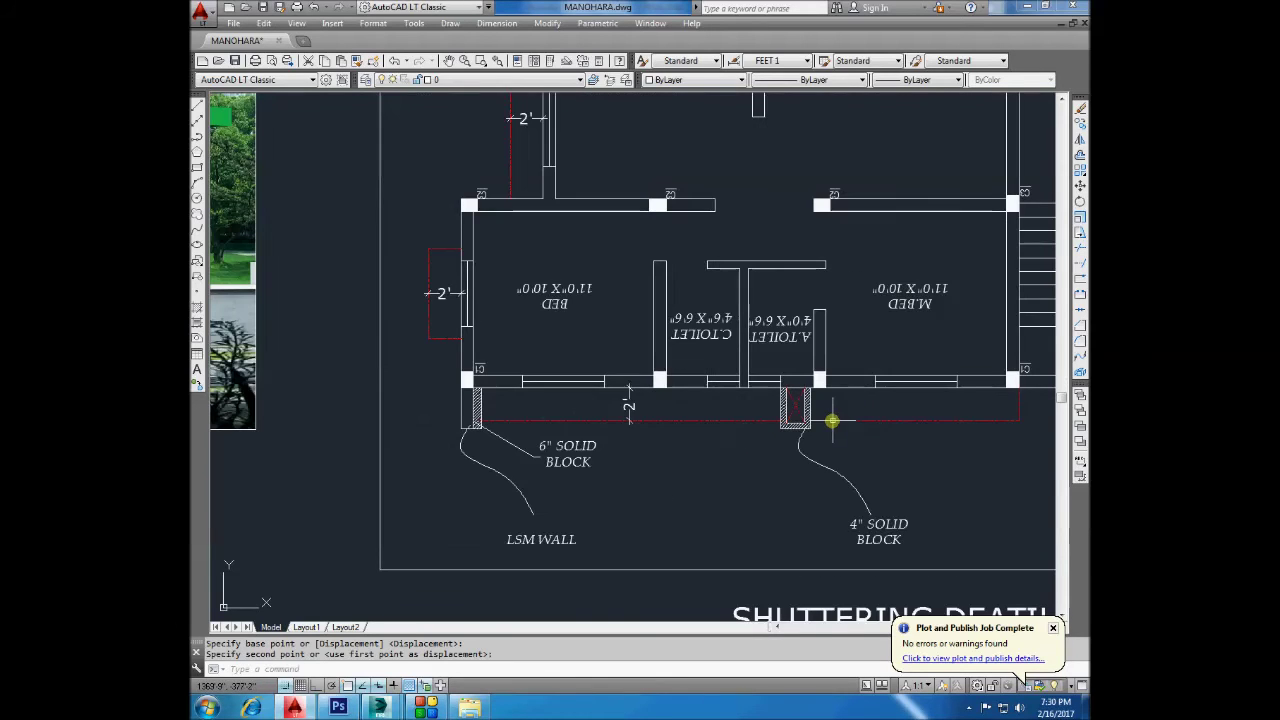
scroll(847, 409, down, 6)
scroll(871, 414, up, 2)
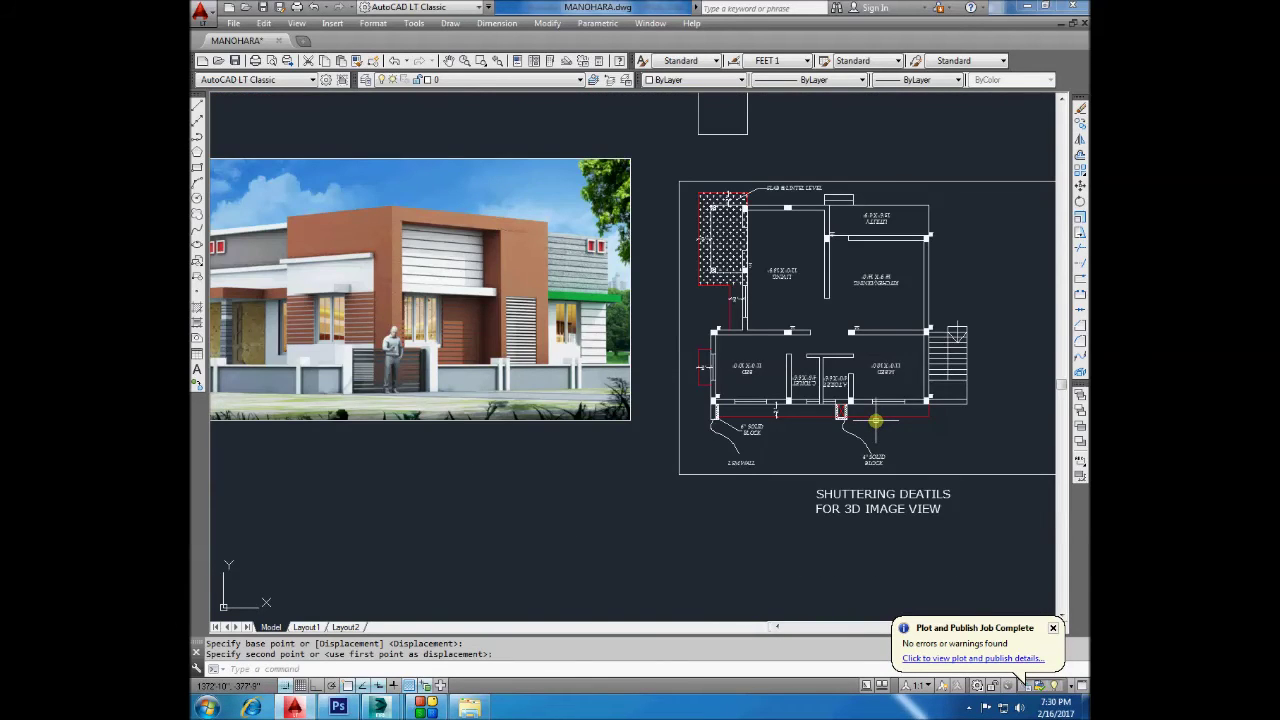
scroll(870, 418, up, 2)
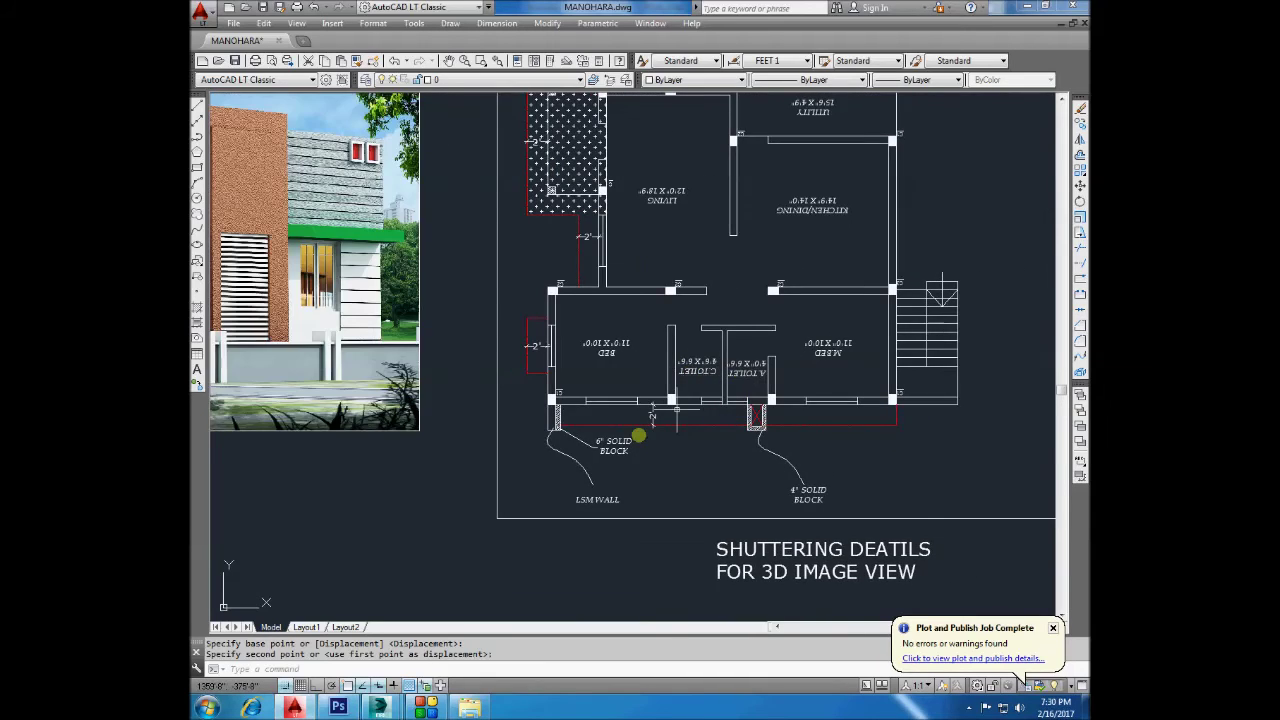
scroll(638, 436, up, 1)
scroll(651, 409, down, 1)
scroll(706, 403, down, 1)
scroll(712, 408, down, 2)
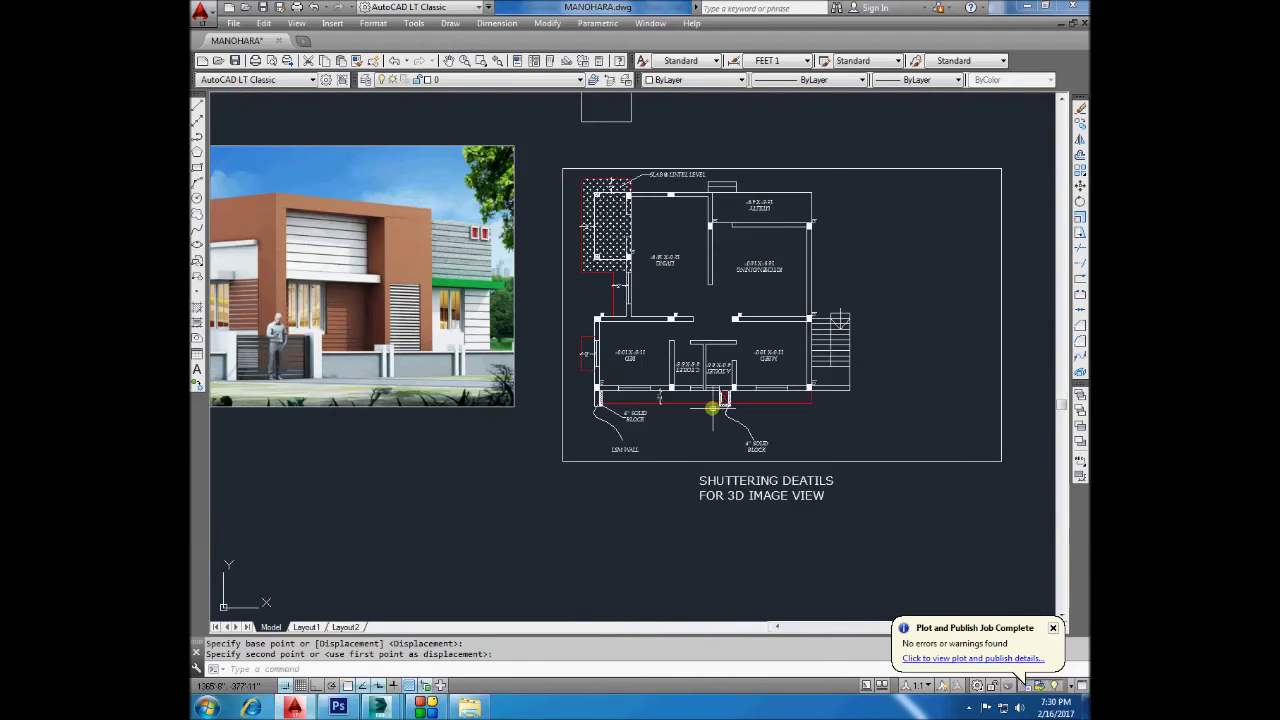
scroll(712, 408, up, 2)
scroll(712, 408, up, 2)
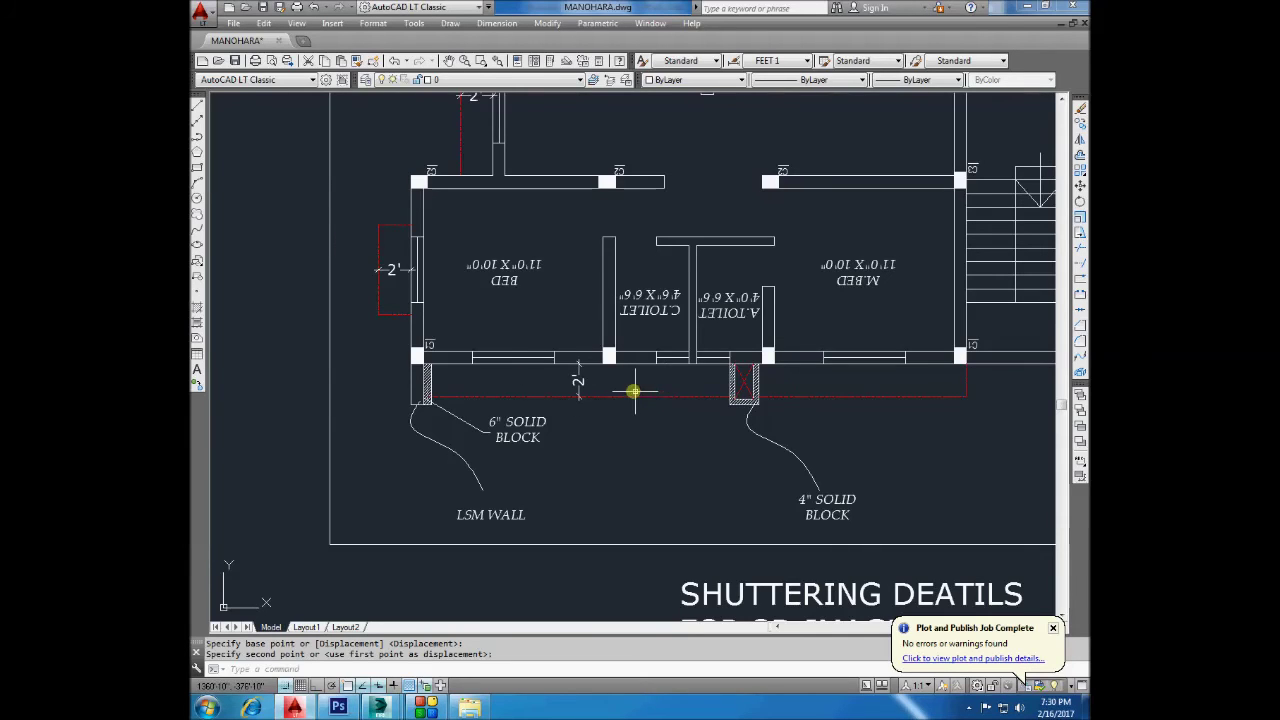
scroll(634, 391, down, 4)
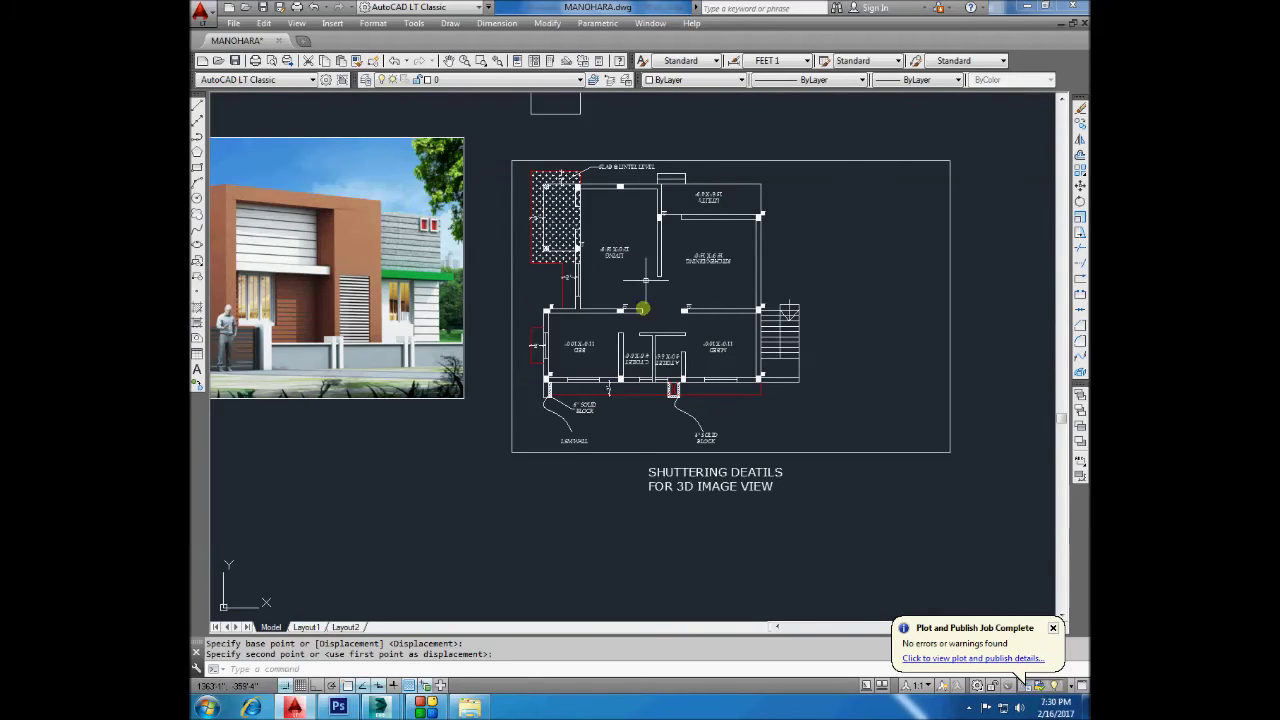
middle_drag(642, 309, 709, 315)
click(565, 148)
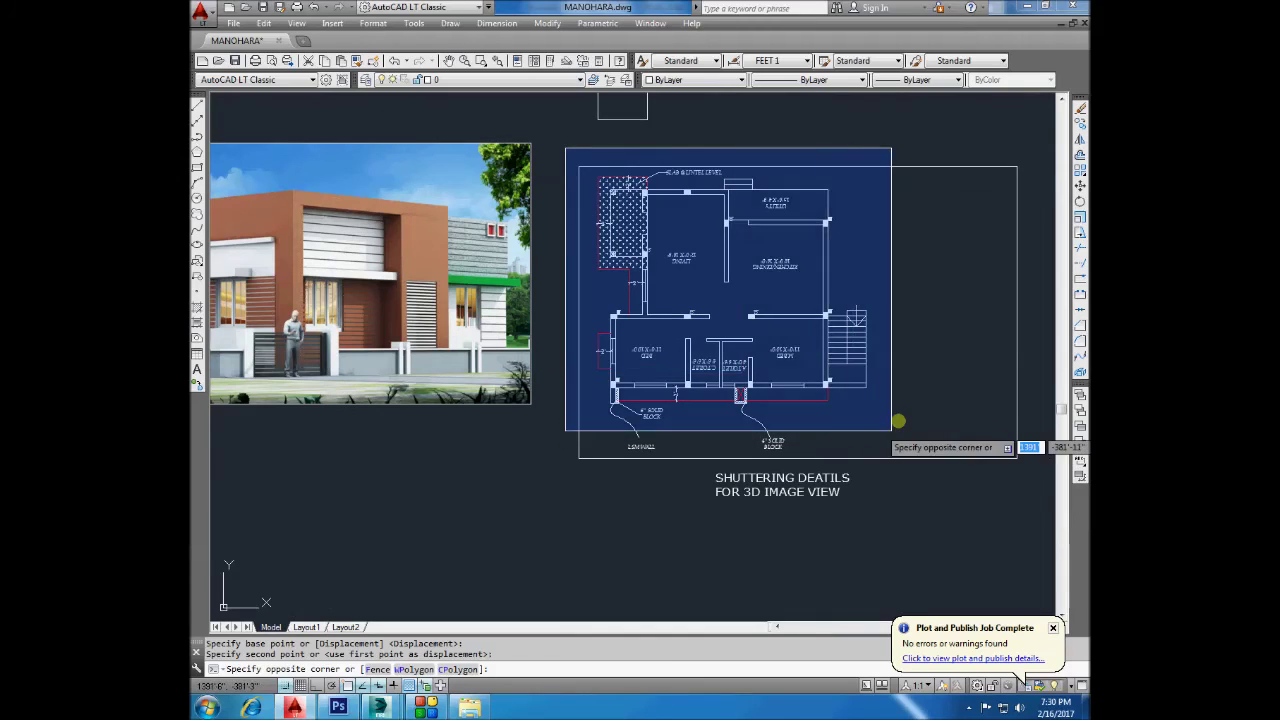
click(898, 421)
text(co)
key(Return)
scroll(569, 317, down, 2)
click(569, 317)
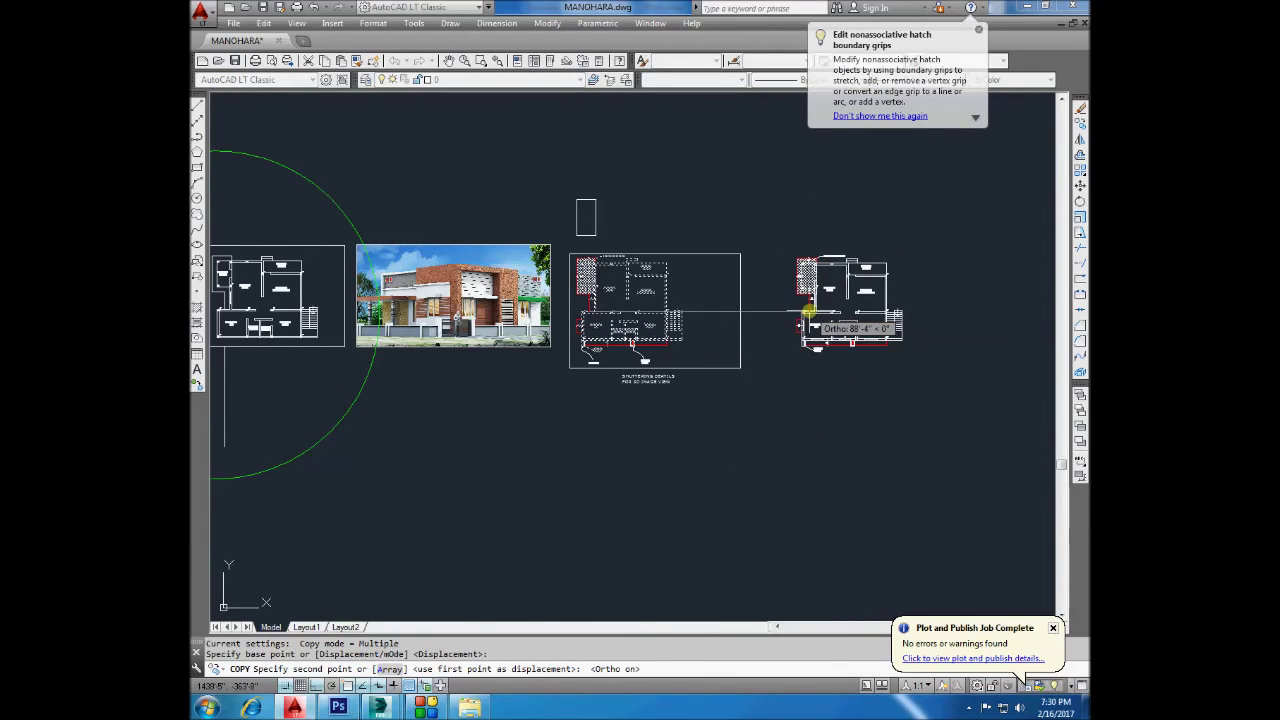
key(Escape)
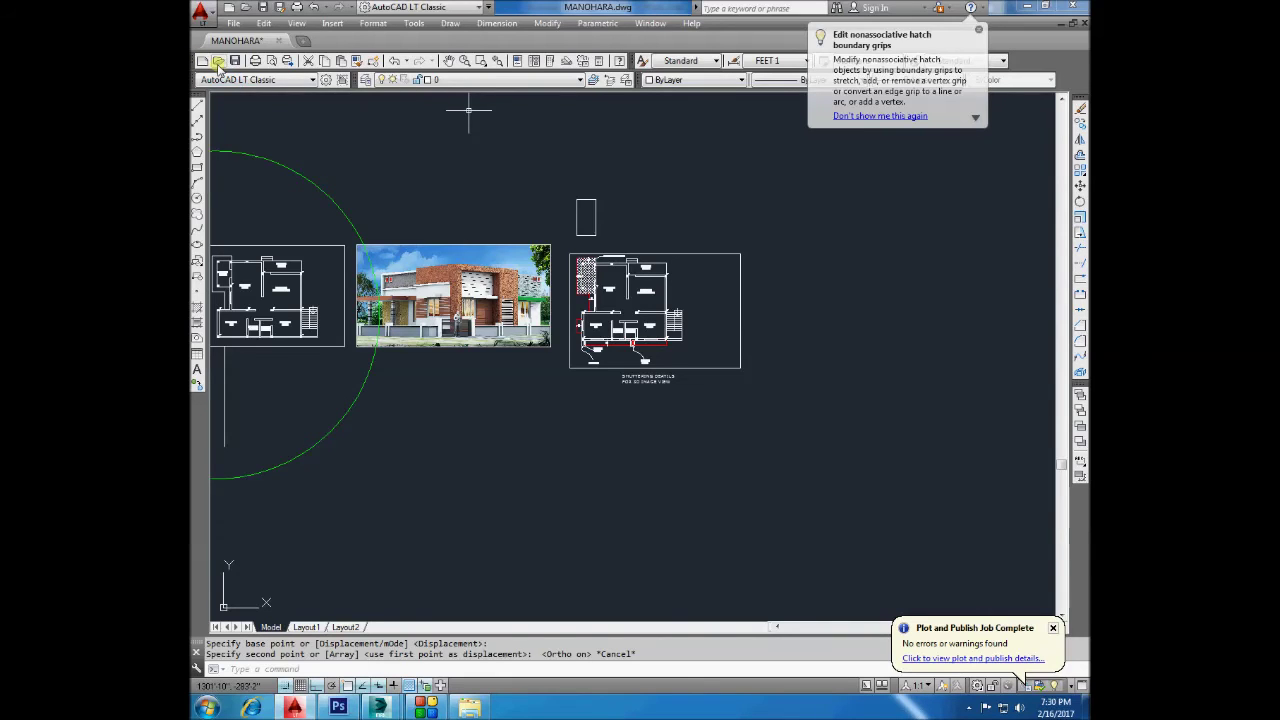
scroll(645, 345, up, 4)
scroll(651, 315, up, 3)
click(505, 24)
click(515, 49)
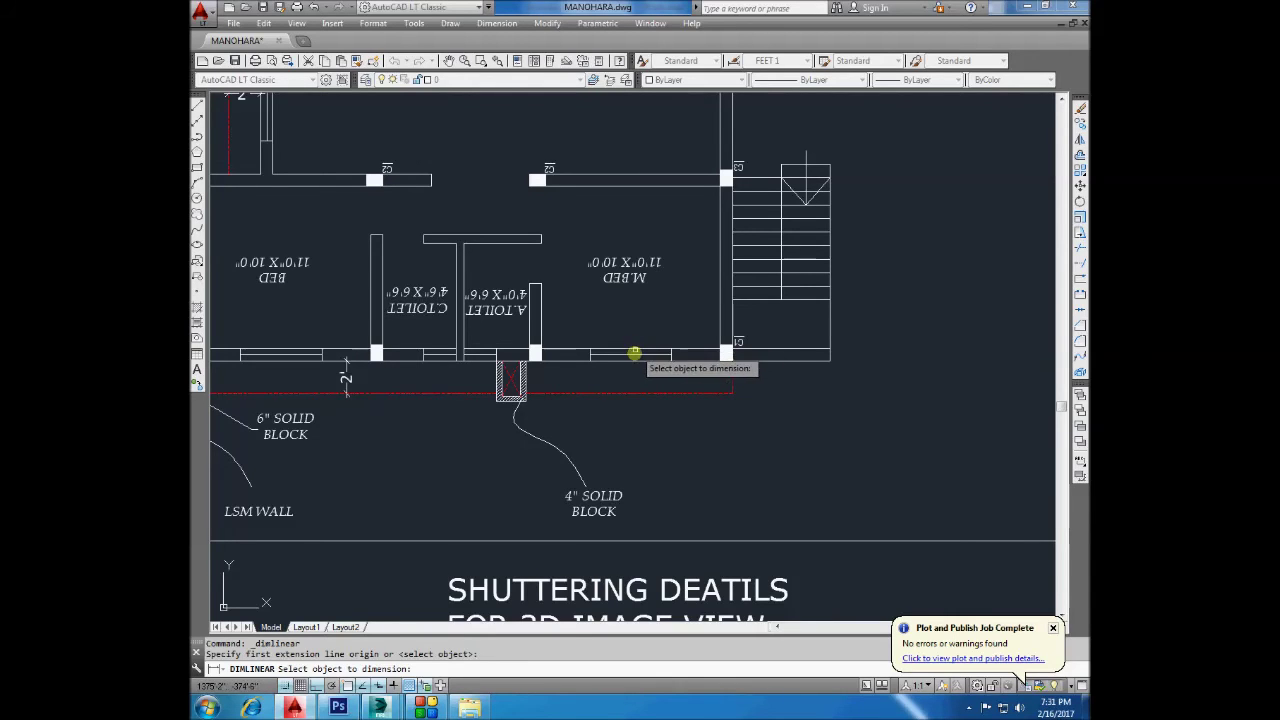
Draw the pier's side and bottom lines down from the wall corner below the bottom wall.
click(640, 350)
scroll(455, 353, up, 2)
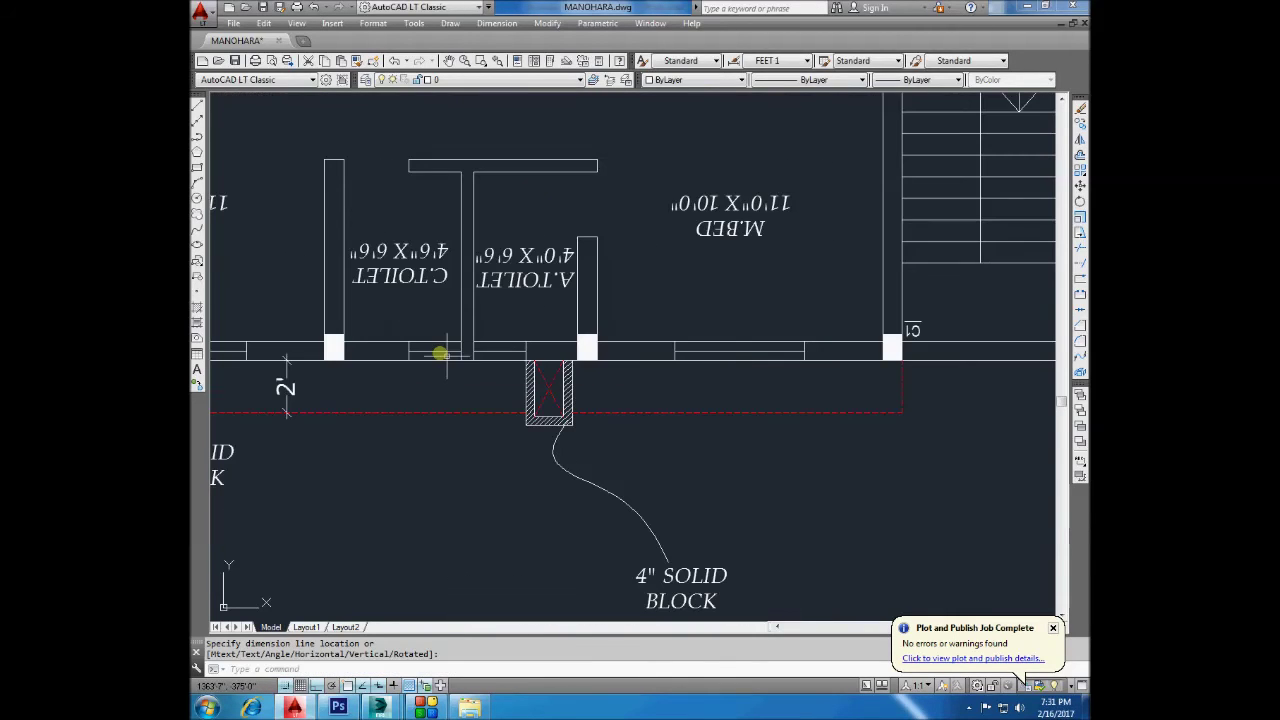
scroll(585, 346, down, 4)
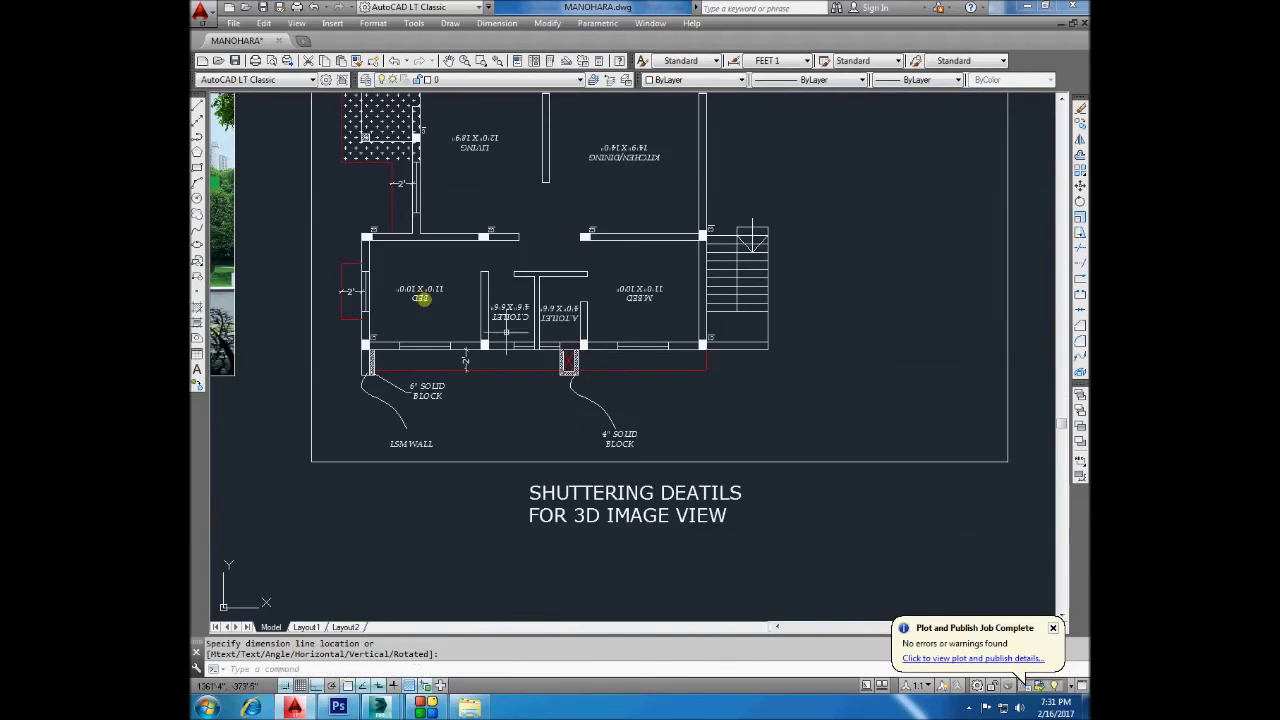
click(196, 110)
scroll(505, 355, up, 4)
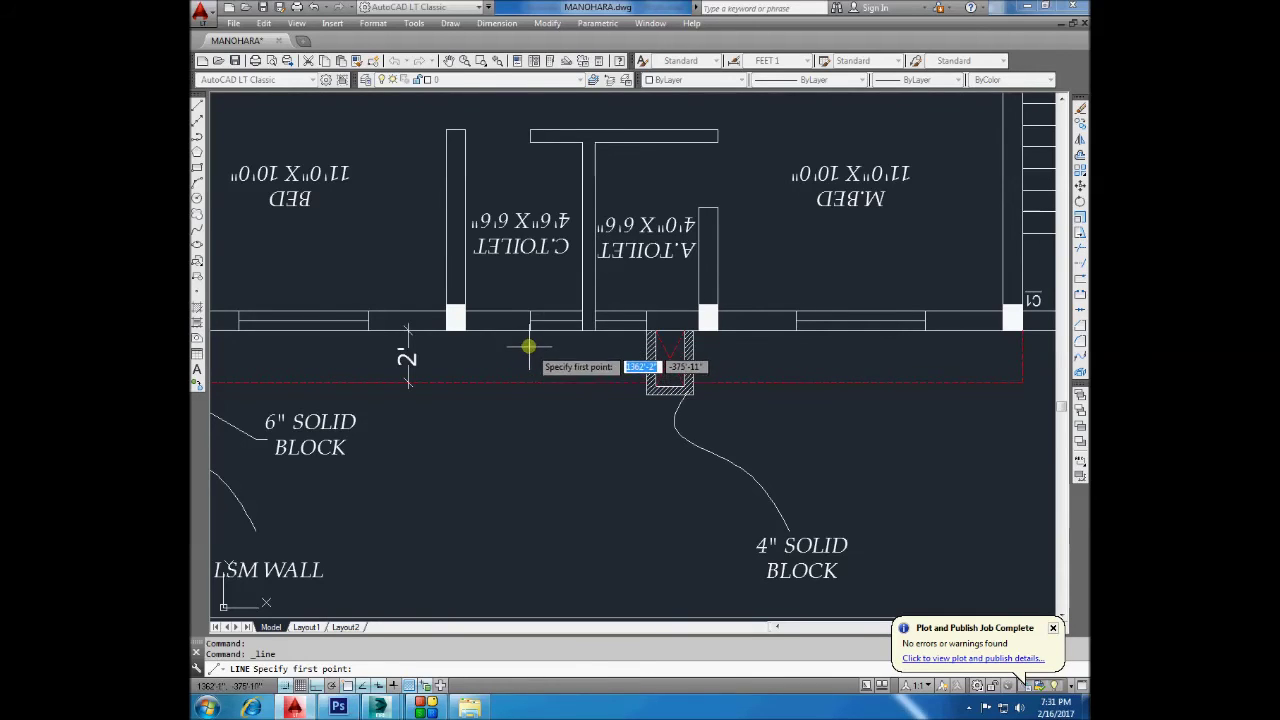
click(530, 332)
click(566, 408)
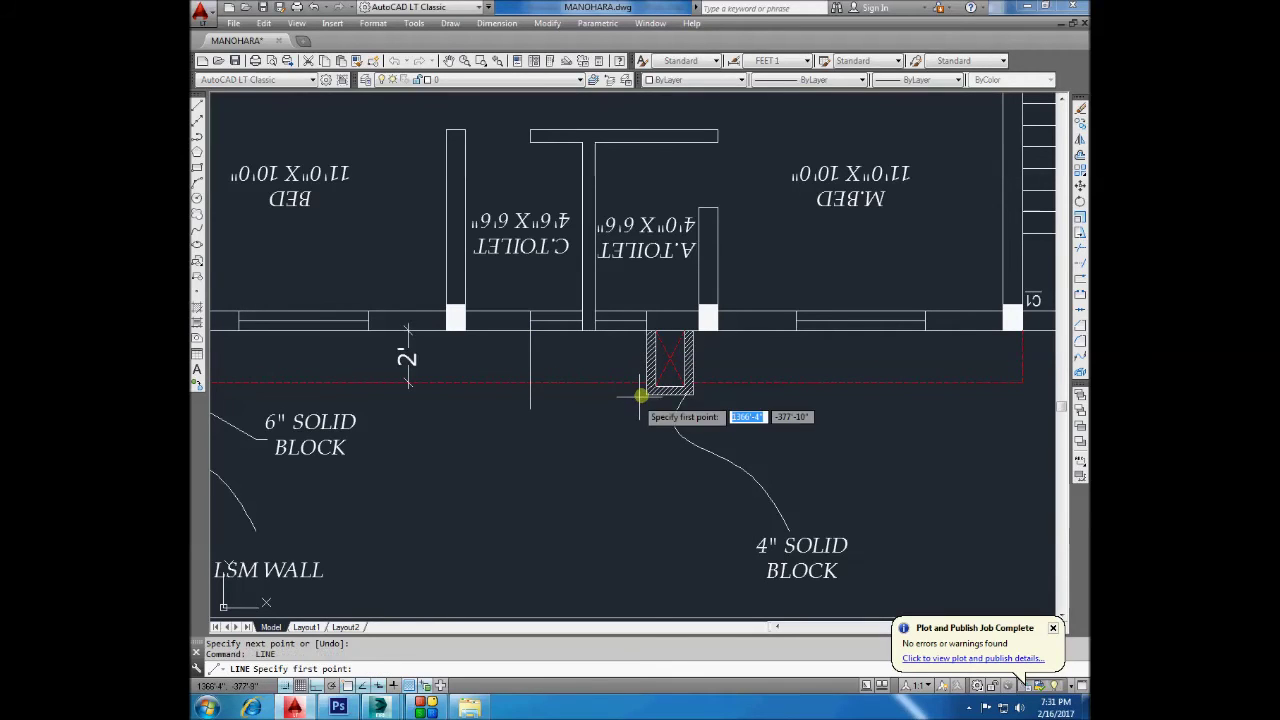
click(472, 397)
key(Return)
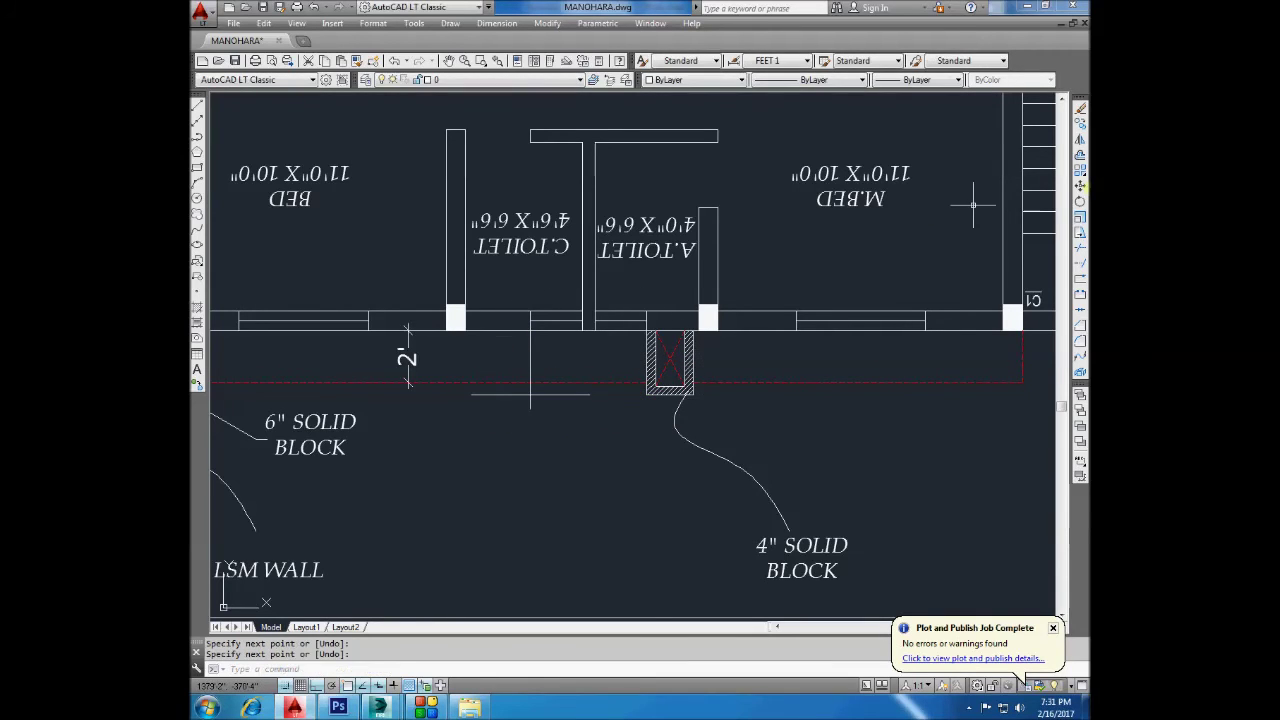
Offset the pier's vertical line 9 inches to the left.
text(o)
key(Return)
text(9)
key(Return)
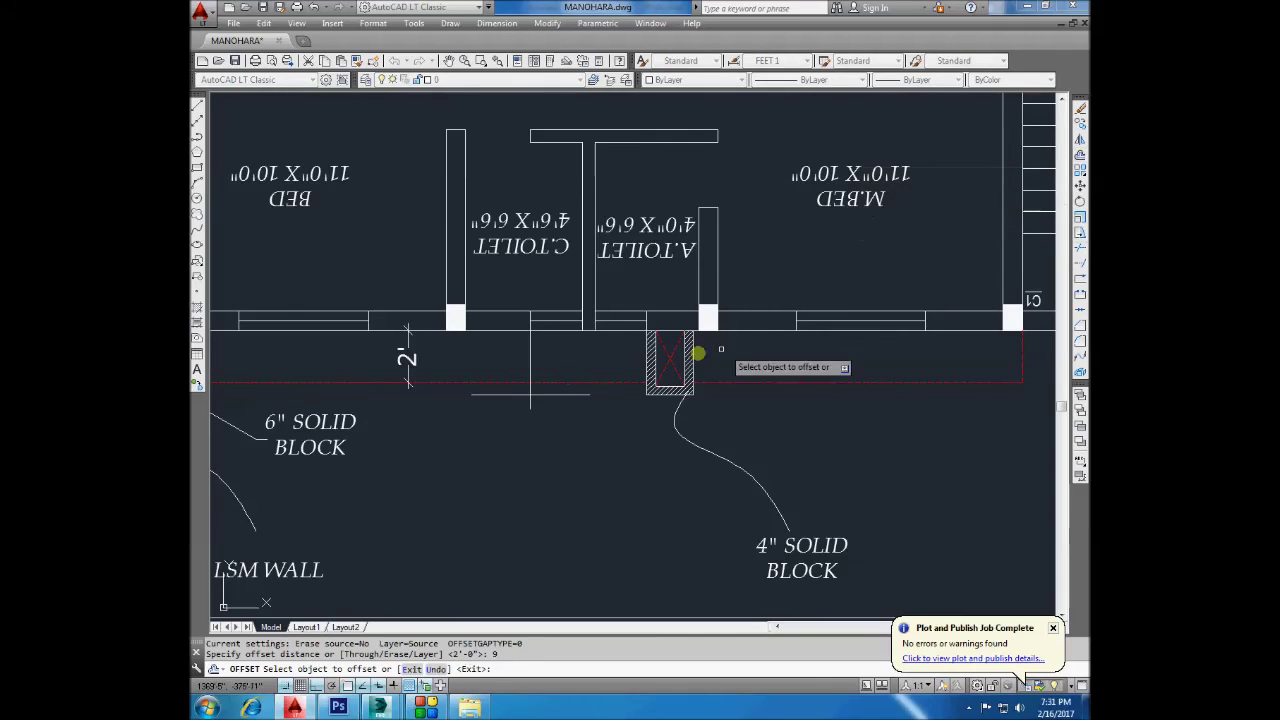
click(531, 367)
click(477, 370)
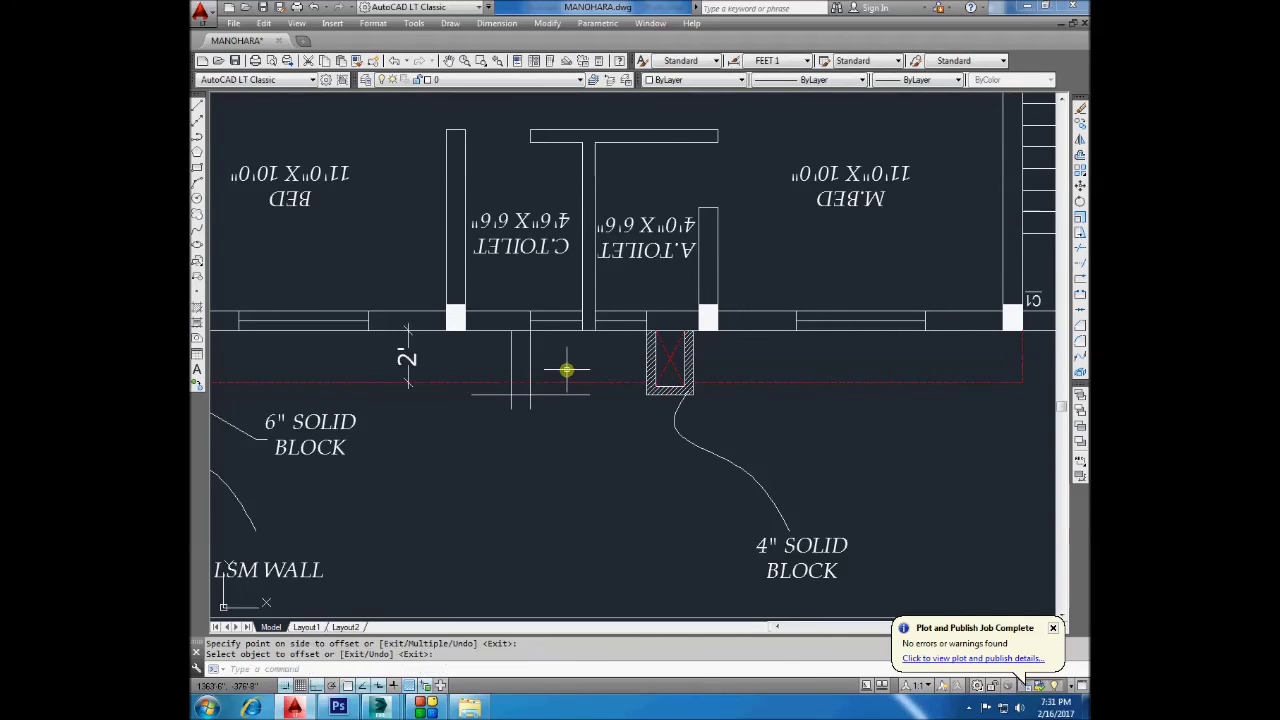
Fillet the line ends to close the pier's bottom corner, leaving the trim unused.
key(Return)
text(f)
key(Return)
click(513, 385)
click(531, 392)
text(tr)
key(Return)
key(Return)
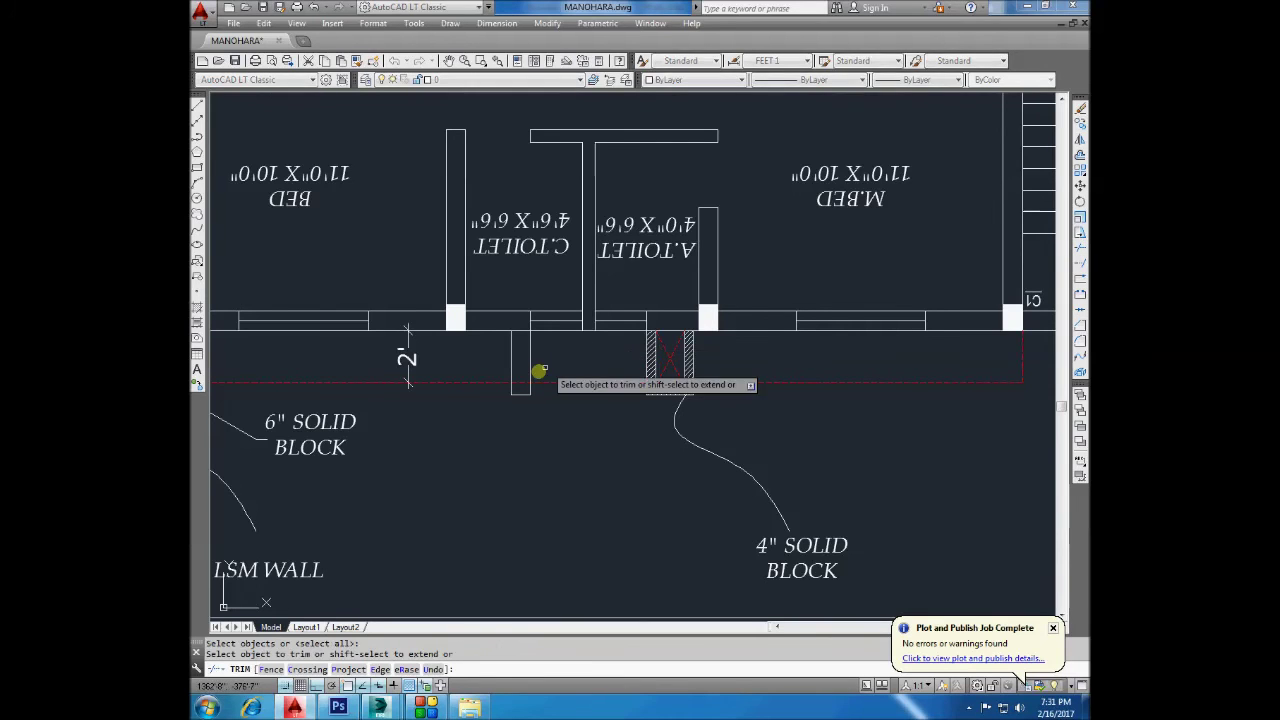
scroll(591, 366, down, 5)
scroll(359, 305, up, 2)
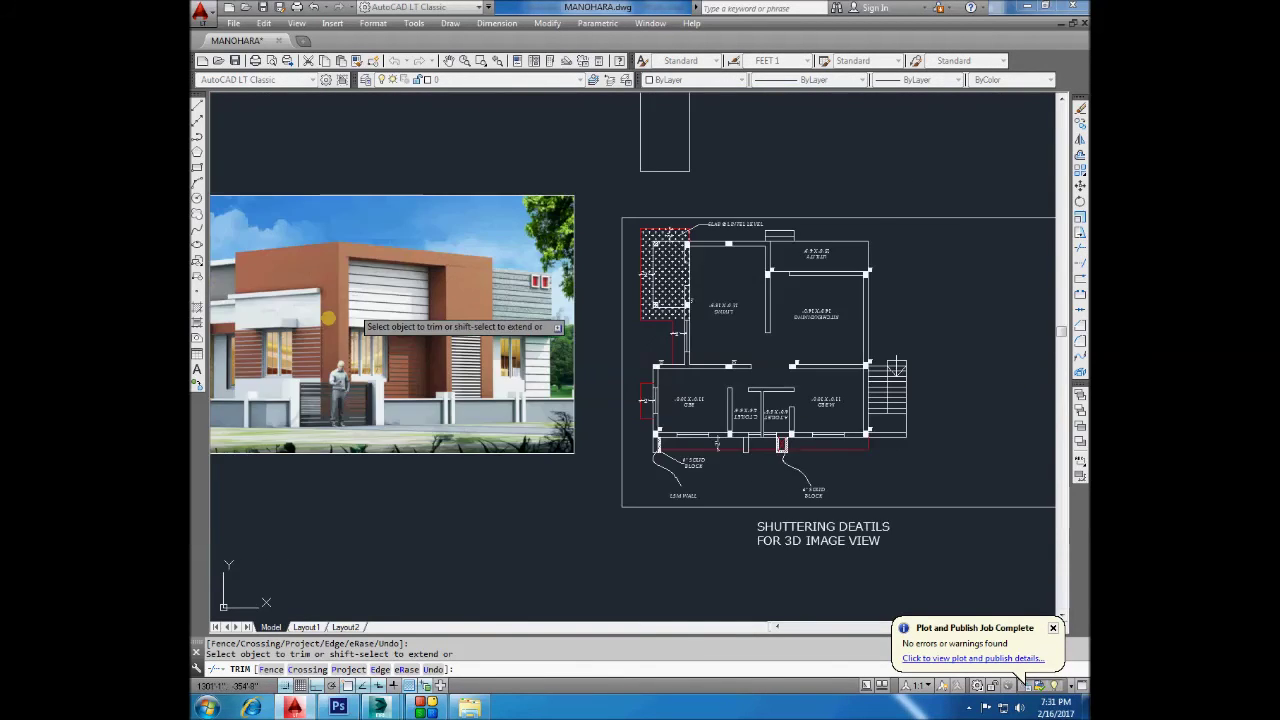
scroll(319, 324, up, 2)
scroll(439, 302, down, 4)
key(Escape)
Switch to the FINAL.max model in 3ds Max.
scroll(470, 313, up, 4)
scroll(470, 313, up, 4)
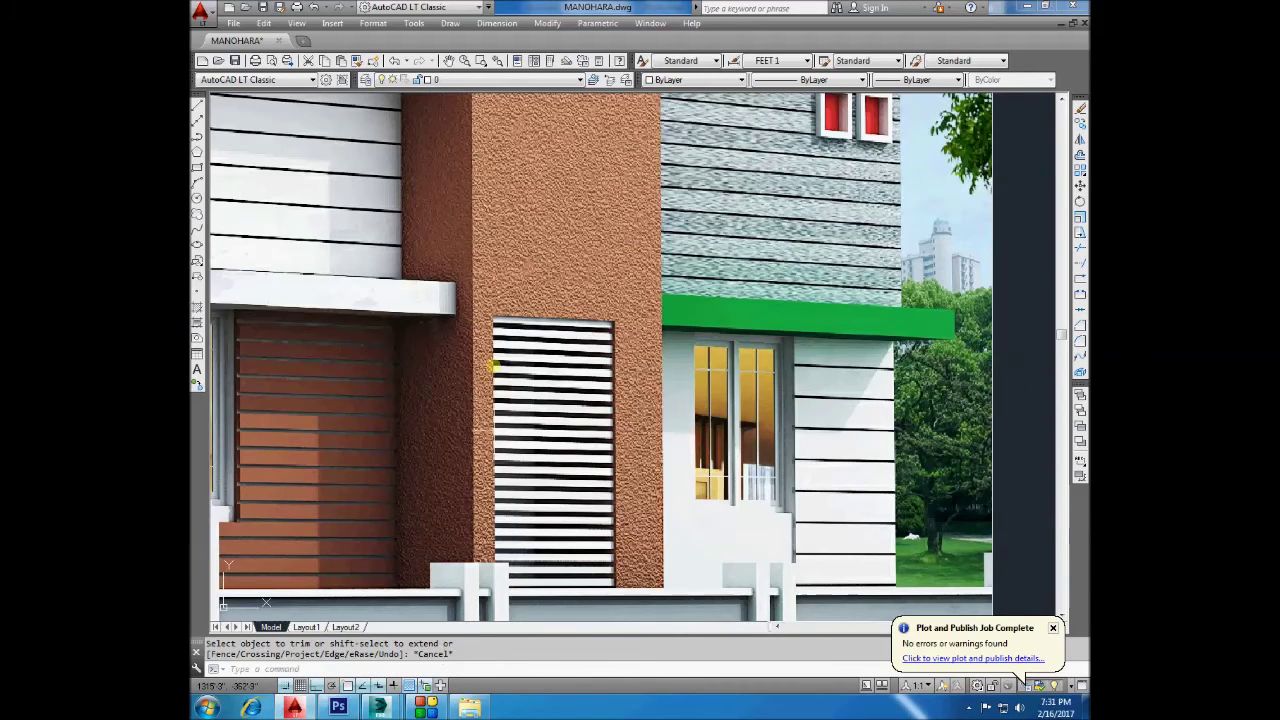
click(486, 290)
scroll(462, 290, down, 4)
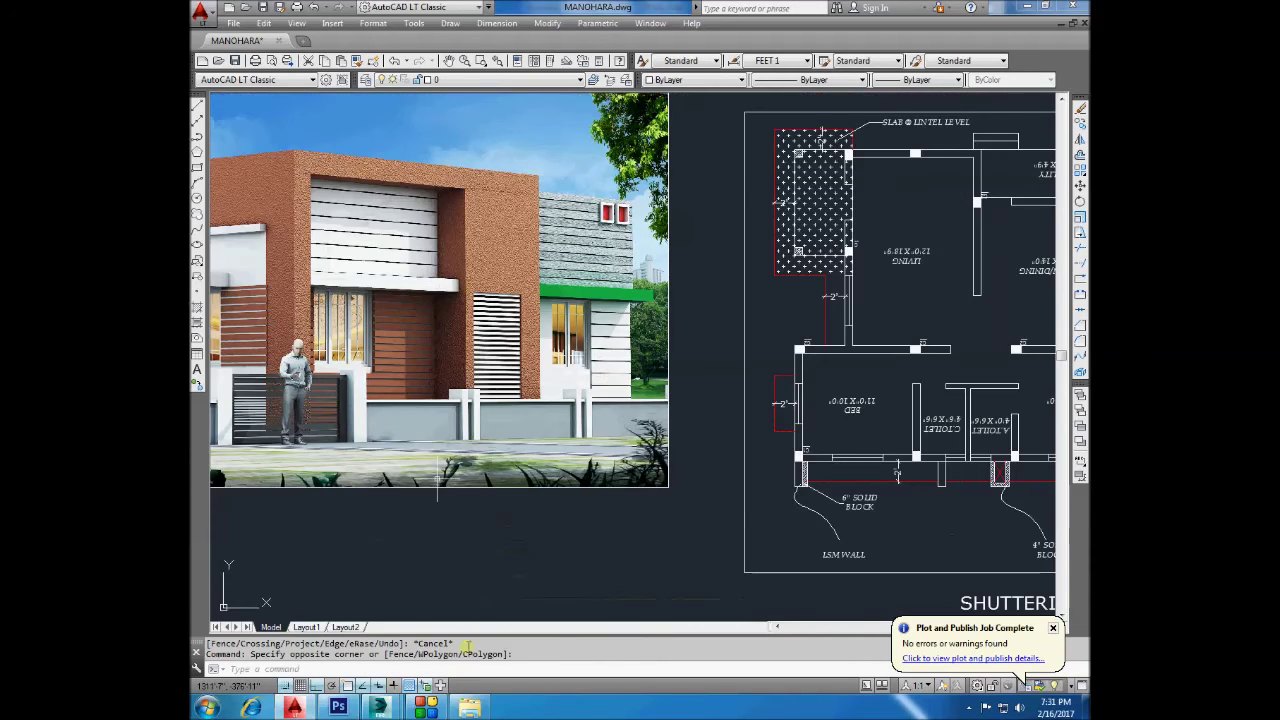
click(430, 625)
scroll(494, 475, down, 2)
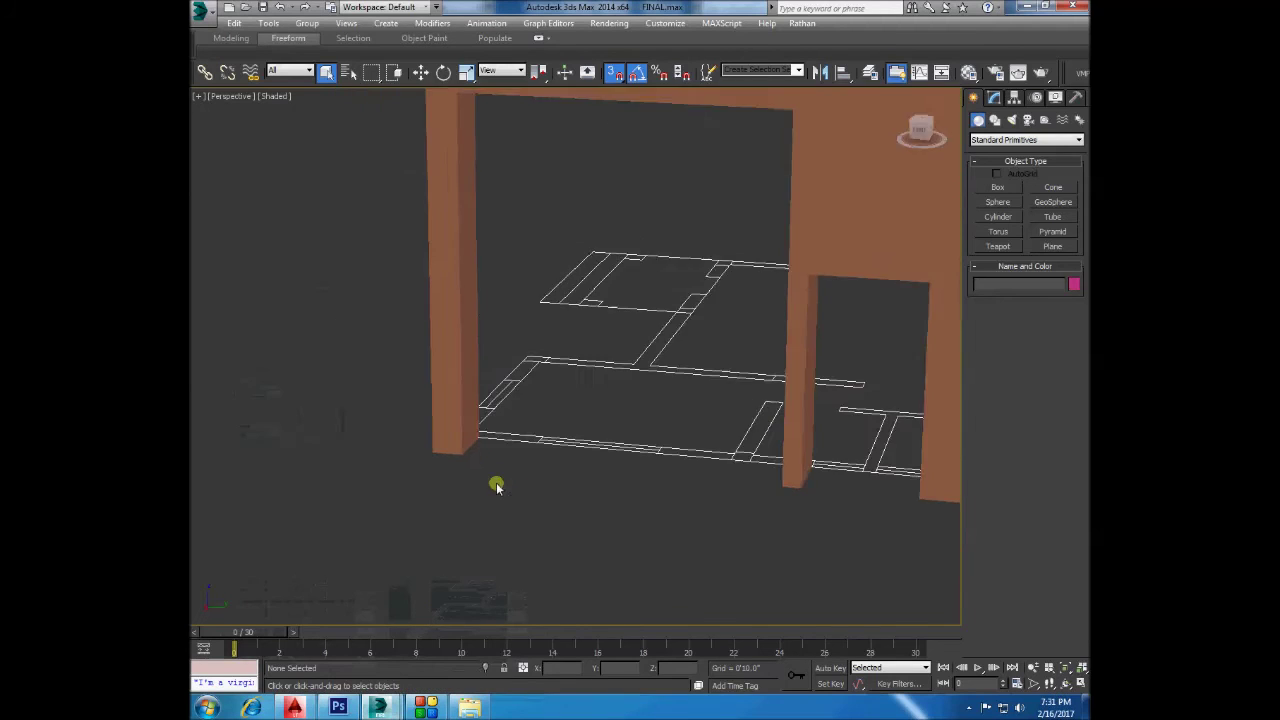
Try a box under the beam of the brown wall frame, cancel it, and return to AutoCAD LT.
scroll(494, 475, down, 2)
scroll(688, 420, up, 2)
click(834, 244)
click(996, 188)
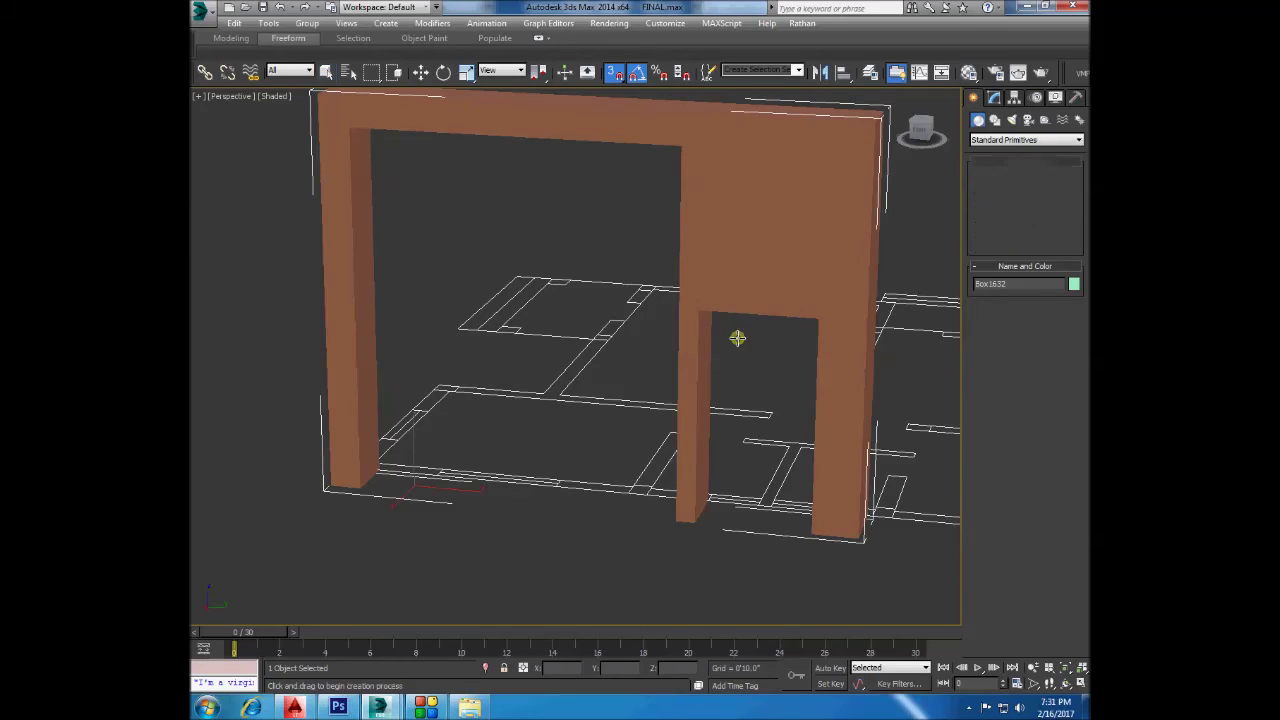
alt+middle_drag(737, 337, 708, 445)
drag(684, 470, 694, 477)
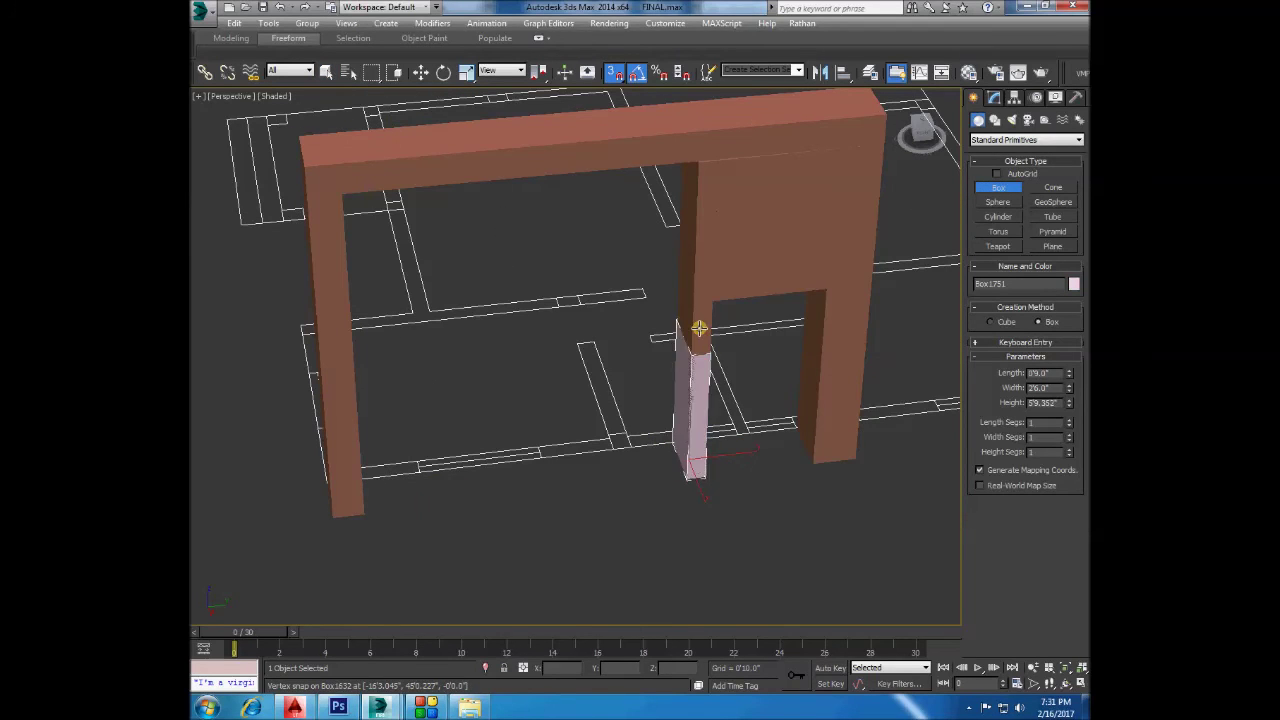
click(705, 163)
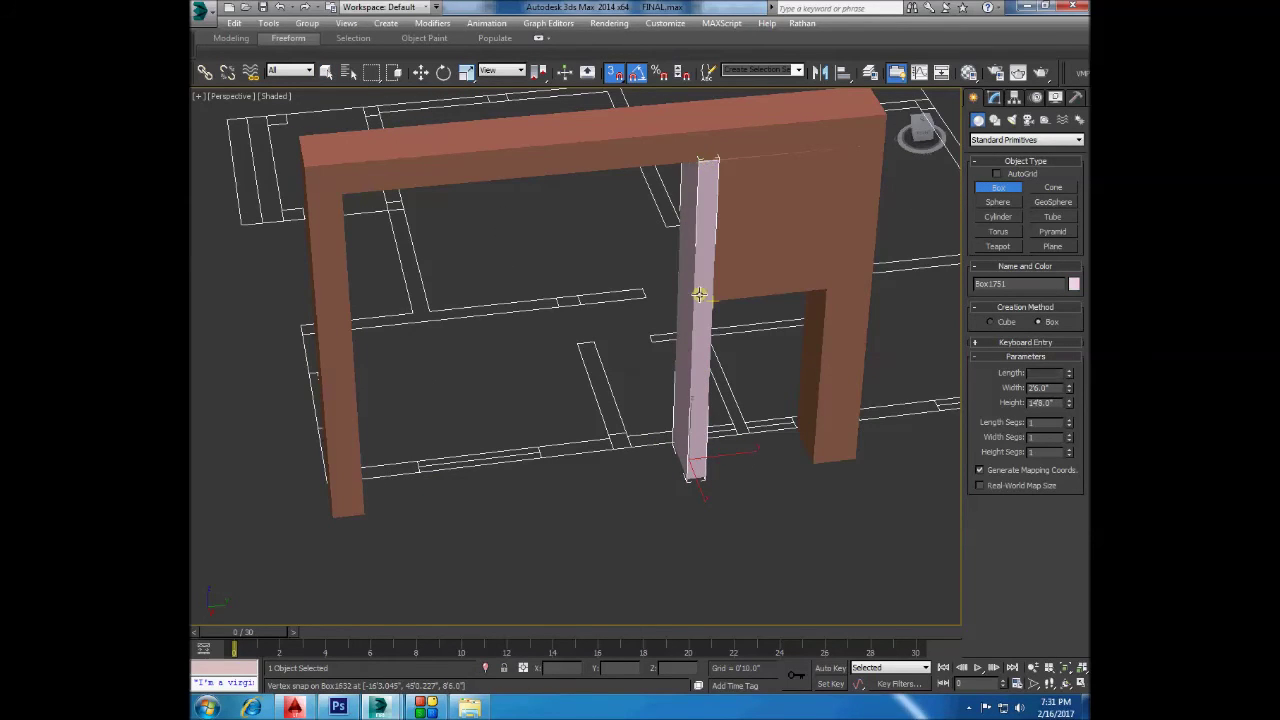
right_click(673, 328)
mouse_move(380, 707)
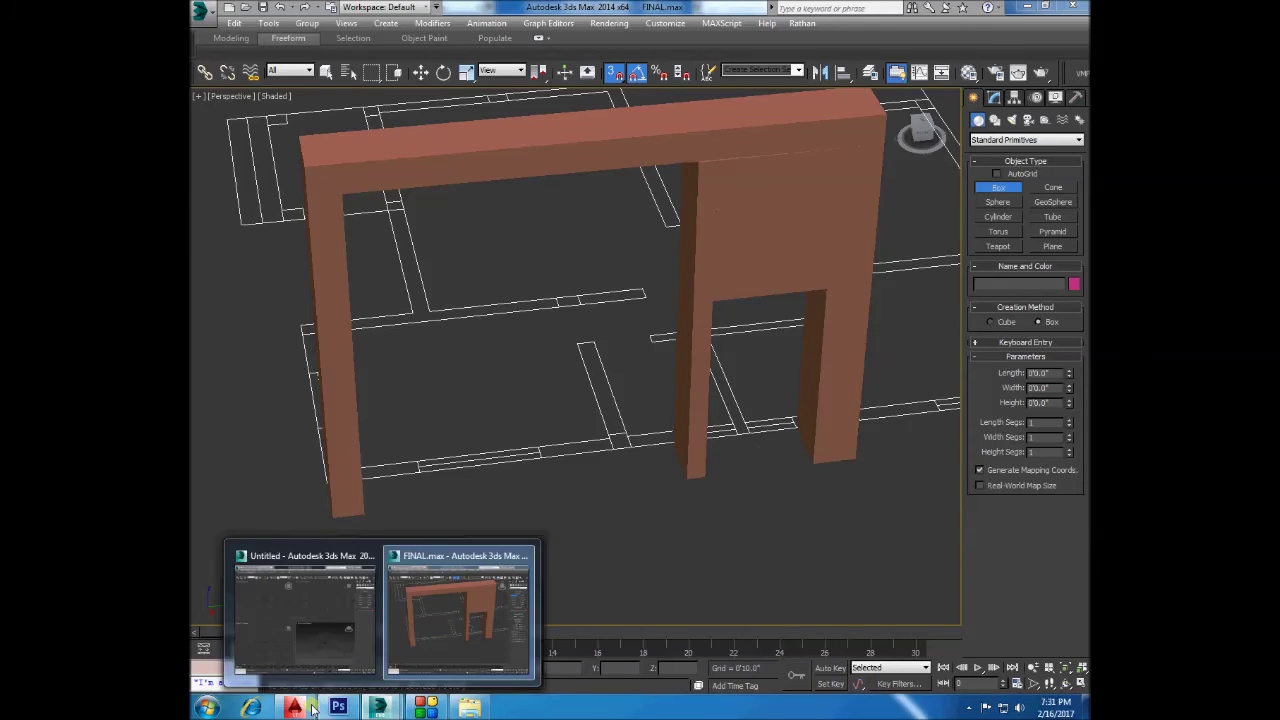
click(294, 707)
Hatch the new pier by picking a point inside its outline.
scroll(712, 462, down, 2)
scroll(712, 462, up, 5)
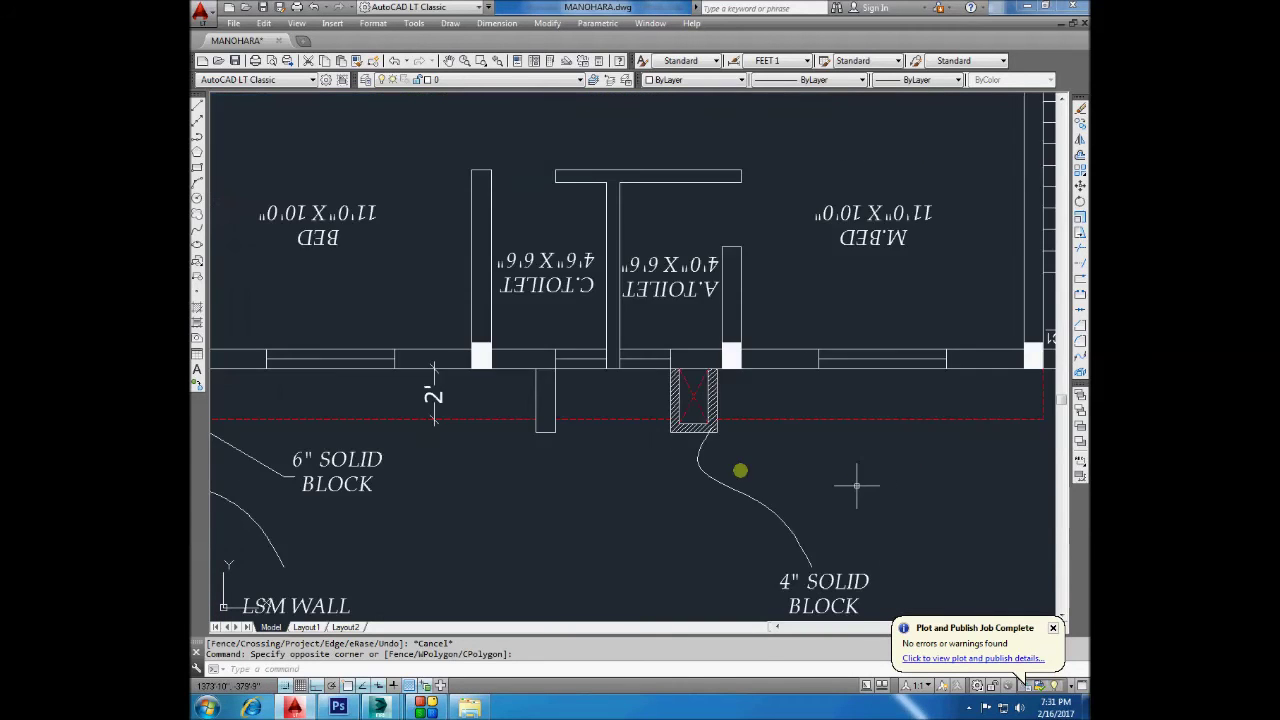
scroll(712, 462, up, 1)
text(_hatch)
key(Return)
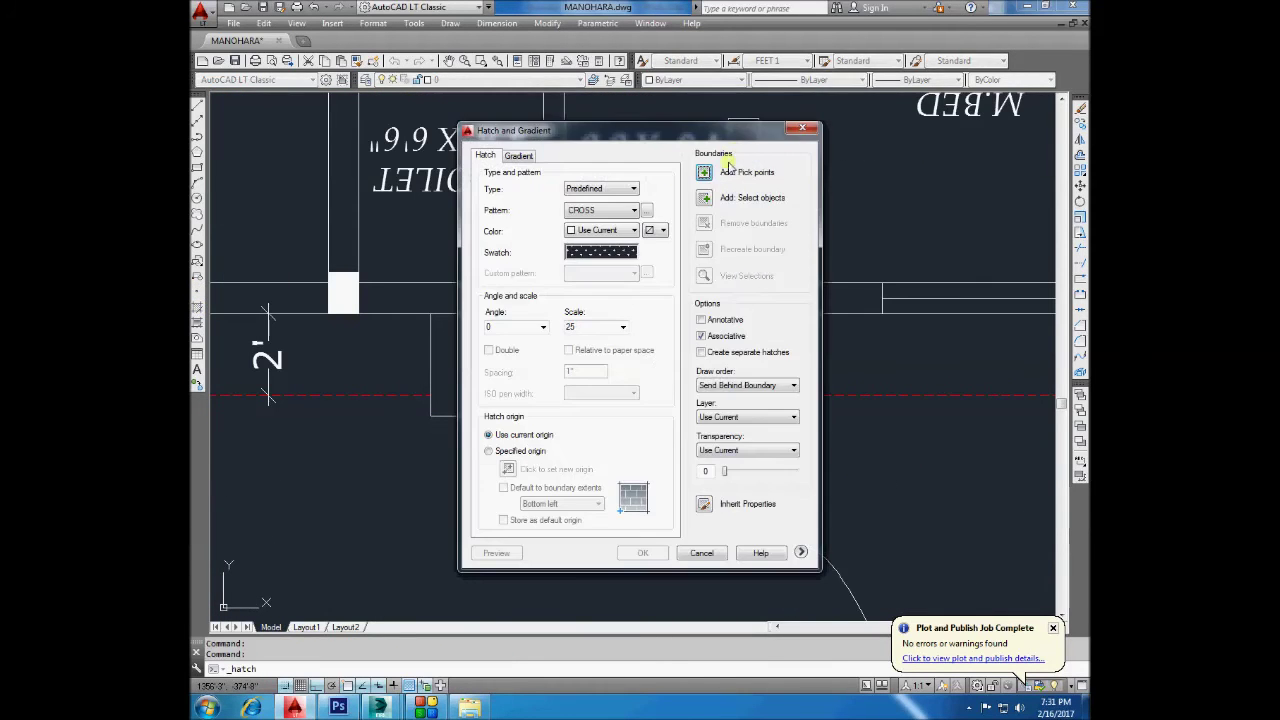
click(705, 172)
click(449, 366)
right_click(460, 372)
click(463, 377)
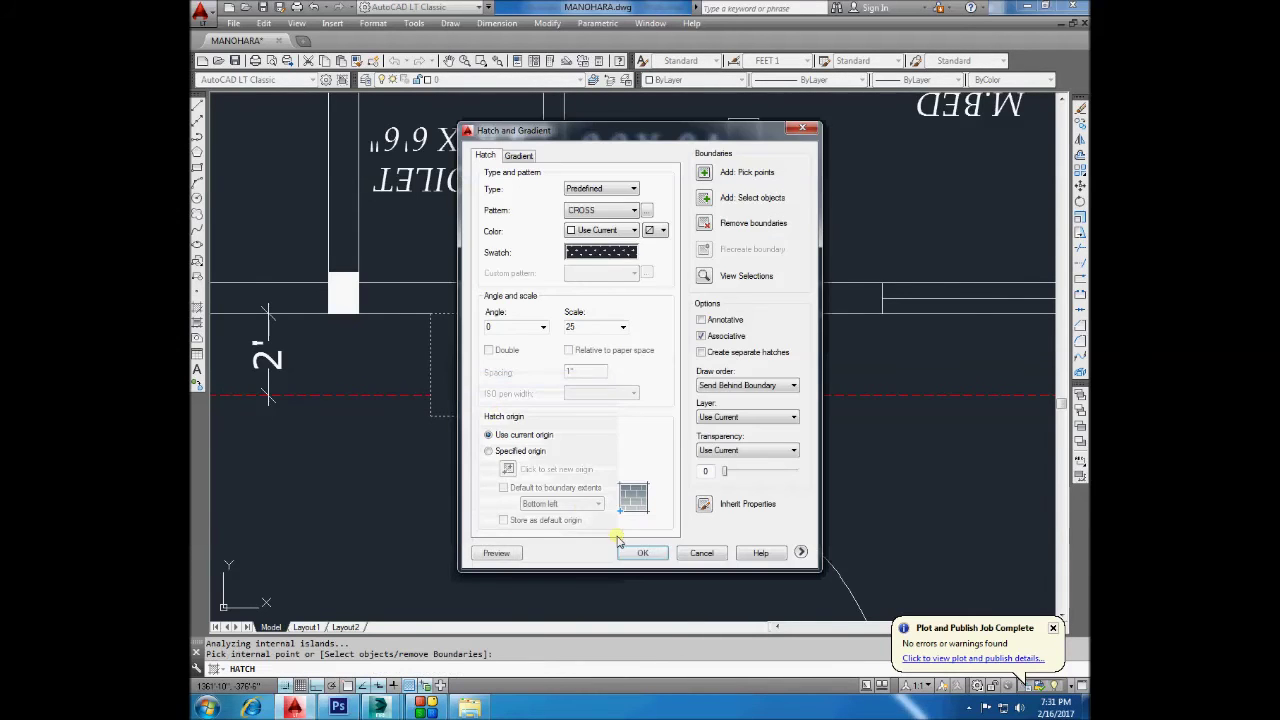
click(643, 548)
Match the pier's hatch to the 4" solid block hatch.
click(357, 61)
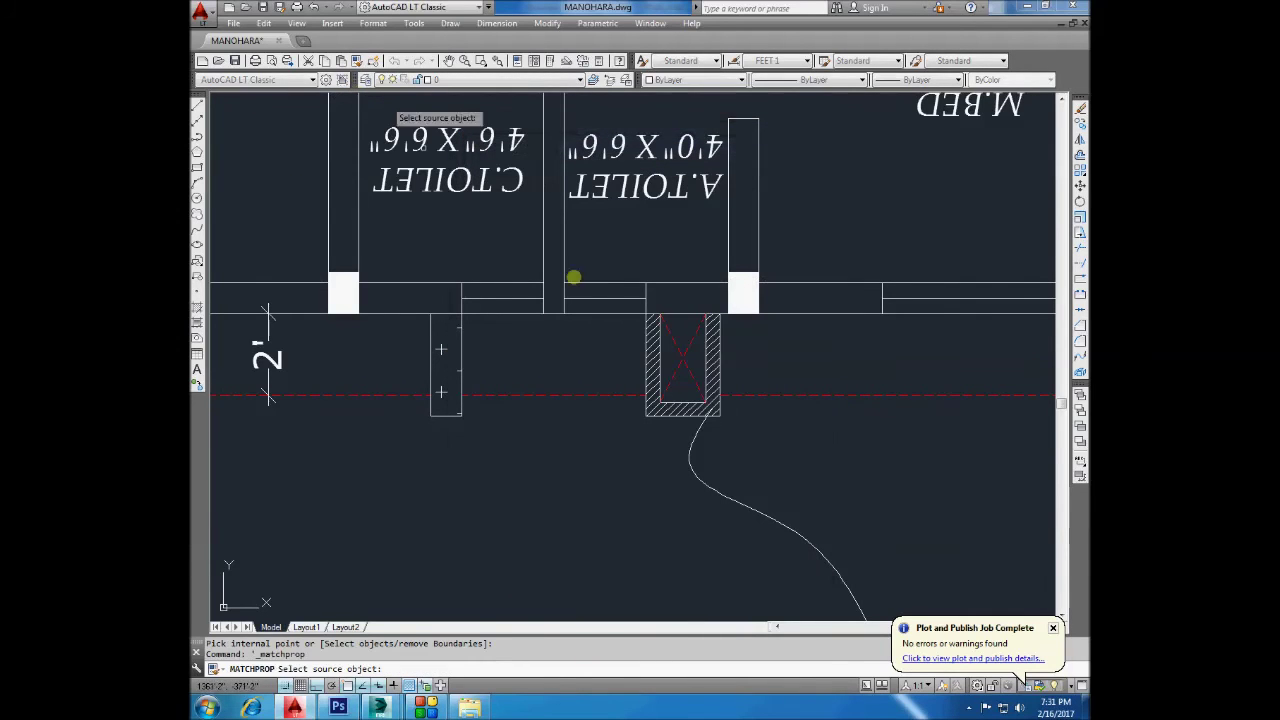
click(710, 354)
click(443, 357)
scroll(560, 375, down, 3)
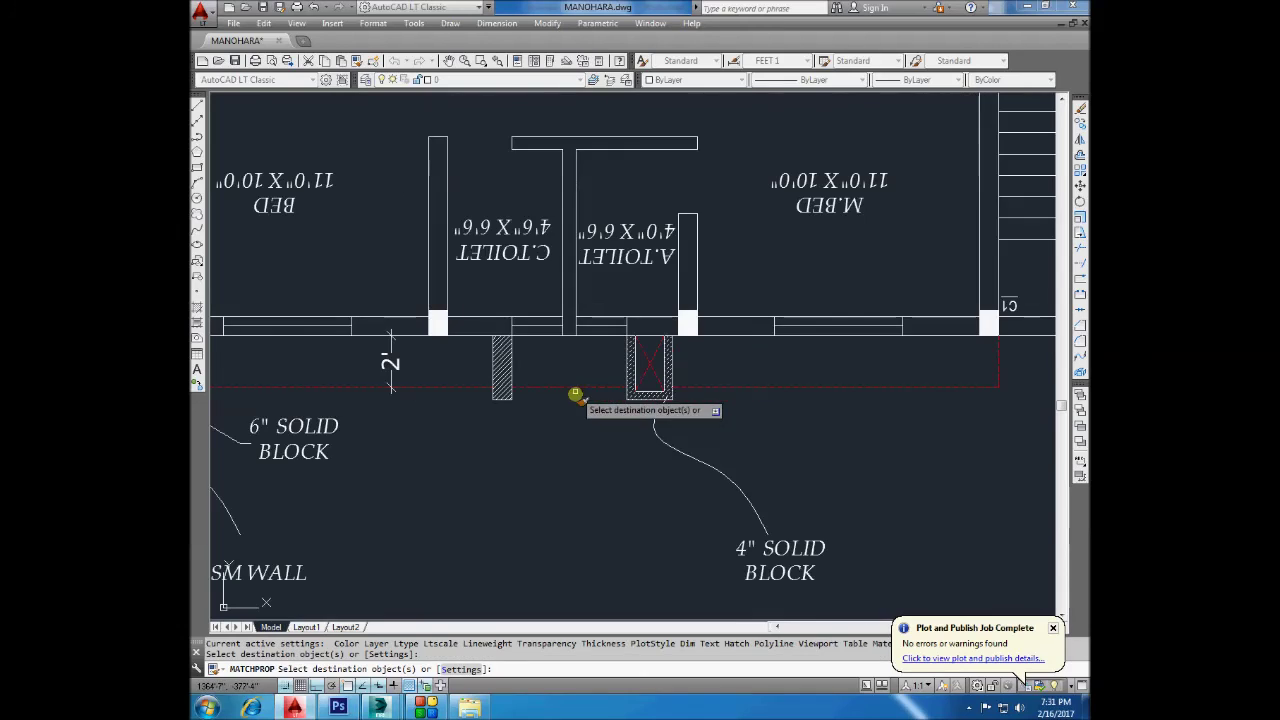
key(Return)
Select the 6" SOLID BLOCK label with its leader and start copying it.
scroll(677, 388, down, 2)
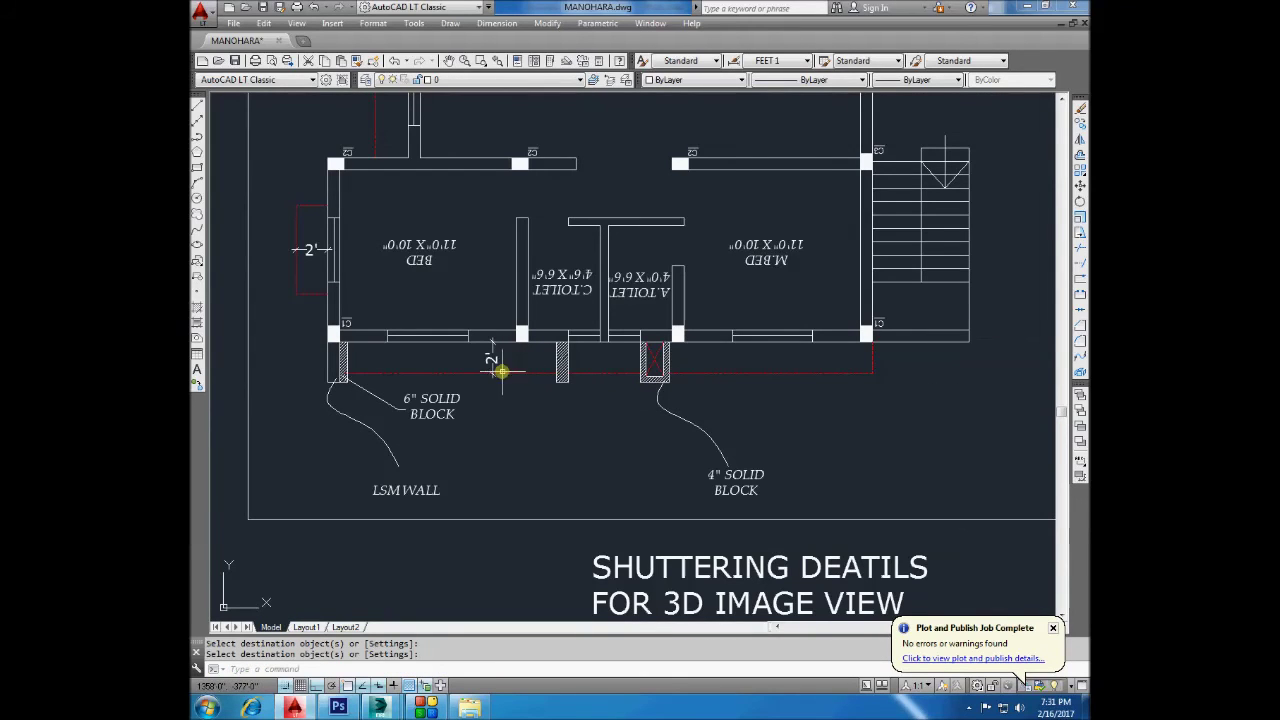
scroll(469, 408, up, 2)
click(471, 381)
click(314, 442)
click(1080, 137)
click(358, 411)
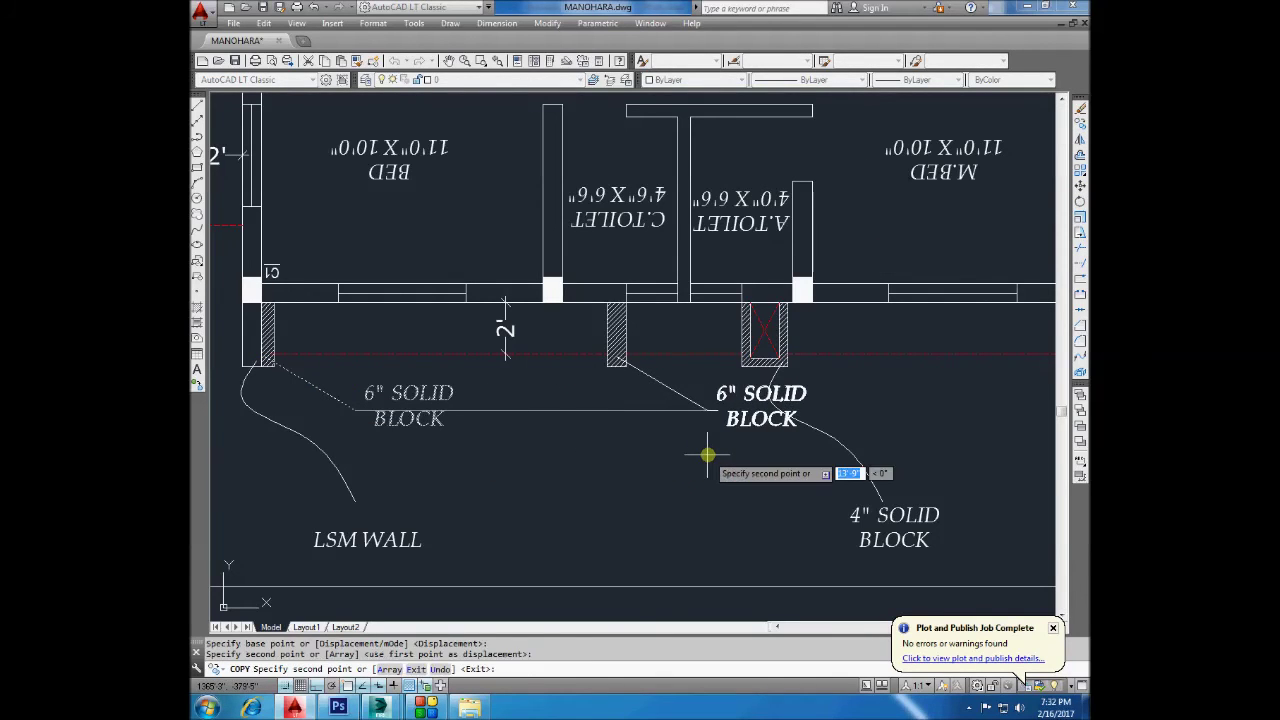
Place the copied label near the new pier and delete its copied leader.
click(707, 412)
key(Return)
click(713, 407)
click(694, 433)
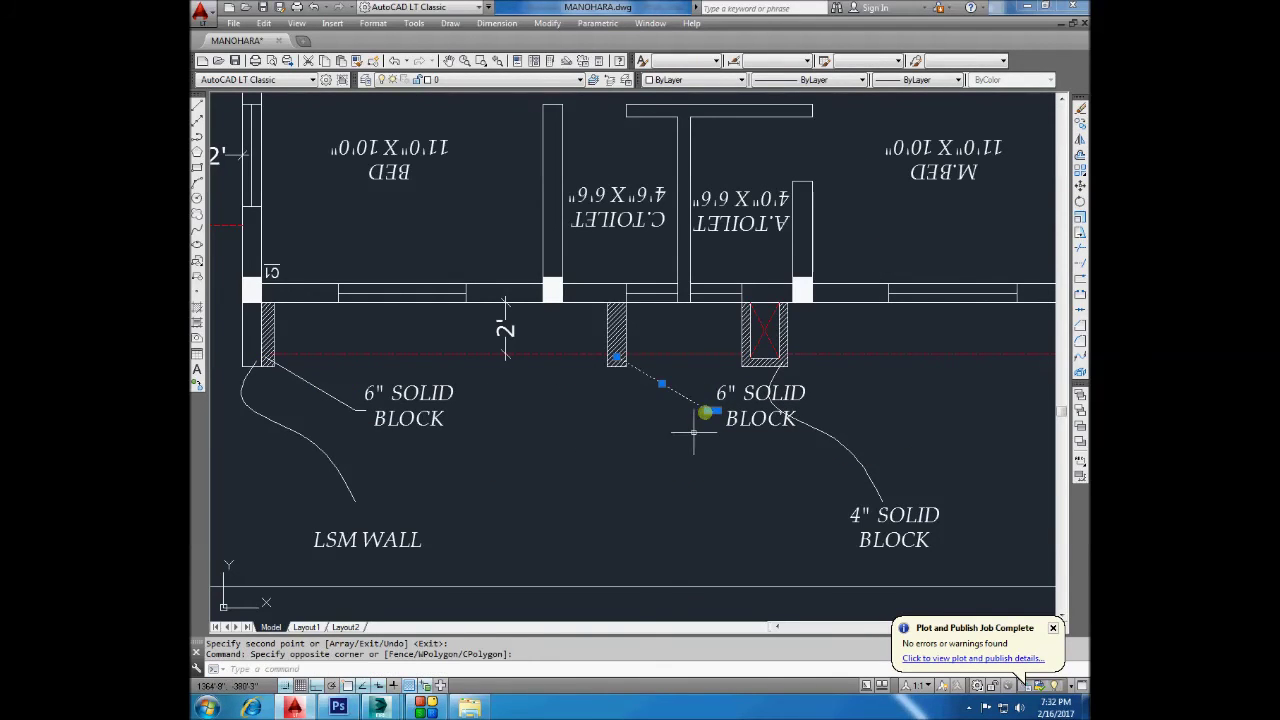
key(Delete)
Draw a new leader from the pier's corner straight down, then across toward the label.
click(197, 107)
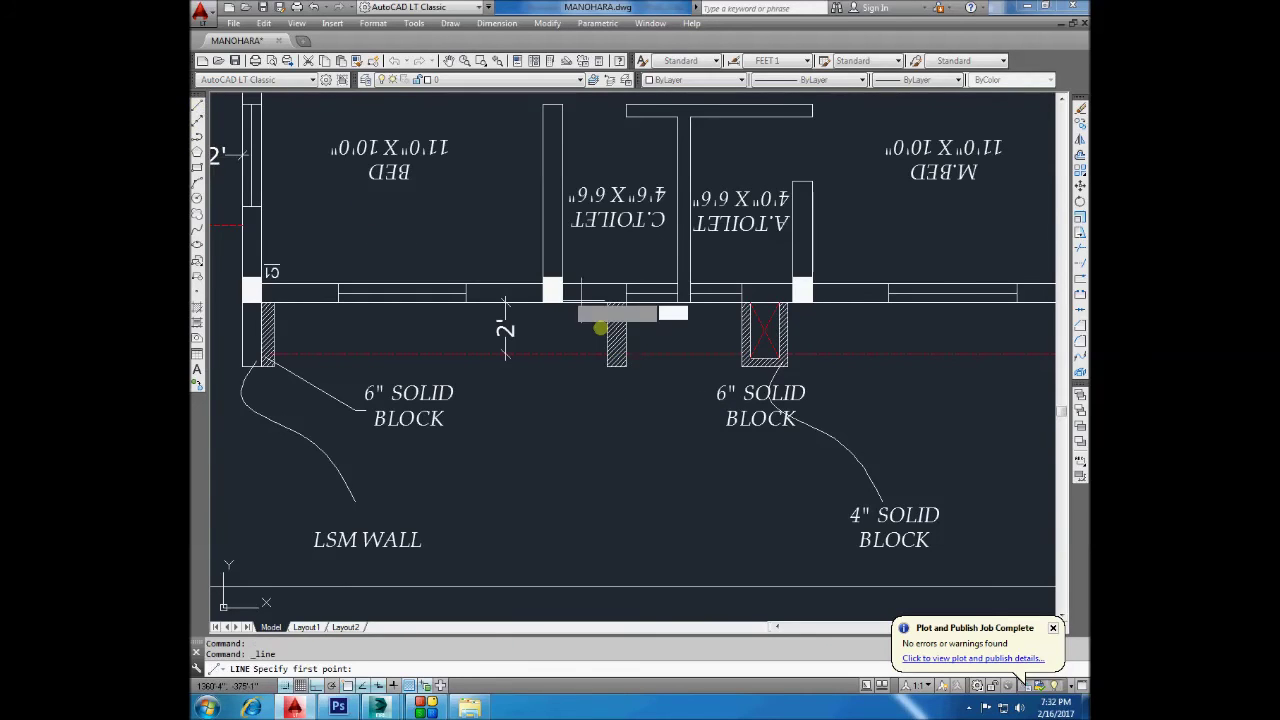
scroll(618, 372, up, 2)
click(620, 372)
click(624, 442)
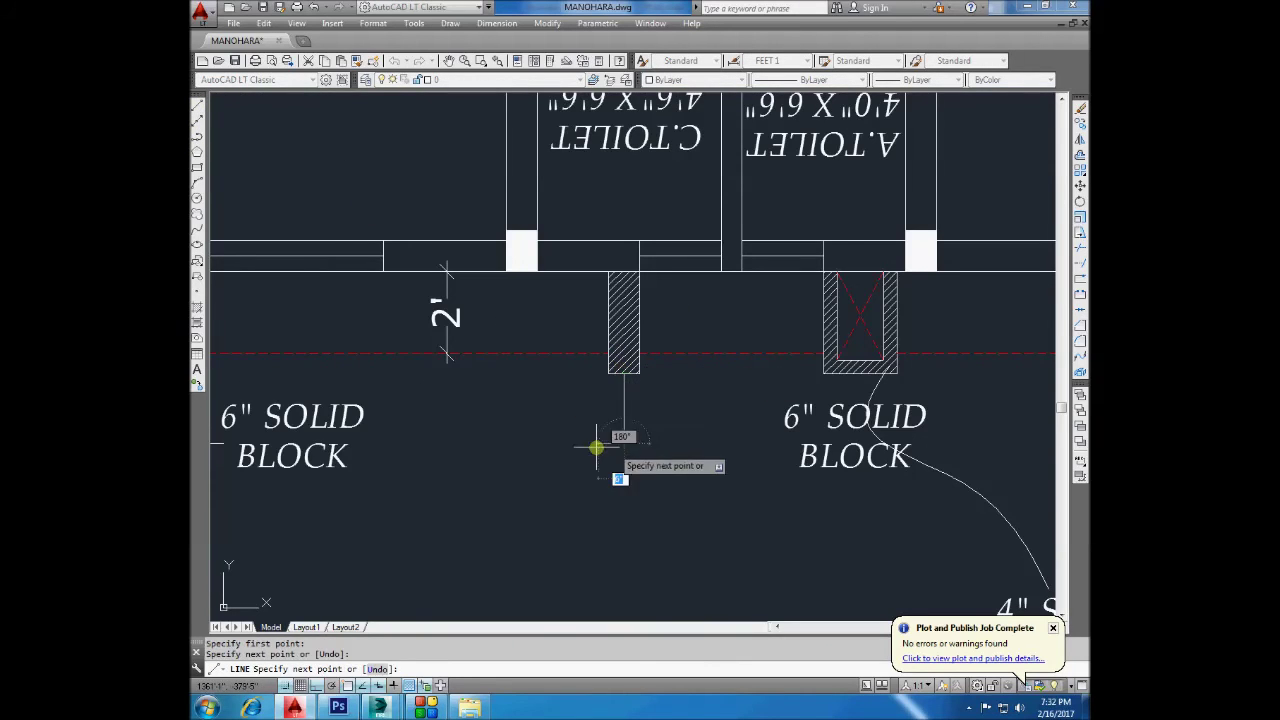
click(664, 442)
key(Return)
Move the copied label beneath the new pier.
click(806, 460)
text(m)
key(Return)
click(780, 551)
click(648, 553)
Change the label text to 9" LATTERITE STONE(LSM).
double_click(709, 420)
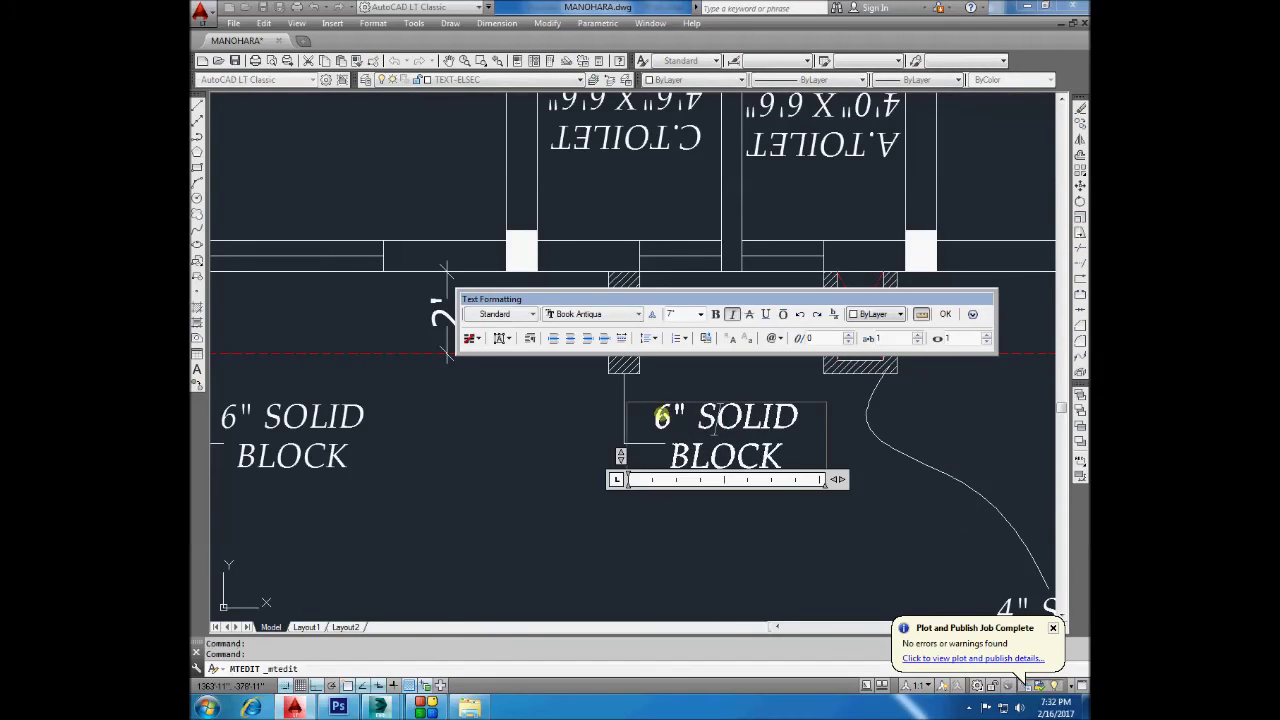
text(9")
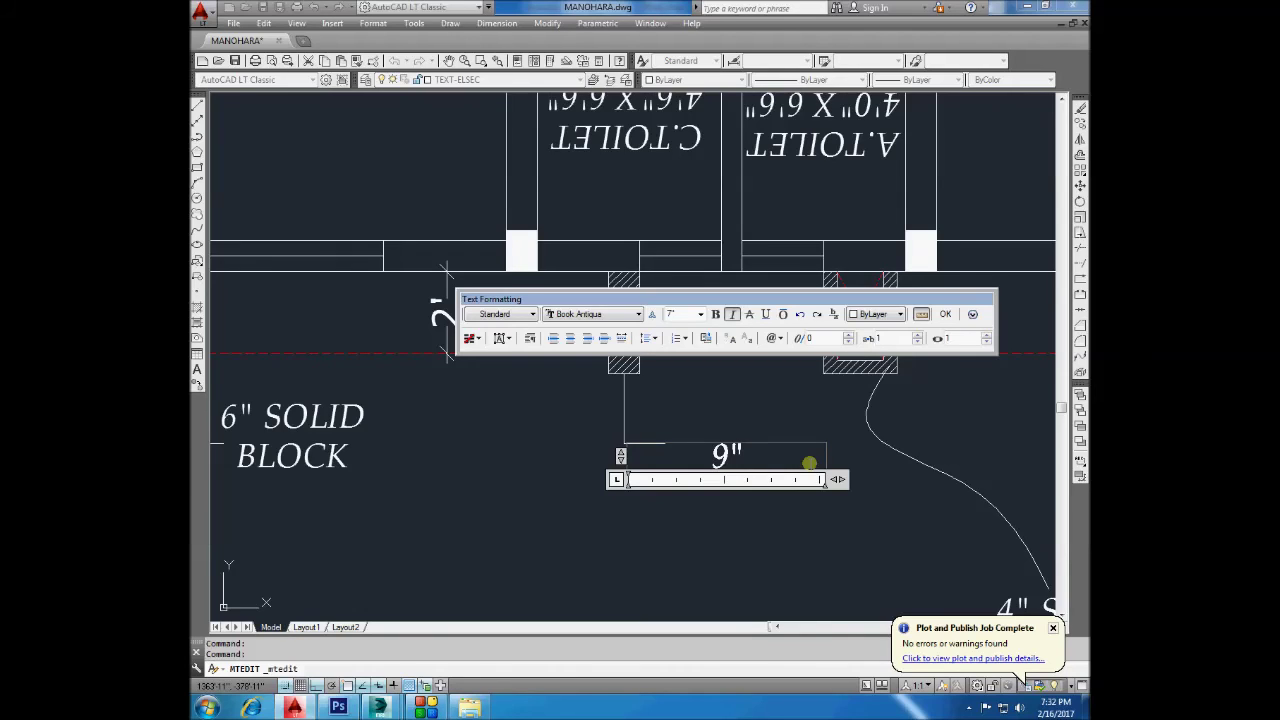
text( LATTERITE)
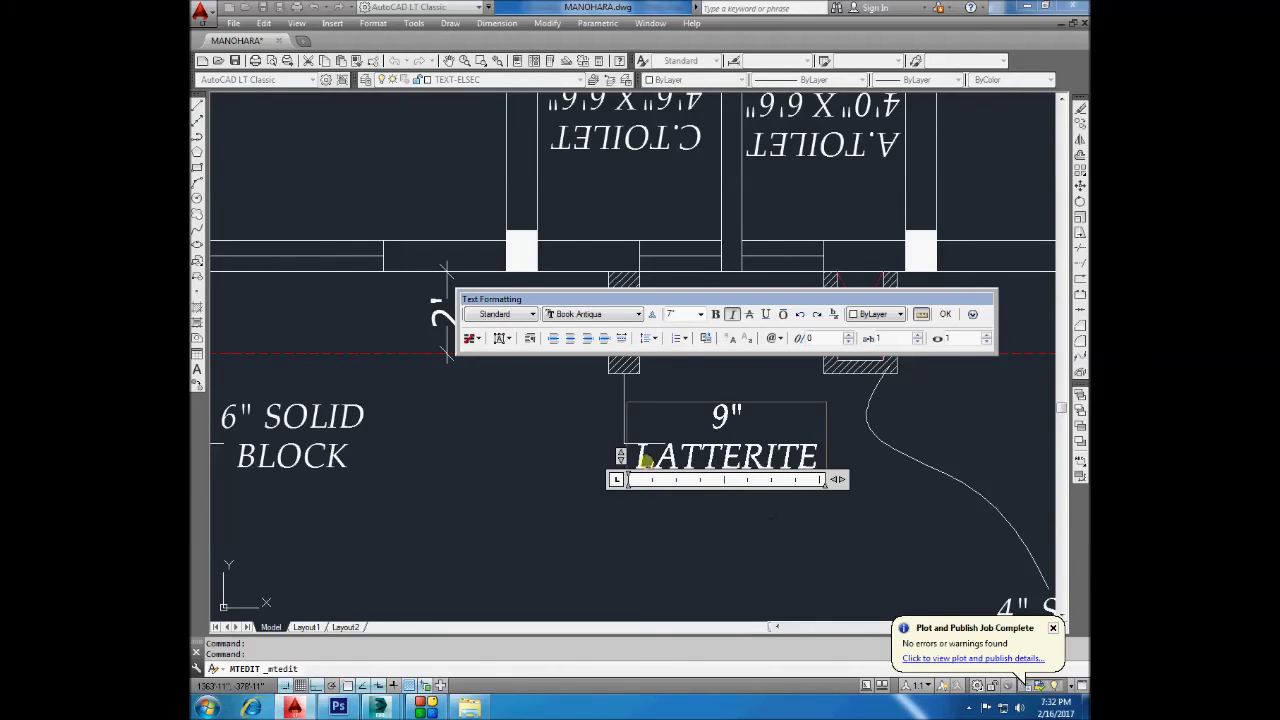
scroll(647, 460, down, 2)
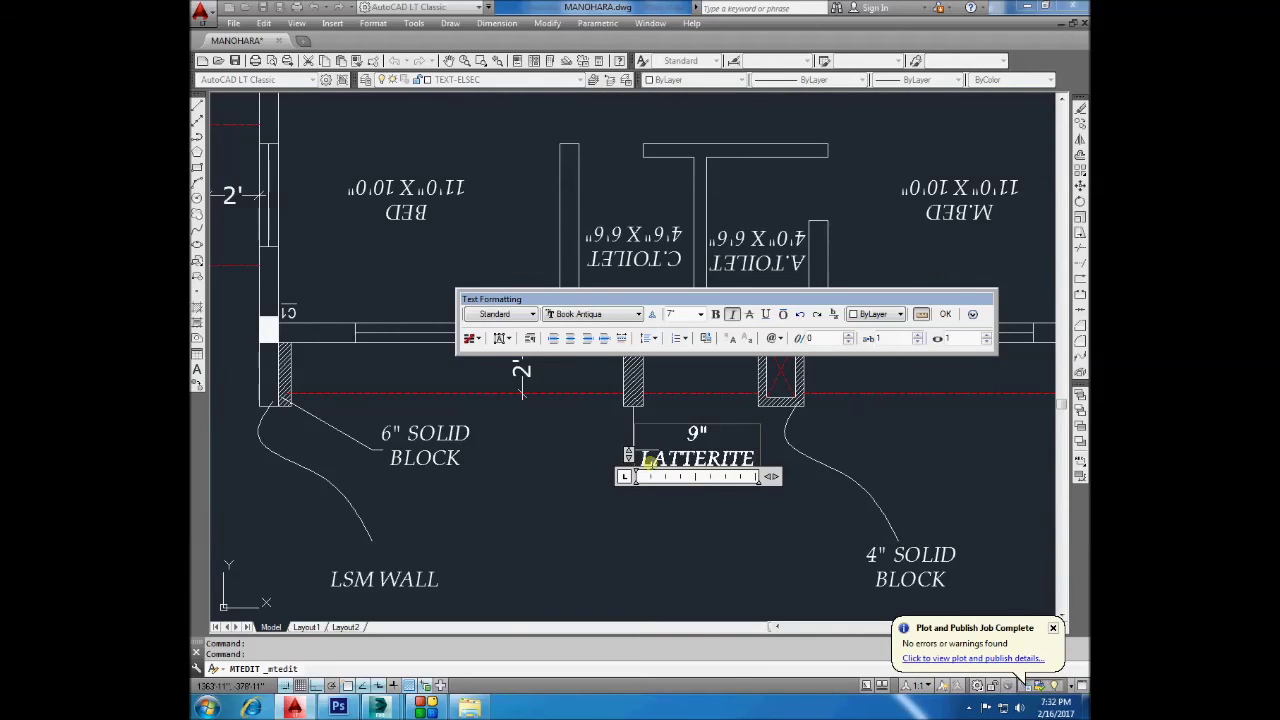
key(BackSpace)
text(STONE)
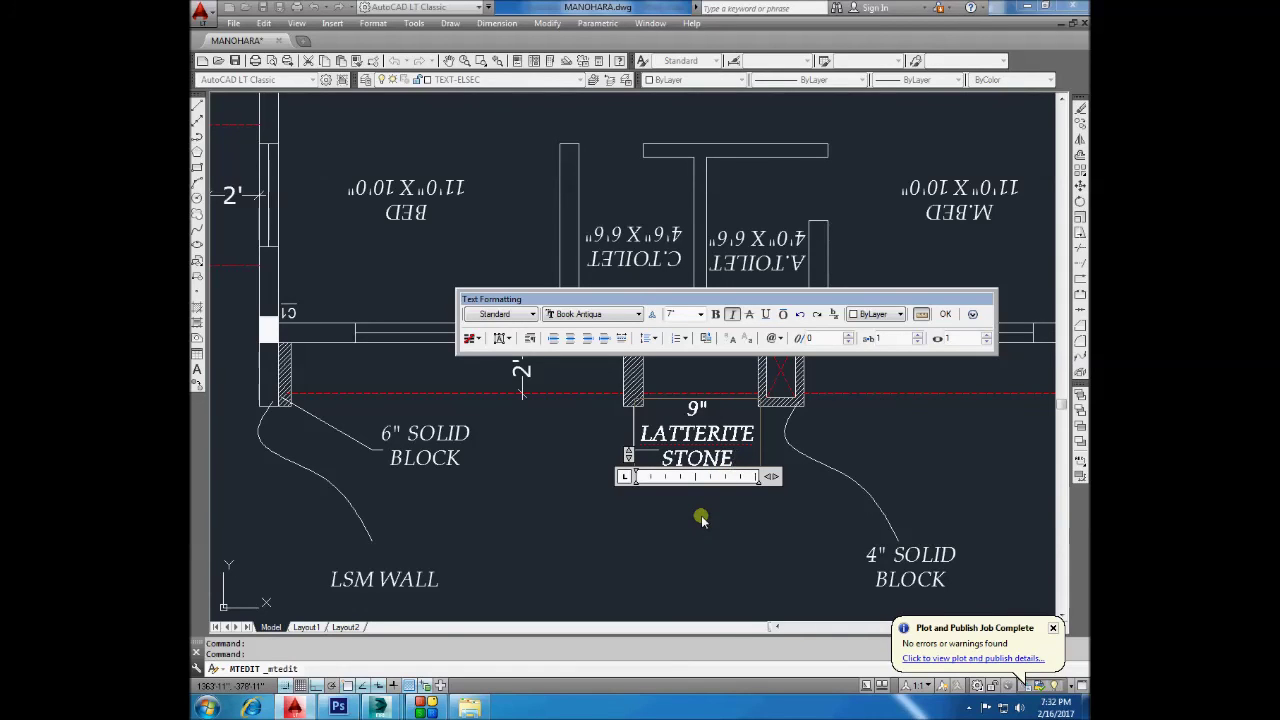
text((LSM)
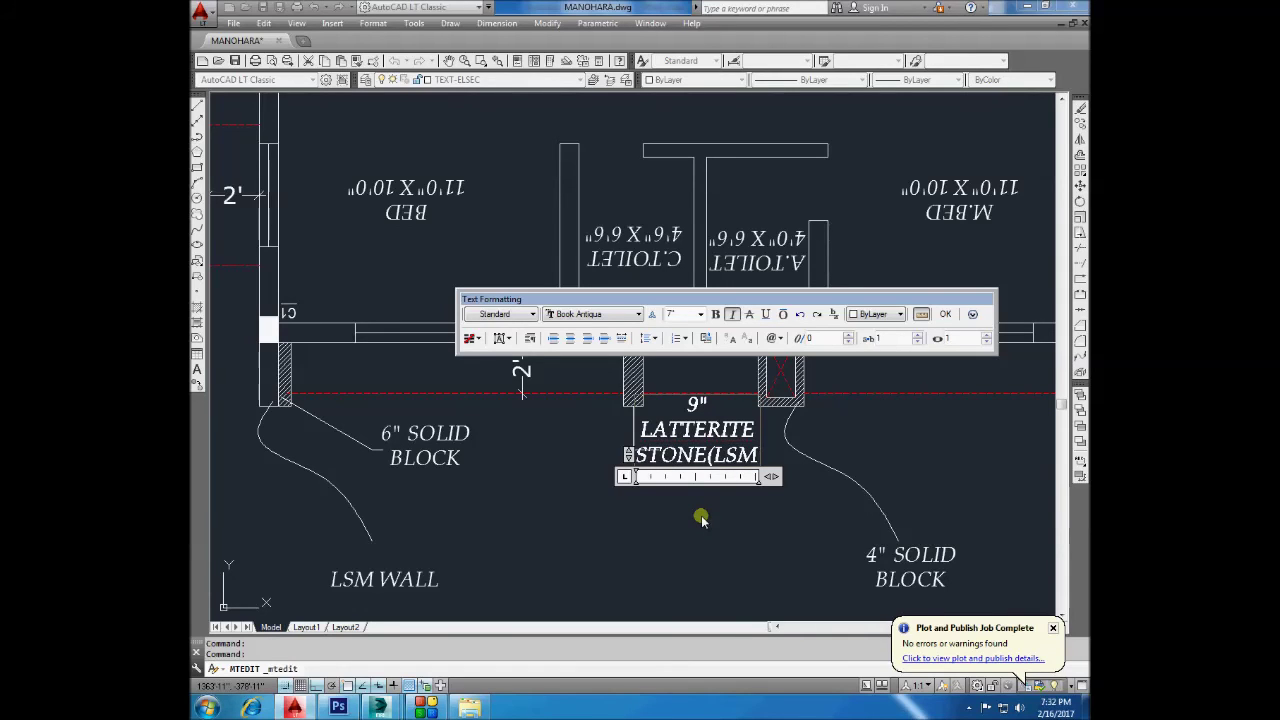
text())
click(700, 537)
scroll(714, 451, up, 2)
click(726, 379)
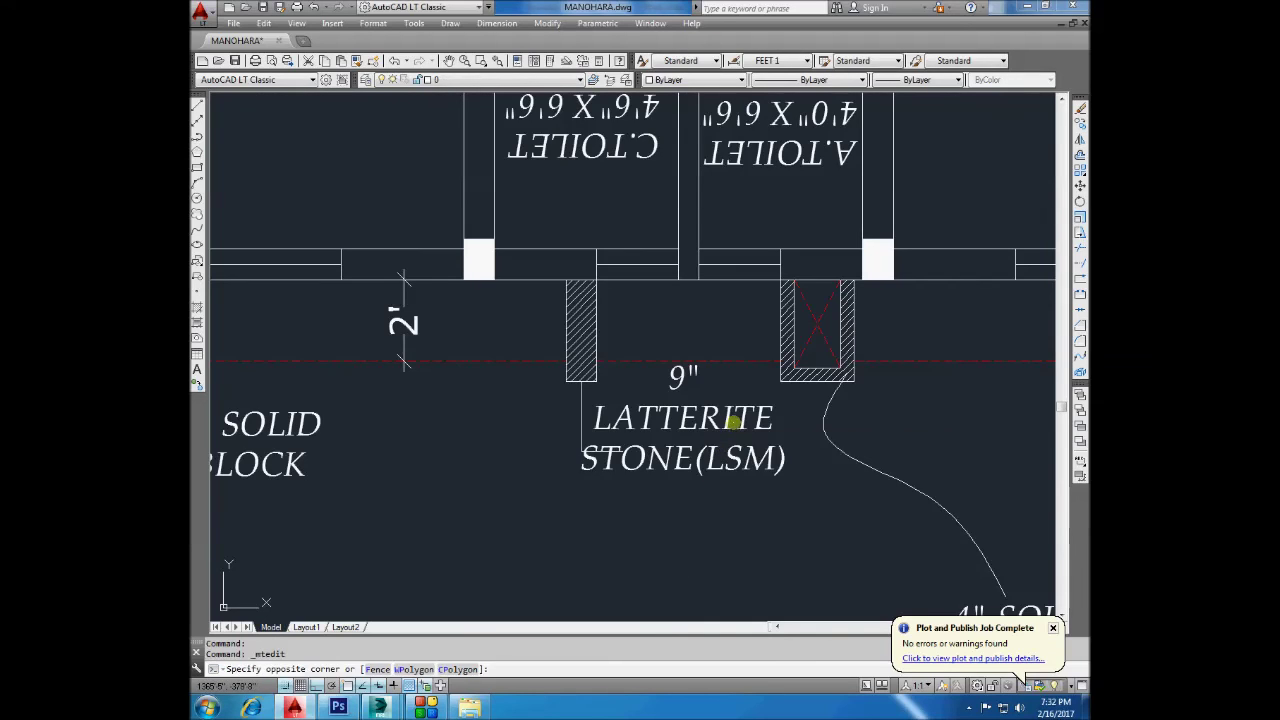
Move the LATTERITE label to a new position below the pier.
key(Return)
click(764, 521)
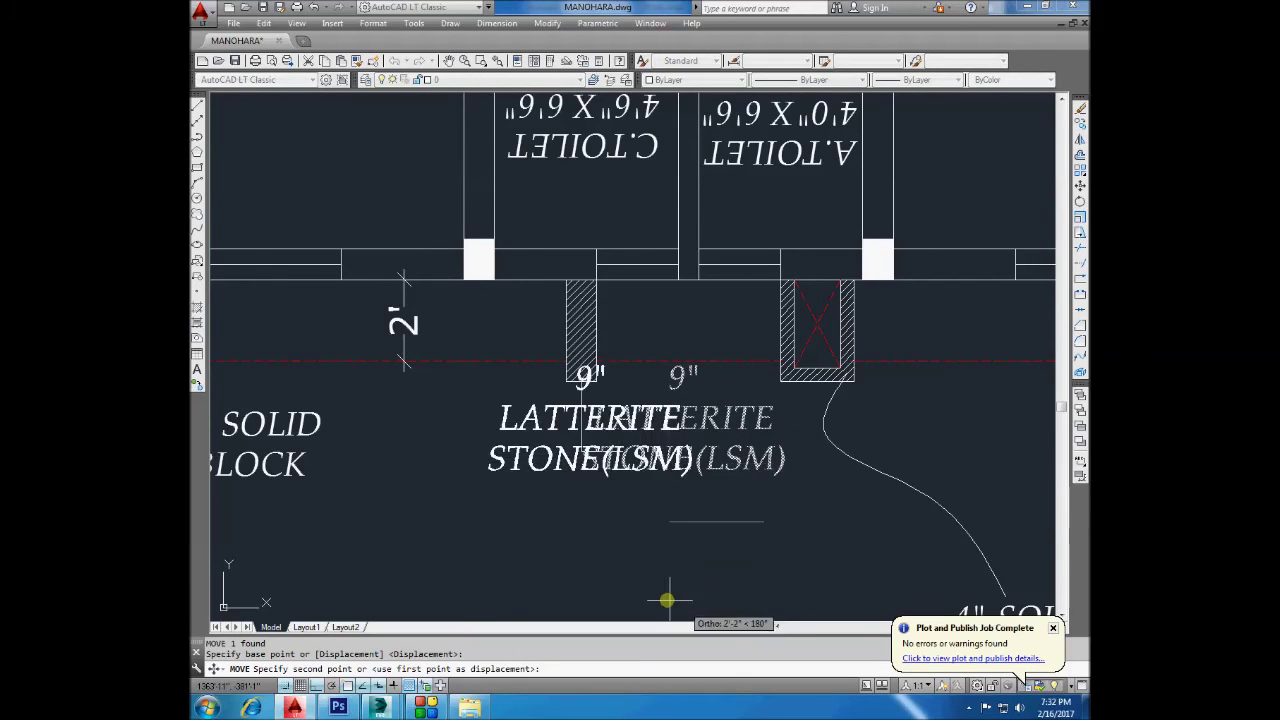
key(Escape)
click(735, 440)
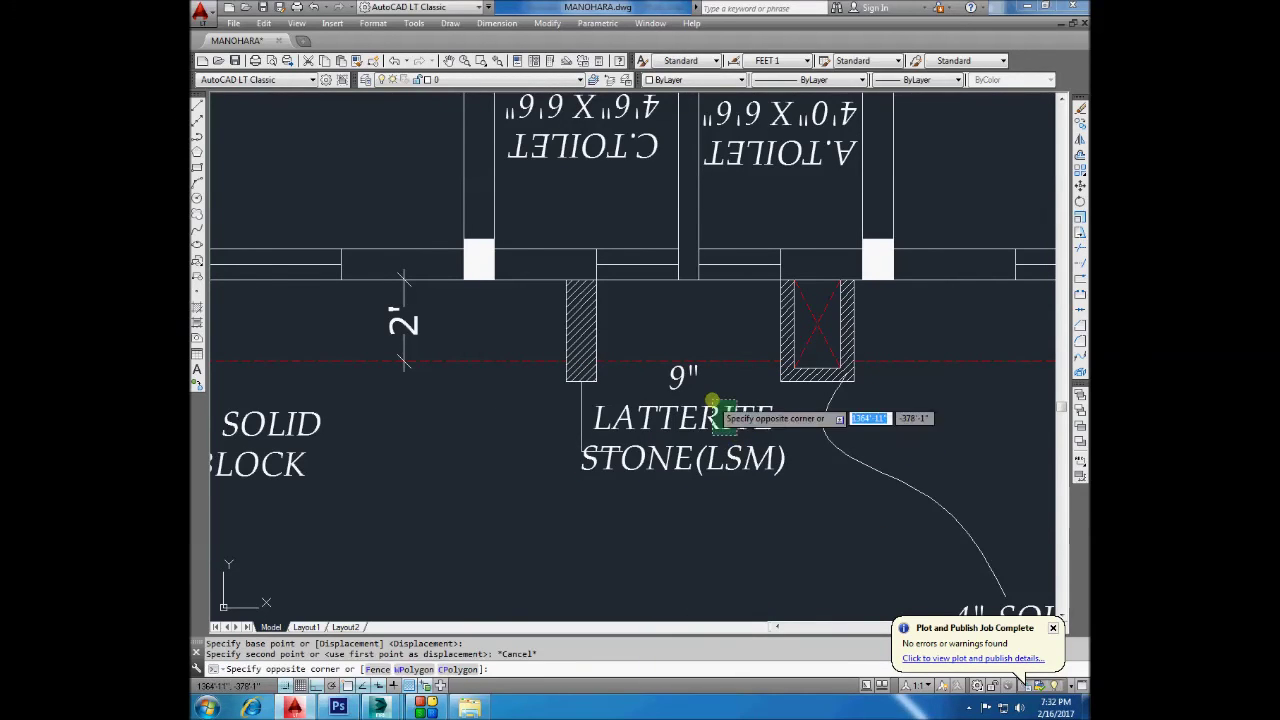
key(Return)
click(750, 499)
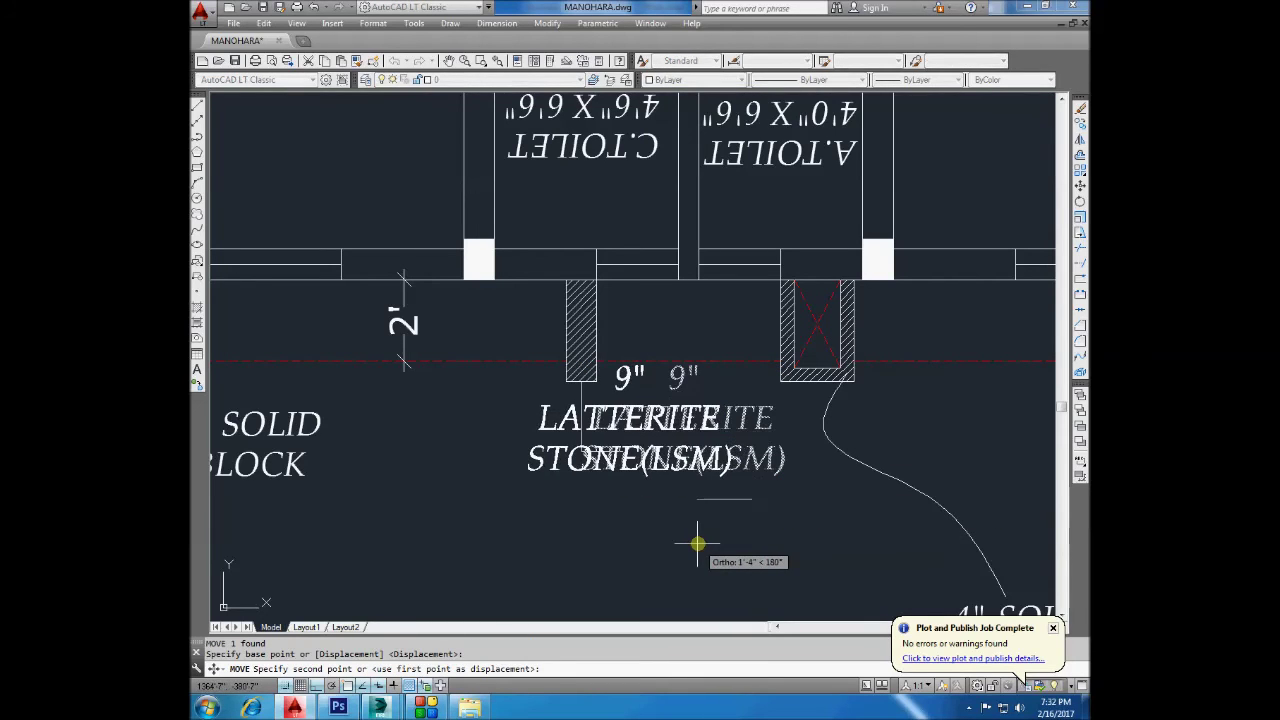
key(F8)
click(655, 545)
Erase the short line under 9" and widen the text so 9" LATTERITE fits one line.
scroll(620, 470, up, 2)
click(601, 449)
key(Delete)
click(571, 400)
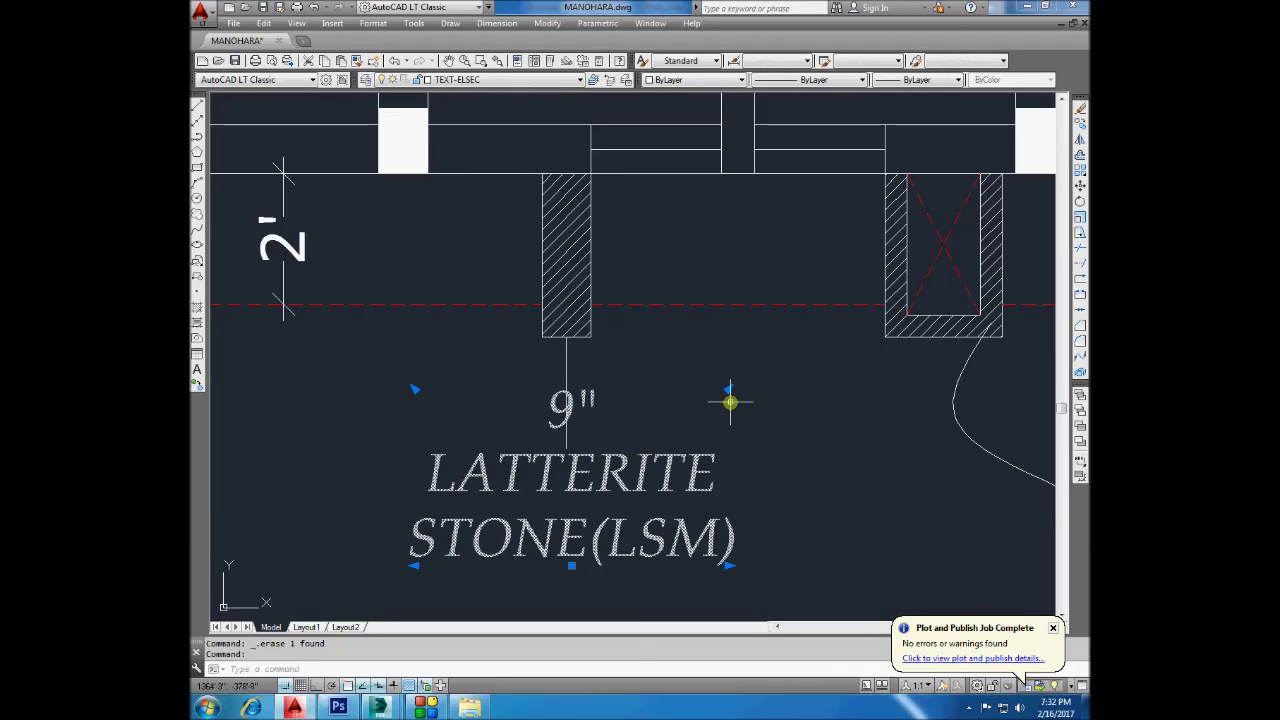
click(726, 569)
click(925, 549)
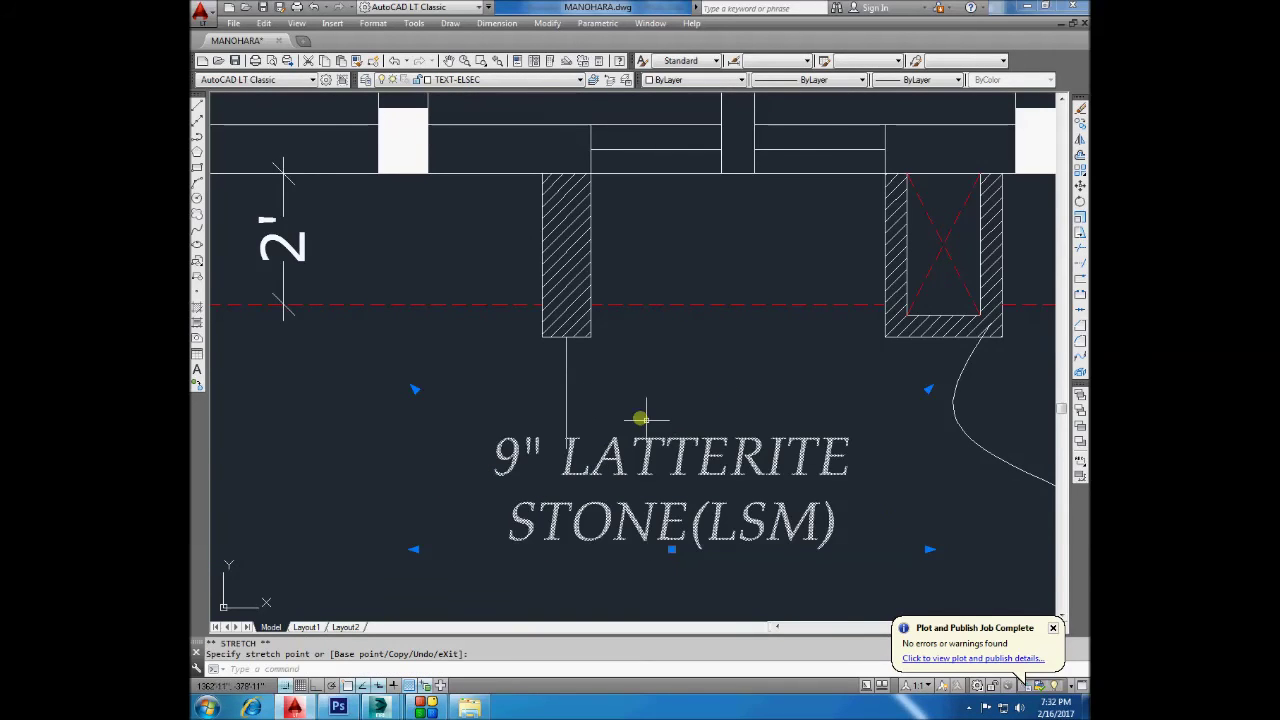
scroll(640, 417, down, 2)
key(Escape)
Move the label horizontally to centre it beneath the pier.
text(m)
key(Return)
click(703, 558)
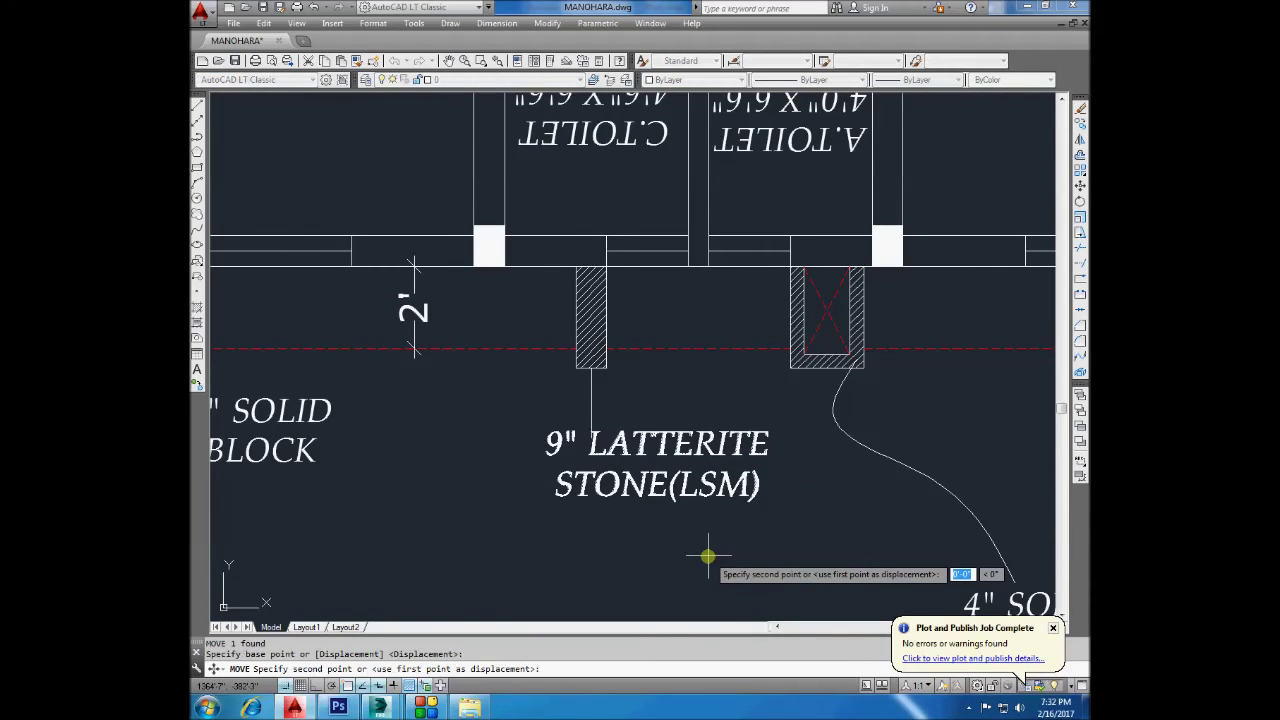
key(F8)
key(F8)
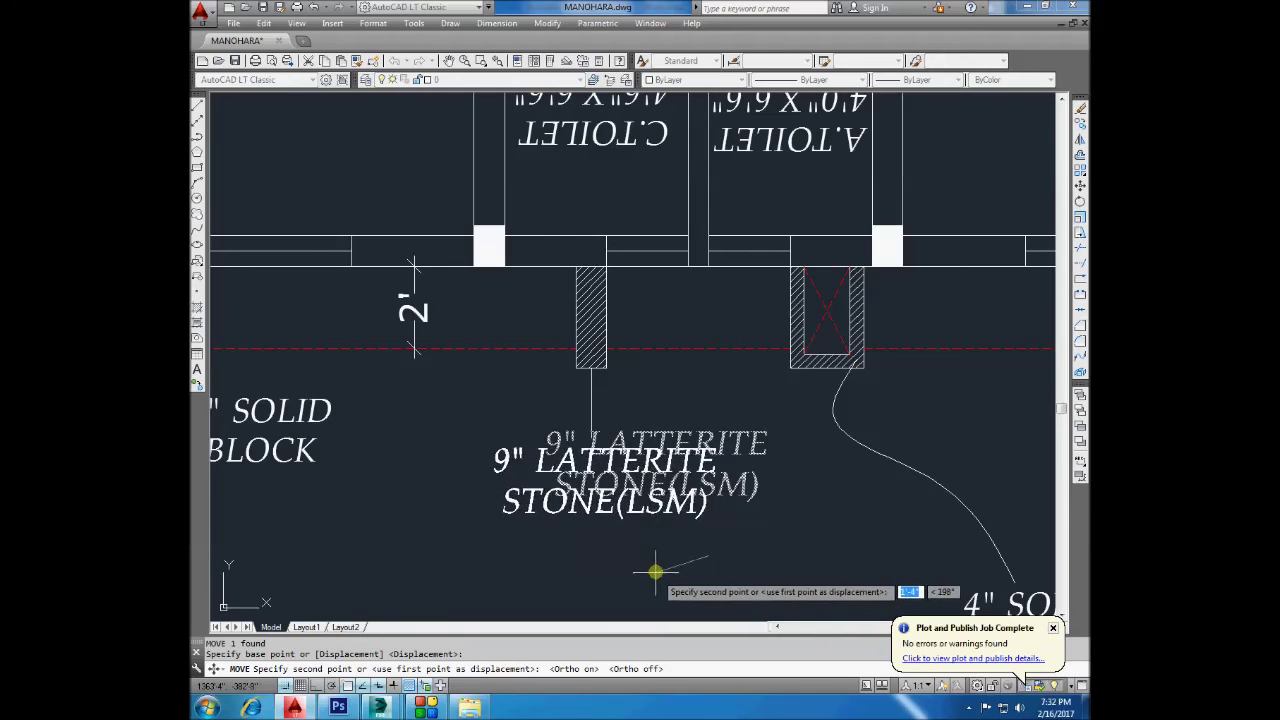
click(655, 573)
scroll(571, 448, down, 4)
scroll(604, 454, up, 2)
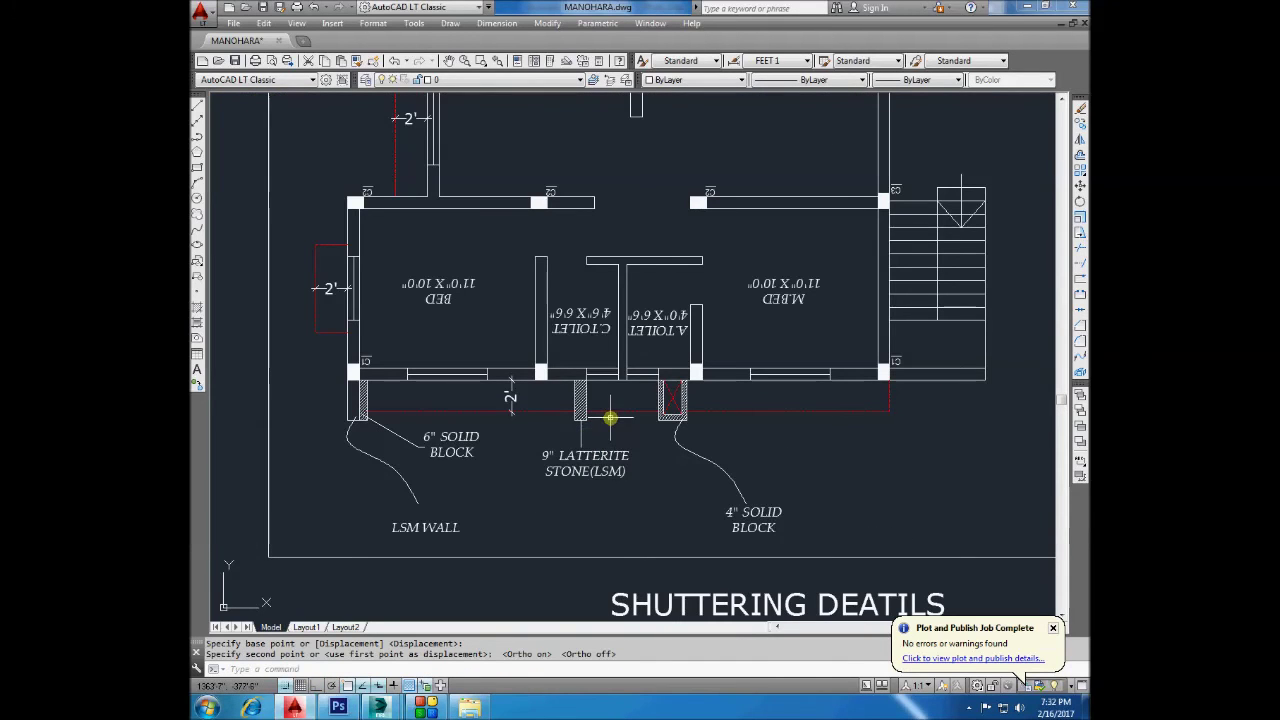
click(215, 61)
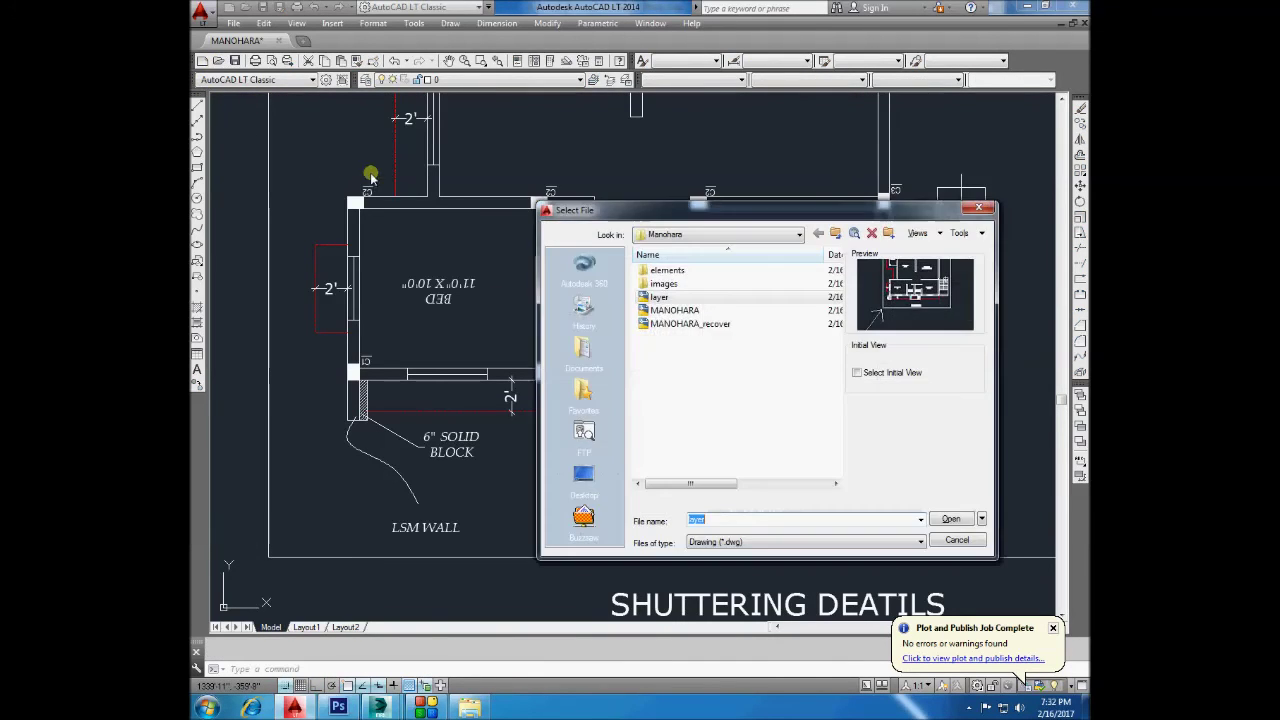
key(Escape)
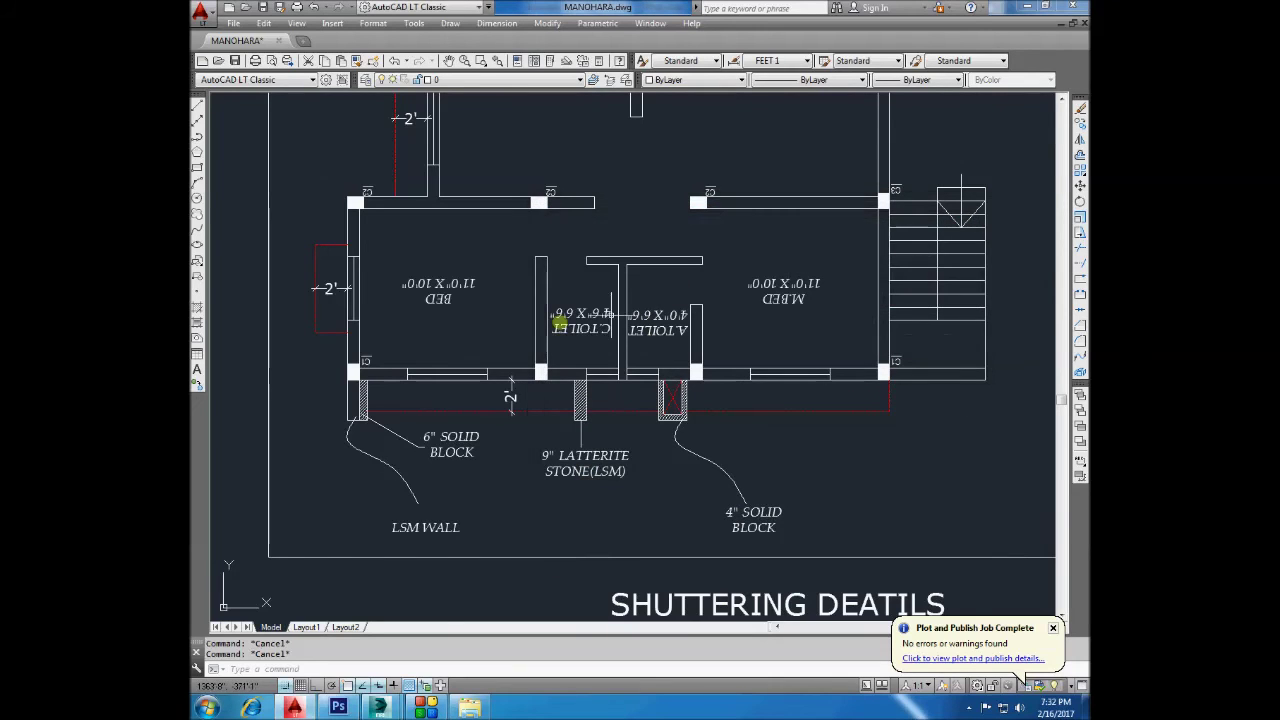
scroll(493, 420, down, 5)
scroll(493, 420, up, 2)
scroll(531, 335, up, 2)
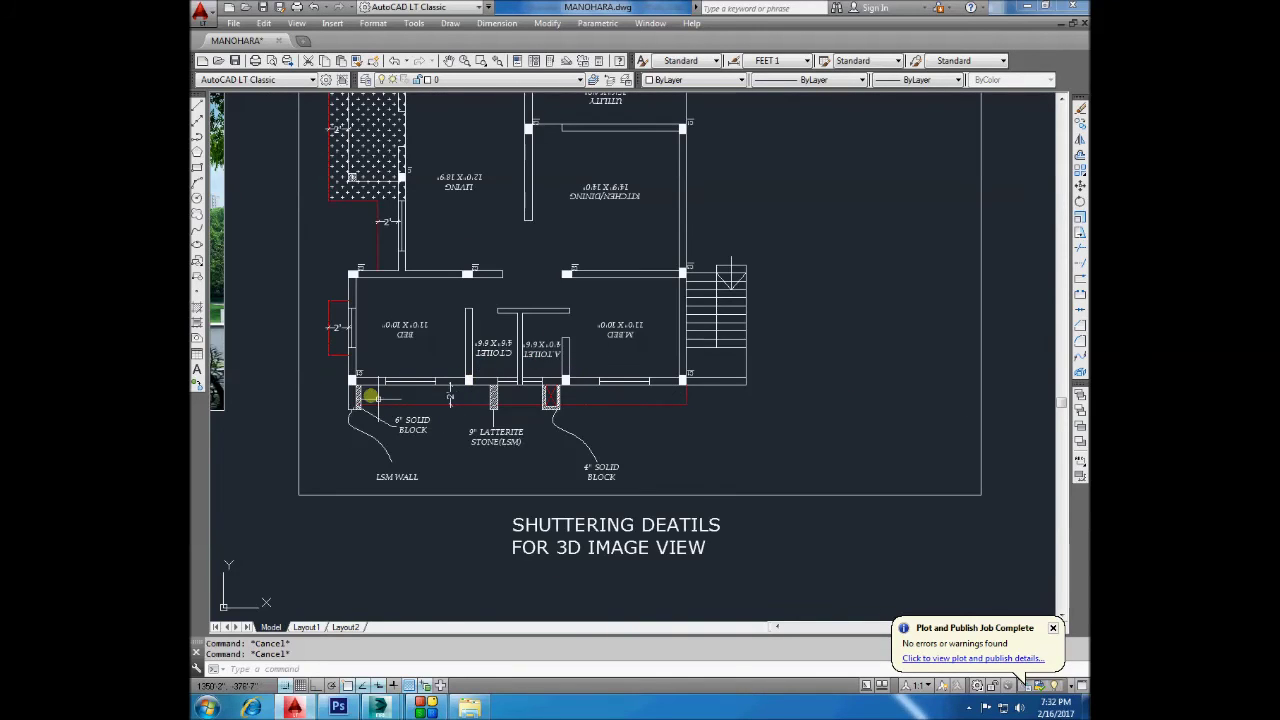
scroll(371, 397, up, 4)
click(236, 336)
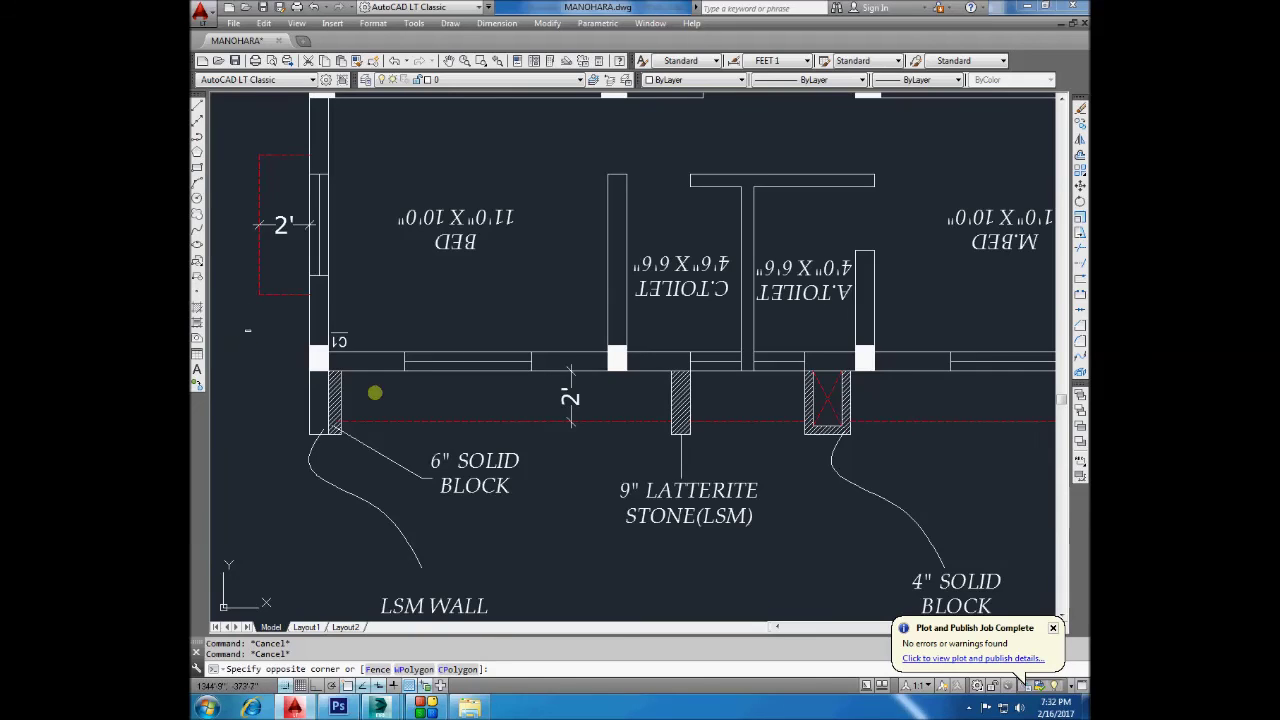
scroll(440, 414, down, 4)
click(738, 453)
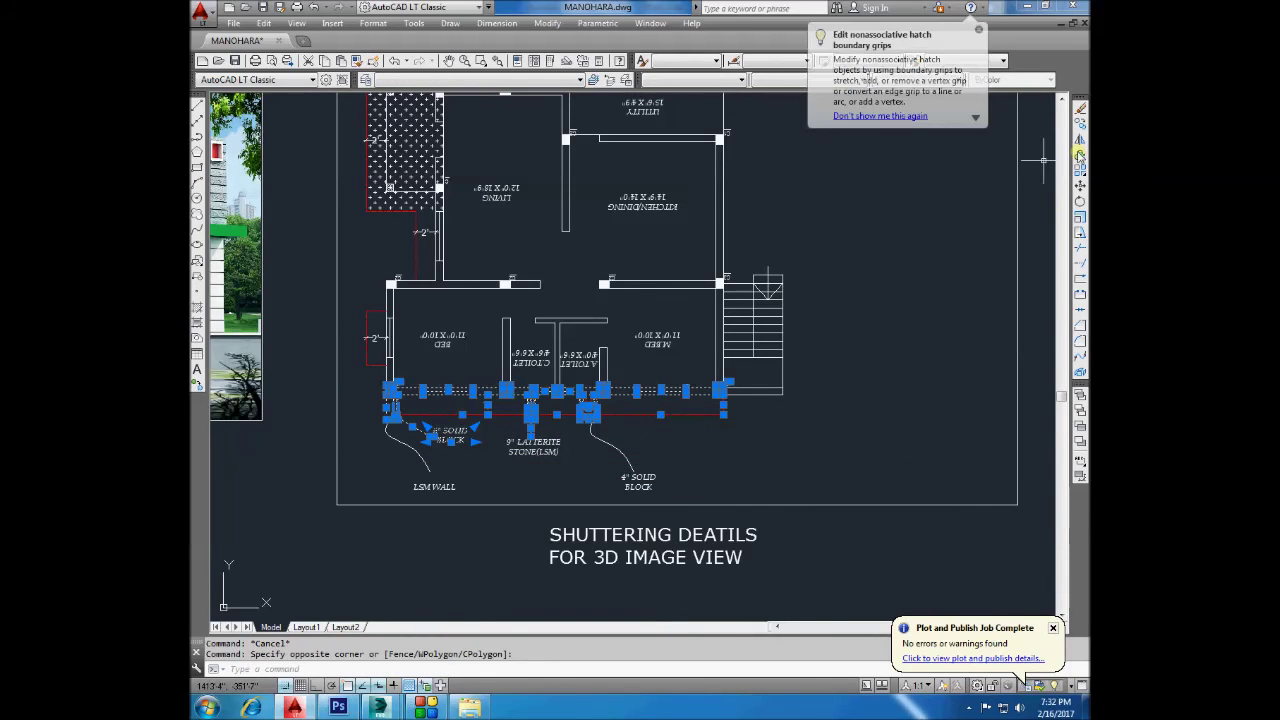
click(1080, 122)
scroll(400, 358, down, 1)
click(657, 393)
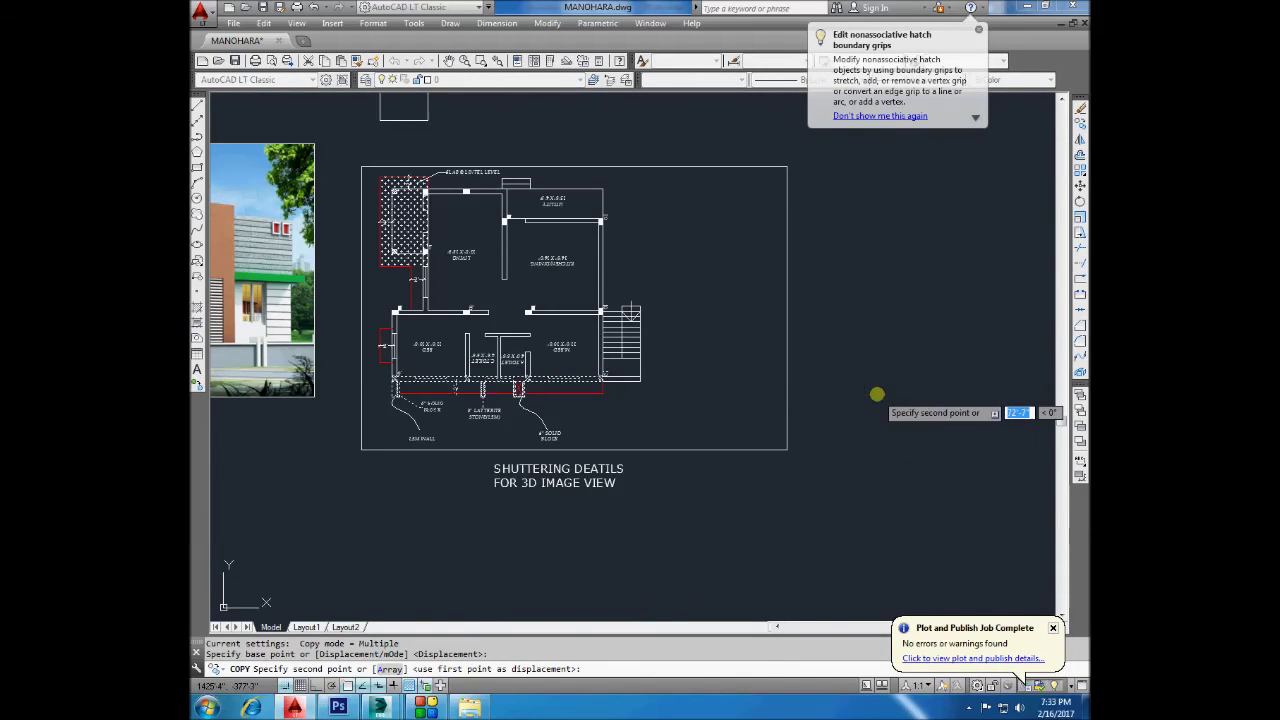
click(877, 394)
scroll(812, 392, up, 3)
key(Return)
click(825, 398)
click(809, 426)
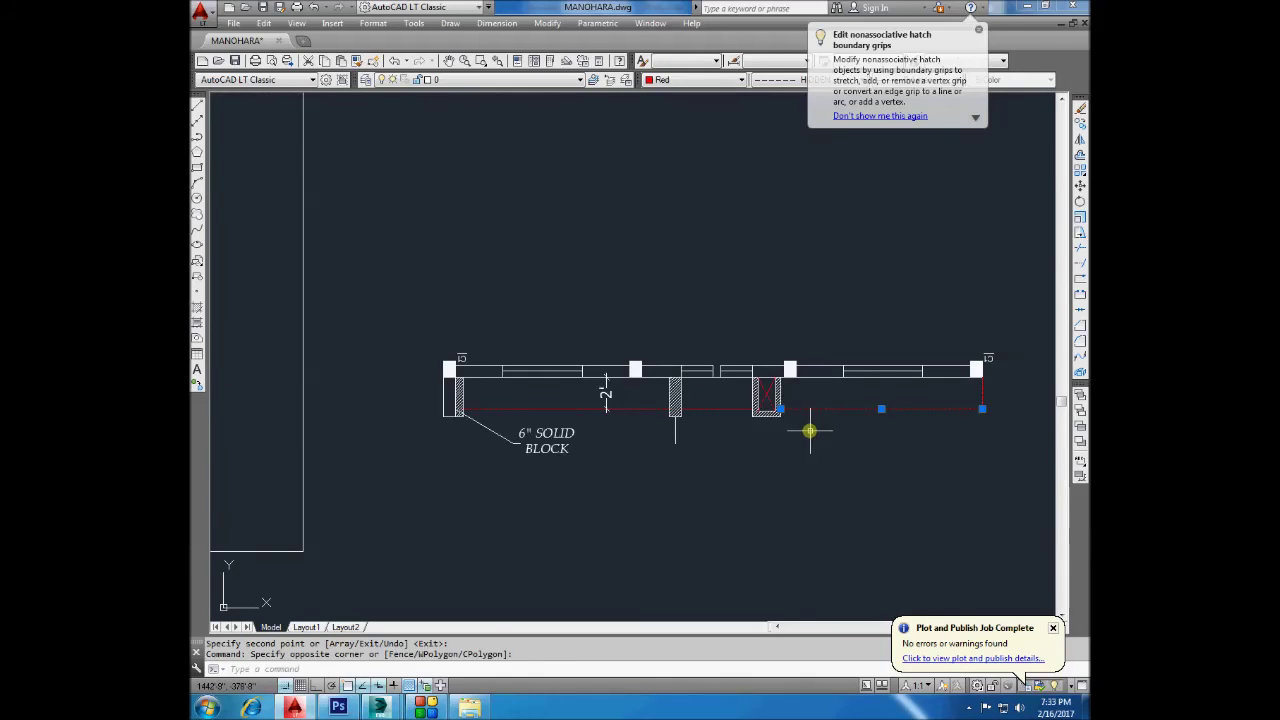
key(Delete)
scroll(672, 411, up, 2)
click(526, 423)
click(386, 520)
key(Delete)
click(380, 329)
click(557, 406)
key(Delete)
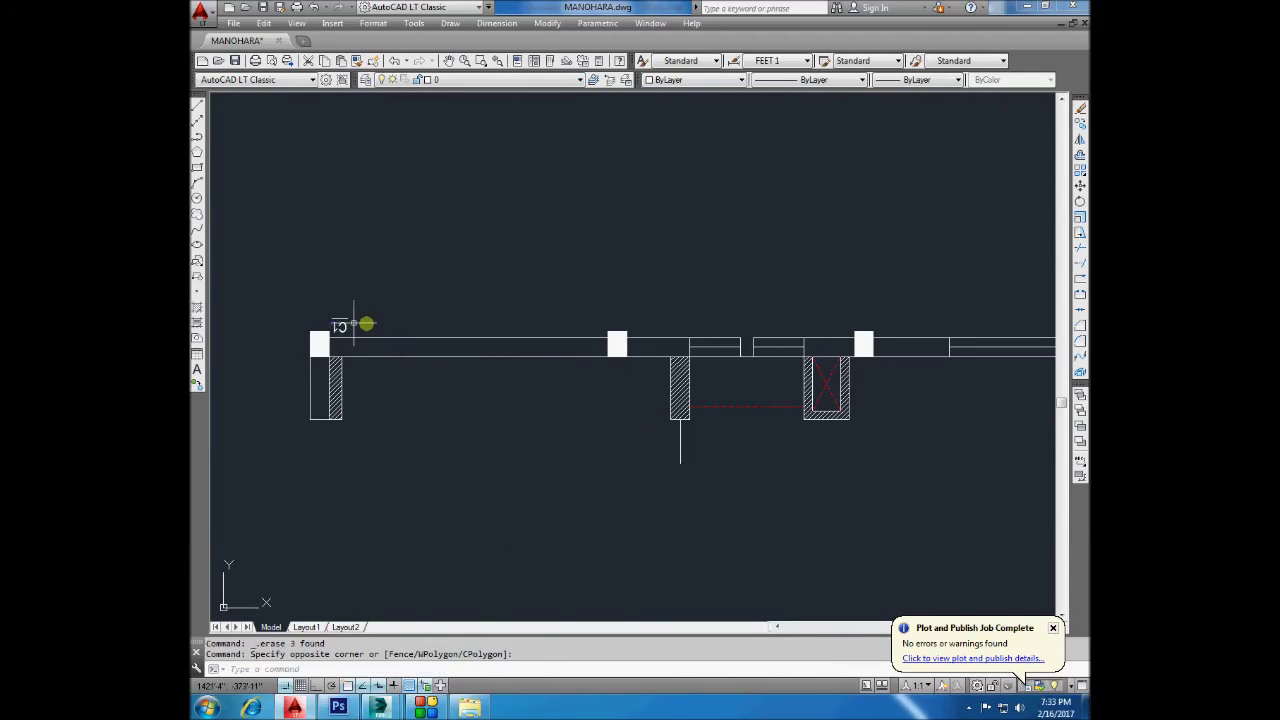
scroll(645, 362, down, 4)
click(924, 310)
click(487, 451)
key(Delete)
scroll(487, 451, down, 3)
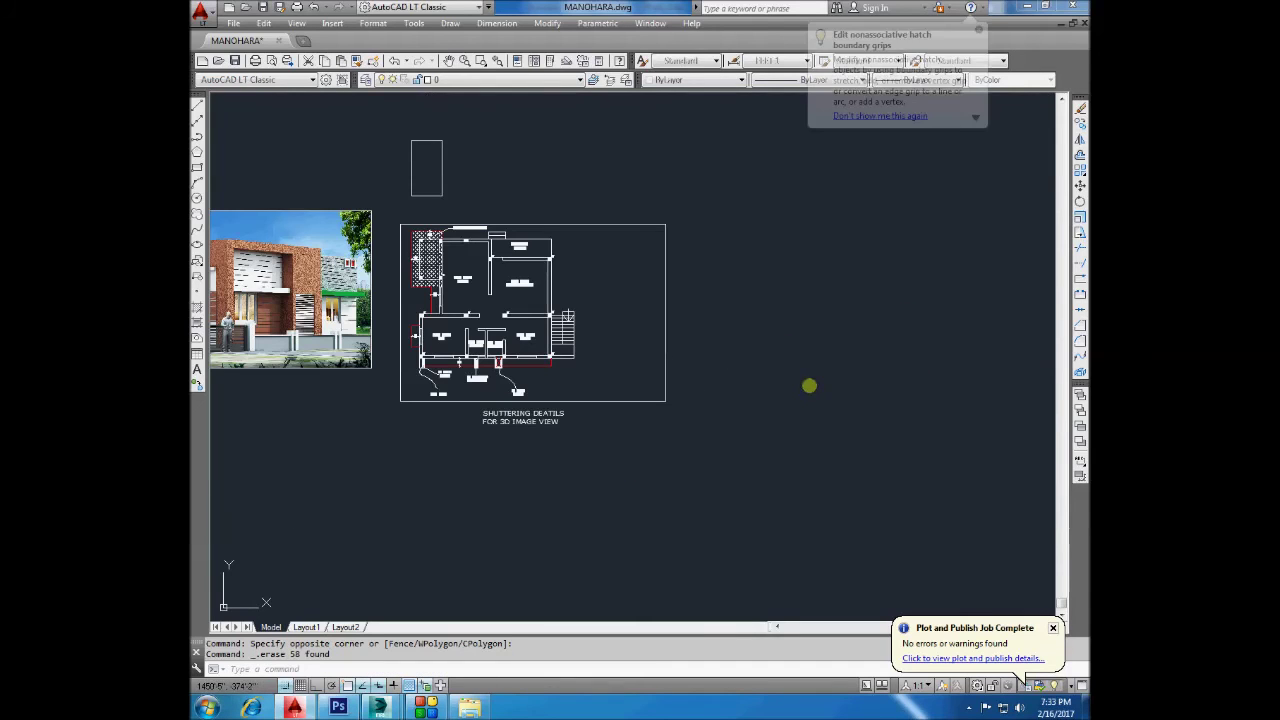
click(382, 211)
click(581, 408)
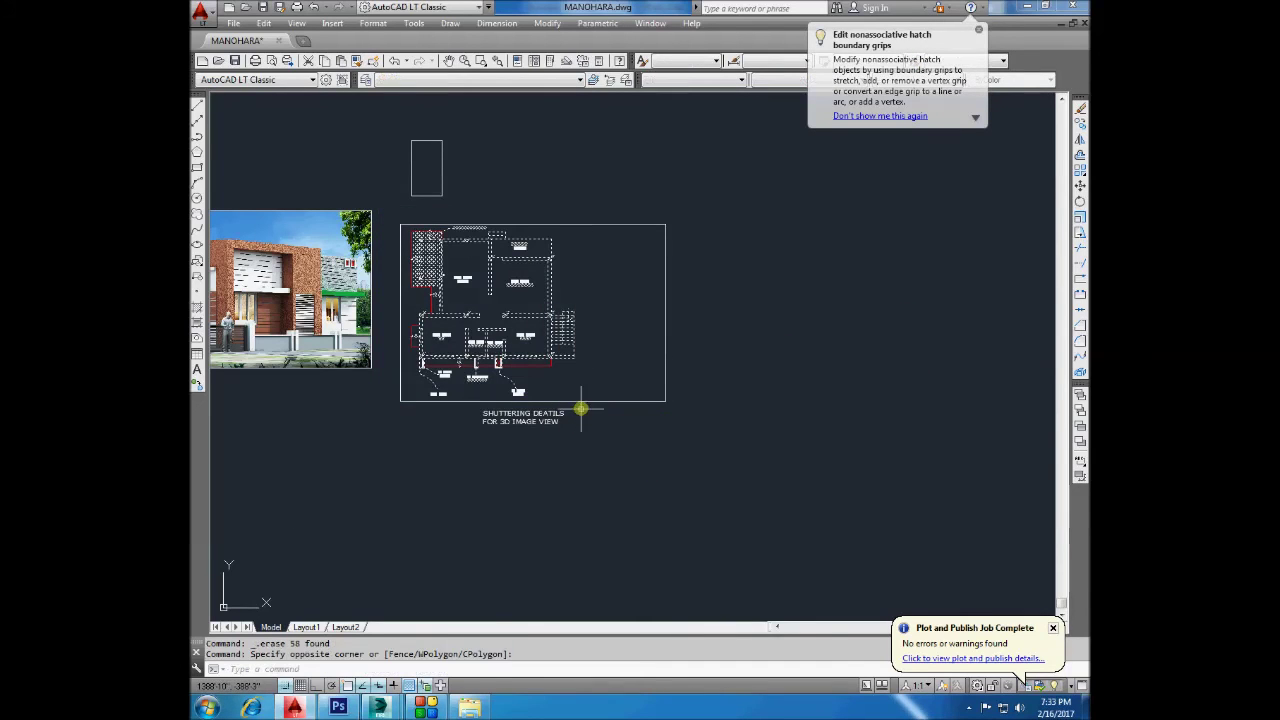
click(1080, 124)
click(473, 334)
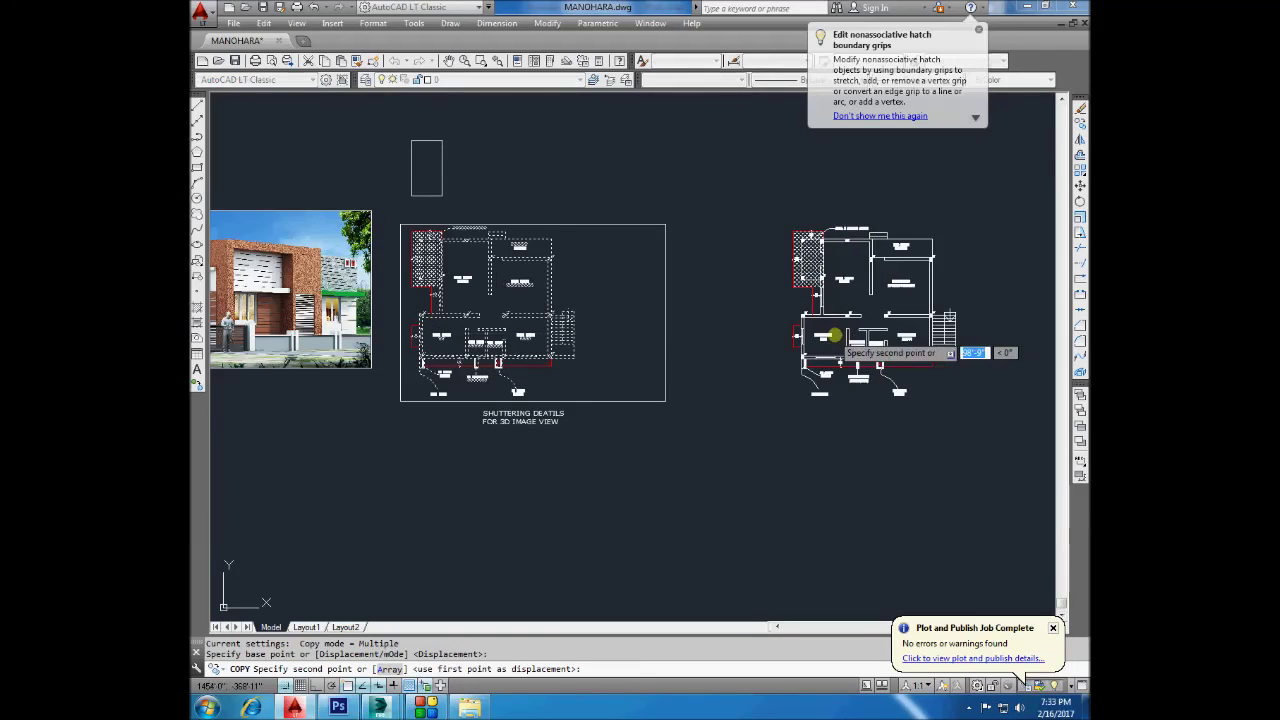
click(858, 334)
scroll(930, 336, up, 2)
scroll(928, 338, up, 3)
key(Return)
click(934, 429)
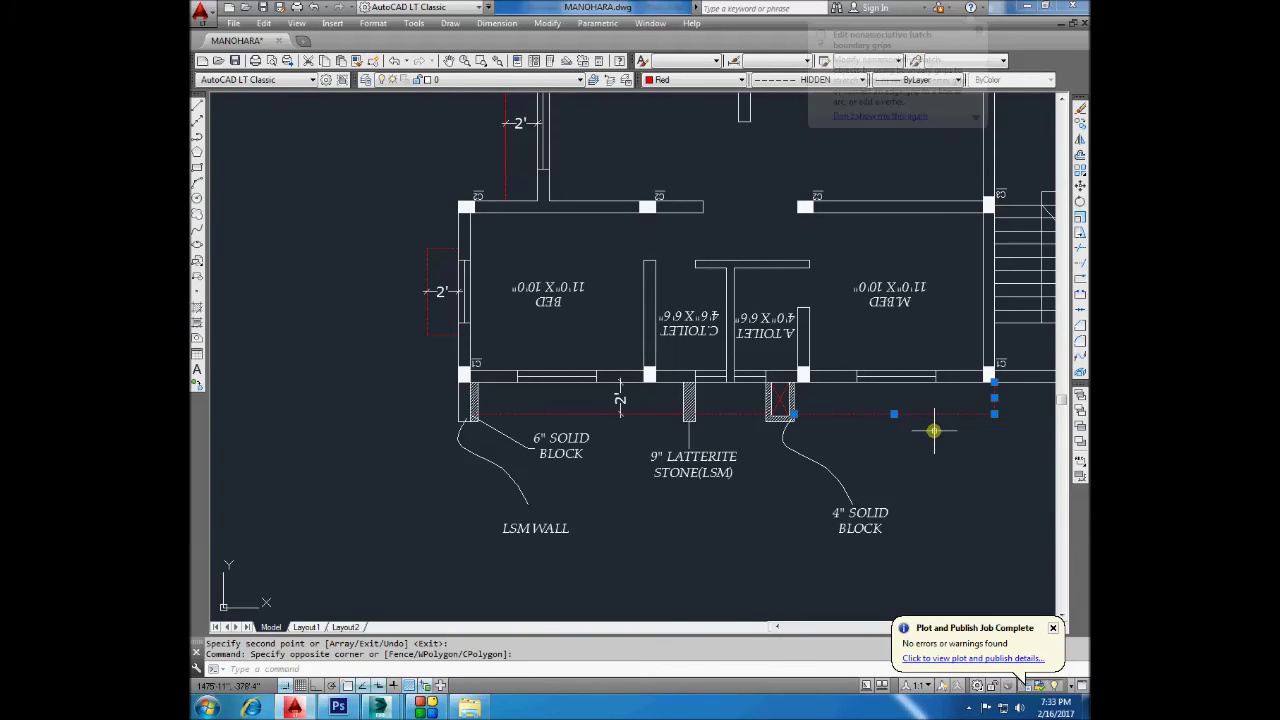
scroll(933, 430, down, 5)
scroll(815, 390, down, 2)
key(Escape)
scroll(505, 399, up, 2)
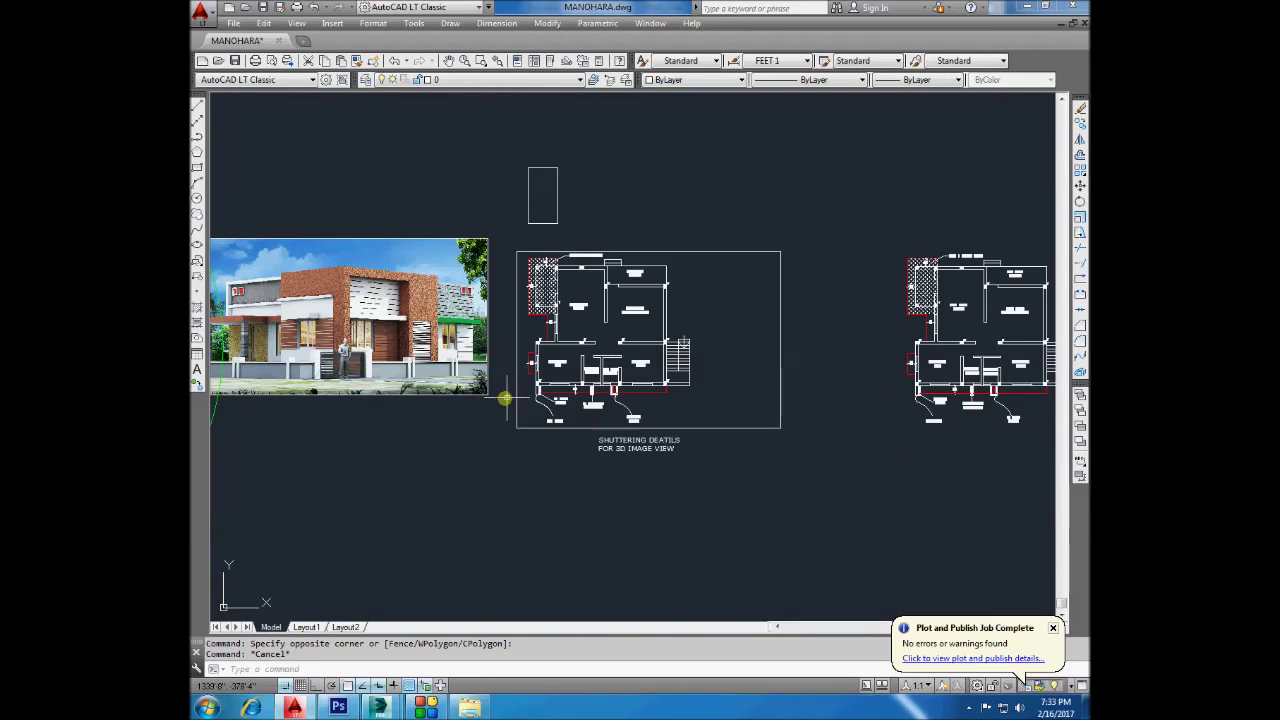
middle_drag(534, 420, 496, 440)
scroll(757, 434, up, 3)
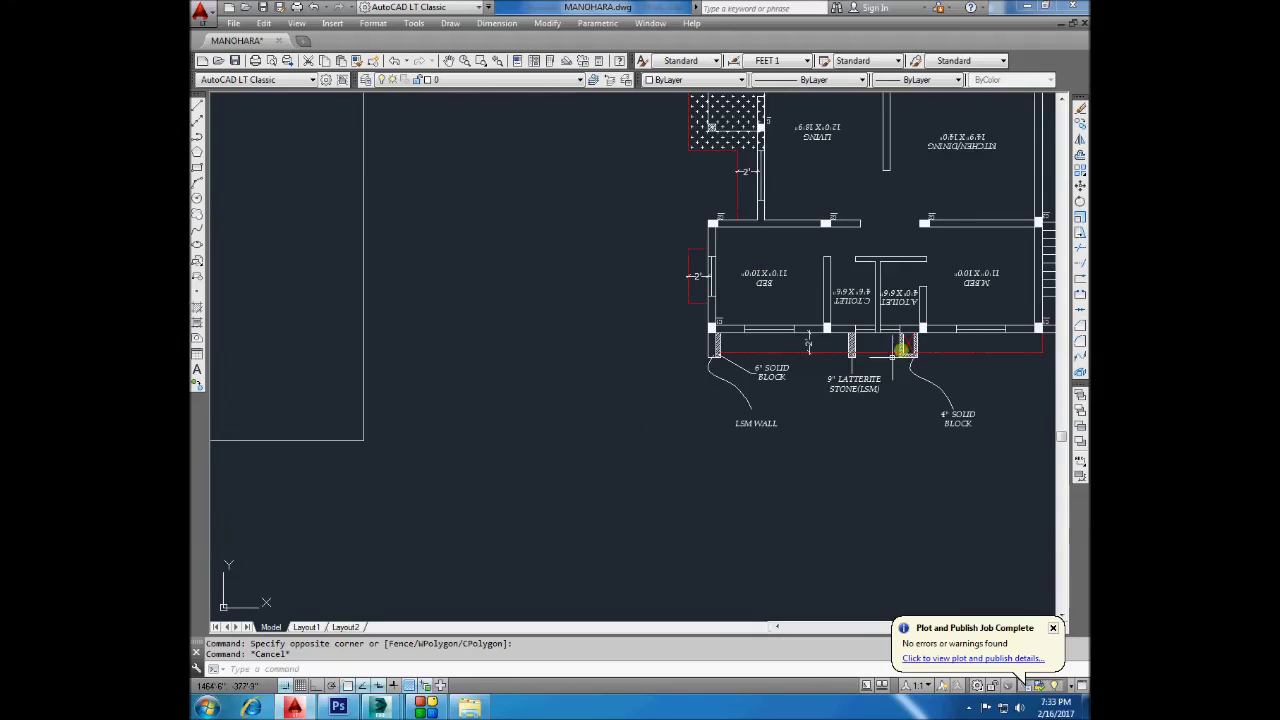
scroll(930, 338, up, 2)
scroll(886, 360, down, 4)
scroll(875, 377, down, 1)
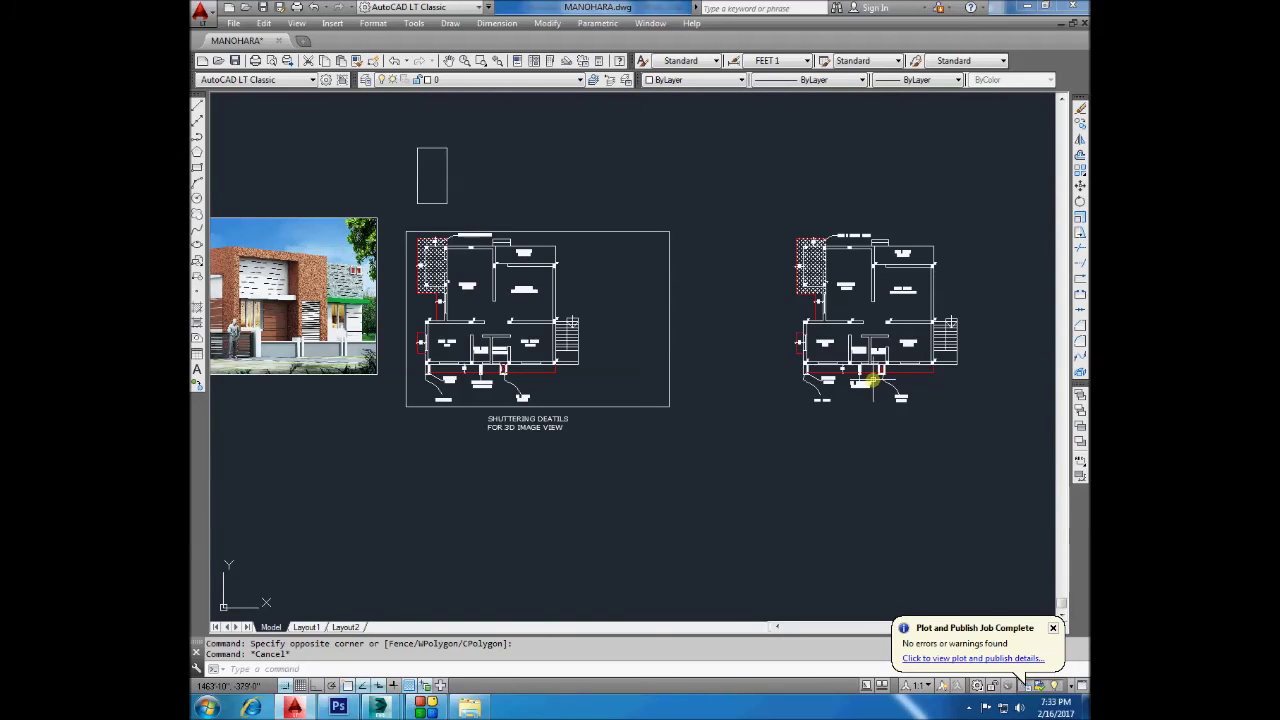
scroll(873, 378, up, 4)
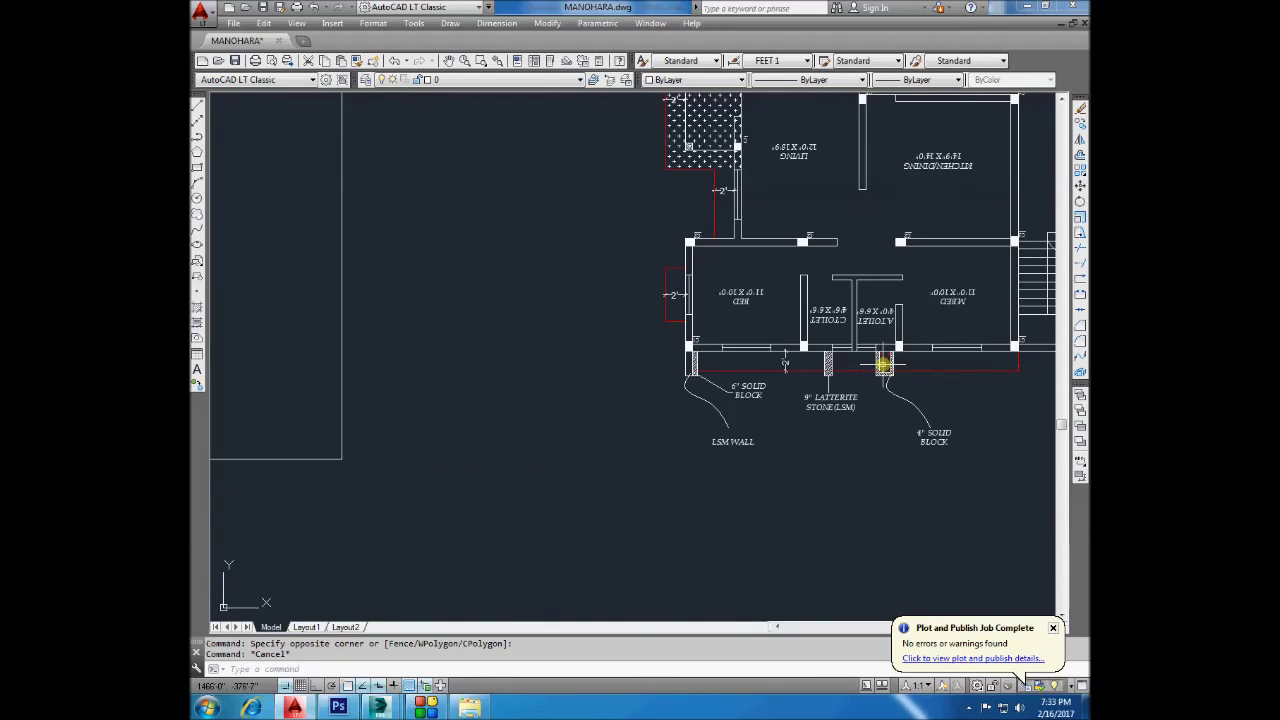
mouse_move(884, 366)
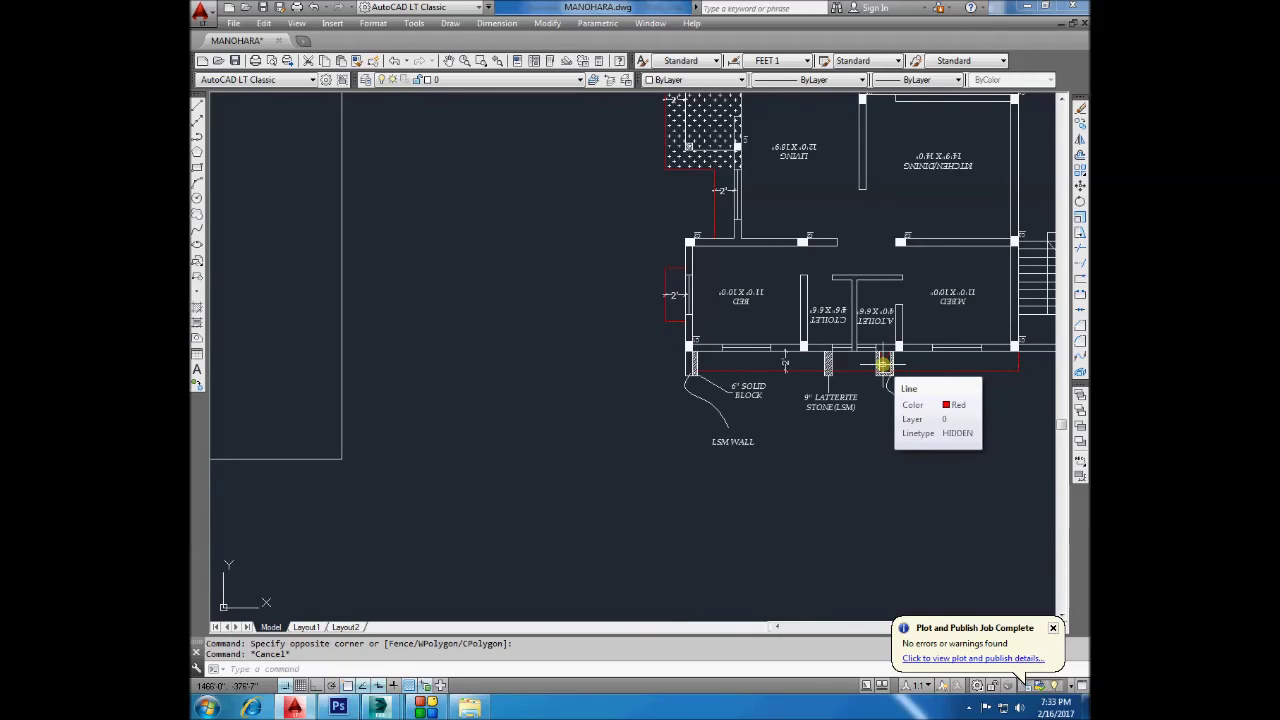
scroll(880, 364, down, 2)
scroll(878, 362, down, 3)
scroll(860, 340, down, 3)
scroll(851, 294, up, 3)
scroll(851, 294, up, 3)
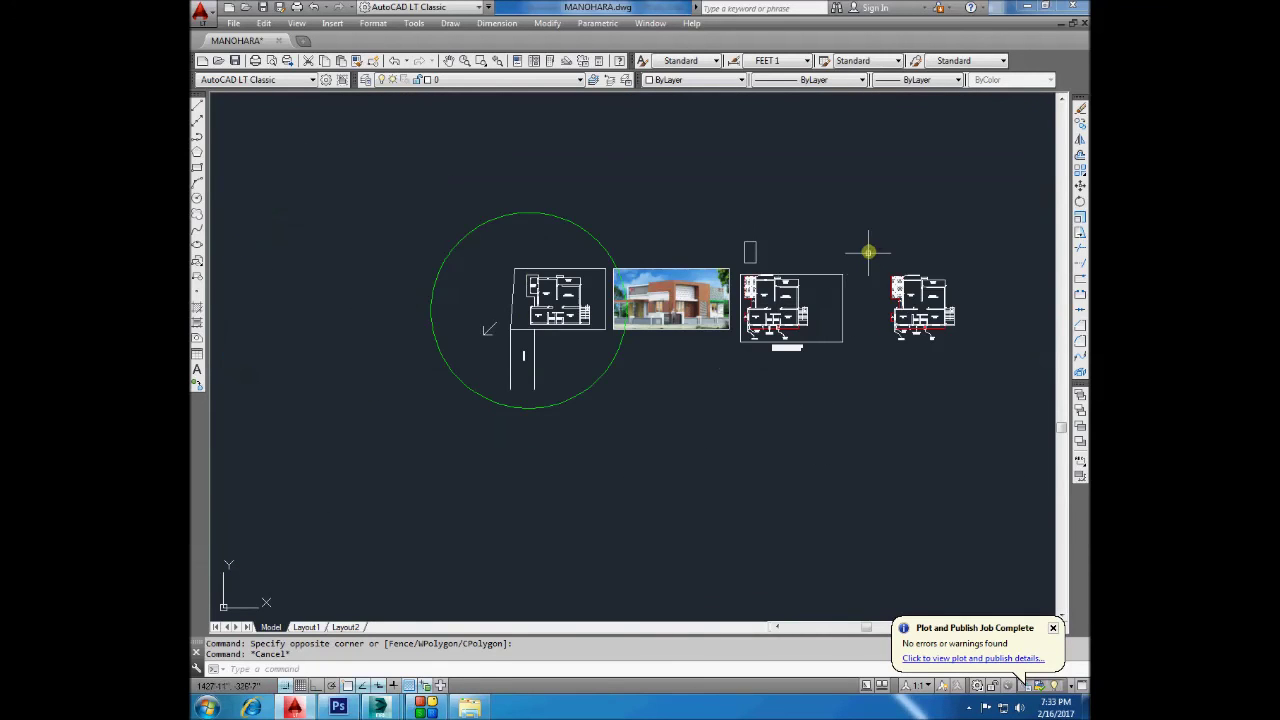
drag(869, 251, 986, 380)
key(Delete)
scroll(780, 330, down, 3)
scroll(815, 318, up, 3)
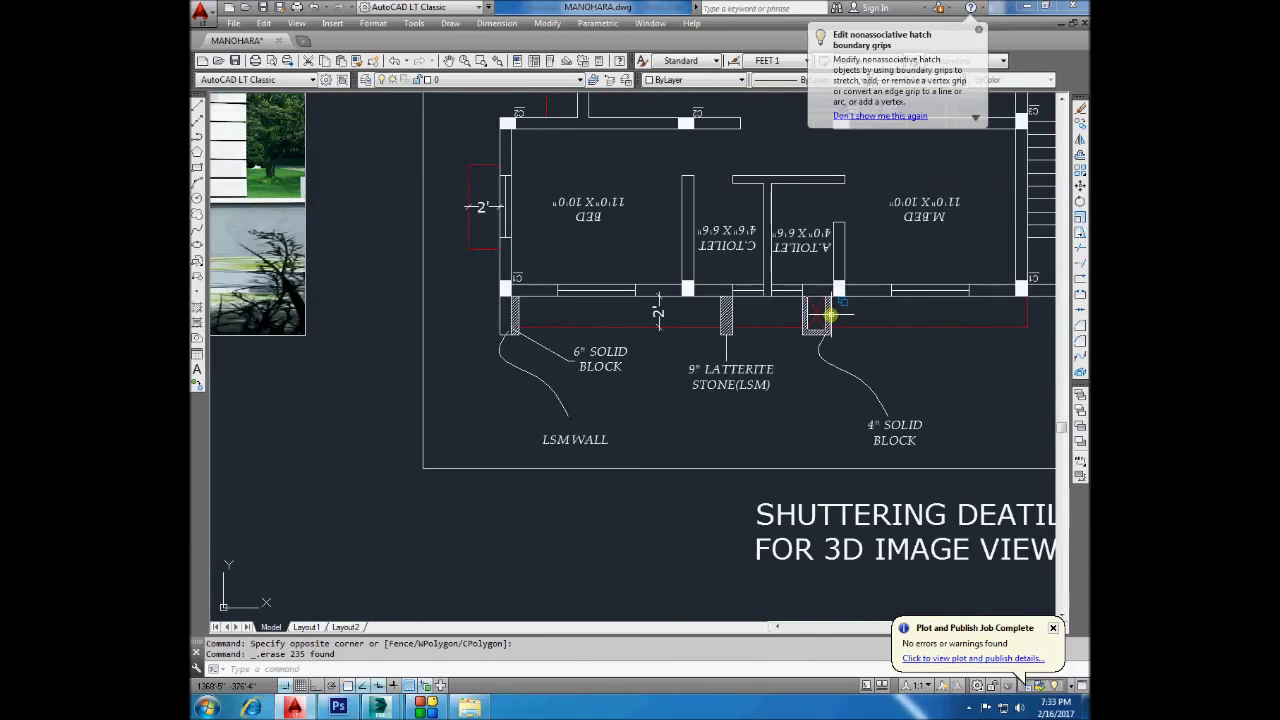
scroll(815, 318, up, 2)
scroll(665, 341, up, 2)
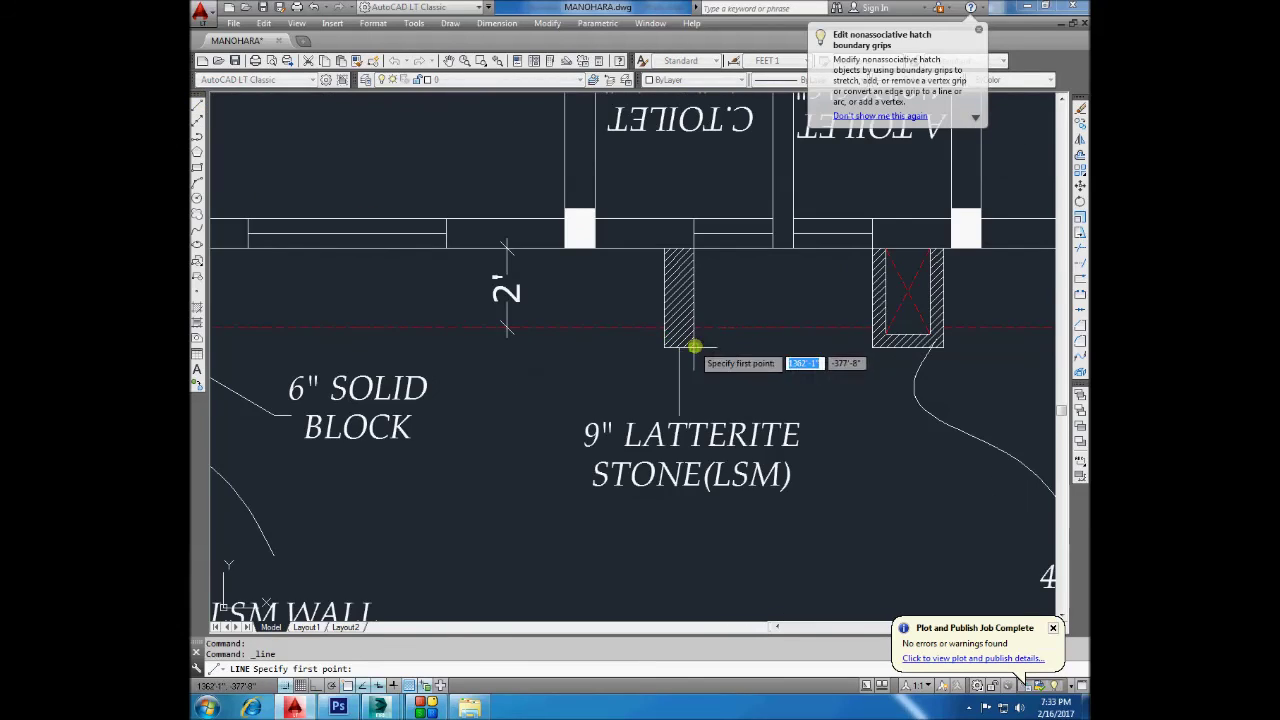
Draw lines closing off the strip between the two bottom-wall piers, discarding an unwanted extra line.
click(691, 348)
click(888, 350)
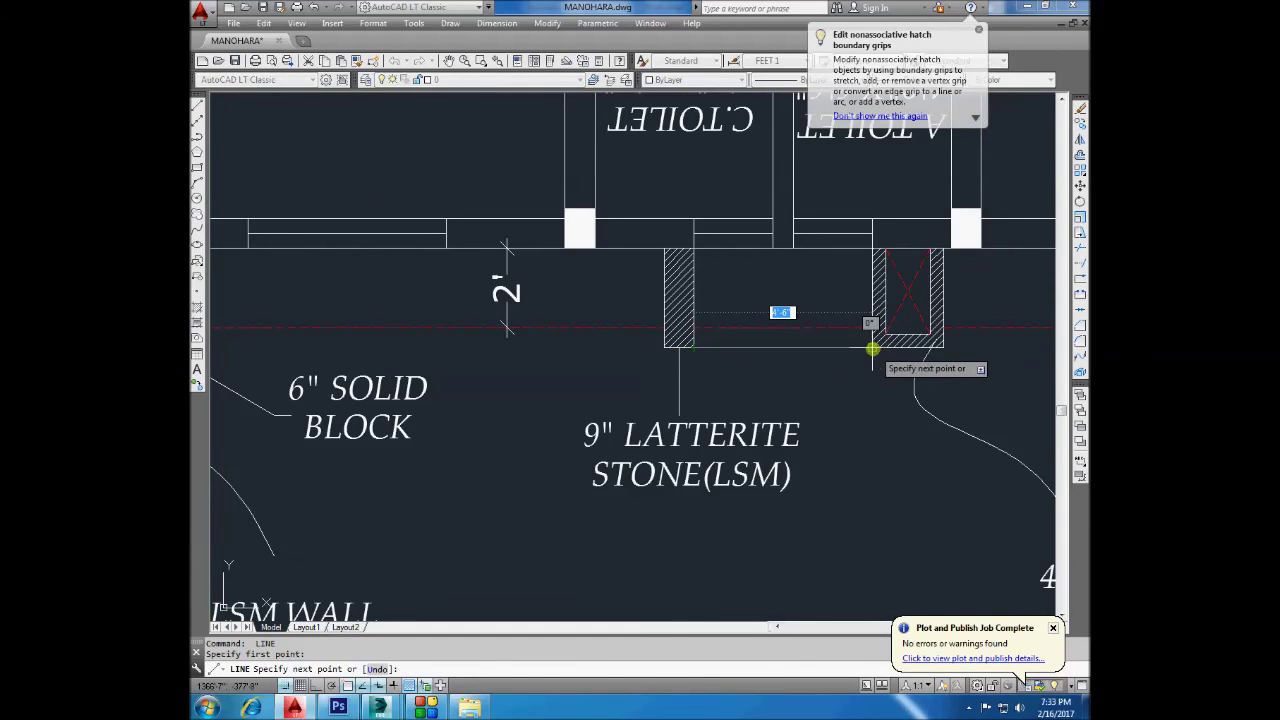
key(Return)
scroll(889, 341, up, 2)
key(Return)
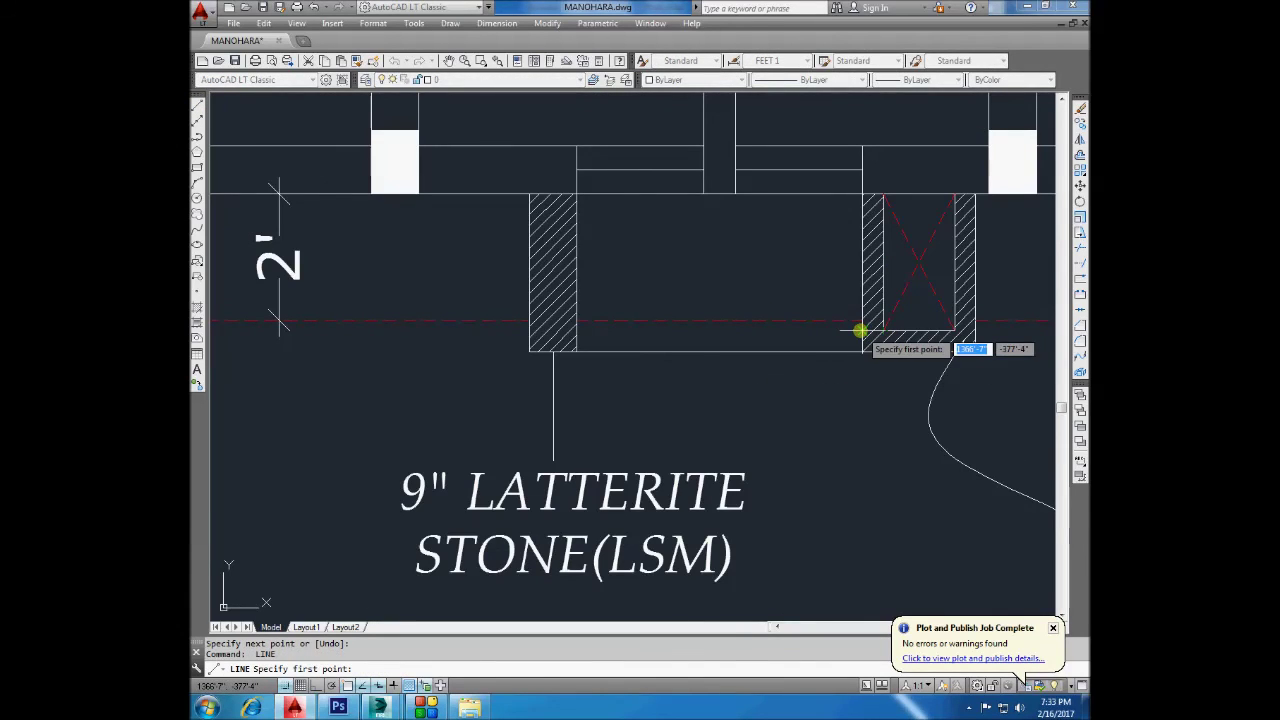
click(860, 330)
click(580, 328)
key(Return)
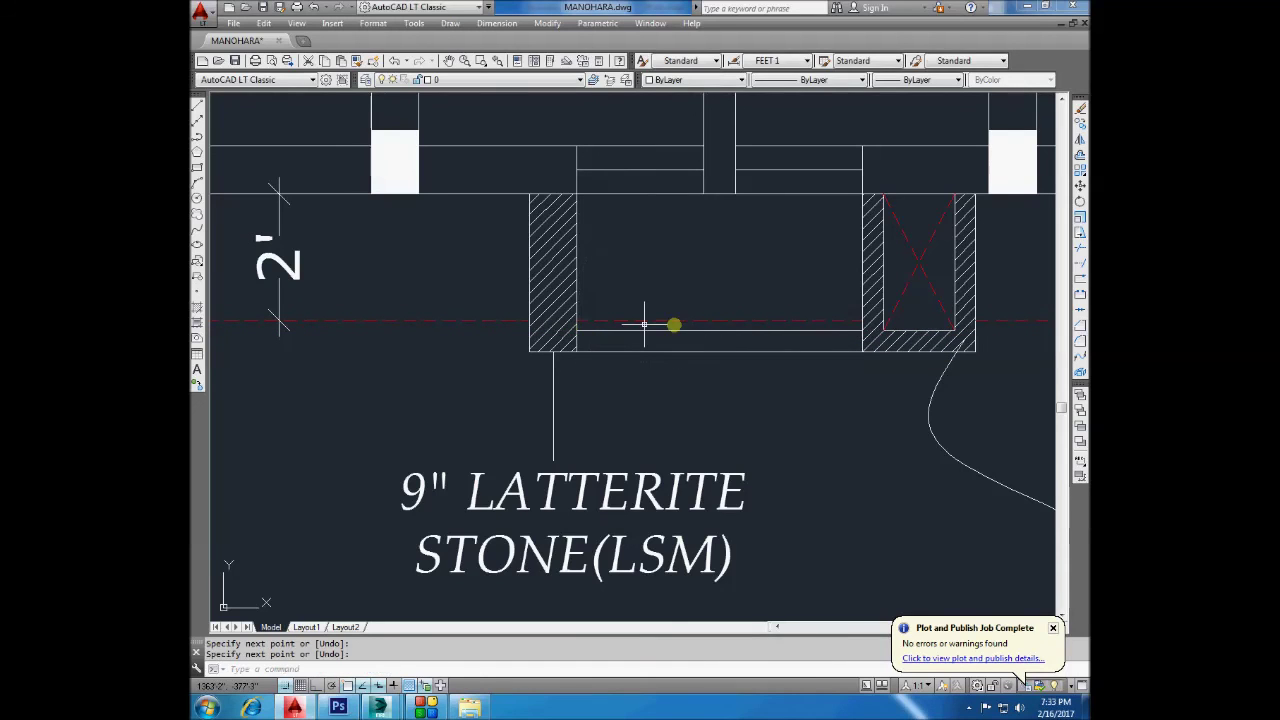
drag(870, 345, 660, 311)
key(Escape)
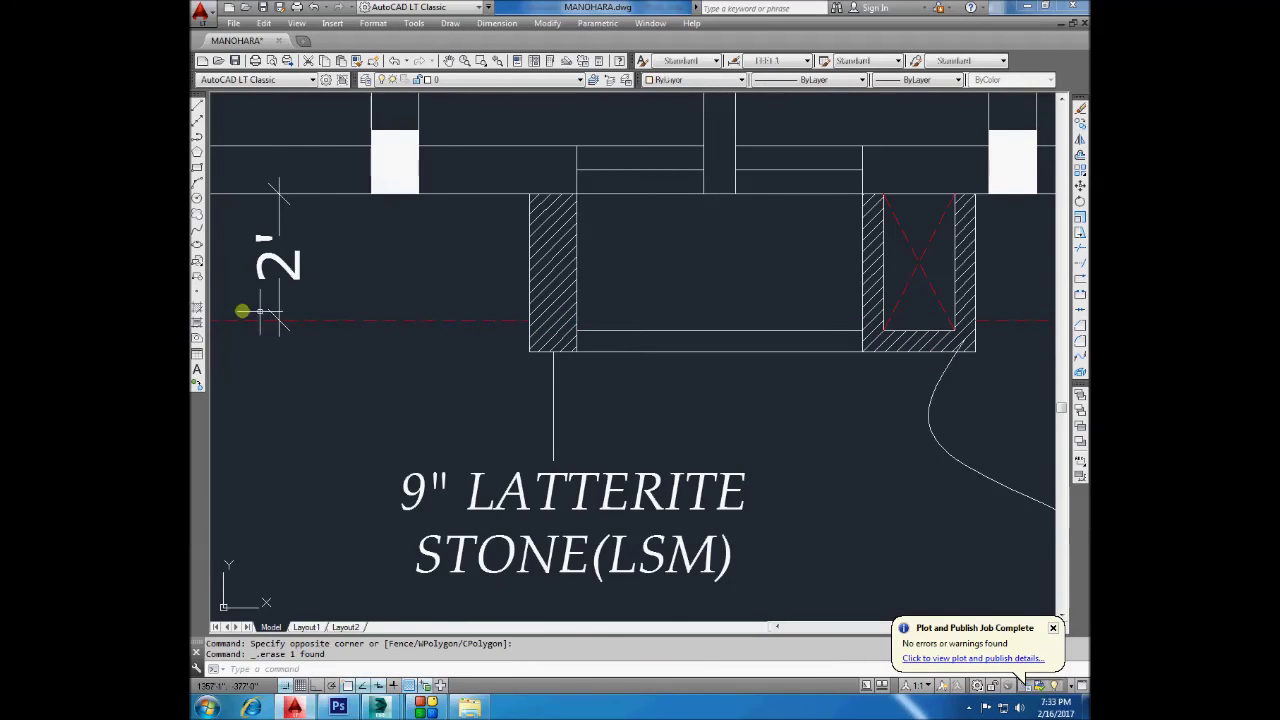
Hatch the new strip by picking a point inside its boundary.
click(197, 307)
click(704, 172)
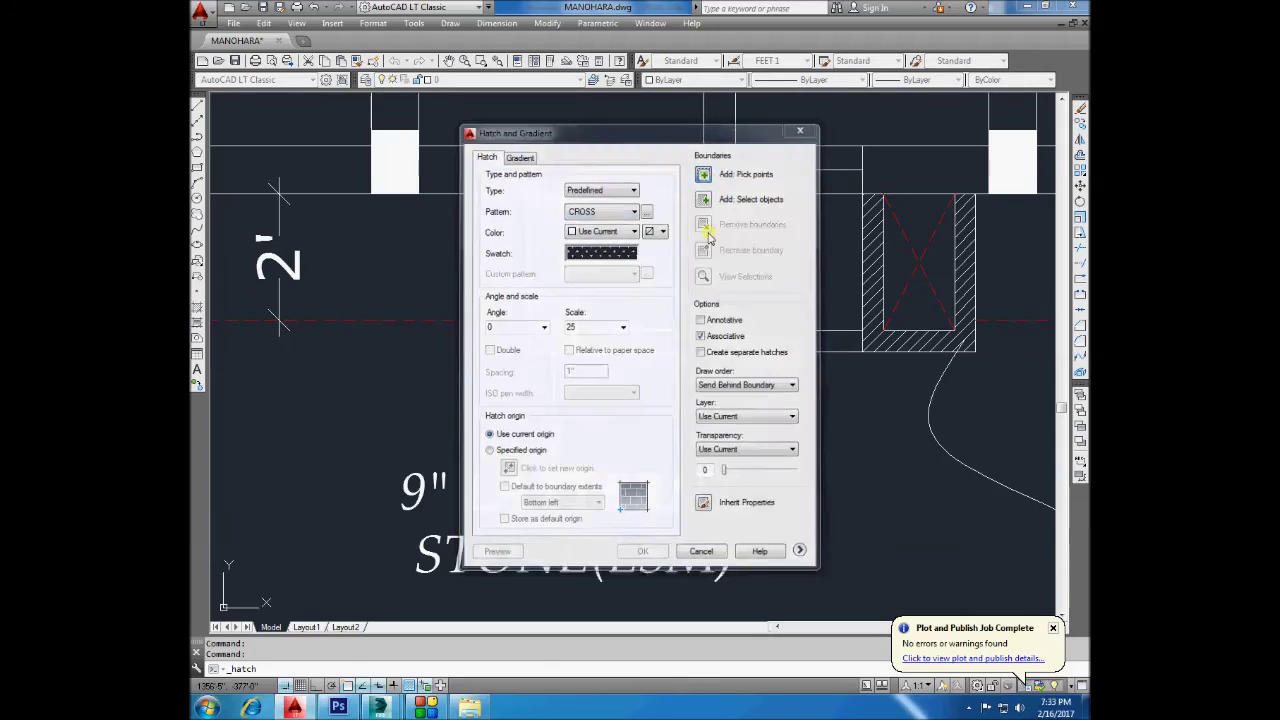
click(694, 340)
key(Return)
click(641, 556)
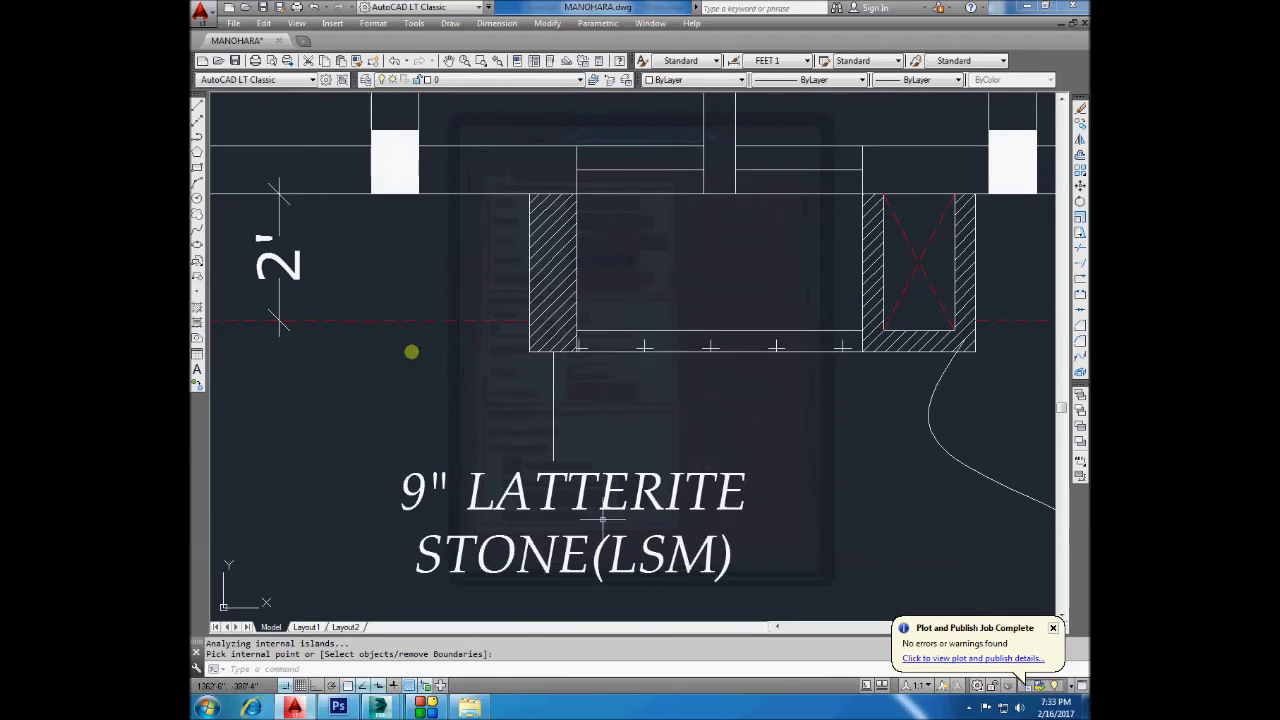
Match the strip's hatch to the pier's diagonal hatch pattern with MATCHPROP.
click(358, 60)
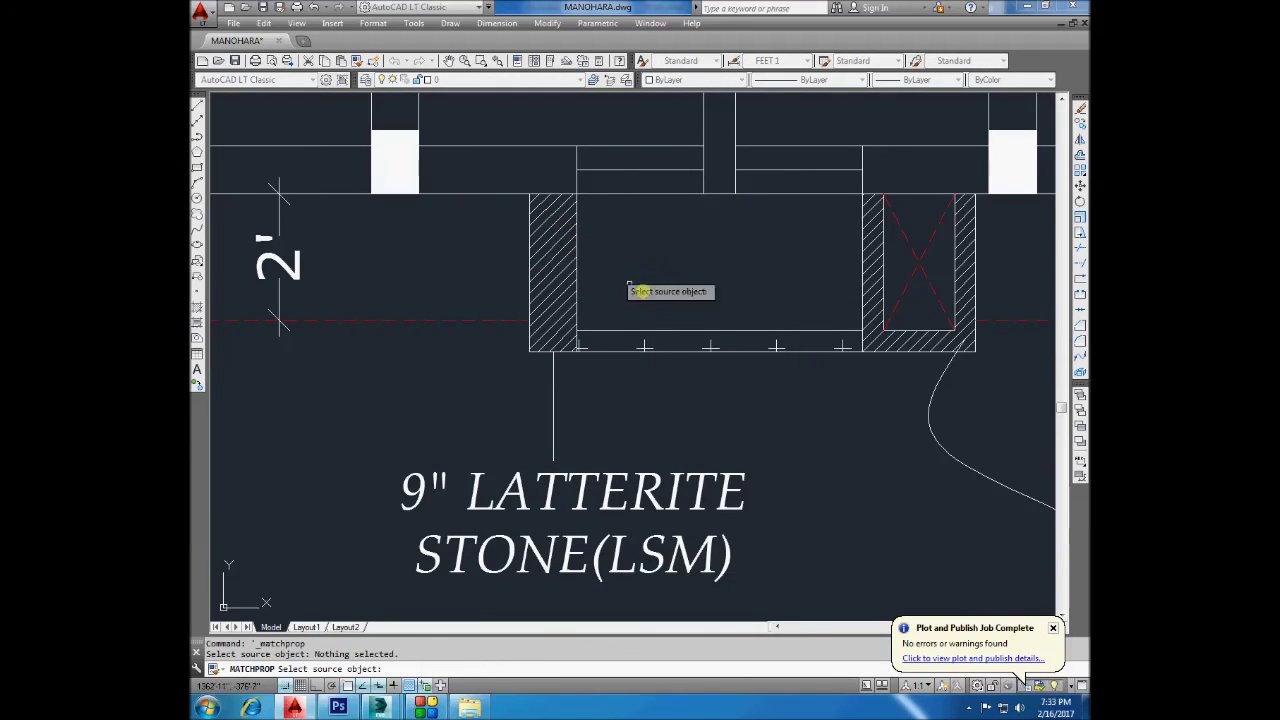
click(550, 224)
click(689, 331)
right_click(686, 272)
click(715, 283)
Check the Output folder holding the house render, then return to the drawing.
click(452, 710)
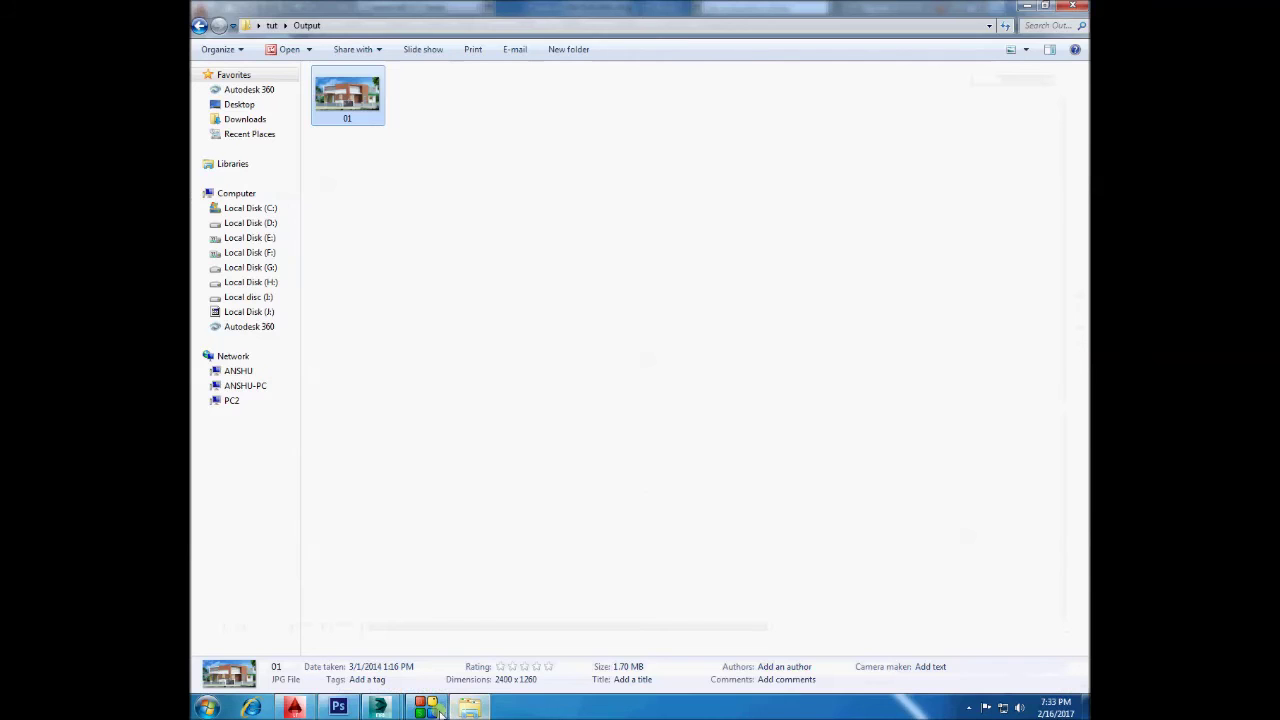
click(425, 707)
click(1027, 7)
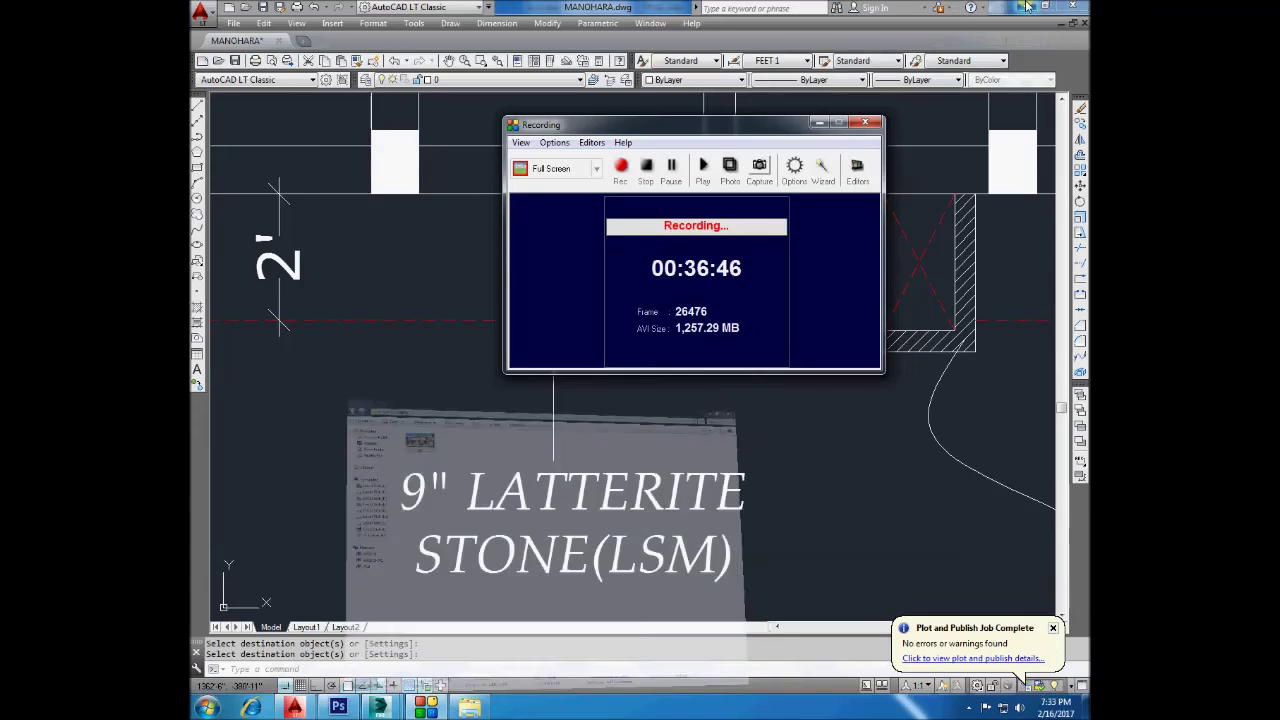
click(810, 429)
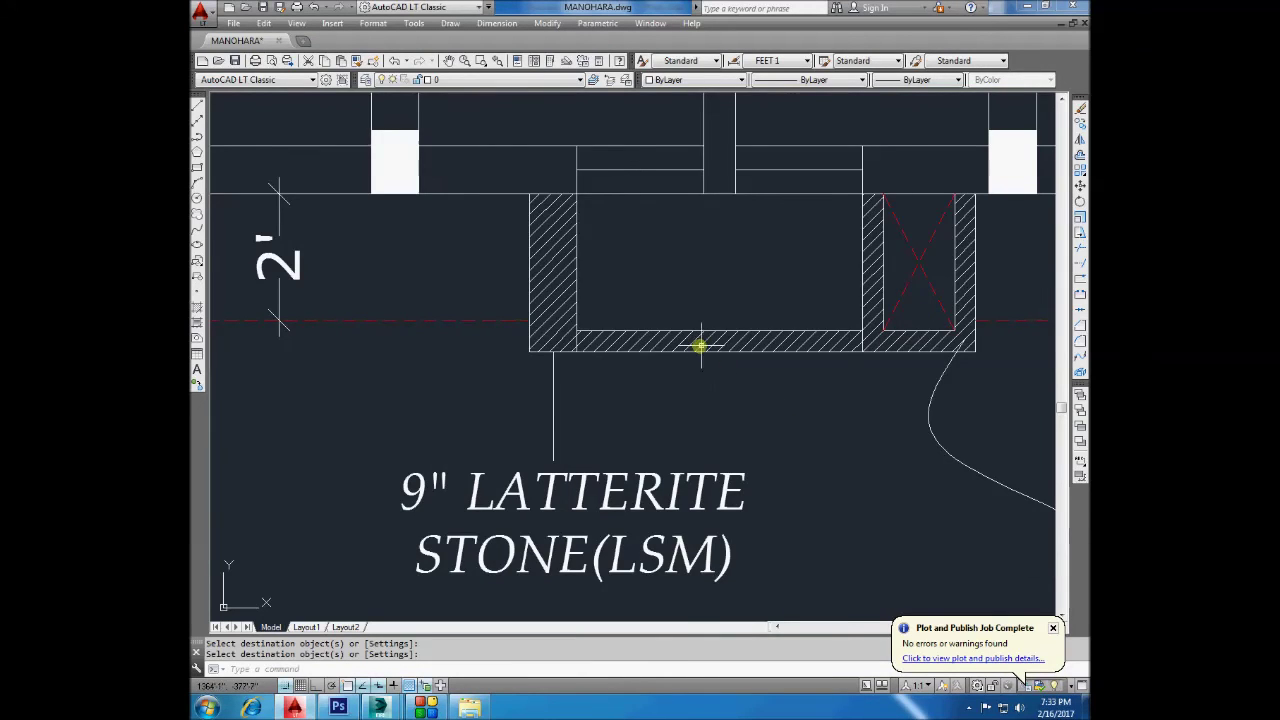
scroll(699, 356, down, 4)
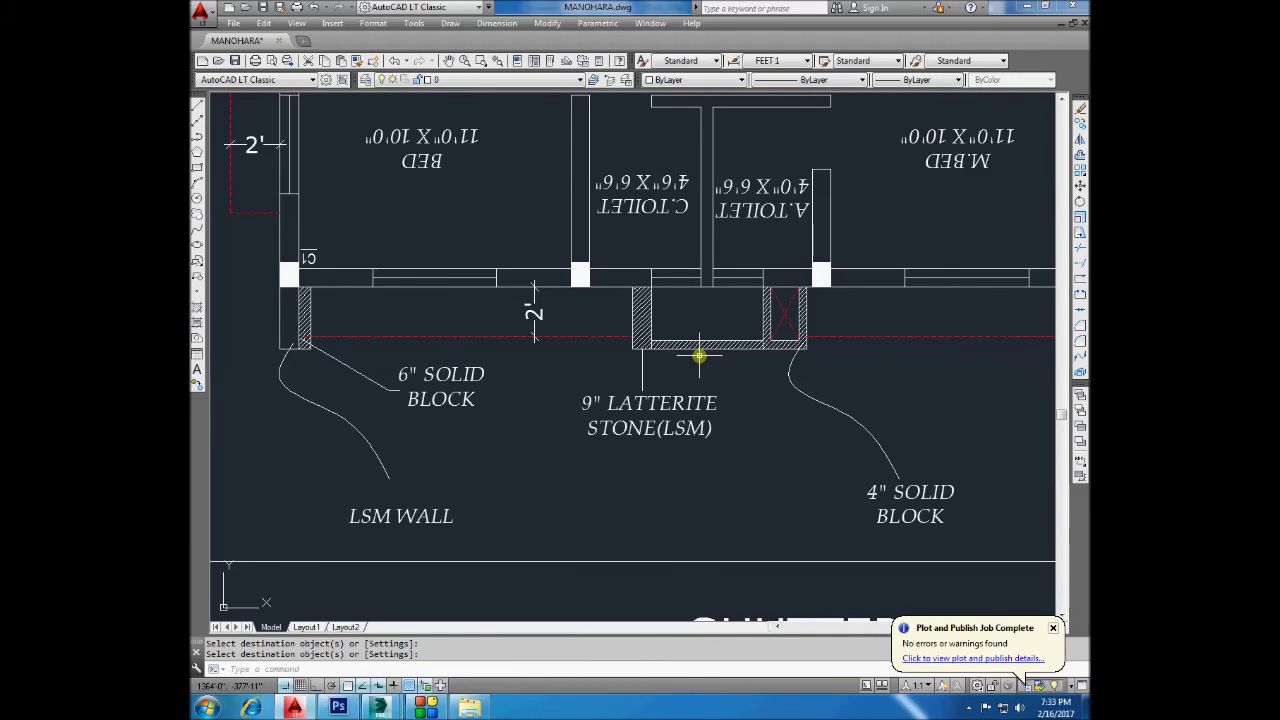
click(425, 707)
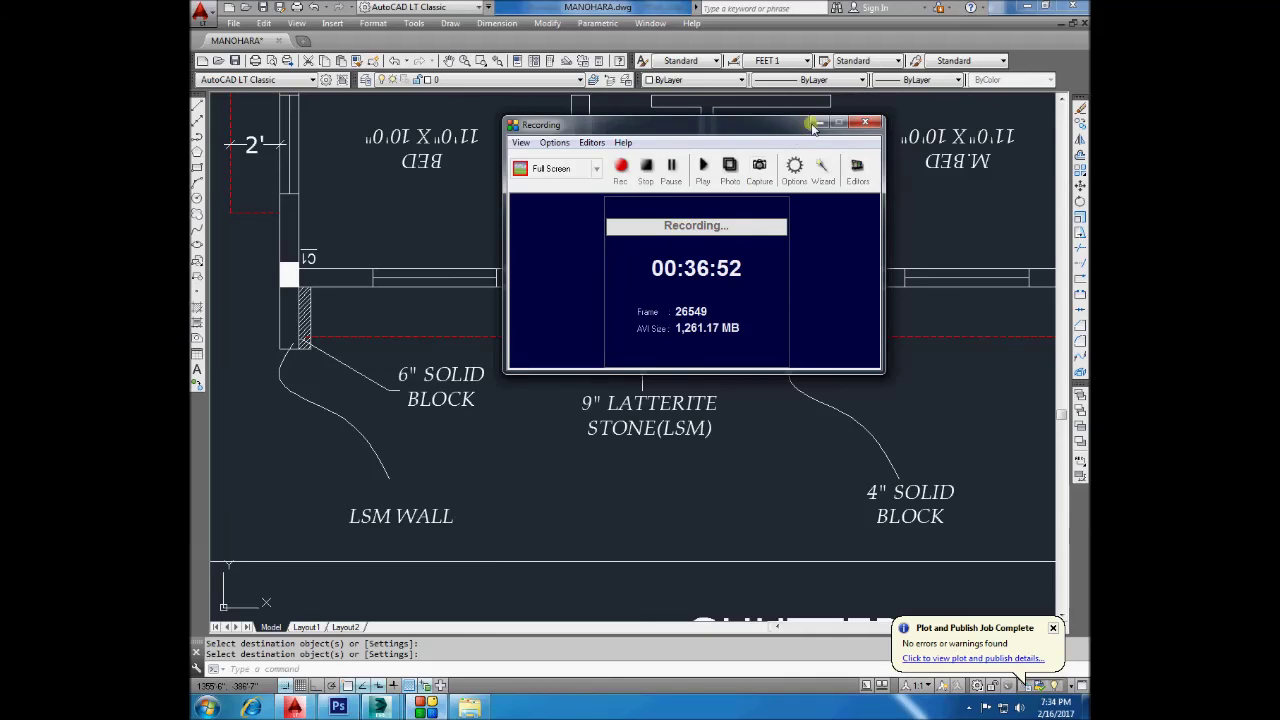
click(816, 122)
scroll(567, 421, down, 2)
Erase the old small arrow line.
scroll(545, 318, down, 3)
scroll(540, 326, up, 2)
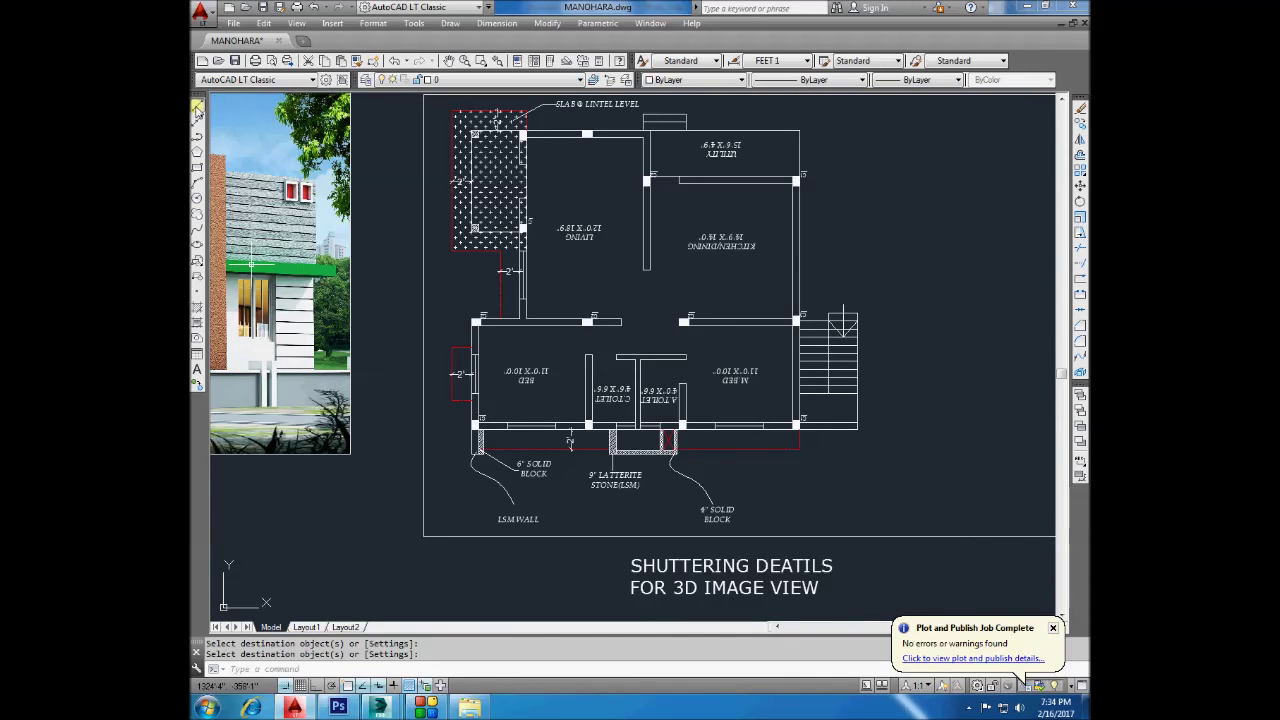
click(197, 105)
scroll(797, 420, down, 4)
scroll(800, 420, down, 4)
scroll(545, 415, up, 2)
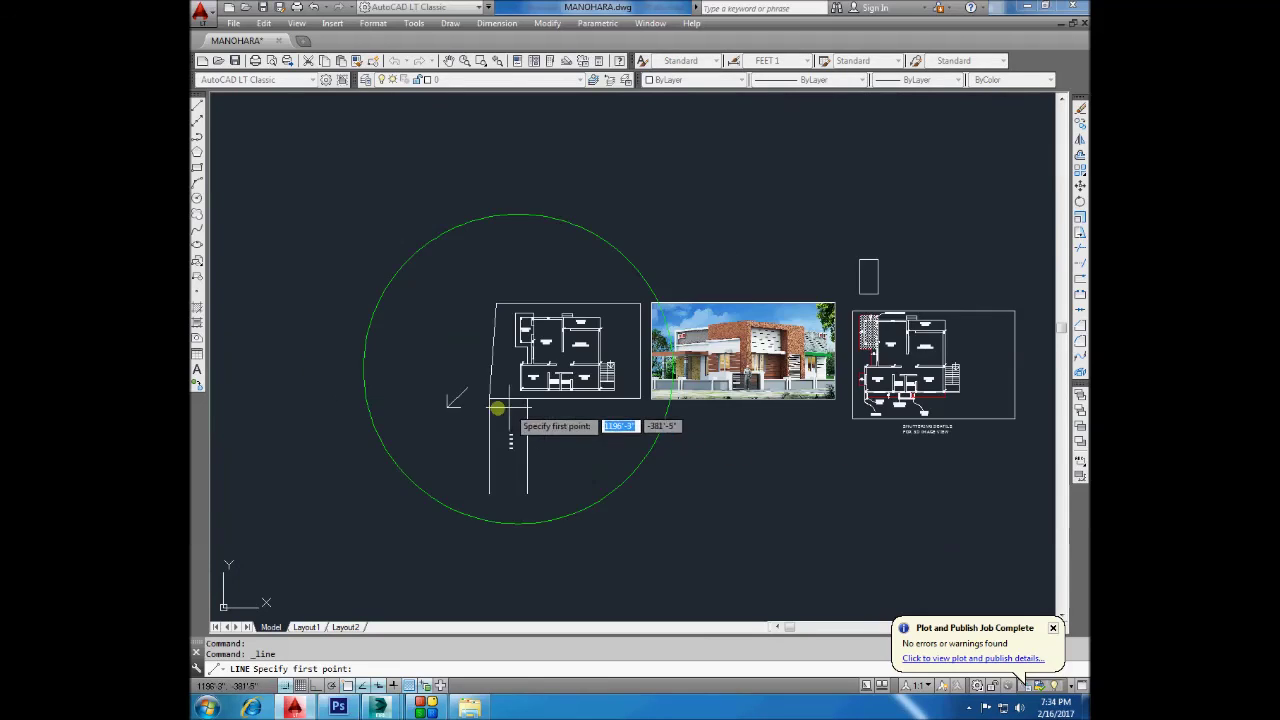
scroll(497, 408, up, 2)
key(Escape)
click(470, 357)
click(398, 430)
key(Delete)
Draw a new arrow as a line with an arrowhead barb.
click(197, 105)
scroll(363, 405, up, 2)
click(422, 508)
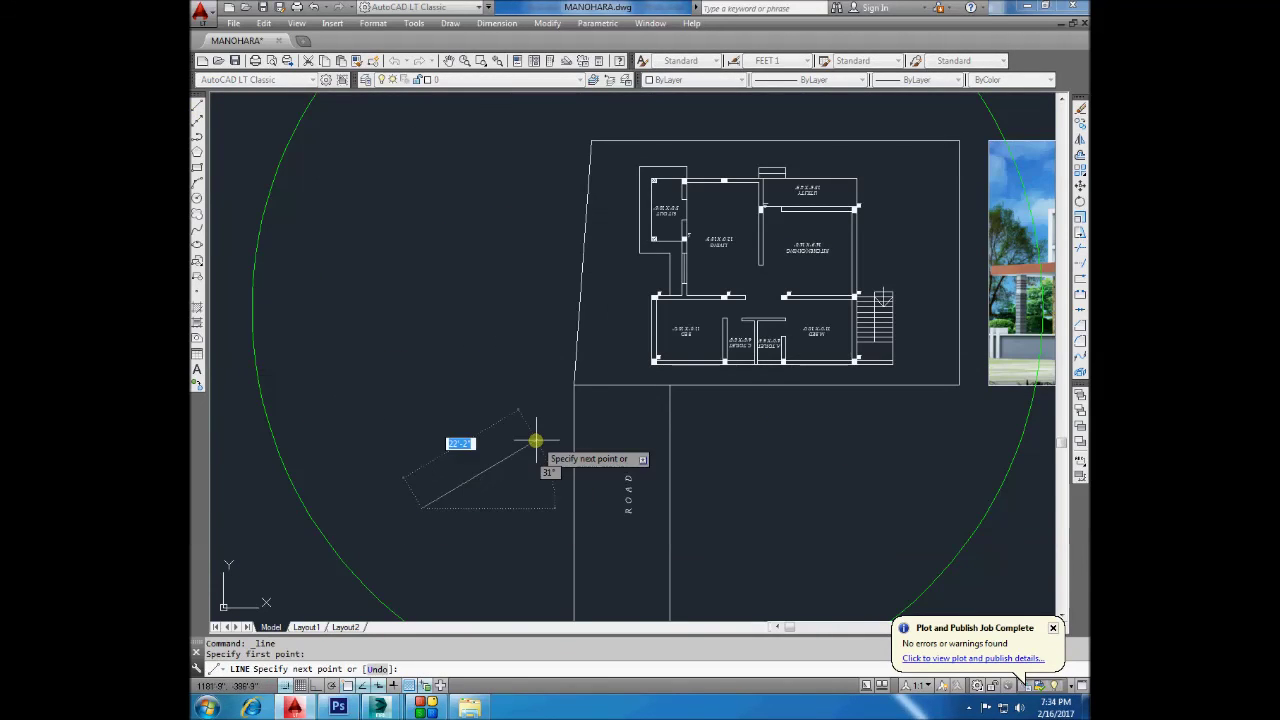
click(540, 422)
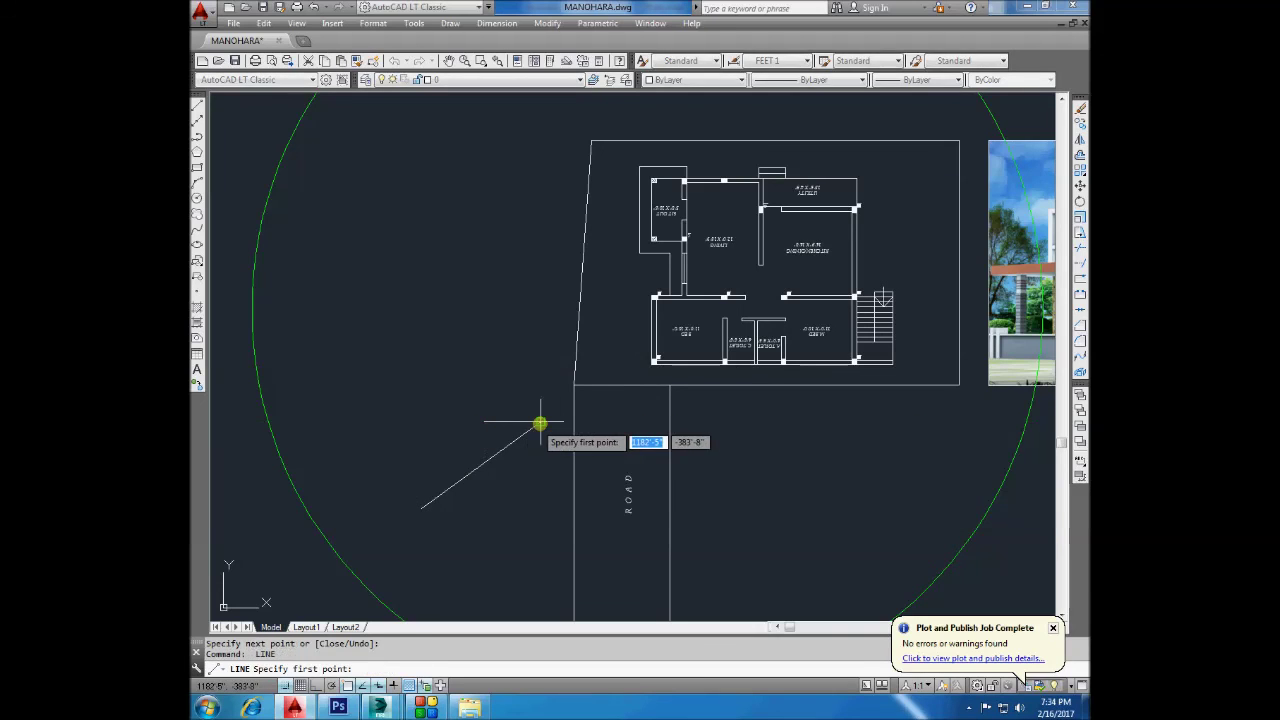
click(534, 477)
key(Return)
scroll(800, 337, up, 4)
scroll(366, 357, down, 4)
scroll(371, 377, down, 4)
scroll(362, 380, up, 4)
Copy the arrow beside the house render so it points at the shuttering details plan.
drag(362, 380, 290, 450)
click(1080, 123)
scroll(366, 394, down, 3)
click(370, 408)
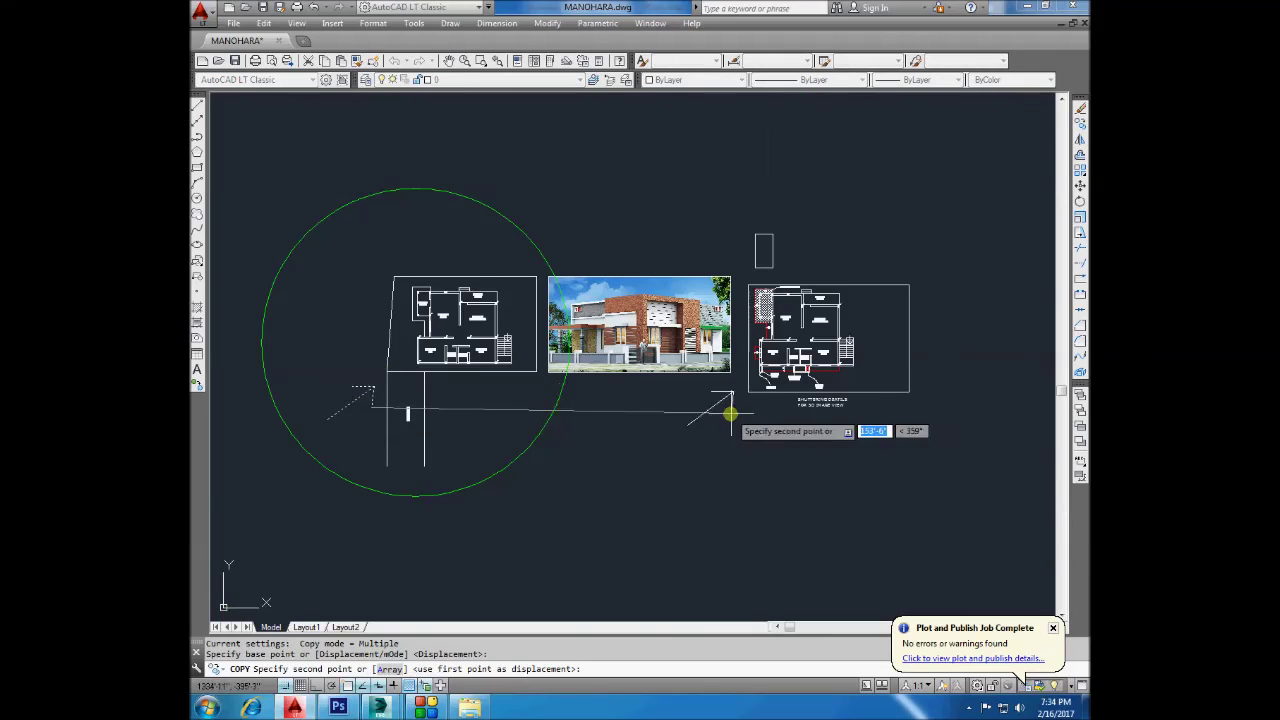
scroll(731, 413, up, 2)
click(755, 400)
key(Return)
scroll(760, 380, up, 3)
scroll(864, 338, up, 2)
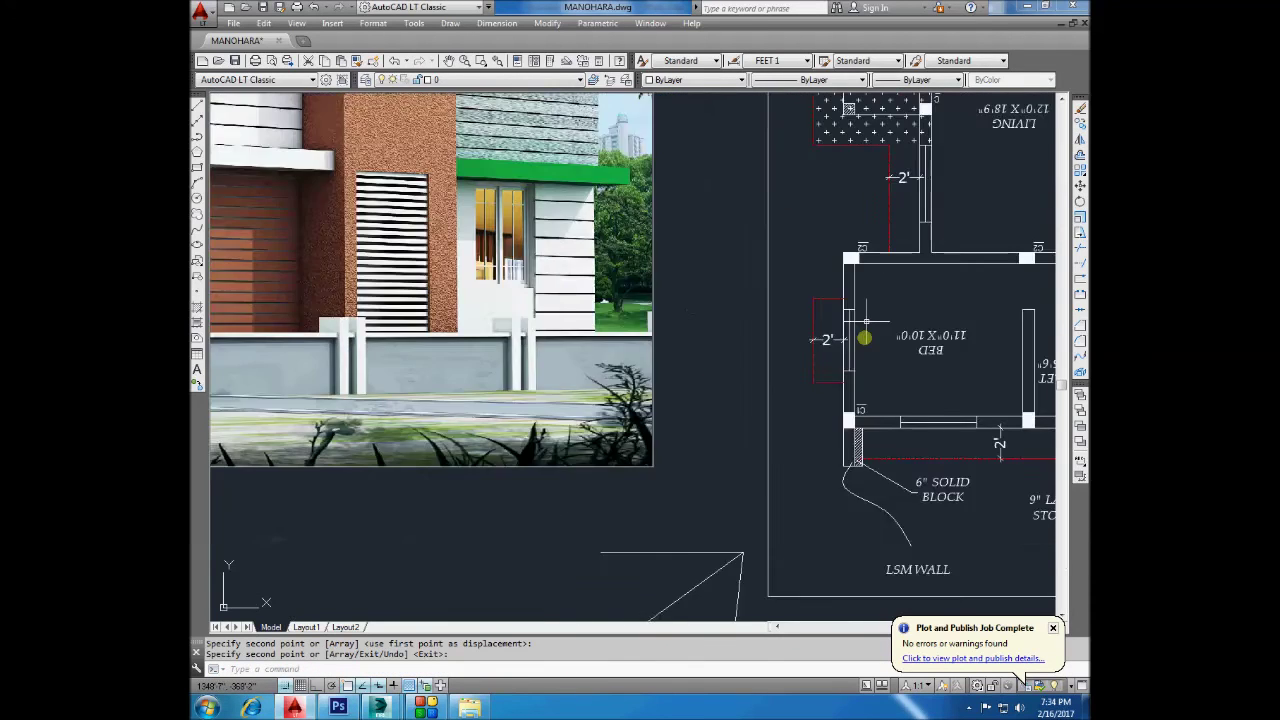
scroll(800, 329, down, 3)
scroll(840, 330, down, 2)
scroll(870, 260, down, 1)
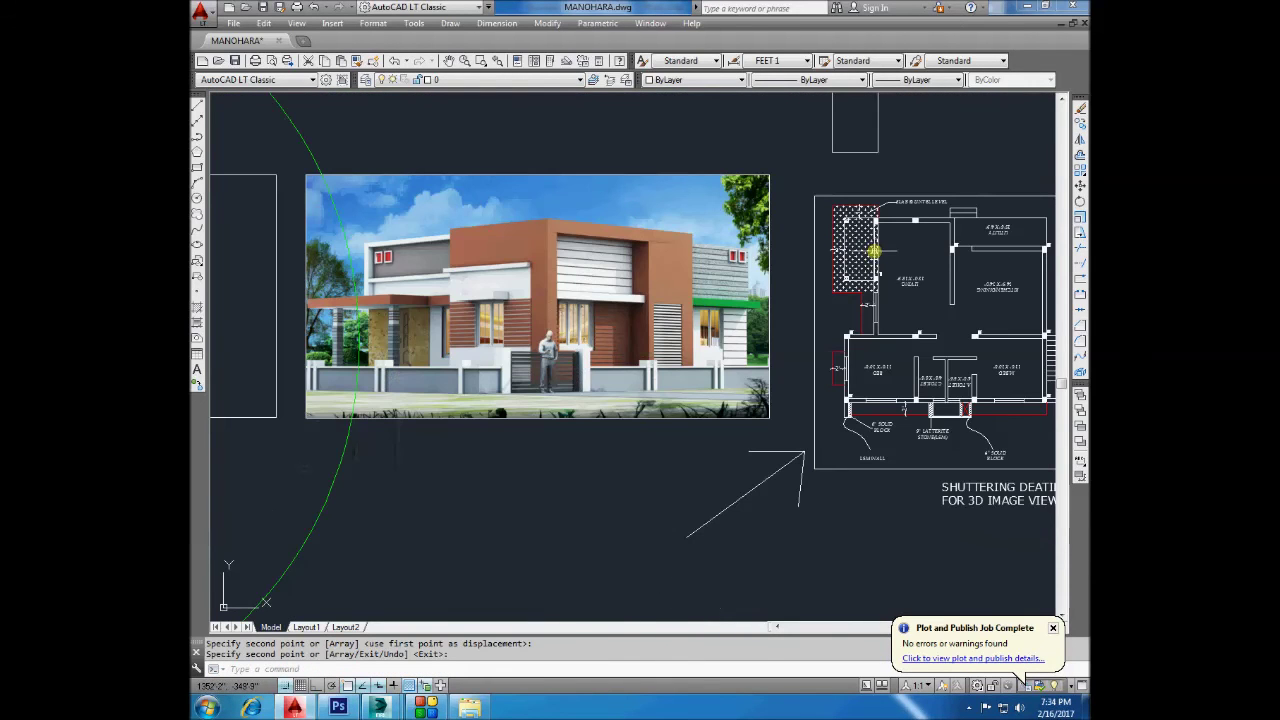
scroll(746, 349, up, 1)
scroll(800, 370, up, 2)
scroll(849, 391, up, 1)
scroll(625, 408, down, 2)
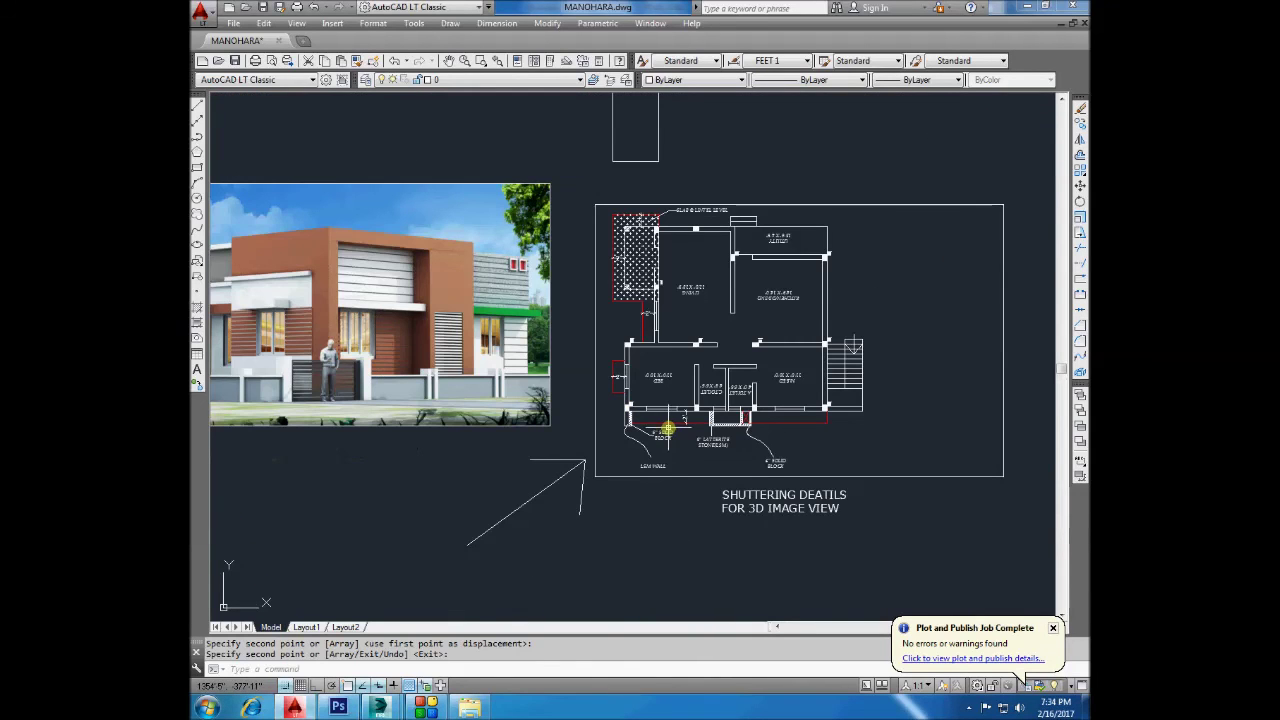
scroll(680, 434, up, 1)
scroll(686, 423, up, 1)
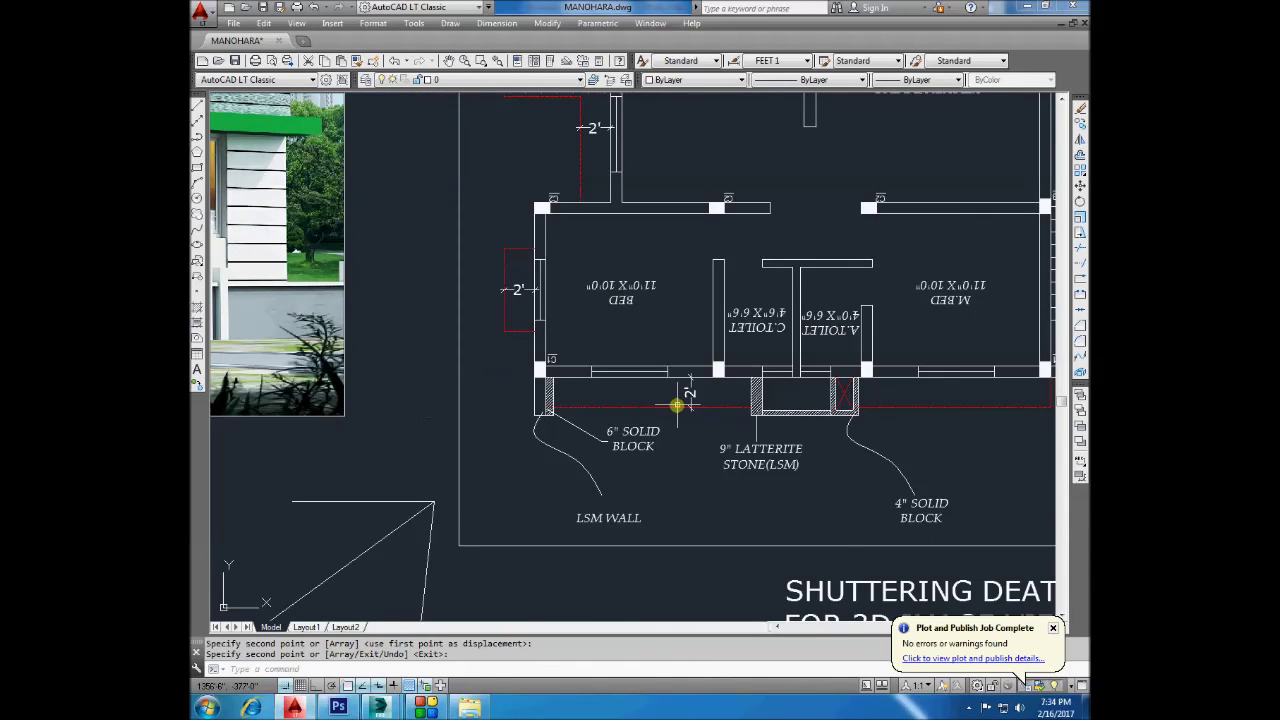
scroll(678, 418, down, 1)
scroll(678, 408, down, 1)
scroll(677, 402, up, 2)
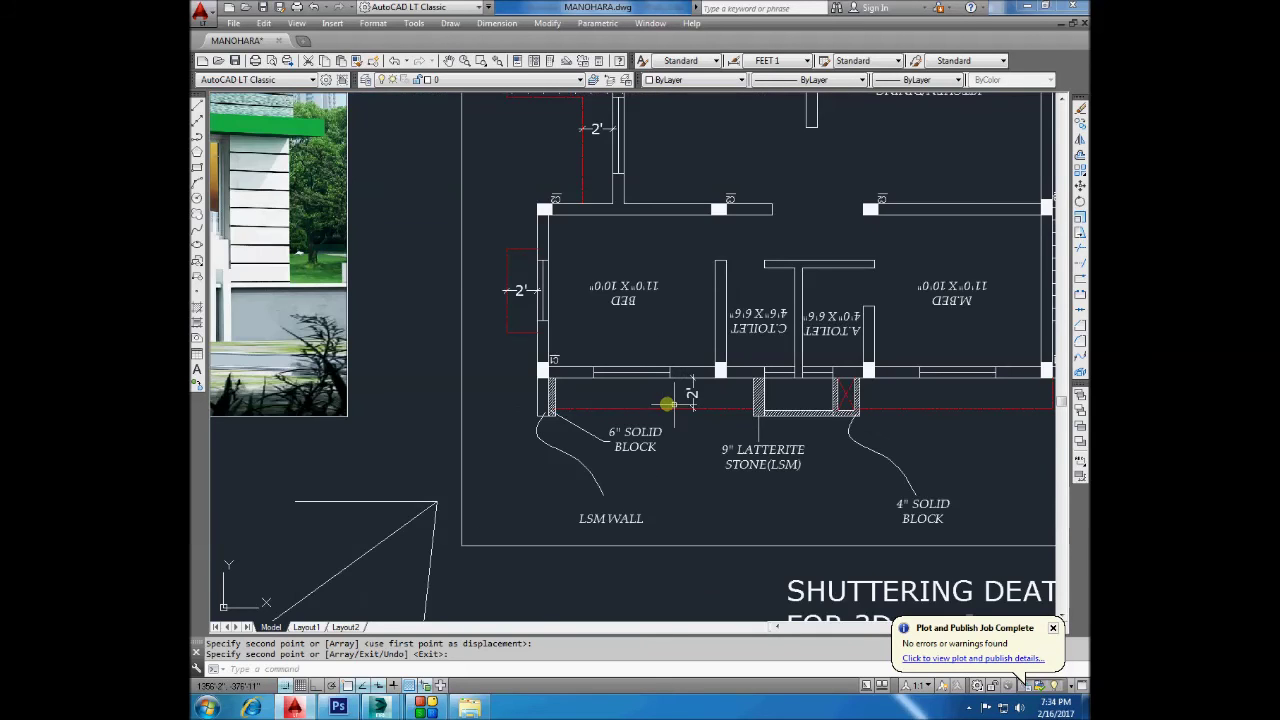
scroll(651, 398, down, 2)
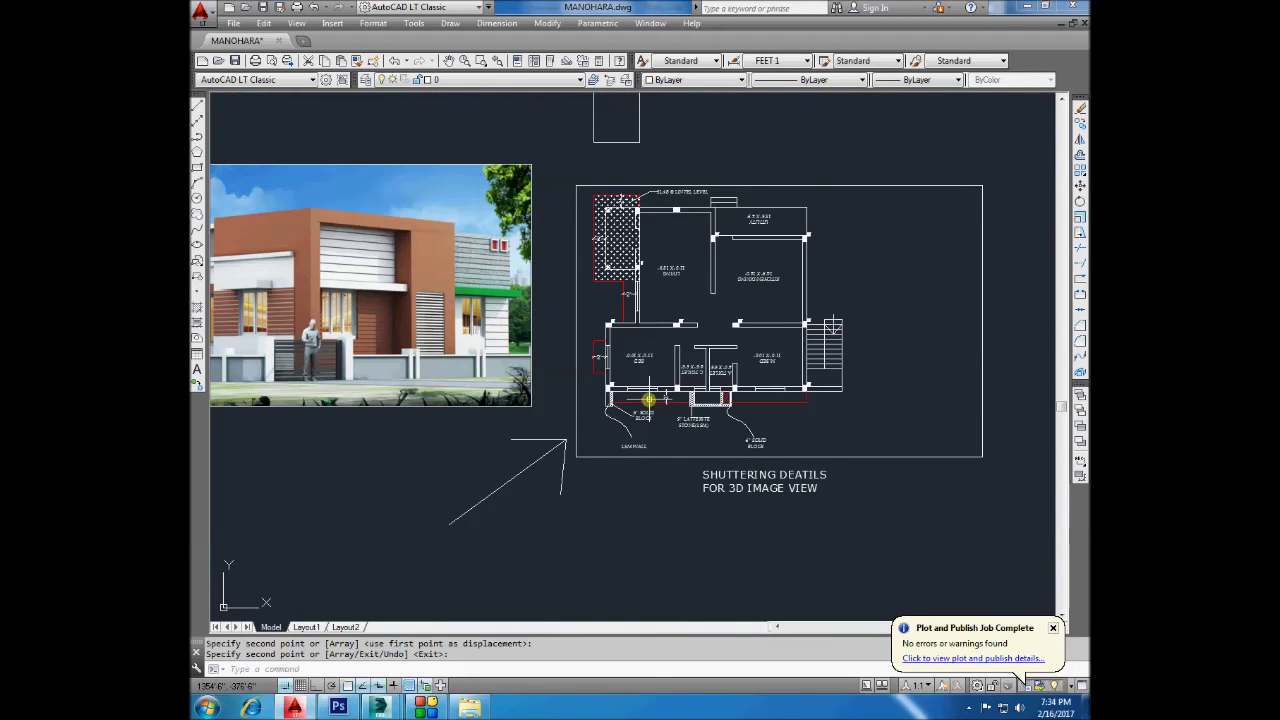
scroll(648, 399, up, 1)
scroll(648, 399, up, 1)
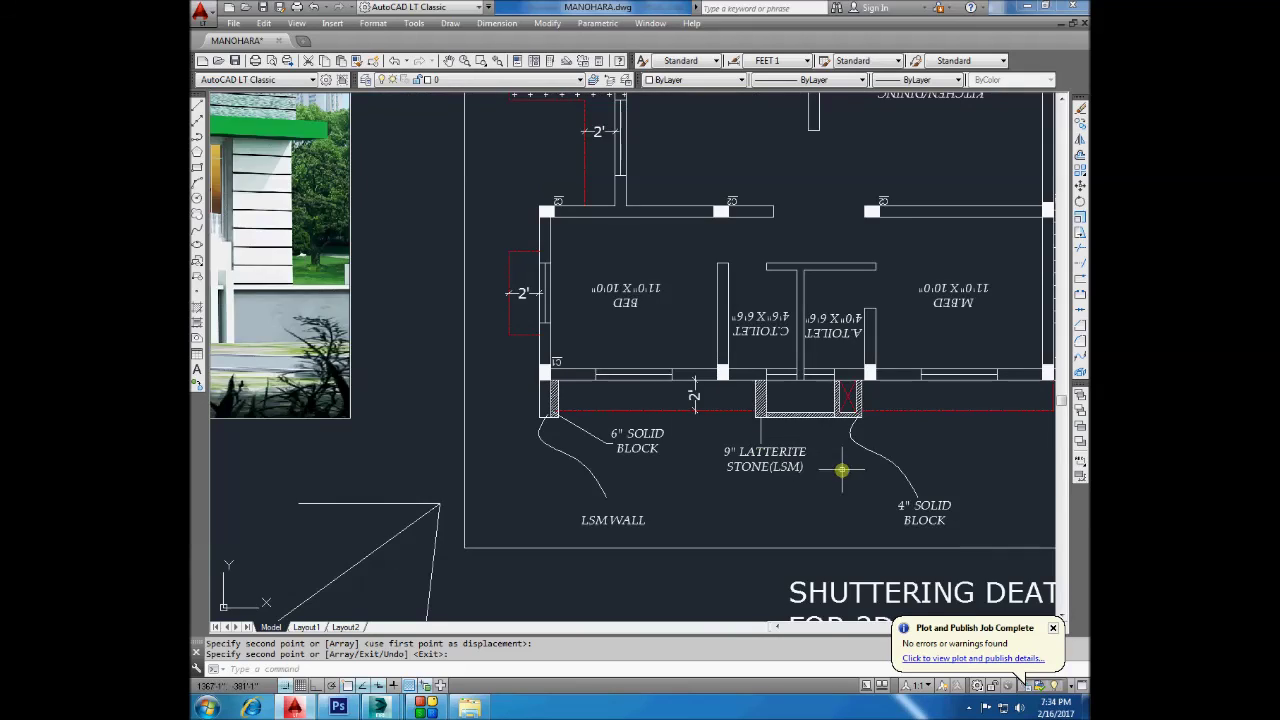
scroll(843, 460, down, 1)
scroll(843, 445, down, 1)
scroll(840, 441, down, 1)
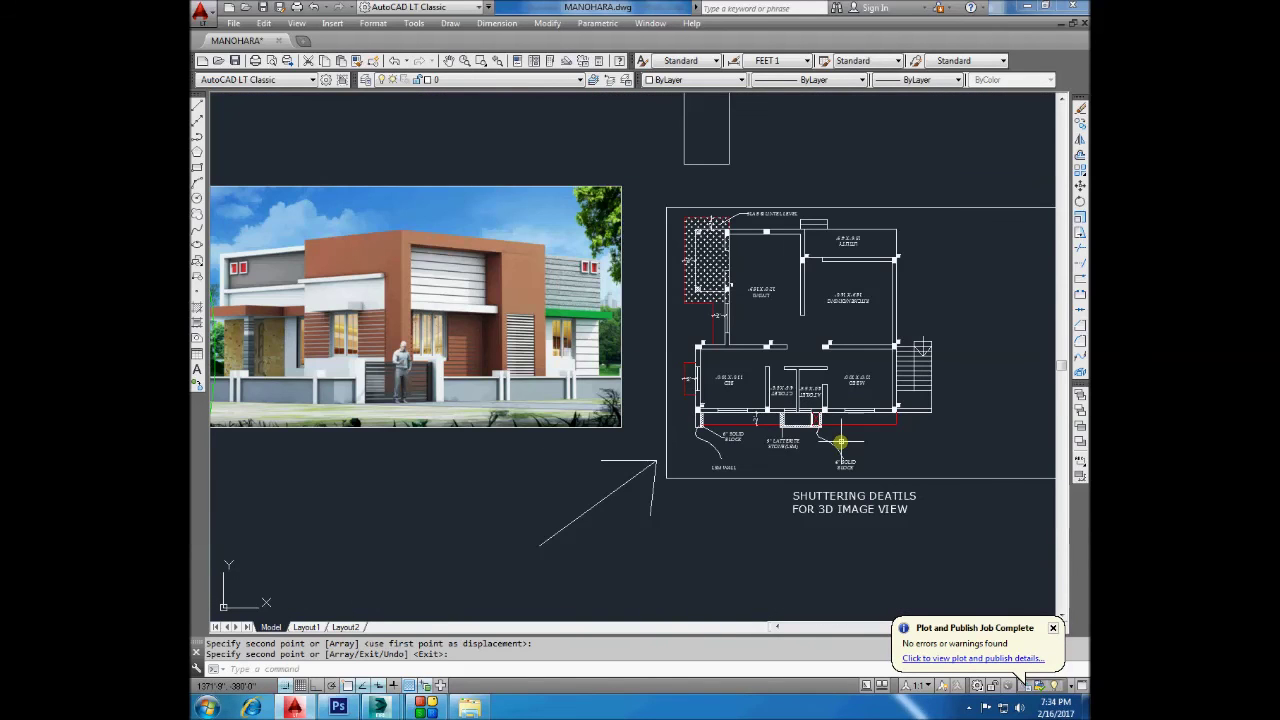
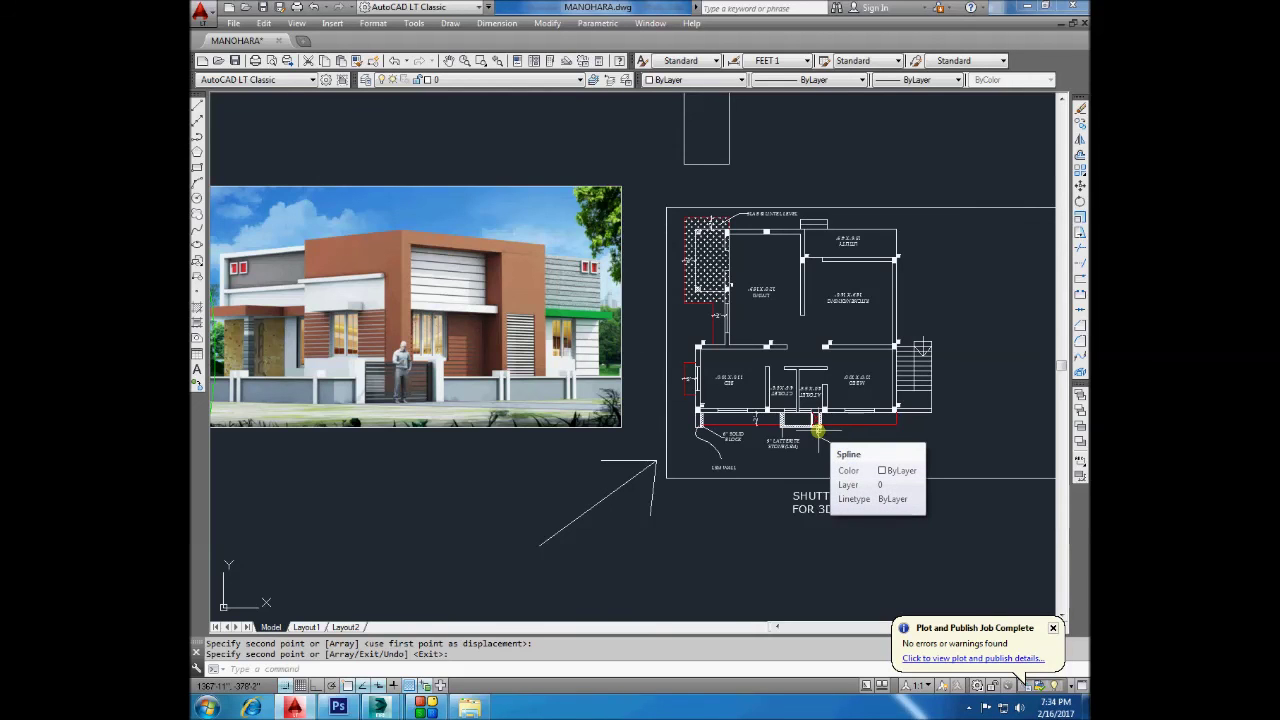
Add a 4-inch linear dimension across the solid block wall, placed below it.
scroll(818, 430, up, 4)
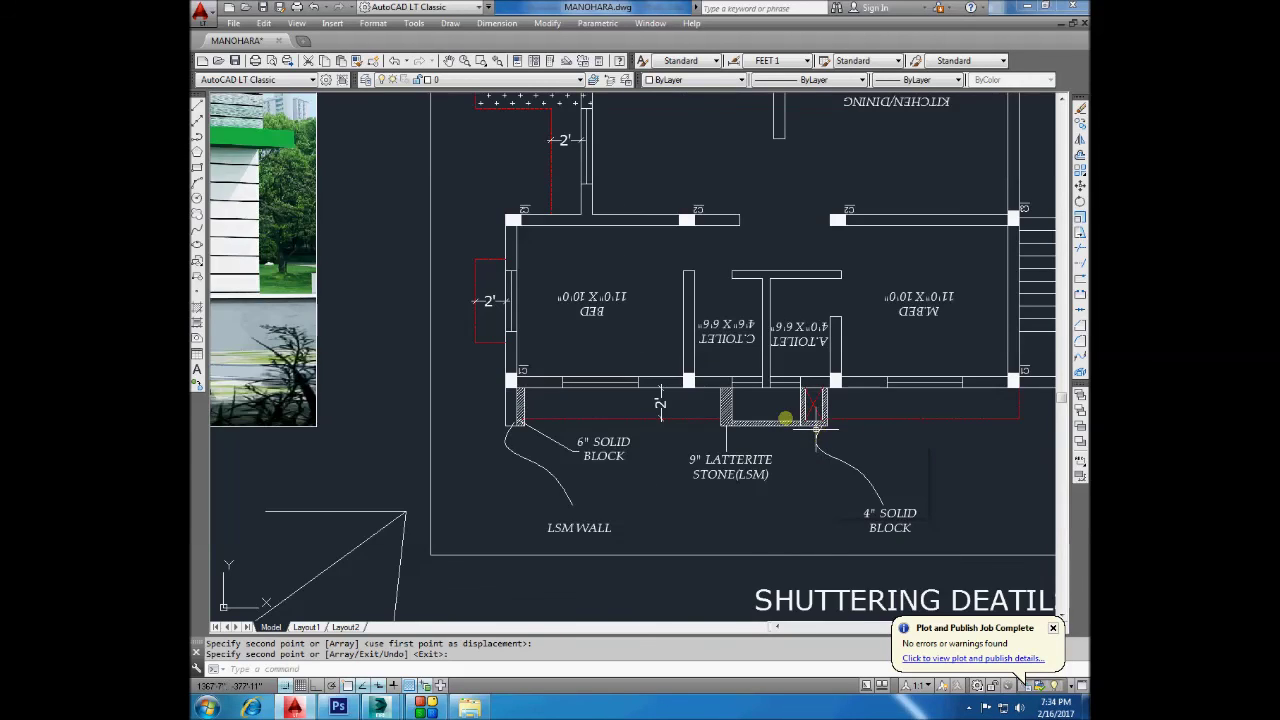
scroll(797, 410, down, 2)
scroll(815, 412, up, 2)
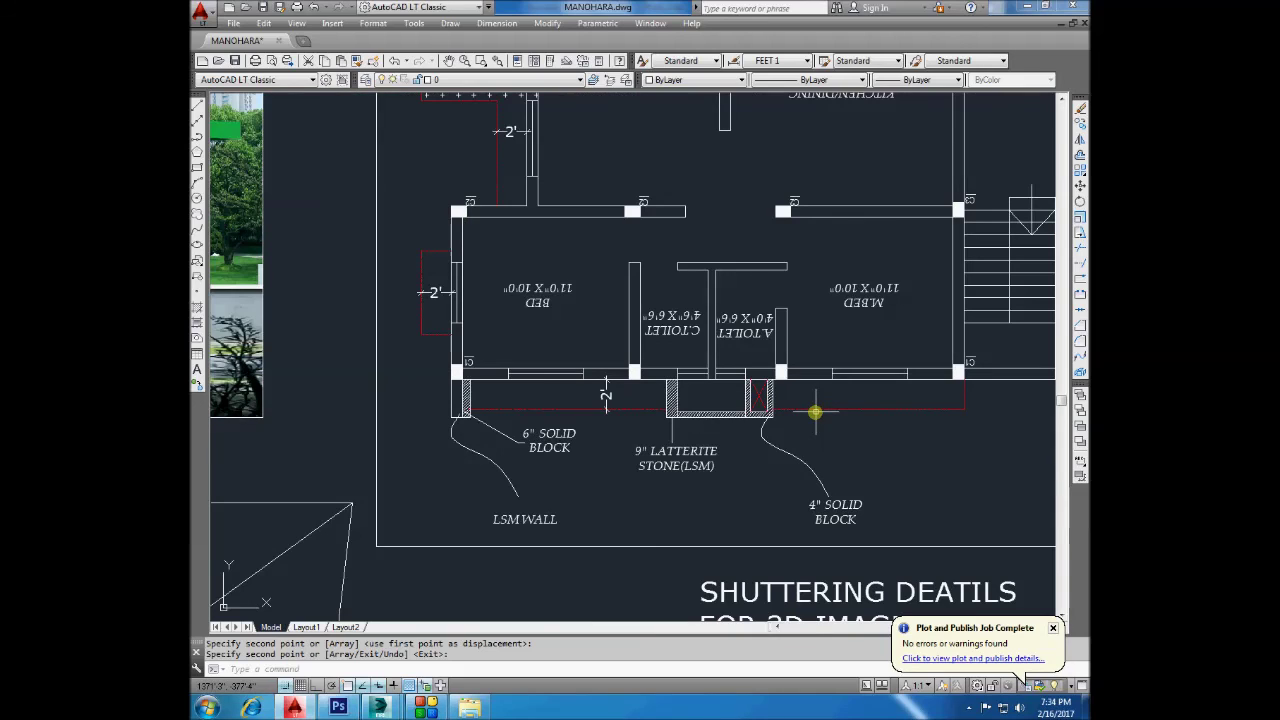
scroll(815, 412, up, 2)
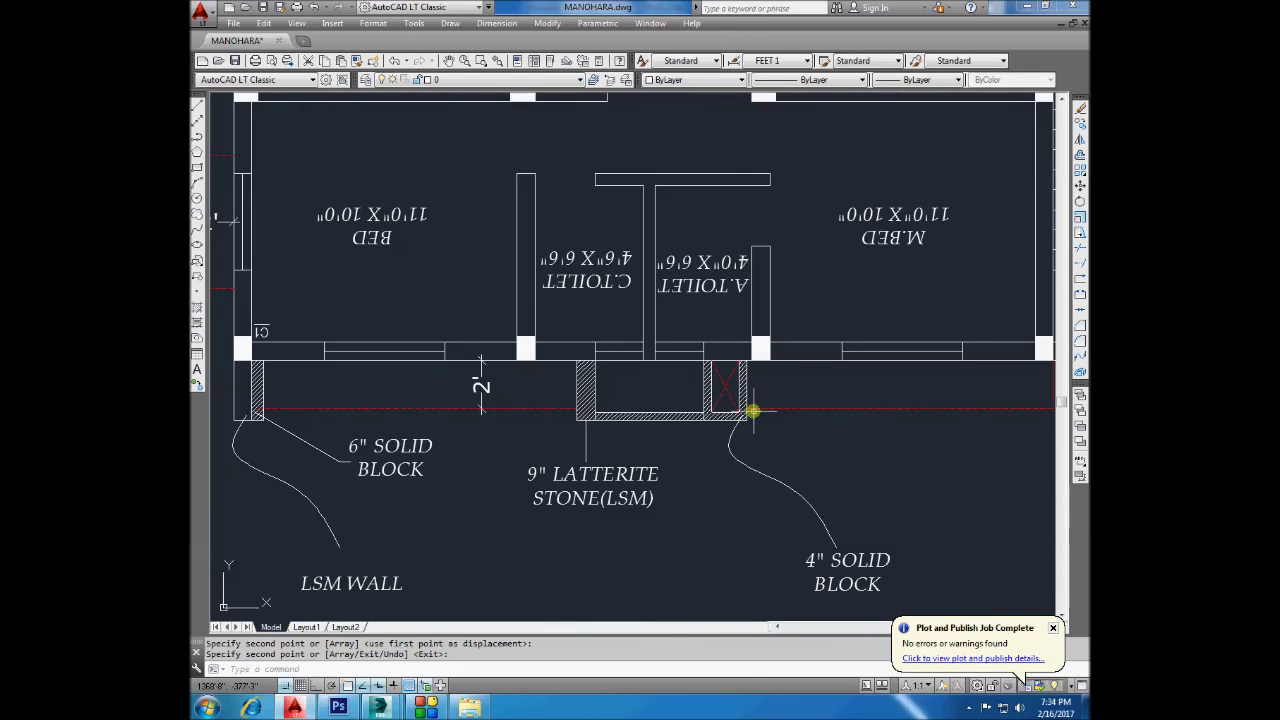
scroll(635, 415, up, 3)
click(497, 23)
click(515, 57)
scroll(679, 412, up, 2)
click(686, 404)
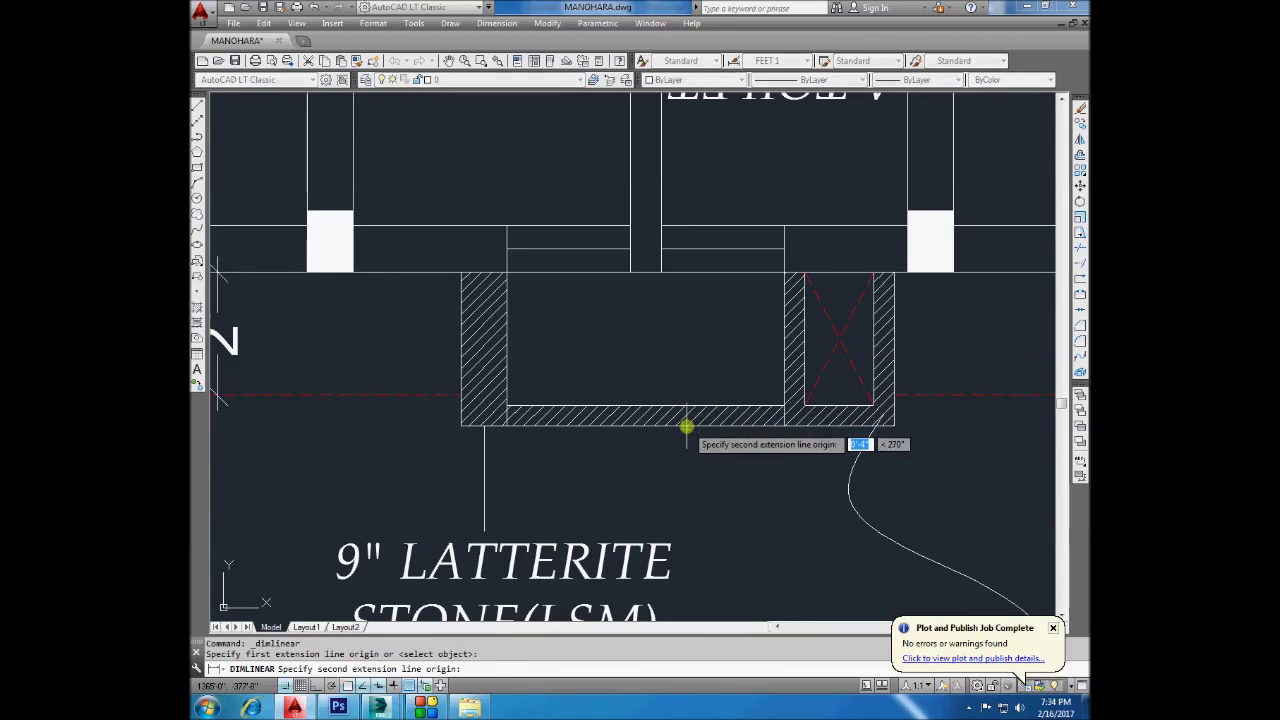
click(686, 424)
scroll(686, 424, up, 2)
click(670, 380)
Copy the SHUTTERING DEATILS label to a new spot below the original.
scroll(700, 340, down, 2)
scroll(725, 310, down, 3)
scroll(715, 385, down, 3)
scroll(718, 392, up, 2)
scroll(735, 405, up, 5)
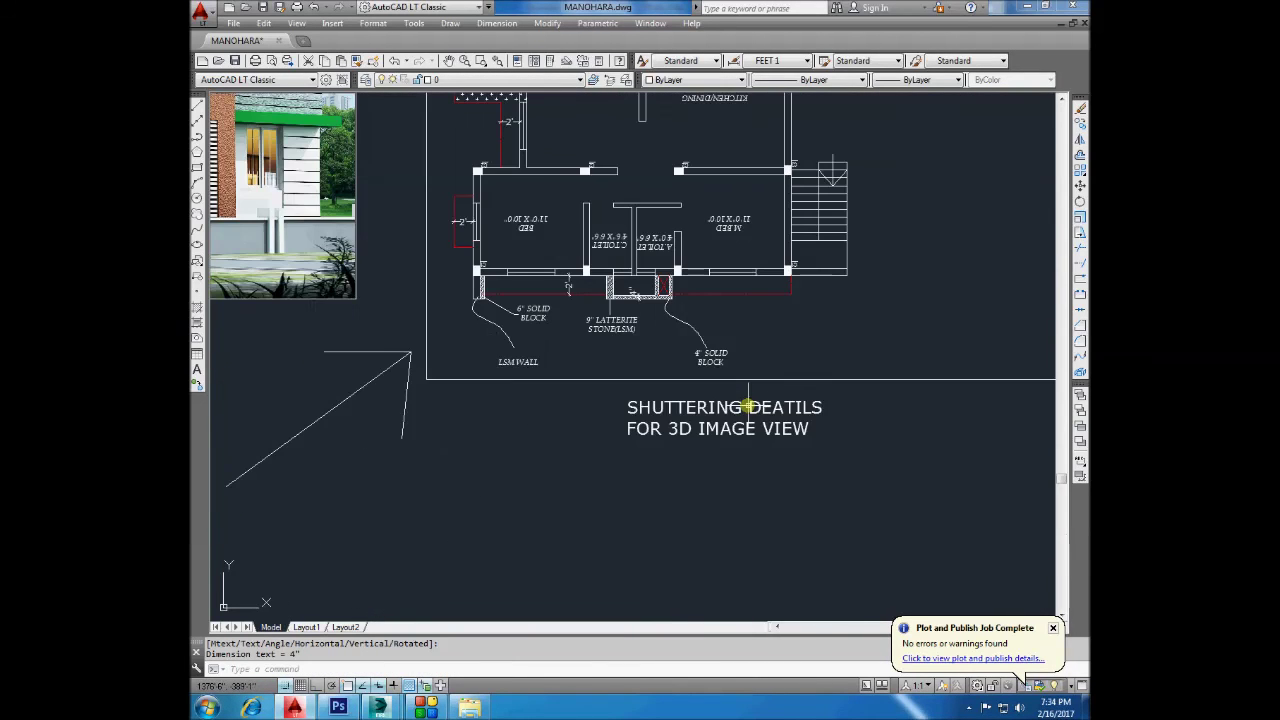
click(748, 395)
click(685, 399)
click(858, 418)
click(723, 458)
click(1080, 124)
scroll(614, 314, down, 3)
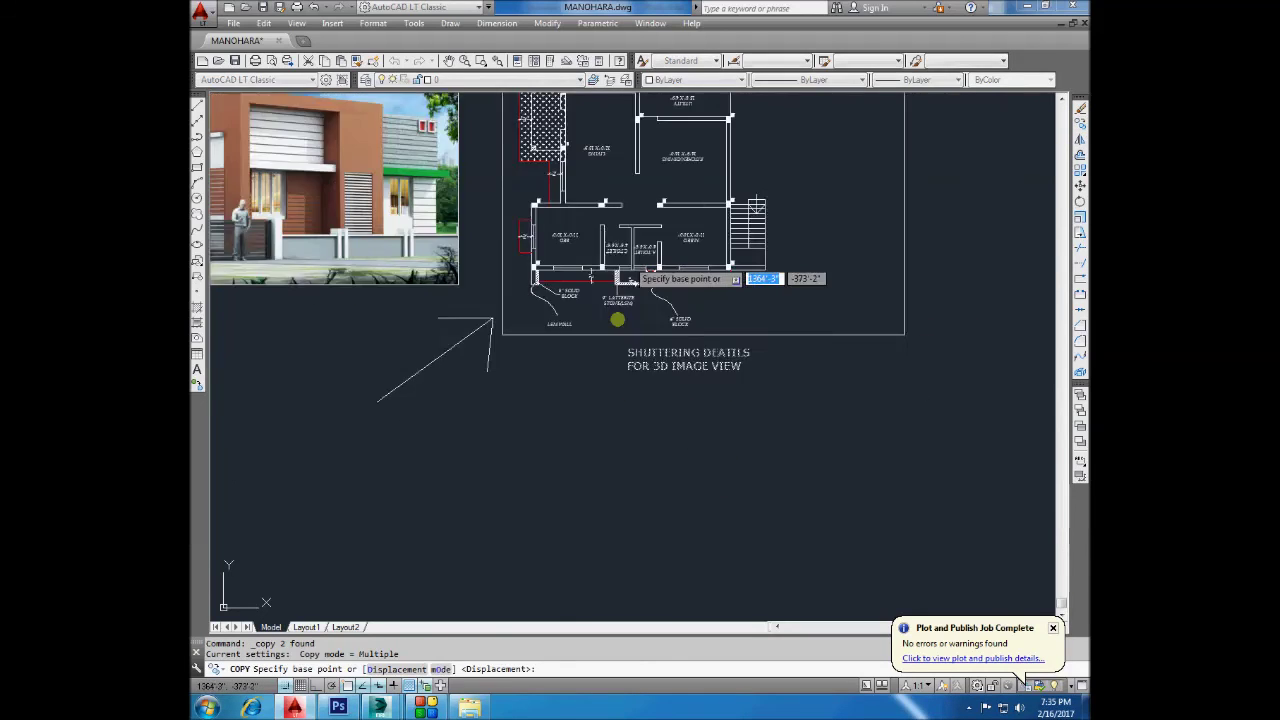
scroll(614, 314, down, 2)
click(640, 390)
right_click(640, 480)
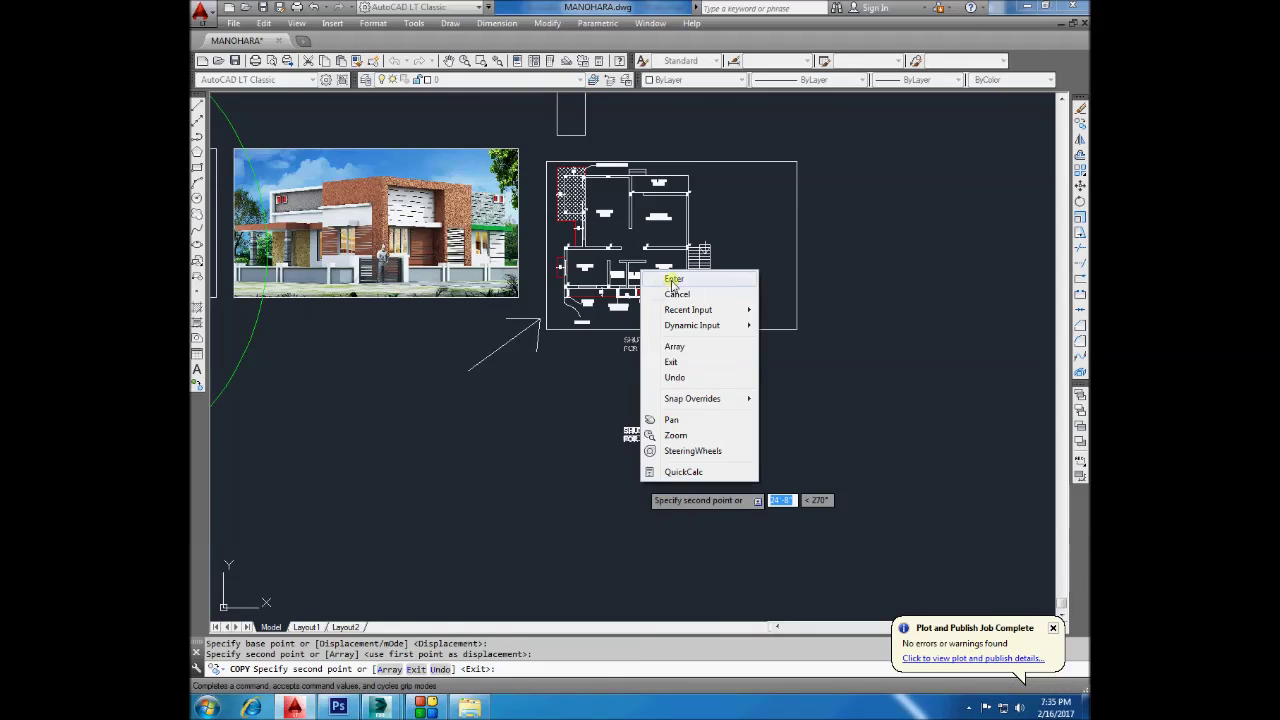
key(Return)
scroll(643, 466, up, 5)
scroll(706, 334, up, 2)
Delete the FOR 3D IMAGE VIEW line from the copied label.
double_click(715, 337)
click(788, 385)
click(765, 368)
key(Delete)
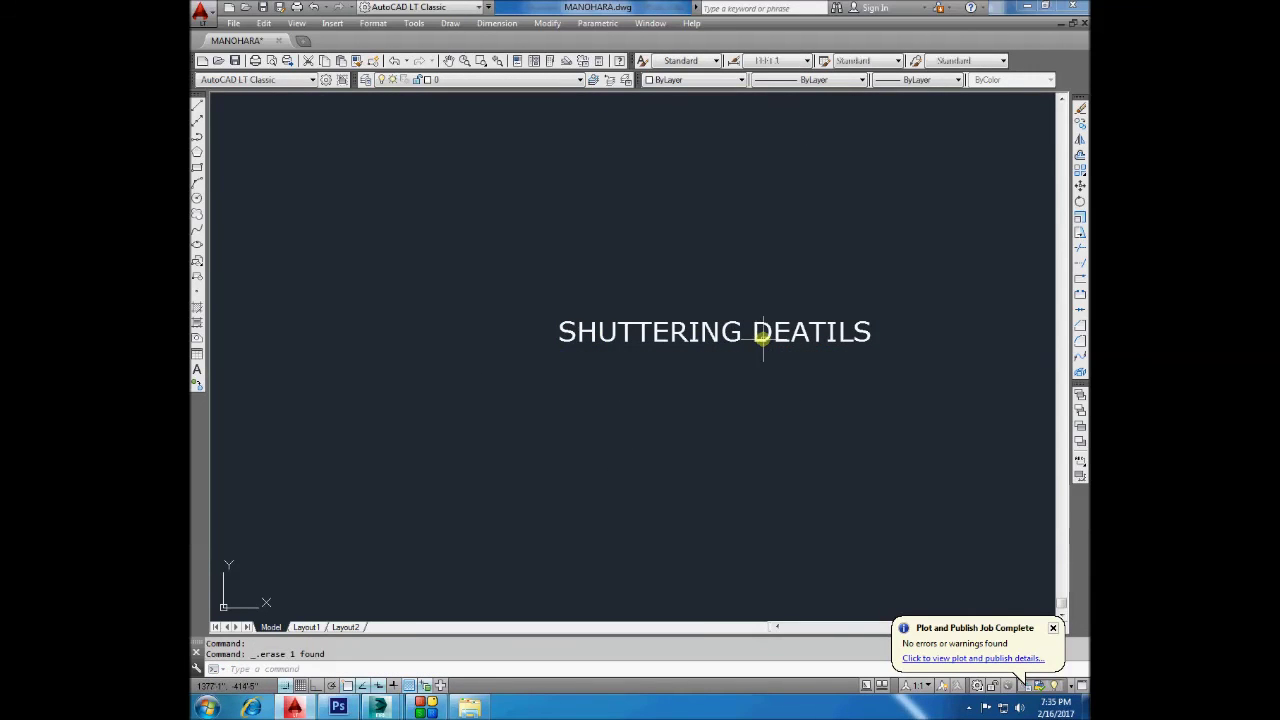
Replace the copied label's text with the 'THANKS FOR WATCHING' closing note.
double_click(760, 337)
text(TH)
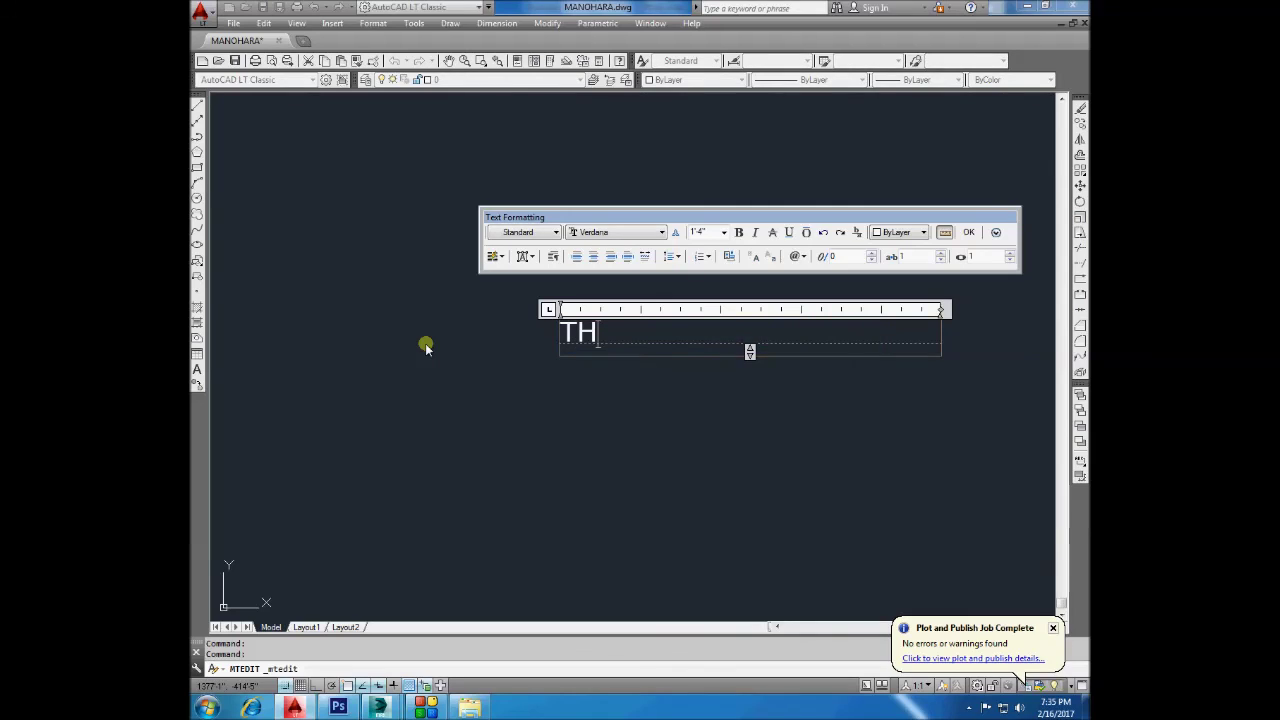
text(ANKS)
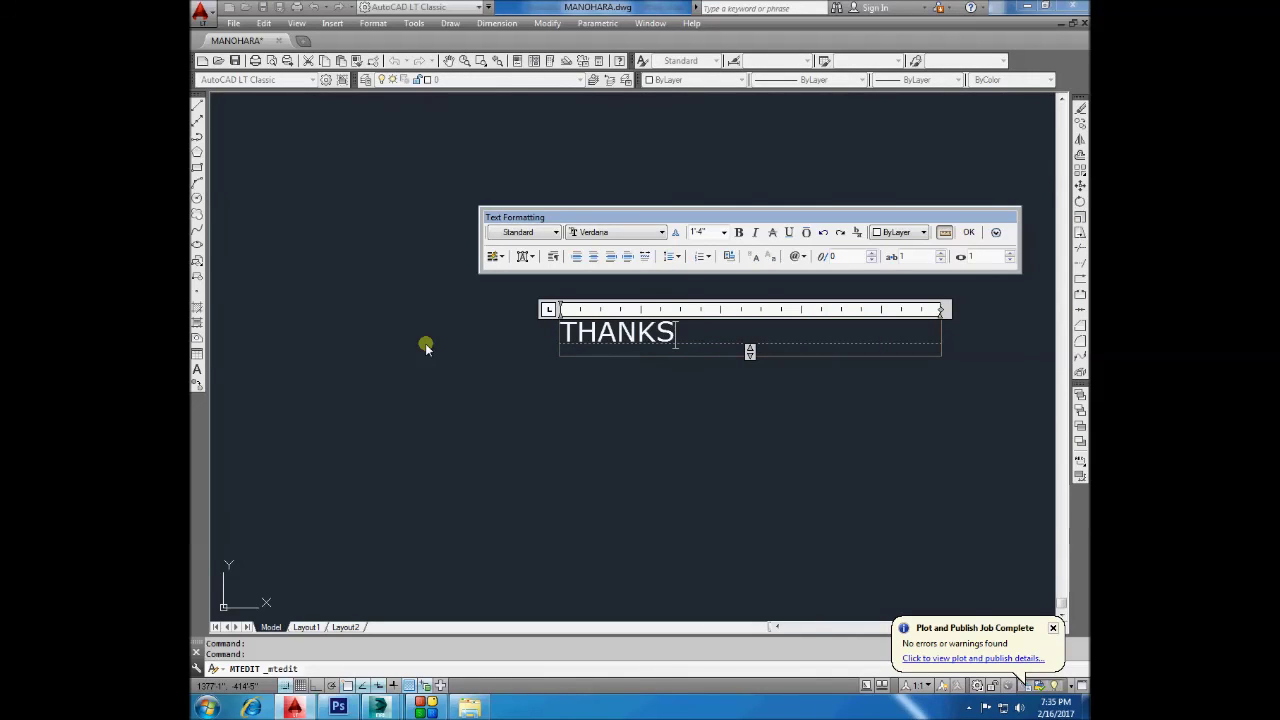
text( FOR WAT)
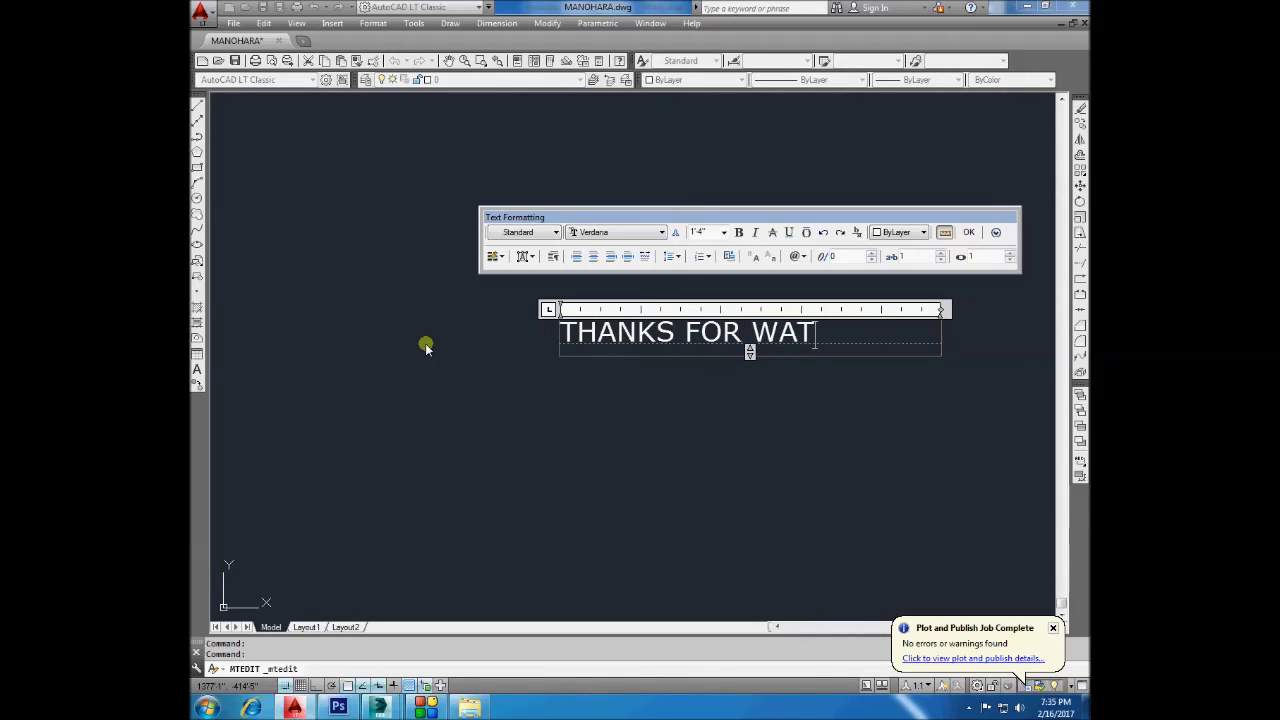
text(CHING)
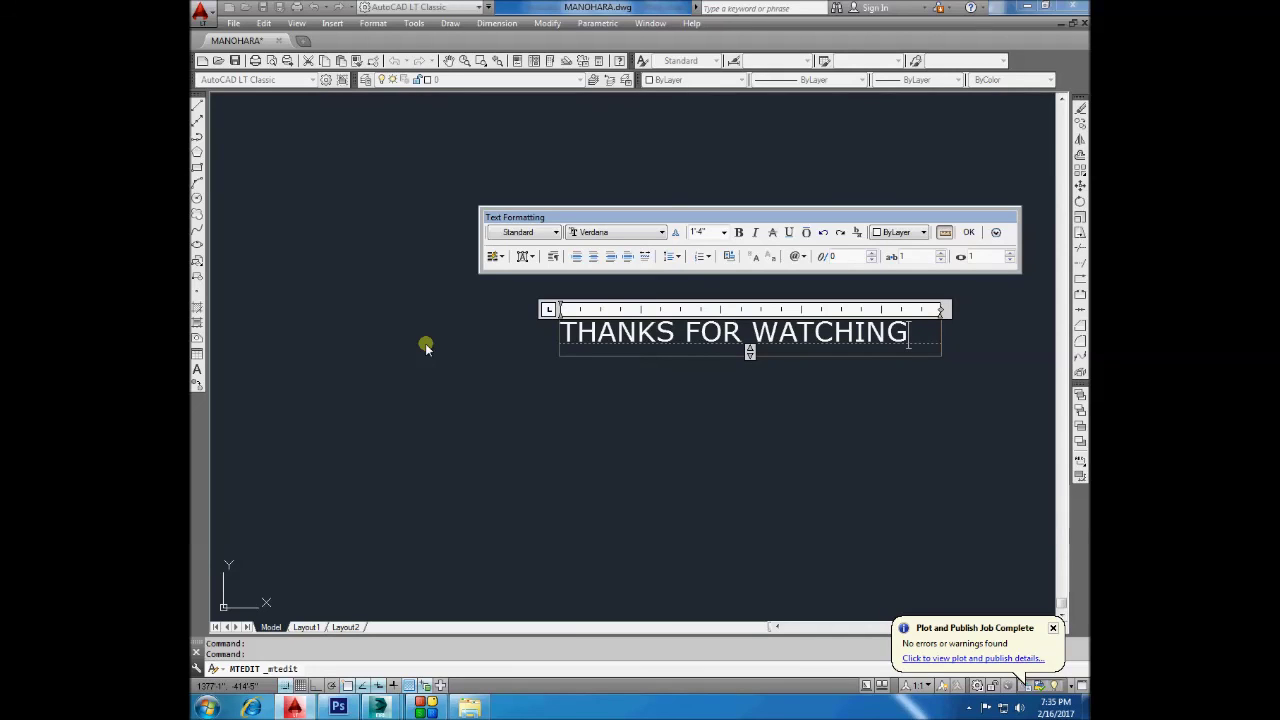
text(PLS)
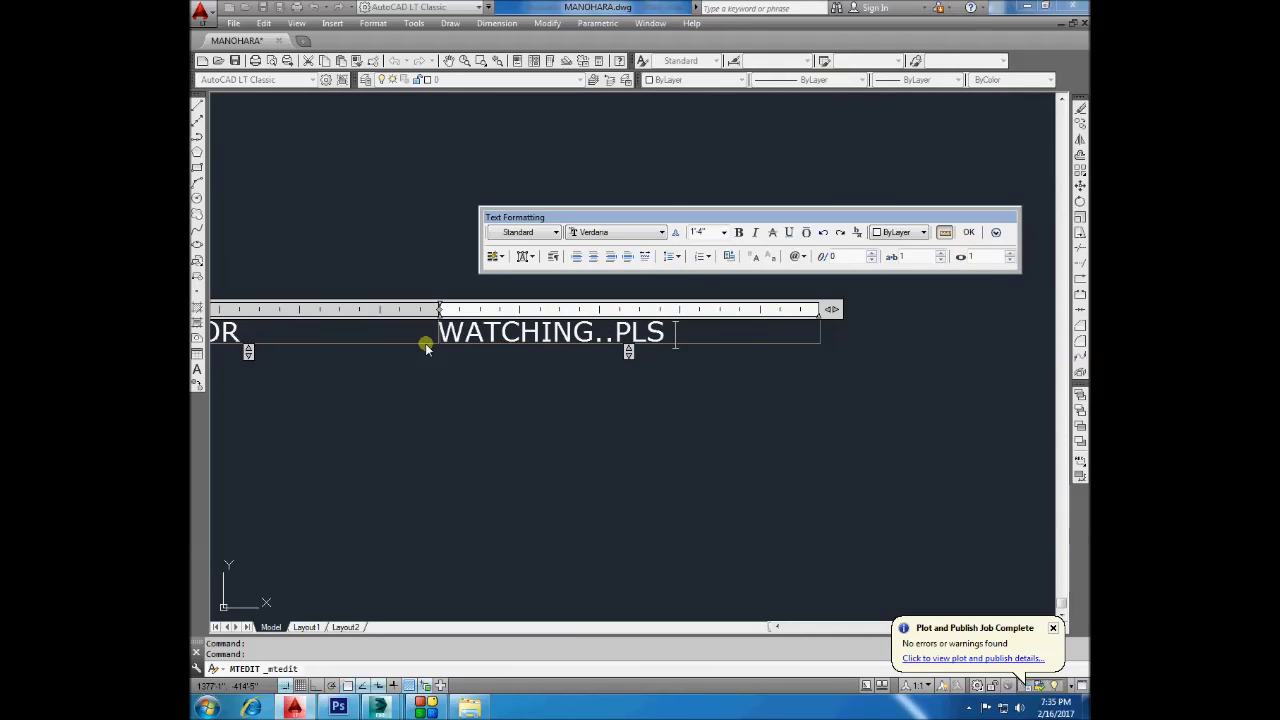
scroll(450, 385, down, 4)
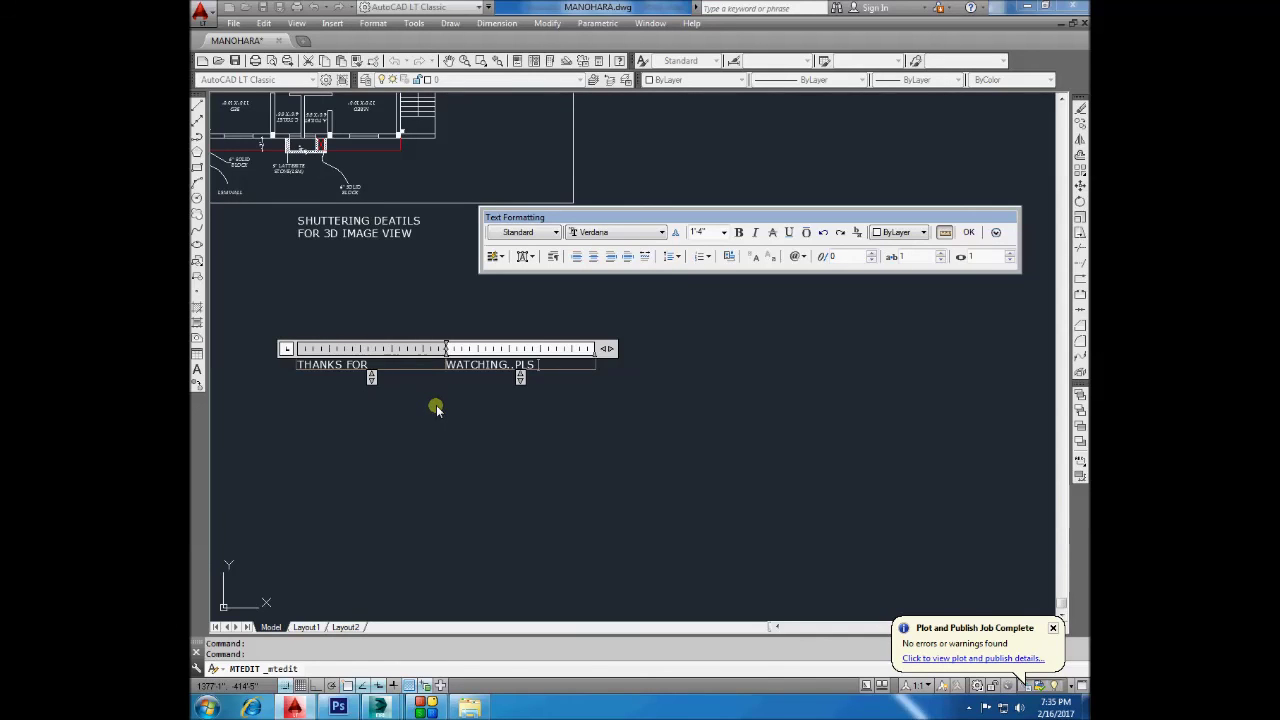
key(ctrl+a)
key(ctrl+v)
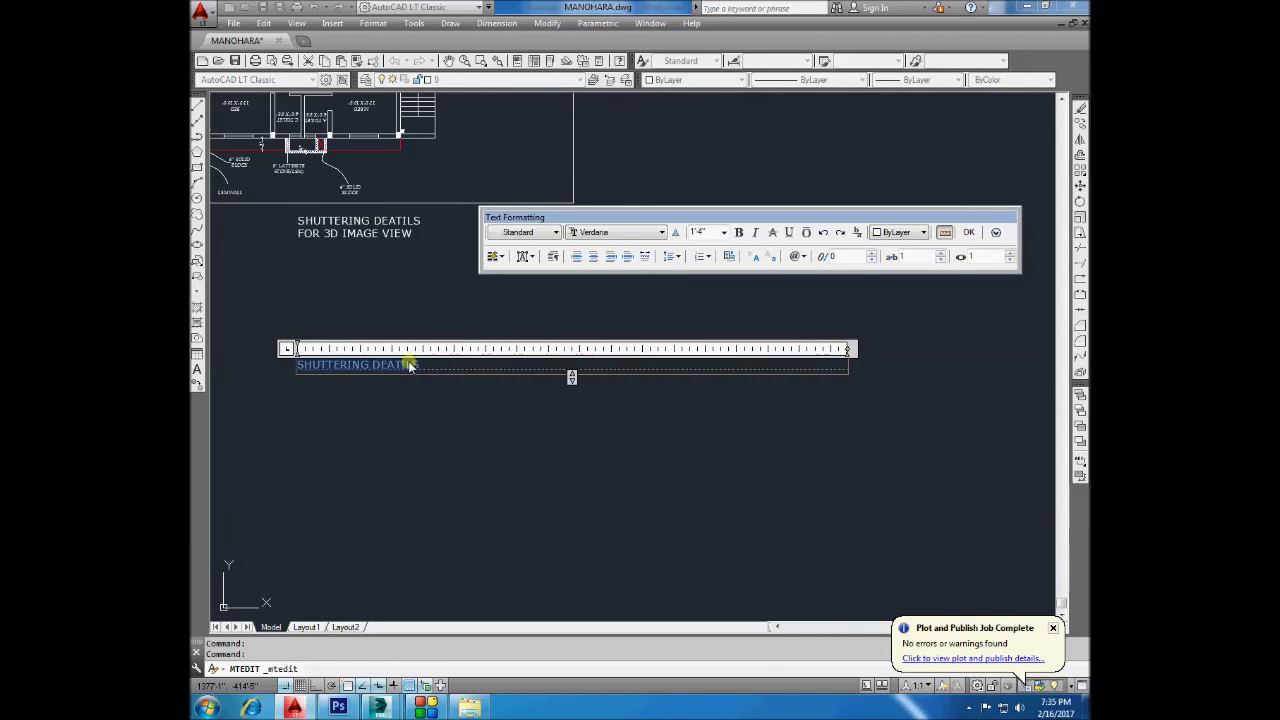
scroll(469, 372, up, 3)
key(Delete)
text(KS)
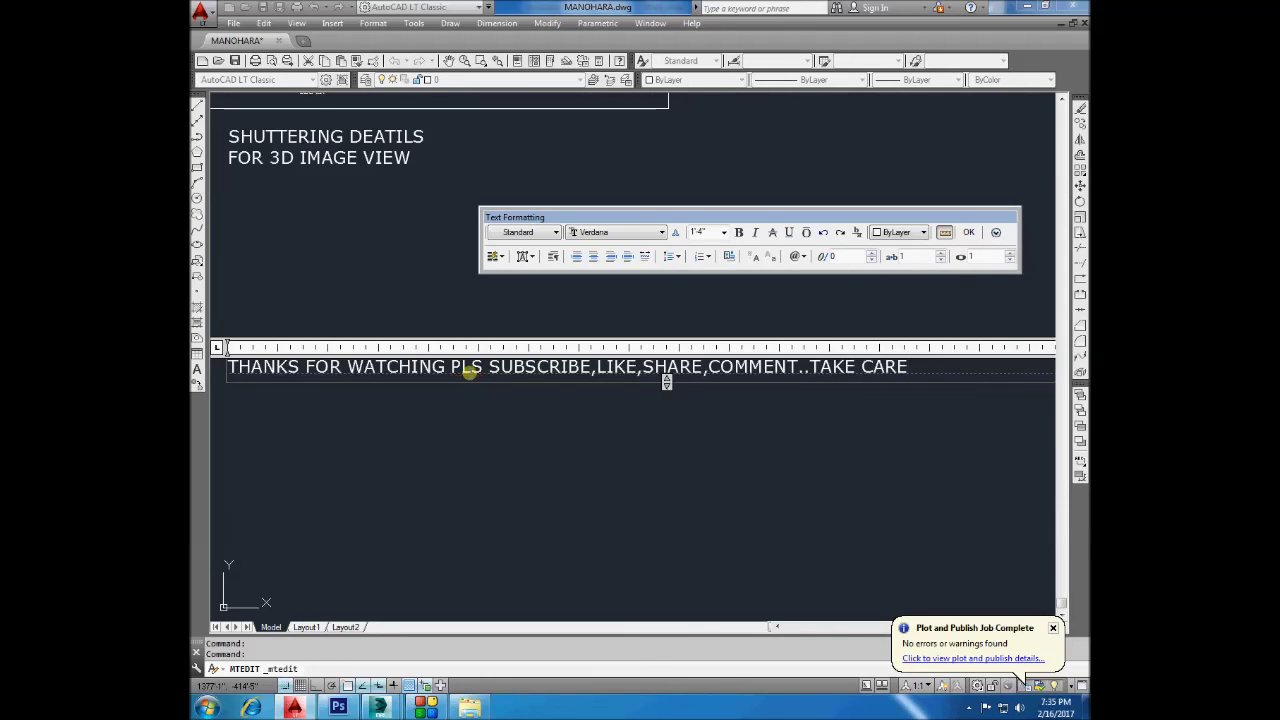
click(520, 470)
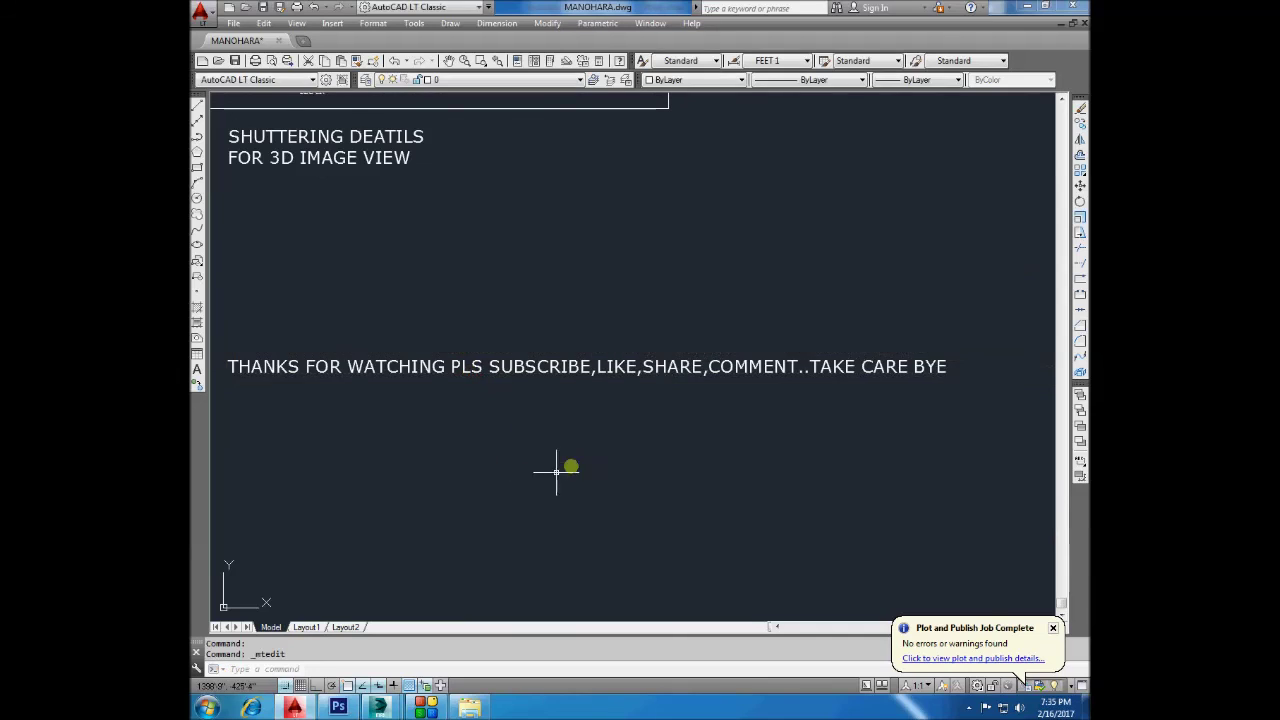
scroll(571, 463, down, 2)
scroll(587, 415, up, 2)
Frame the thank-you note with a rectangle, then bring the Output folder window forward.
middle_drag(594, 414, 614, 363)
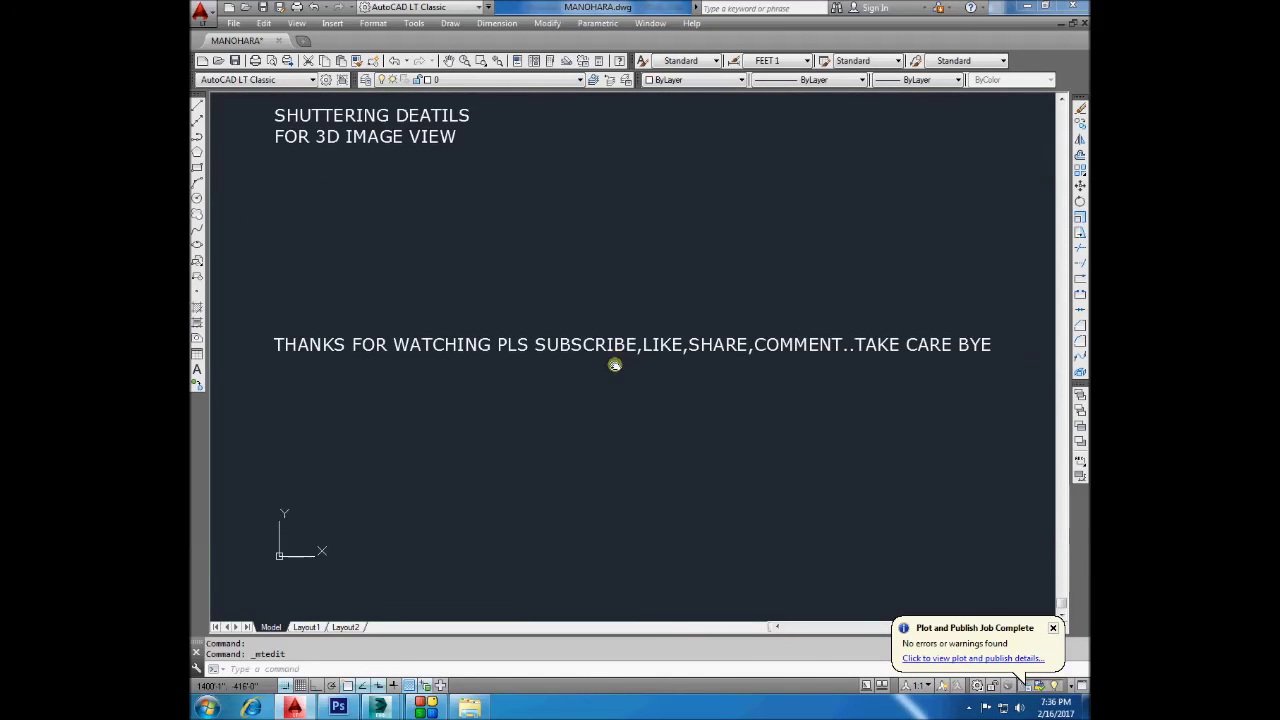
click(197, 168)
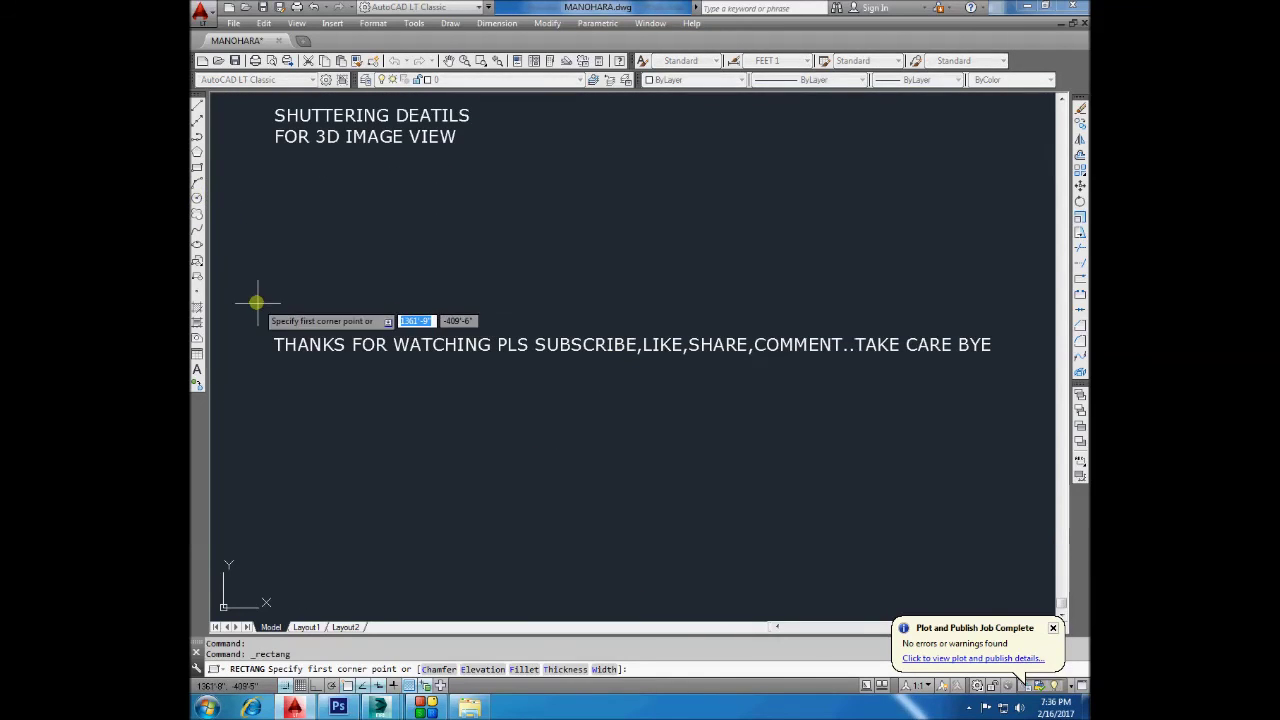
click(257, 303)
click(999, 407)
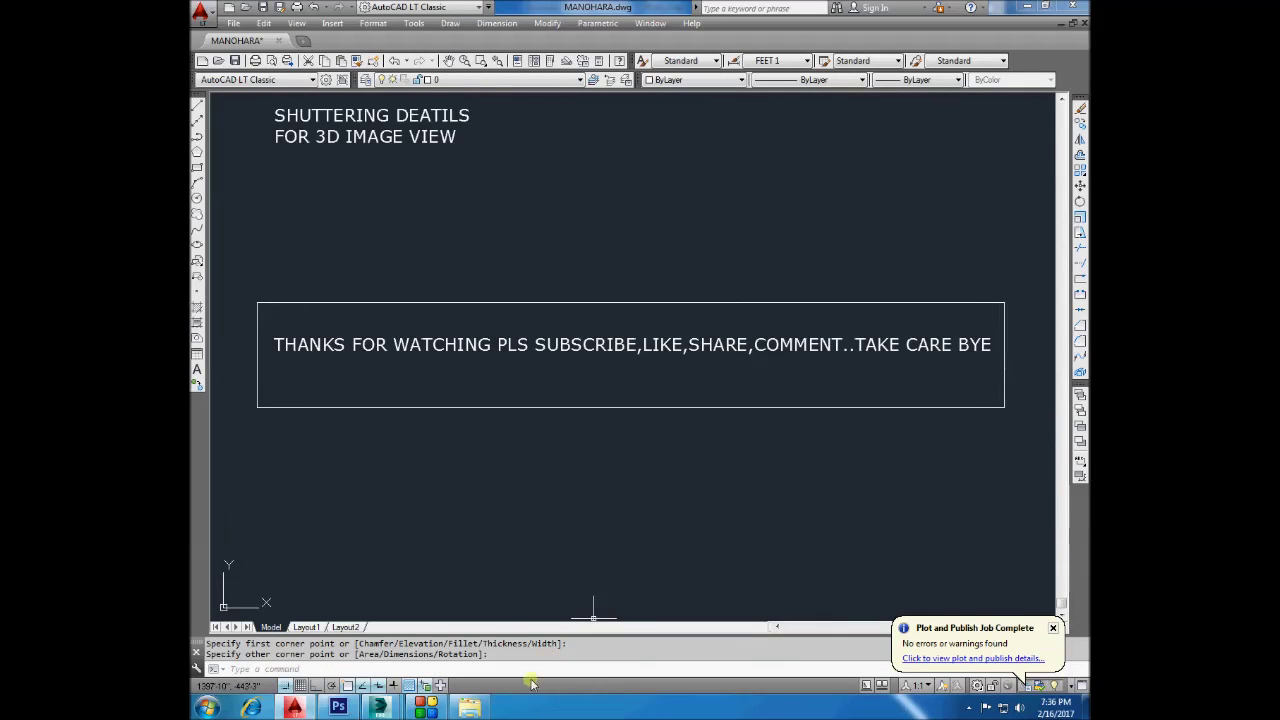
click(488, 712)
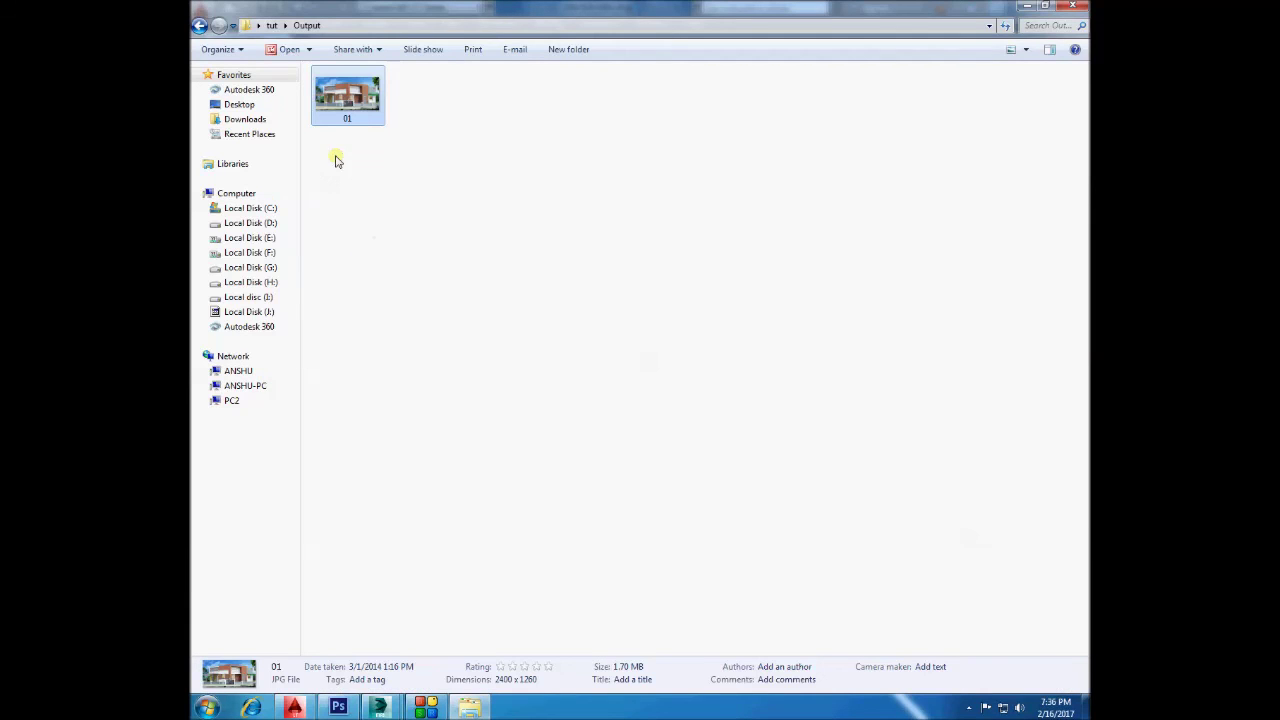
double_click(345, 108)
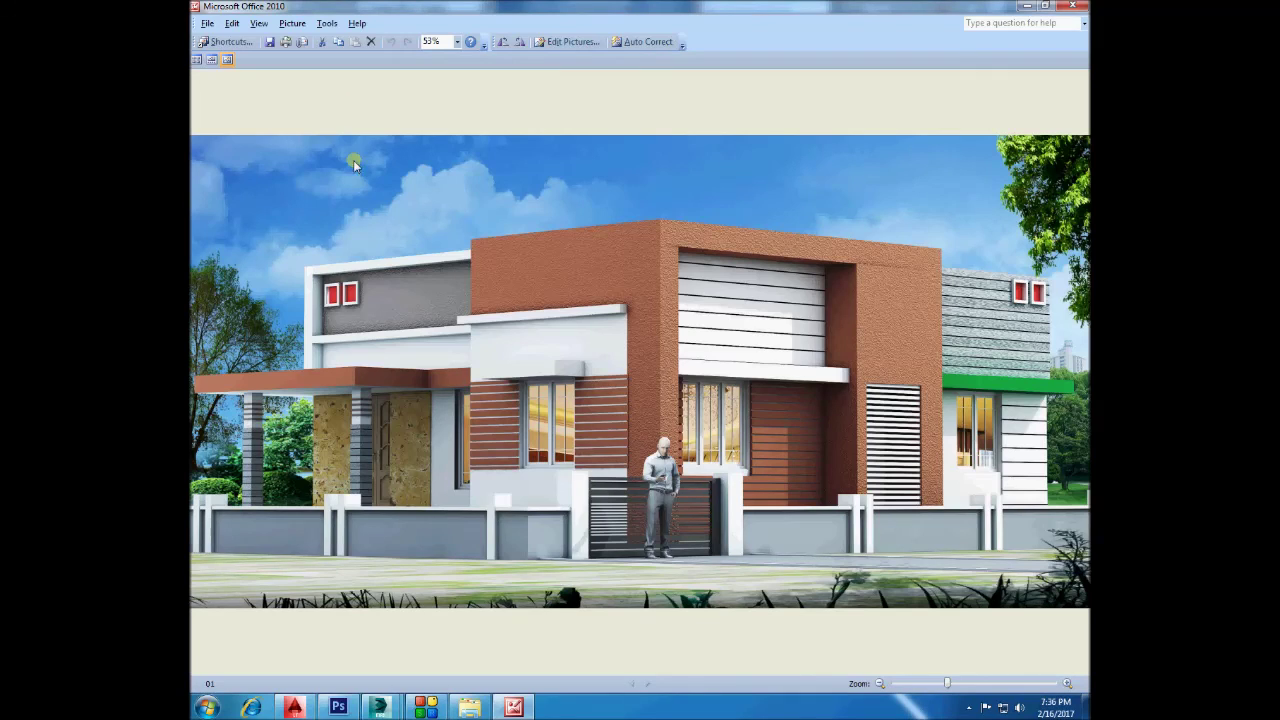
click(1078, 9)
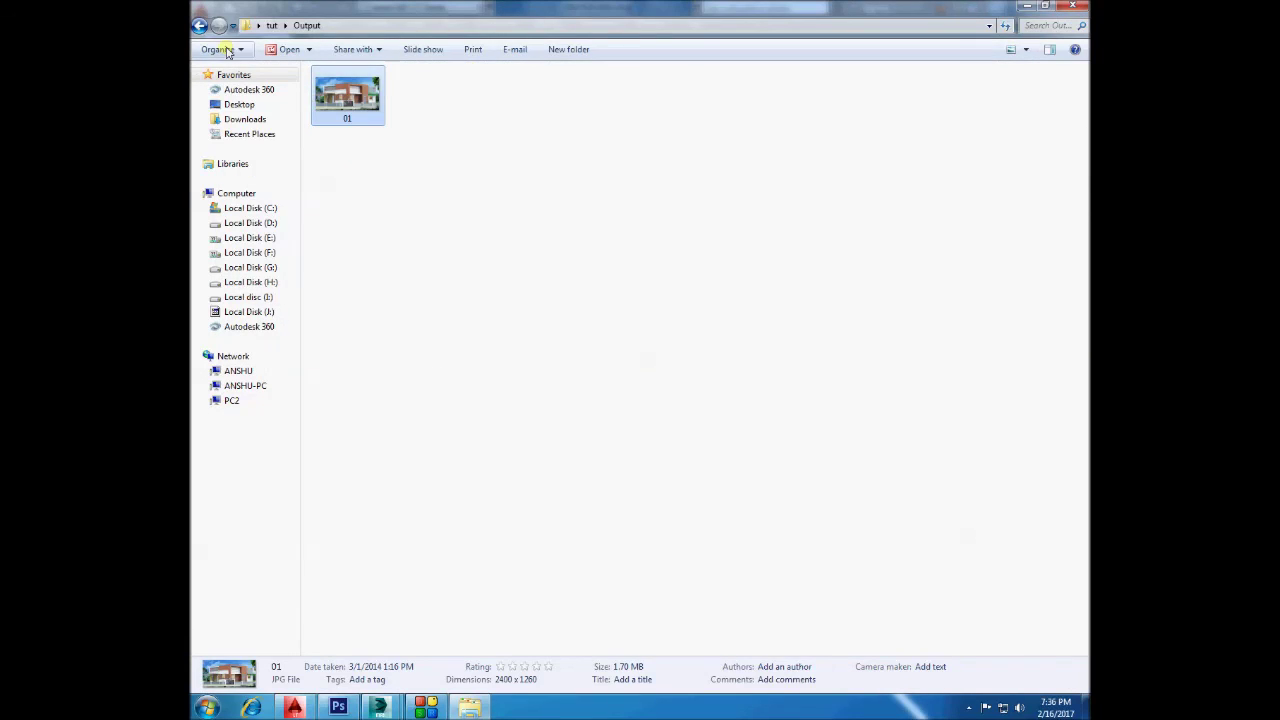
click(200, 26)
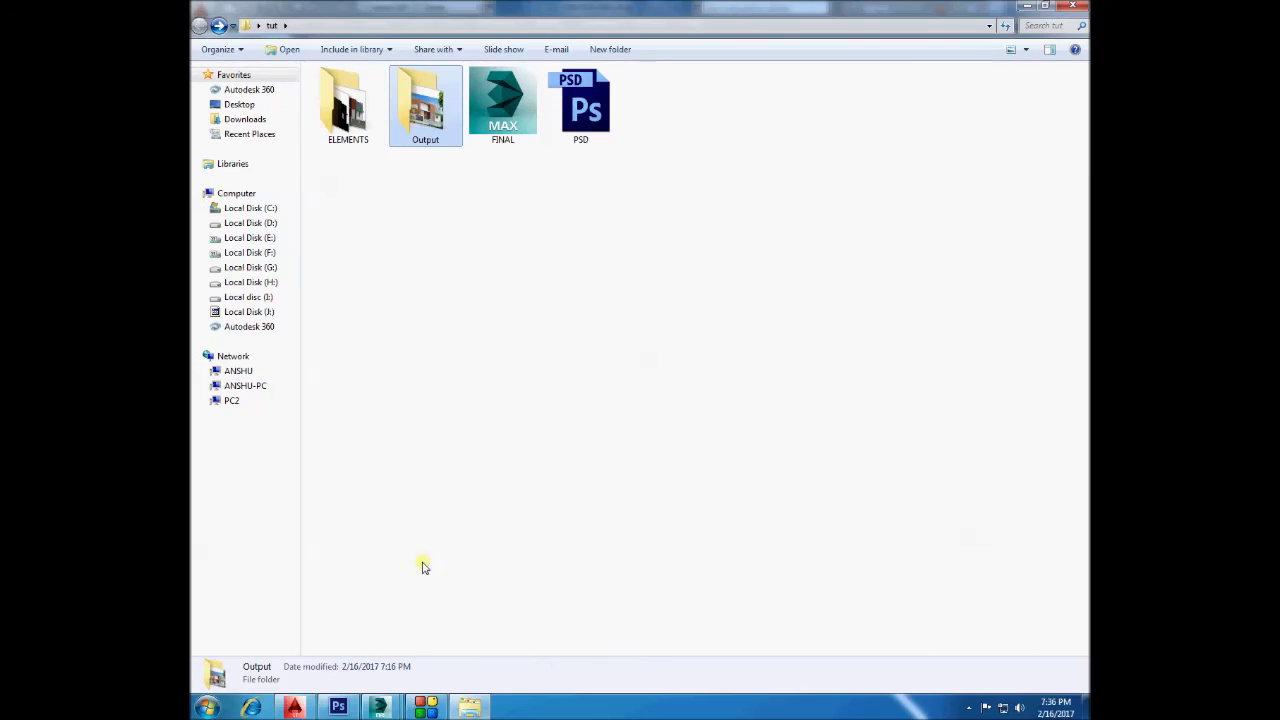
double_click(427, 121)
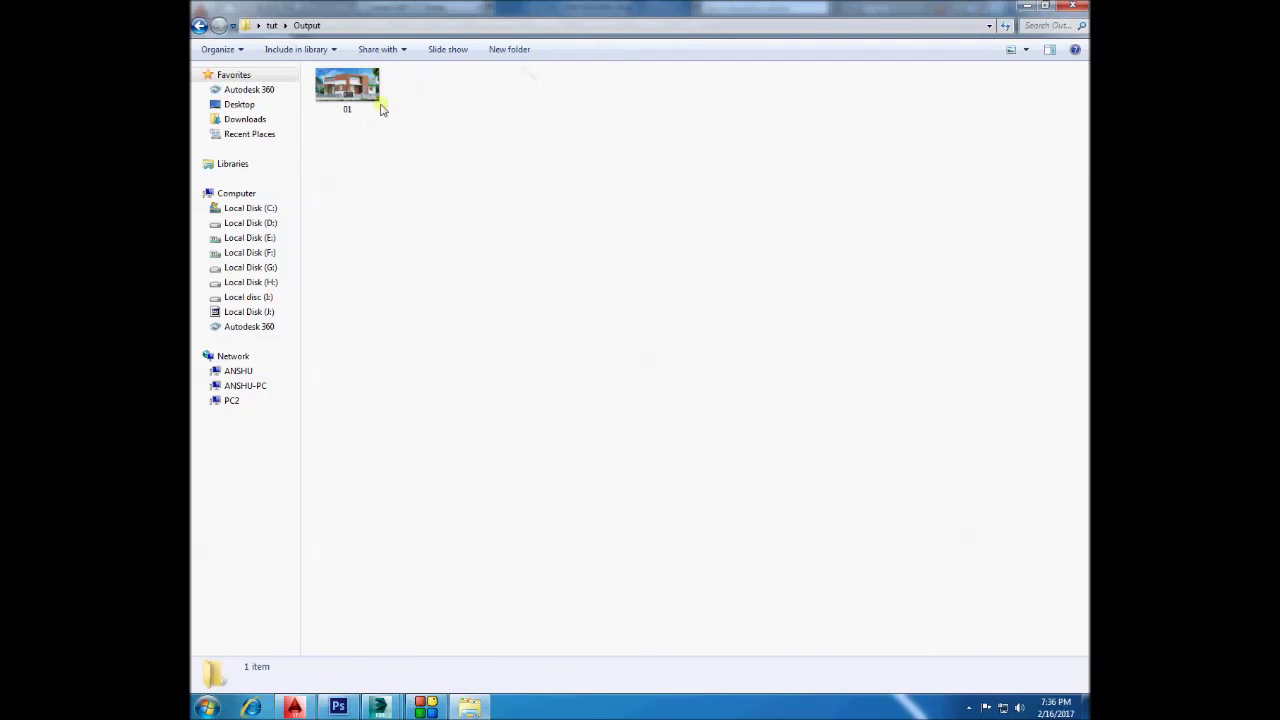
double_click(374, 107)
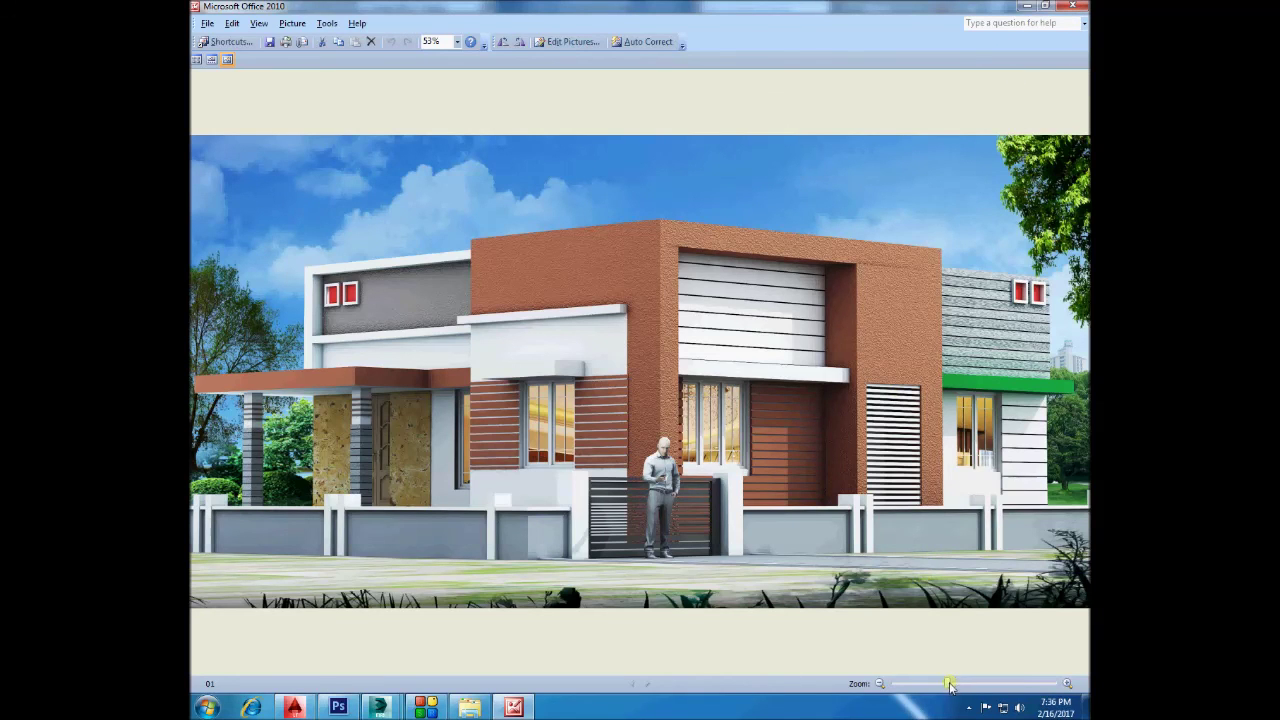
drag(950, 686, 968, 686)
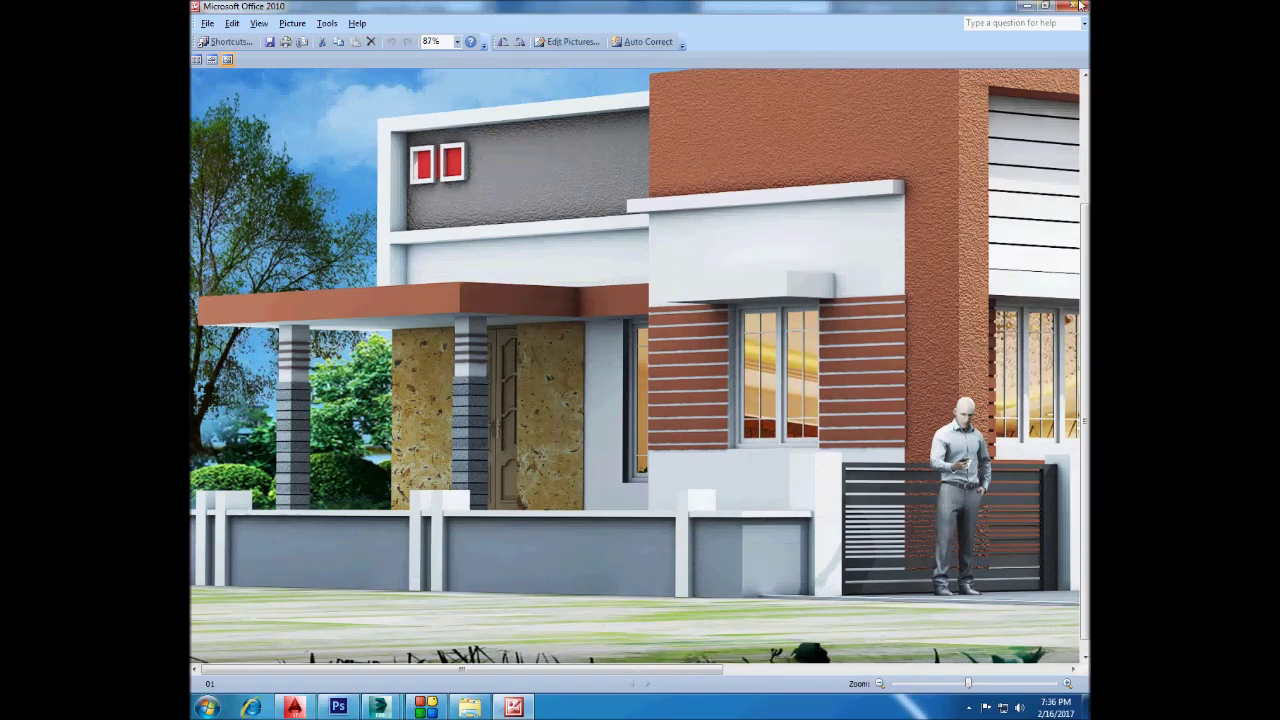